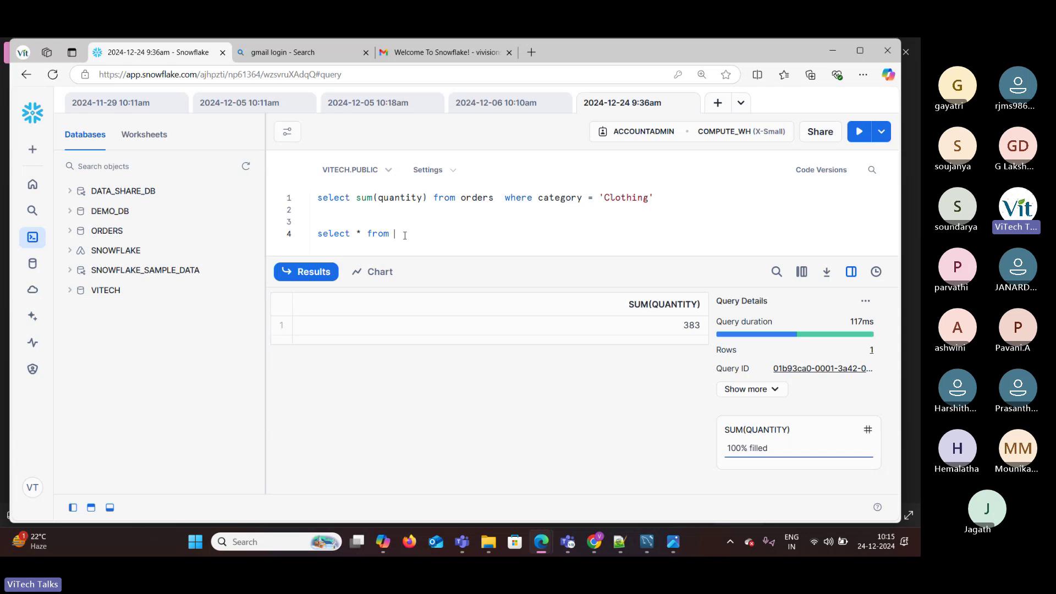
- Complete and run 'select * from orders;', returning 336 ORDERS rows
{"action": "type", "text": "orders;"}
{"action": "left_click_drag", "start_coordinate": [443, 241], "coordinate": [315, 233]}
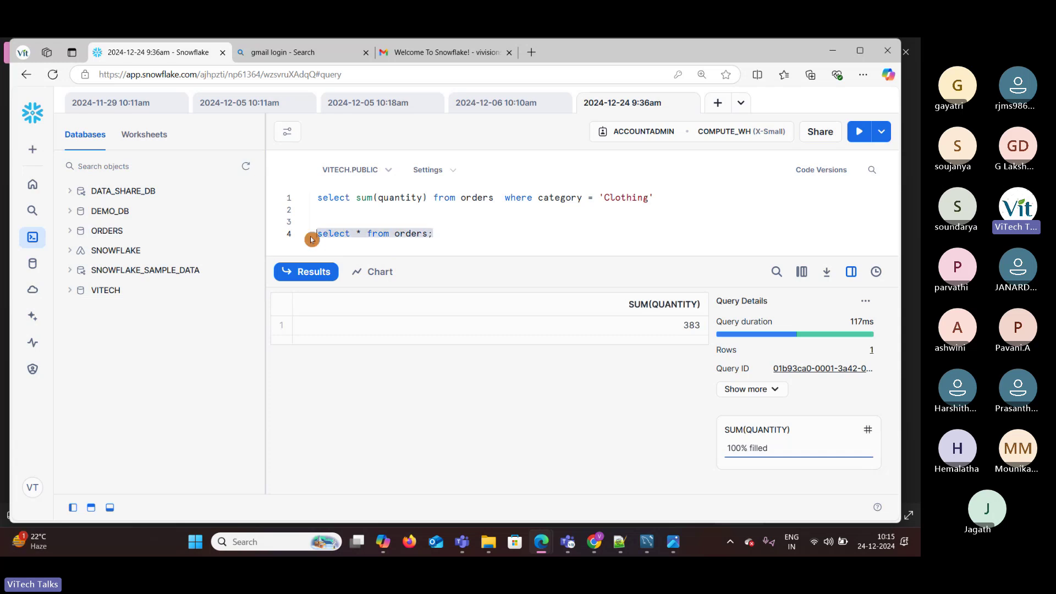
{"action": "left_click", "coordinate": [858, 132]}
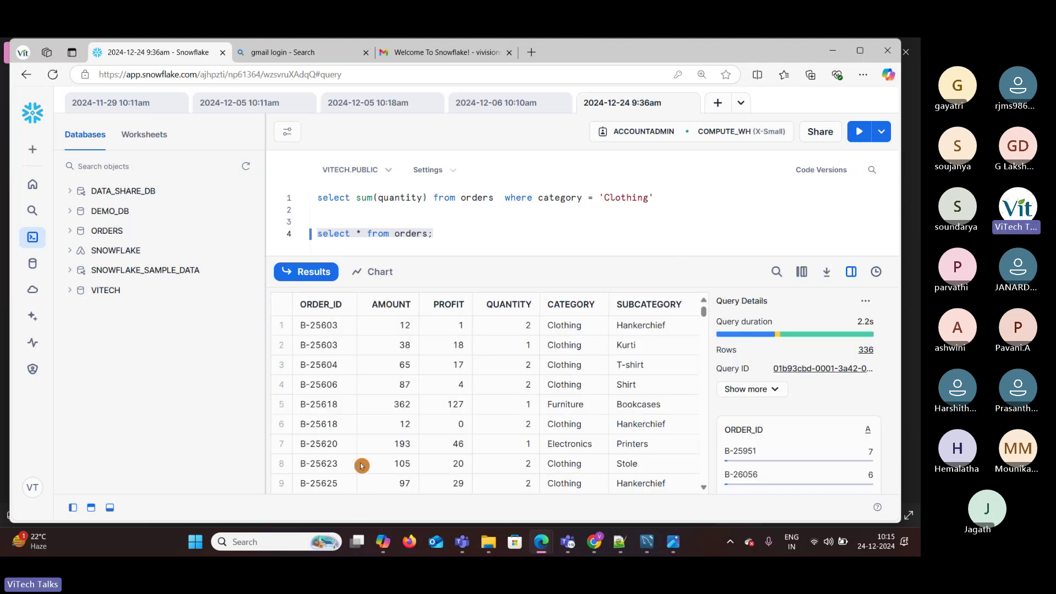
- Inspect the first row's ORDER_ID through SUBCATEGORY values, then switch to the Chrome window
{"action": "left_click", "coordinate": [318, 330]}
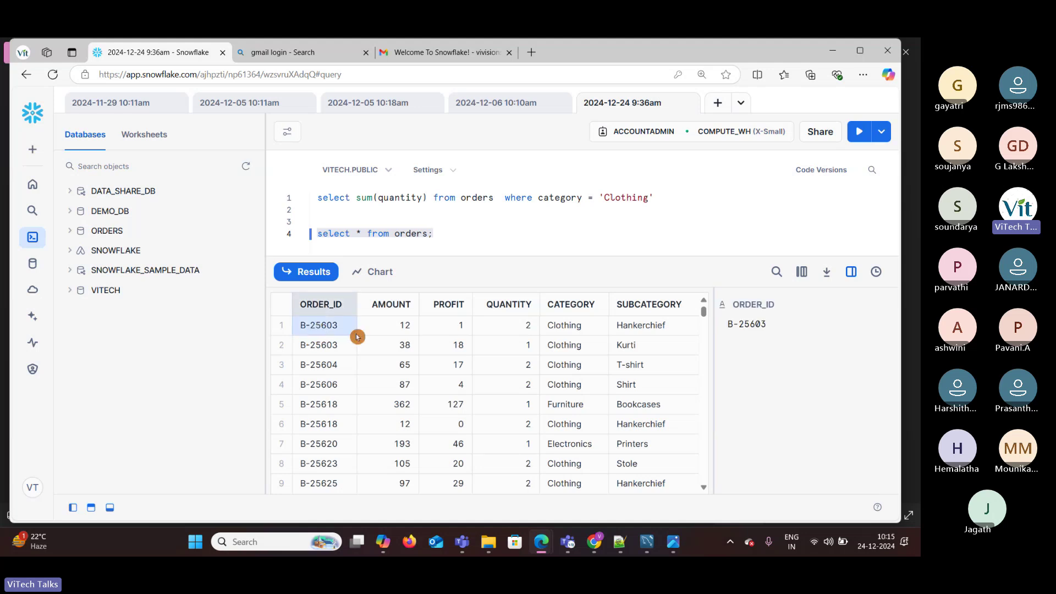
{"action": "left_click", "coordinate": [390, 330]}
{"action": "left_click", "coordinate": [447, 330]}
{"action": "left_click", "coordinate": [498, 328]}
{"action": "left_click", "coordinate": [557, 326]}
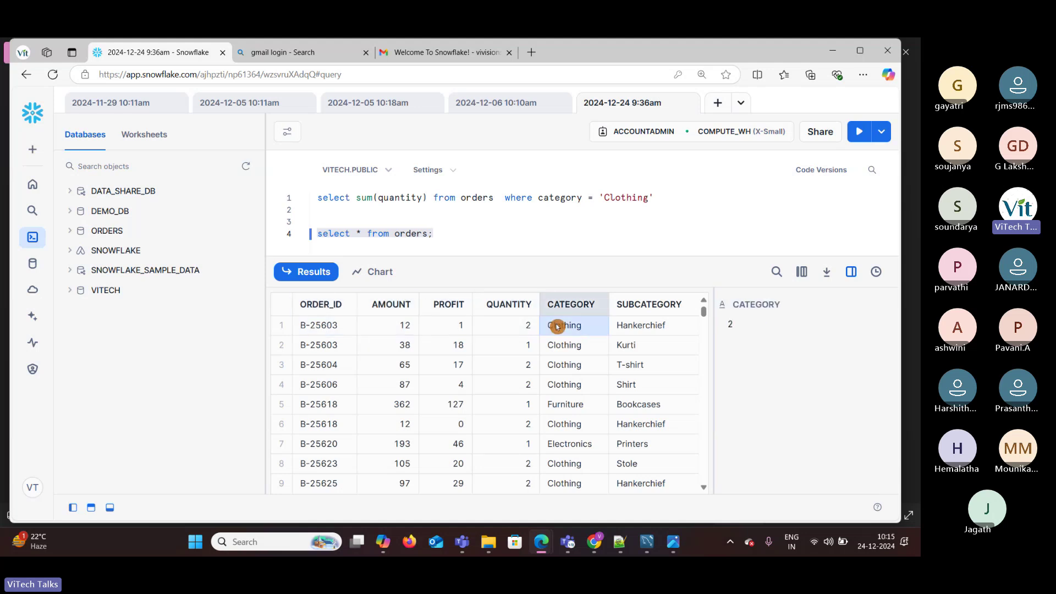
{"action": "left_click", "coordinate": [657, 328]}
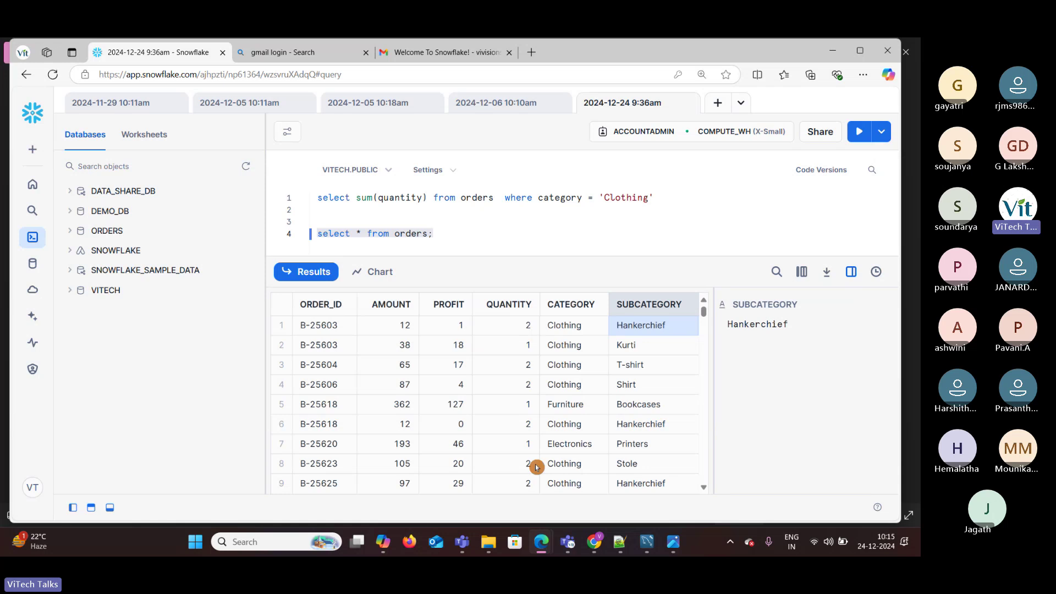
{"action": "mouse_move", "coordinate": [593, 541]}
{"action": "left_click", "coordinate": [583, 479]}
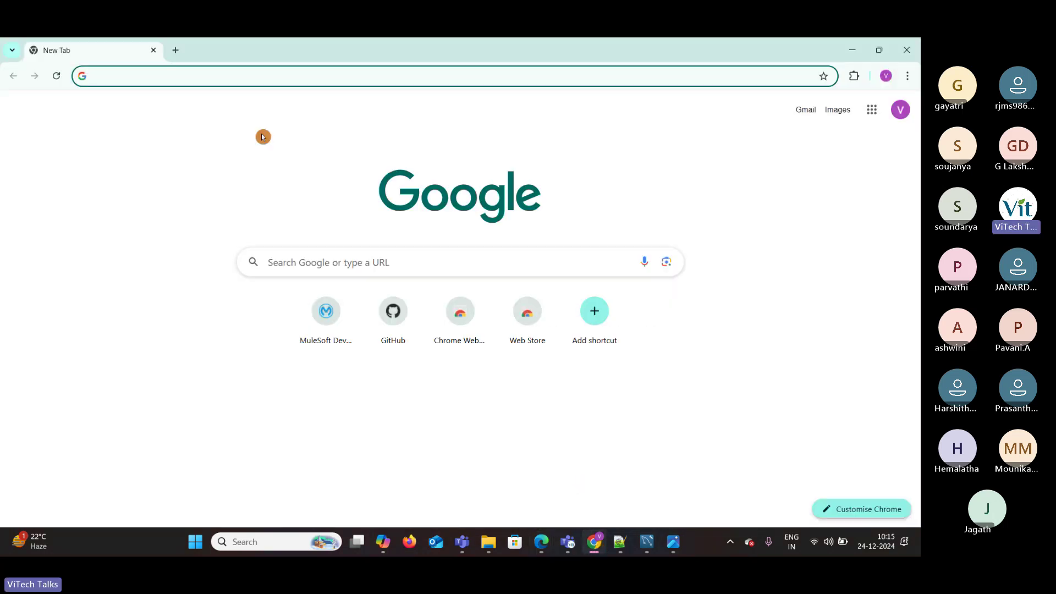
- Search Google for amazon and go to the Amazon.in website
{"action": "type", "text": "a"}
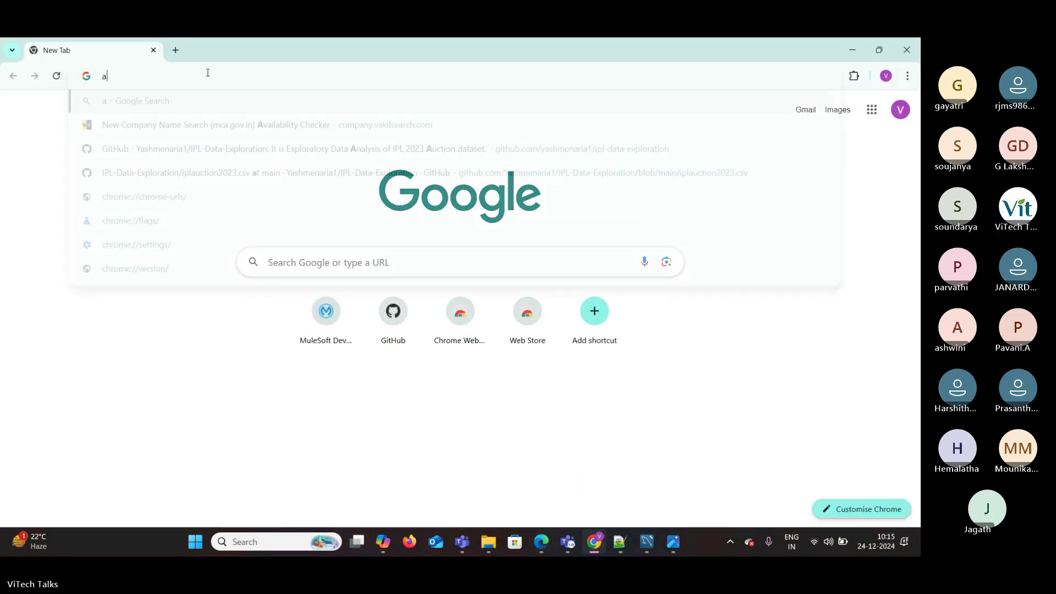
{"action": "type", "text": "mzon"}
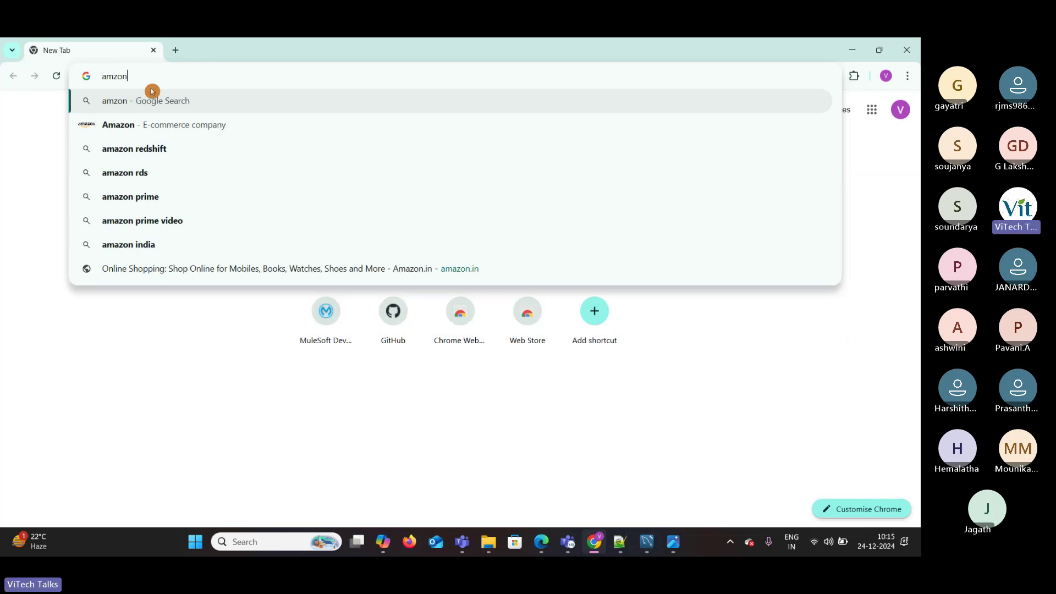
{"action": "left_click", "coordinate": [136, 125]}
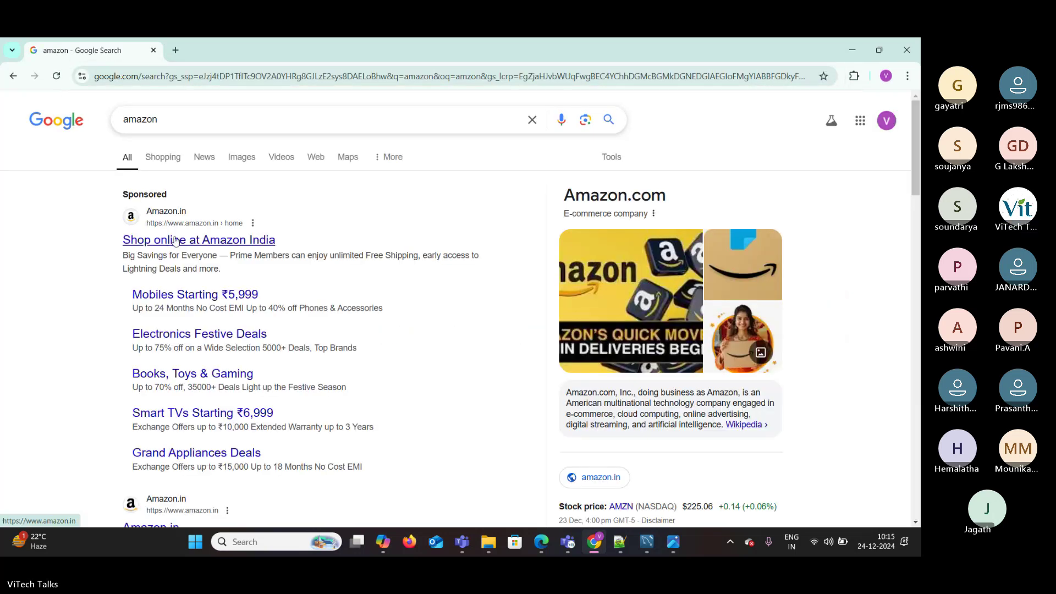
{"action": "scroll", "coordinate": [172, 248], "scroll_direction": "down", "scroll_amount": 1}
{"action": "scroll", "coordinate": [172, 247], "scroll_direction": "down", "scroll_amount": 3}
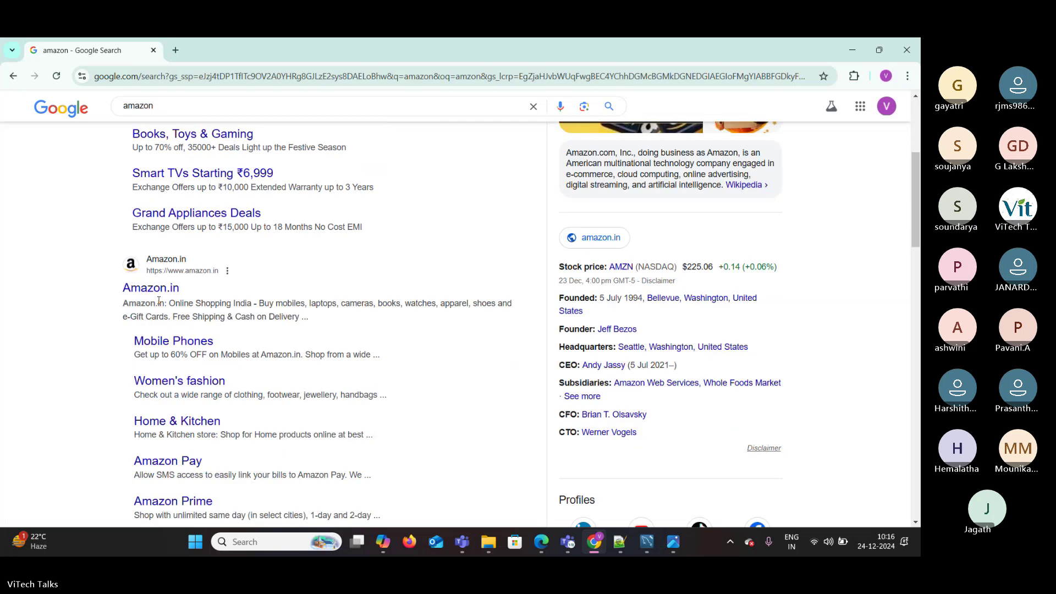
{"action": "left_click", "coordinate": [127, 287]}
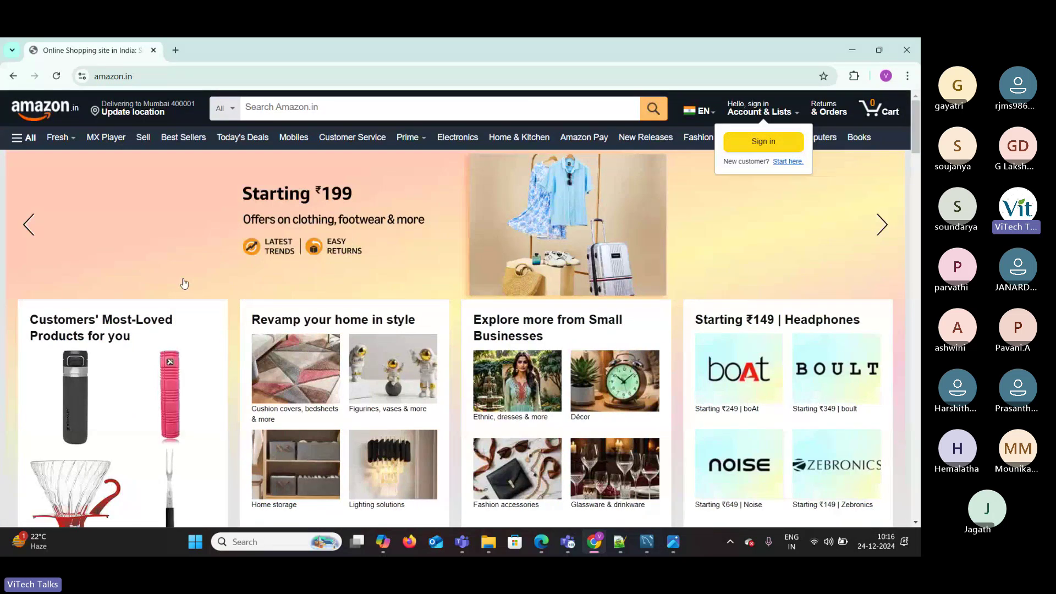
- Search Amazon.in for mobile phones under 20000
{"action": "left_click", "coordinate": [294, 108]}
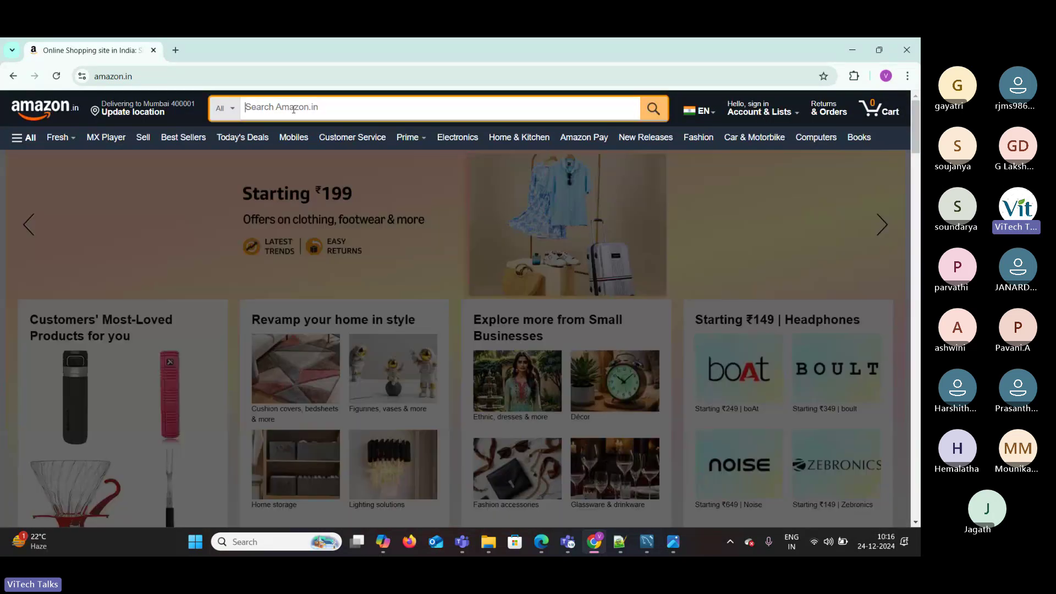
{"action": "type", "text": "mobil"}
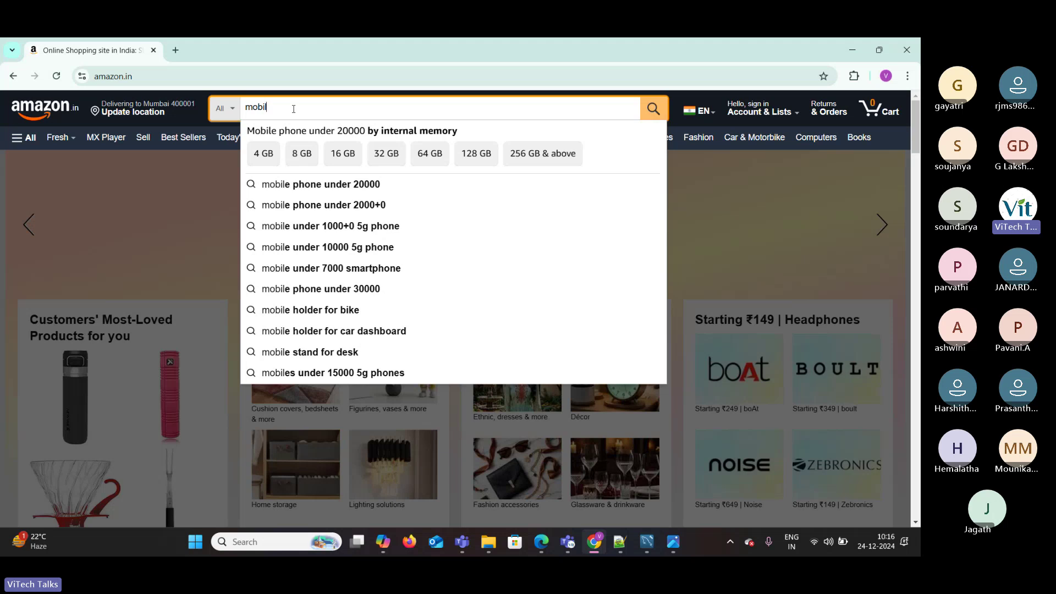
{"action": "left_click", "coordinate": [325, 184]}
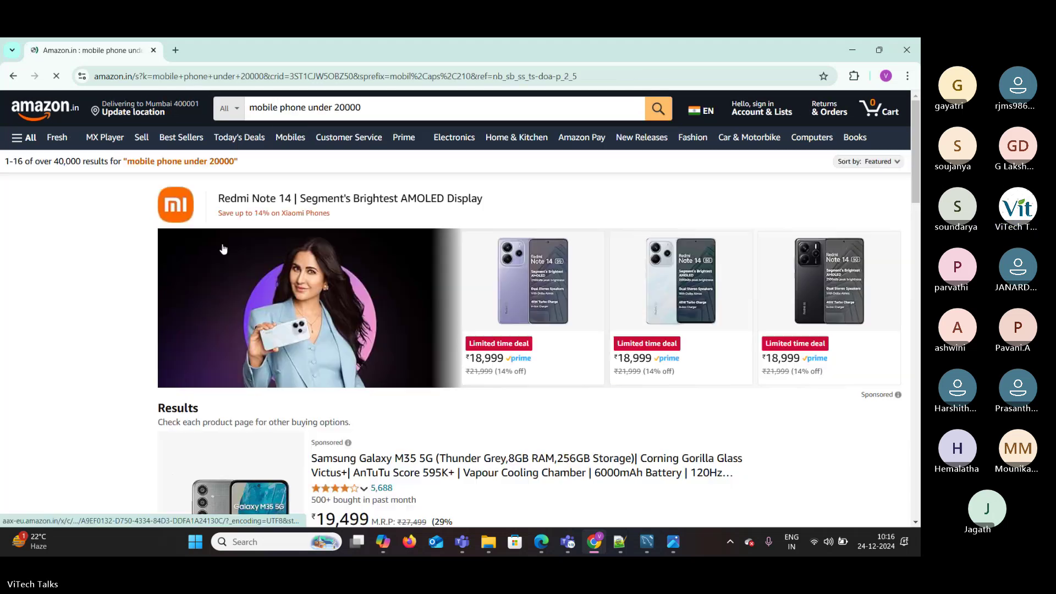
{"action": "scroll", "coordinate": [500, 367], "scroll_direction": "down", "scroll_amount": 2}
{"action": "scroll", "coordinate": [500, 368], "scroll_direction": "up", "scroll_amount": 2}
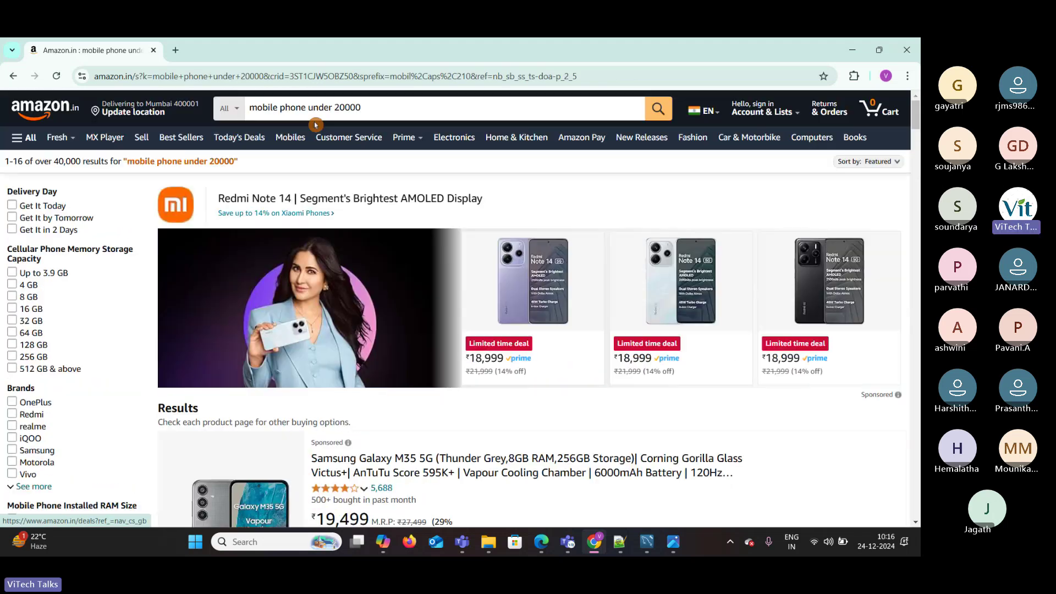
{"action": "left_click_drag", "start_coordinate": [428, 106], "coordinate": [249, 107]}
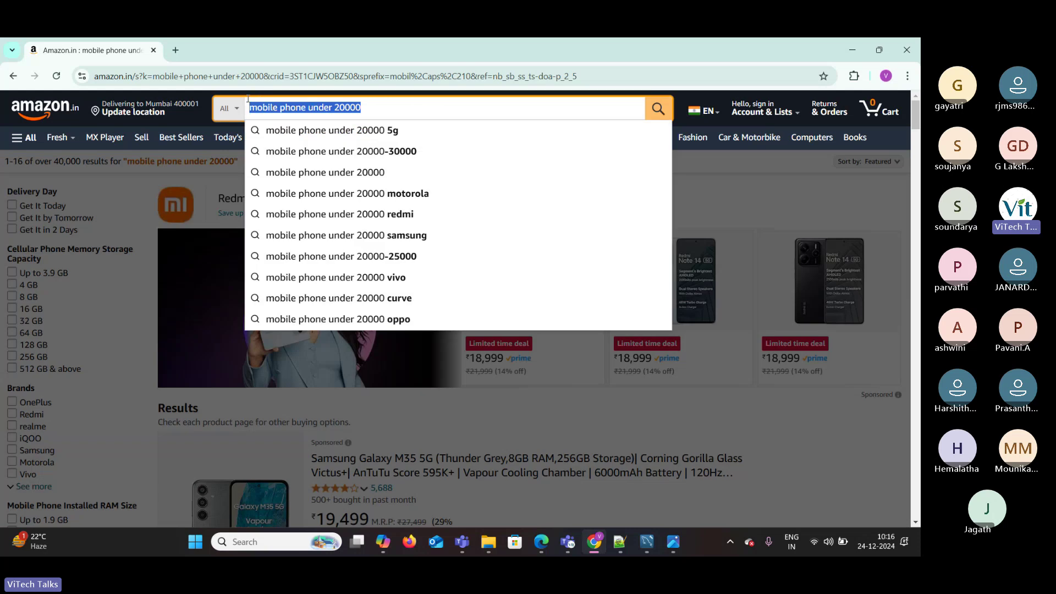
{"action": "left_click", "coordinate": [724, 170]}
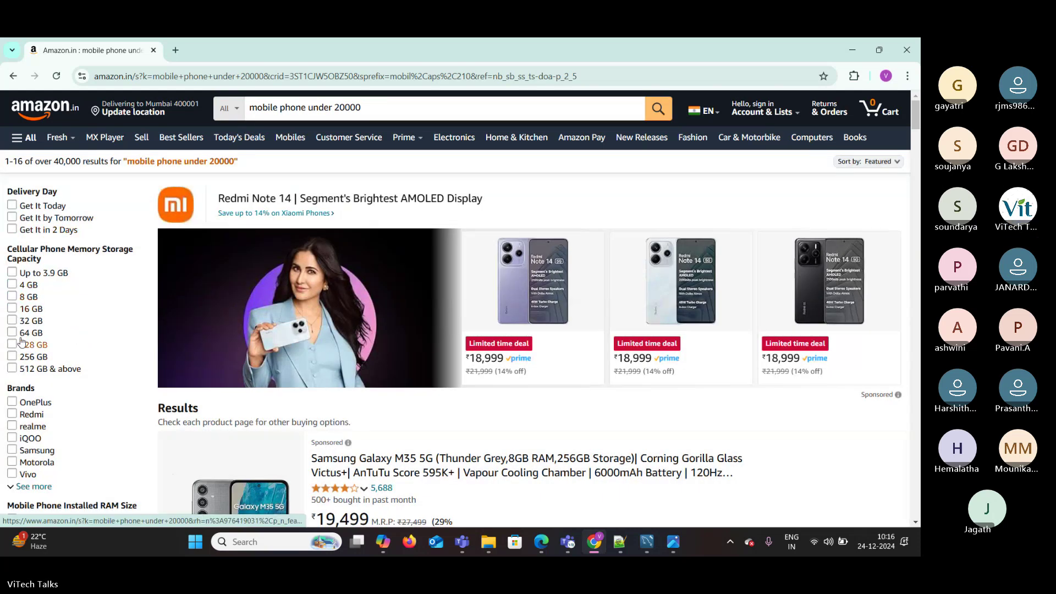
- Filter to 8 GB storage, add the realme 12+ 5G to the cart, and view the cart
{"action": "left_click", "coordinate": [12, 297]}
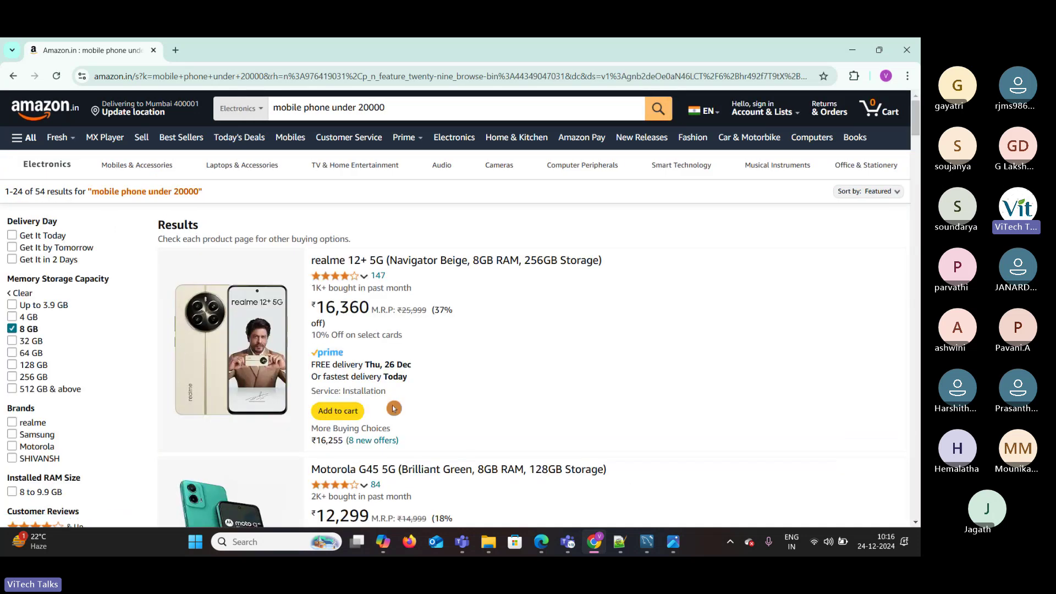
{"action": "left_click", "coordinate": [334, 412]}
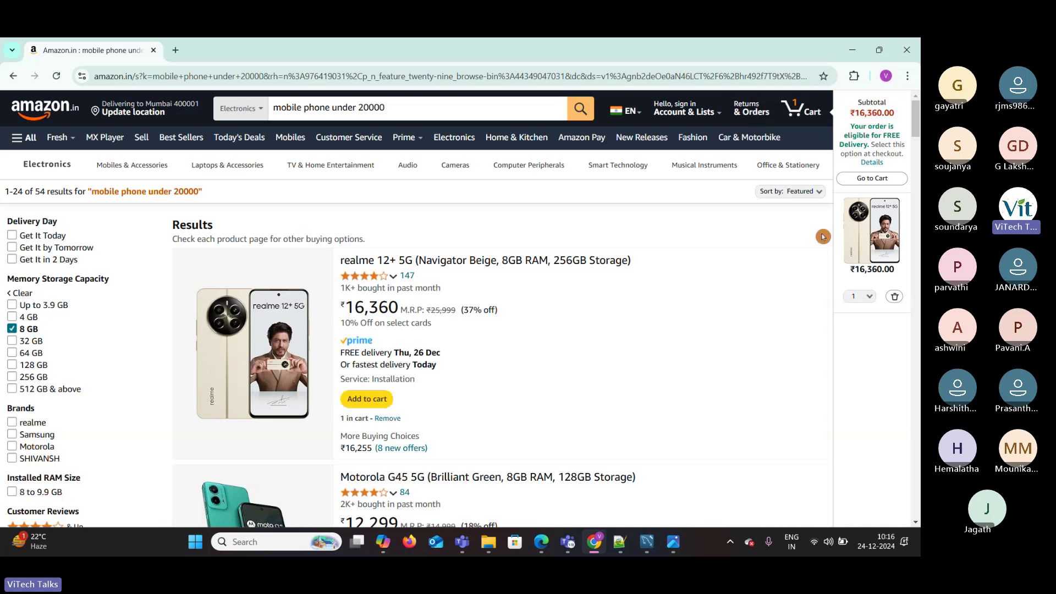
{"action": "left_click", "coordinate": [795, 106]}
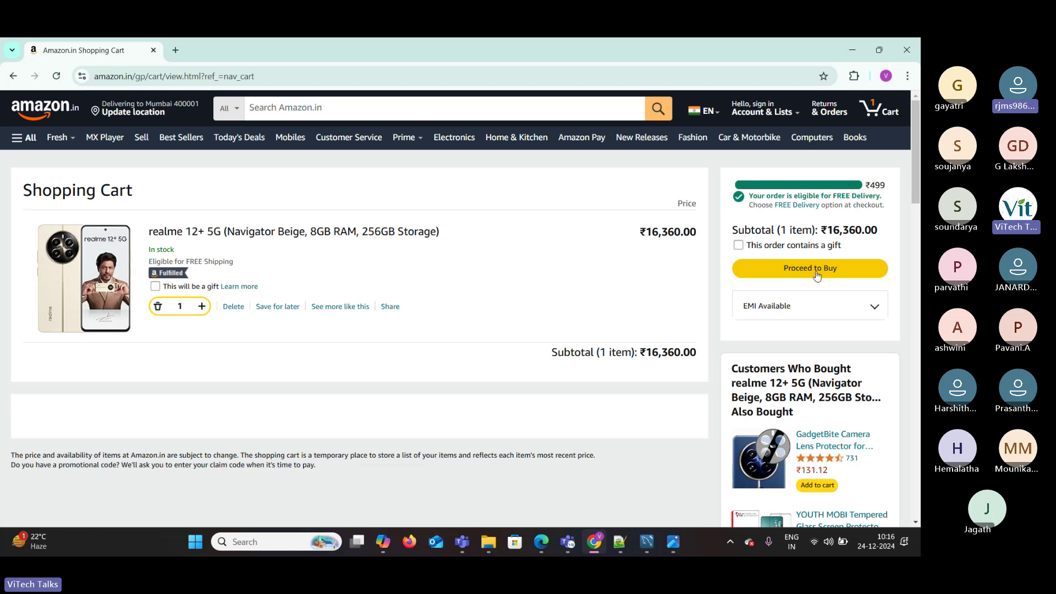
- Try Proceed to Buy, back out of the sign-in page, and return to the Snowflake worksheet
{"action": "left_click", "coordinate": [818, 274]}
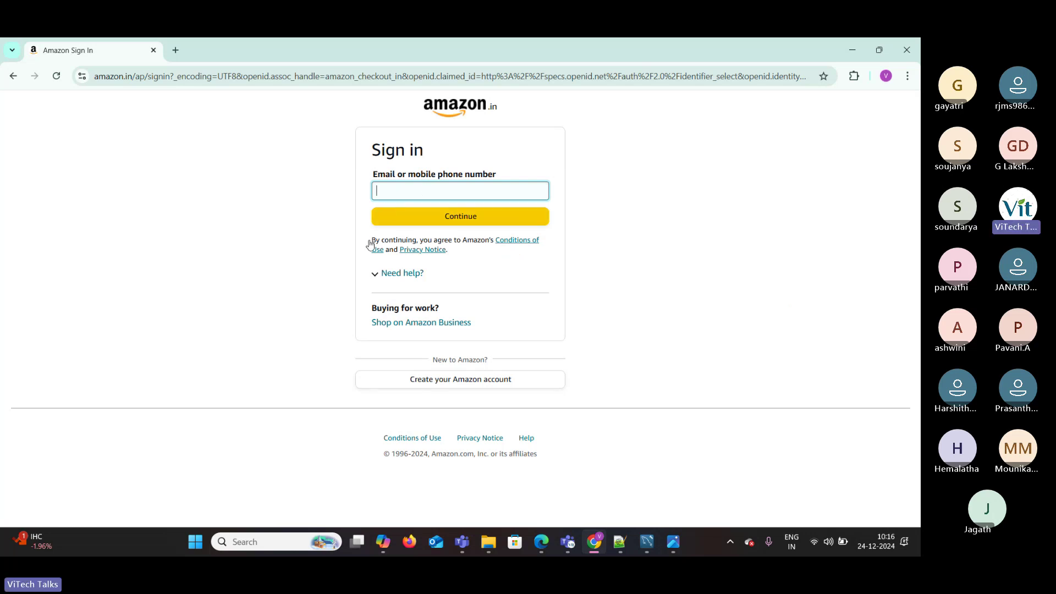
{"action": "left_click", "coordinate": [12, 77]}
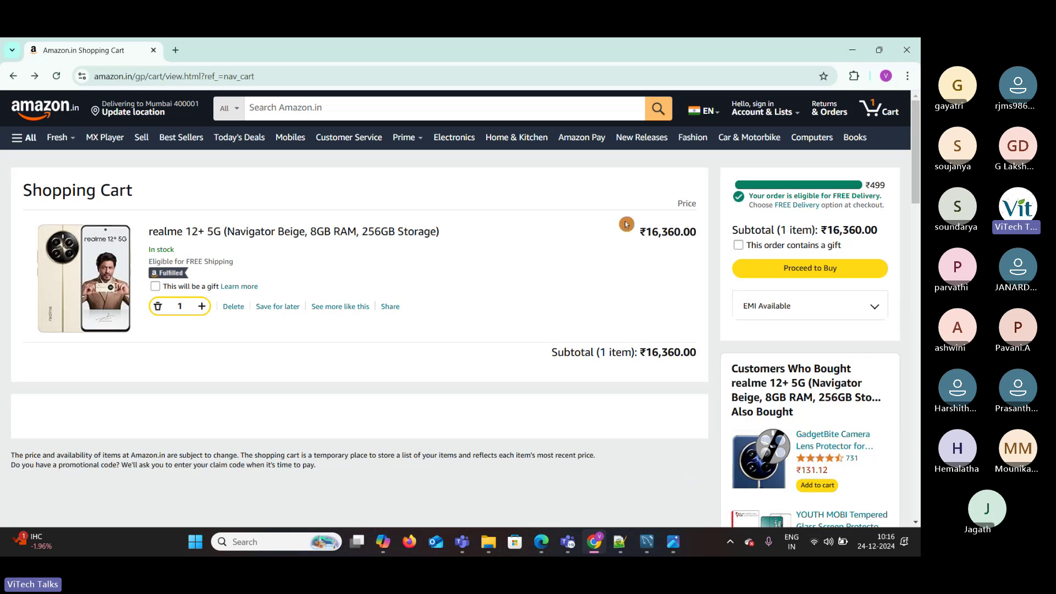
{"action": "mouse_move", "coordinate": [540, 548]}
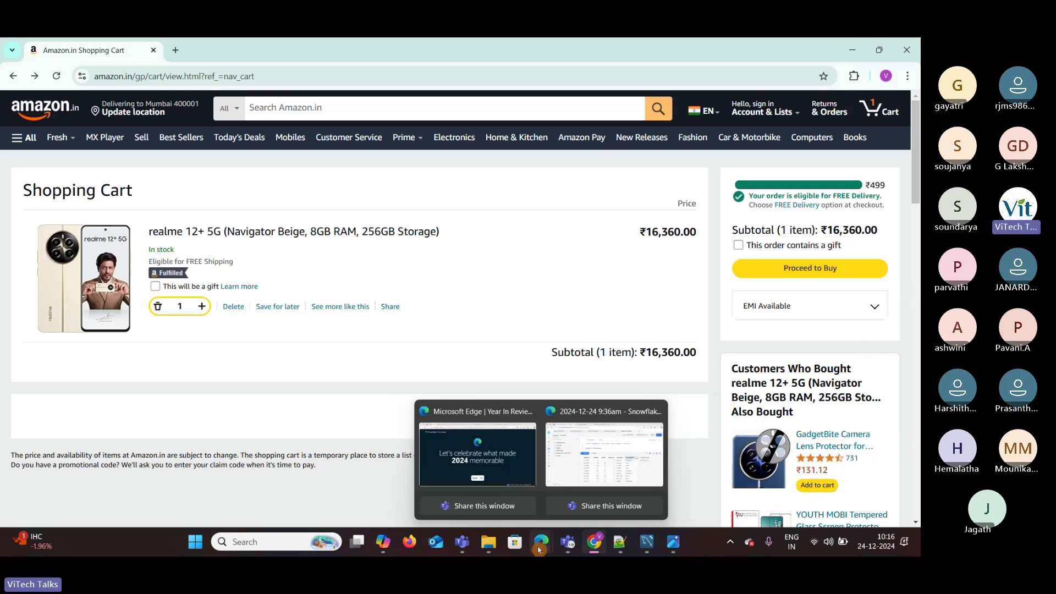
{"action": "left_click", "coordinate": [604, 455]}
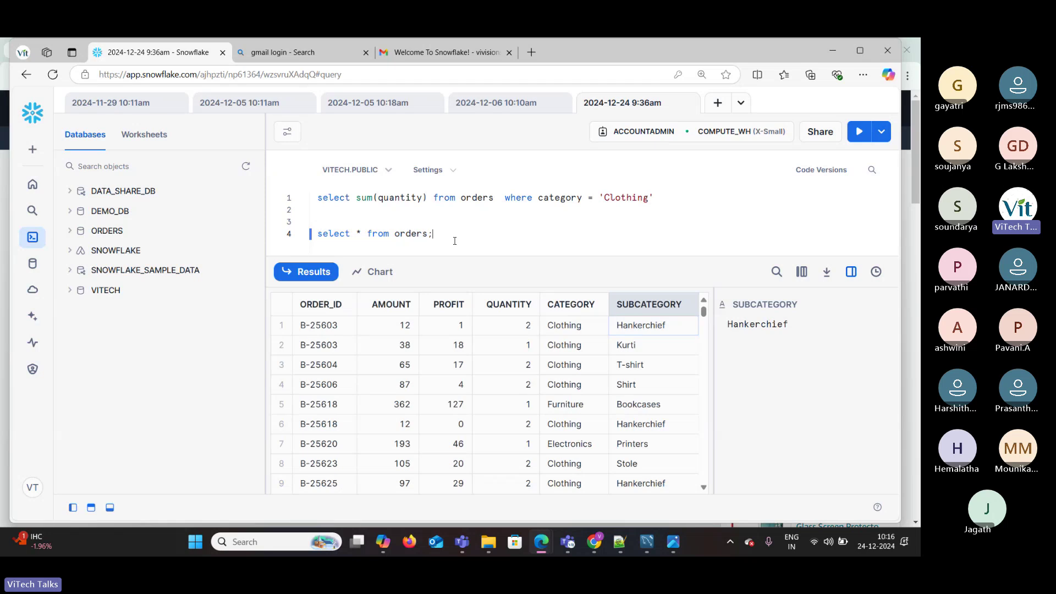
{"action": "left_click_drag", "start_coordinate": [455, 241], "coordinate": [318, 234]}
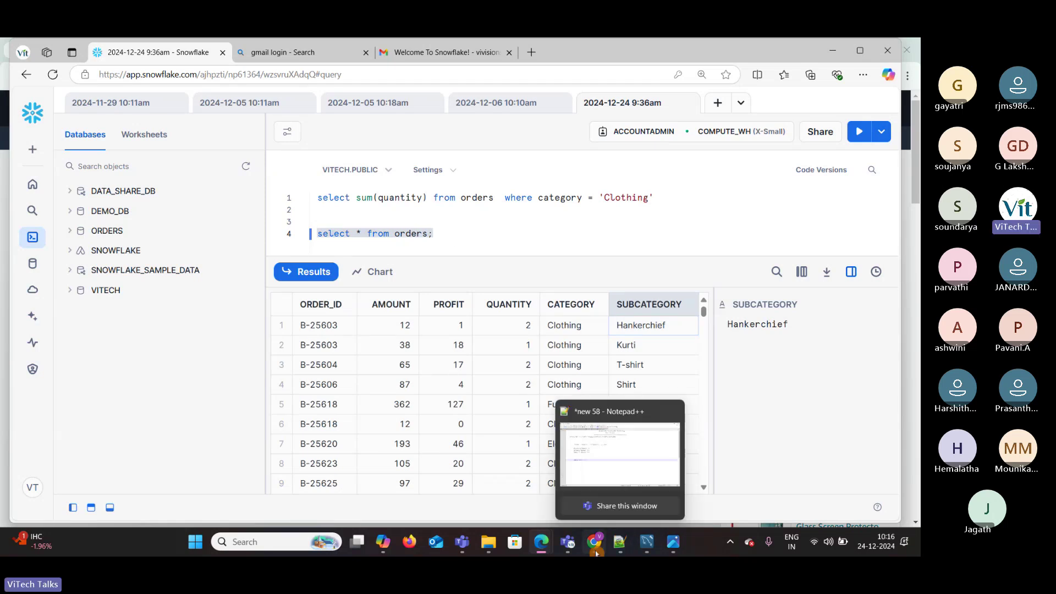
{"action": "mouse_move", "coordinate": [594, 544]}
{"action": "left_click", "coordinate": [604, 458]}
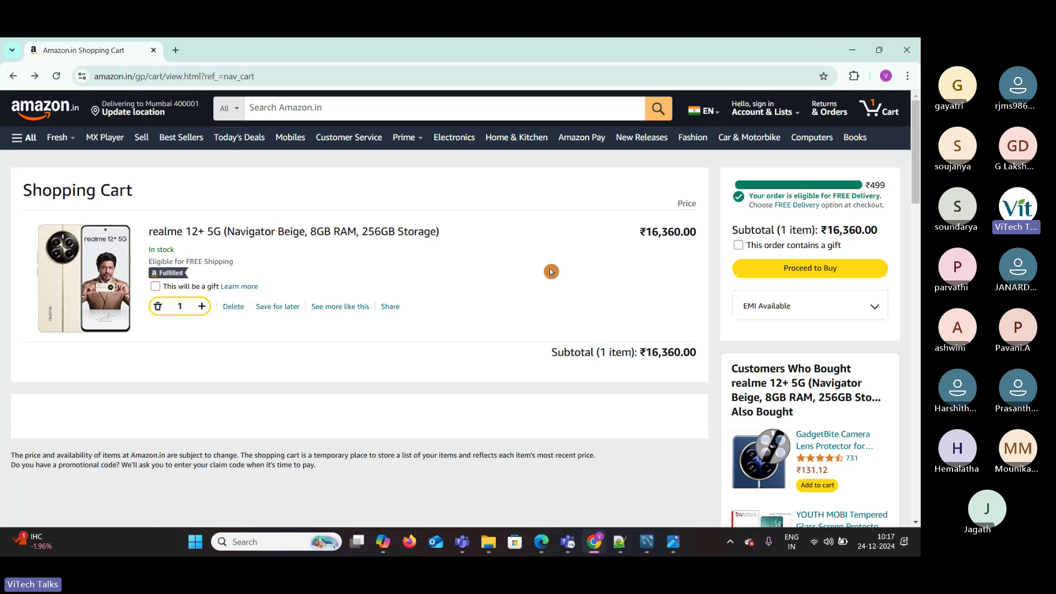
{"action": "left_click", "coordinate": [855, 53]}
- Reselect the 'select * from orders' query and leave the caret at the end of line 4
{"action": "left_click", "coordinate": [450, 238]}
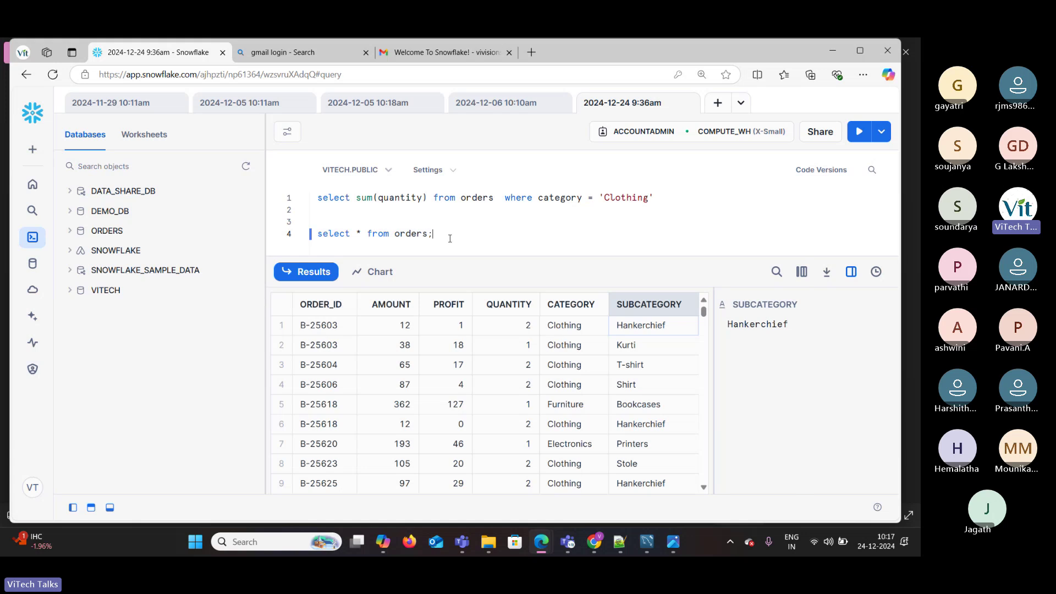
{"action": "left_click_drag", "start_coordinate": [397, 245], "coordinate": [314, 232]}
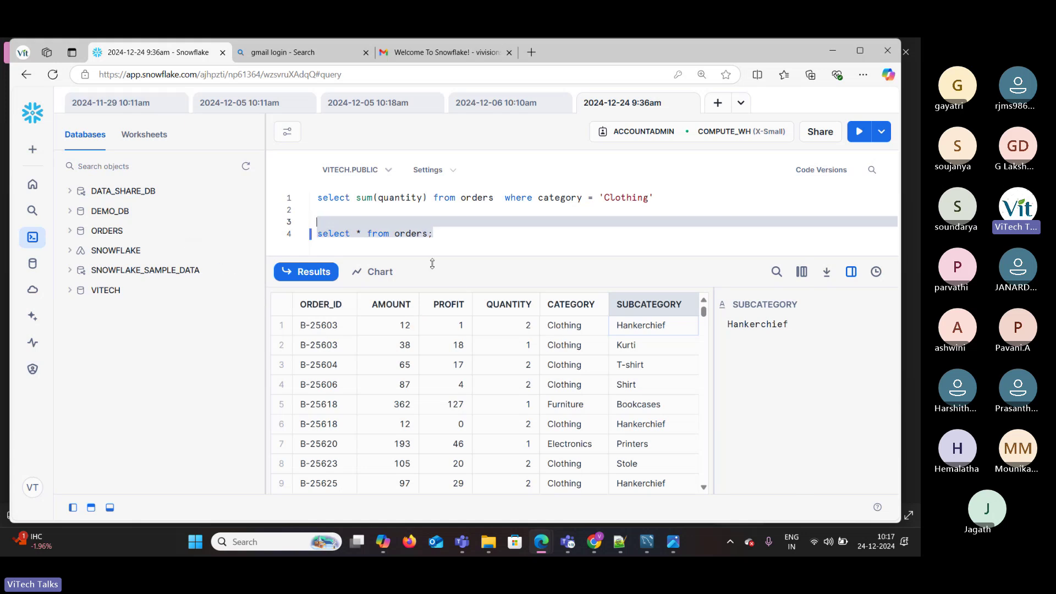
{"action": "left_click", "coordinate": [464, 232]}
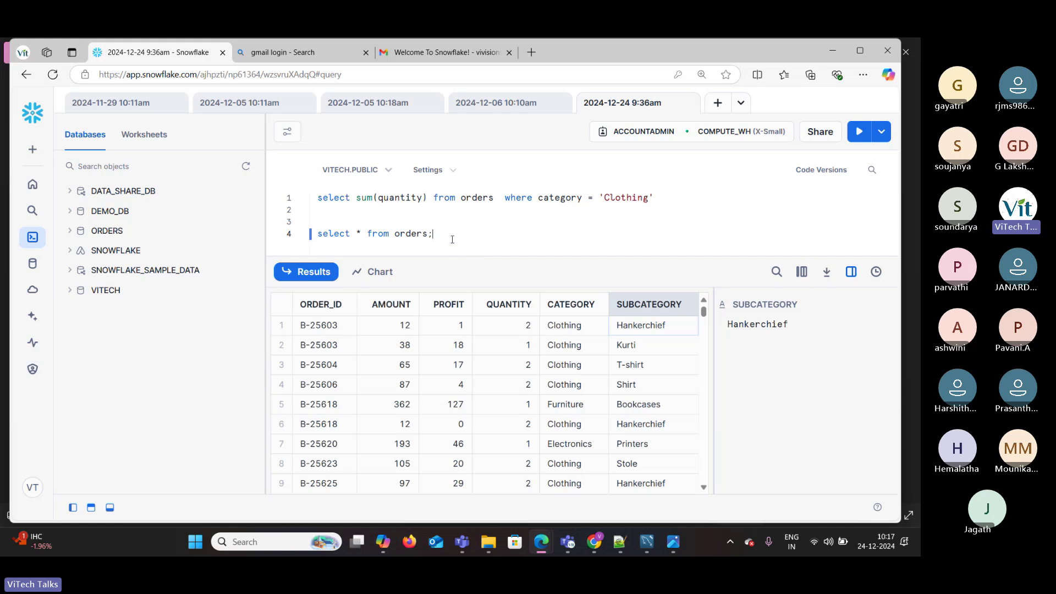
{"action": "left_click_drag", "start_coordinate": [453, 235], "coordinate": [303, 226]}
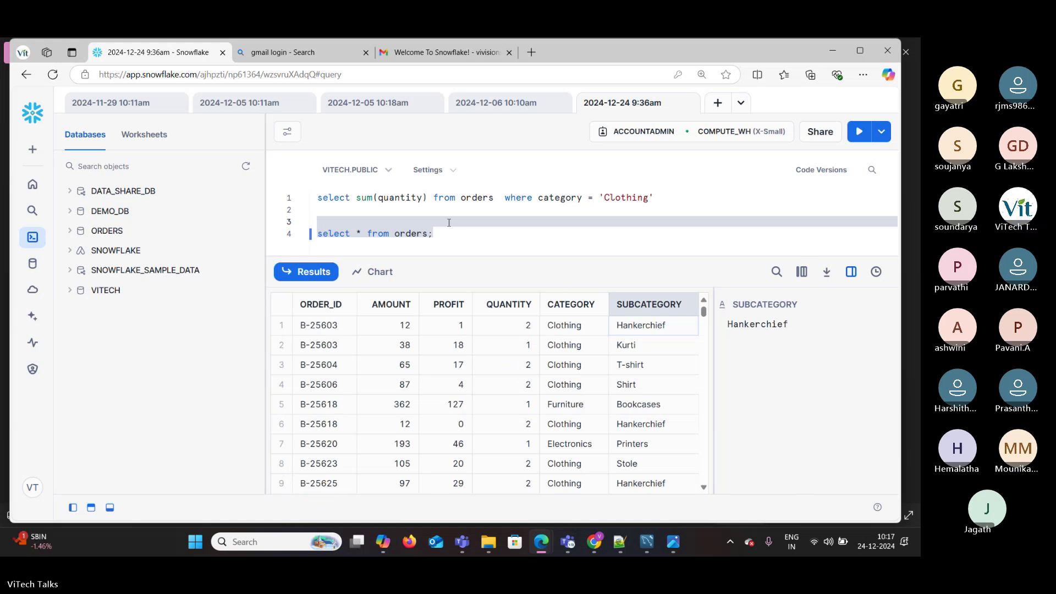
{"action": "left_click", "coordinate": [466, 238]}
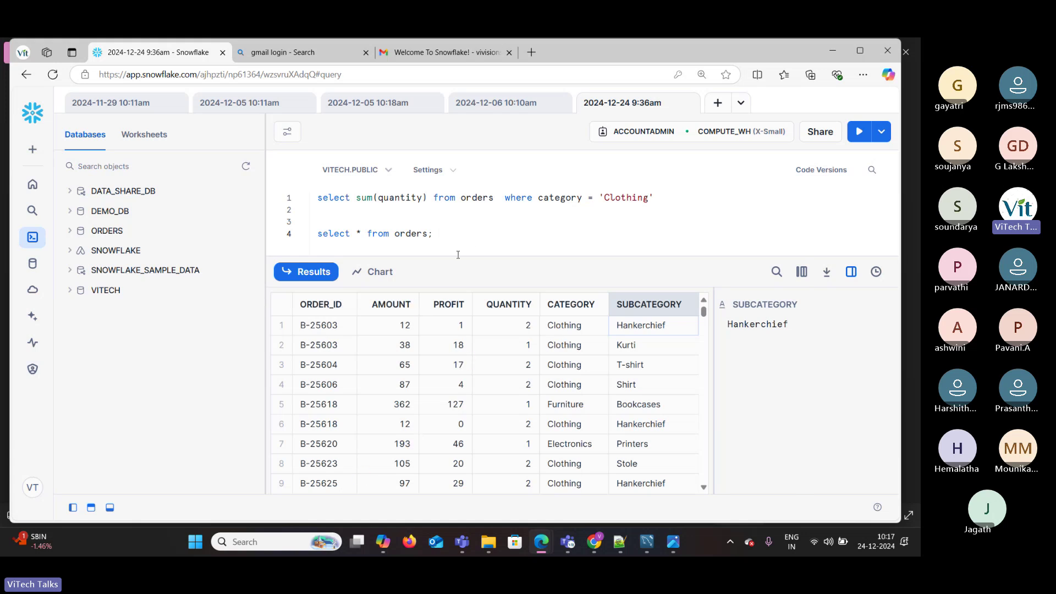
{"action": "left_click_drag", "start_coordinate": [459, 236], "coordinate": [314, 234]}
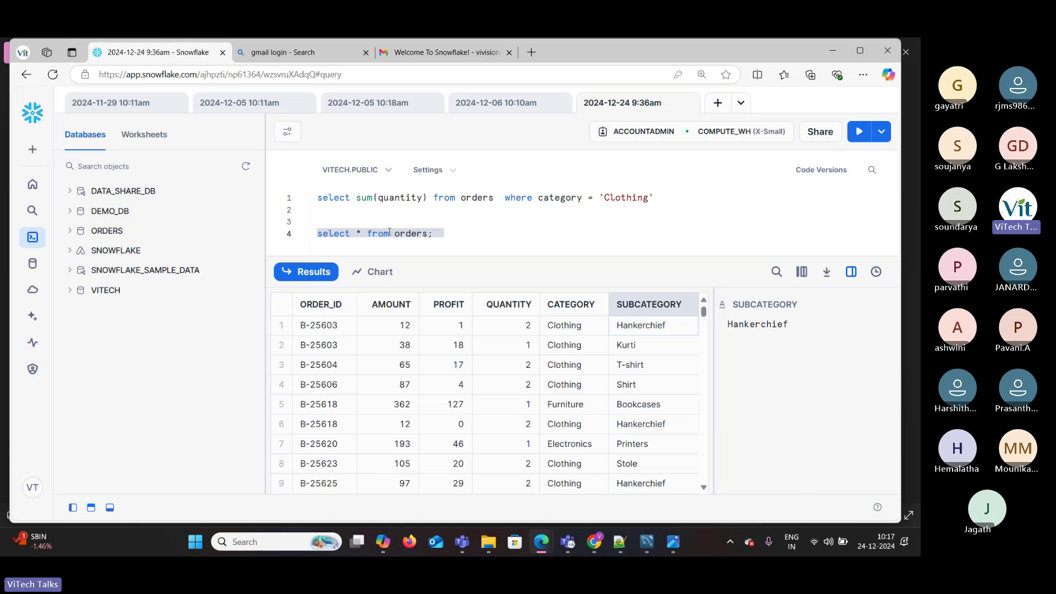
{"action": "left_click", "coordinate": [455, 232]}
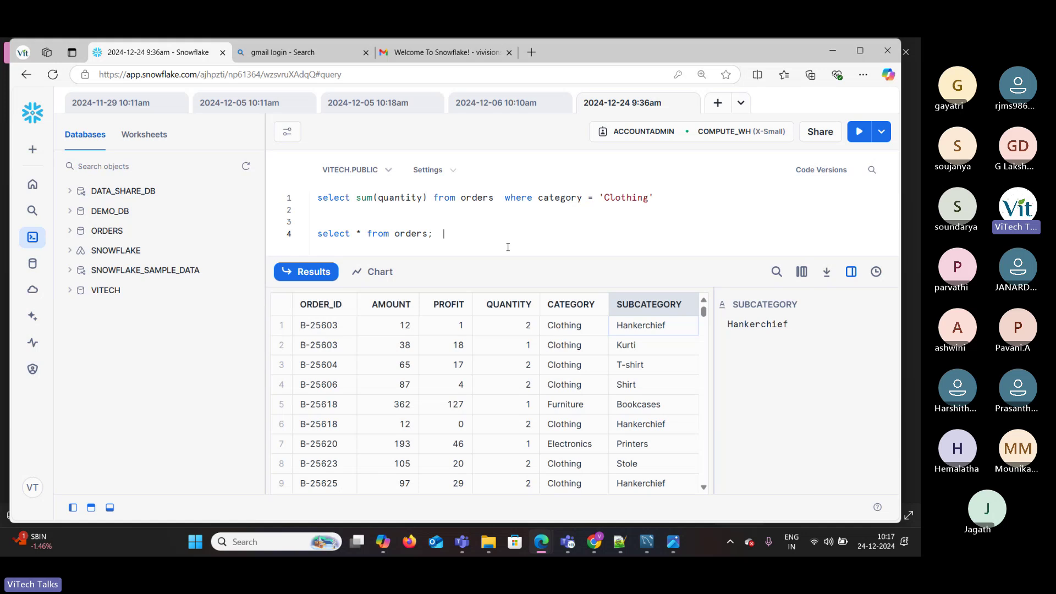
- Add the comment '--Today how many products sold' / 'which is higest slaes' below the orders query
{"action": "key", "text": "Return"}
{"action": "key", "text": "Return"}
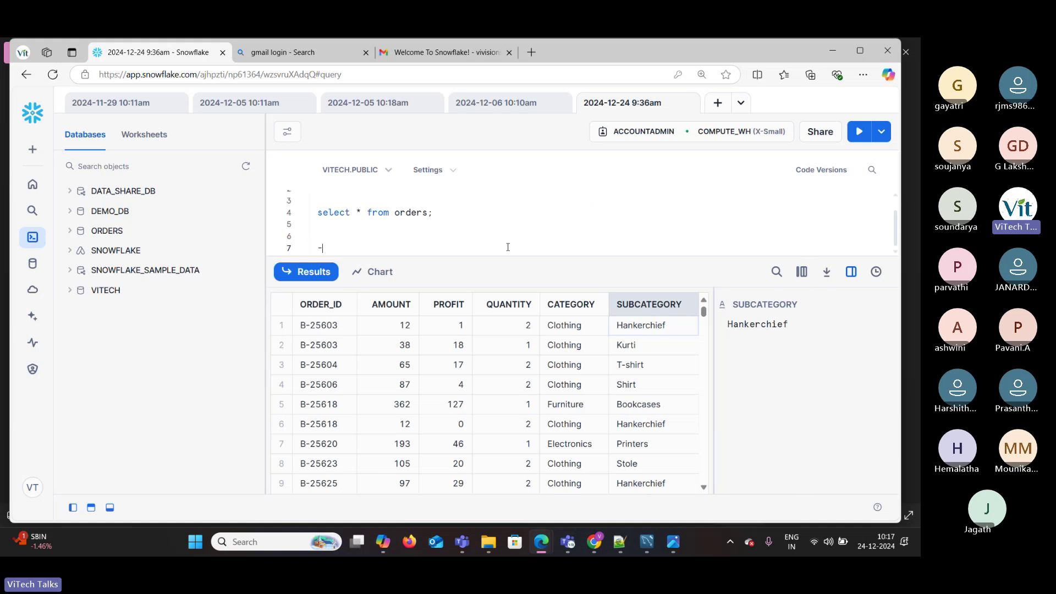
{"action": "type", "text": "--Today how many products sold"}
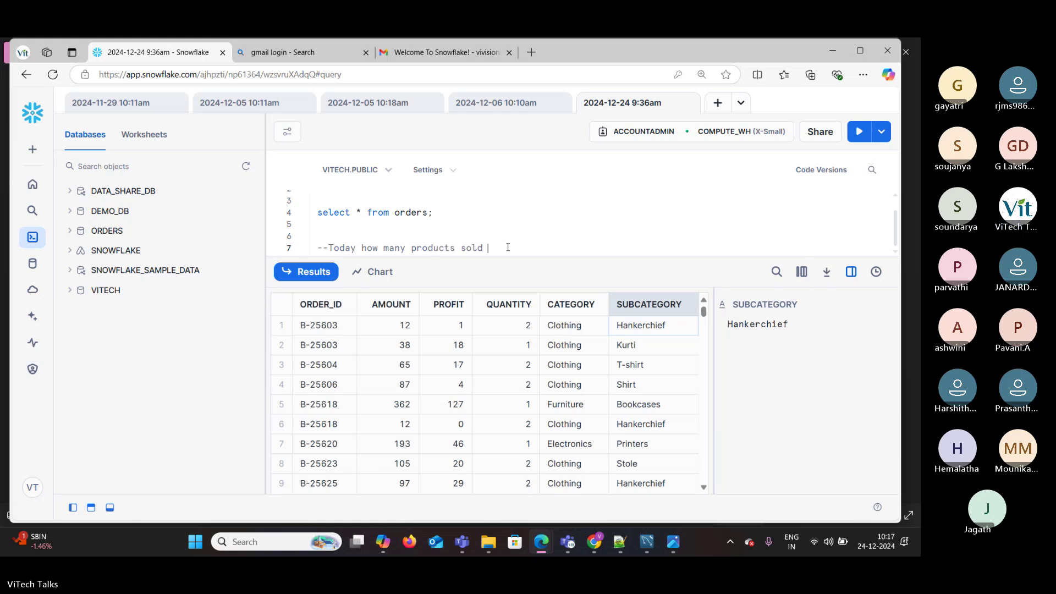
{"action": "key", "text": "Return"}
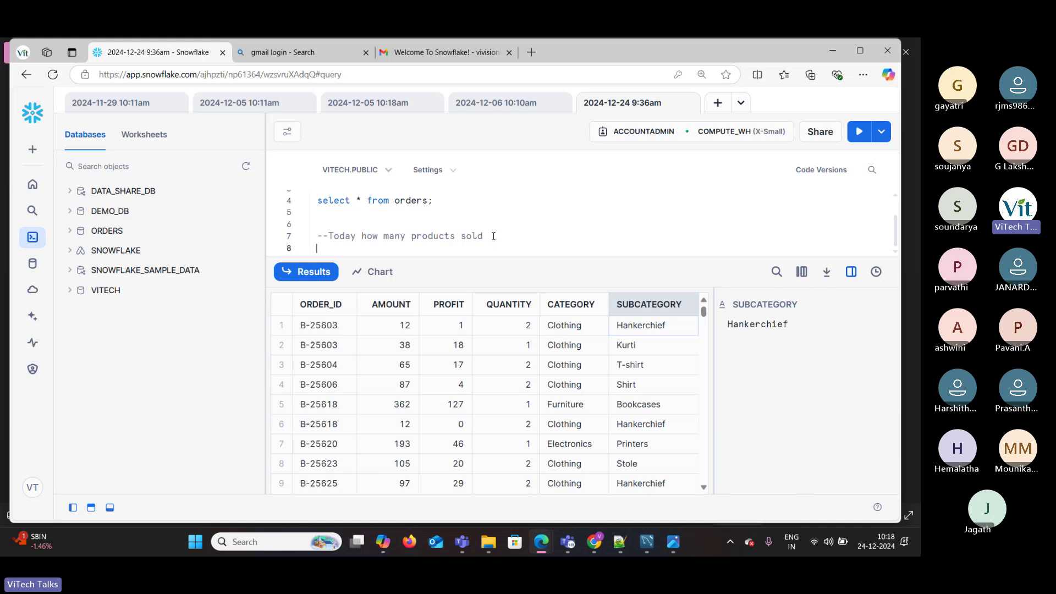
{"action": "type", "text": "which is hig"}
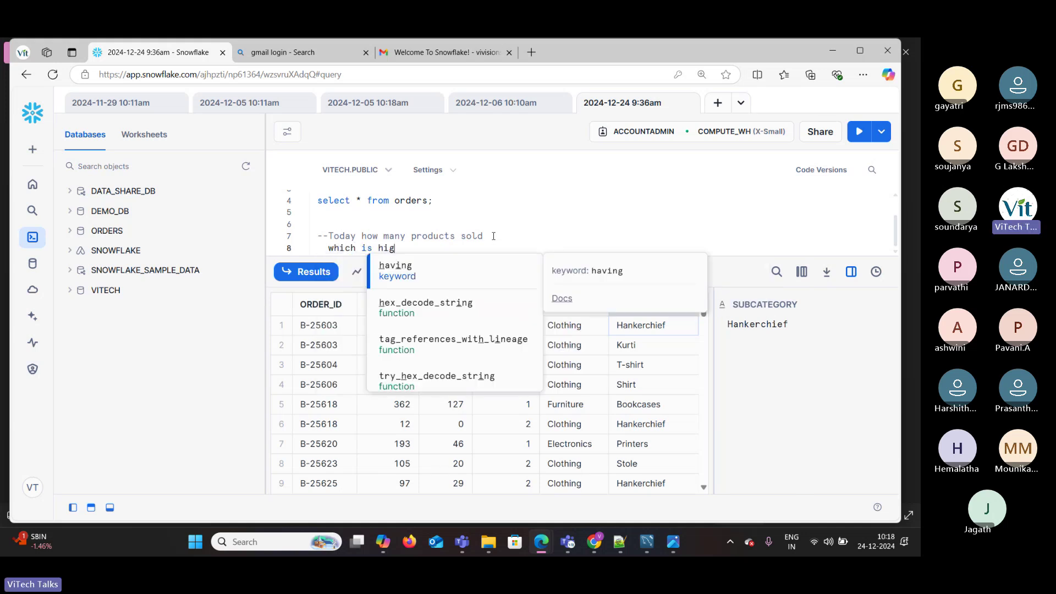
{"action": "type", "text": "est slaes"}
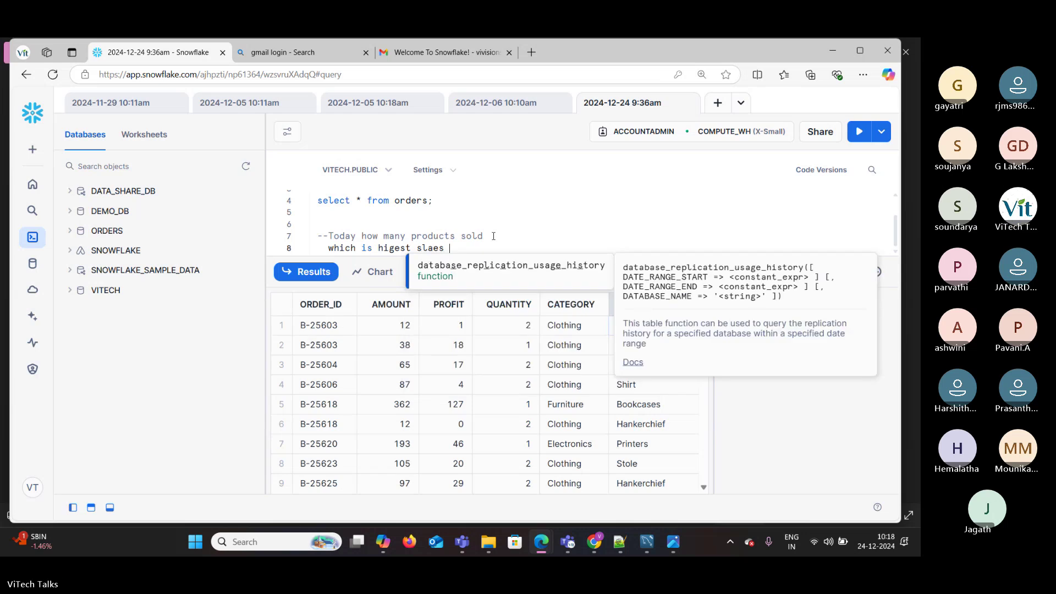
{"action": "left_click_drag", "start_coordinate": [450, 248], "coordinate": [306, 235]}
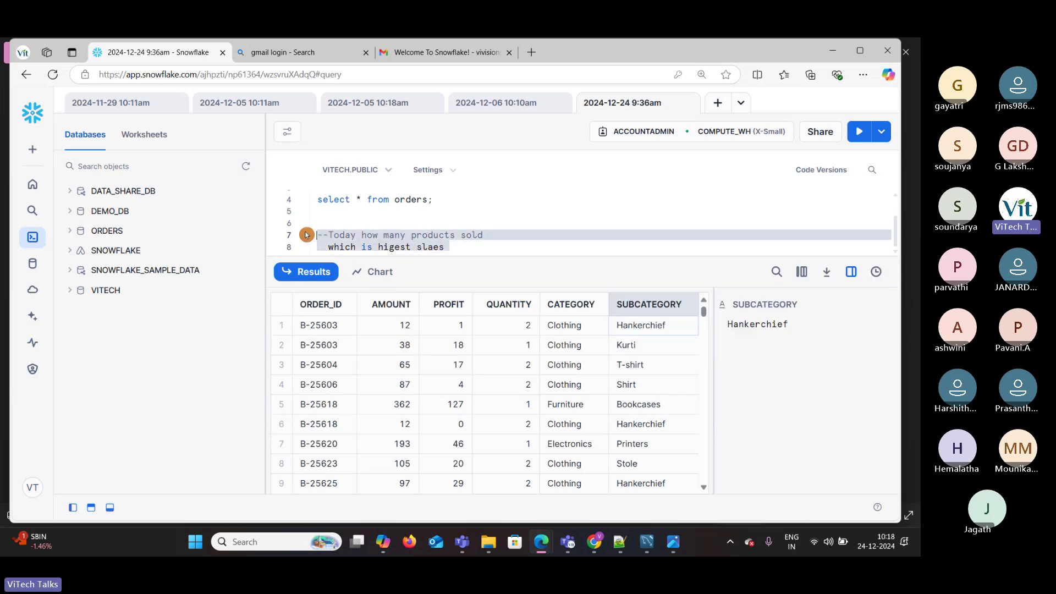
{"action": "left_click", "coordinate": [454, 248]}
{"action": "left_click_drag", "start_coordinate": [457, 249], "coordinate": [320, 226]}
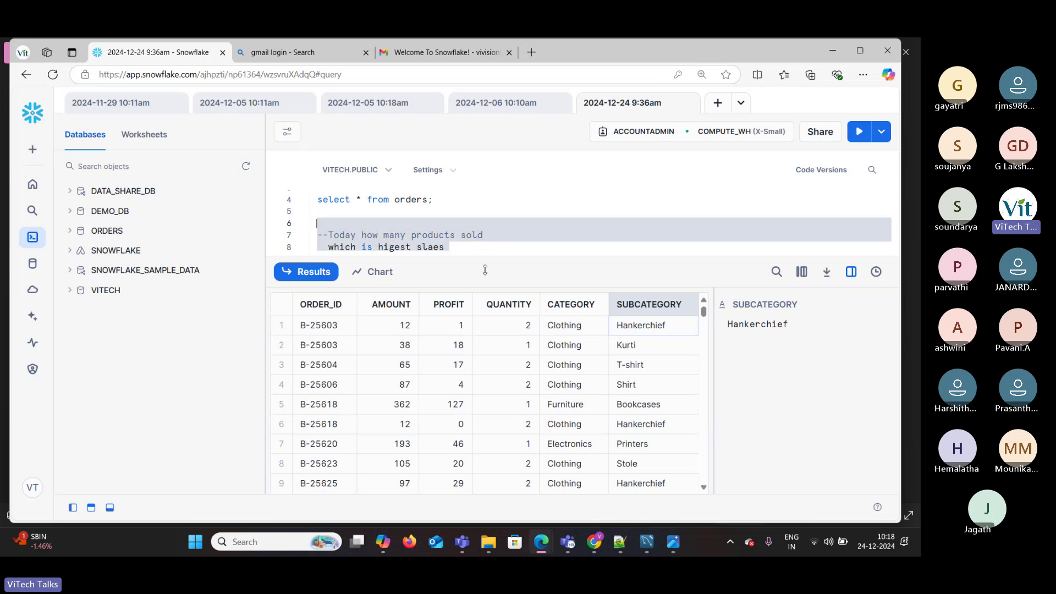
{"action": "left_click", "coordinate": [477, 244]}
- Type the note 'CEO ---> BA -->' on a new line below the sales comment
{"action": "key", "text": "Return"}
{"action": "key", "text": "Return"}
{"action": "key", "text": "Return"}
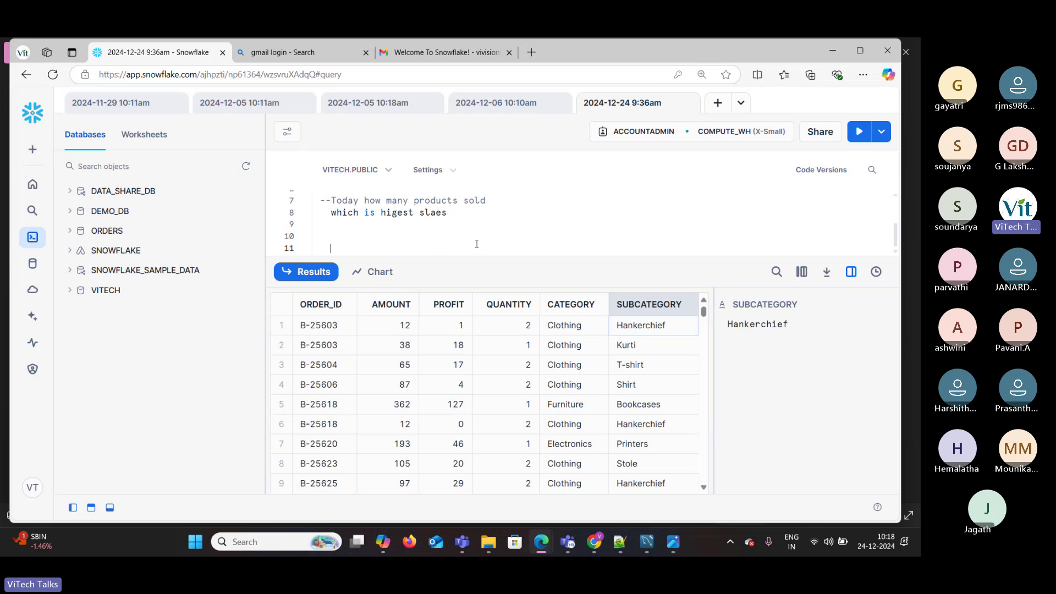
{"action": "type", "text": "CEO"}
{"action": "type", "text": "--->  BA -->"}
{"action": "left_click_drag", "start_coordinate": [333, 200], "coordinate": [500, 216]}
{"action": "left_click", "coordinate": [487, 223]}
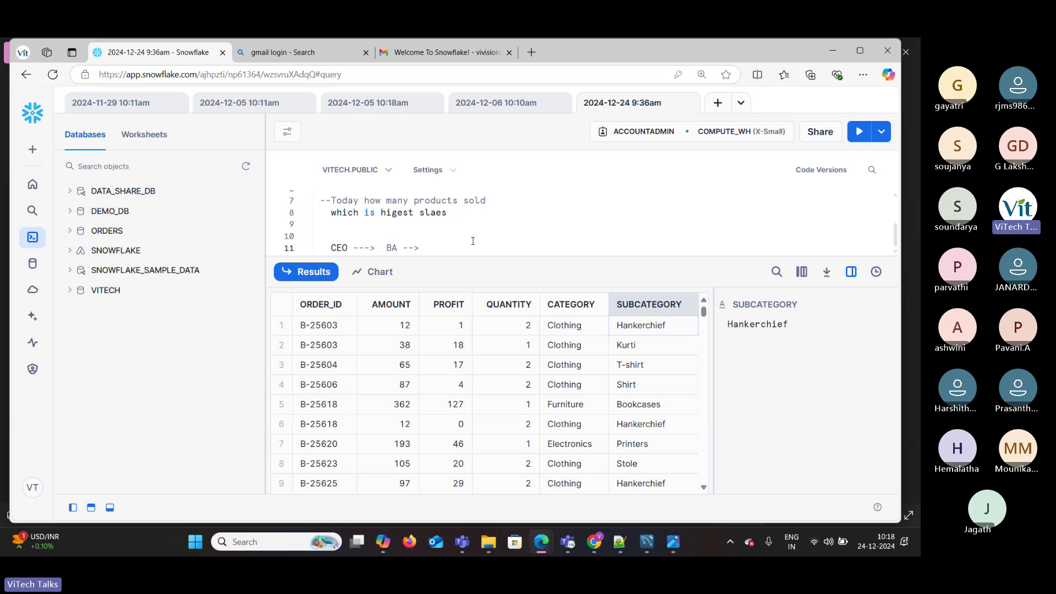
{"action": "scroll", "coordinate": [473, 241], "scroll_direction": "down", "scroll_amount": 1}
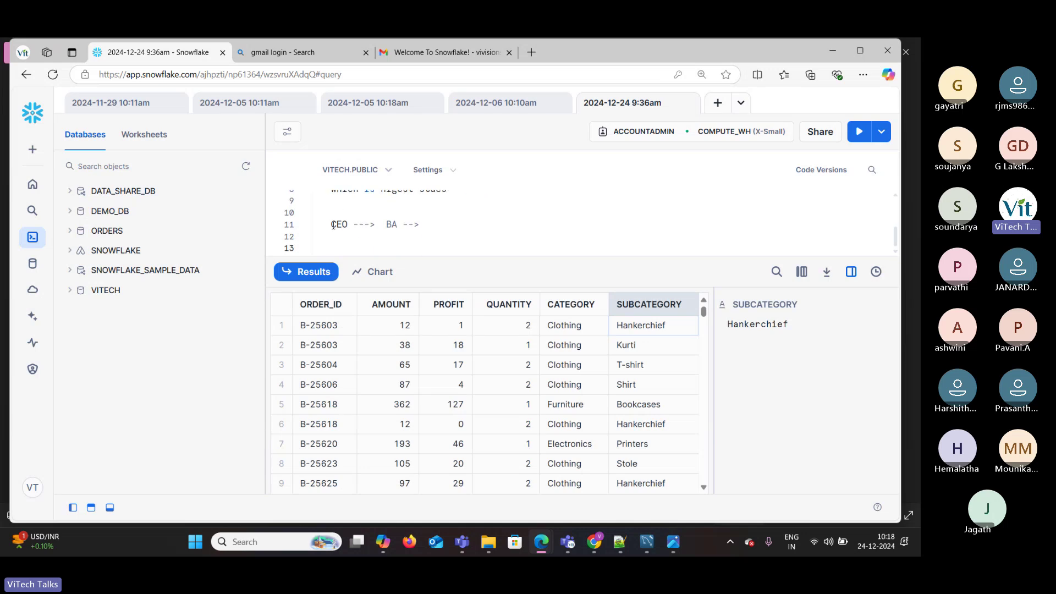
- Write 'select * from orders' on line 13 and run it, returning 336 rows
{"action": "left_click_drag", "start_coordinate": [330, 226], "coordinate": [436, 221]}
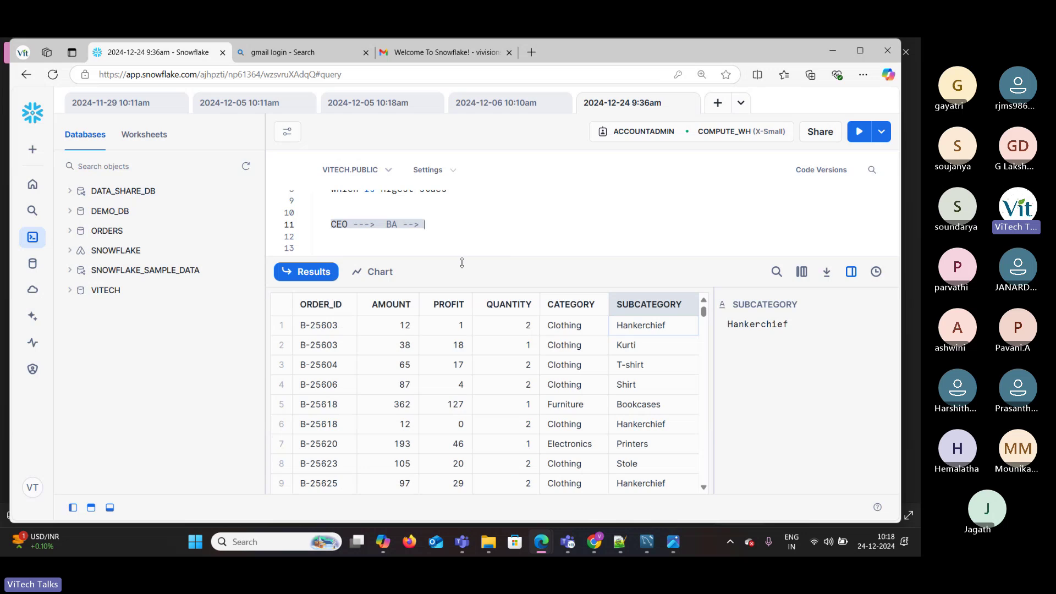
{"action": "left_click", "coordinate": [361, 247]}
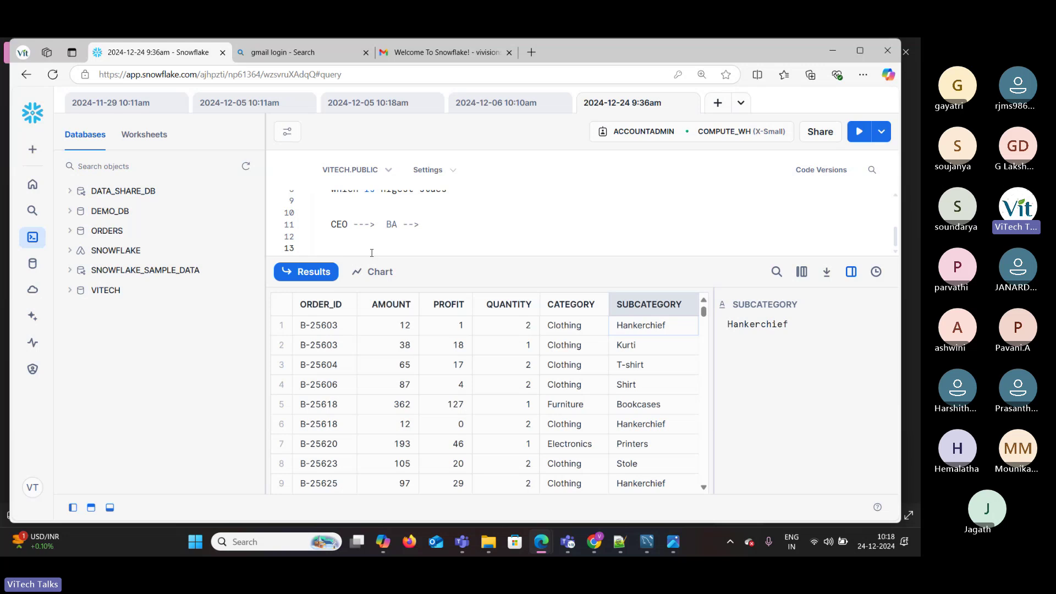
{"action": "type", "text": "select *"}
{"action": "type", "text": "fr"}
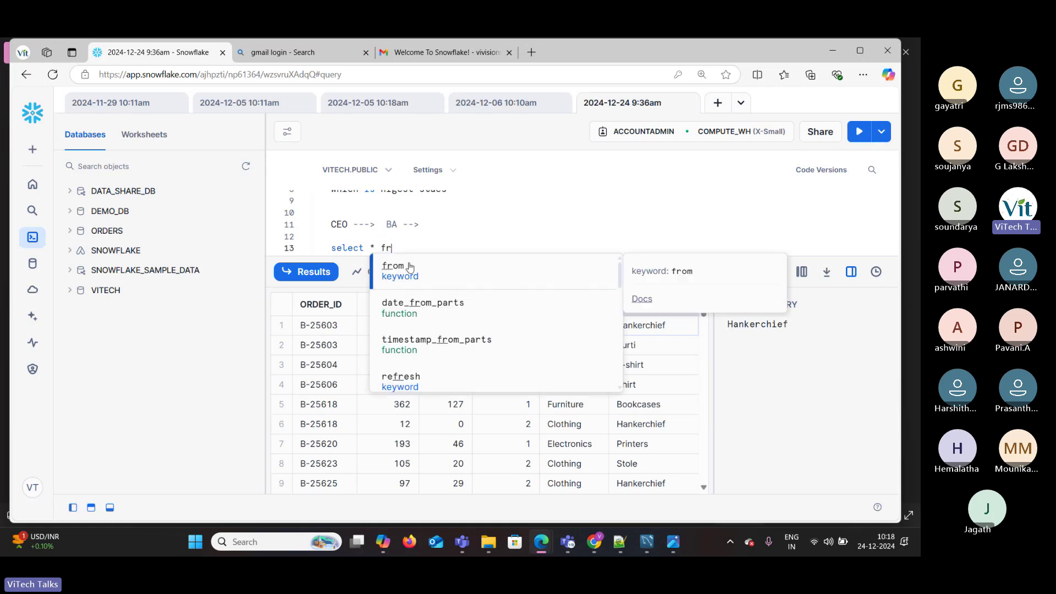
{"action": "type", "text": "om orders"}
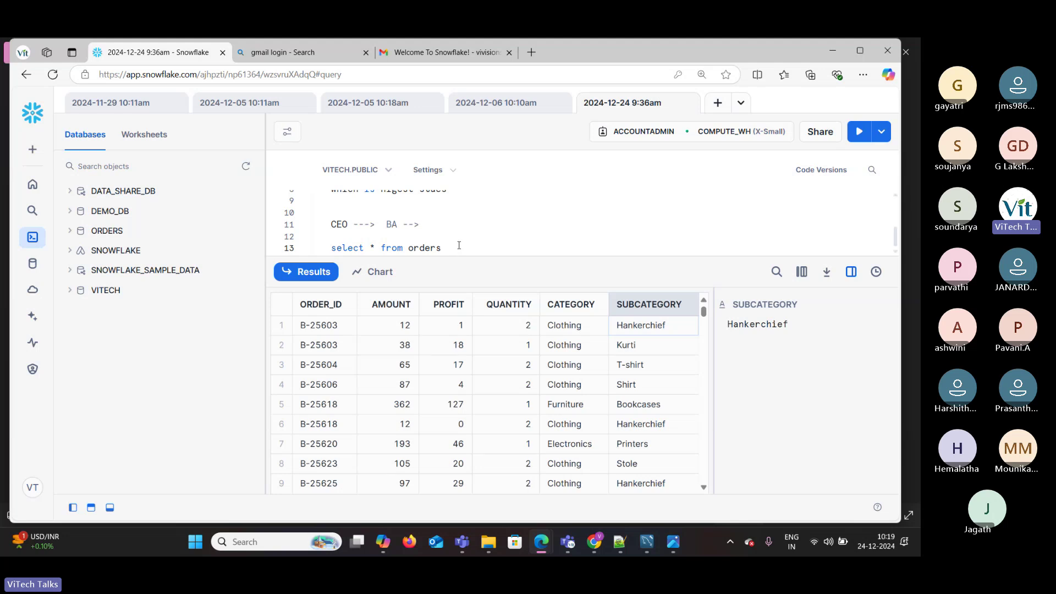
{"action": "left_click_drag", "start_coordinate": [457, 249], "coordinate": [329, 248]}
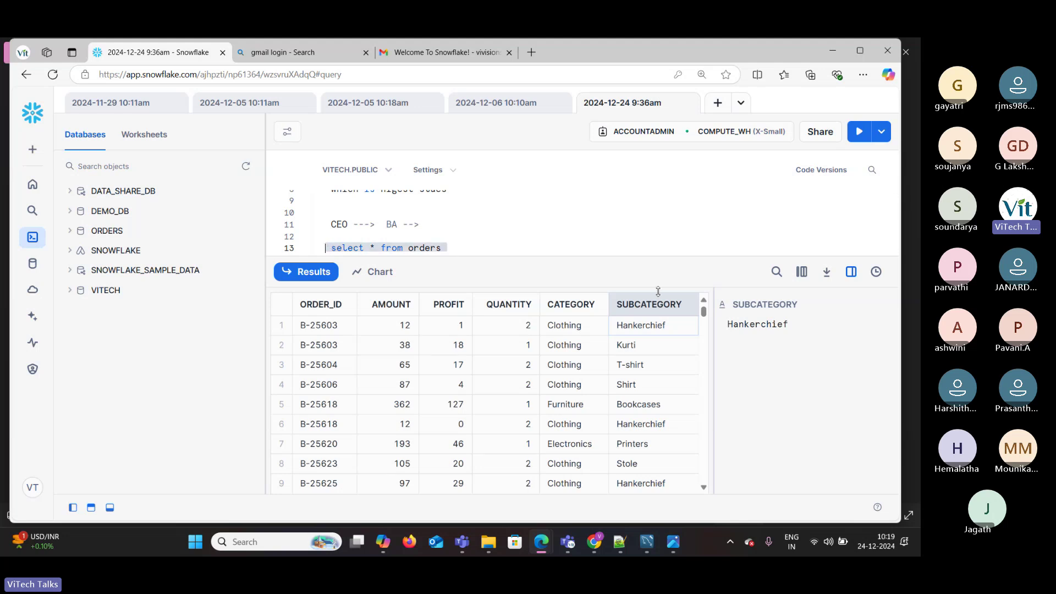
{"action": "left_click", "coordinate": [855, 133]}
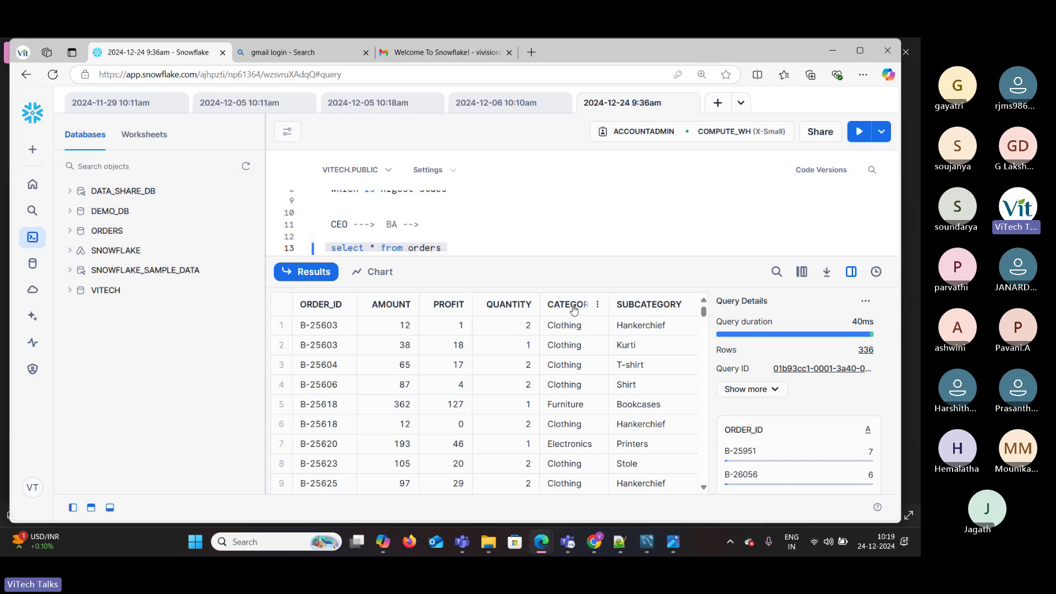
{"action": "left_click_drag", "start_coordinate": [457, 247], "coordinate": [328, 252]}
{"action": "key", "text": "ctrl+c"}
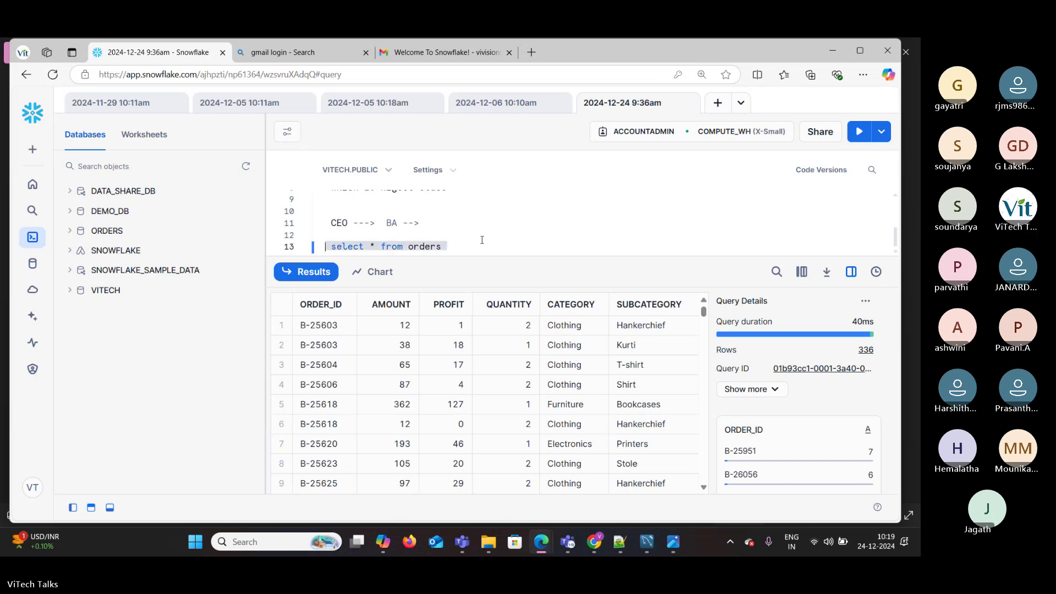
- Paste a copy of the orders query and edit it into 'select distinct(category) from orders'
{"action": "left_click", "coordinate": [476, 249]}
{"action": "key", "text": "Return"}
{"action": "key", "text": "Return"}
{"action": "key", "text": "Return"}
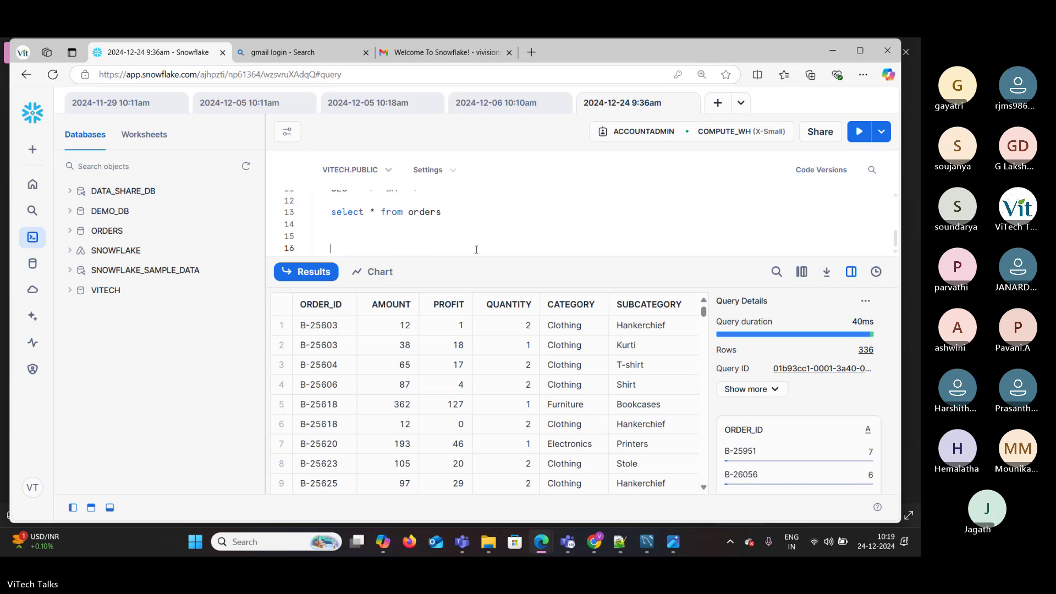
{"action": "key", "text": "ctrl+v"}
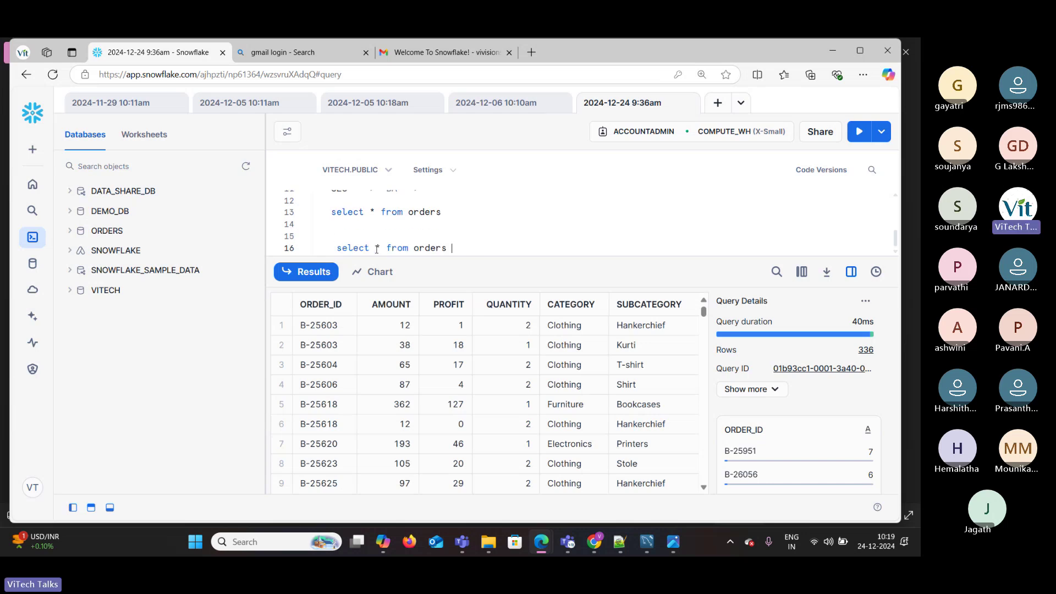
{"action": "left_click", "coordinate": [376, 249]}
{"action": "key", "text": "Delete"}
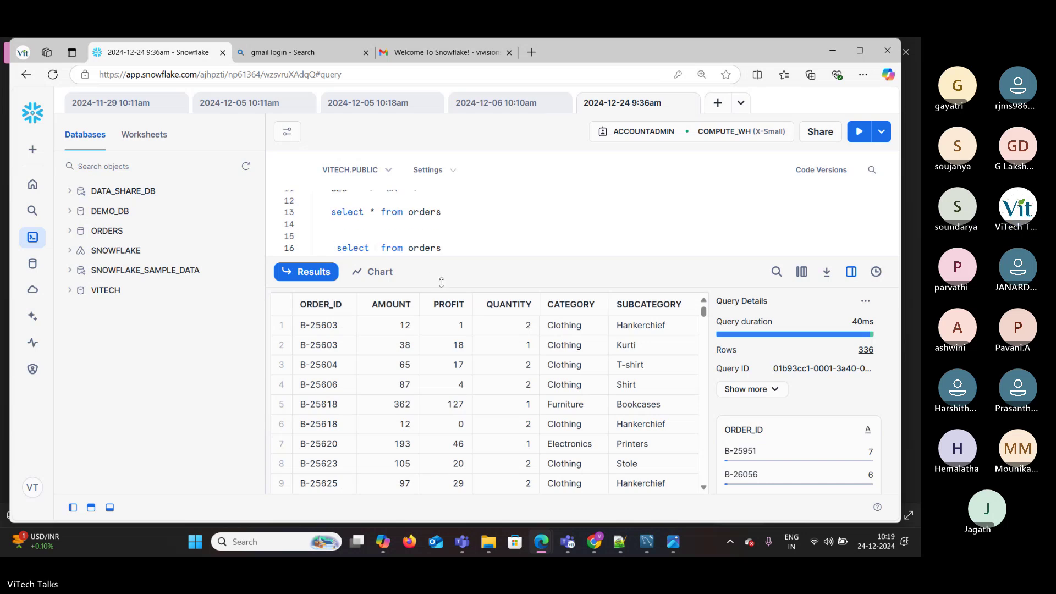
{"action": "type", "text": "dist"}
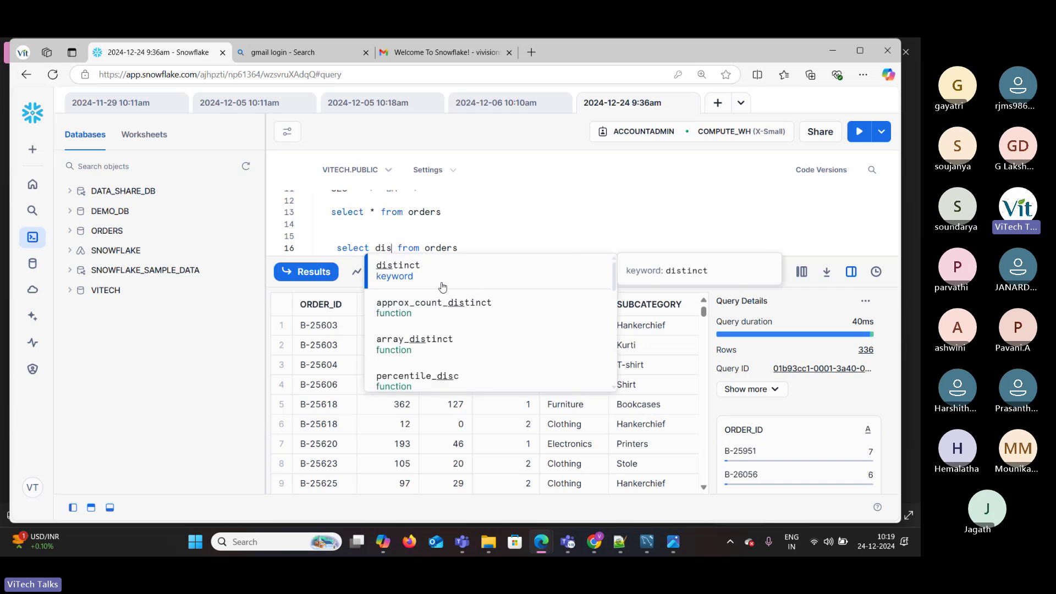
{"action": "left_click", "coordinate": [443, 284]}
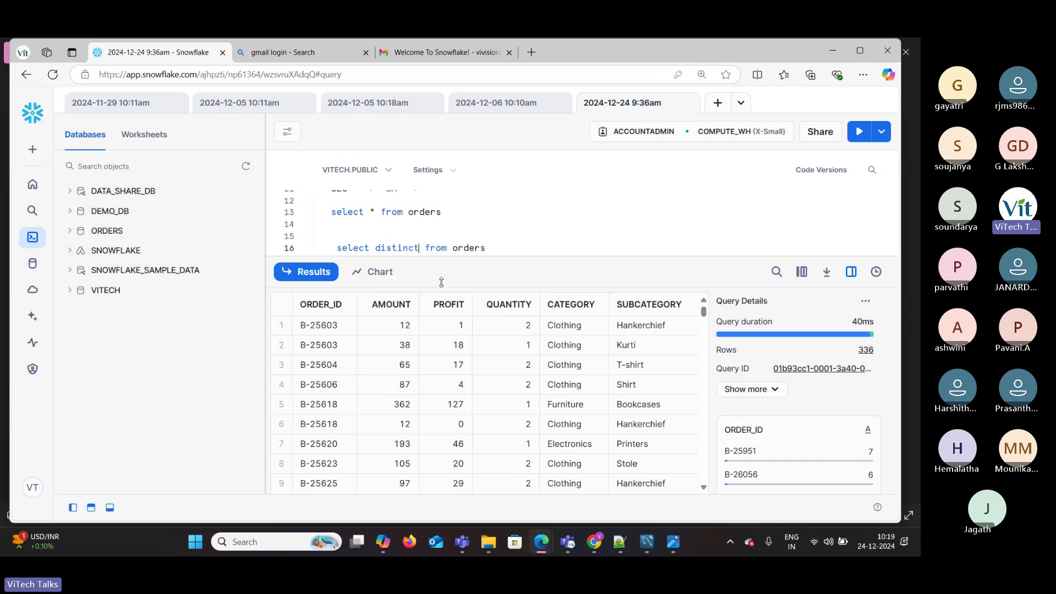
{"action": "type", "text": "(cate"}
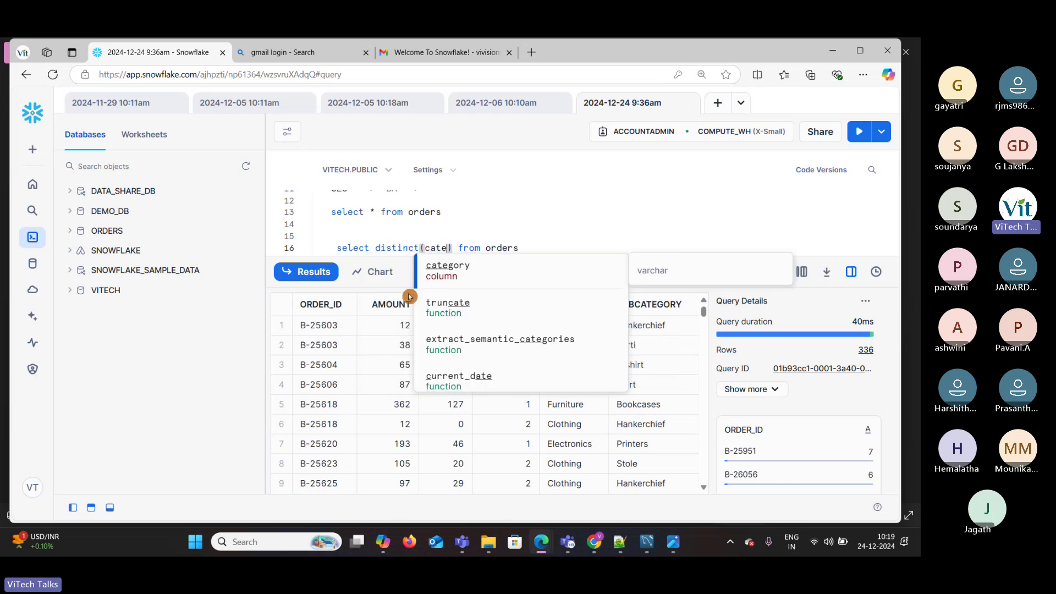
{"action": "left_click", "coordinate": [479, 273]}
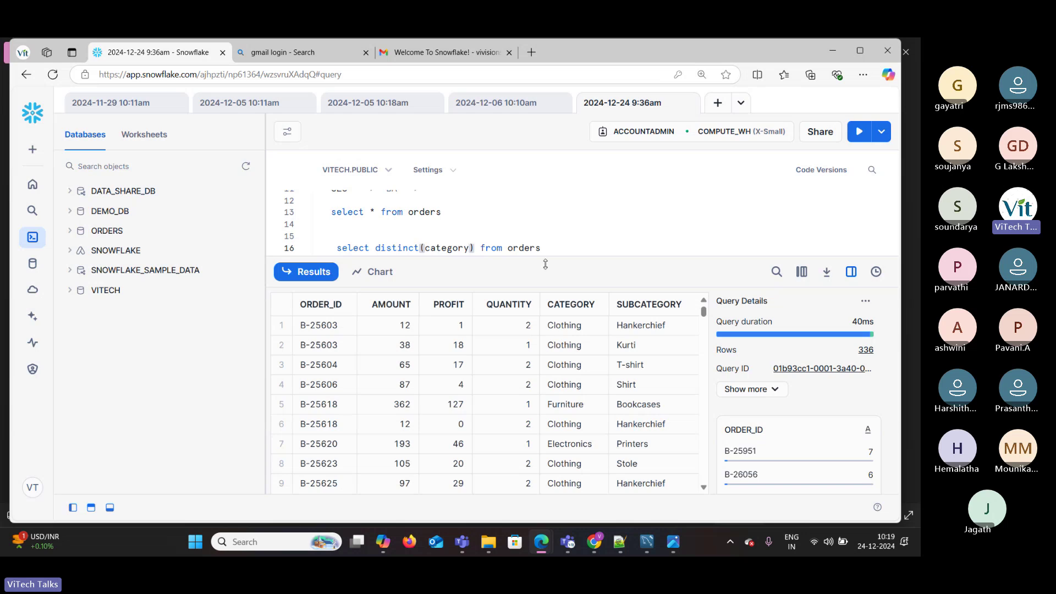
- Run the distinct category query, getting Clothing, Furniture and Electronics, and inspect Electronics
{"action": "left_click_drag", "start_coordinate": [558, 249], "coordinate": [321, 250]}
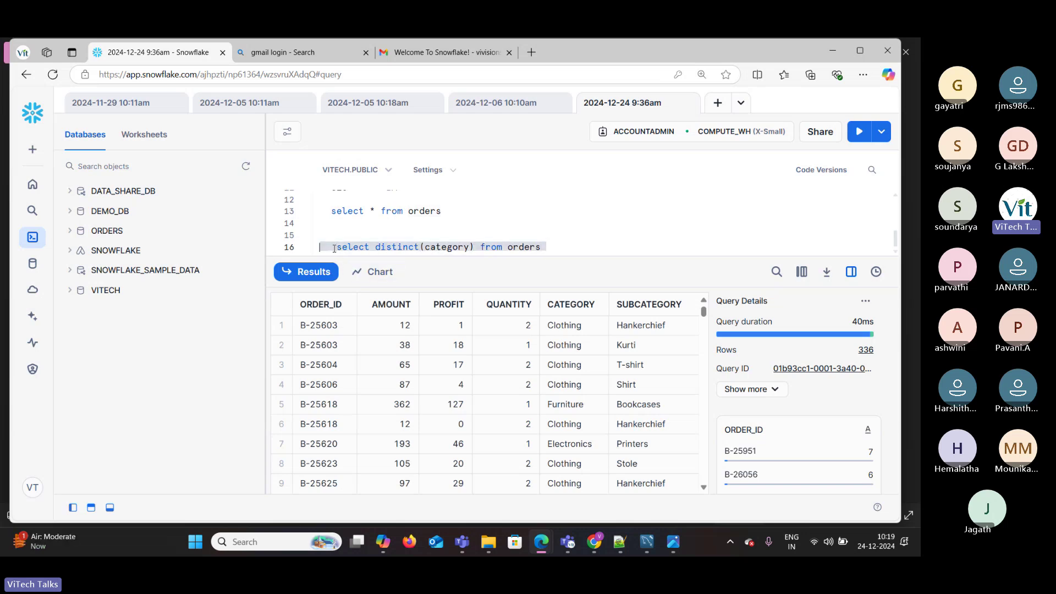
{"action": "left_click", "coordinate": [860, 133]}
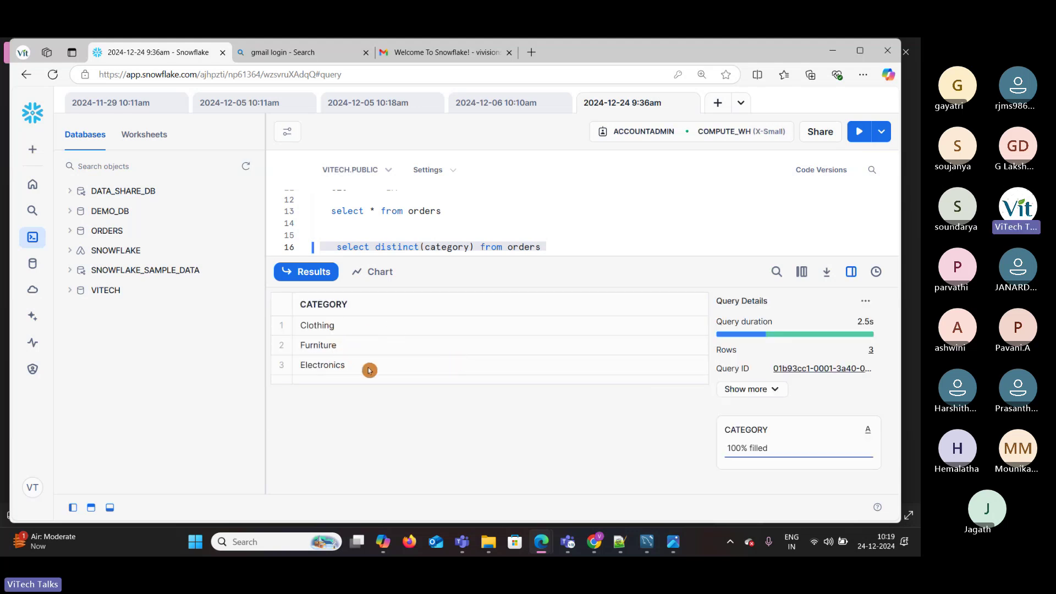
{"action": "left_click", "coordinate": [559, 246]}
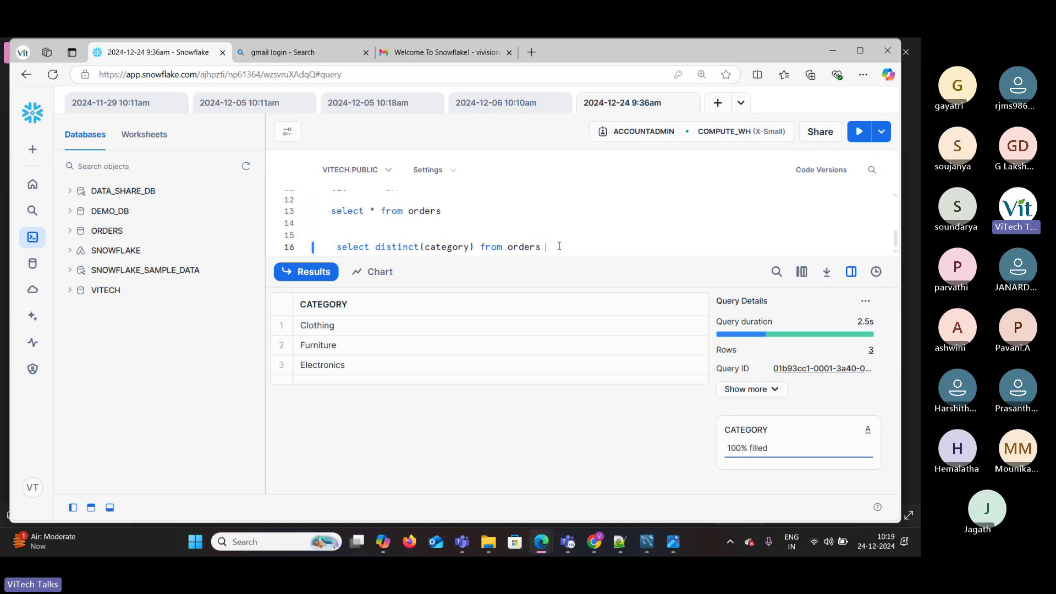
{"action": "key", "text": "Return"}
{"action": "key", "text": "Return"}
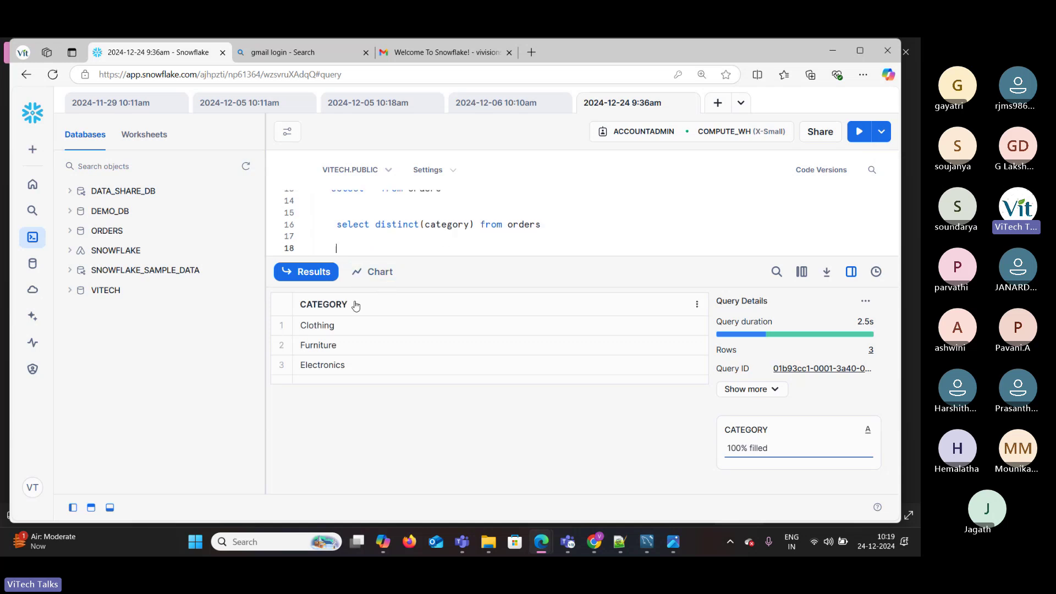
{"action": "left_click", "coordinate": [332, 368]}
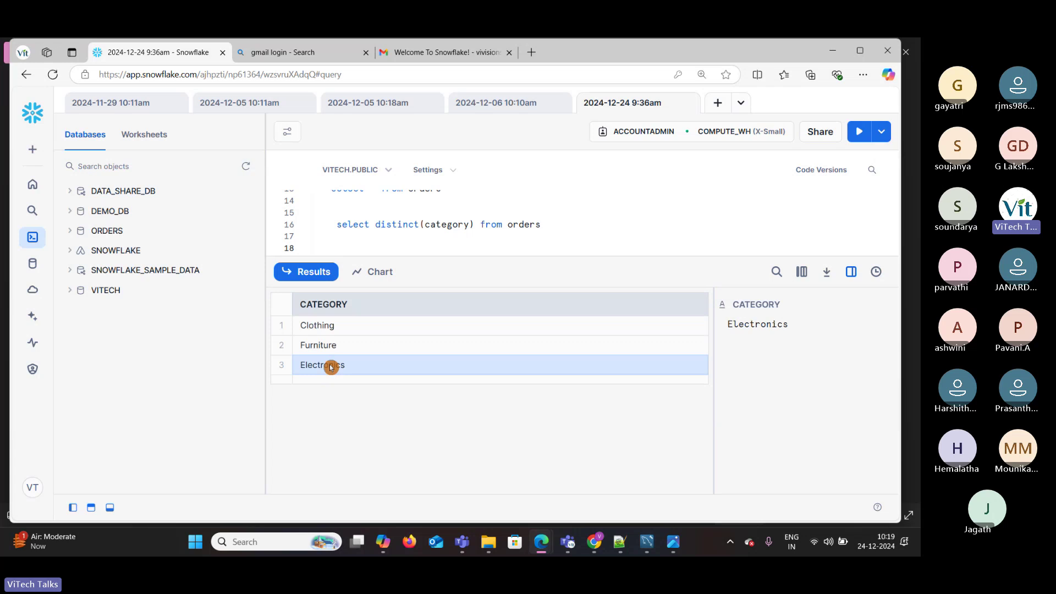
{"action": "left_click", "coordinate": [378, 239]}
- Write select * from orders where category = 'Electronics', correcting the misspelled 'Electrocincs'
{"action": "type", "text": "select "}
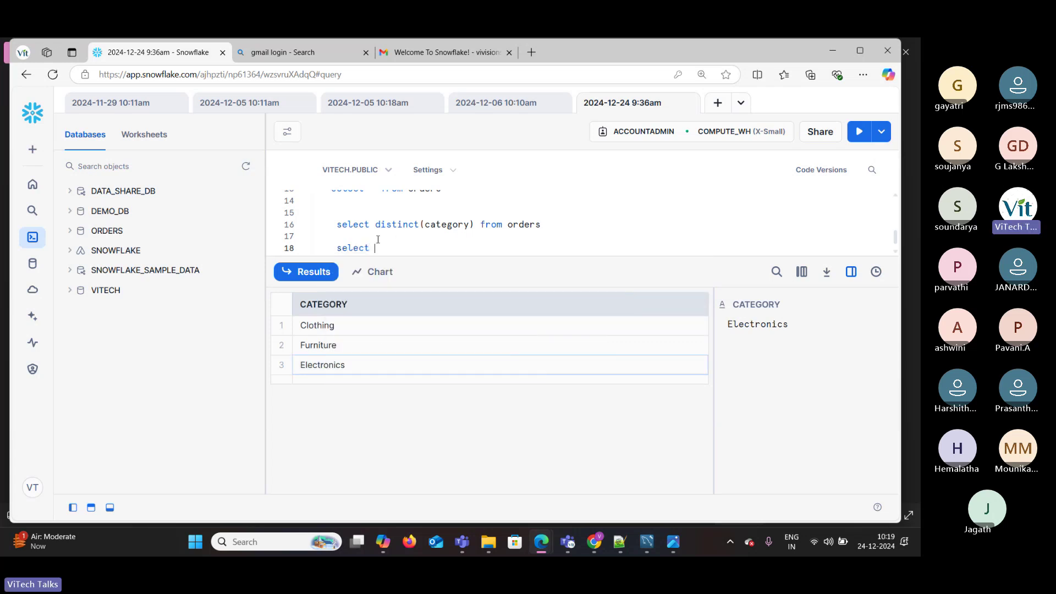
{"action": "type", "text": "* from ord"}
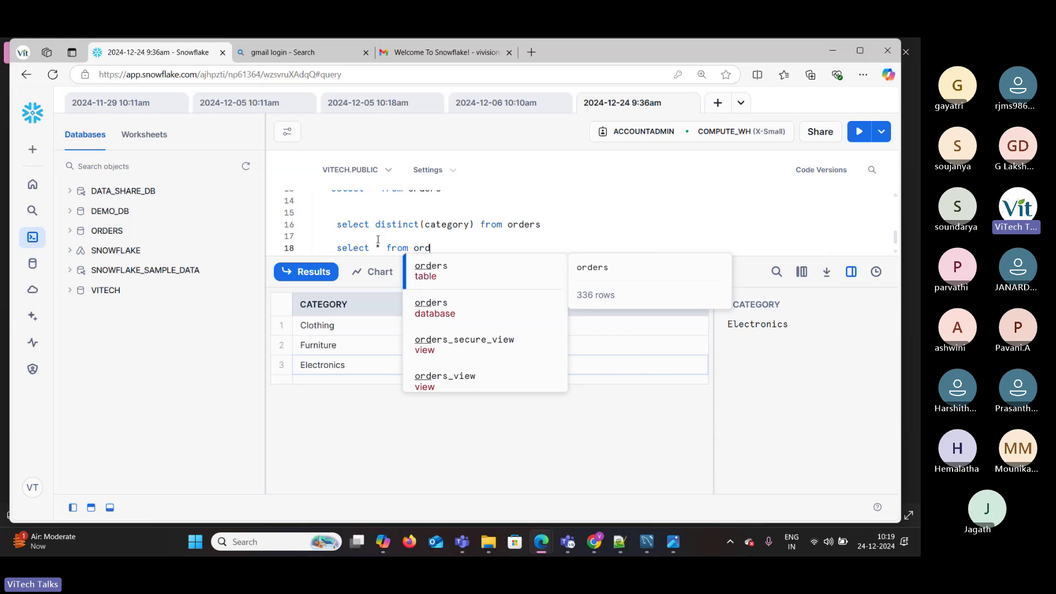
{"action": "type", "text": "ers "}
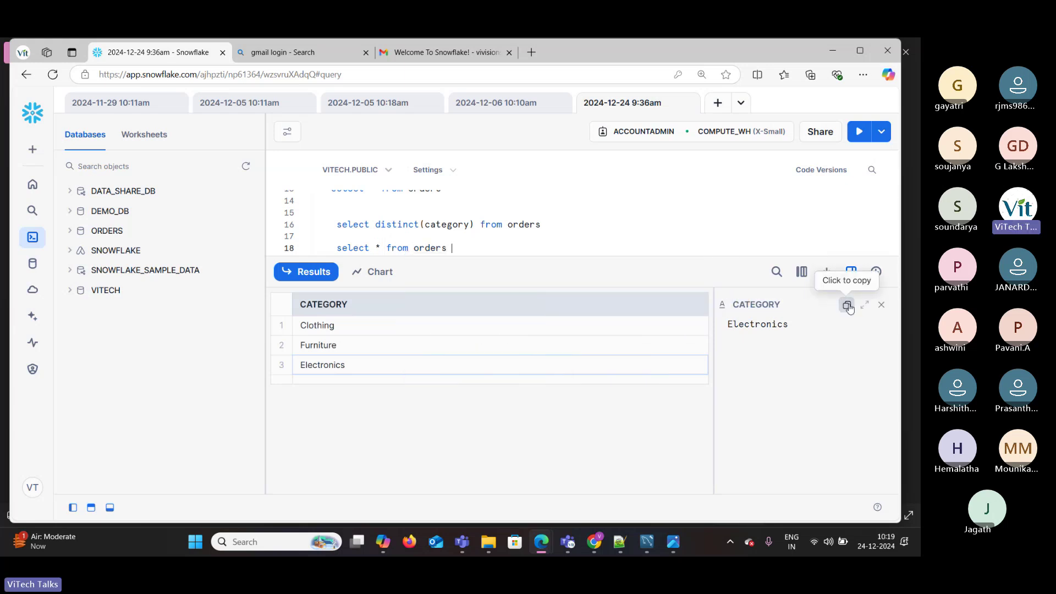
{"action": "type", "text": "where"}
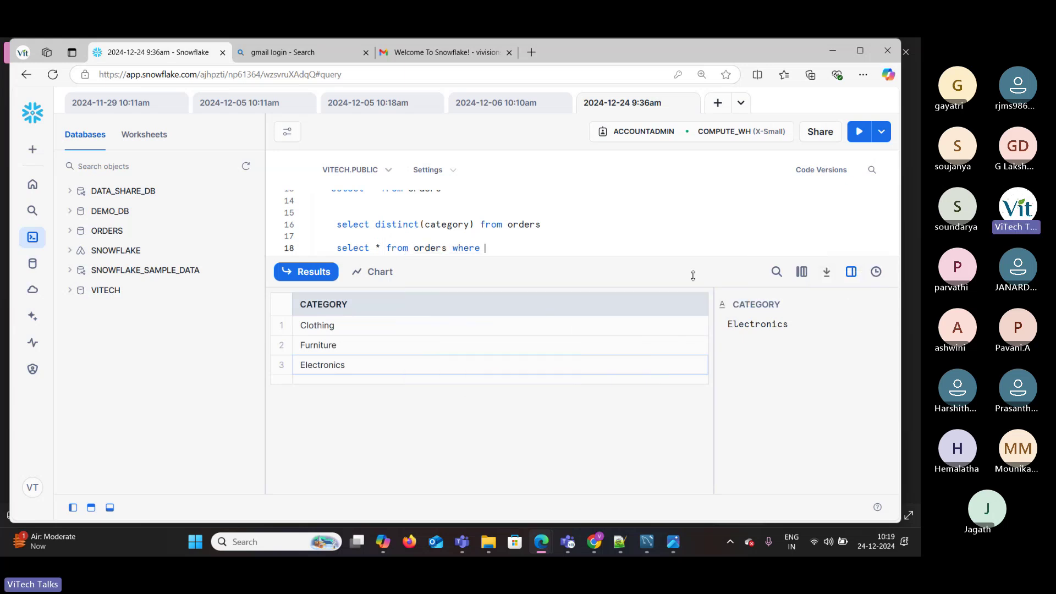
{"action": "type", "text": " category = "}
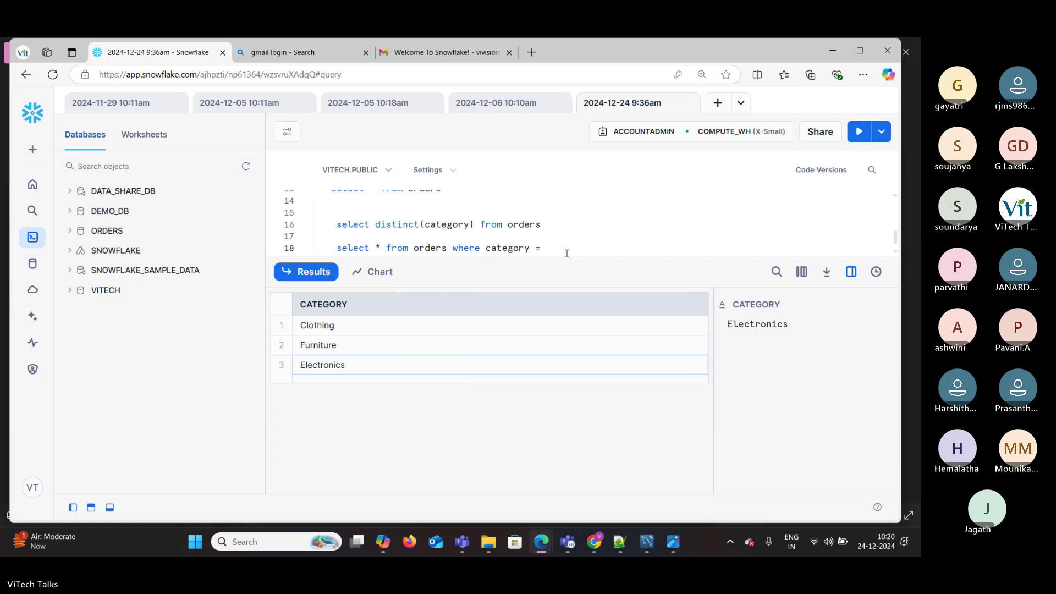
{"action": "type", "text": "'e"}
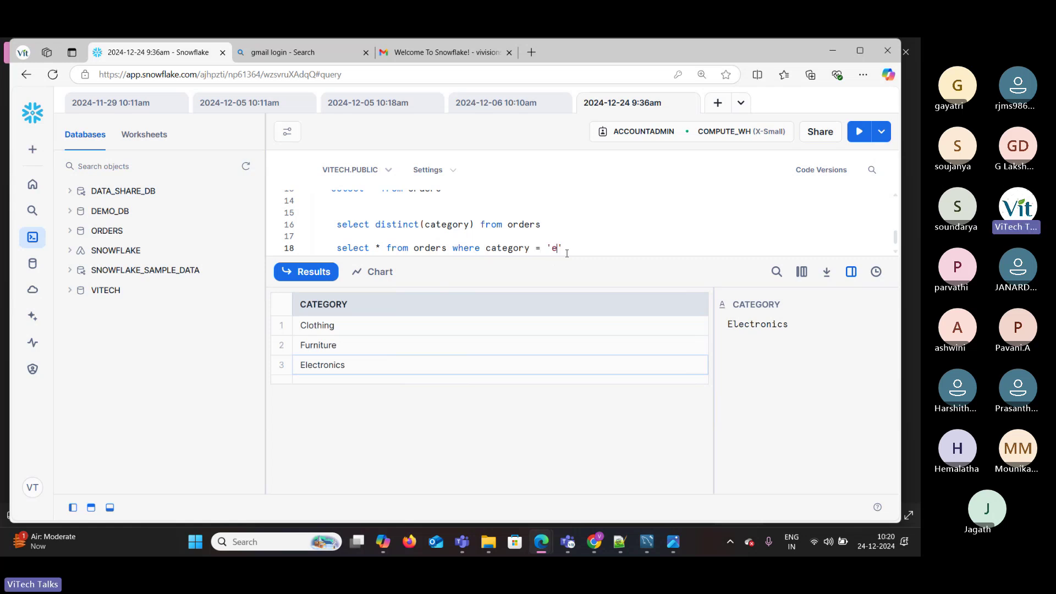
{"action": "key", "text": "BackSpace"}
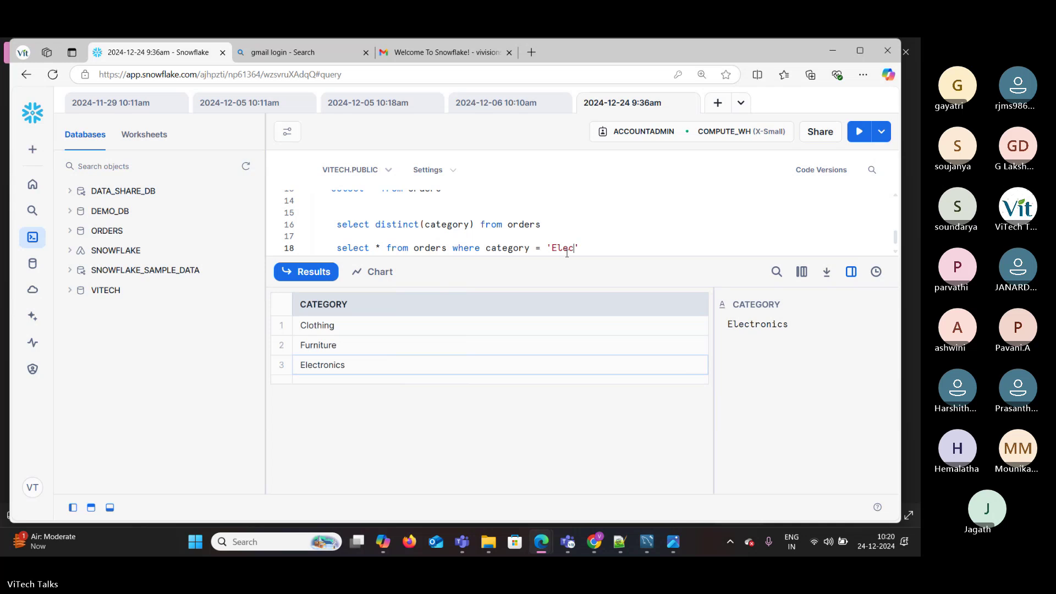
{"action": "type", "text": "Electrocincs"}
{"action": "double_click", "coordinate": [576, 247]}
{"action": "type", "text": "Electronics"}
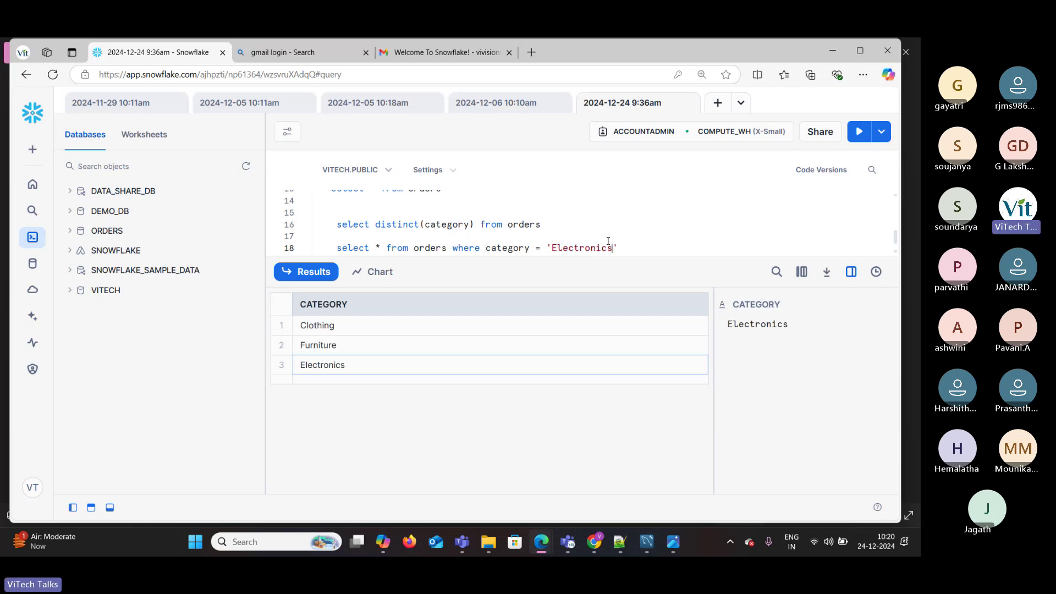
- Run the Electronics filter query, returning 68 rows, and add blank lines below it
{"action": "left_click_drag", "start_coordinate": [630, 250], "coordinate": [321, 242]}
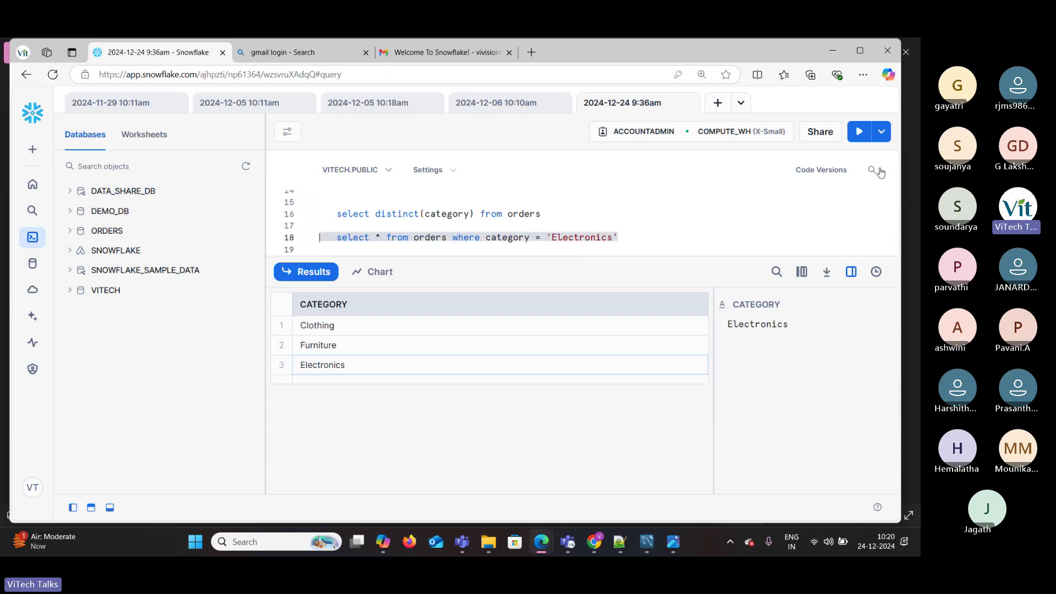
{"action": "left_click", "coordinate": [859, 131]}
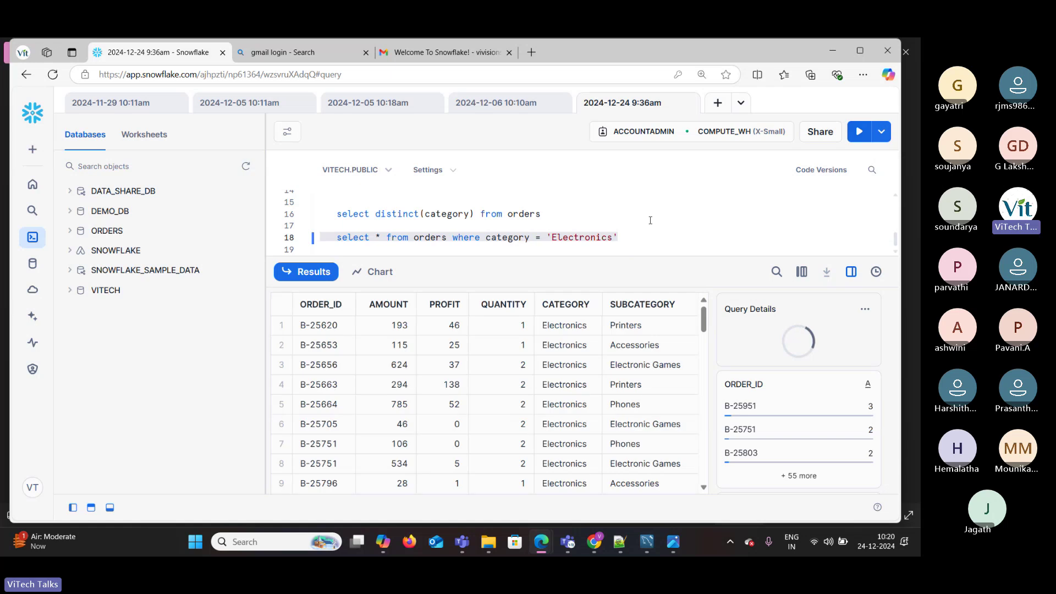
{"action": "left_click", "coordinate": [627, 253]}
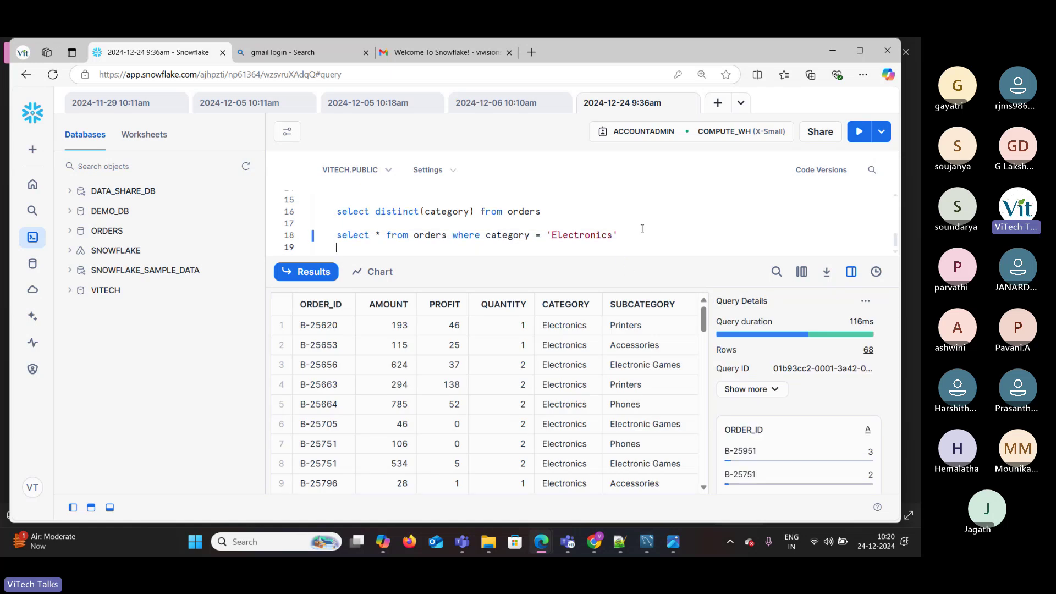
{"action": "left_click_drag", "start_coordinate": [616, 235], "coordinate": [319, 236]}
{"action": "key", "text": "ctrl+c"}
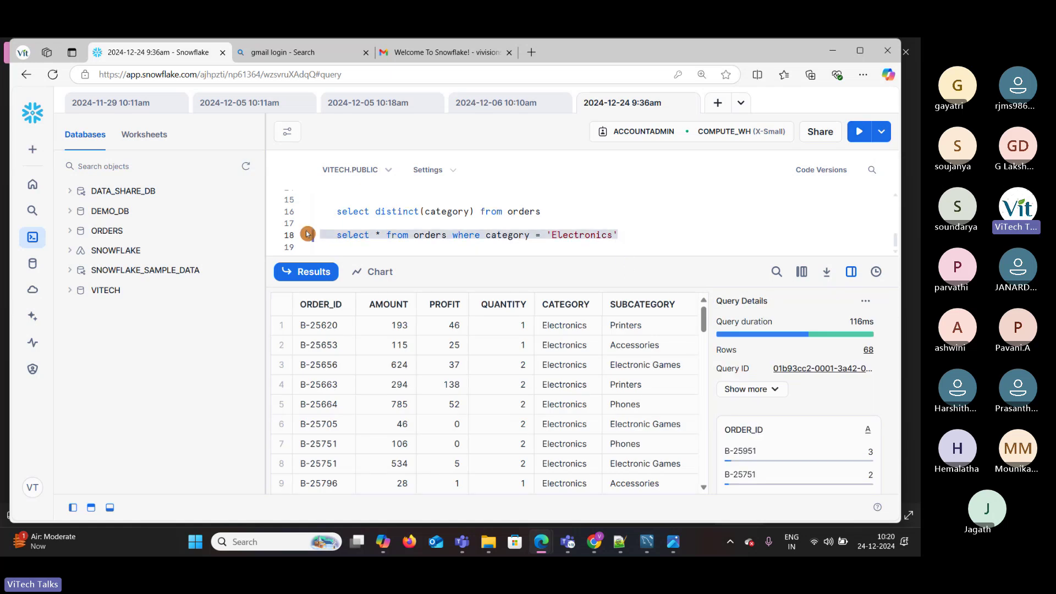
{"action": "left_click", "coordinate": [658, 236]}
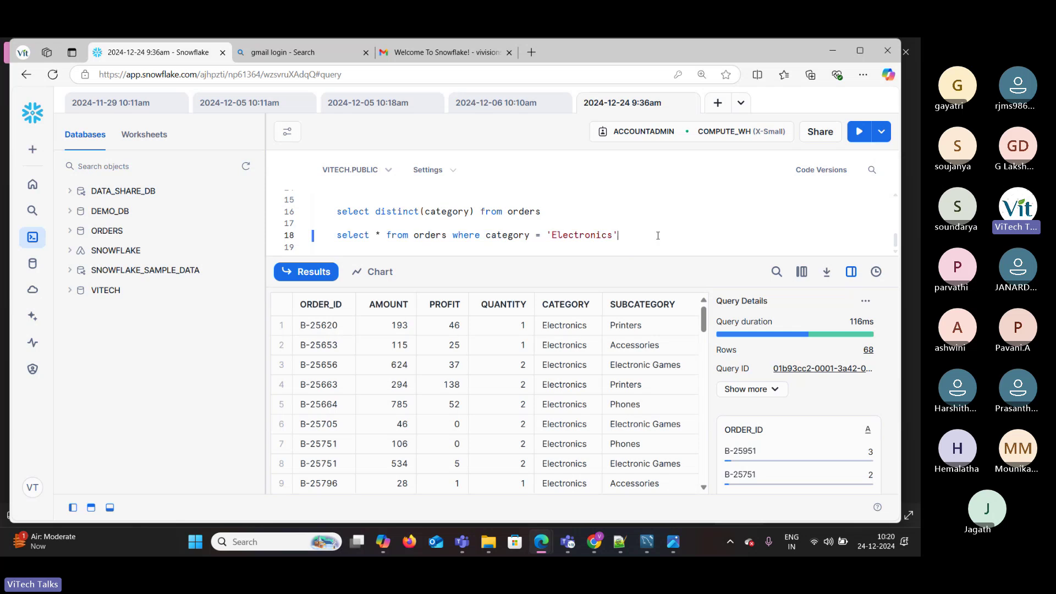
{"action": "key", "text": "Return"}
{"action": "key", "text": "Return"}
{"action": "key", "text": "Return"}
{"action": "key", "text": "Return"}
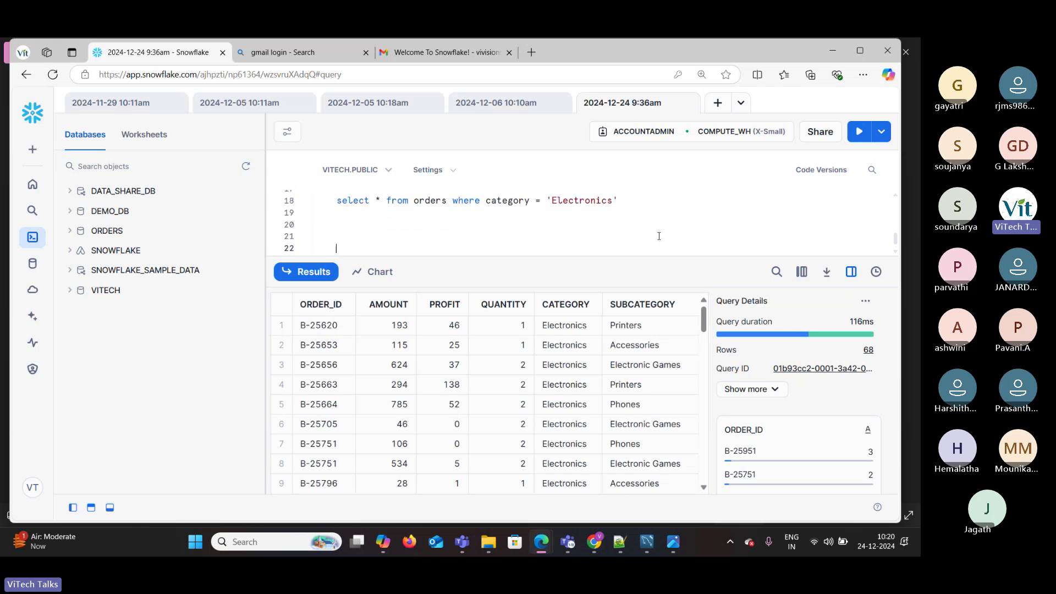
- Enlarge the query editor and paste a copy of the Electronics filter query onto line 20
{"action": "left_click_drag", "start_coordinate": [428, 274], "coordinate": [424, 355]}
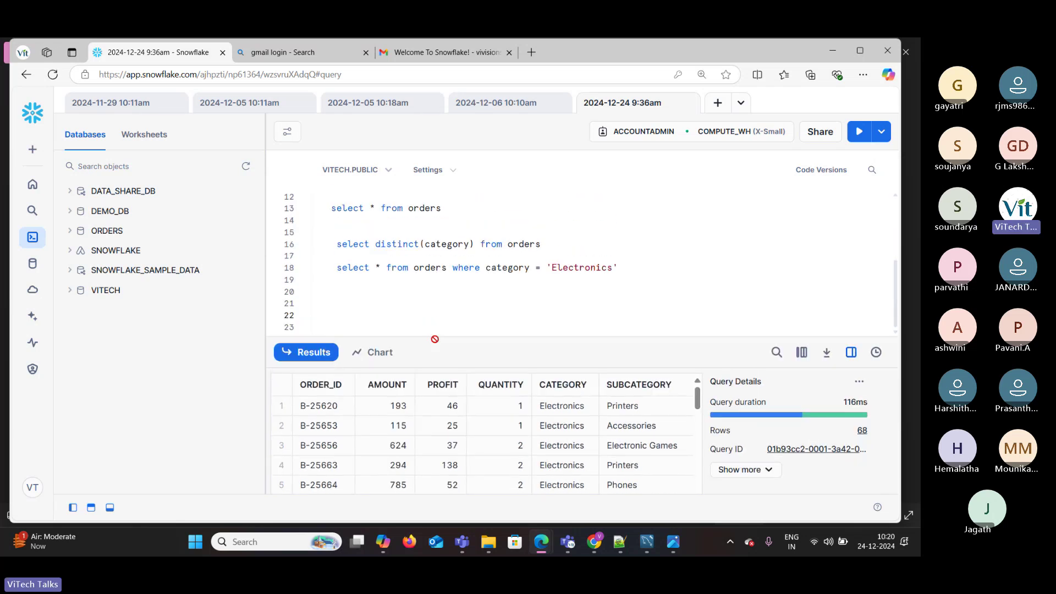
{"action": "left_click", "coordinate": [347, 296]}
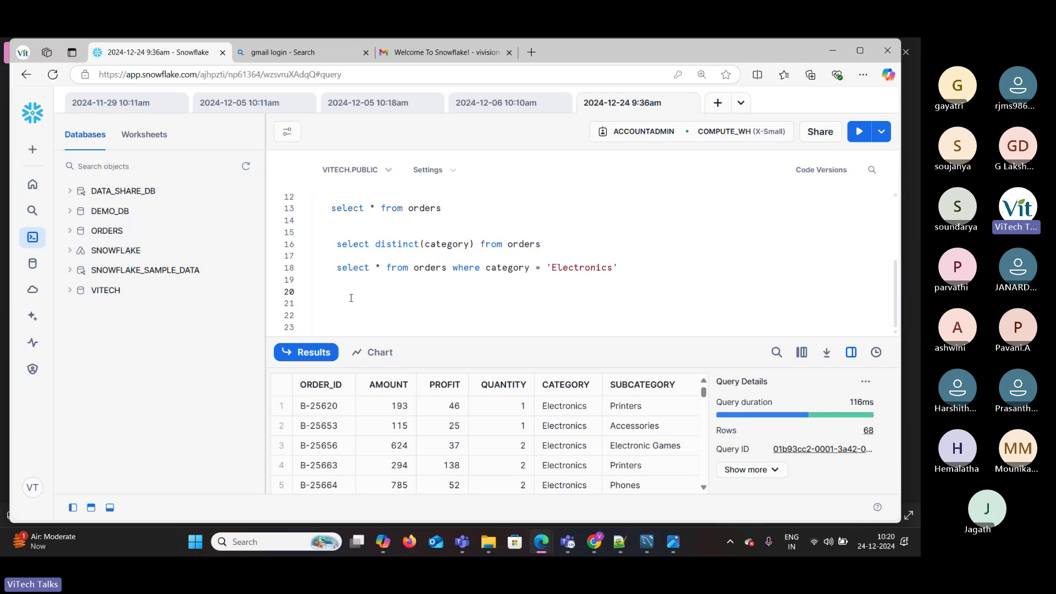
{"action": "key", "text": "ctrl+v"}
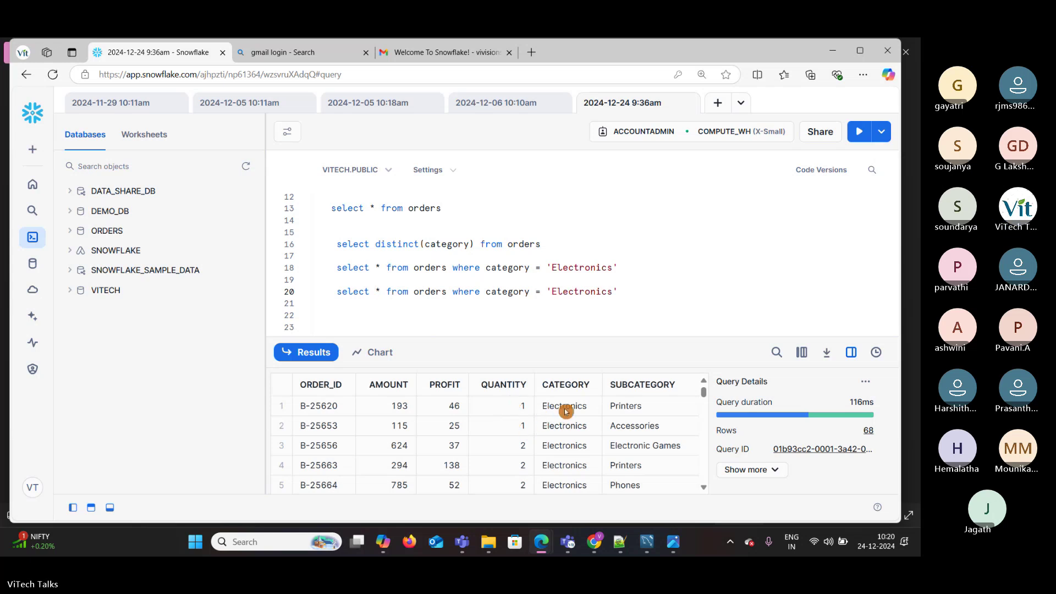
- Inspect the CATEGORY, SUBCATEGORY (Printers) and QUANTITY values in result rows 1–3
{"action": "left_click", "coordinate": [564, 408]}
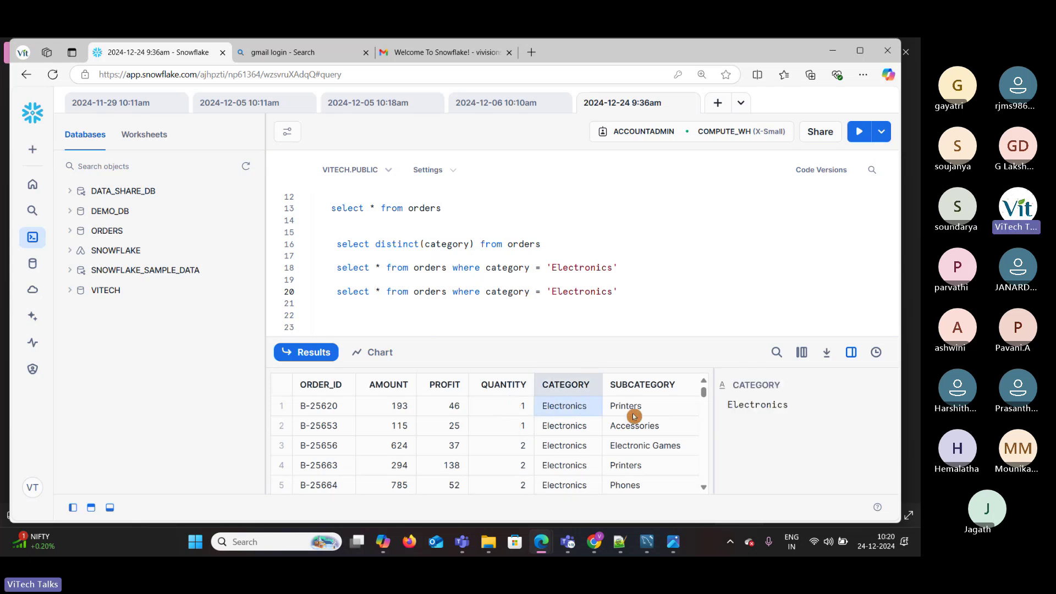
{"action": "left_click", "coordinate": [636, 408]}
{"action": "left_click", "coordinate": [562, 427]}
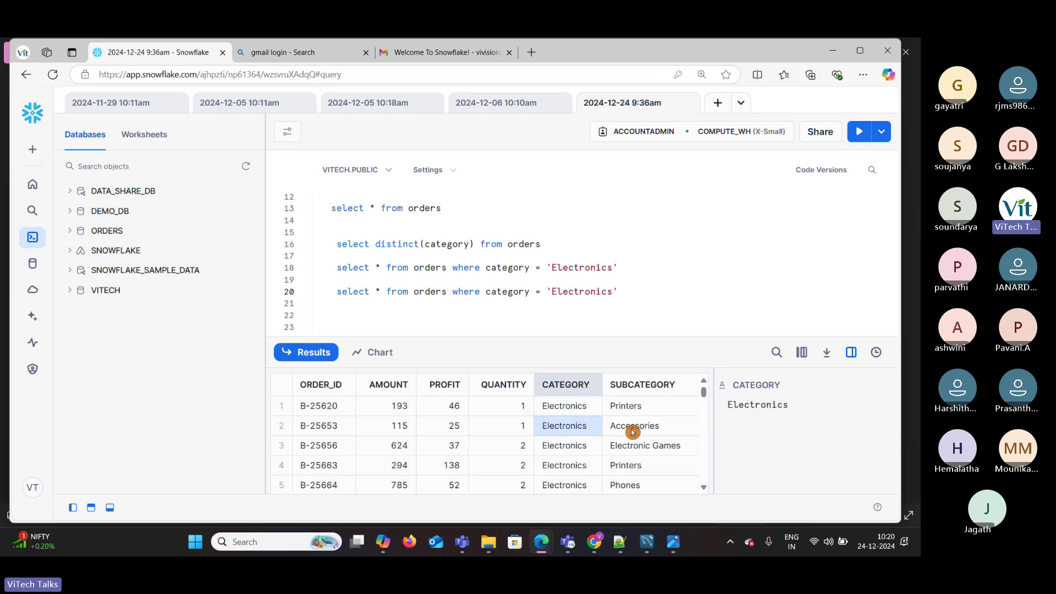
{"action": "left_click", "coordinate": [632, 432]}
{"action": "left_click", "coordinate": [560, 448]}
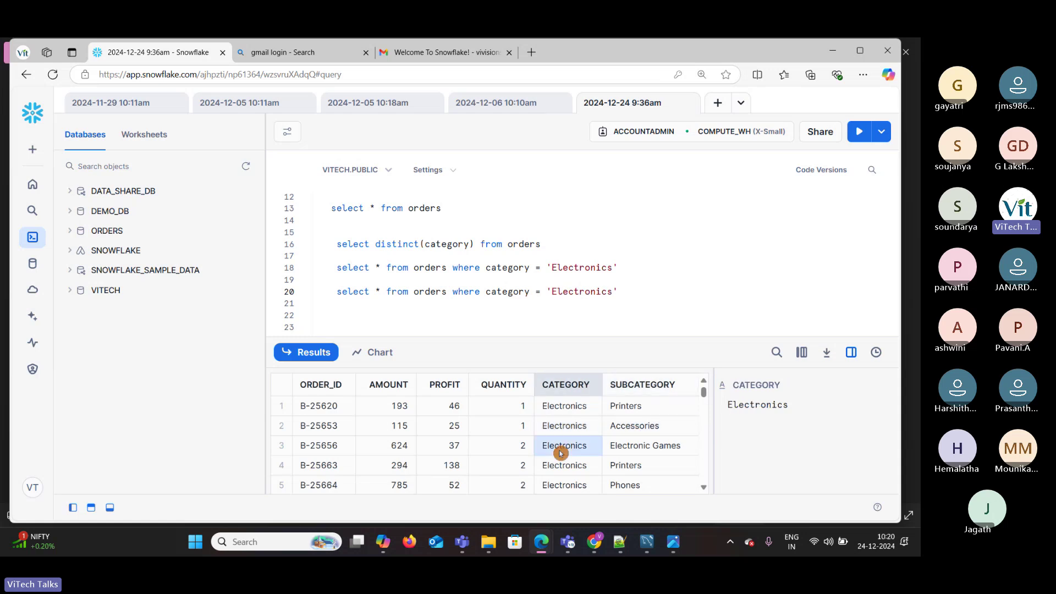
{"action": "left_click", "coordinate": [511, 448]}
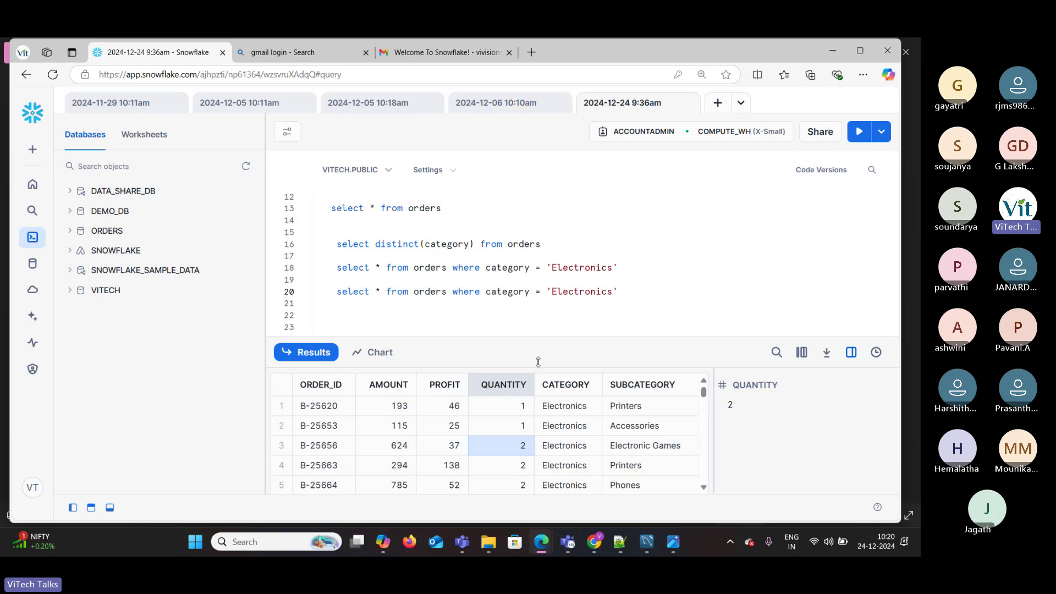
- Put the caret on empty line 22 and scroll the worksheet
{"action": "left_click", "coordinate": [358, 316]}
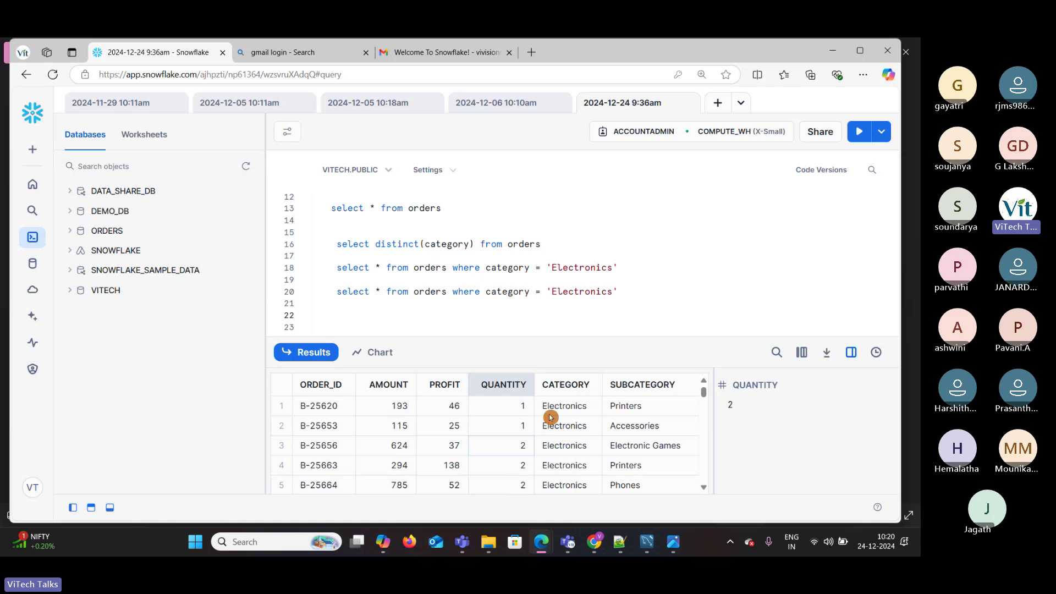
{"action": "scroll", "coordinate": [558, 432], "scroll_direction": "down", "scroll_amount": 12}
{"action": "scroll", "coordinate": [531, 479], "scroll_direction": "down", "scroll_amount": 6}
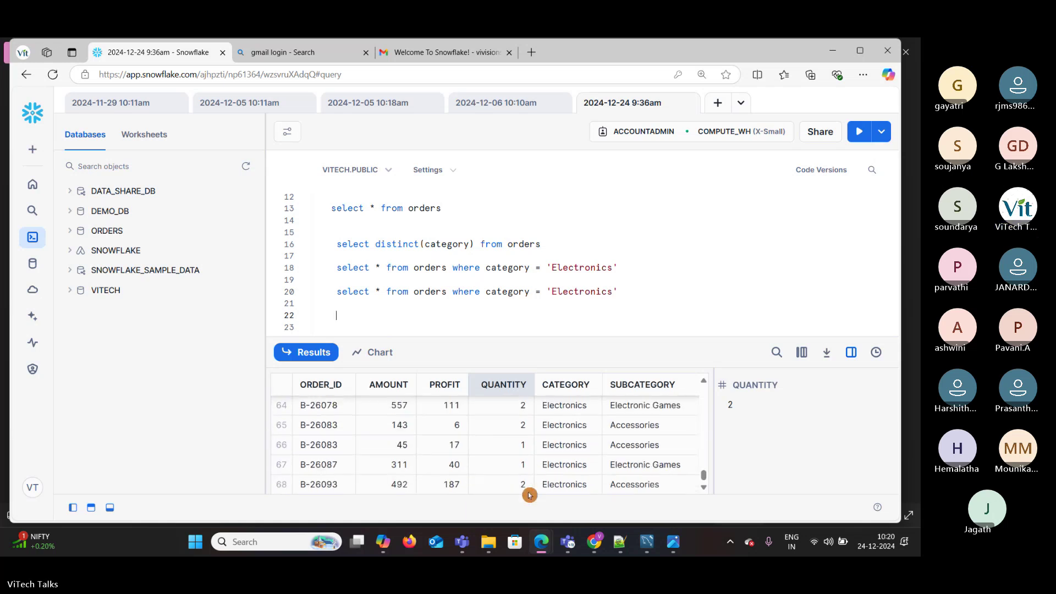
{"action": "scroll", "coordinate": [361, 329], "scroll_direction": "up", "scroll_amount": 3}
- Write select Count(quantity) on line 22 and append line 20's Electronics from-where clause
{"action": "scroll", "coordinate": [361, 330], "scroll_direction": "down", "scroll_amount": 5}
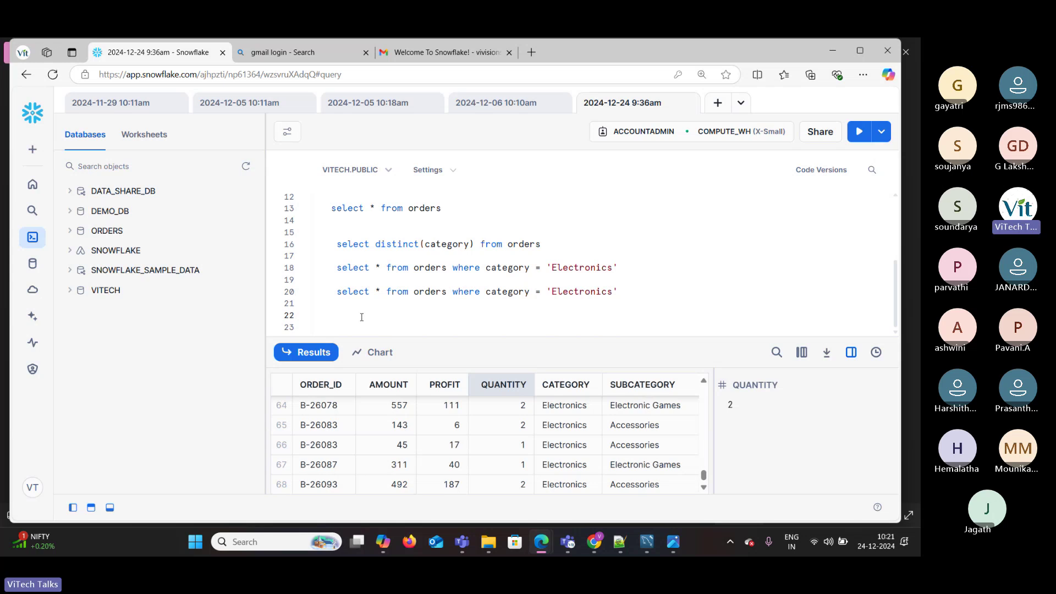
{"action": "type", "text": "select Count"}
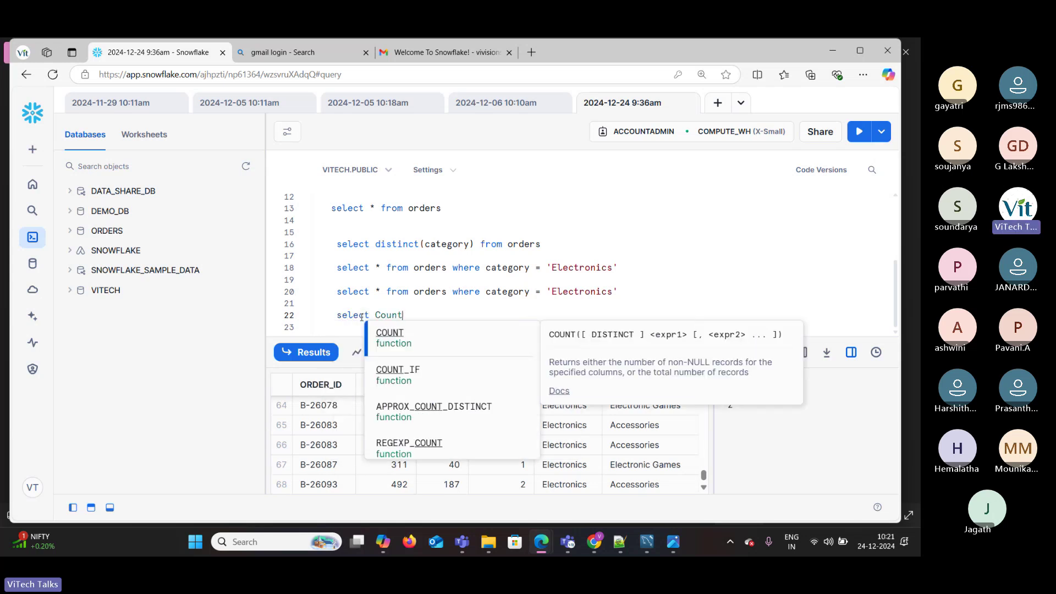
{"action": "type", "text": "("}
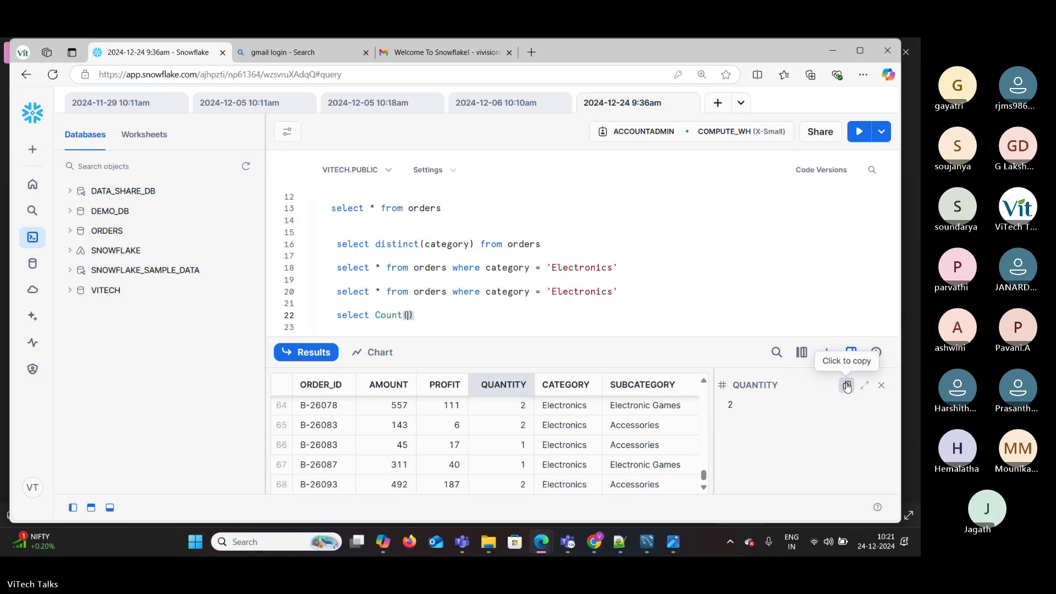
{"action": "type", "text": "q"}
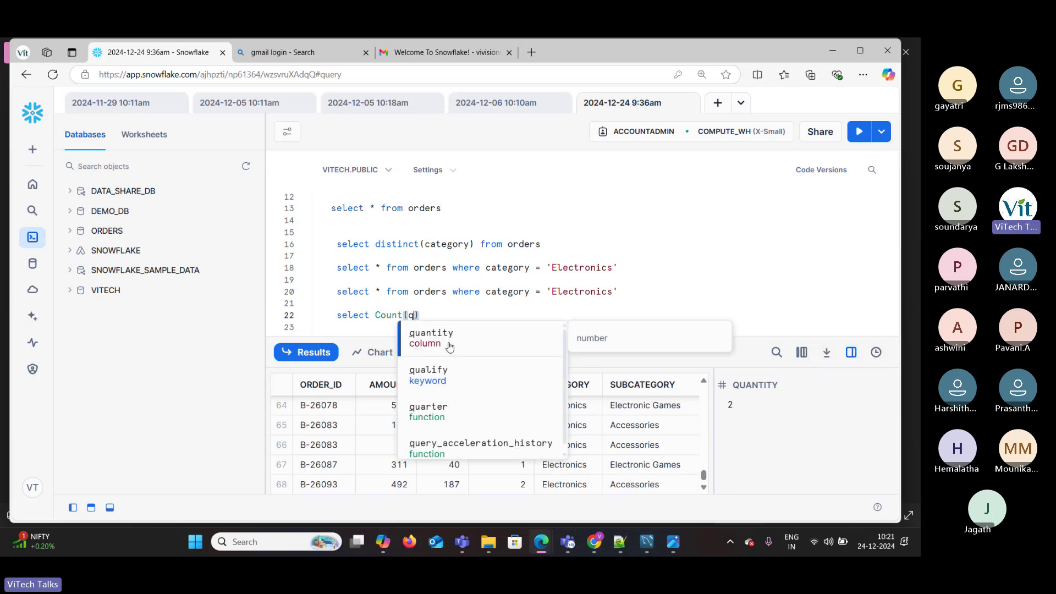
{"action": "left_click", "coordinate": [450, 346]}
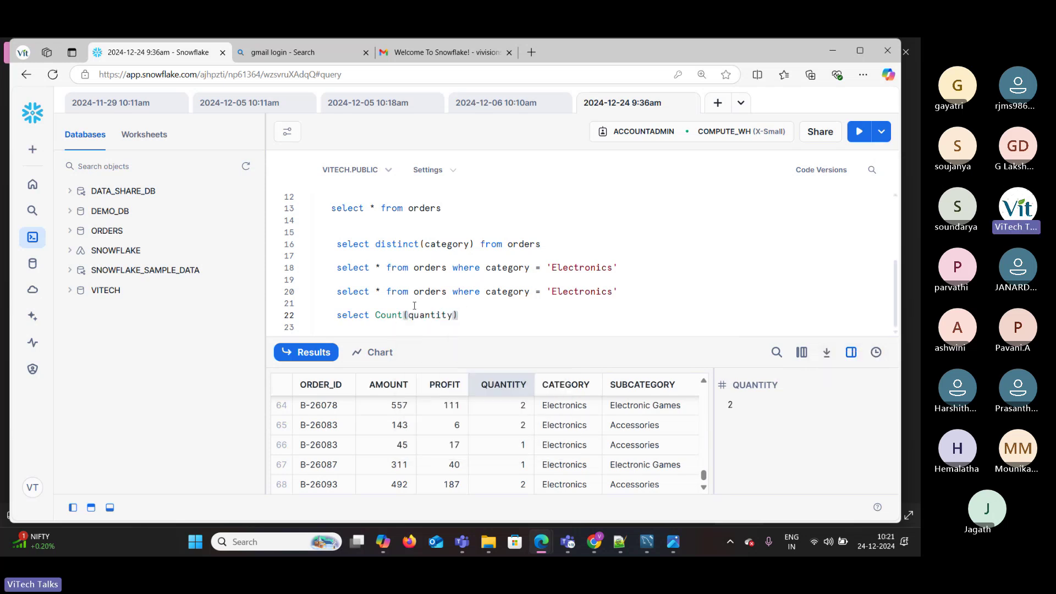
{"action": "left_click_drag", "start_coordinate": [387, 291], "coordinate": [659, 295]}
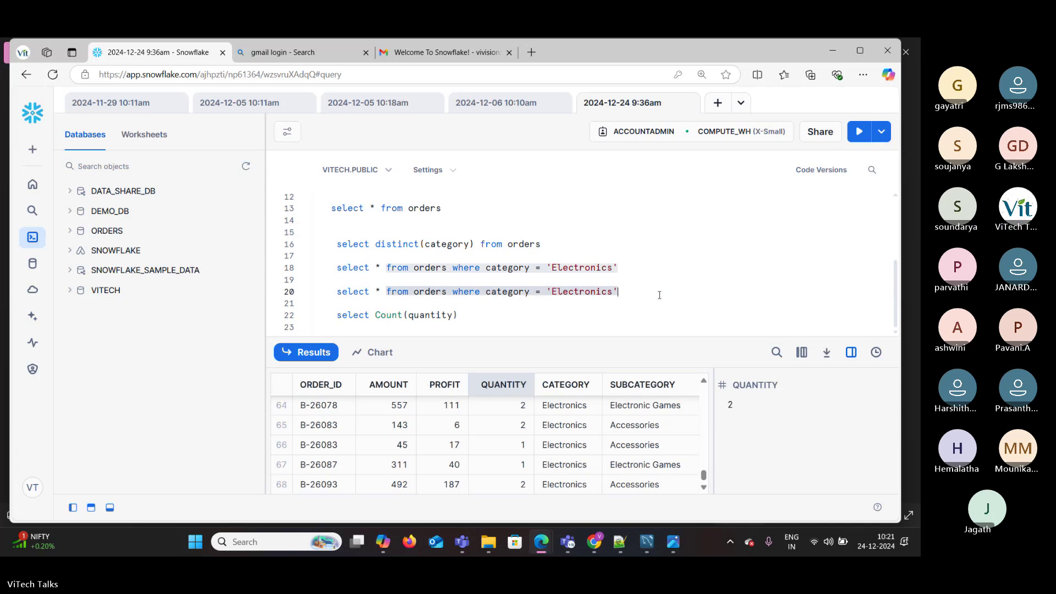
{"action": "key", "text": "ctrl+c"}
{"action": "left_click", "coordinate": [493, 318]}
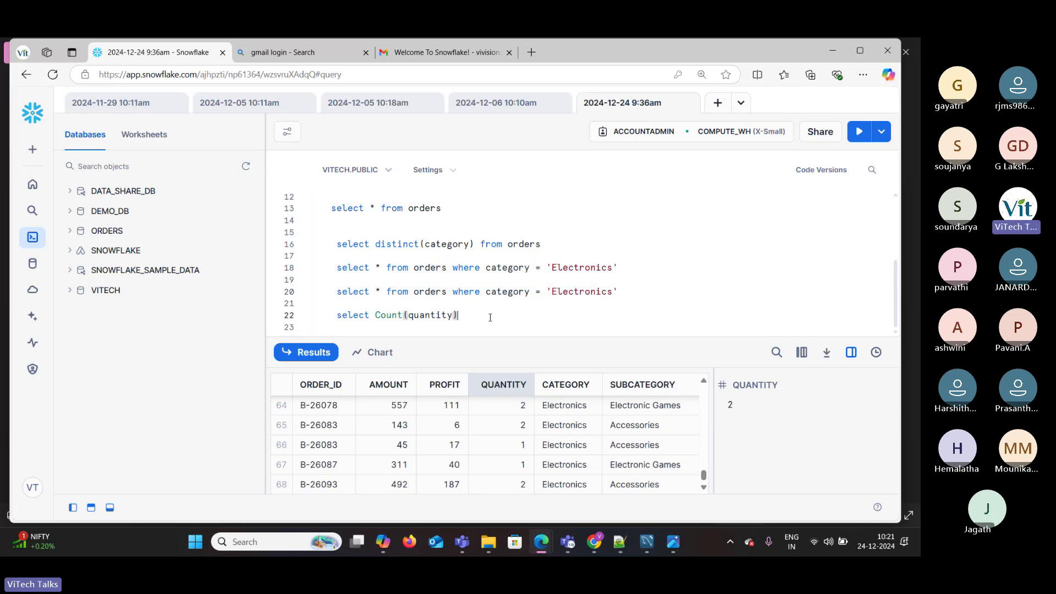
{"action": "key", "text": "ctrl+v"}
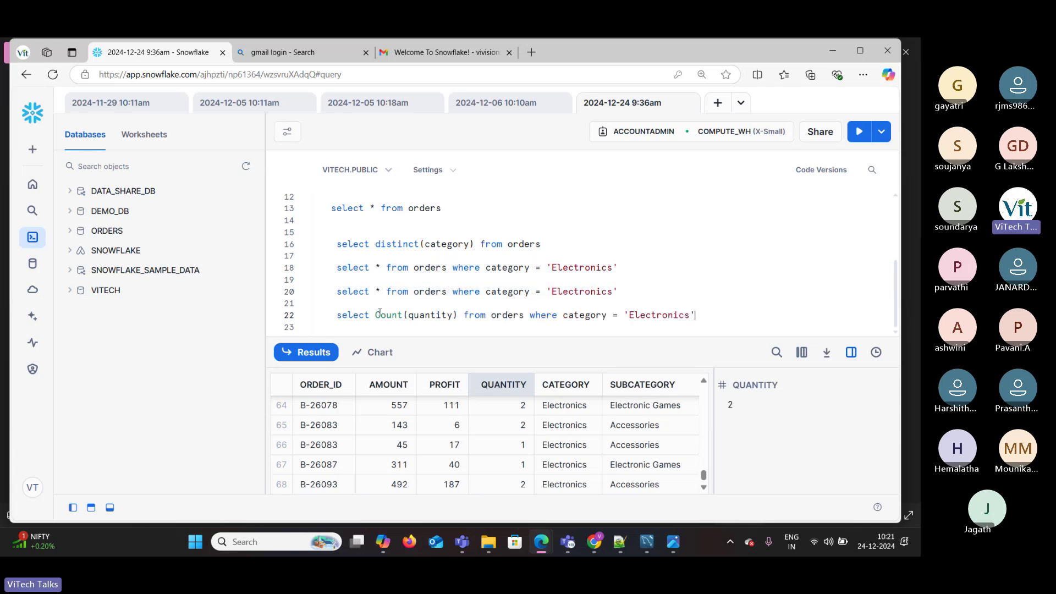
- Replace Count with sum and run line 22's Electronics quantity query
{"action": "double_click", "coordinate": [381, 314]}
{"action": "type", "text": "sum"}
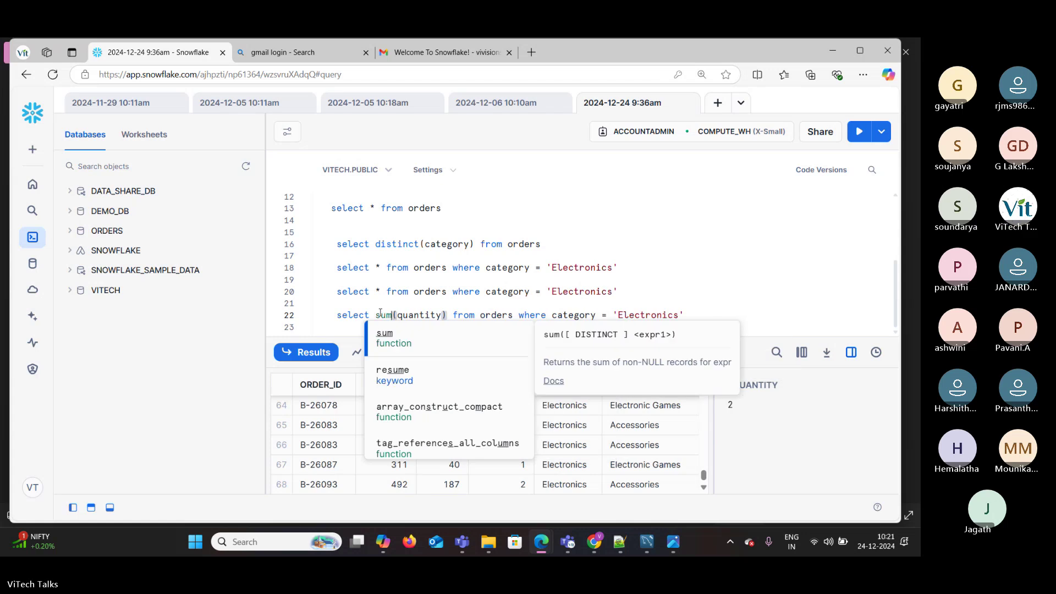
{"action": "left_click", "coordinate": [497, 309]}
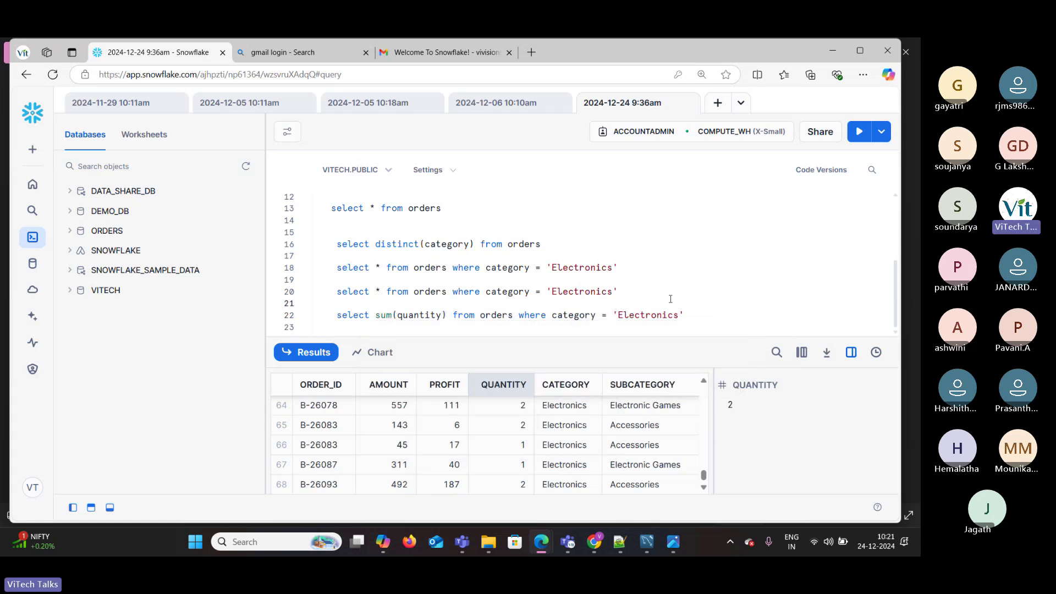
{"action": "left_click_drag", "start_coordinate": [696, 322], "coordinate": [318, 317]}
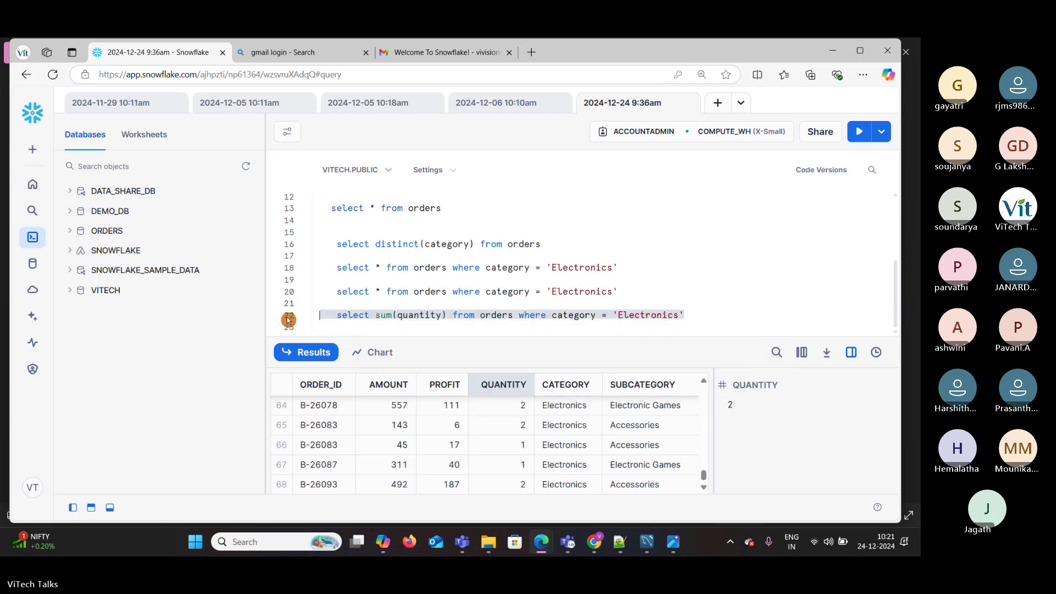
{"action": "left_click", "coordinate": [860, 131]}
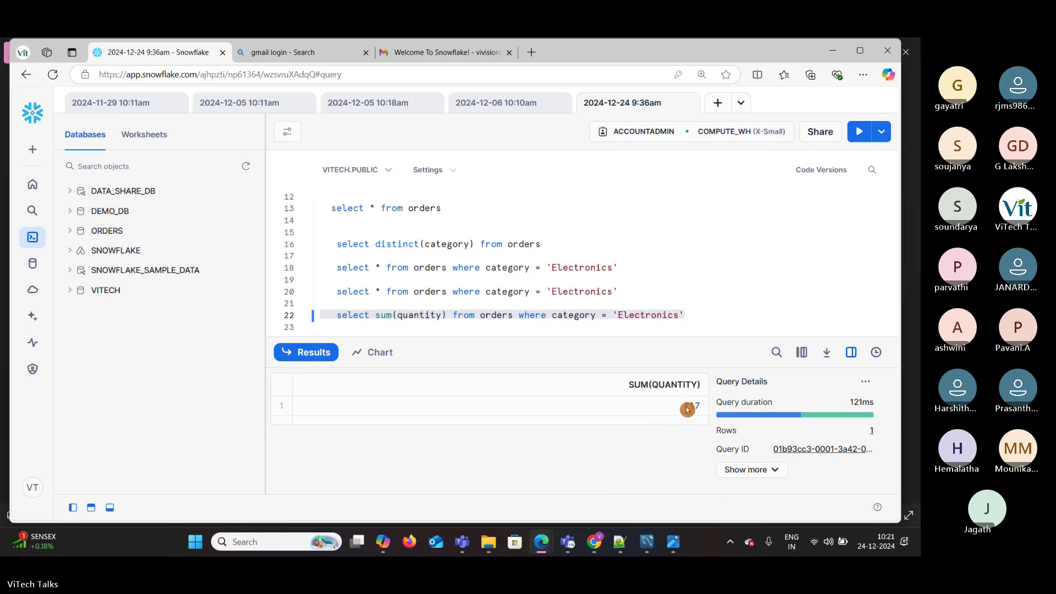
- Annotate the Electronics query with --> 117 and paste a copy onto line 24
{"action": "left_click", "coordinate": [699, 322]}
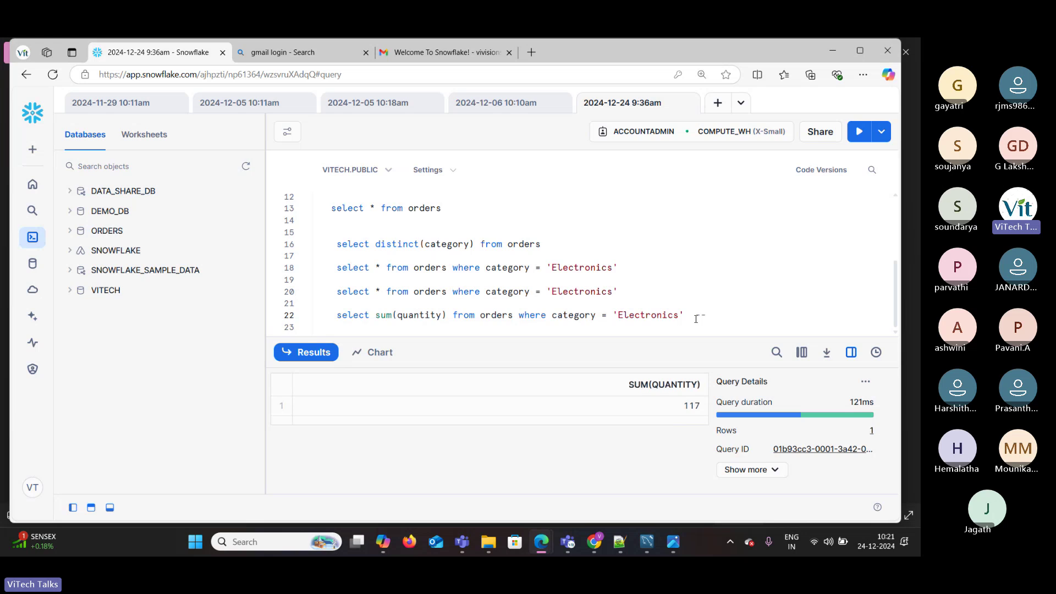
{"action": "type", "text": "--> 117"}
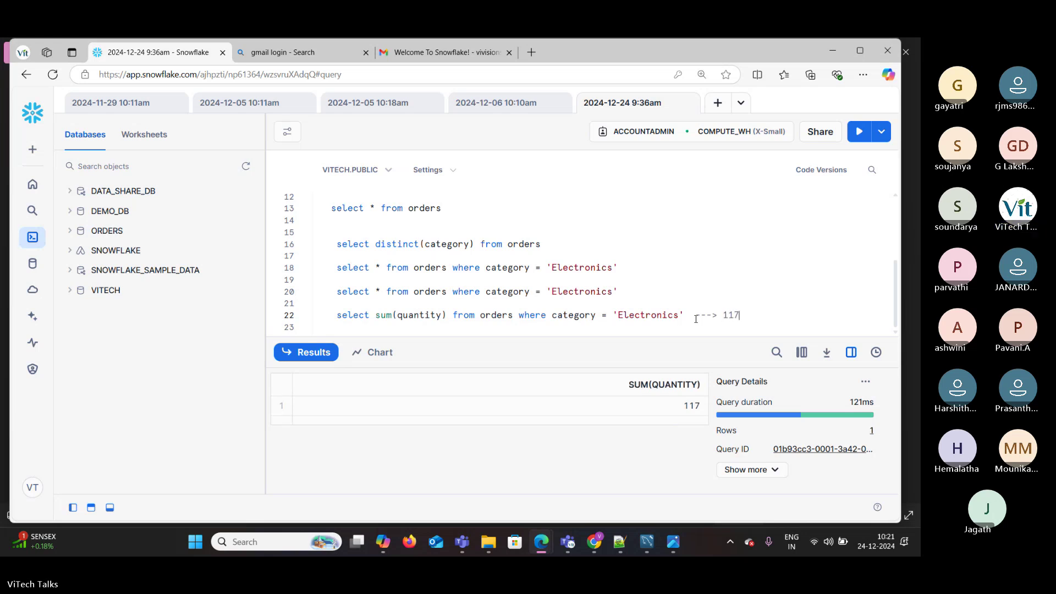
{"action": "left_click_drag", "start_coordinate": [749, 311], "coordinate": [318, 314]}
{"action": "left_click", "coordinate": [791, 314]}
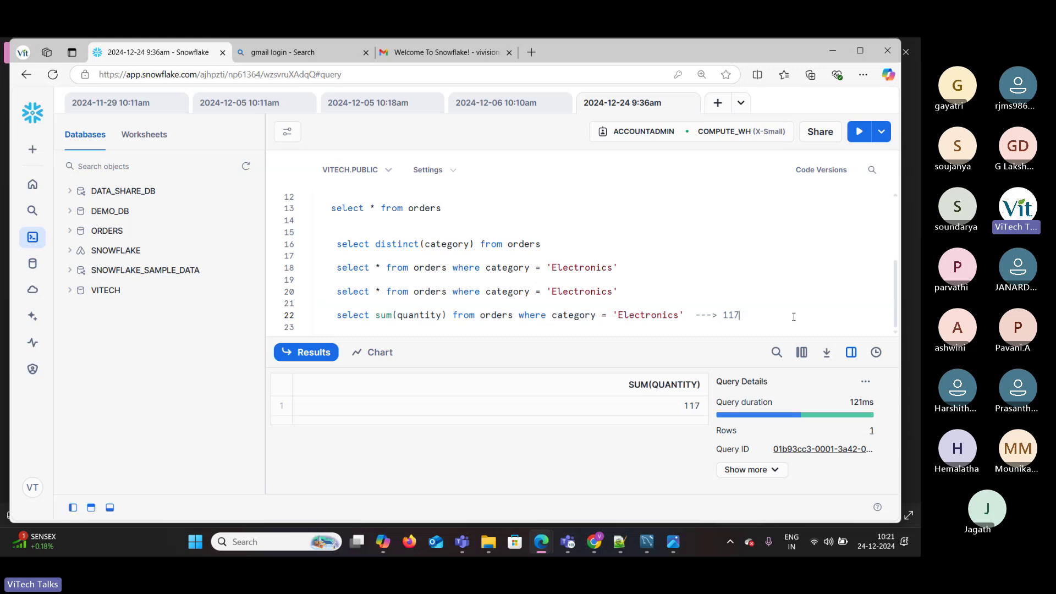
{"action": "key", "text": "Return"}
{"action": "key", "text": "Return"}
{"action": "key", "text": "ctrl+v"}
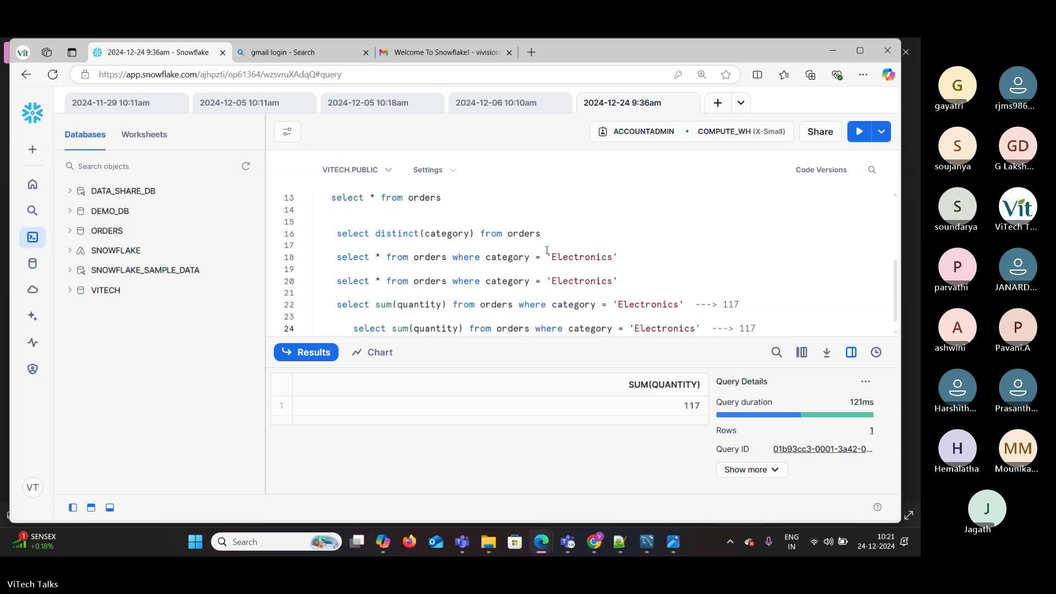
- Check the distinct categories, then change line 24 to 'Furniture' and run it, returning 89
{"action": "left_click_drag", "start_coordinate": [546, 233], "coordinate": [327, 234]}
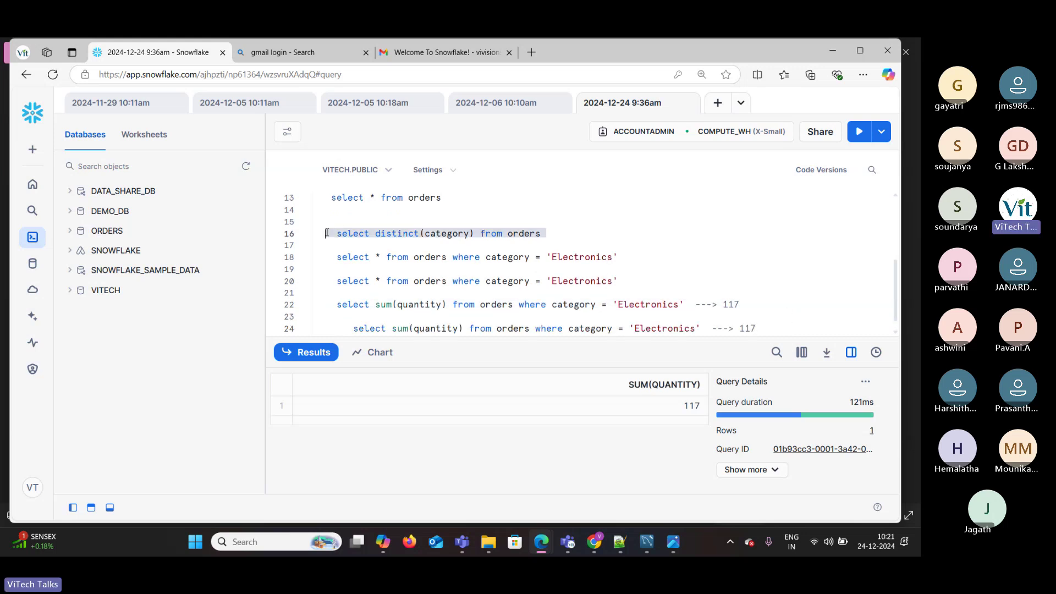
{"action": "left_click", "coordinate": [859, 131]}
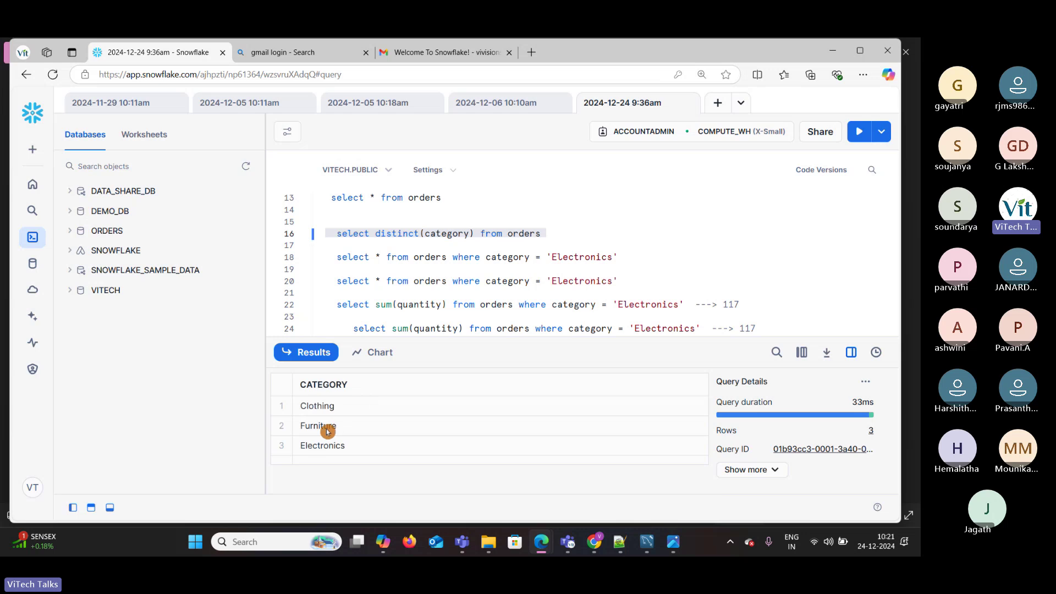
{"action": "left_click", "coordinate": [328, 431]}
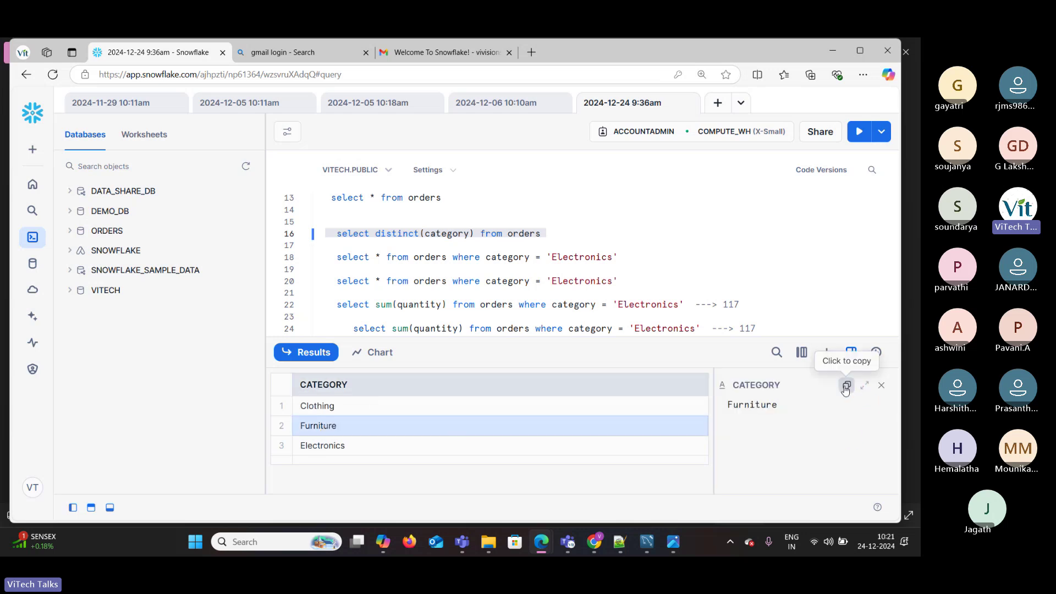
{"action": "scroll", "coordinate": [606, 314], "scroll_direction": "down", "scroll_amount": 1}
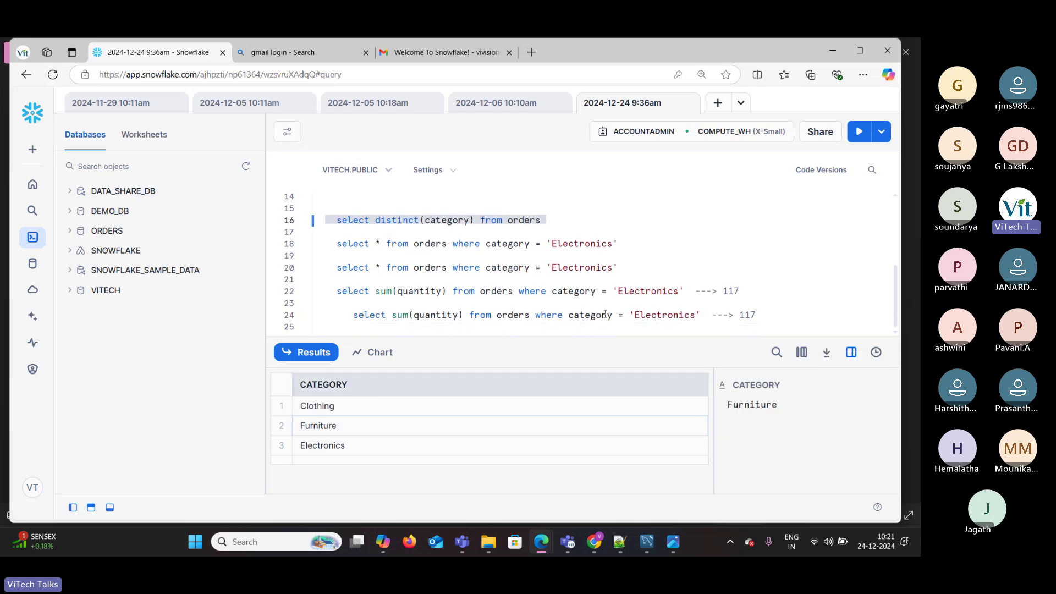
{"action": "double_click", "coordinate": [655, 313]}
{"action": "type", "text": "Furniture"}
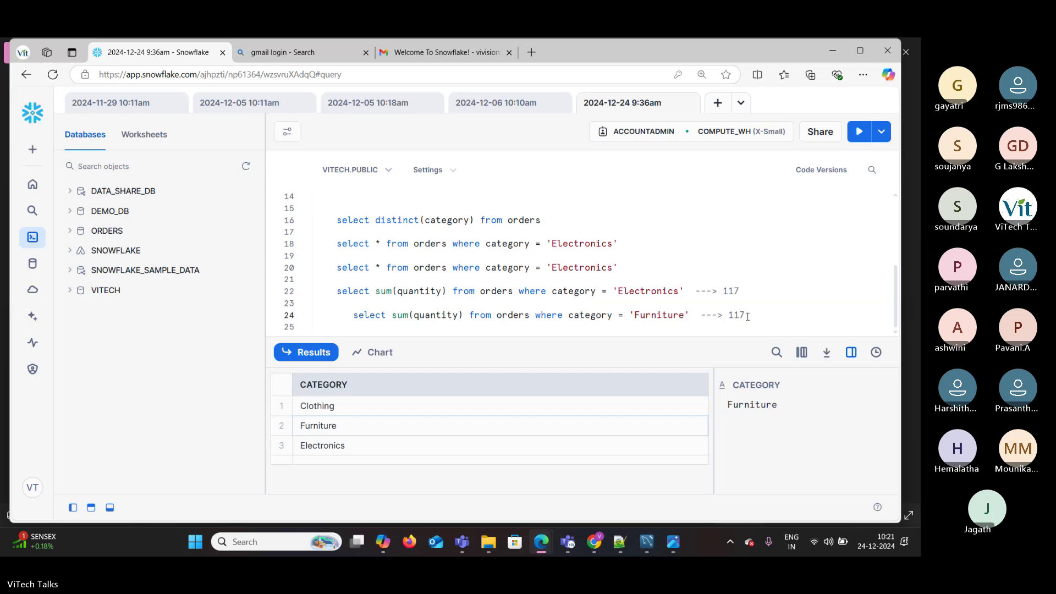
{"action": "left_click_drag", "start_coordinate": [748, 317], "coordinate": [355, 318]}
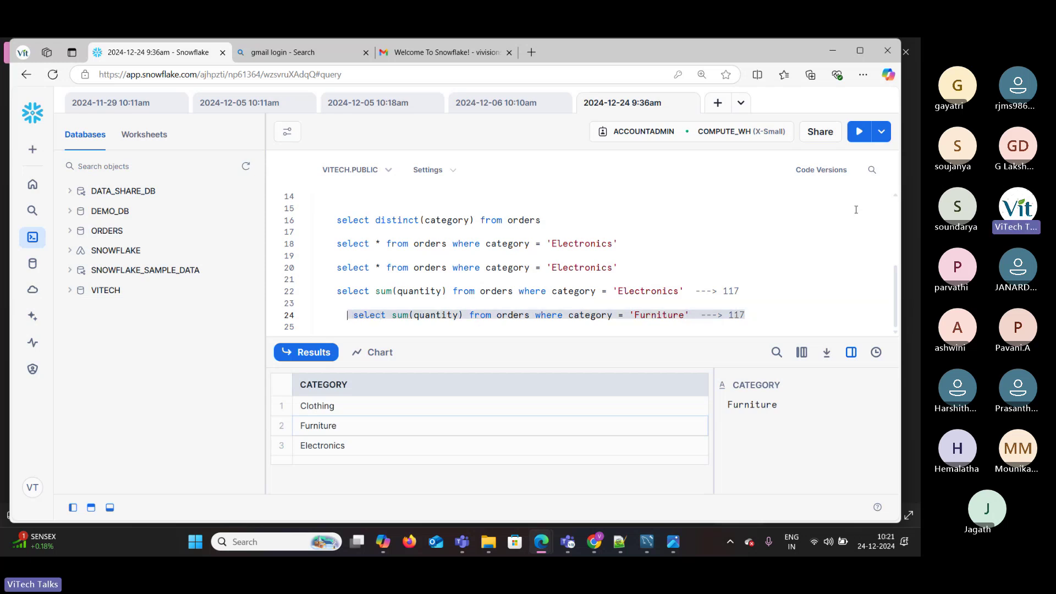
{"action": "left_click", "coordinate": [860, 131]}
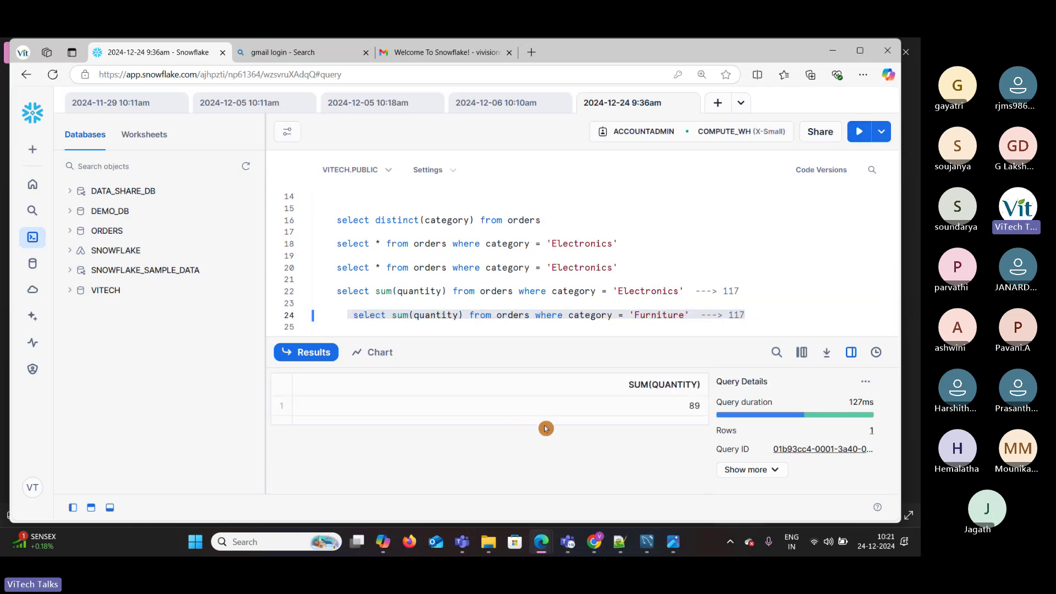
{"action": "left_click", "coordinate": [694, 415]}
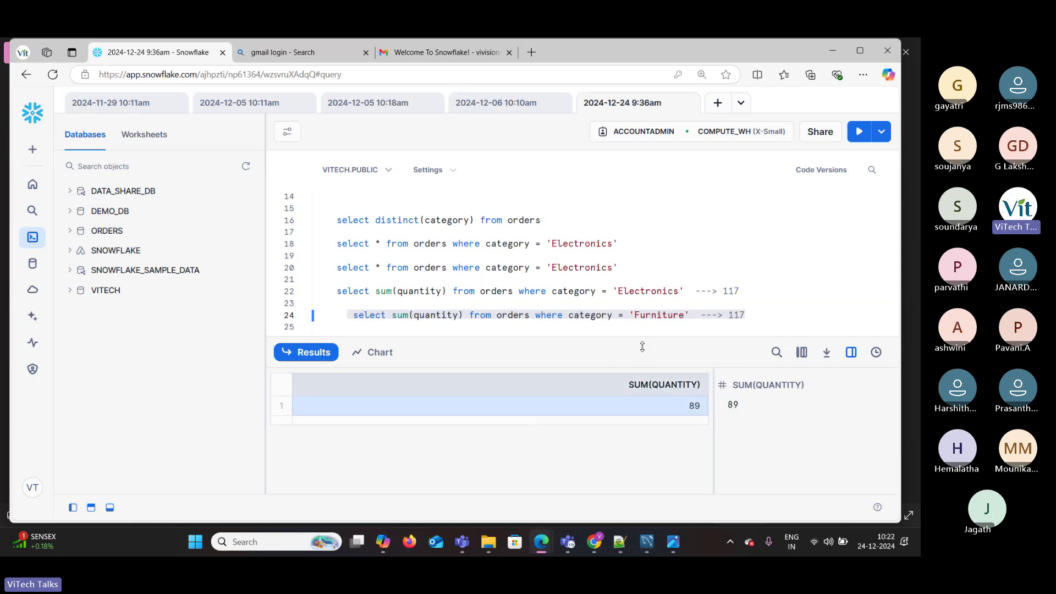
- Change line 24's note to 89 and copy the Furniture query onto line 26
{"action": "double_click", "coordinate": [743, 315]}
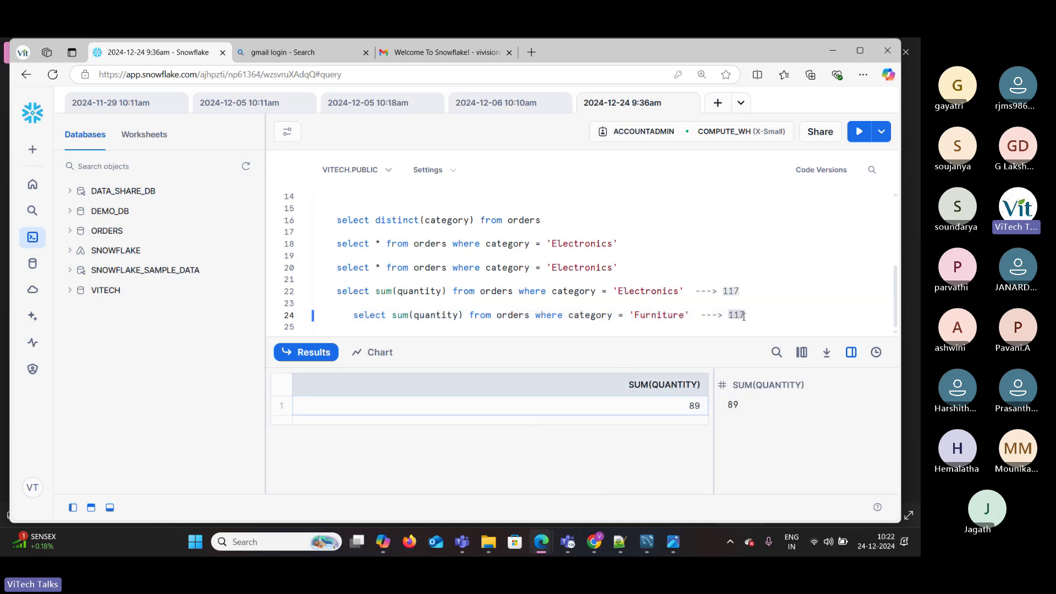
{"action": "type", "text": "89"}
{"action": "key", "text": "Return"}
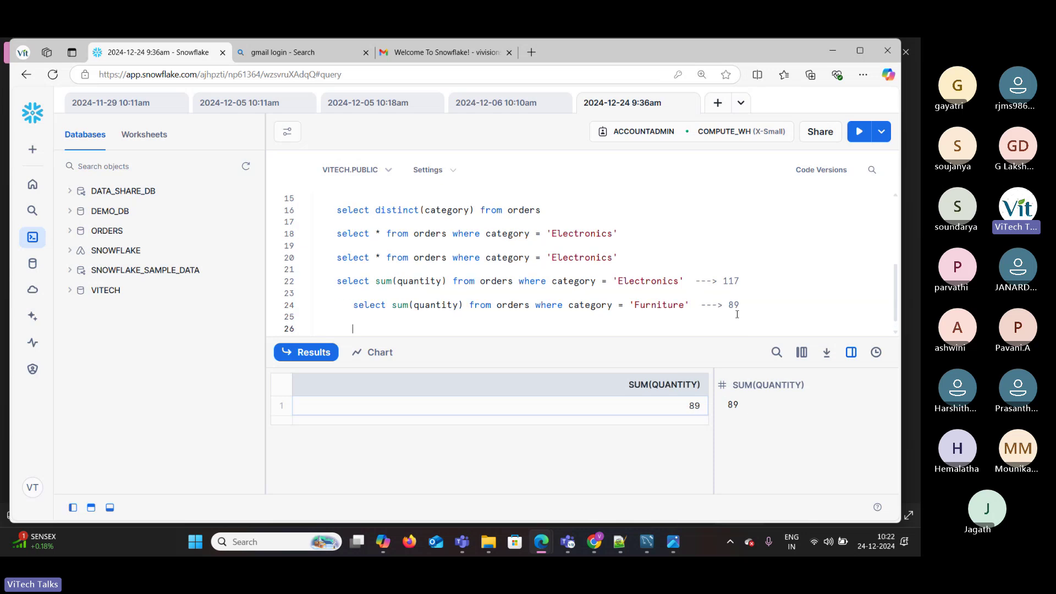
{"action": "left_click_drag", "start_coordinate": [350, 306], "coordinate": [568, 292]}
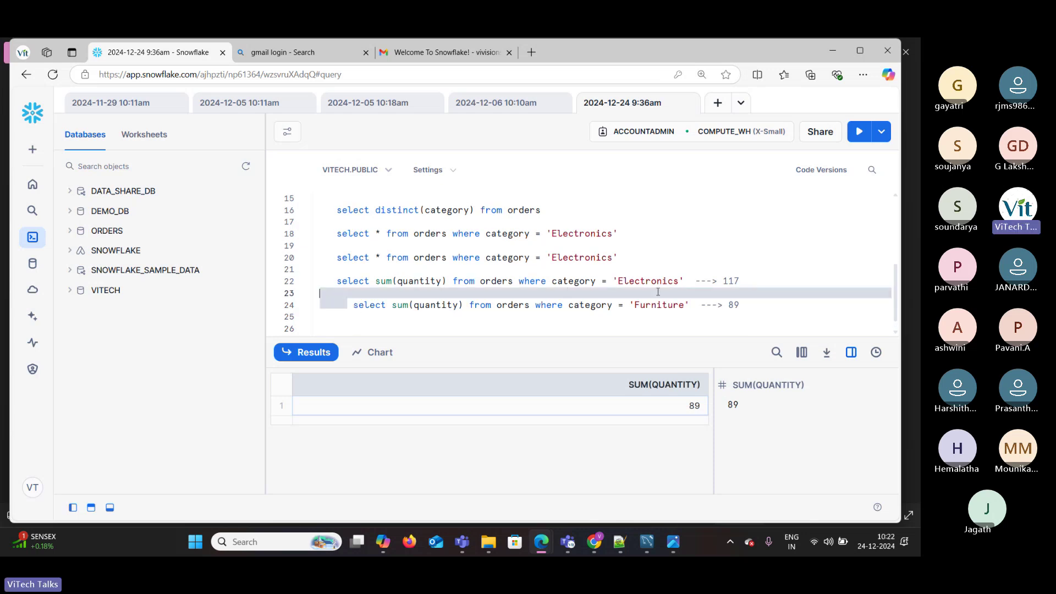
{"action": "left_click_drag", "start_coordinate": [658, 292], "coordinate": [758, 299]}
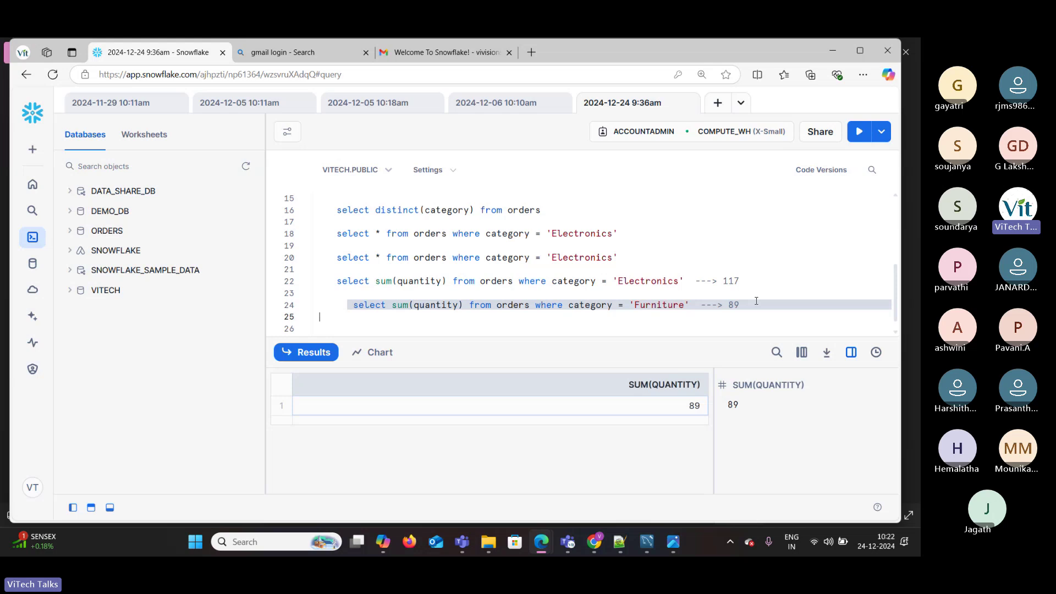
{"action": "key", "text": "Return"}
{"action": "type", "text": "select sum(quantity) from orders where category = 'Furniture'  ---> 89"}
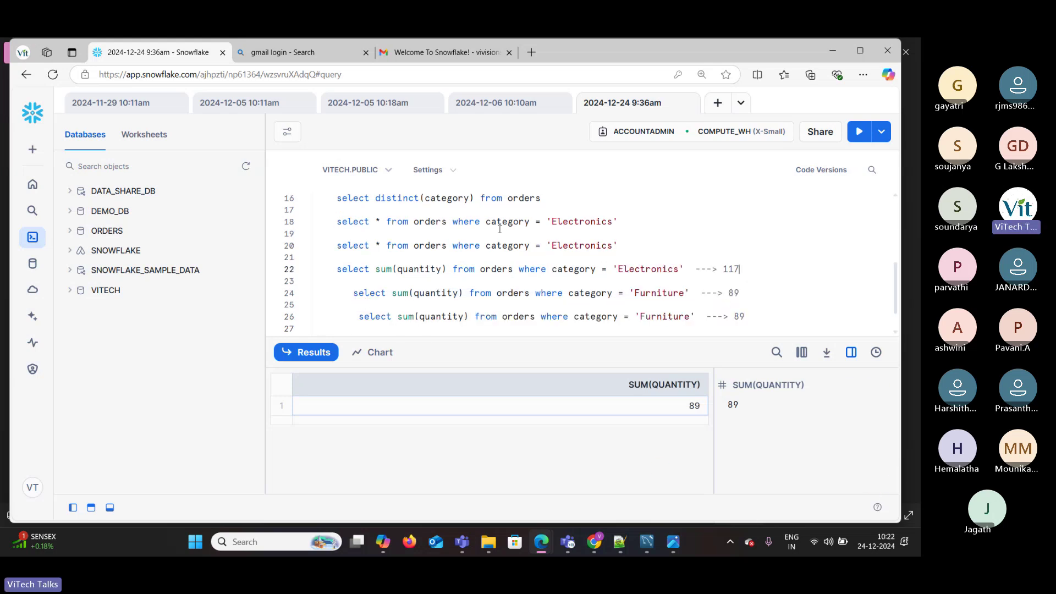
- Swap line 26's category to 'Clothing' from the category list, run it, and note 383
{"action": "triple_click", "coordinate": [532, 199]}
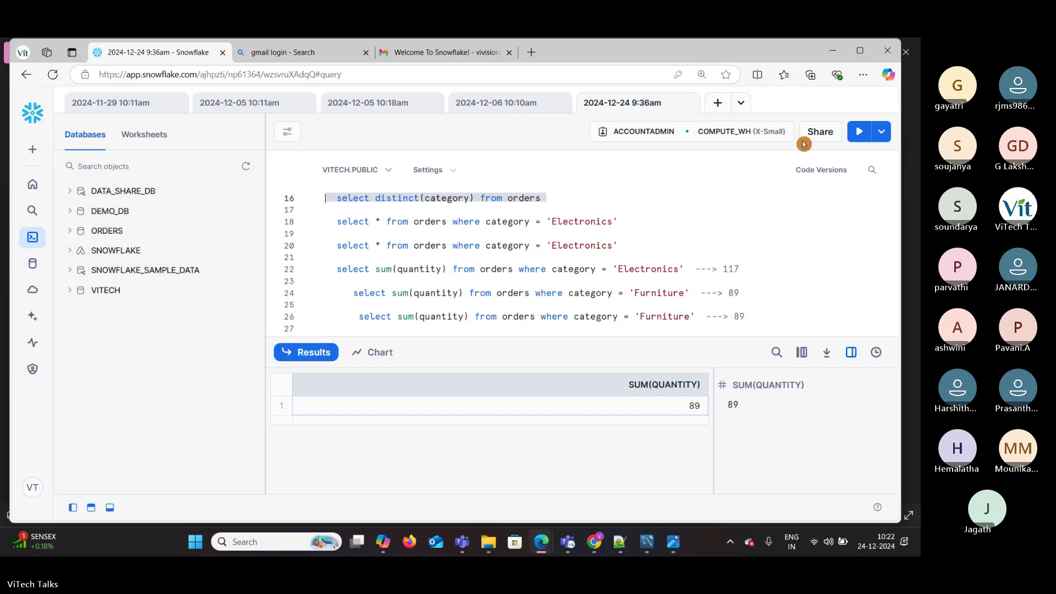
{"action": "left_click", "coordinate": [860, 135]}
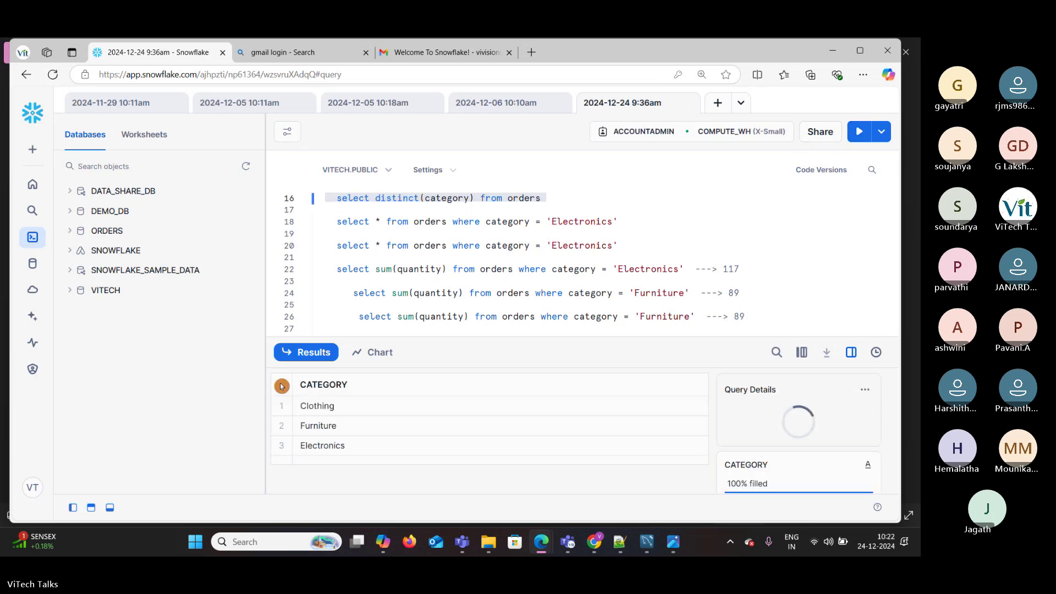
{"action": "left_click", "coordinate": [318, 405]}
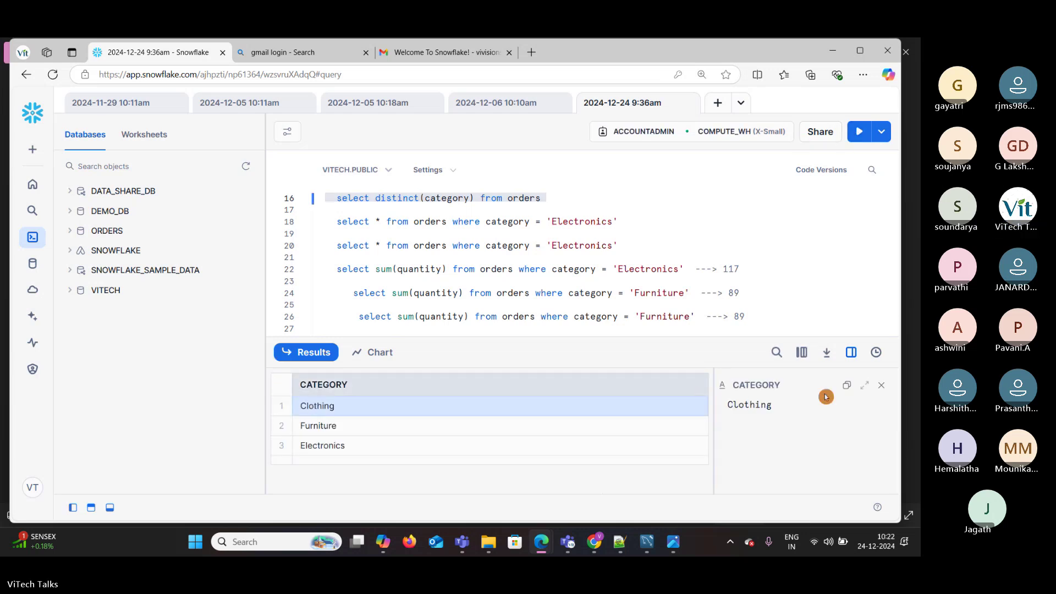
{"action": "left_click", "coordinate": [847, 386]}
{"action": "double_click", "coordinate": [669, 317]}
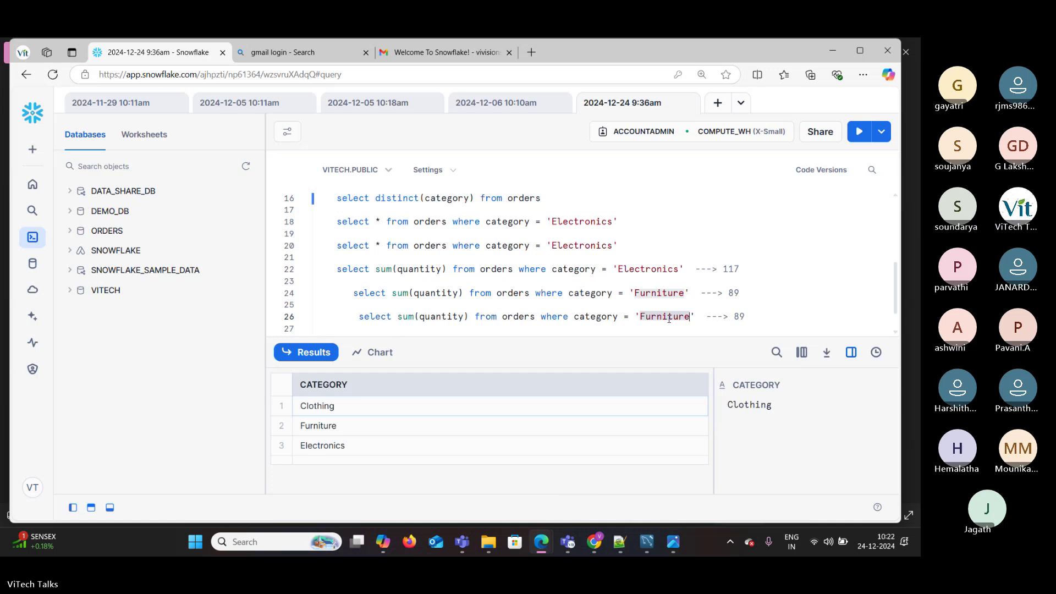
{"action": "key", "text": "ctrl+v"}
{"action": "left_click_drag", "start_coordinate": [750, 319], "coordinate": [393, 315]}
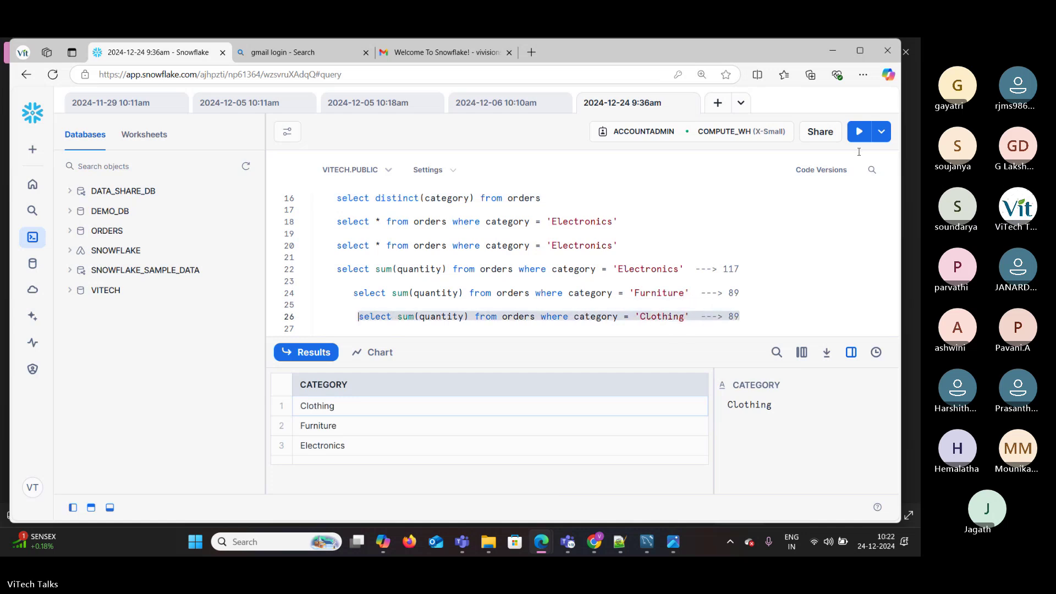
{"action": "left_click", "coordinate": [859, 131]}
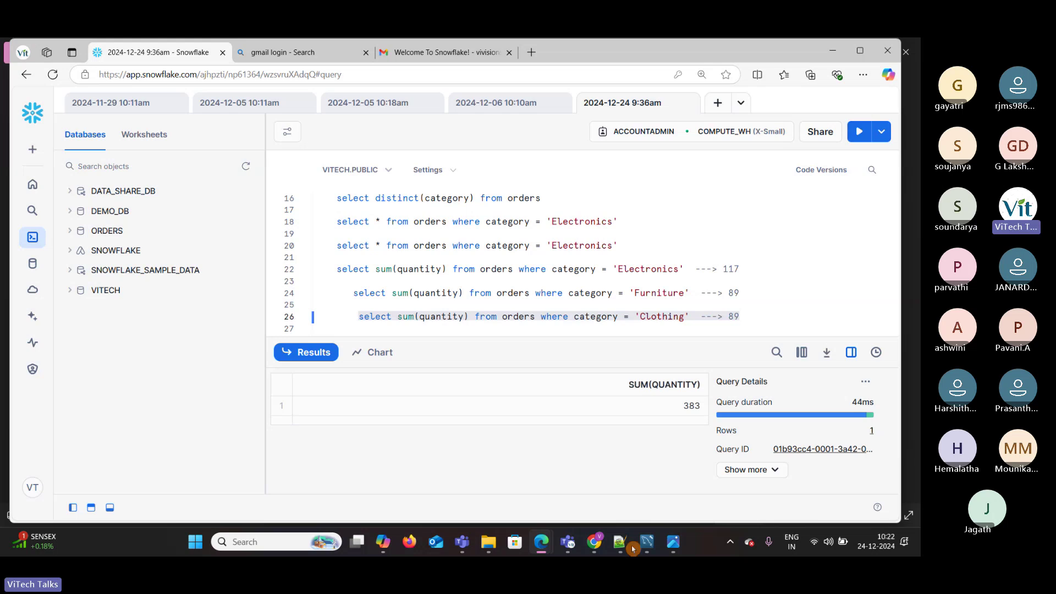
{"action": "left_click", "coordinate": [735, 317]}
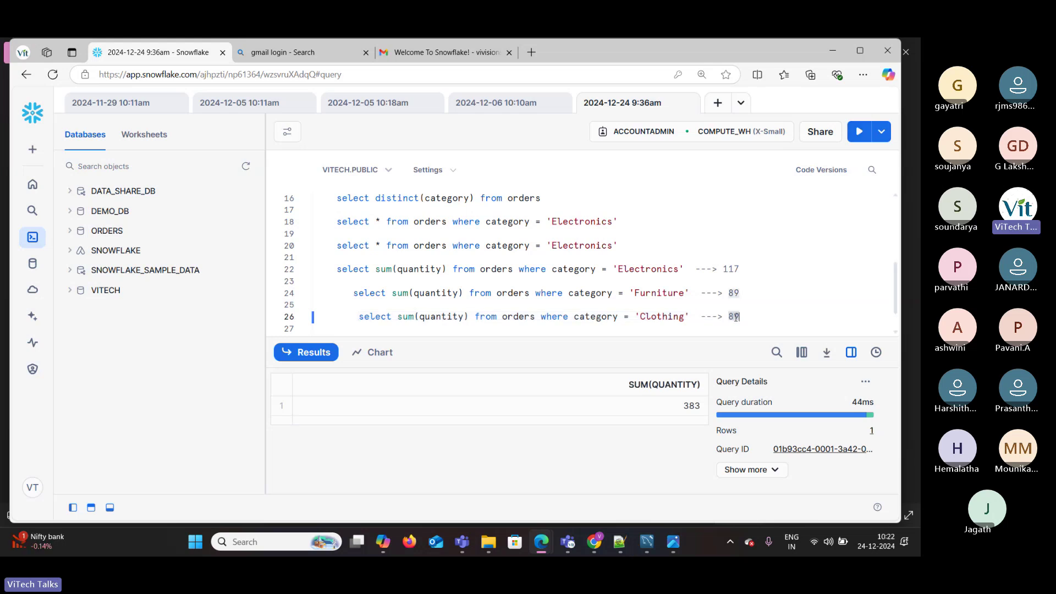
{"action": "key", "text": "BackSpace"}
{"action": "key", "text": "BackSpace"}
{"action": "type", "text": "3"}
- Highlight quantity and the category names, then select the three sum queries on lines 22–26
{"action": "double_click", "coordinate": [410, 270]}
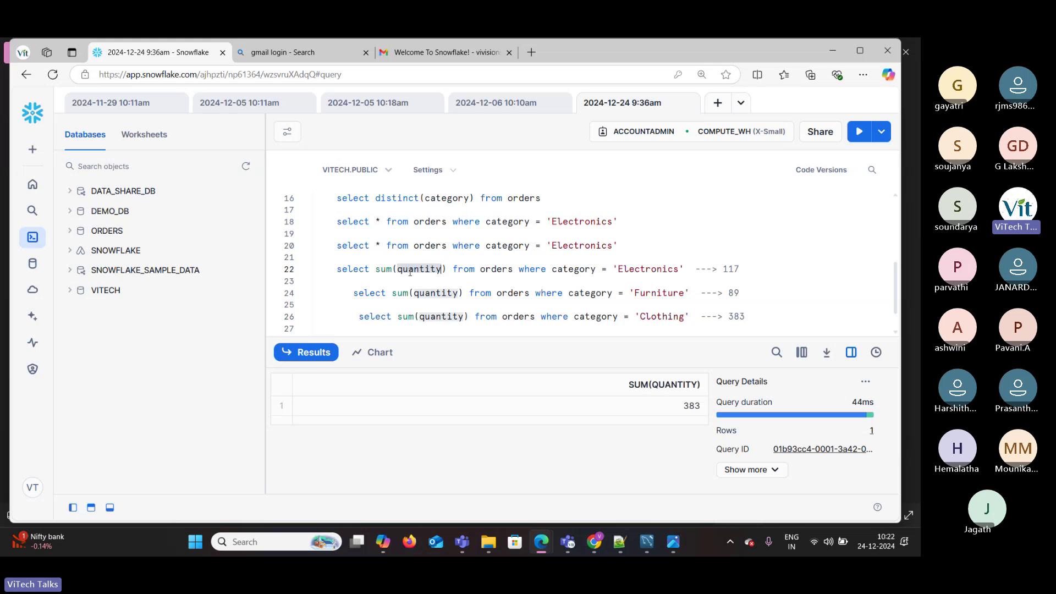
{"action": "double_click", "coordinate": [640, 270]}
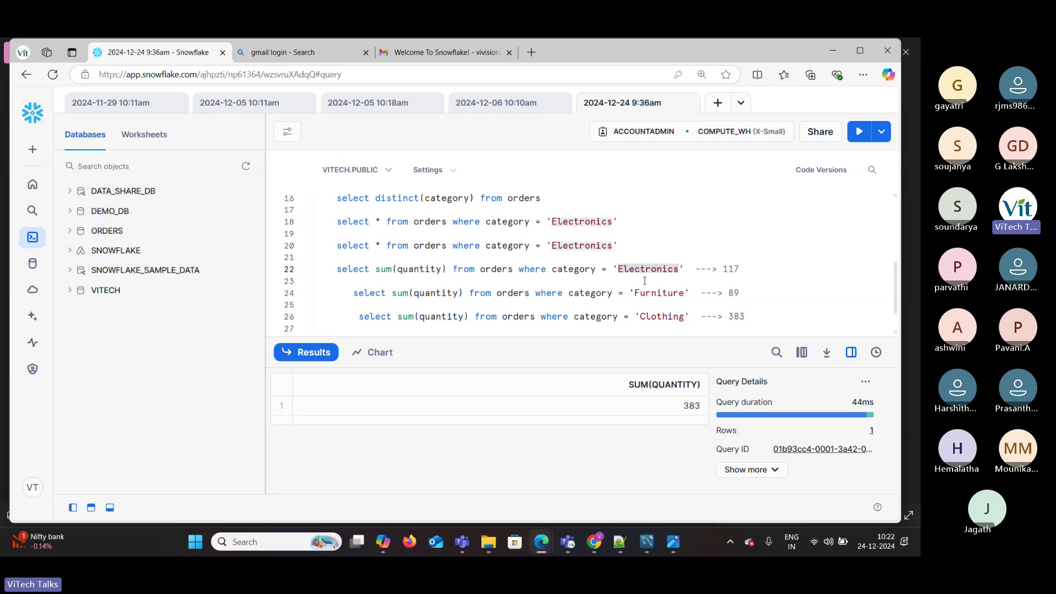
{"action": "double_click", "coordinate": [652, 294]}
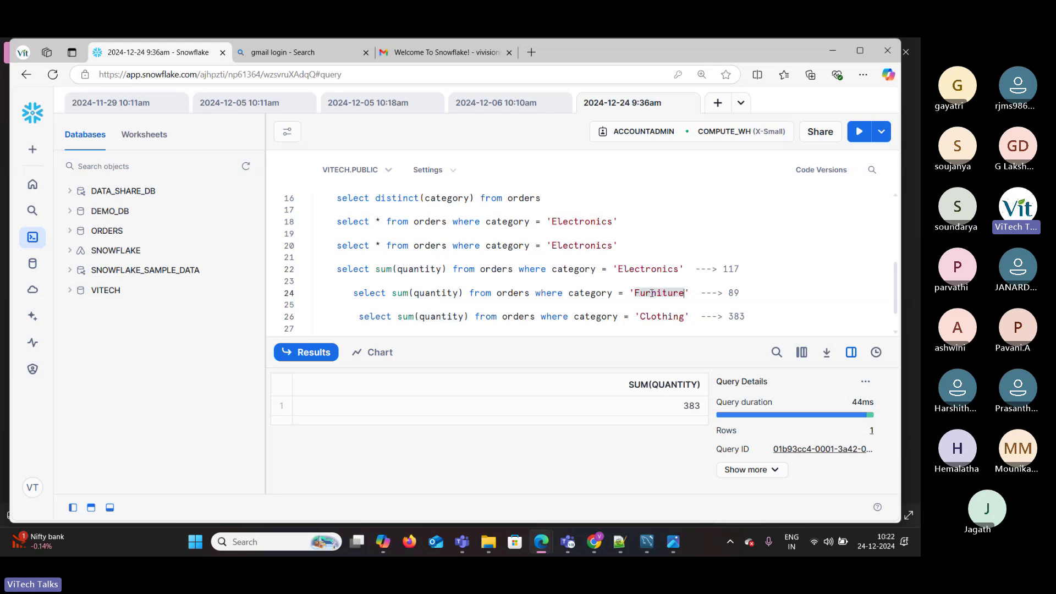
{"action": "left_click", "coordinate": [658, 319]}
{"action": "left_click_drag", "start_coordinate": [335, 268], "coordinate": [805, 319]}
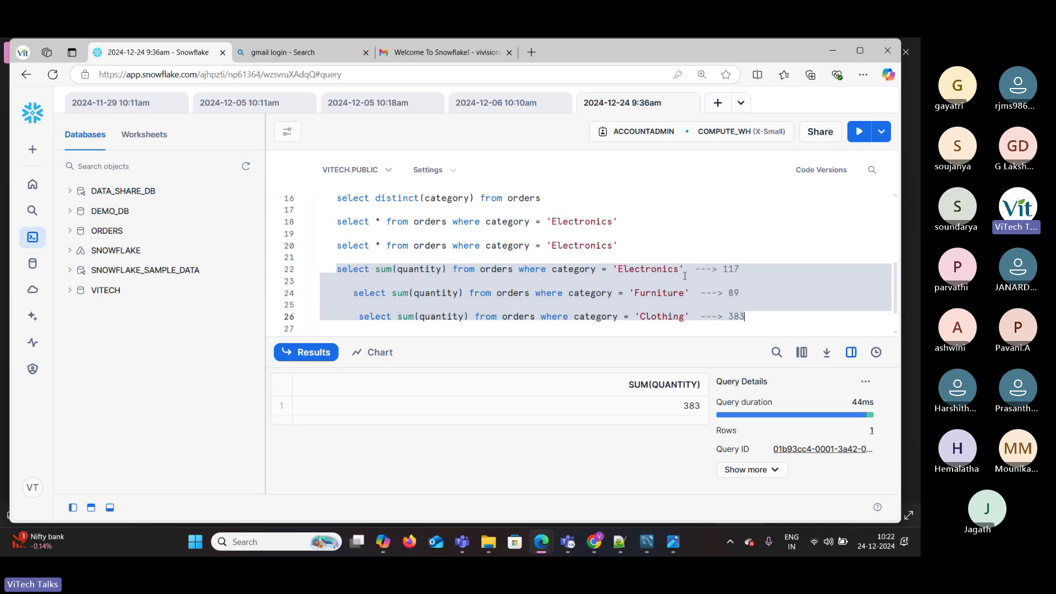
{"action": "left_click", "coordinate": [552, 283]}
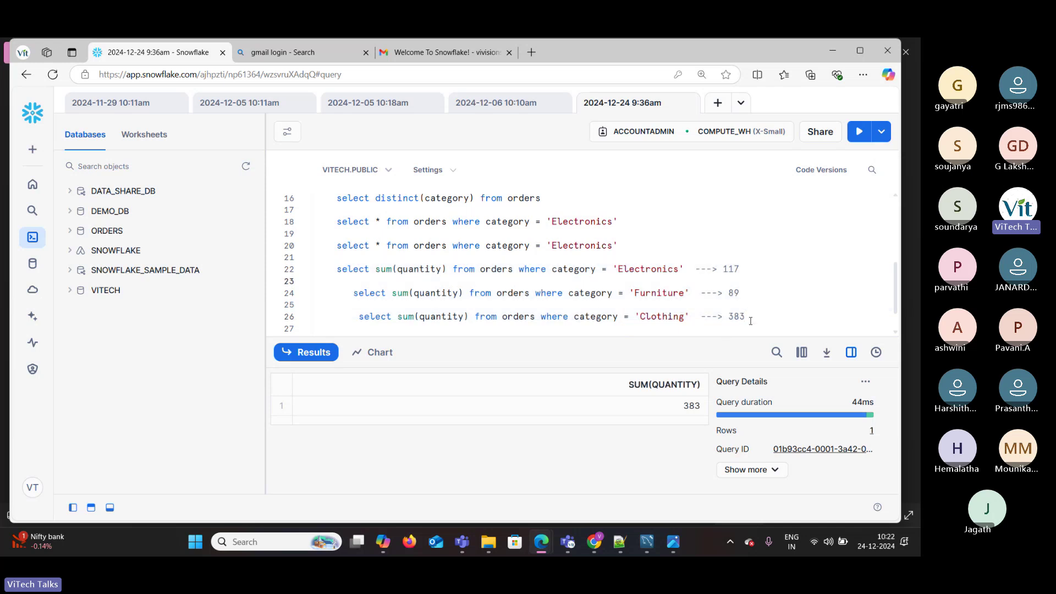
{"action": "left_click_drag", "start_coordinate": [755, 312], "coordinate": [317, 274]}
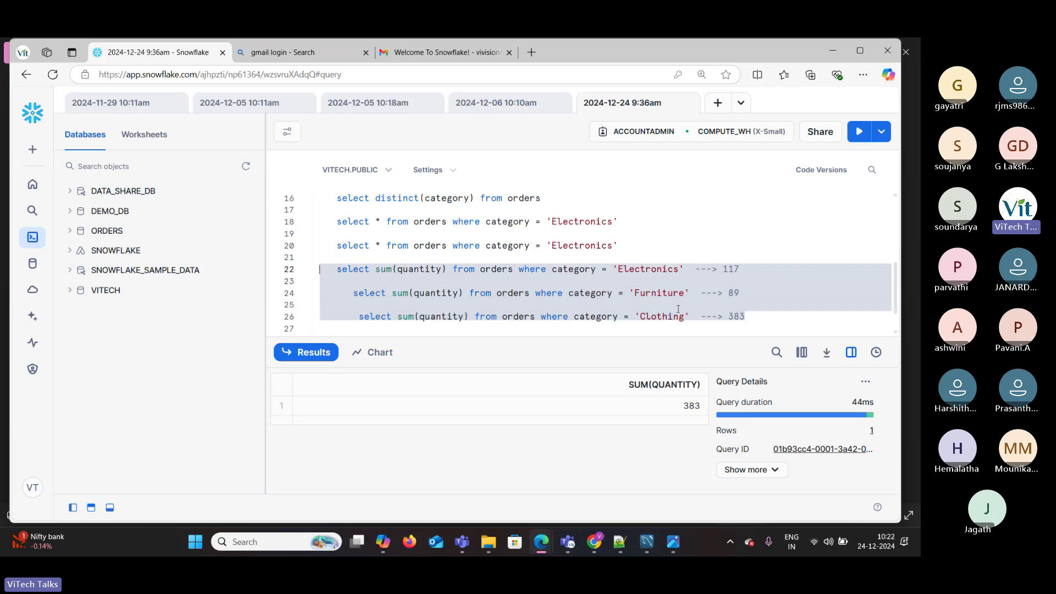
- Search Windows for 'power' and launch Power BI Desktop
{"action": "left_click", "coordinate": [278, 548]}
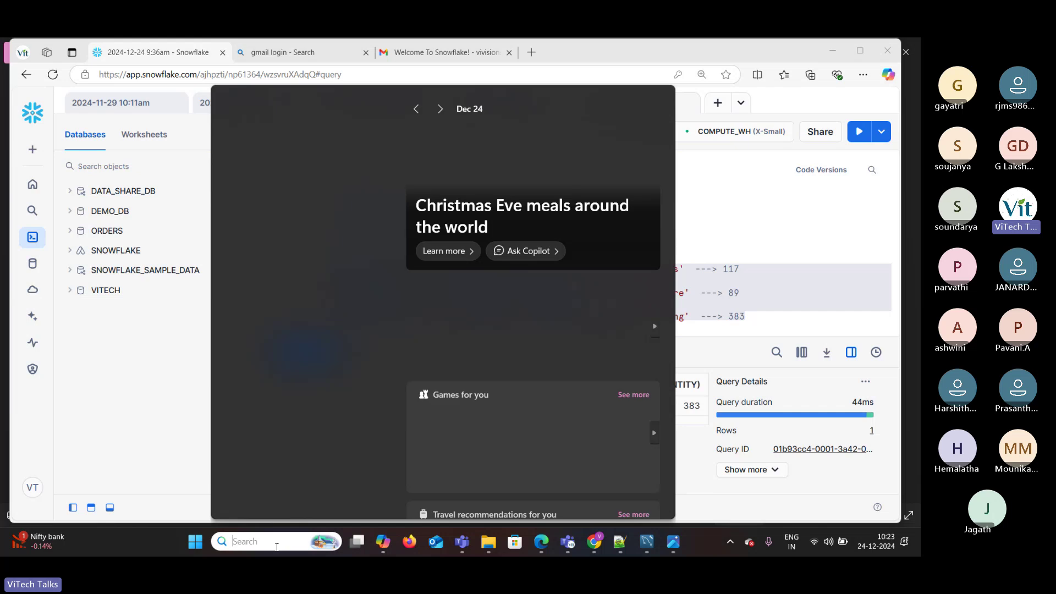
{"action": "type", "text": "power"}
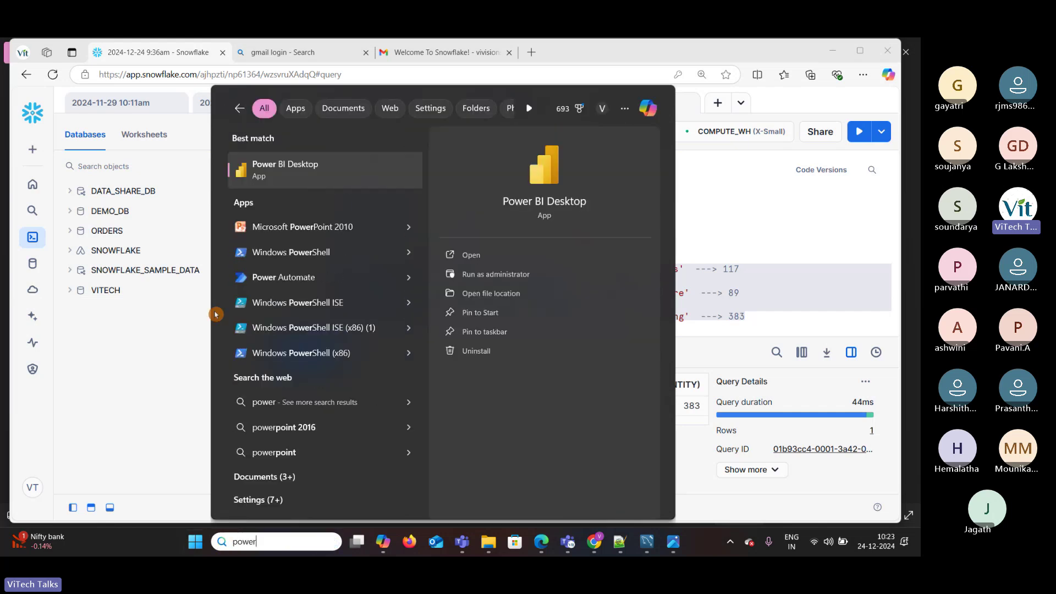
{"action": "left_click", "coordinate": [294, 172]}
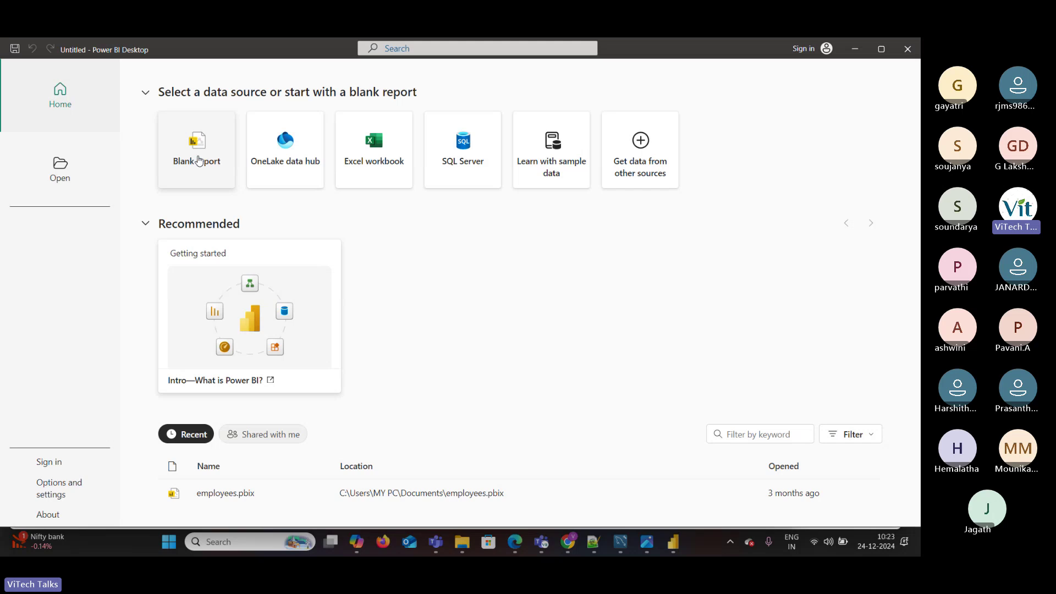
- Start a blank report and open the full Get Data connector catalogue via More
{"action": "left_click", "coordinate": [199, 160]}
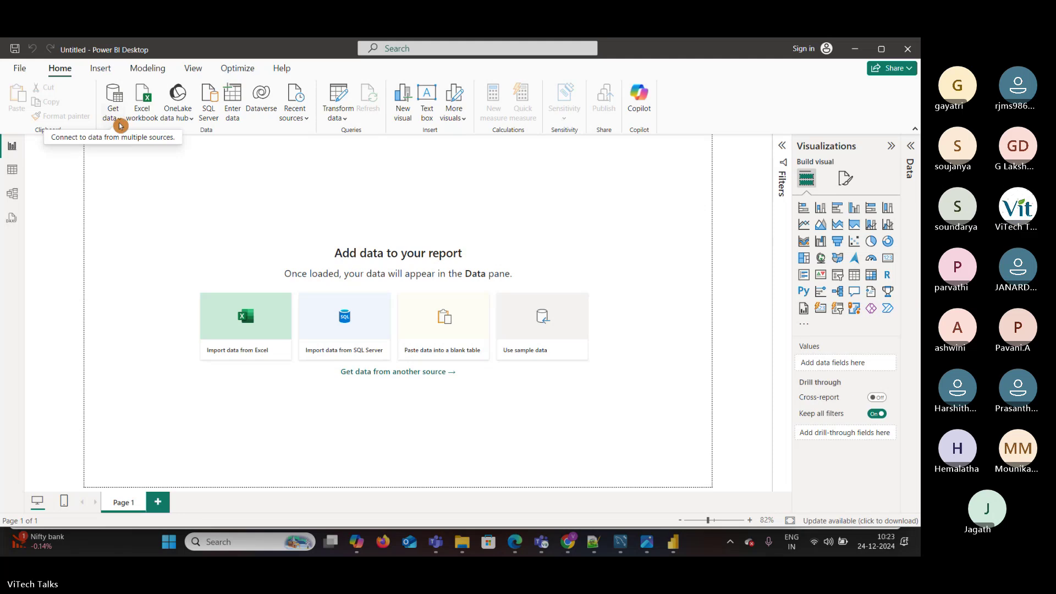
{"action": "left_click", "coordinate": [121, 122]}
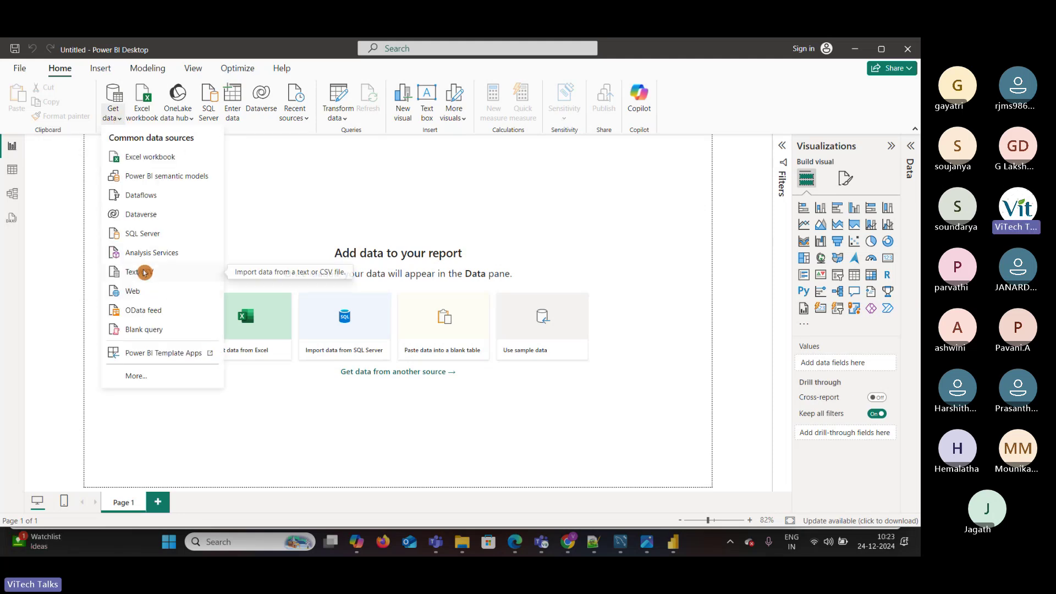
{"action": "left_click", "coordinate": [253, 188]}
{"action": "left_click", "coordinate": [118, 117]}
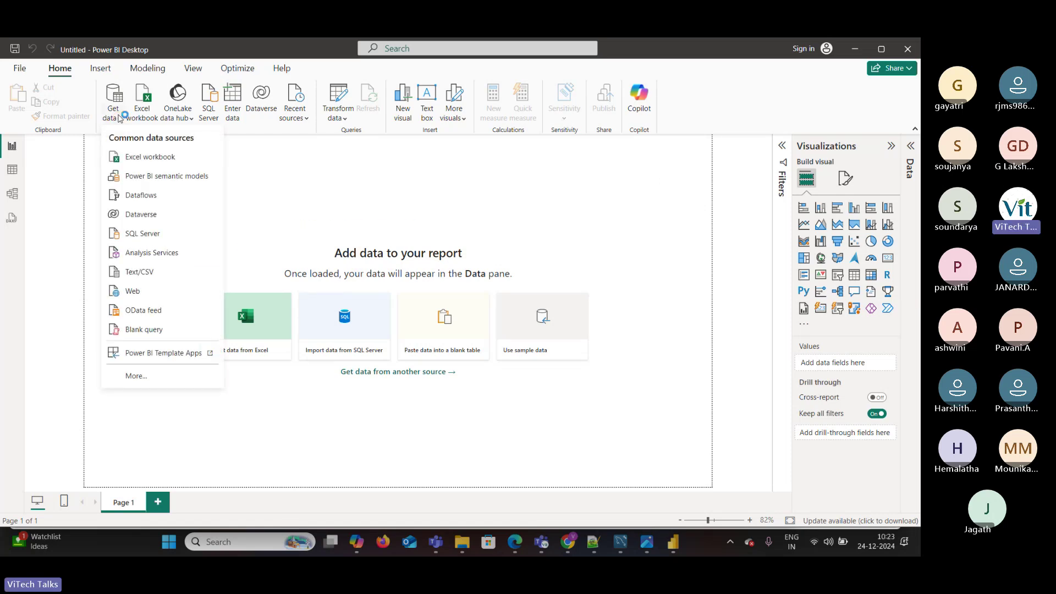
{"action": "left_click", "coordinate": [142, 380]}
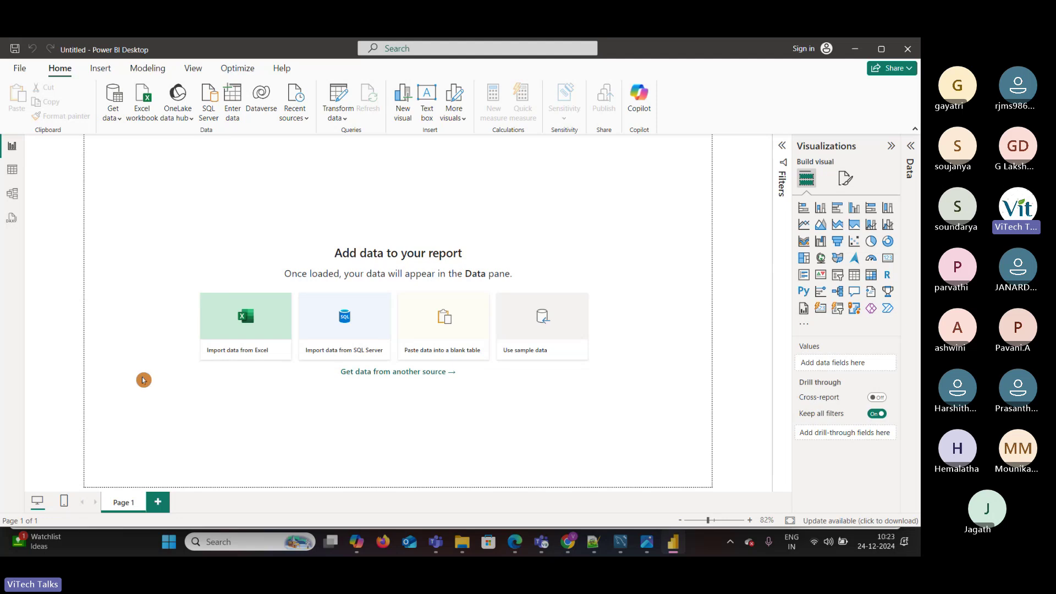
{"action": "scroll", "coordinate": [453, 302], "scroll_direction": "down", "scroll_amount": 4}
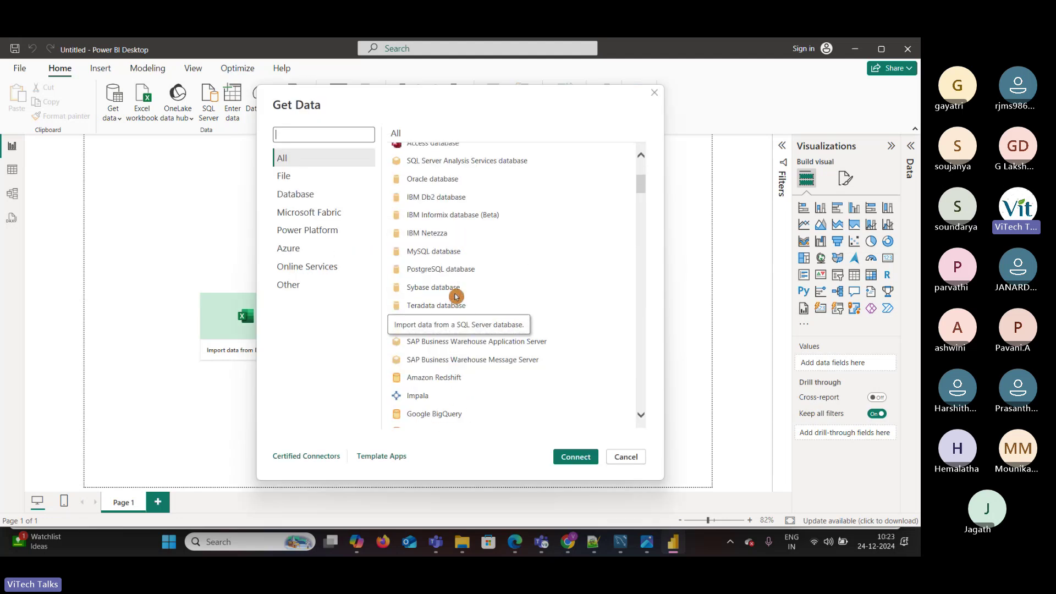
- Search the connectors for 'snow', then narrow the Get Data list to Database connectors
{"action": "scroll", "coordinate": [454, 292], "scroll_direction": "up", "scroll_amount": 3}
{"action": "left_click", "coordinate": [294, 128]}
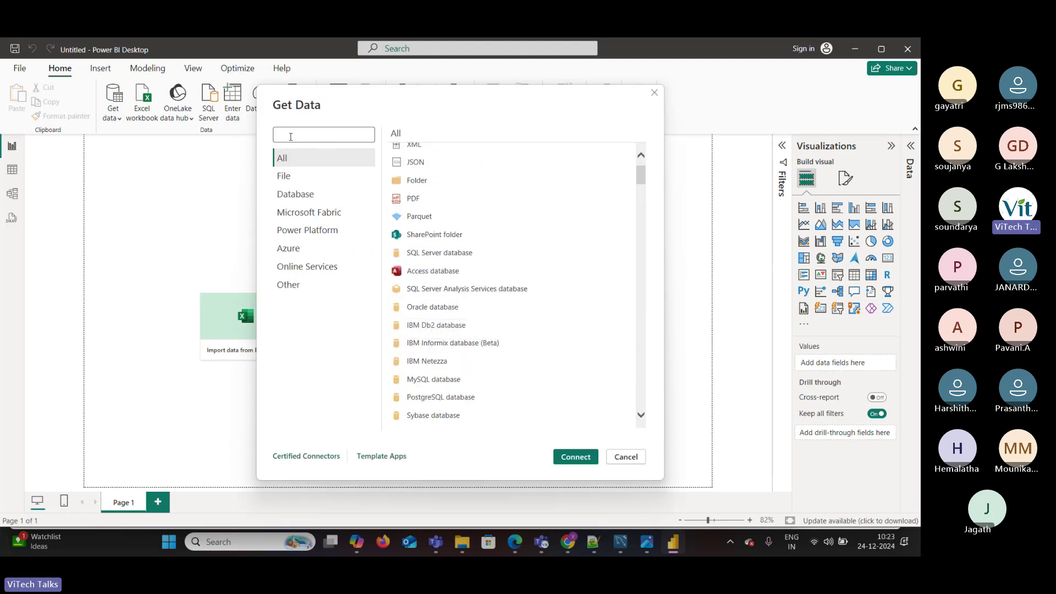
{"action": "type", "text": "snow"}
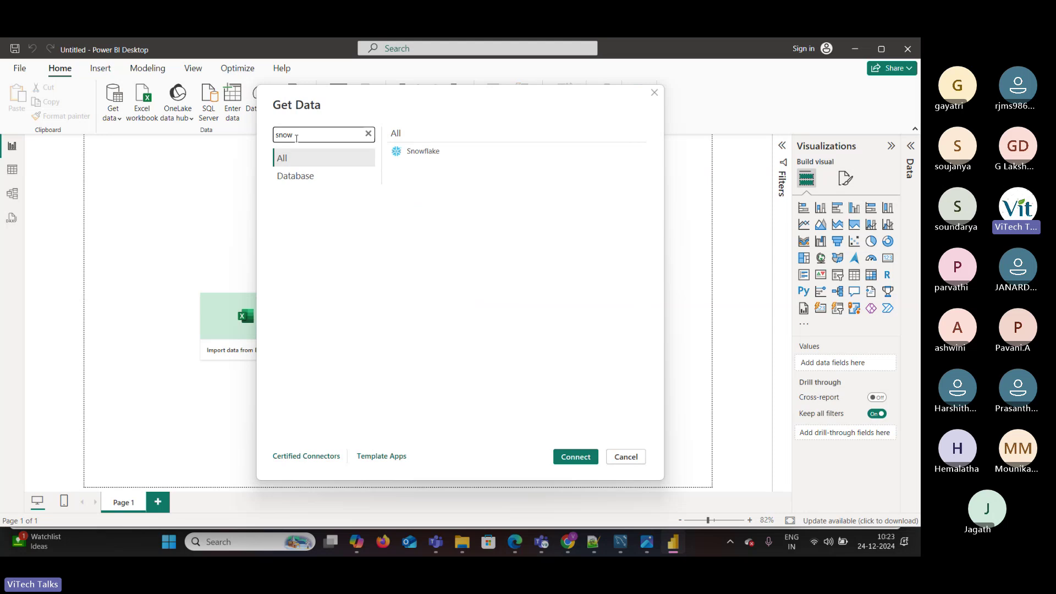
{"action": "left_click", "coordinate": [429, 157]}
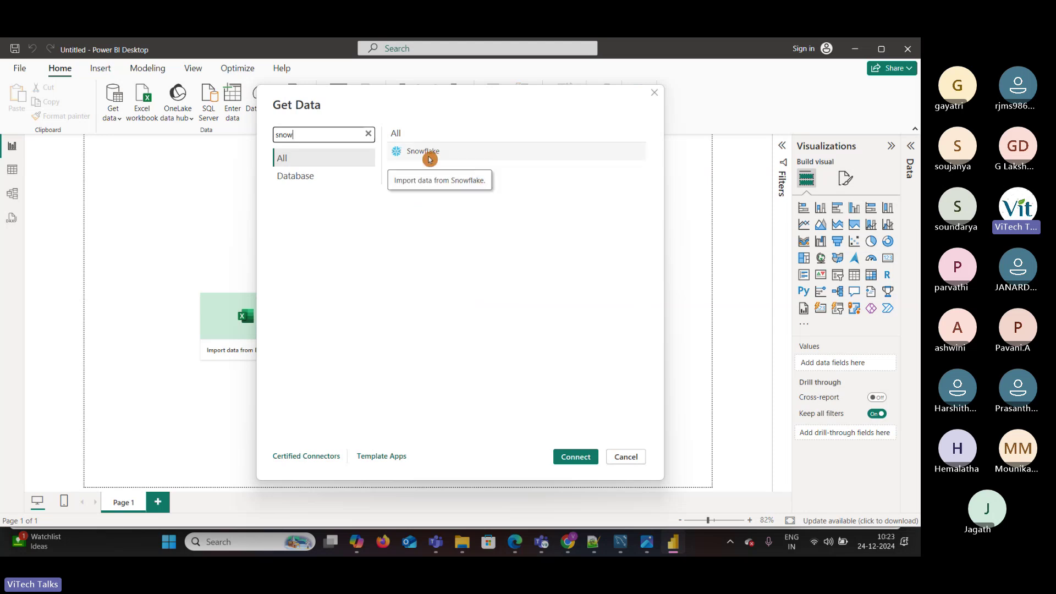
{"action": "left_click", "coordinate": [368, 134]}
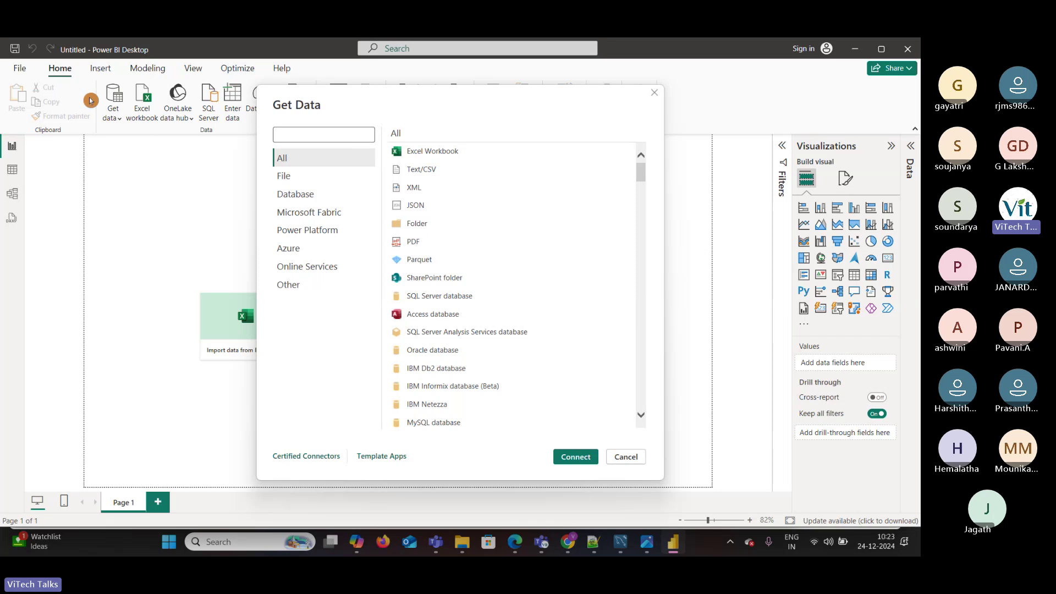
{"action": "left_click", "coordinate": [292, 195]}
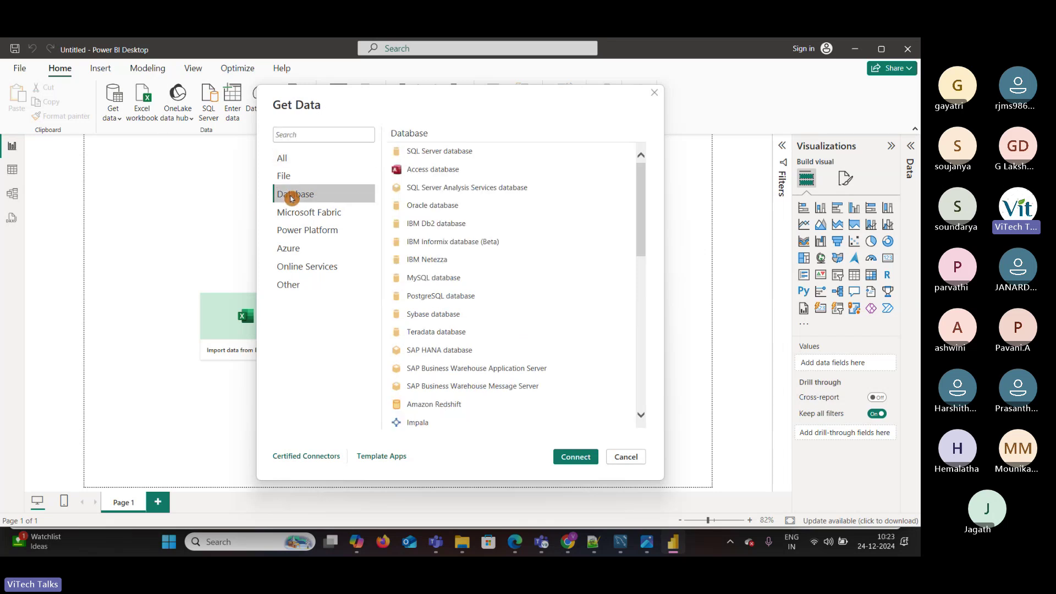
{"action": "scroll", "coordinate": [476, 210], "scroll_direction": "down", "scroll_amount": 8}
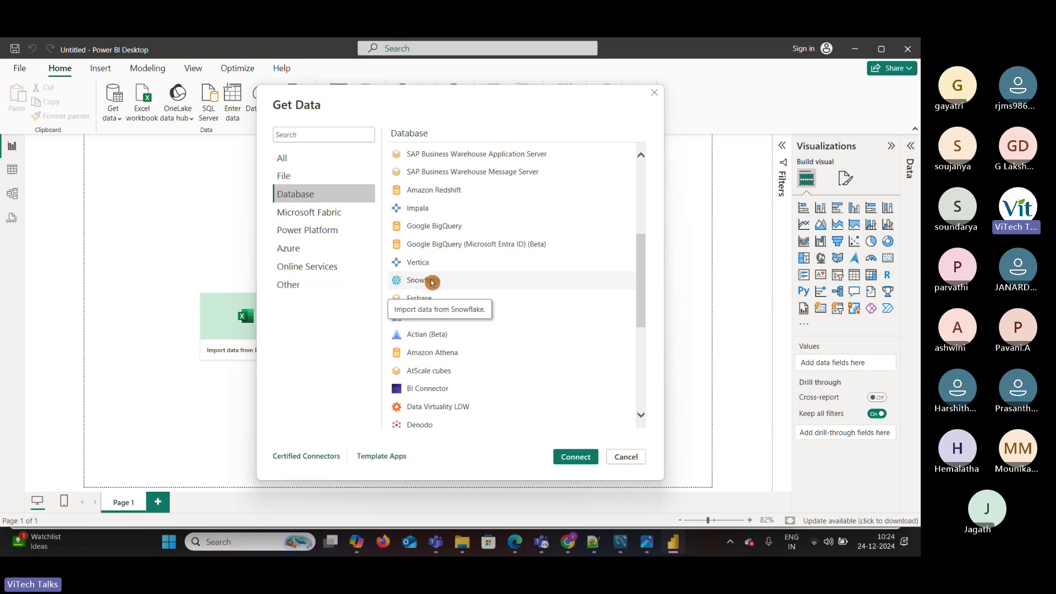
{"action": "scroll", "coordinate": [462, 349], "scroll_direction": "up", "scroll_amount": 5}
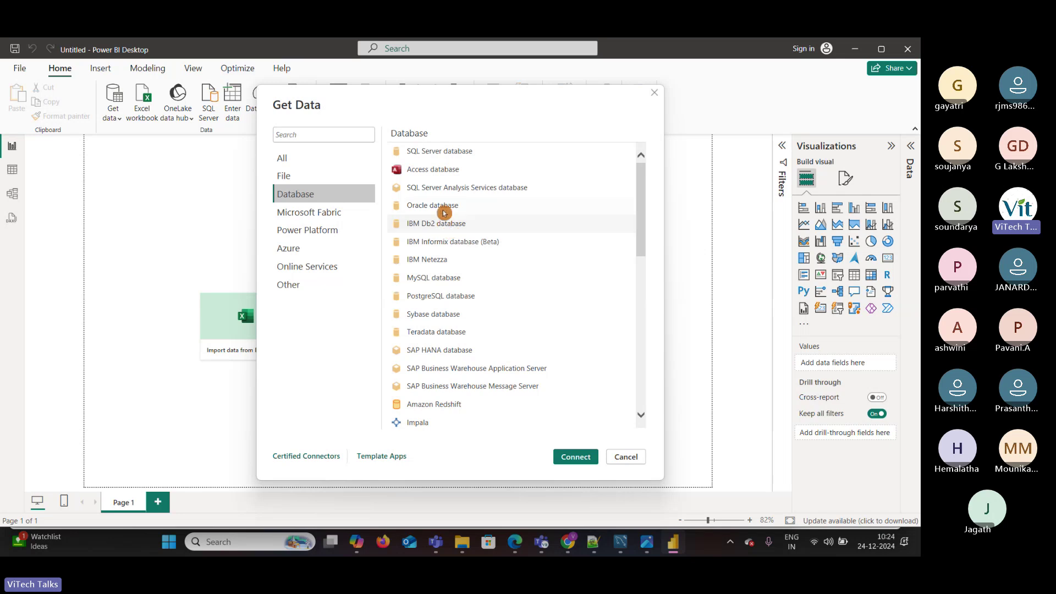
- Connect with the Snowflake connector and bring the Snowflake worksheet window back to the front
{"action": "left_click", "coordinate": [440, 152]}
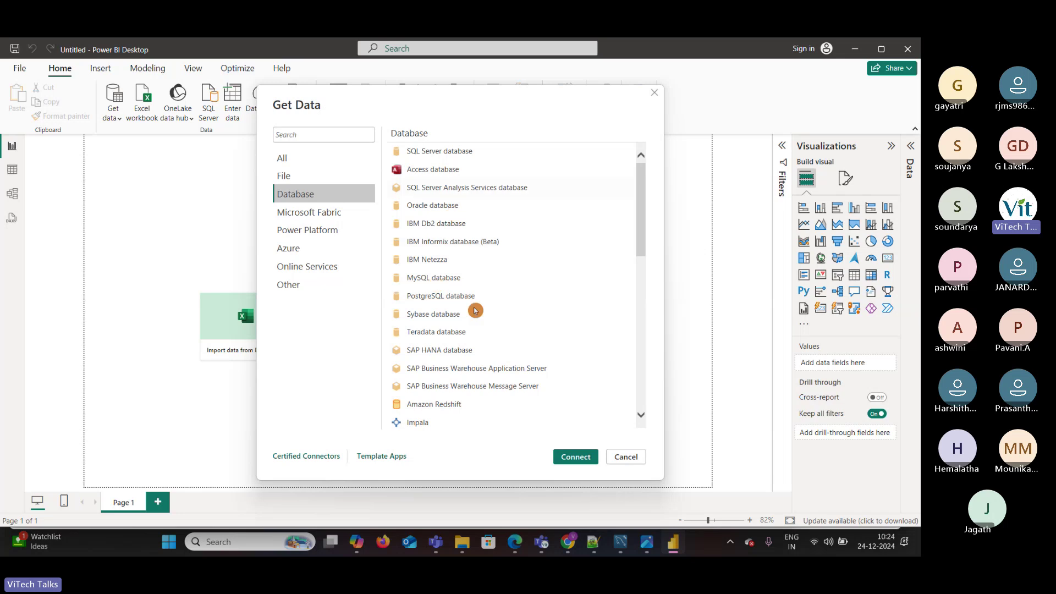
{"action": "scroll", "coordinate": [478, 288], "scroll_direction": "down", "scroll_amount": 3}
{"action": "scroll", "coordinate": [477, 288], "scroll_direction": "down", "scroll_amount": 2}
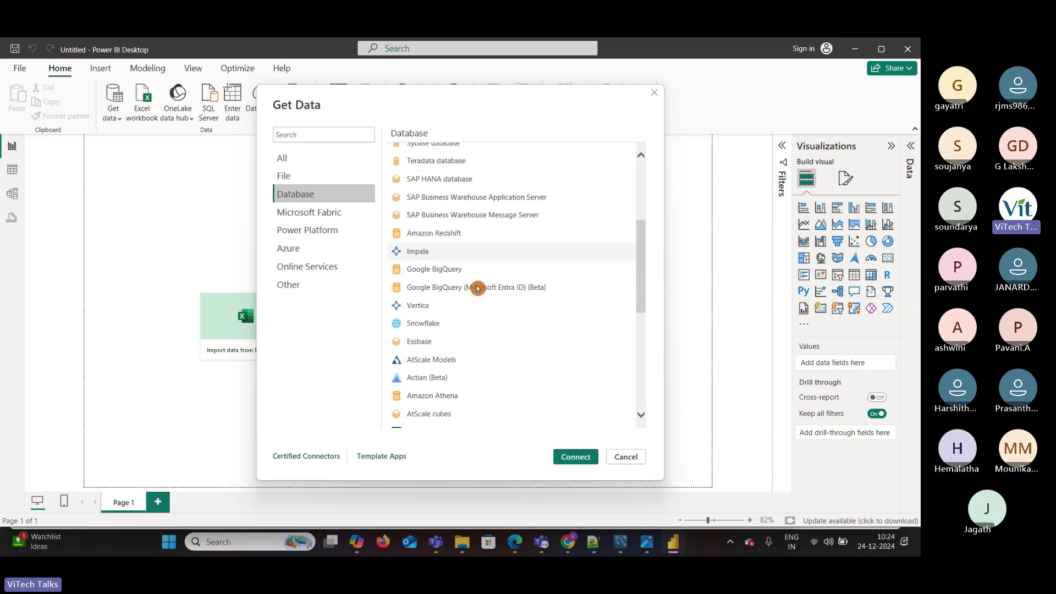
{"action": "scroll", "coordinate": [517, 307], "scroll_direction": "down", "scroll_amount": 4}
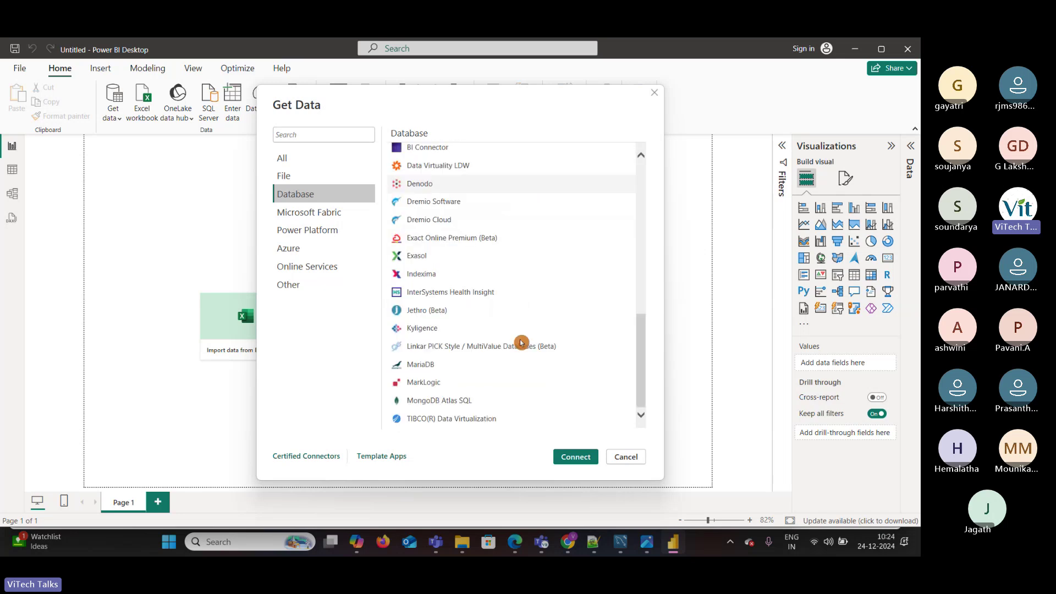
{"action": "scroll", "coordinate": [484, 299], "scroll_direction": "up", "scroll_amount": 3}
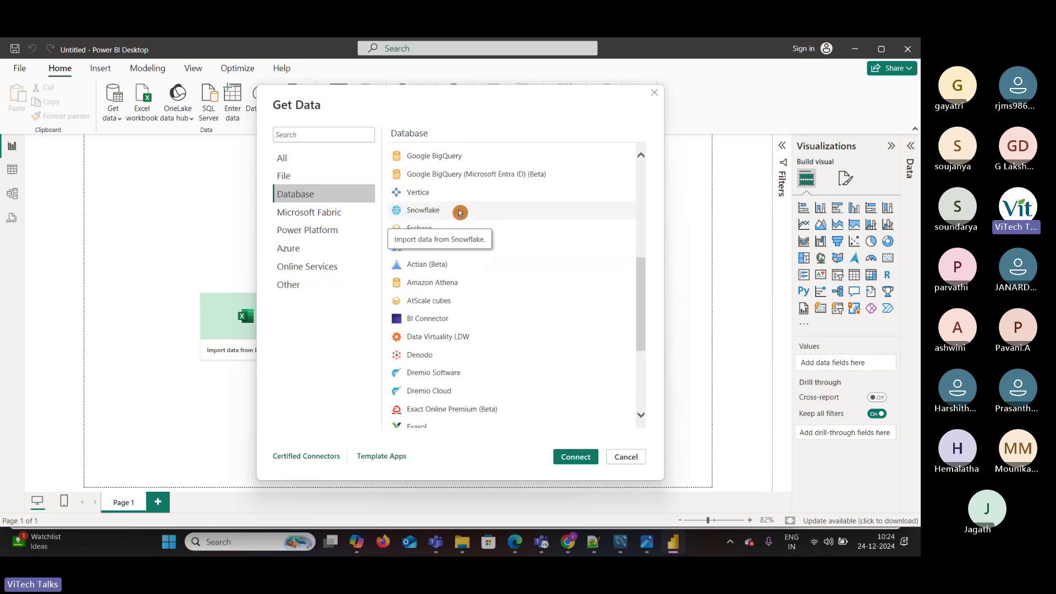
{"action": "left_click", "coordinate": [459, 213]}
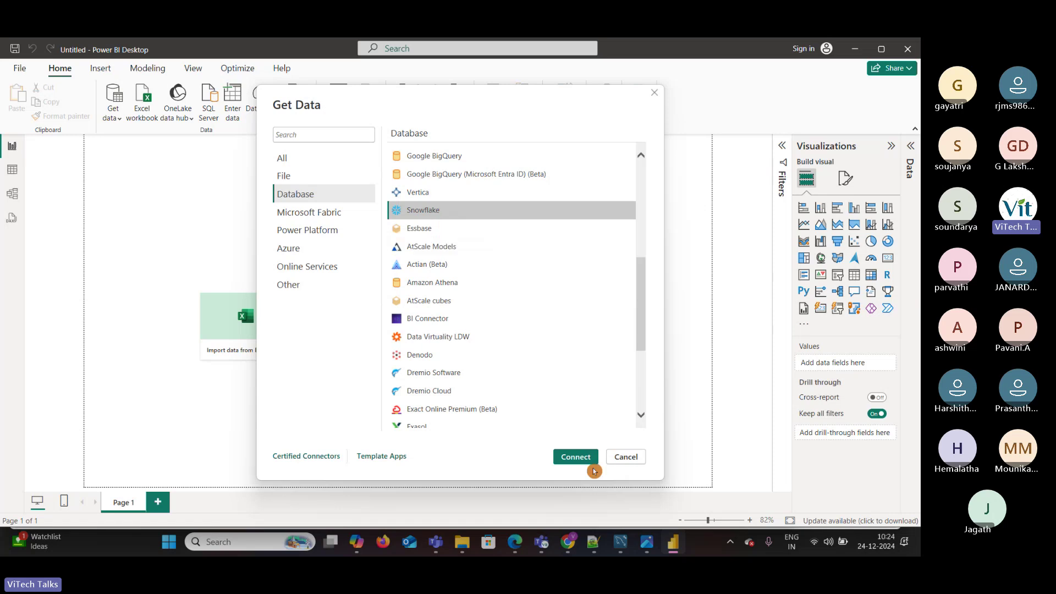
{"action": "left_click", "coordinate": [576, 459]}
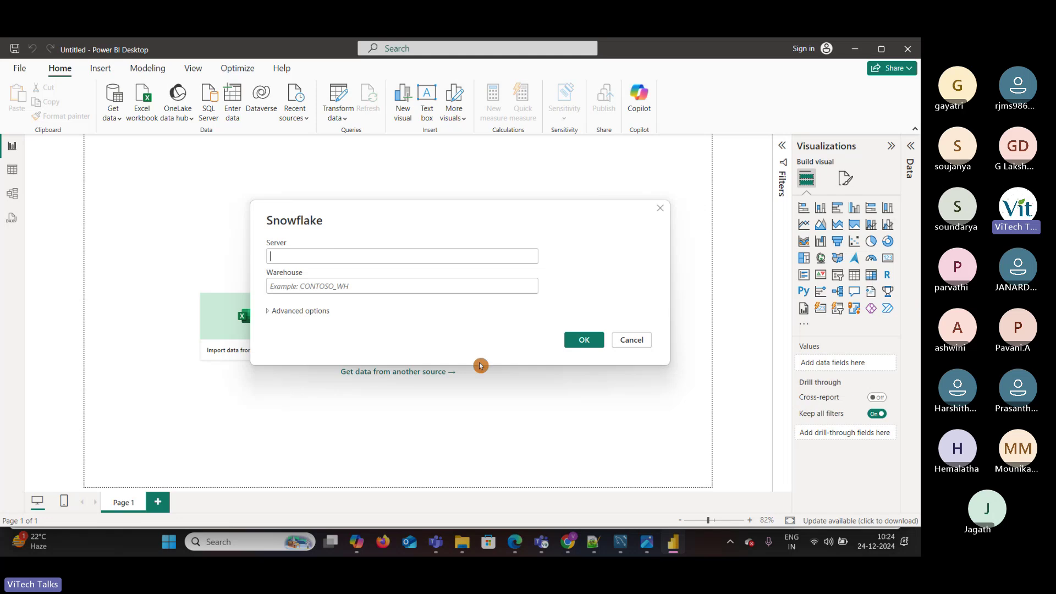
{"action": "mouse_move", "coordinate": [513, 543]}
{"action": "left_click", "coordinate": [562, 455]}
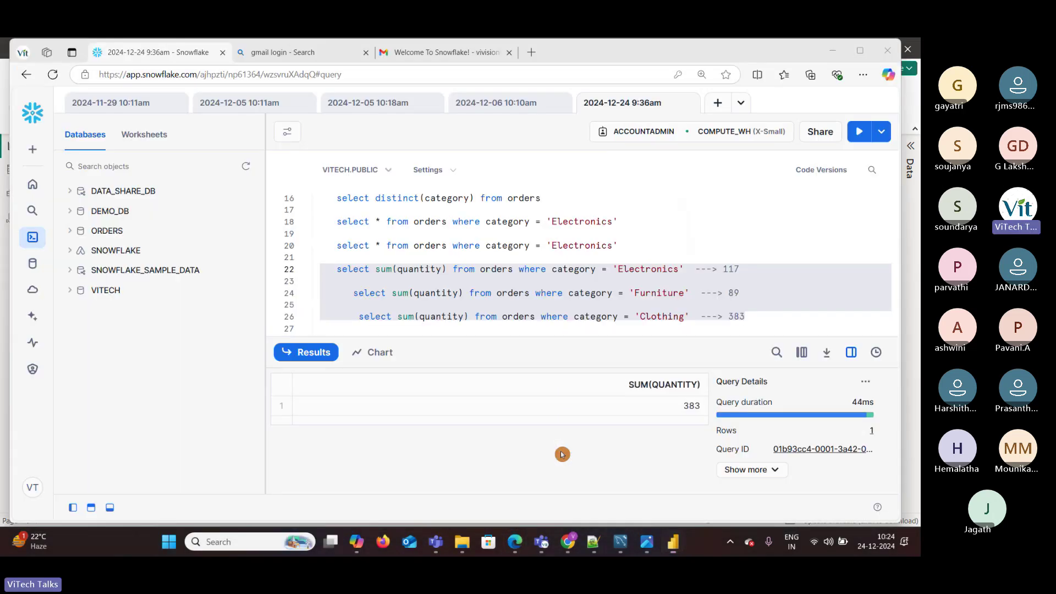
- Copy the current account's URL from the Snowflake user menu and minimize the browser
{"action": "left_click", "coordinate": [31, 488]}
{"action": "mouse_move", "coordinate": [132, 275]}
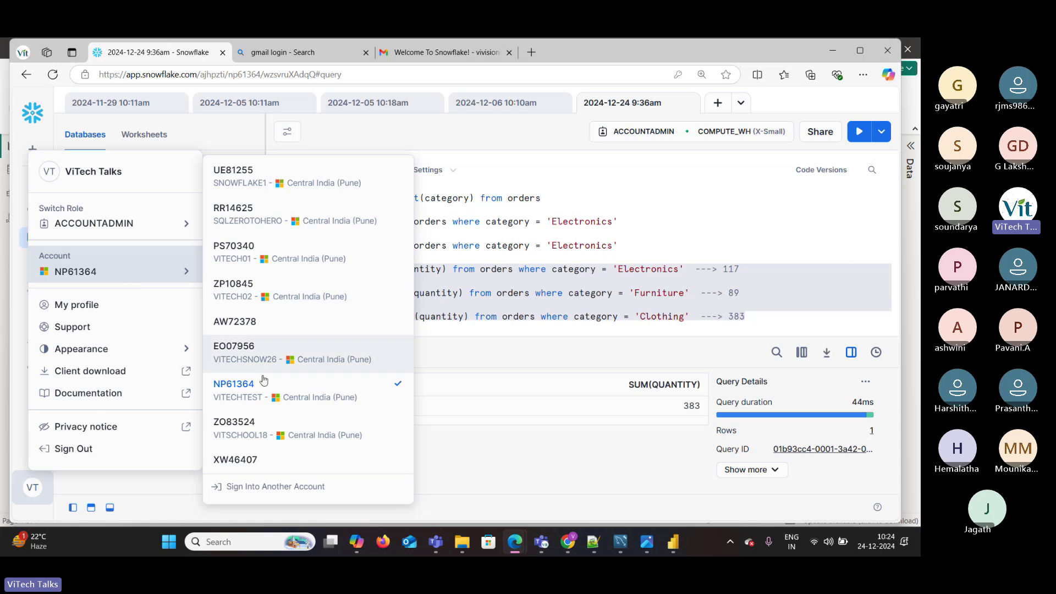
{"action": "mouse_move", "coordinate": [264, 380]}
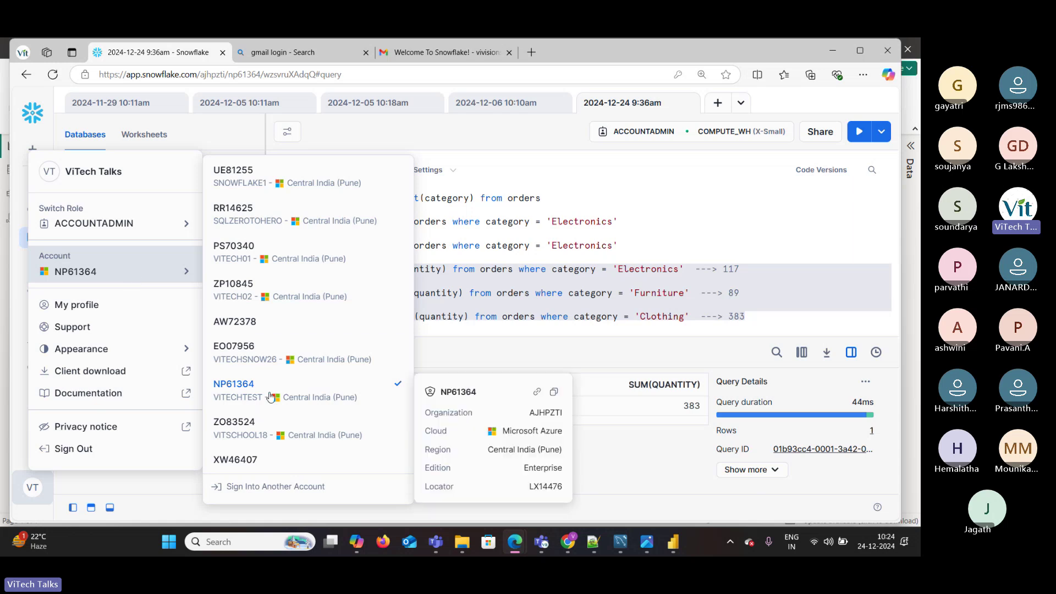
{"action": "left_click", "coordinate": [538, 392]}
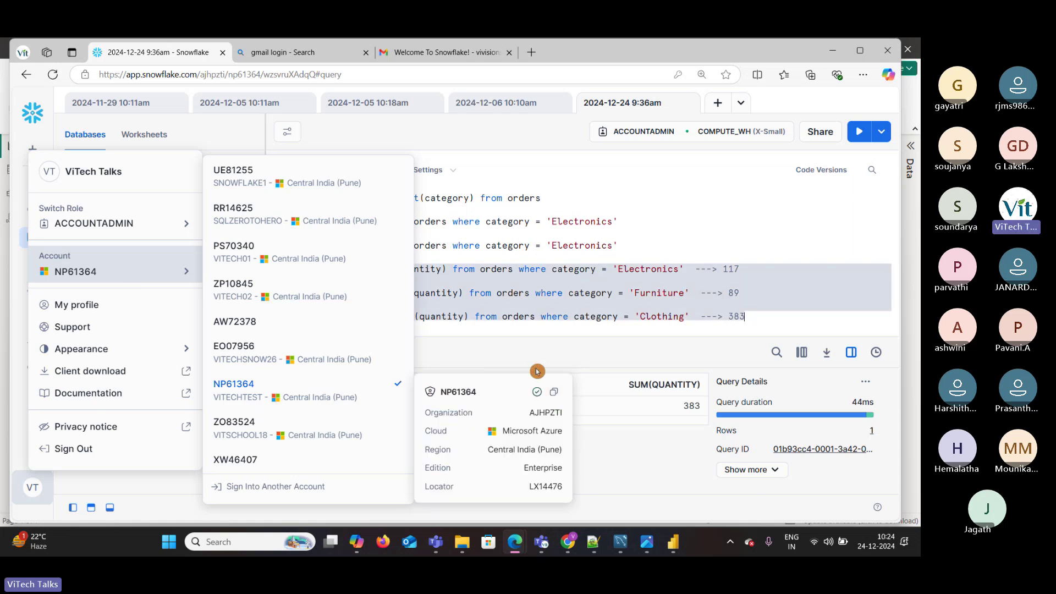
{"action": "left_click", "coordinate": [652, 214]}
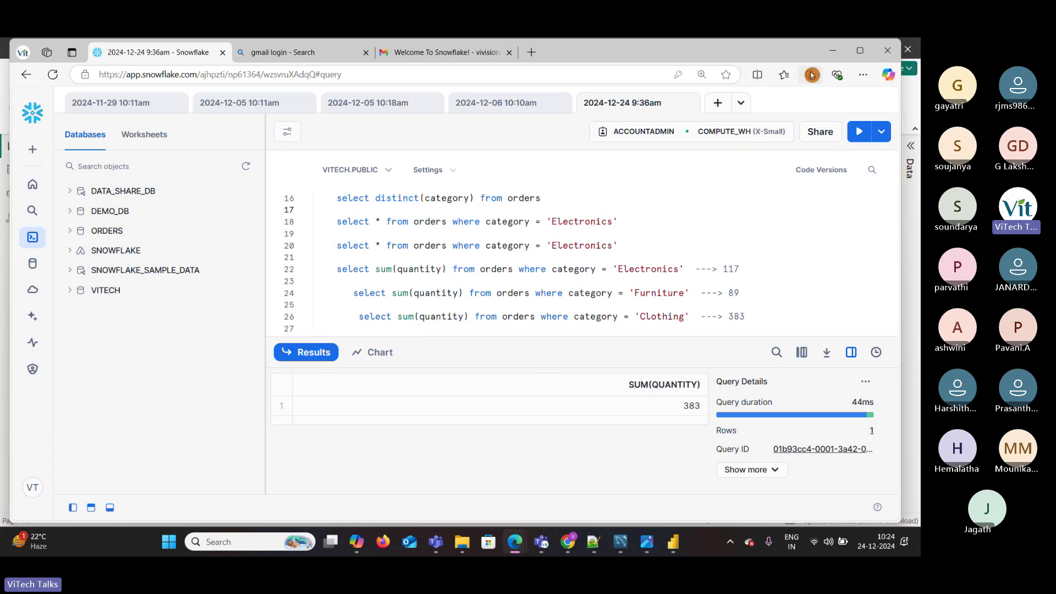
{"action": "left_click", "coordinate": [837, 55]}
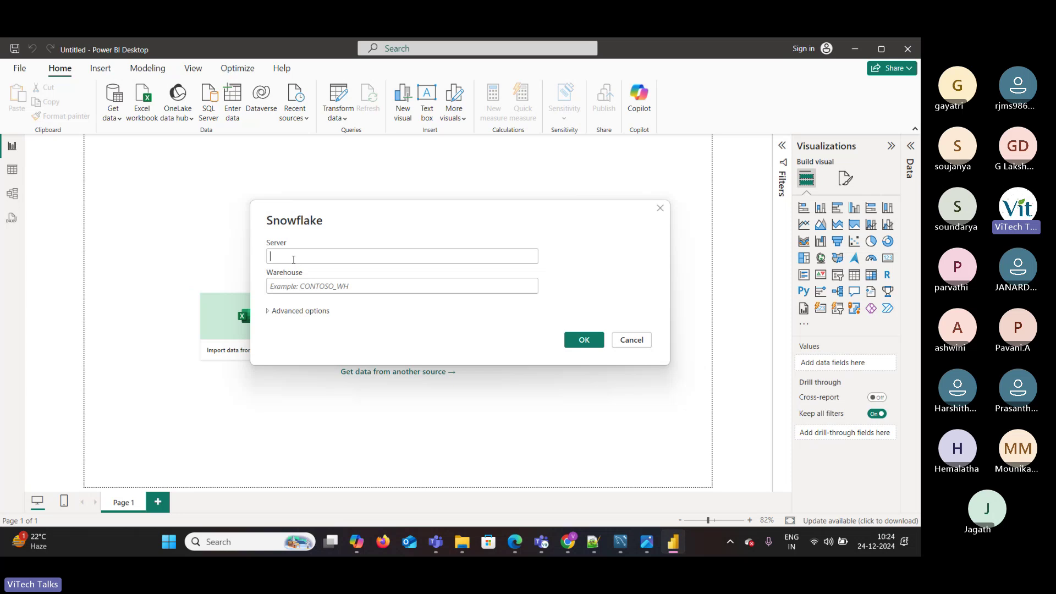
{"action": "left_click", "coordinate": [294, 259]}
{"action": "key", "text": "ctrl+v"}
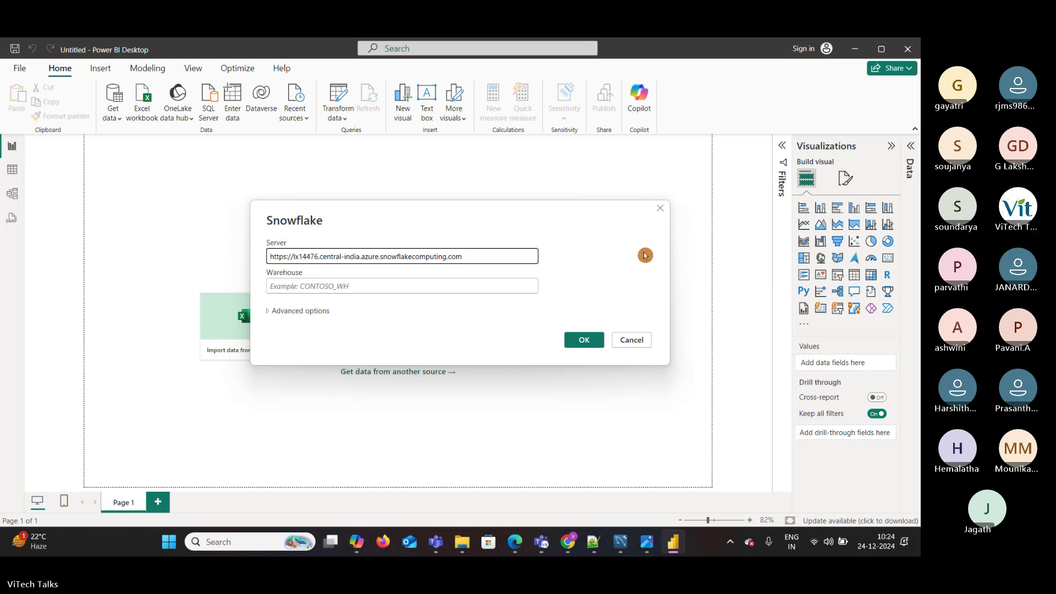
{"action": "left_click_drag", "start_coordinate": [292, 258], "coordinate": [255, 262]}
{"action": "key", "text": "BackSpace"}
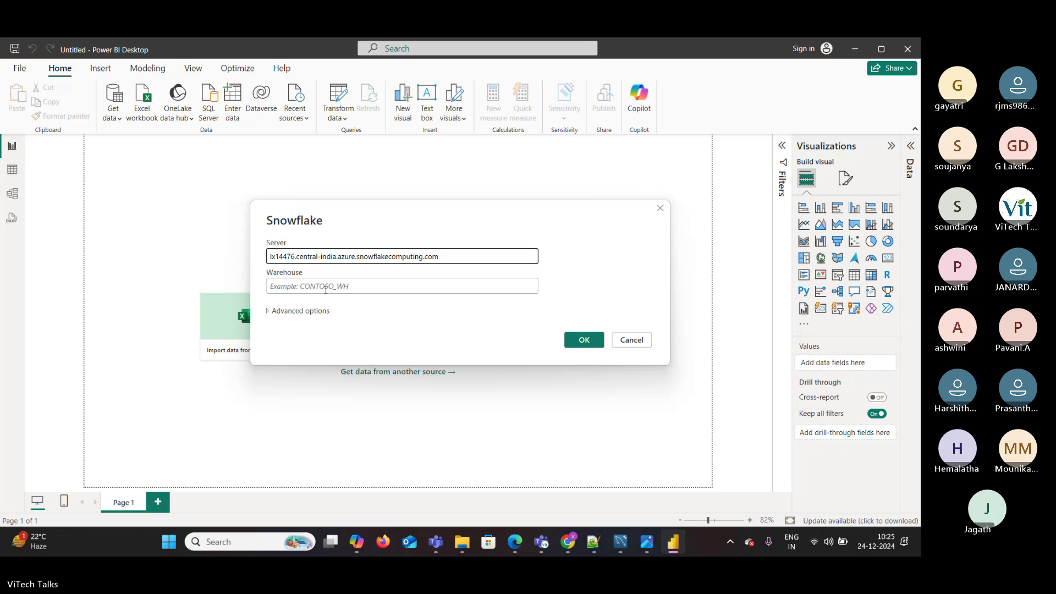
{"action": "left_click", "coordinate": [325, 289]}
{"action": "type", "text": "COM"}
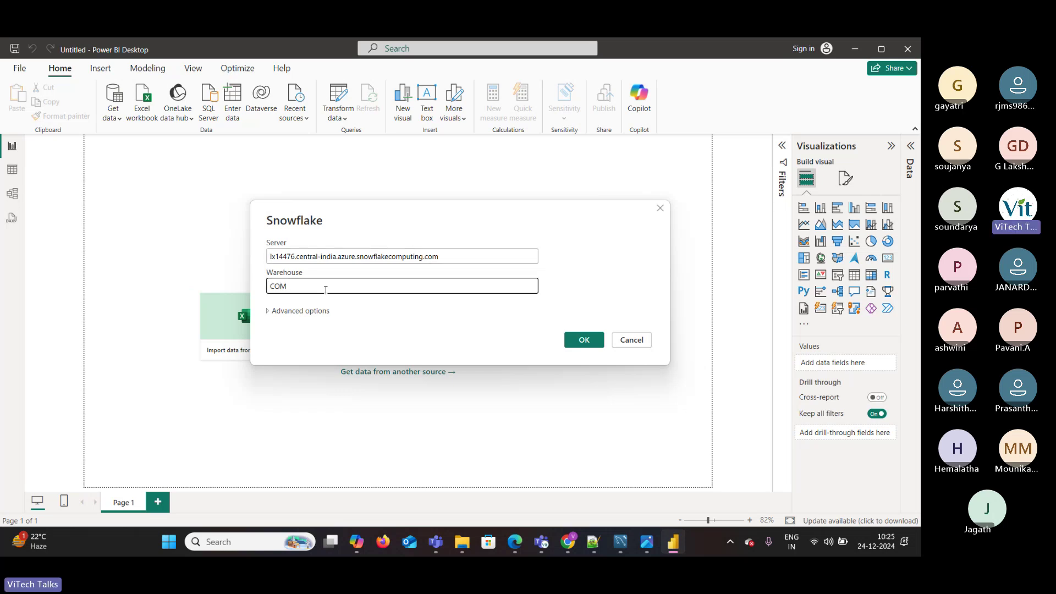
{"action": "type", "text": "PUTE_WH"}
{"action": "left_click", "coordinate": [584, 344]}
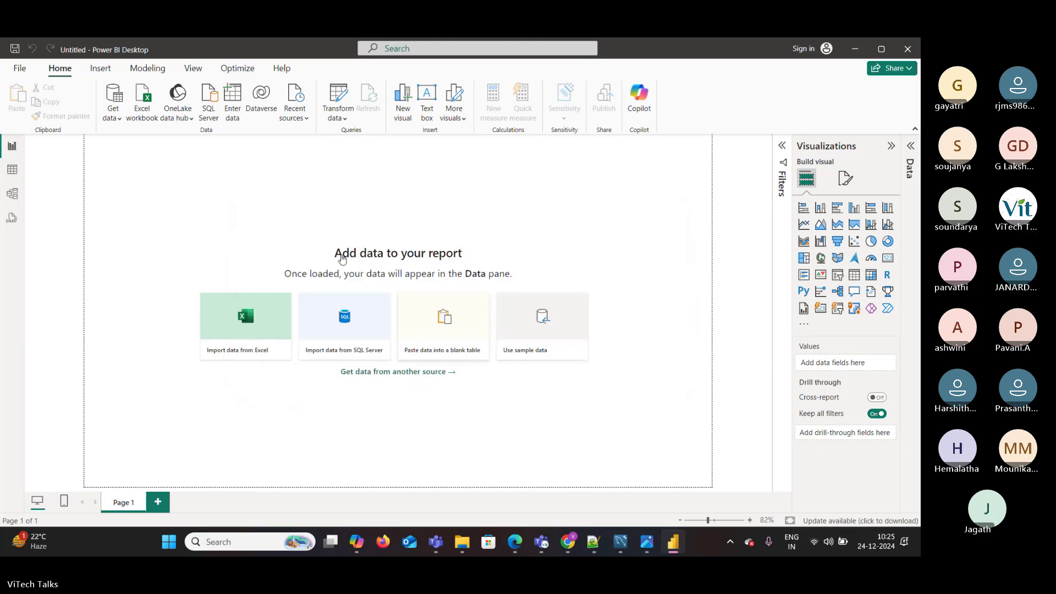
- Expand VITECH > PUBLIC in the Navigator and tick the ORDERS table
{"action": "left_click", "coordinate": [317, 247]}
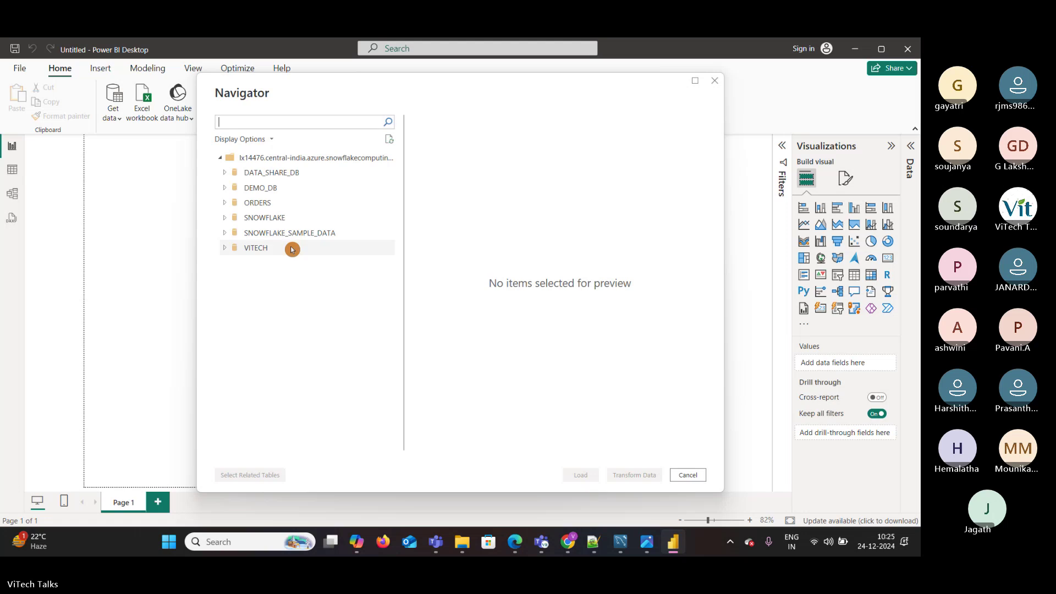
{"action": "left_click", "coordinate": [225, 248]}
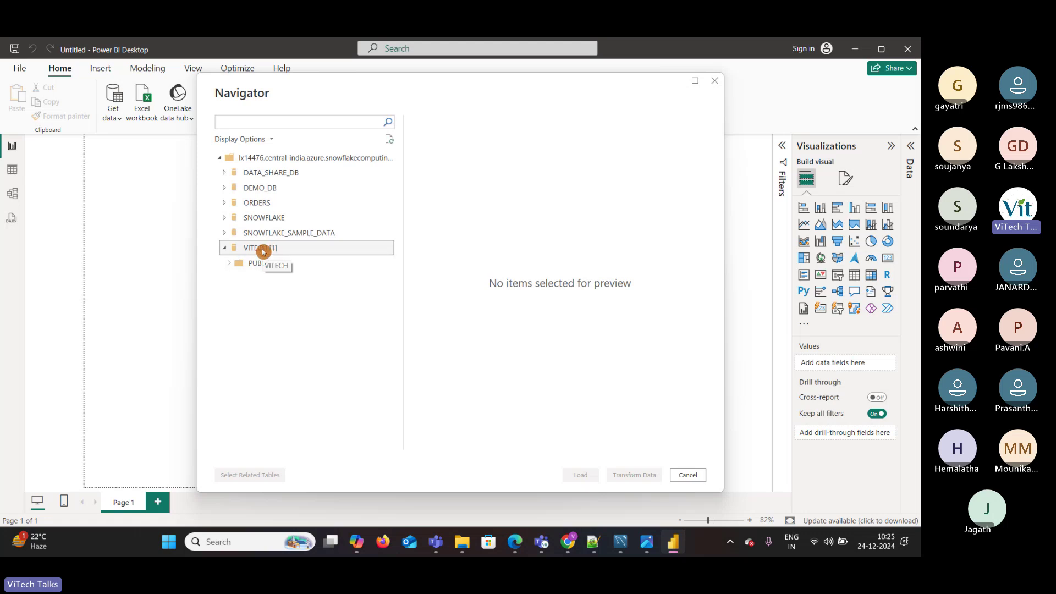
{"action": "left_click", "coordinate": [230, 265]}
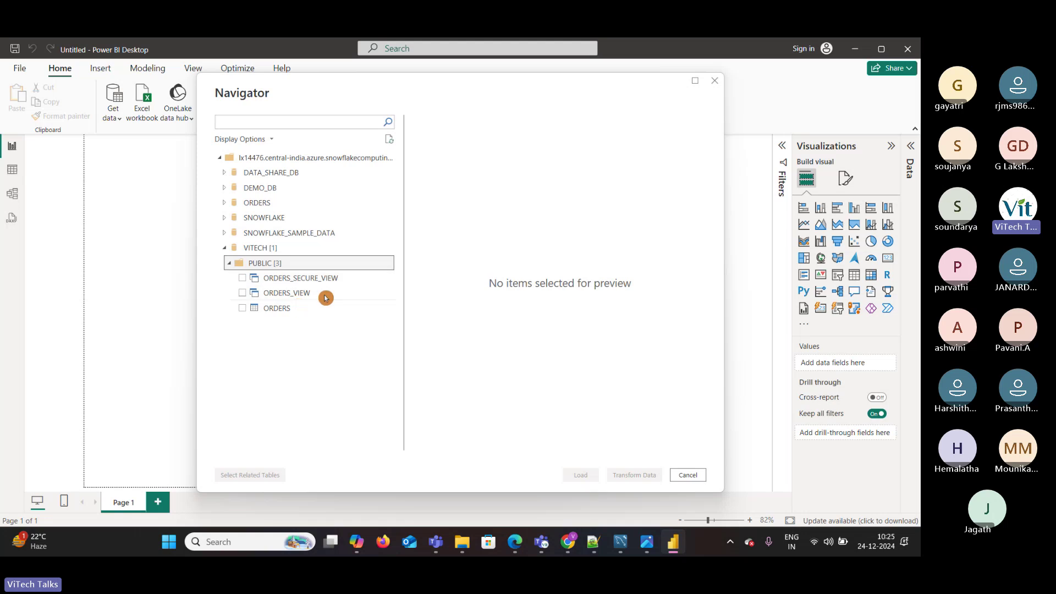
{"action": "left_click", "coordinate": [242, 309]}
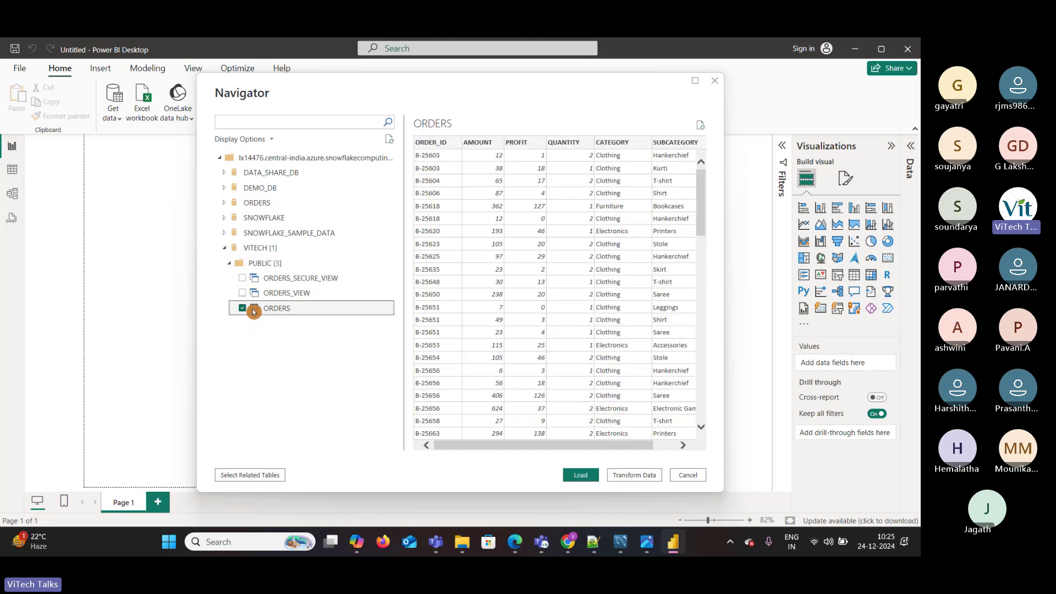
- Review the ORDERS data preview and send the table to Transform Data
{"action": "left_click", "coordinate": [475, 442]}
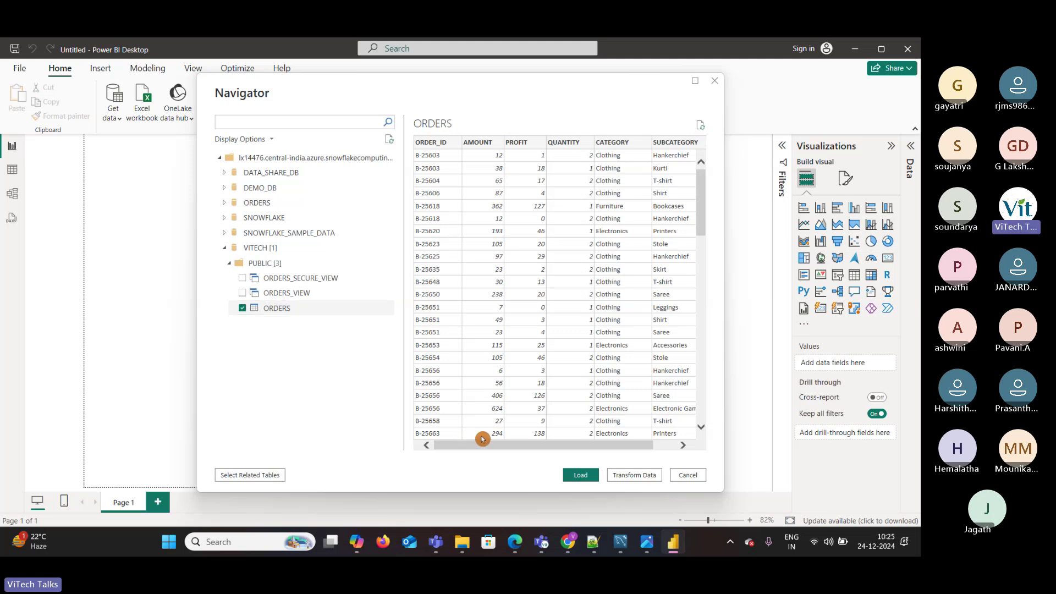
{"action": "left_click_drag", "start_coordinate": [502, 444], "coordinate": [528, 449]}
{"action": "left_click_drag", "start_coordinate": [614, 464], "coordinate": [467, 457]}
{"action": "left_click_drag", "start_coordinate": [565, 443], "coordinate": [668, 443]}
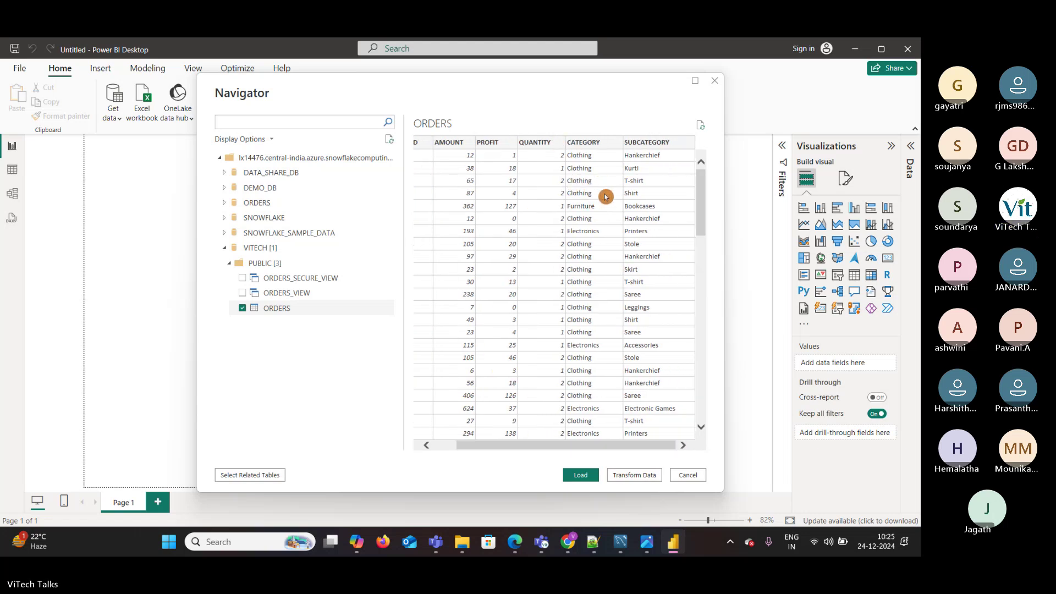
{"action": "left_click", "coordinate": [641, 477]}
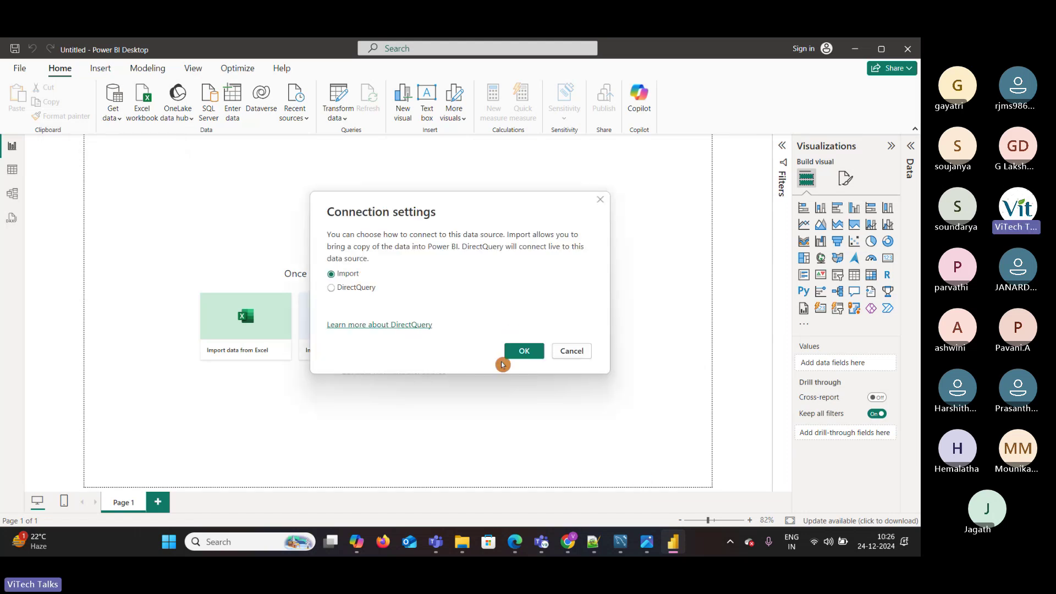
- Import the ORDERS table (6 columns, 336 rows) and Close & Apply to load it into the model
{"action": "left_click", "coordinate": [531, 351]}
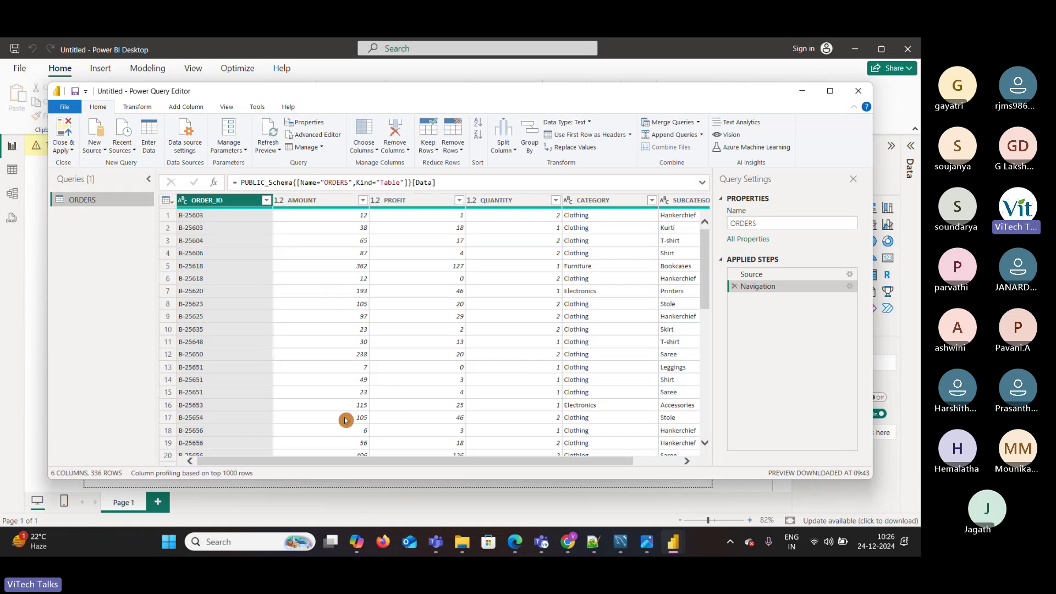
{"action": "left_click_drag", "start_coordinate": [357, 462], "coordinate": [275, 465]}
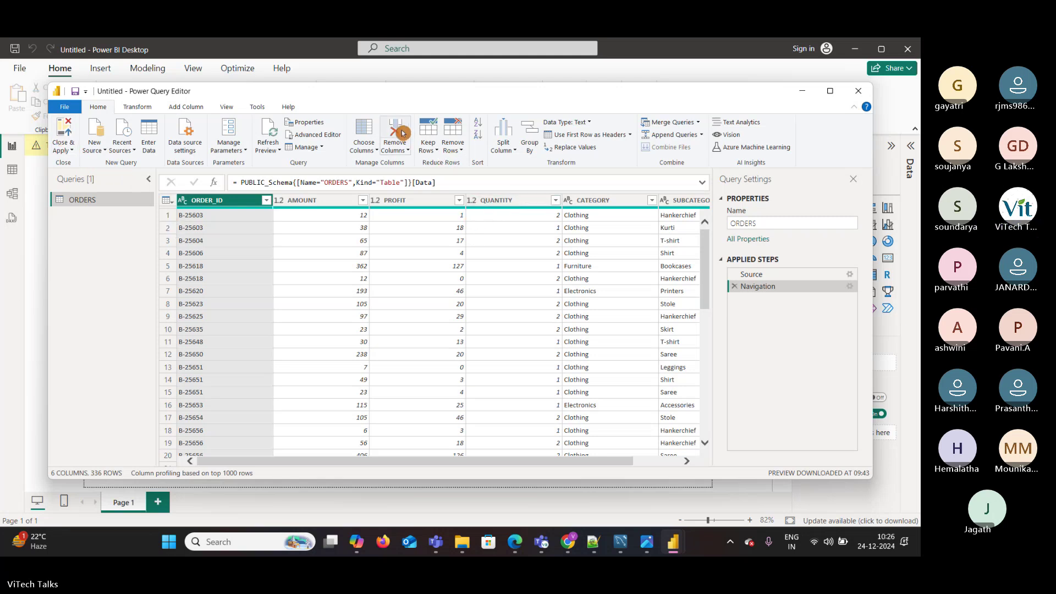
{"action": "left_click", "coordinate": [63, 150]}
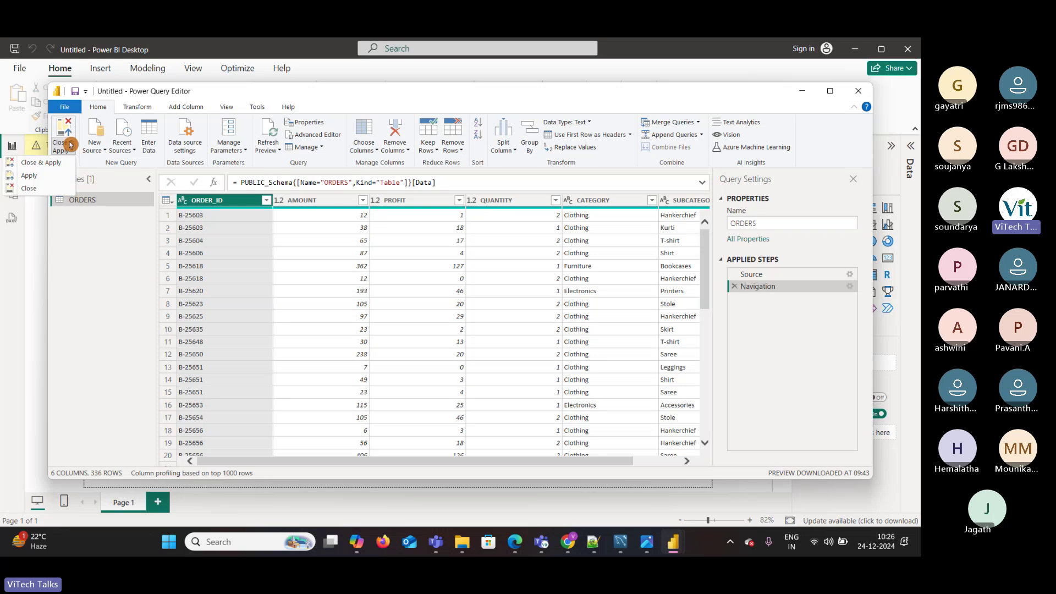
{"action": "left_click", "coordinate": [43, 163]}
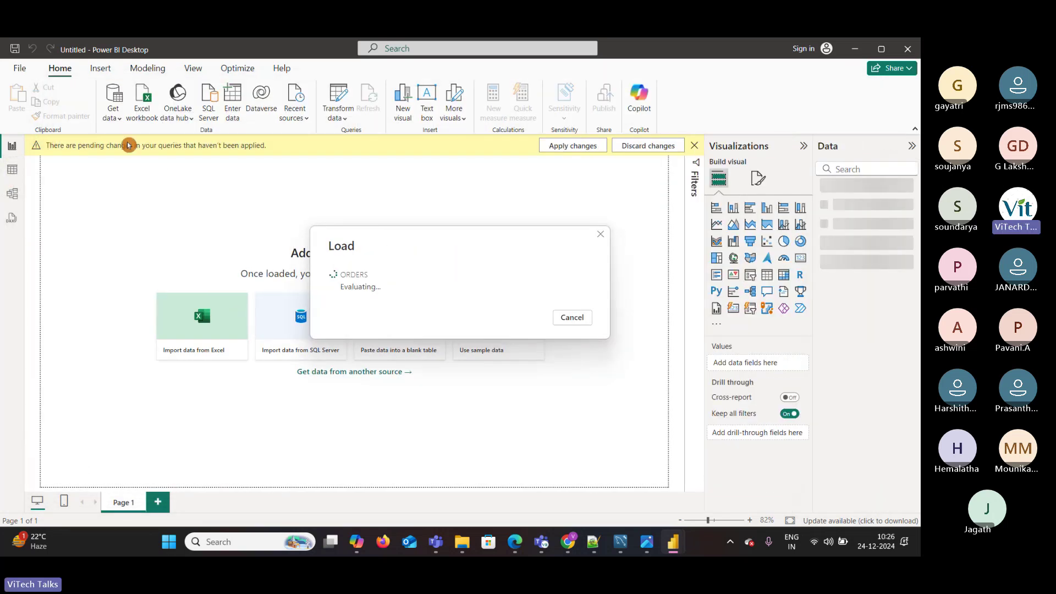
{"action": "mouse_move", "coordinate": [536, 544]}
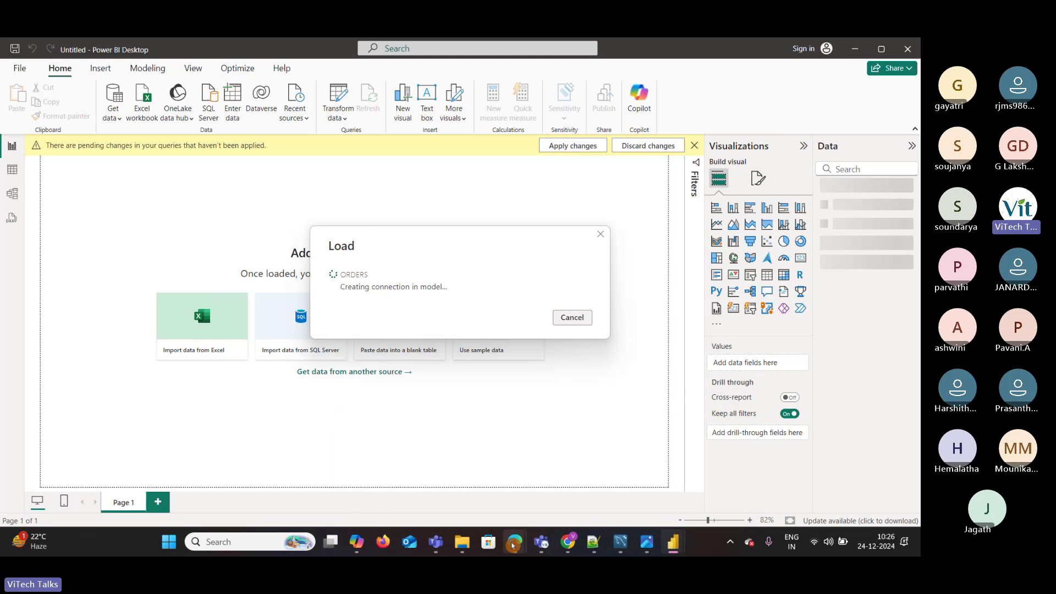
- Review the Snowflake per-category quantity sums (Electronics 117, Furniture 89, Clothing 383), then minimize the browser
{"action": "key", "text": "alt+Tab"}
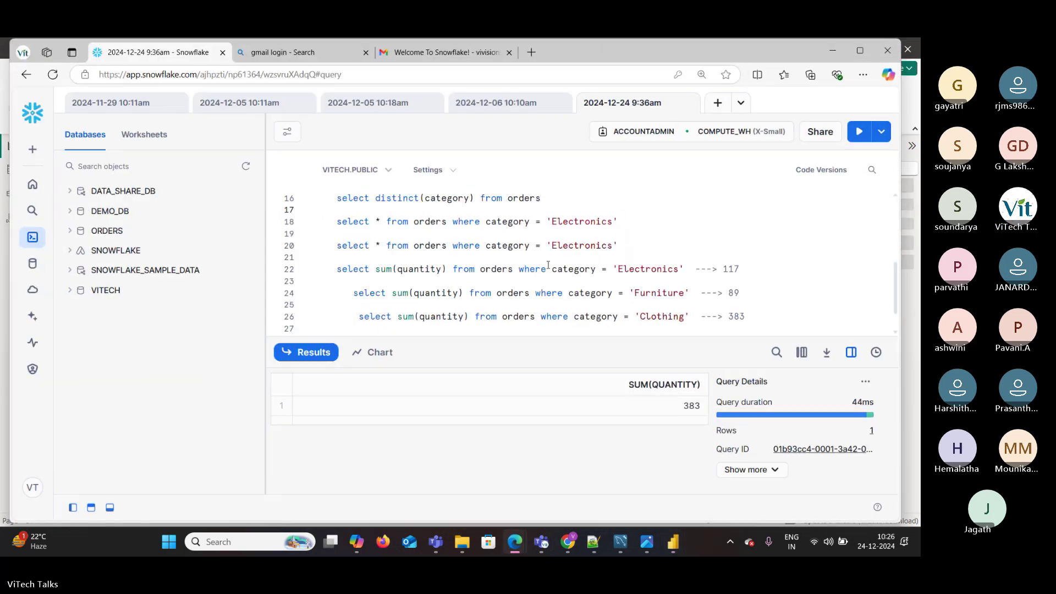
{"action": "left_click_drag", "start_coordinate": [334, 269], "coordinate": [758, 323]}
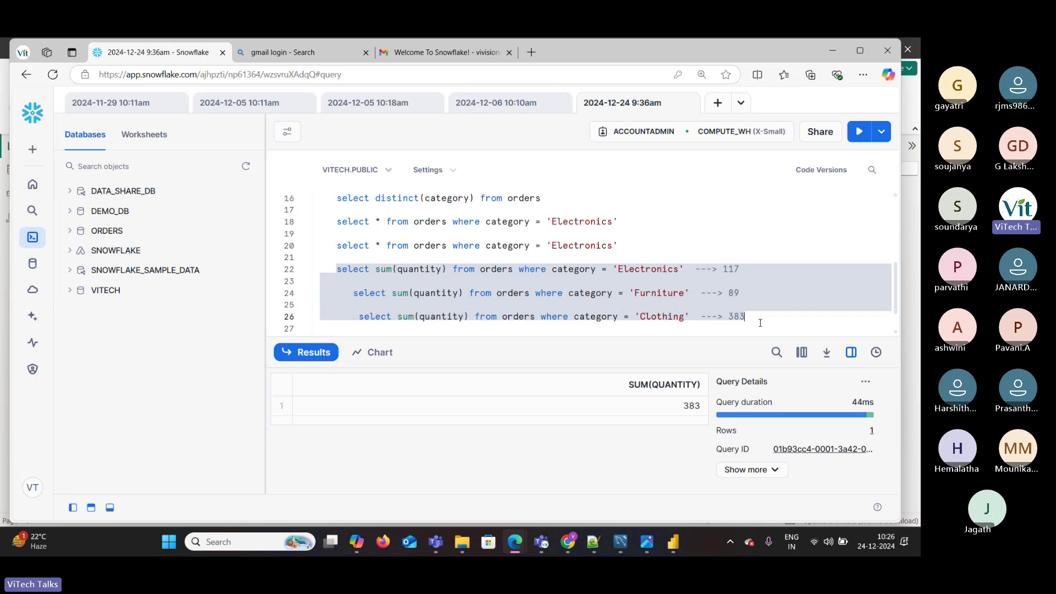
{"action": "left_click", "coordinate": [834, 55]}
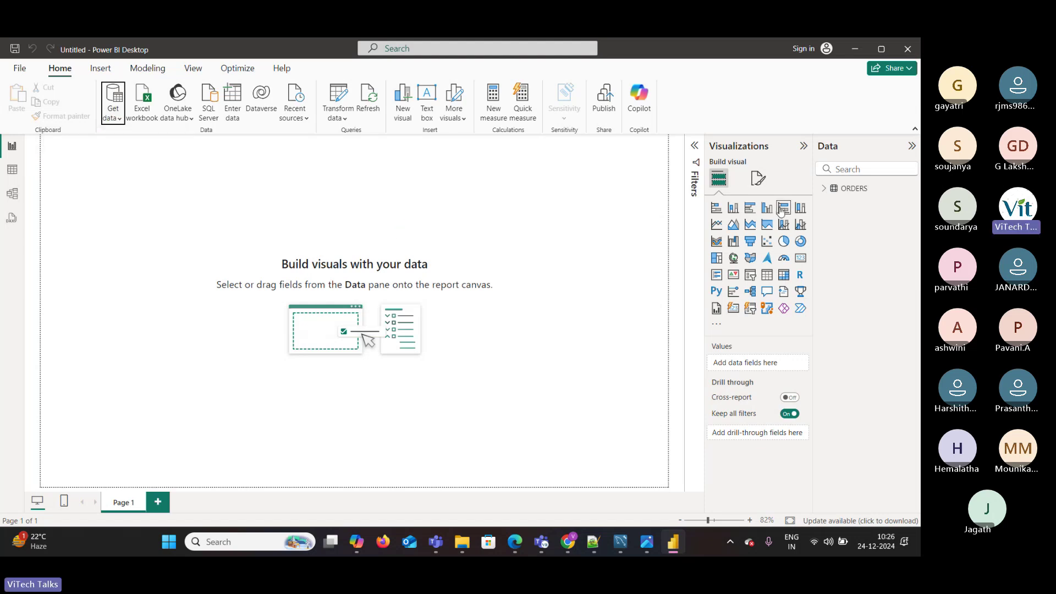
- Expand ORDERS in the Data pane to list its six fields, then return to the Snowflake worksheet
{"action": "left_click", "coordinate": [825, 189]}
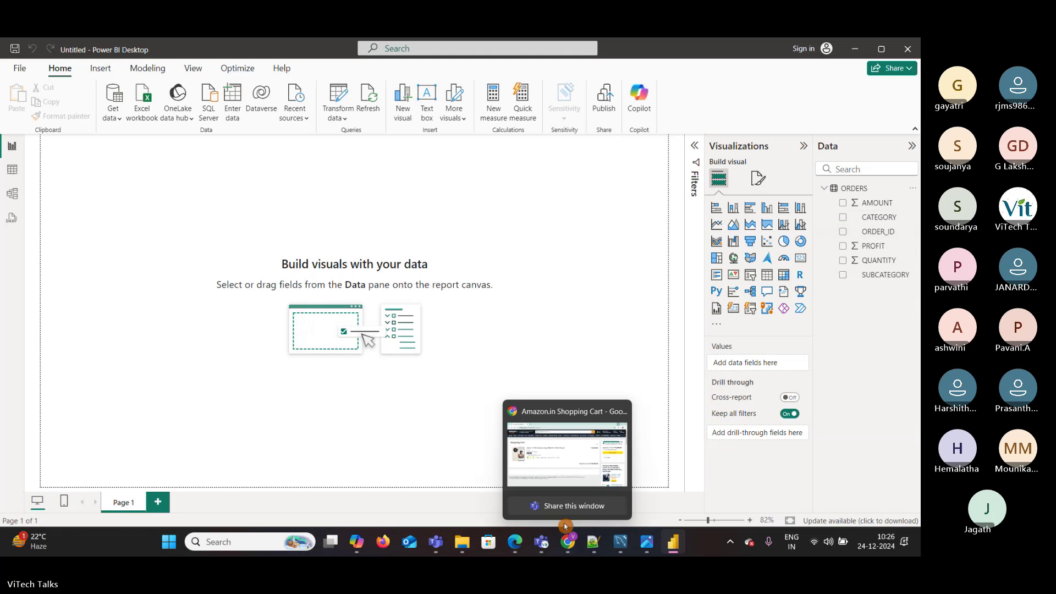
{"action": "mouse_move", "coordinate": [515, 542]}
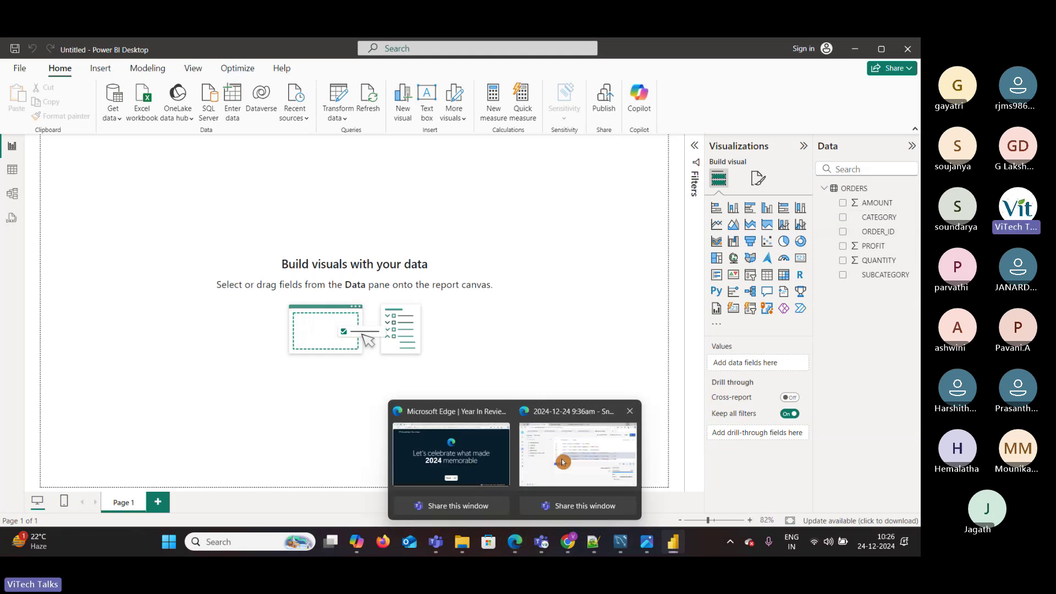
{"action": "left_click", "coordinate": [560, 476]}
{"action": "left_click", "coordinate": [804, 320]}
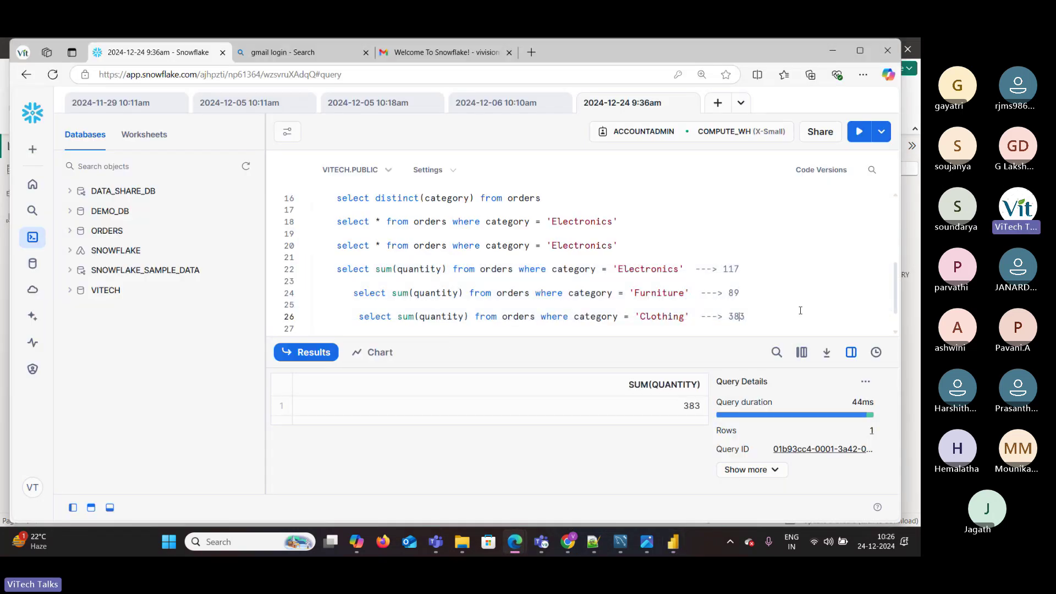
- Look over the category sum queries on lines 22–26, then minimize the browser to reveal Power BI
{"action": "left_click_drag", "start_coordinate": [800, 310], "coordinate": [322, 267]}
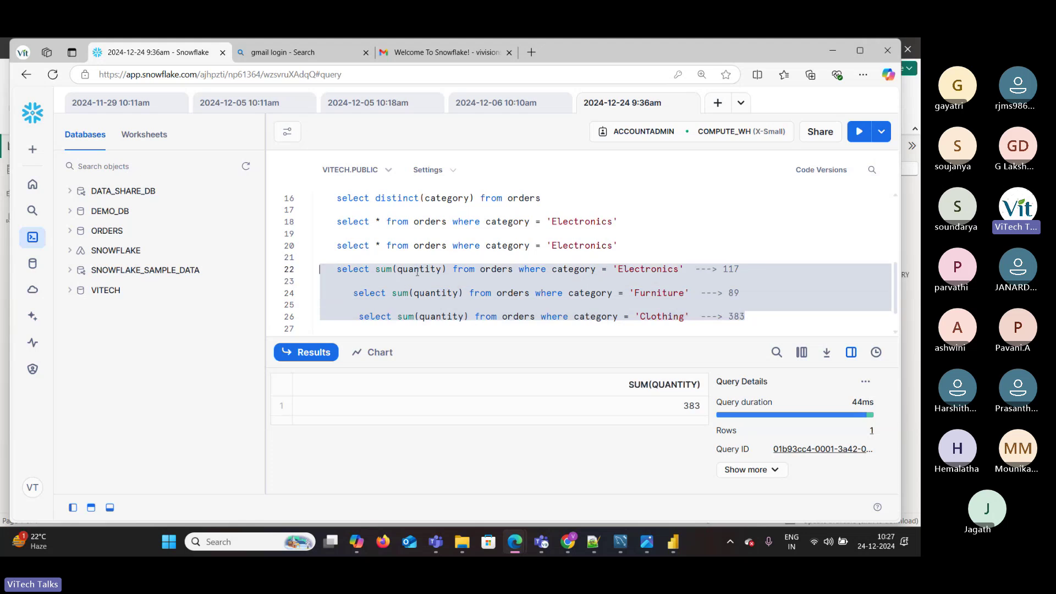
{"action": "left_click", "coordinate": [518, 270]}
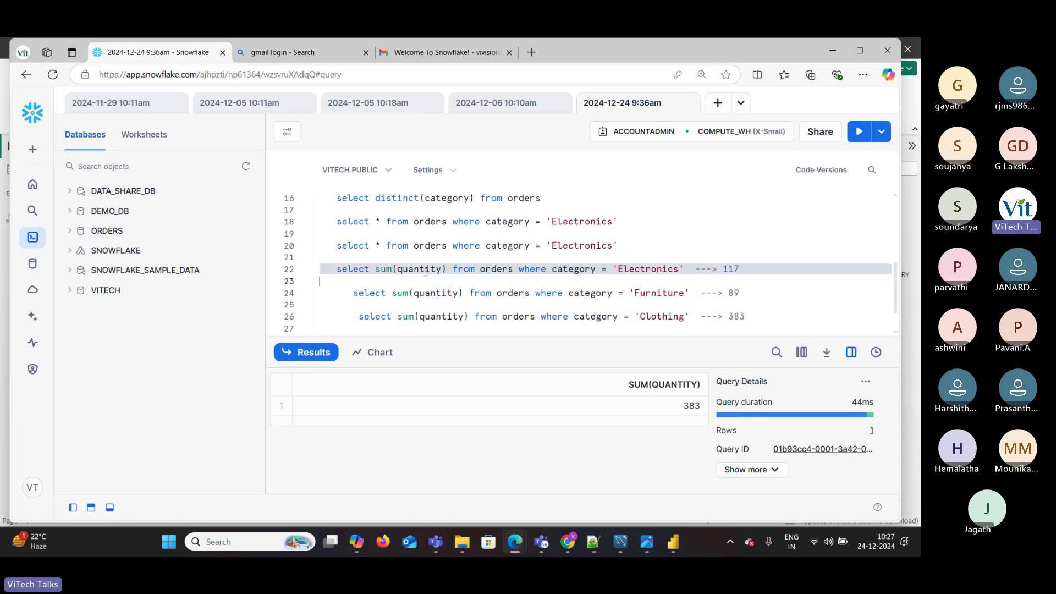
{"action": "double_click", "coordinate": [570, 269]}
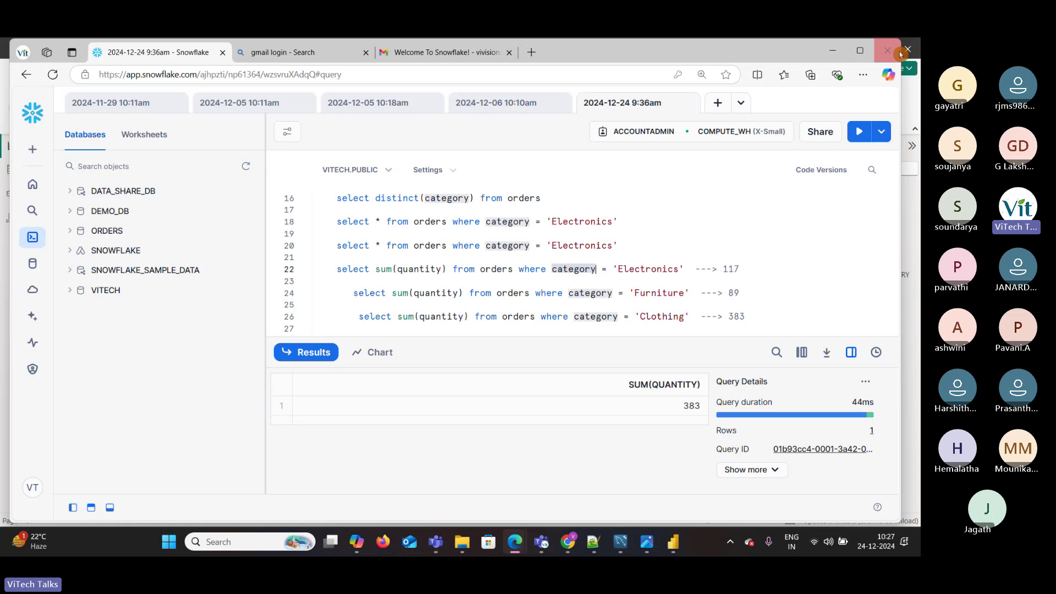
{"action": "left_click", "coordinate": [833, 50]}
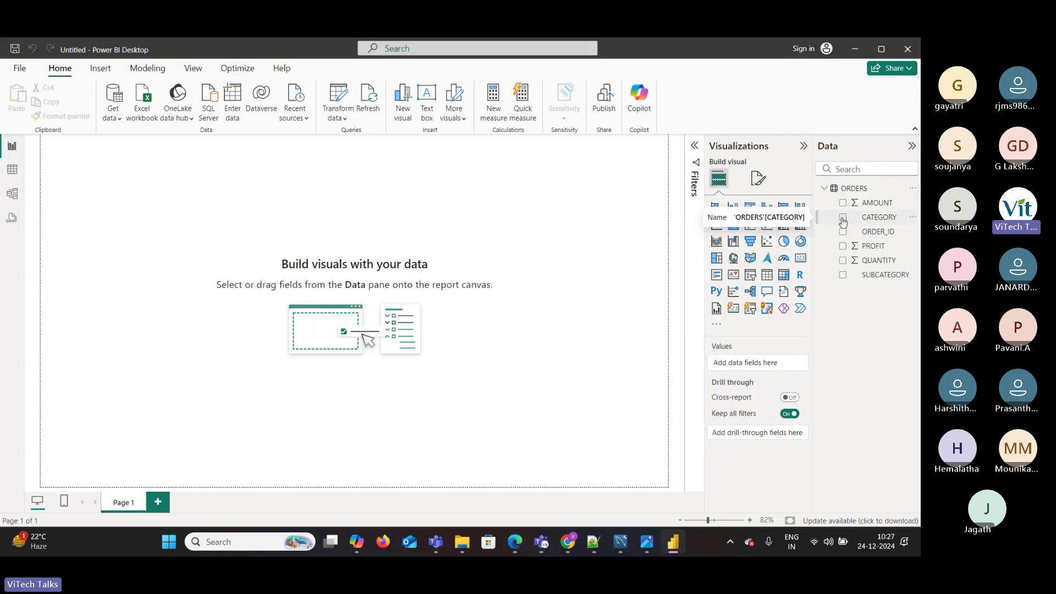
- Add CATEGORY to a new table visual on the report canvas
{"action": "left_click", "coordinate": [844, 219]}
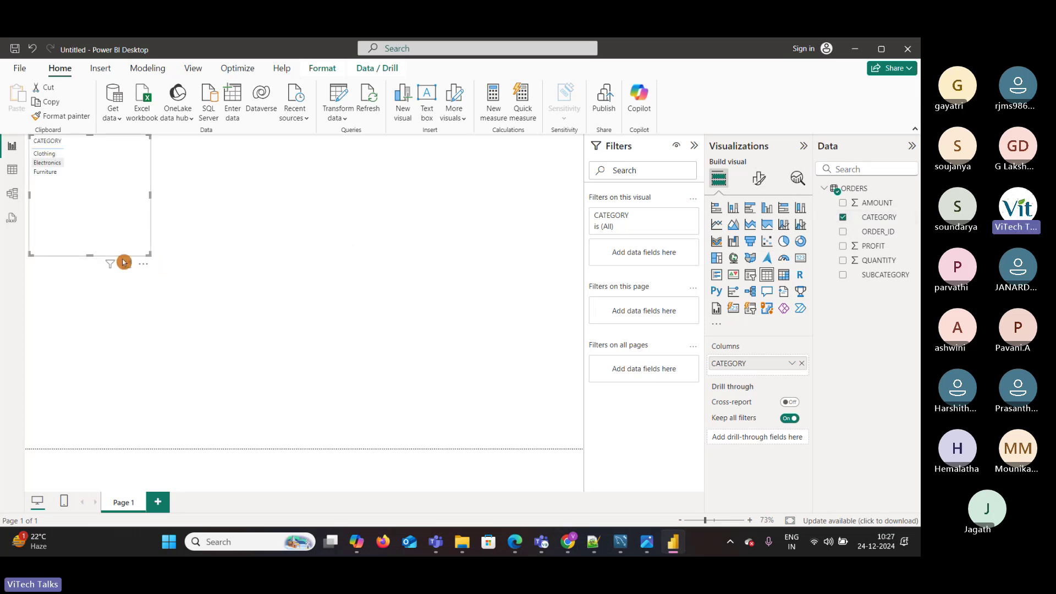
{"action": "scroll", "coordinate": [124, 262], "scroll_direction": "up", "scroll_amount": 6}
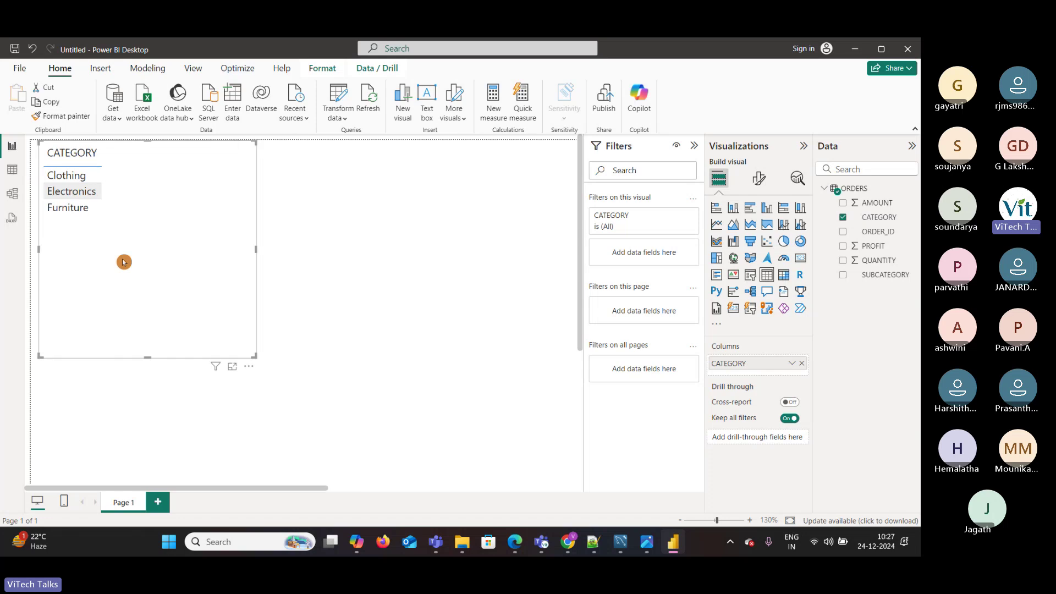
{"action": "scroll", "coordinate": [124, 262], "scroll_direction": "up", "scroll_amount": 3}
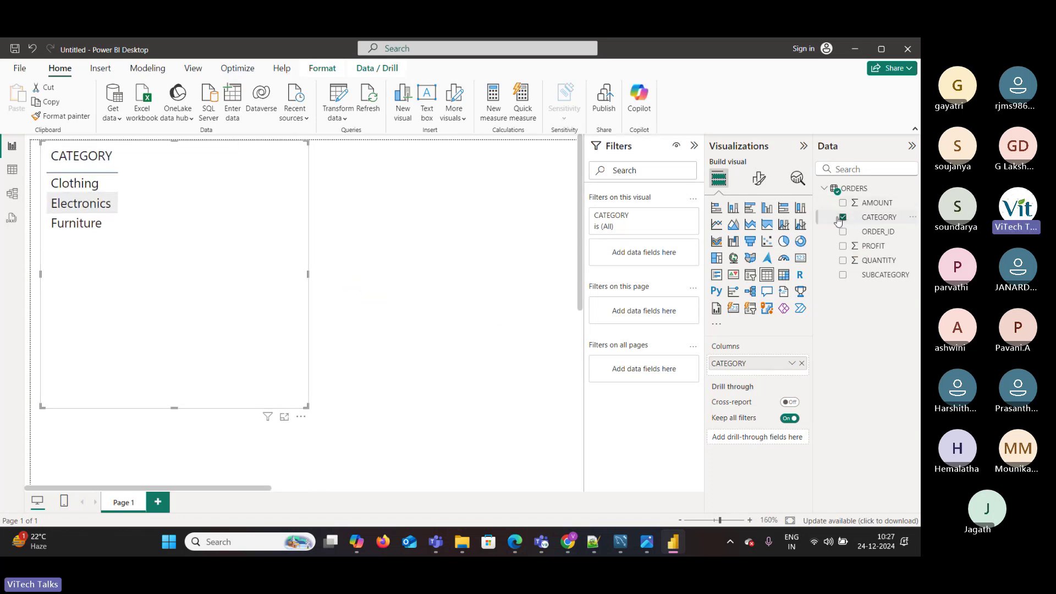
- Check the Clothing, Electronics and Furniture rows, then bring the Snowflake worksheet forward
{"action": "left_click", "coordinate": [66, 184]}
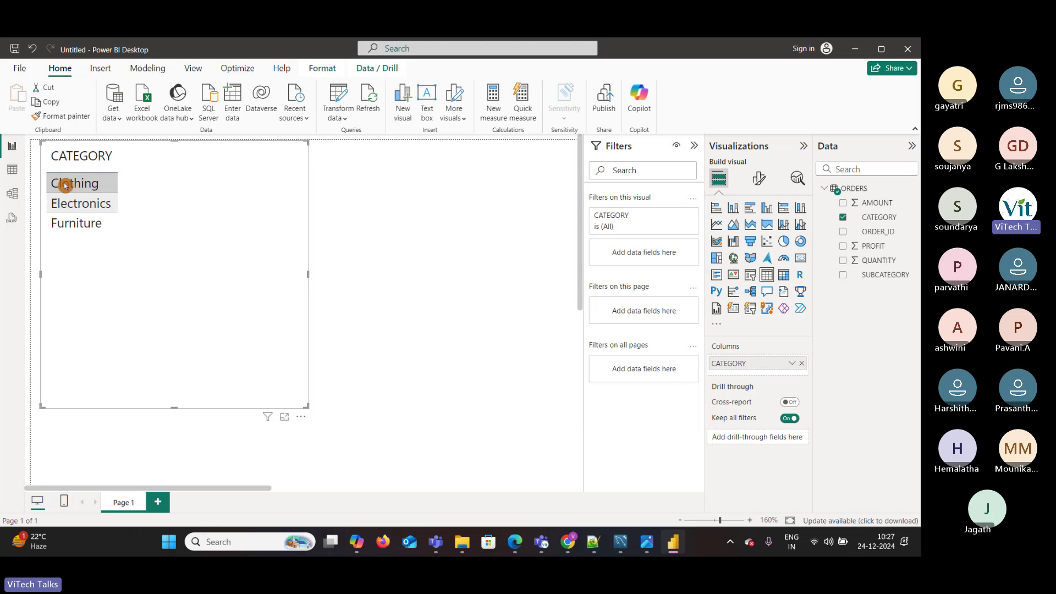
{"action": "left_click", "coordinate": [81, 205]}
{"action": "left_click", "coordinate": [76, 225]}
{"action": "left_click", "coordinate": [77, 184]}
{"action": "left_click", "coordinate": [77, 184]}
{"action": "mouse_move", "coordinate": [515, 534]}
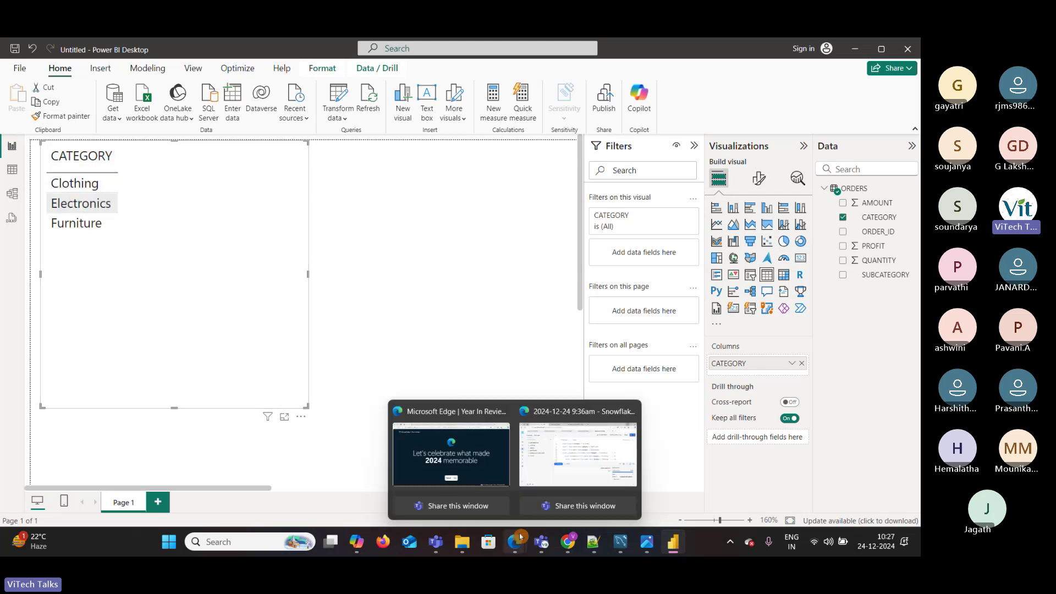
{"action": "left_click", "coordinate": [548, 465]}
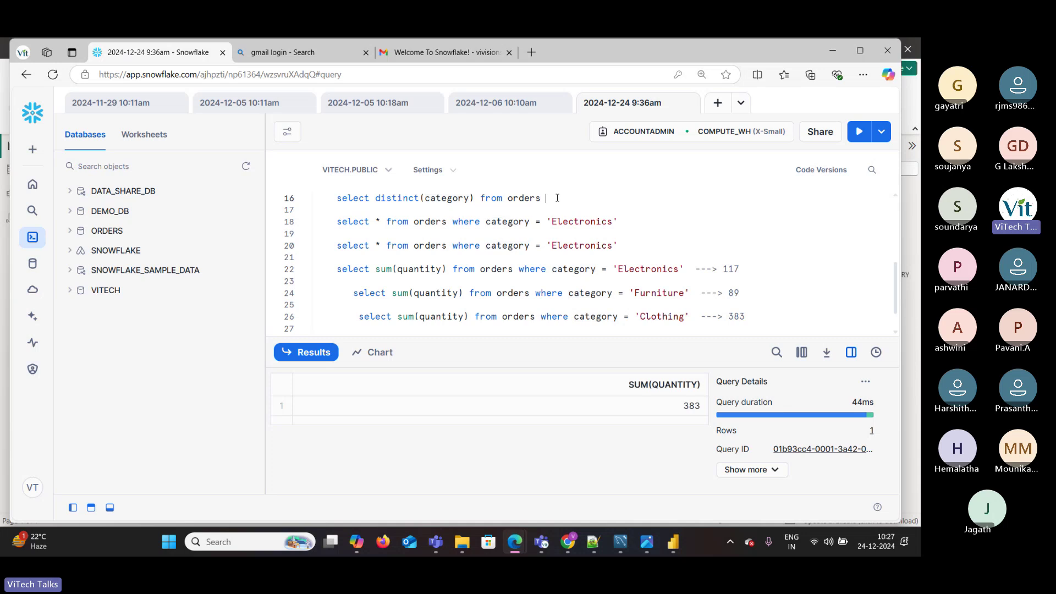
- Rerun the distinct category query (Clothing, Furniture, Electronics), then return to Power BI's CATEGORY table
{"action": "left_click_drag", "start_coordinate": [559, 198], "coordinate": [318, 249]}
{"action": "key", "text": "ctrl+Return"}
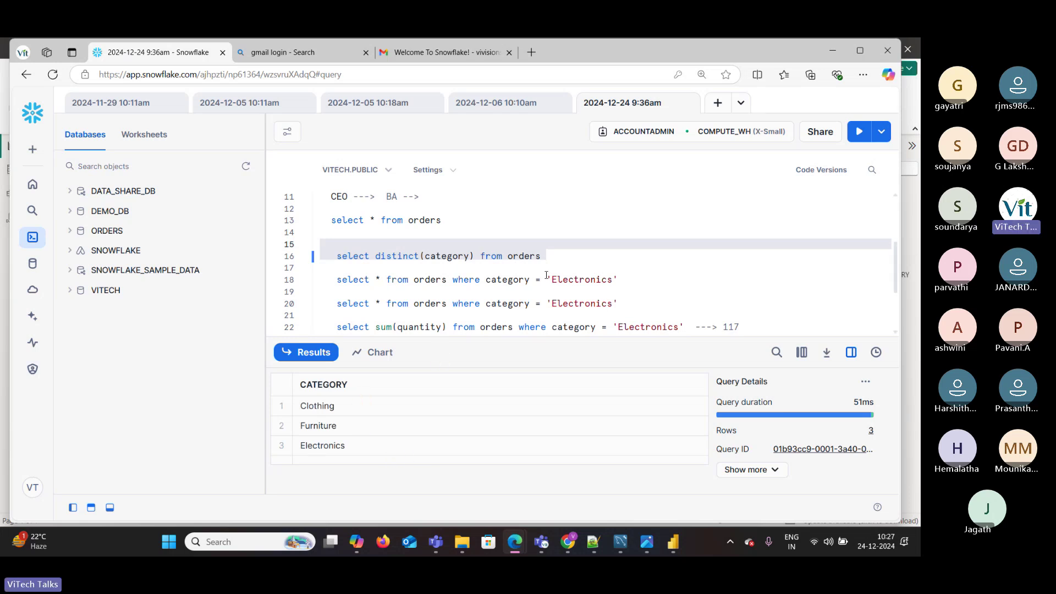
{"action": "scroll", "coordinate": [546, 275], "scroll_direction": "down", "scroll_amount": 2}
{"action": "scroll", "coordinate": [547, 275], "scroll_direction": "up", "scroll_amount": 2}
{"action": "left_click_drag", "start_coordinate": [550, 257], "coordinate": [326, 257]}
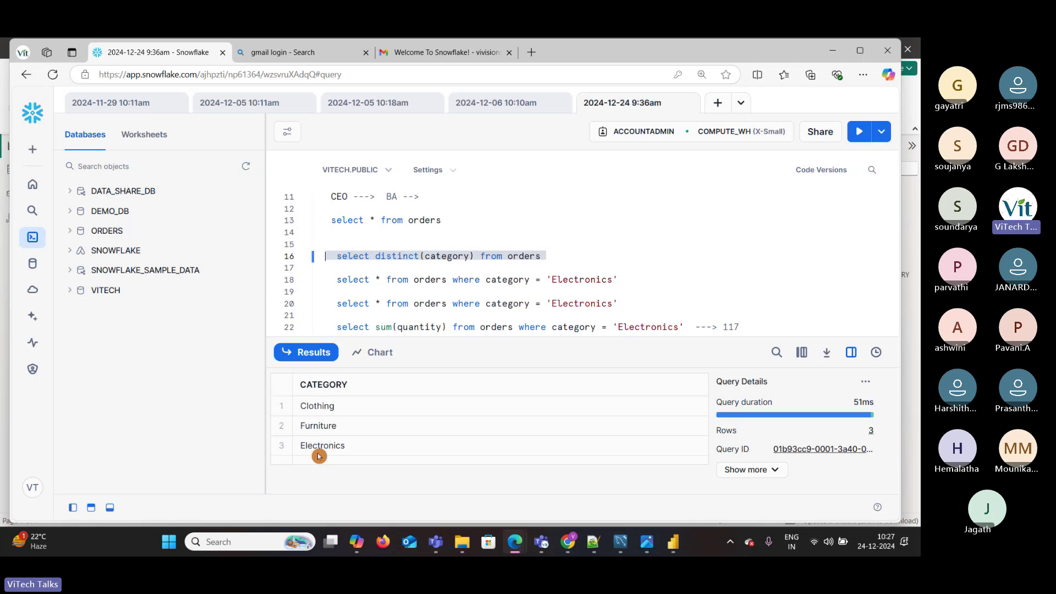
{"action": "left_click", "coordinate": [833, 50]}
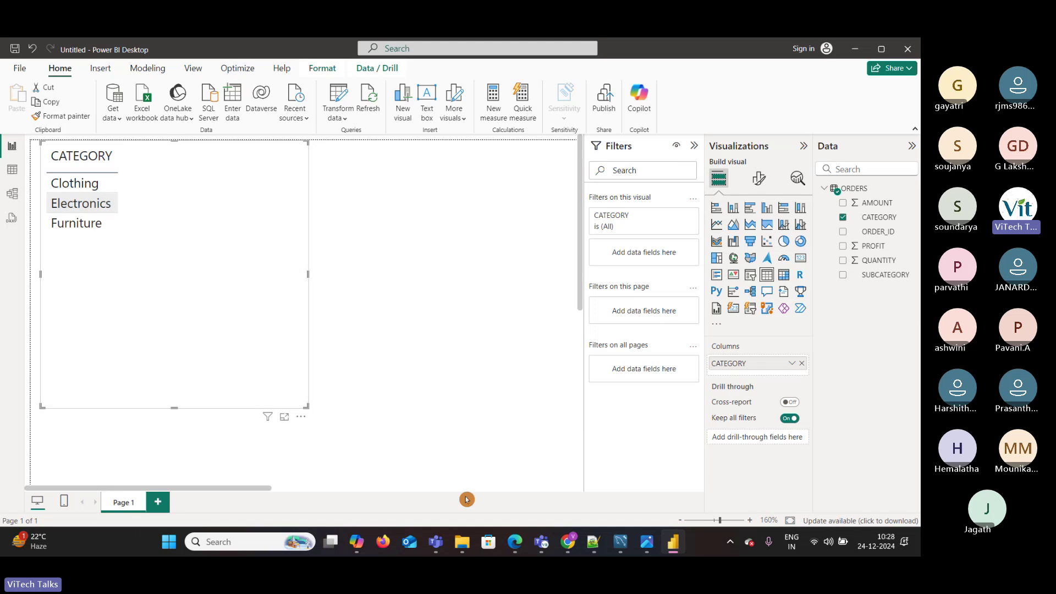
- Reselect the distinct category query on line 16 in Snowflake, then minimize the browser
{"action": "mouse_move", "coordinate": [515, 542]}
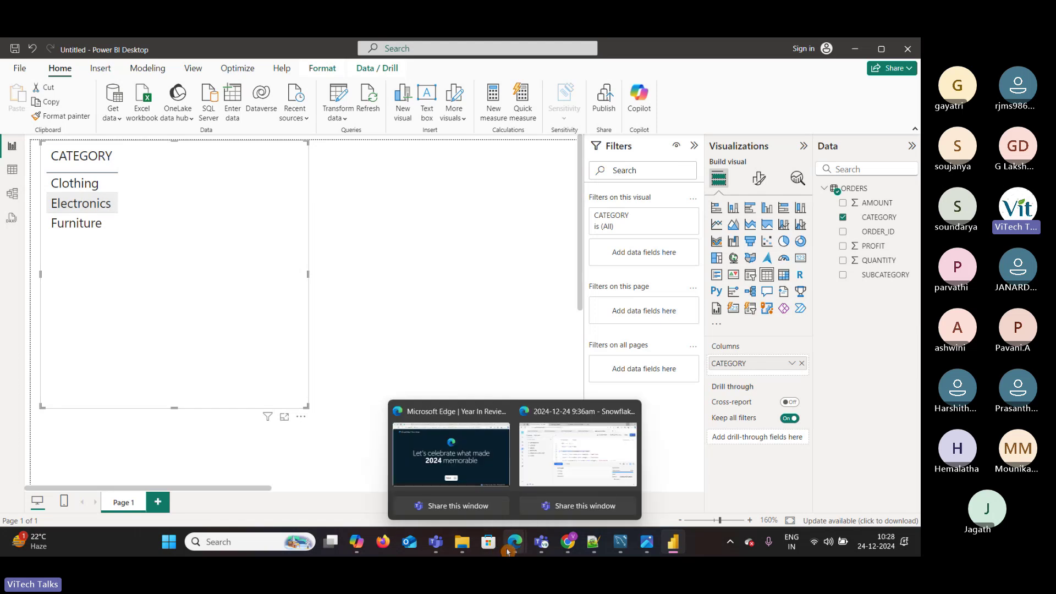
{"action": "left_click", "coordinate": [574, 457]}
{"action": "left_click", "coordinate": [562, 258]}
{"action": "left_click_drag", "start_coordinate": [562, 258], "coordinate": [313, 262]}
{"action": "left_click_drag", "start_coordinate": [556, 257], "coordinate": [338, 259]}
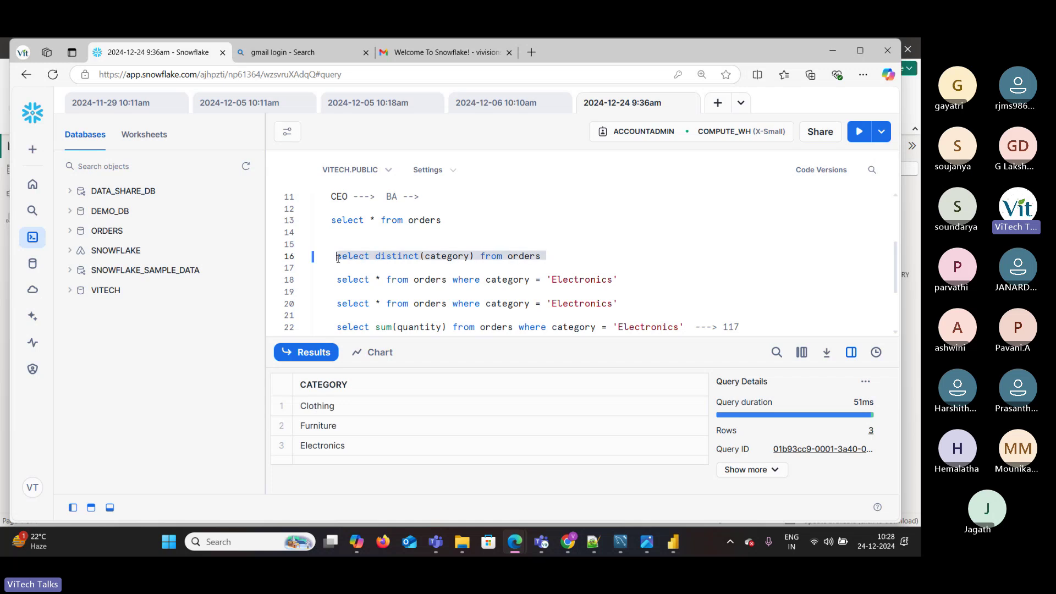
{"action": "left_click", "coordinate": [833, 50]}
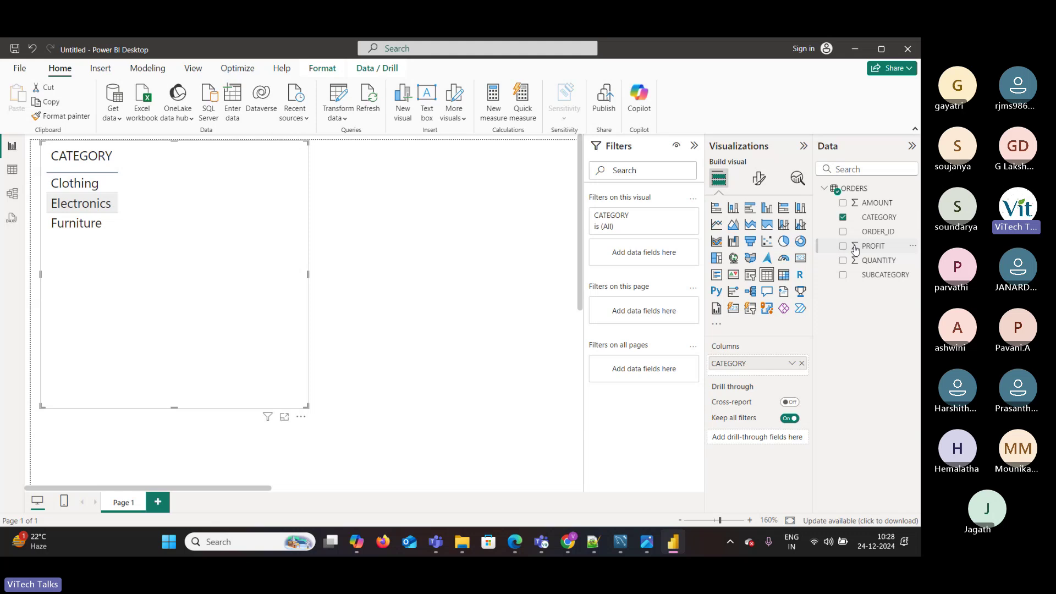
- Return to the Snowflake worksheet and place the cursor in the SQL editor near line 18
{"action": "left_click", "coordinate": [882, 295]}
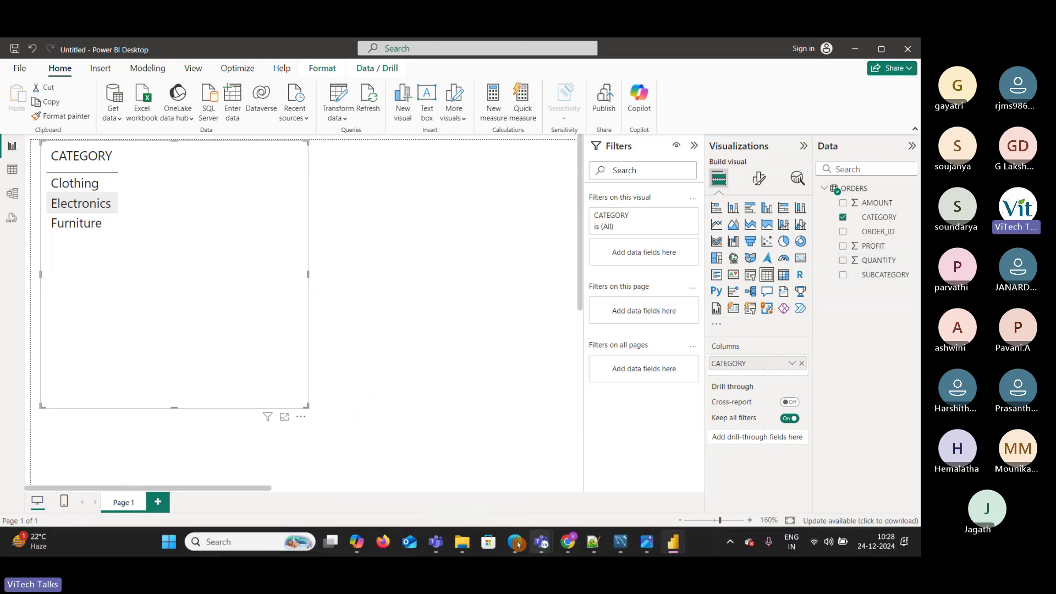
{"action": "mouse_move", "coordinate": [515, 542]}
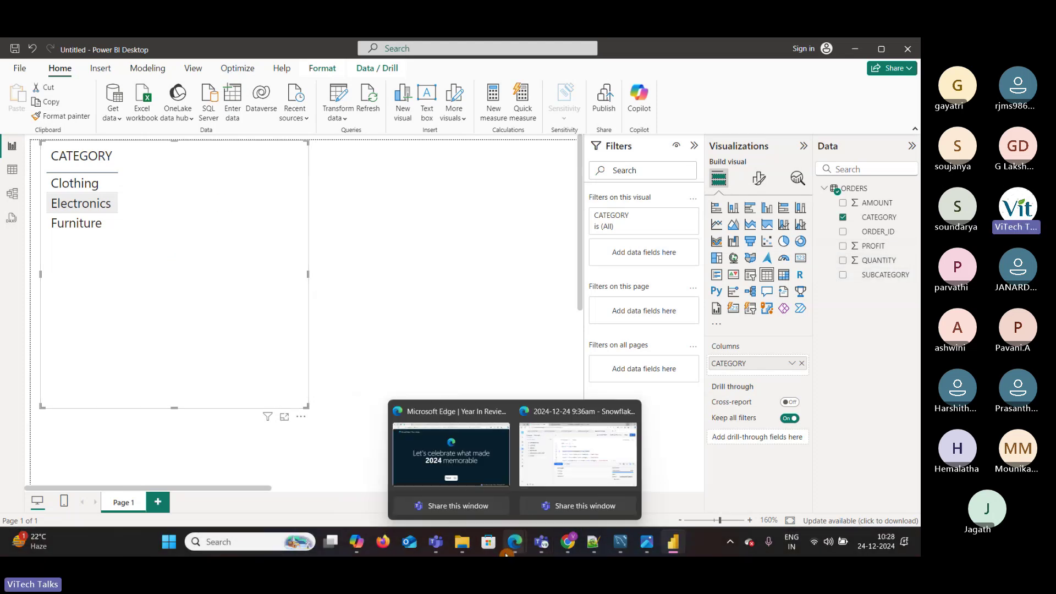
{"action": "left_click", "coordinate": [573, 467]}
{"action": "left_click", "coordinate": [660, 284]}
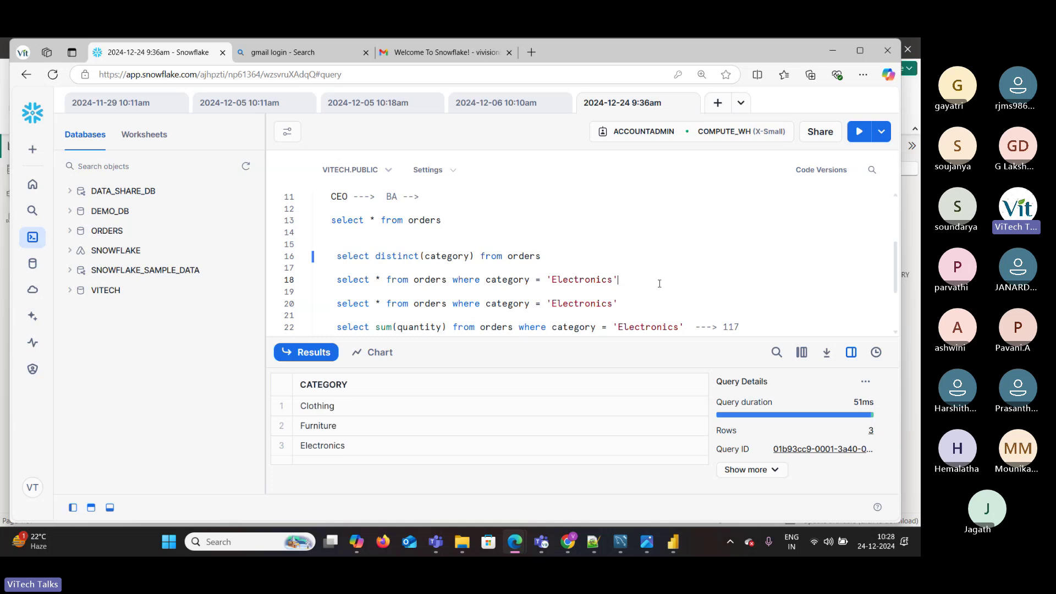
- Select the three per-category quantity sum queries on lines 22–26
{"action": "scroll", "coordinate": [336, 238], "scroll_direction": "down", "scroll_amount": 2}
{"action": "left_click_drag", "start_coordinate": [339, 235], "coordinate": [740, 232]}
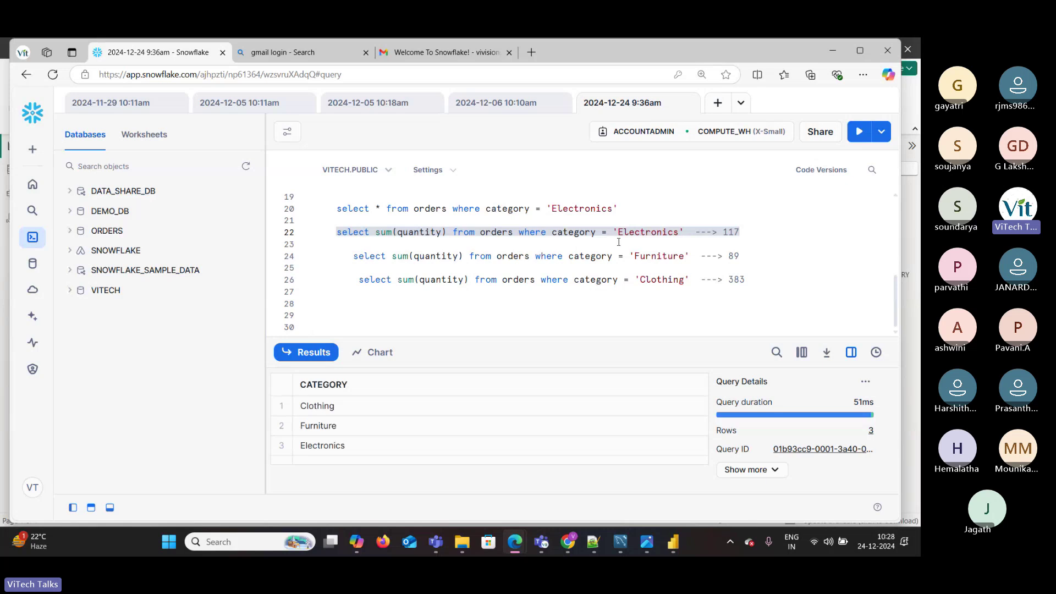
{"action": "left_click", "coordinate": [734, 297]}
{"action": "left_click_drag", "start_coordinate": [753, 282], "coordinate": [330, 228]}
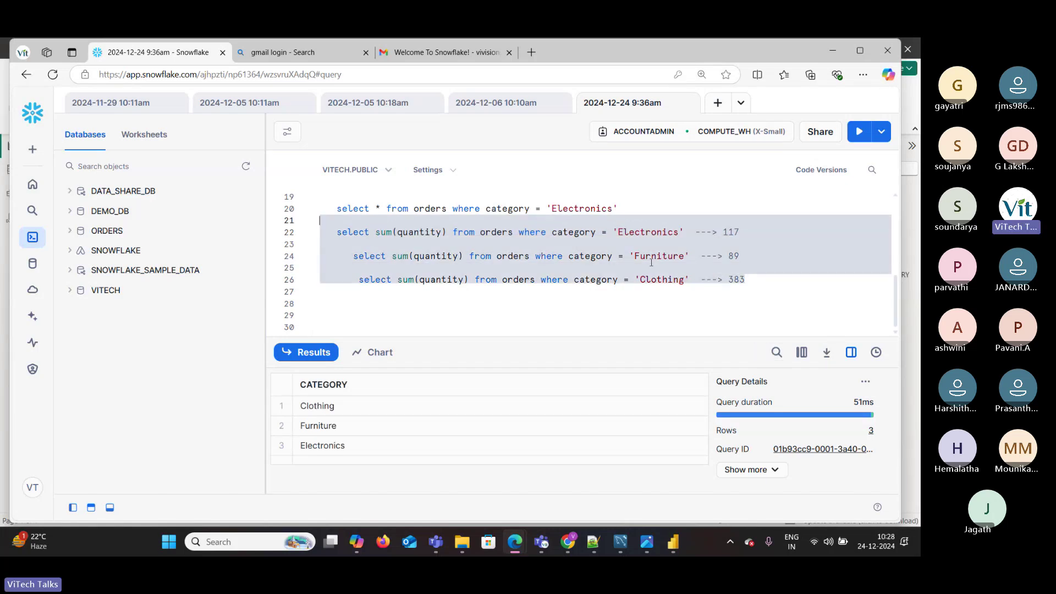
- Add the note '100 types -->' on line 28, then switch back to Power BI
{"action": "left_click", "coordinate": [388, 304]}
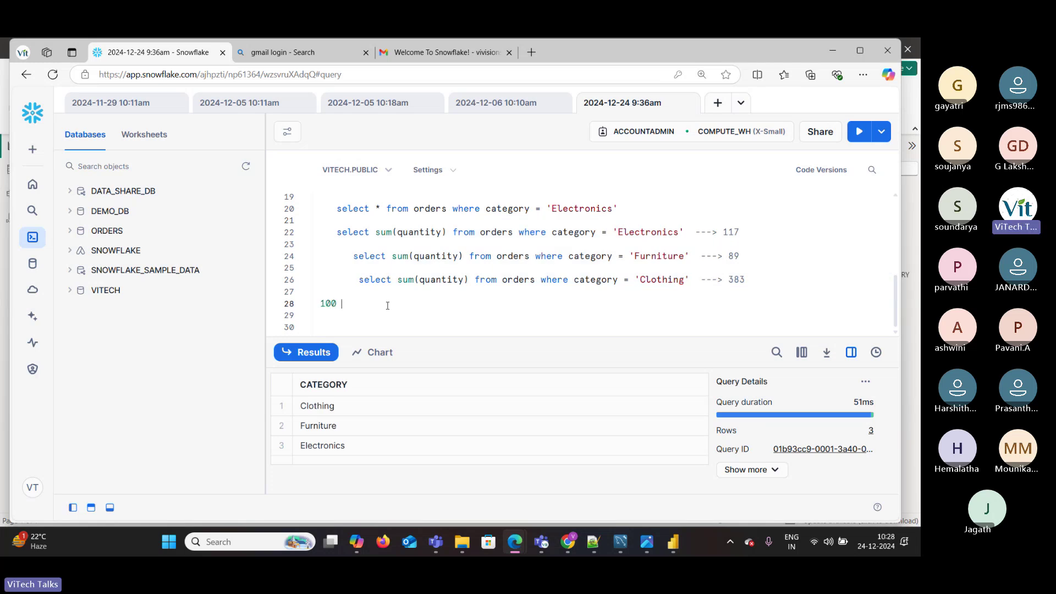
{"action": "type", "text": "types -->"}
{"action": "left_click_drag", "start_coordinate": [753, 279], "coordinate": [342, 232]}
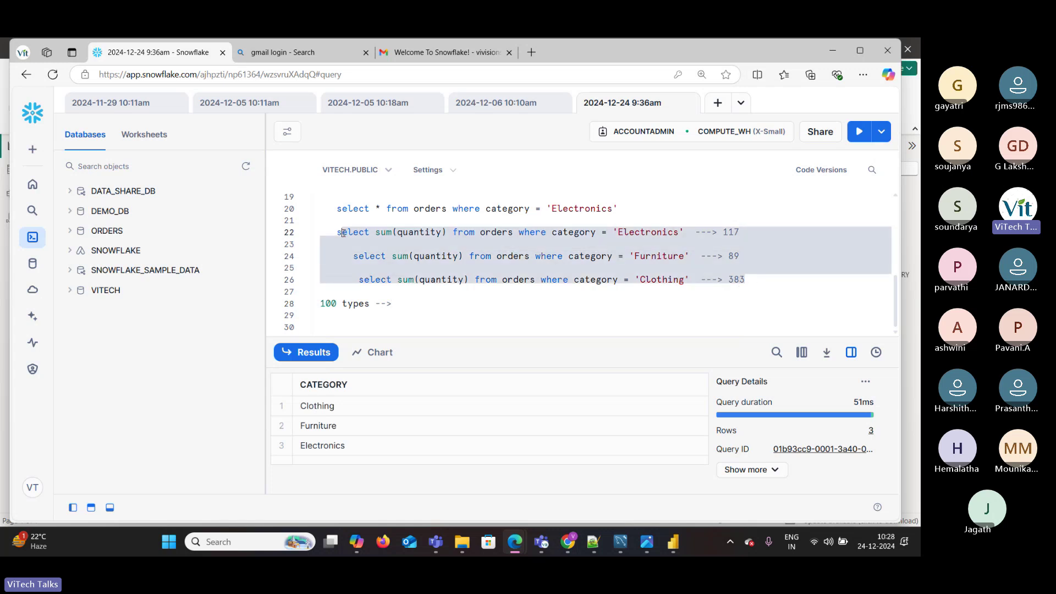
{"action": "double_click", "coordinate": [328, 303]}
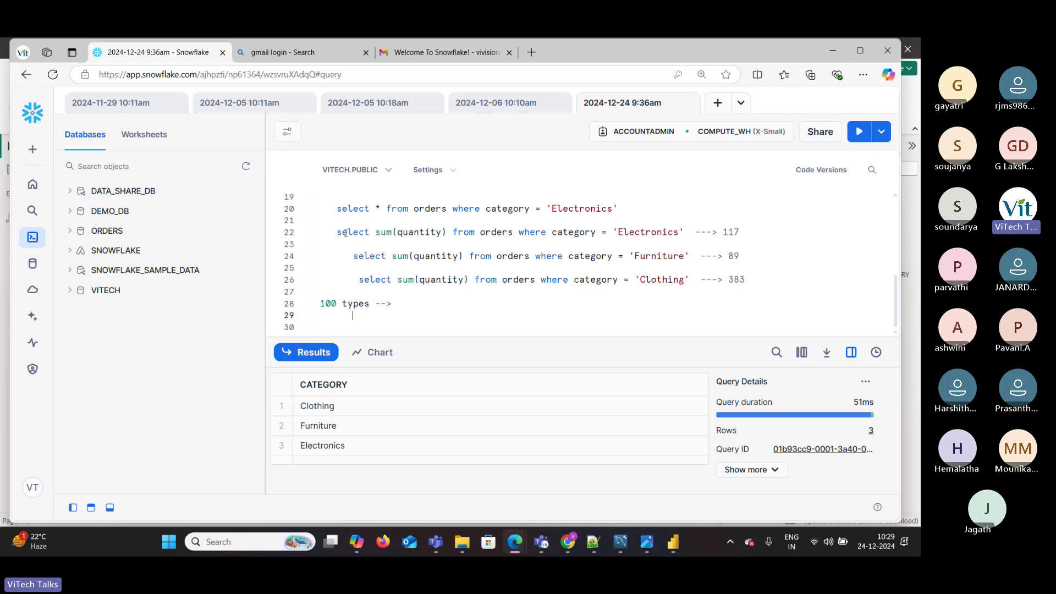
{"action": "left_click_drag", "start_coordinate": [345, 233], "coordinate": [825, 292]}
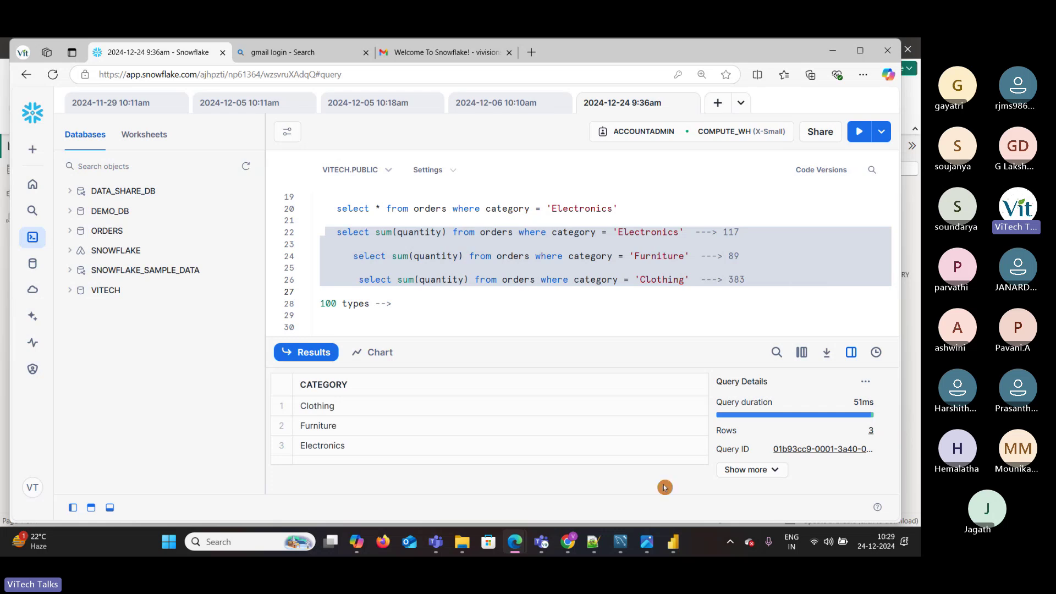
{"action": "mouse_move", "coordinate": [672, 542]}
{"action": "left_click", "coordinate": [632, 465]}
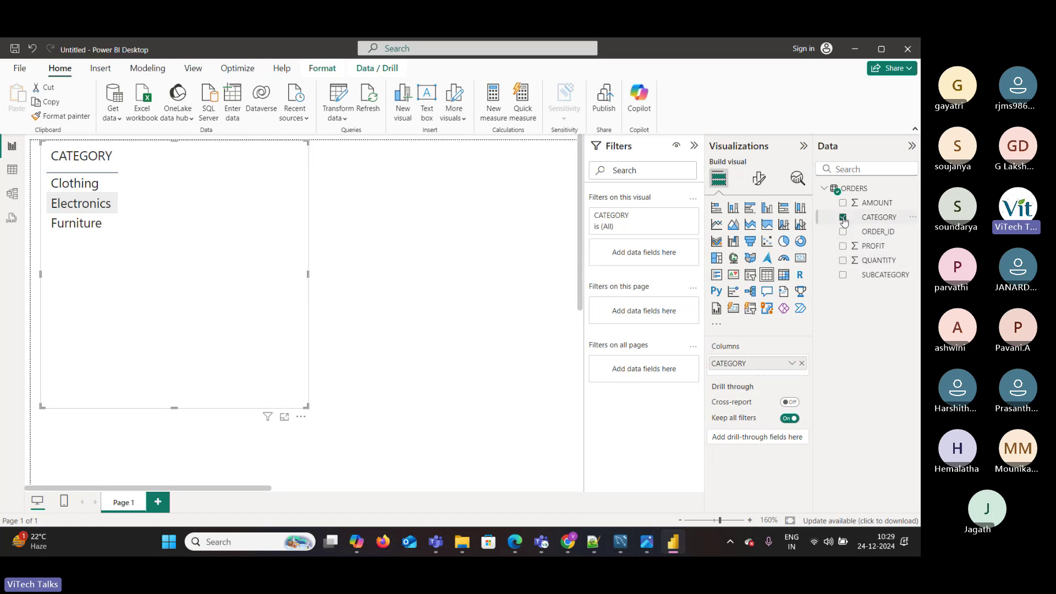
- Add Sum of QUANTITY to the table: Clothing 383, Electronics 117, Furniture 89, total 589
{"action": "left_click", "coordinate": [843, 261]}
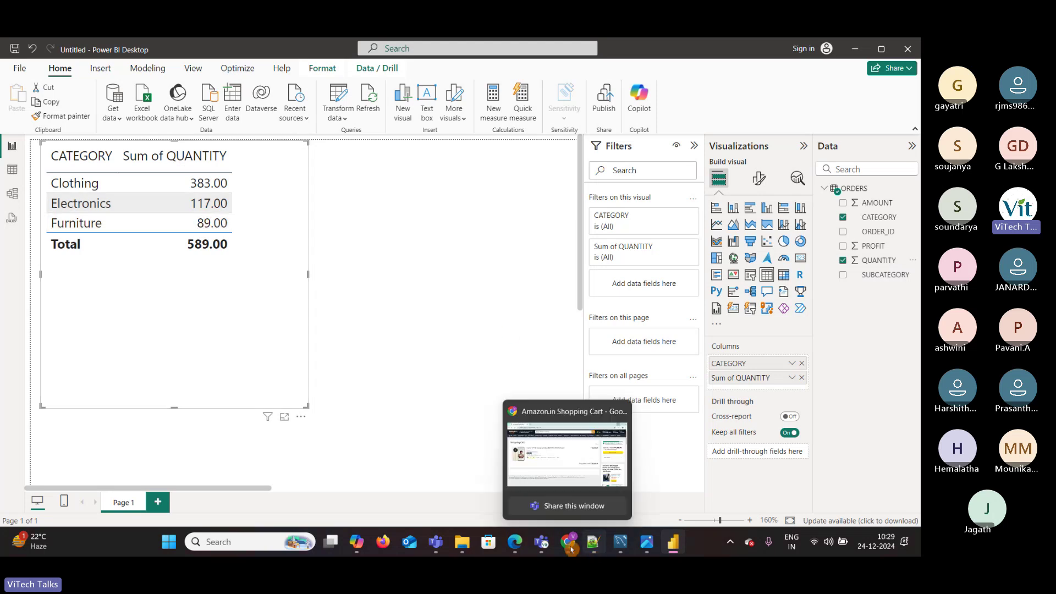
{"action": "mouse_move", "coordinate": [515, 542]}
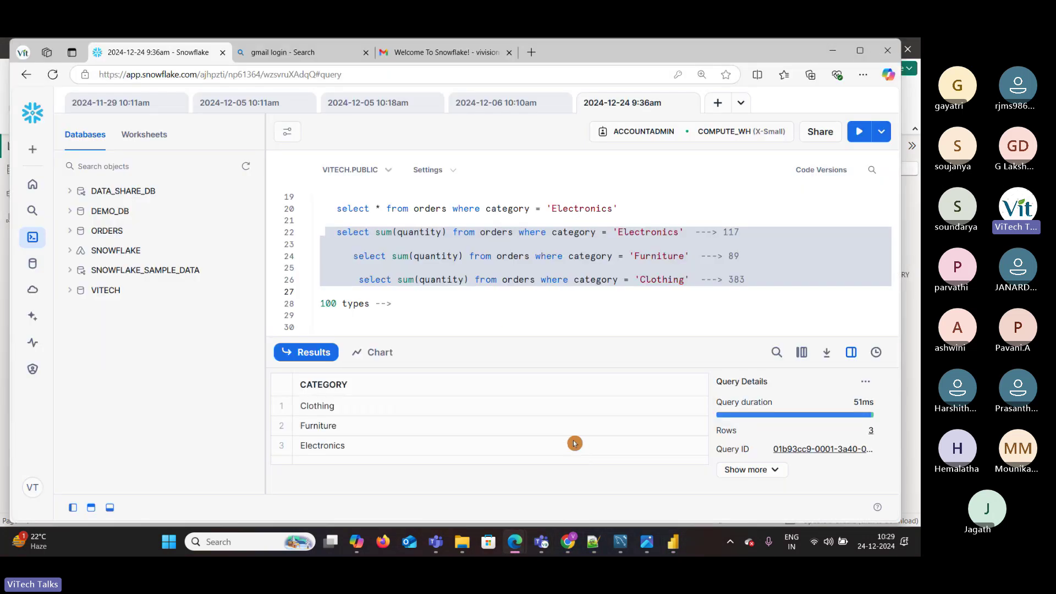
{"action": "left_click", "coordinate": [576, 446]}
{"action": "left_click", "coordinate": [754, 222]}
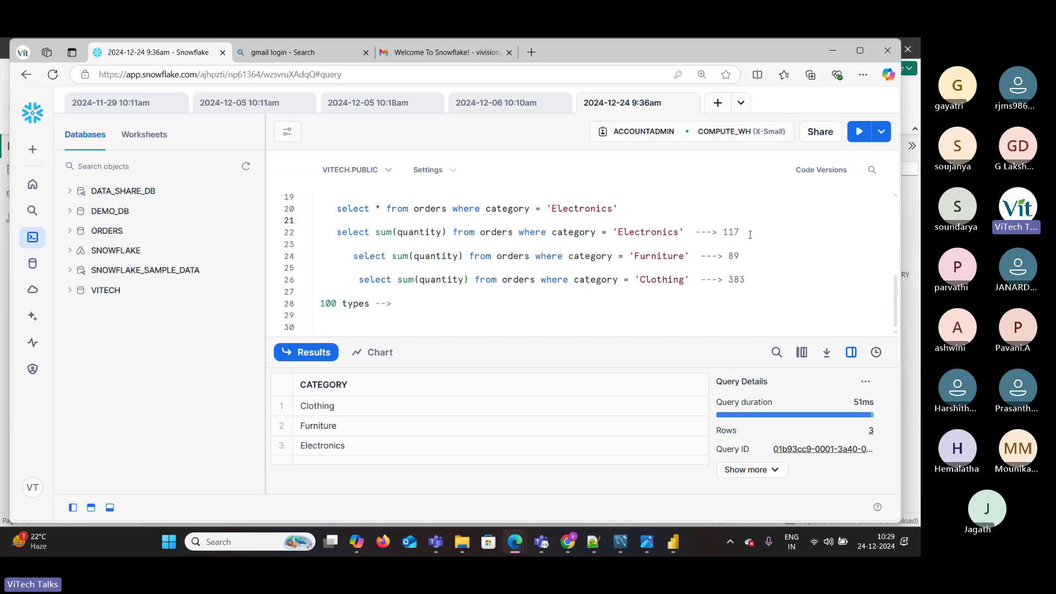
{"action": "key", "text": "alt+Tab"}
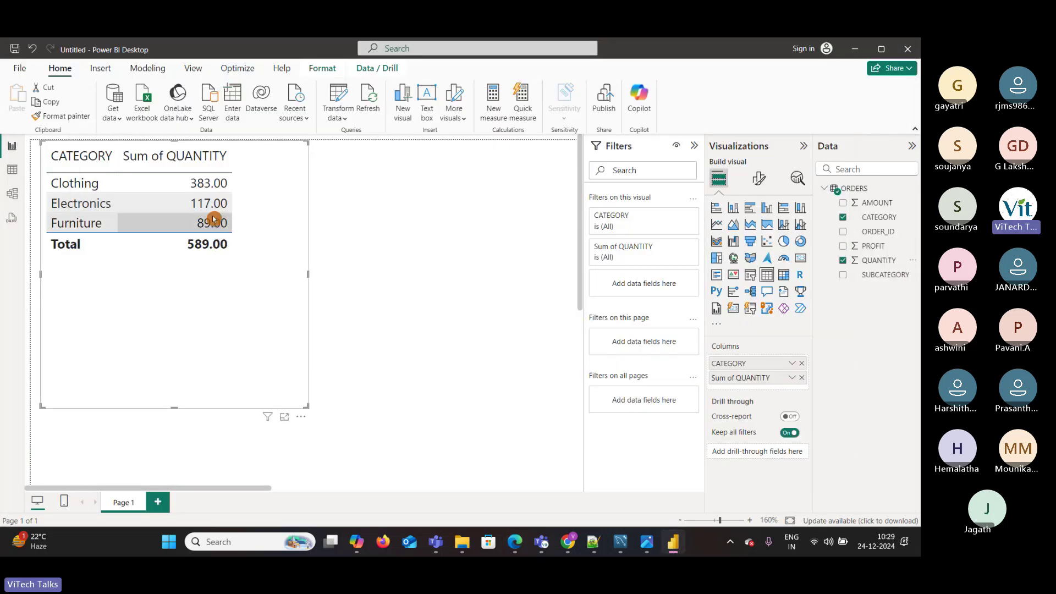
{"action": "key", "text": "alt+Tab"}
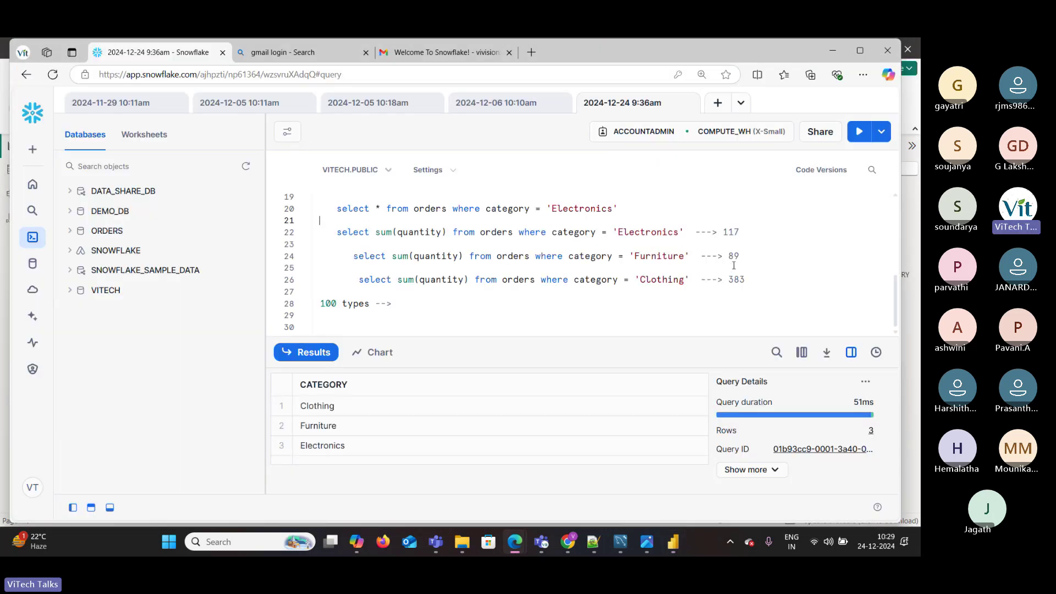
{"action": "key", "text": "alt+Tab"}
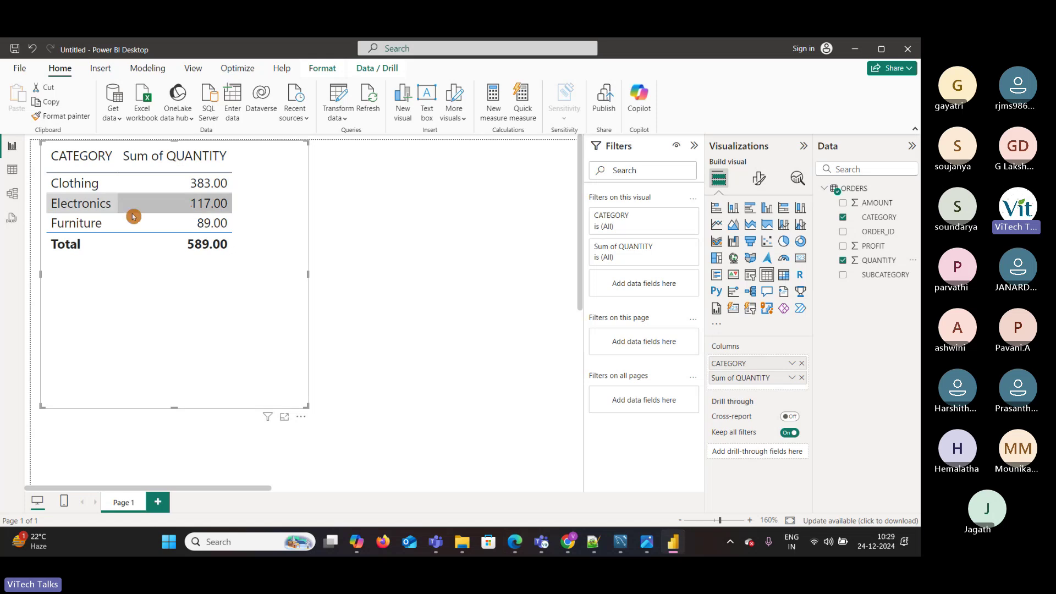
{"action": "key", "text": "alt+Tab"}
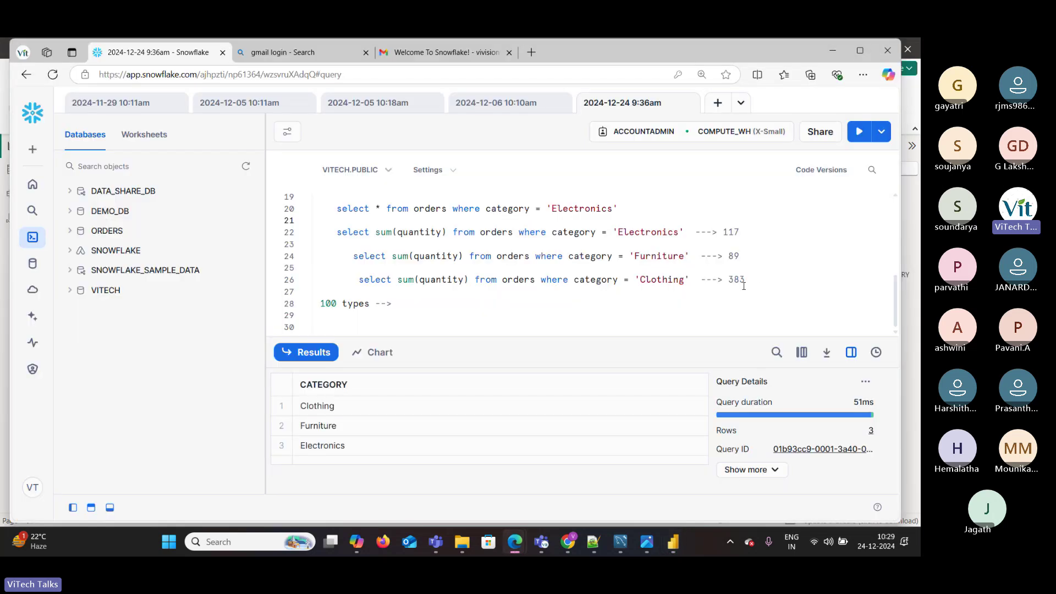
{"action": "key", "text": "alt+Tab"}
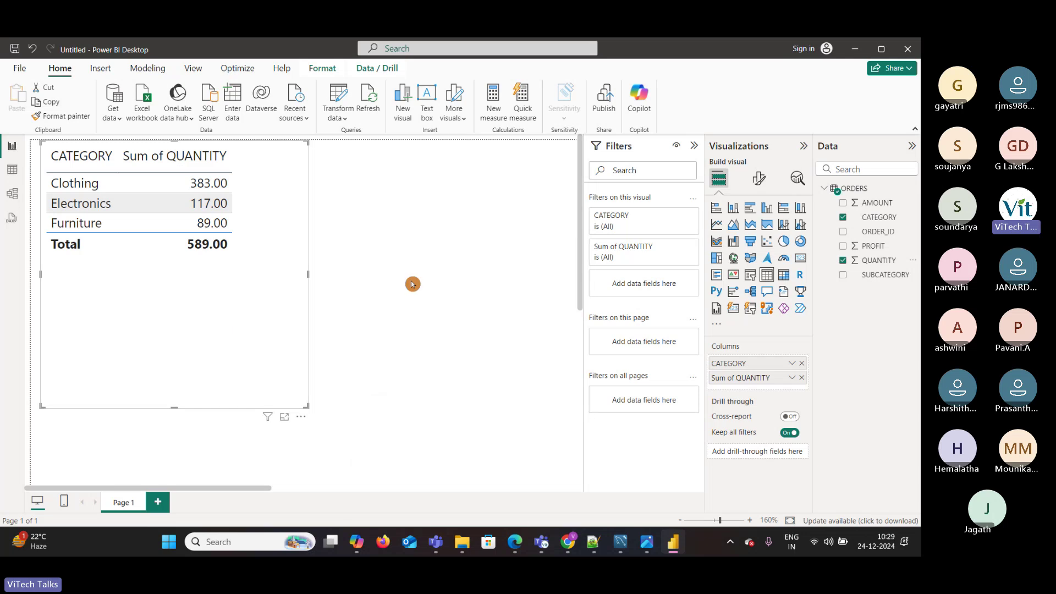
{"action": "mouse_move", "coordinate": [521, 547]}
{"action": "left_click", "coordinate": [572, 446]}
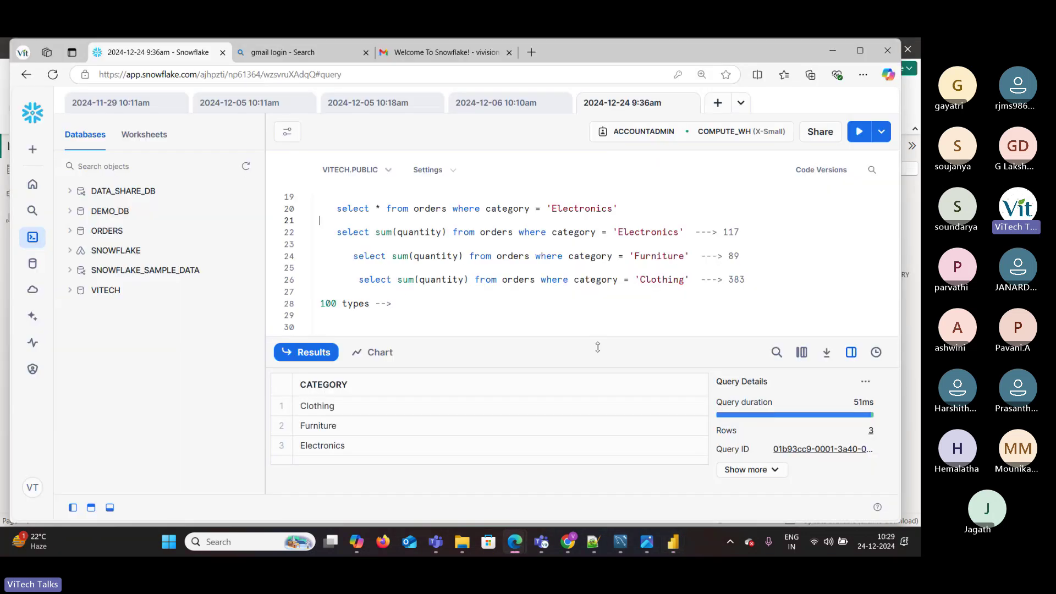
{"action": "key", "text": "alt+Tab"}
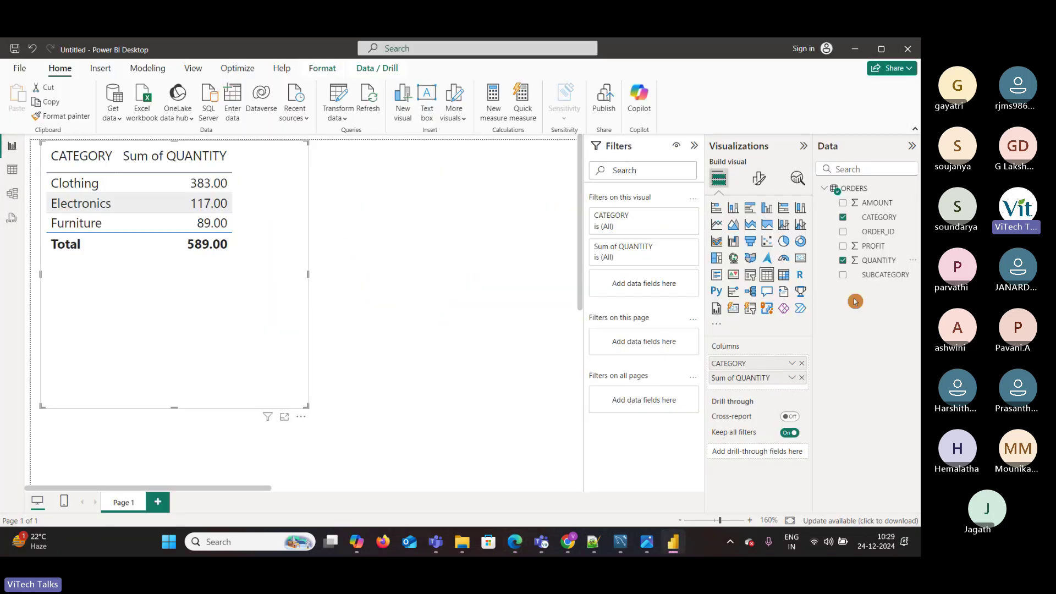
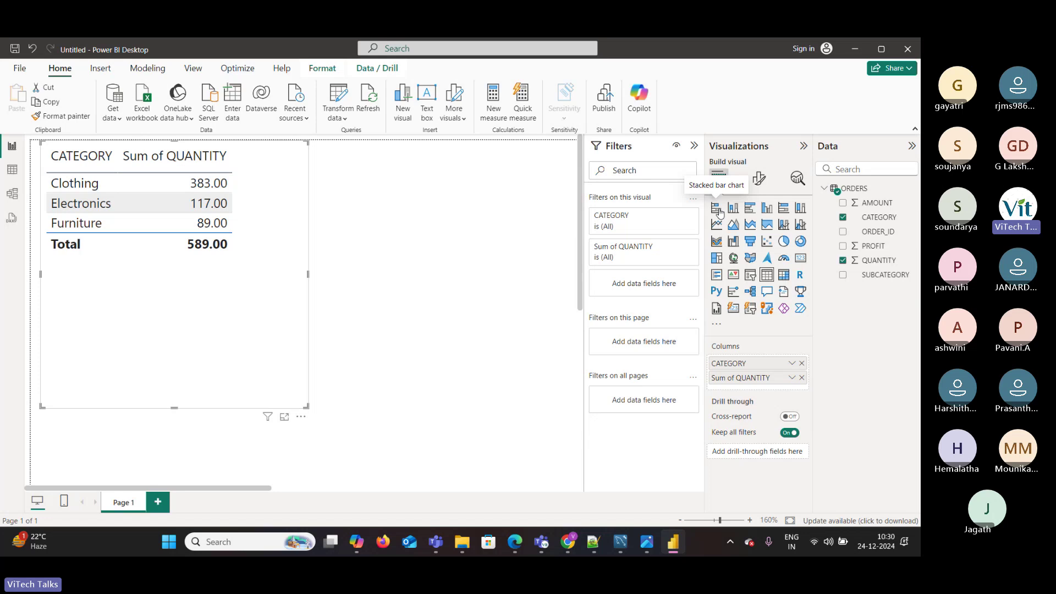
- Try bar and pie charts for Sum of QUANTITY by CATEGORY, then settle on clustered columns
{"action": "left_click", "coordinate": [717, 208]}
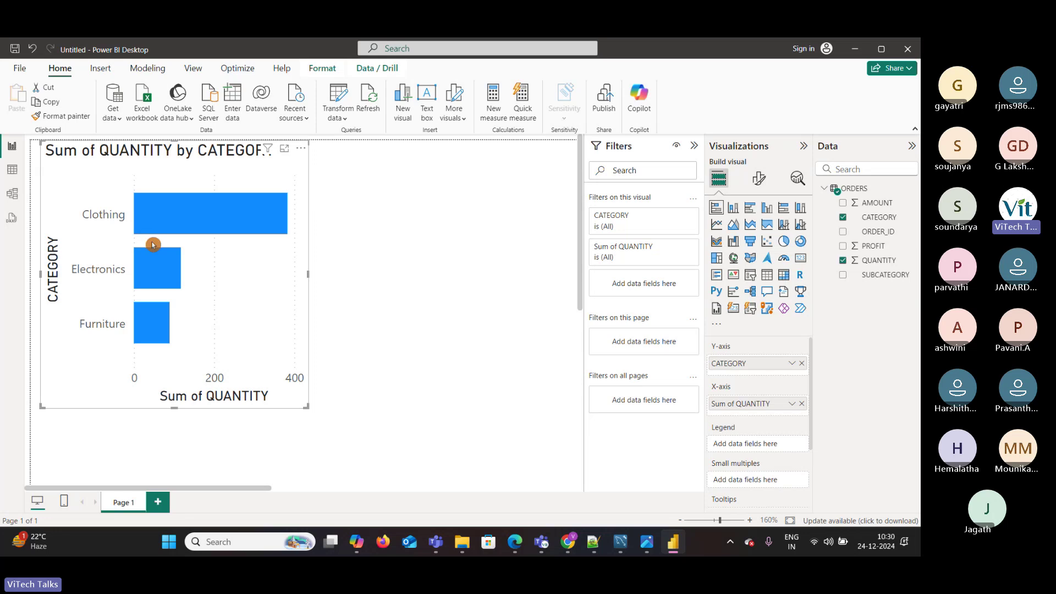
{"action": "left_click", "coordinate": [784, 246]}
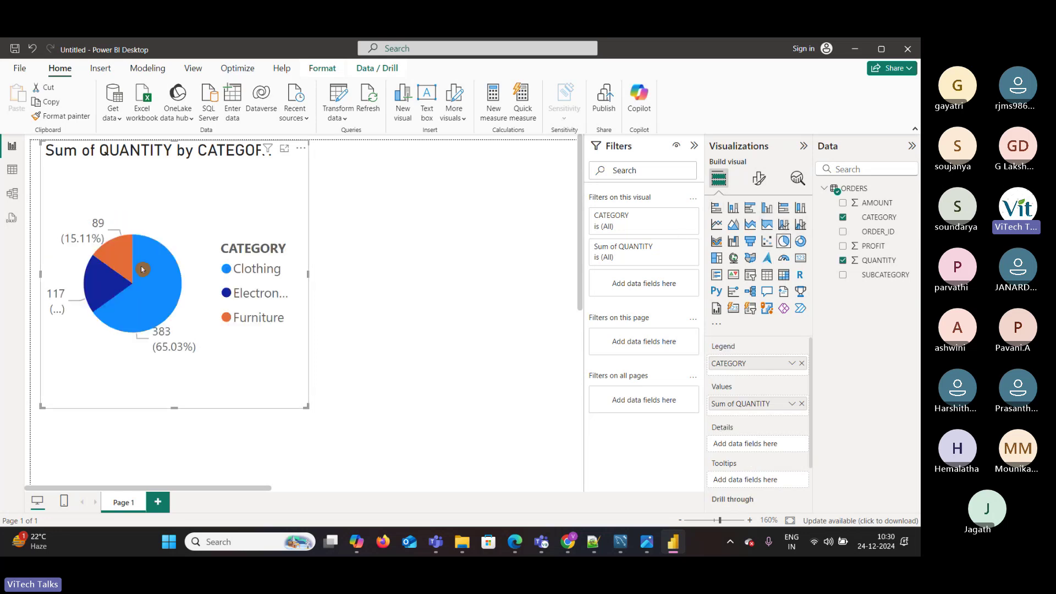
{"action": "mouse_move", "coordinate": [130, 260]}
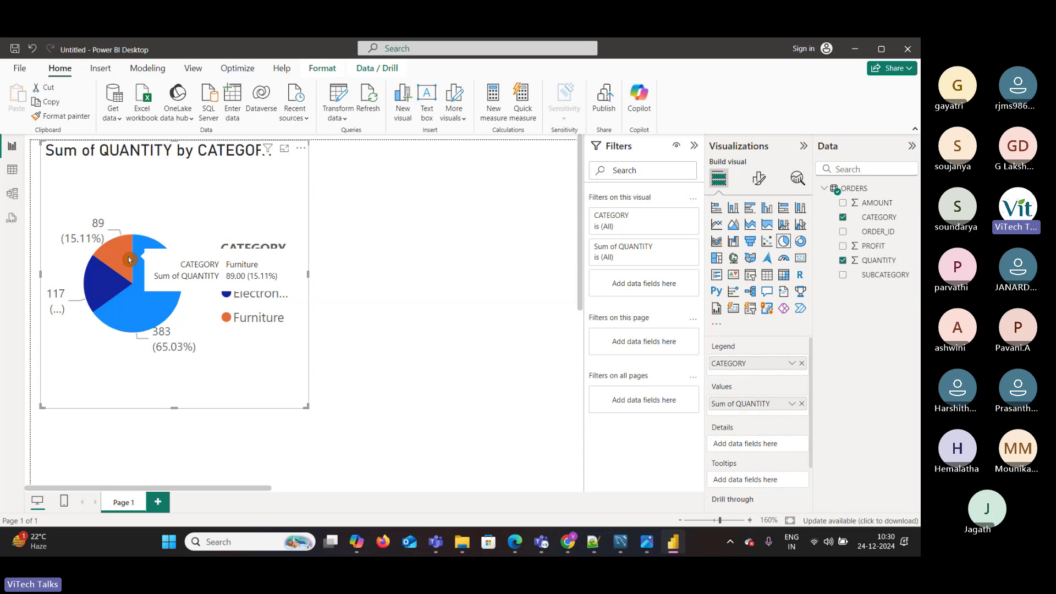
{"action": "mouse_move", "coordinate": [144, 311]}
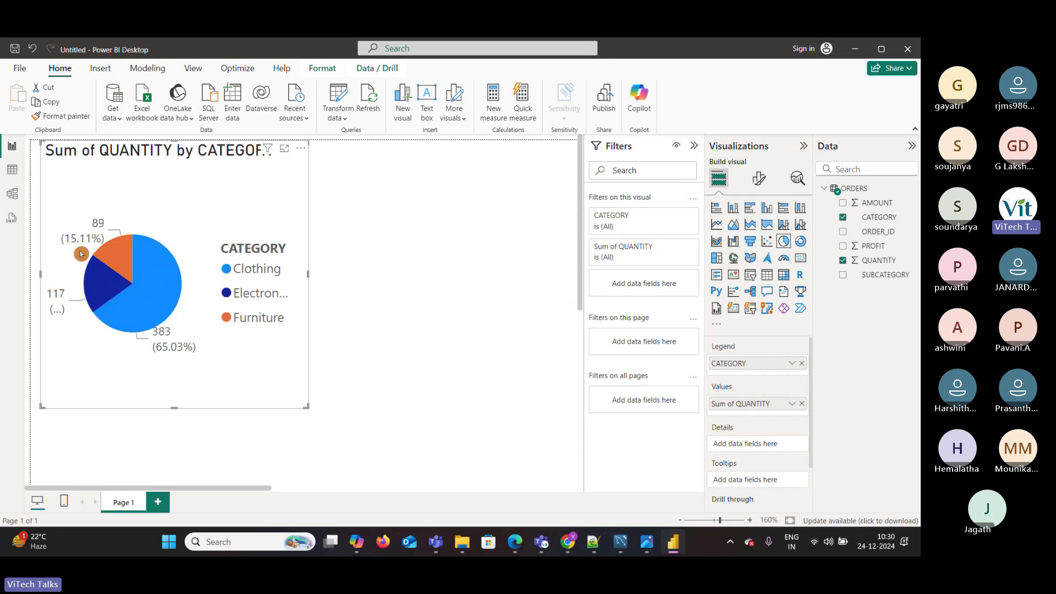
{"action": "left_click", "coordinate": [769, 213]}
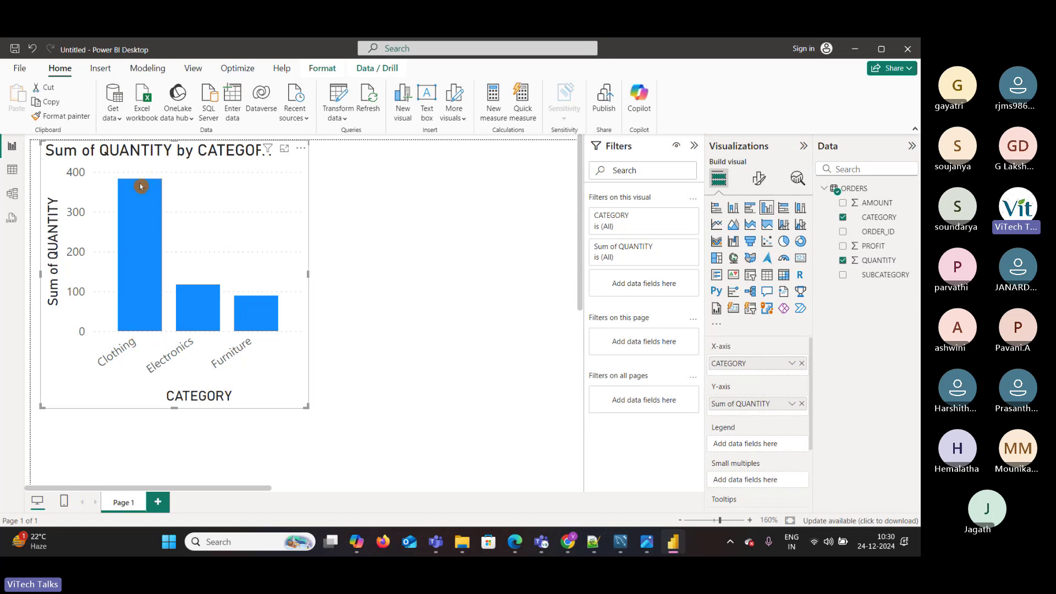
{"action": "mouse_move", "coordinate": [141, 187]}
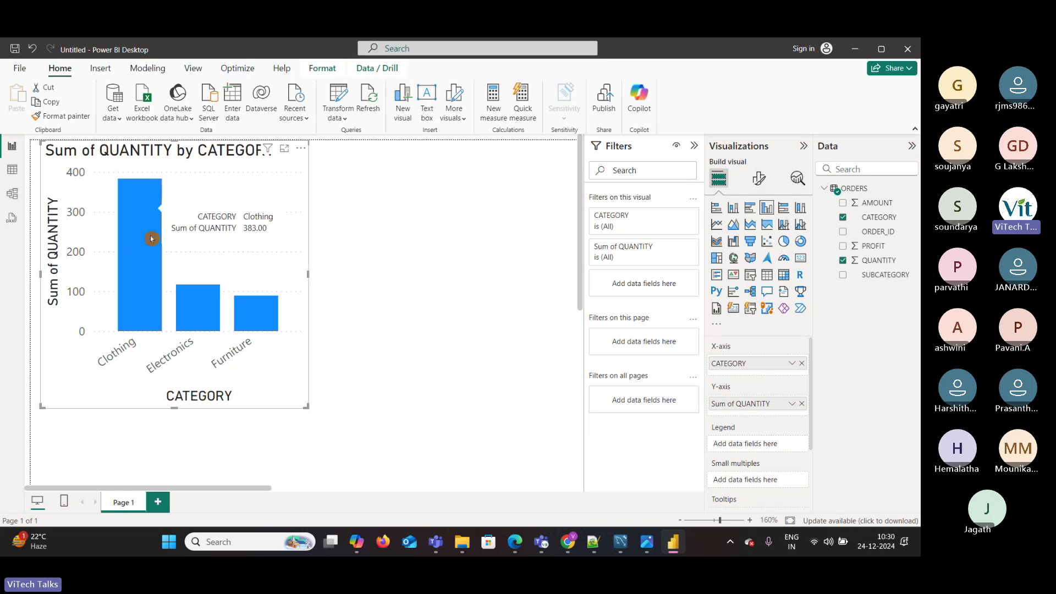
{"action": "mouse_move", "coordinate": [183, 301]}
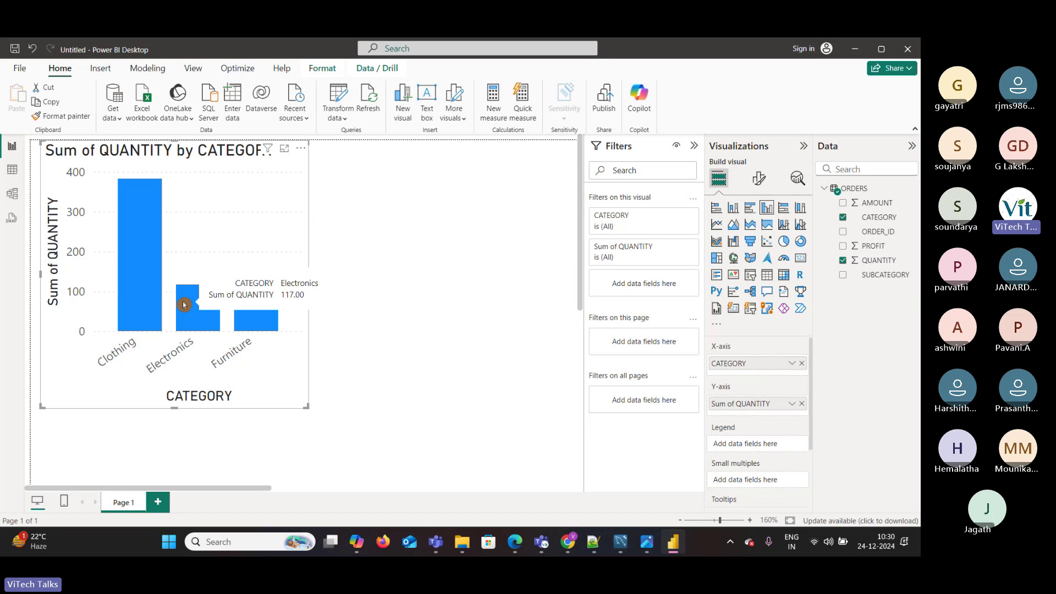
{"action": "mouse_move", "coordinate": [256, 308]}
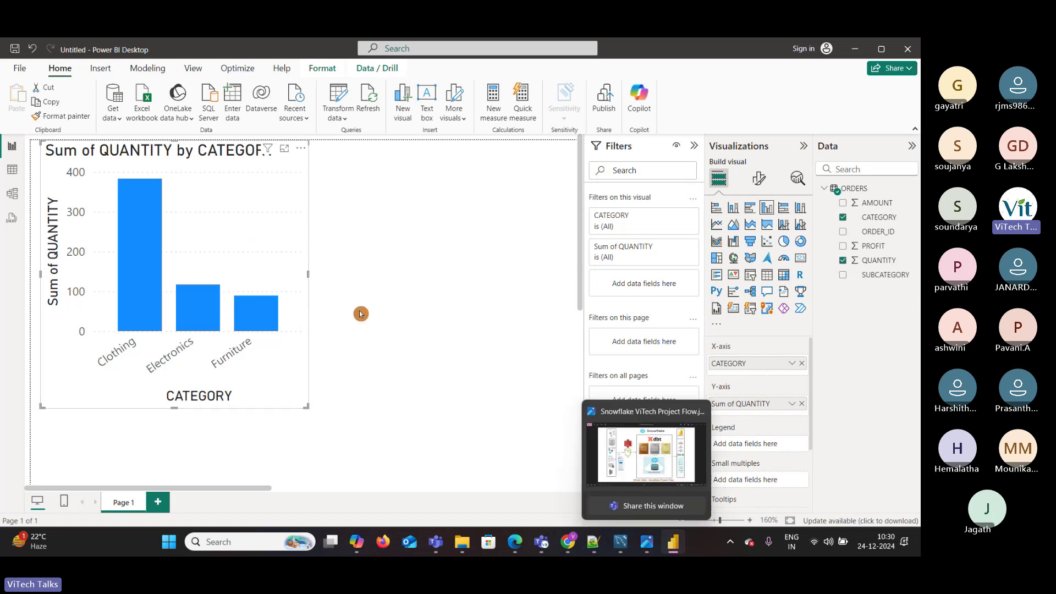
- Bring up the Snowflake window and minimize it to get back to the report
{"action": "mouse_move", "coordinate": [514, 544]}
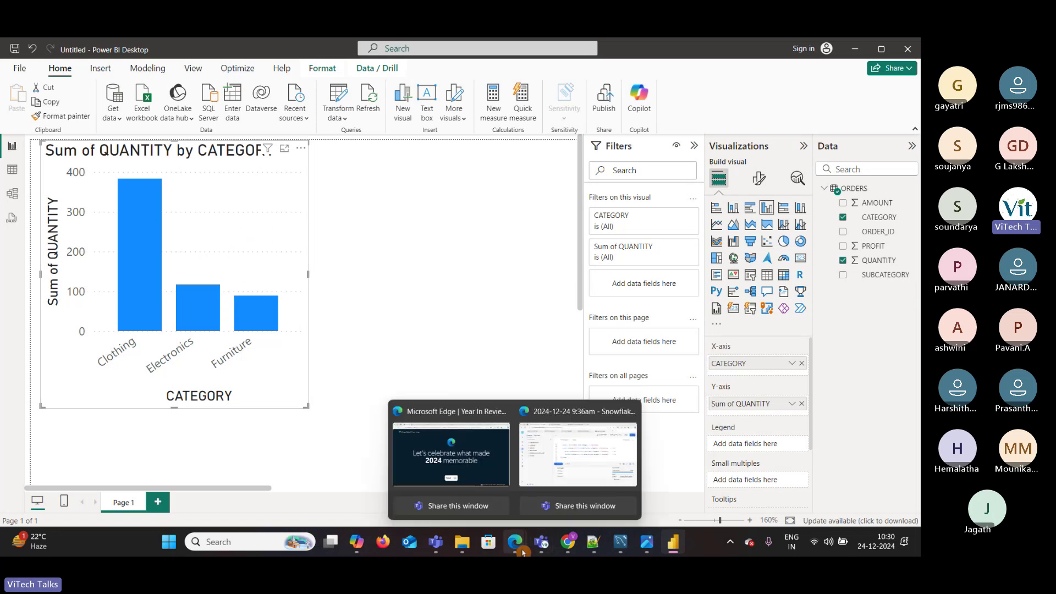
{"action": "left_click", "coordinate": [585, 450]}
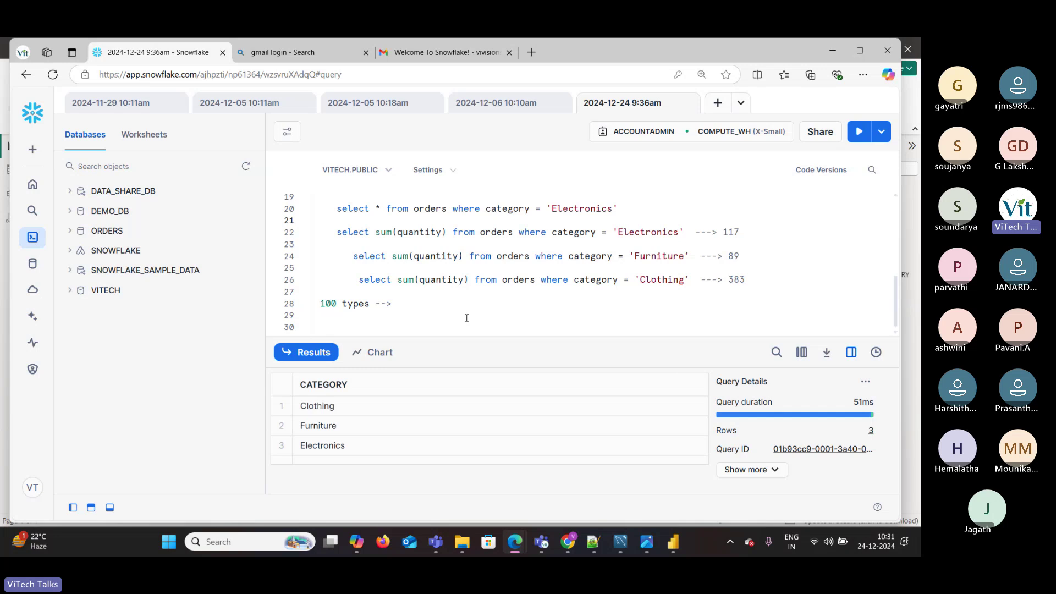
{"action": "left_click", "coordinate": [833, 50]}
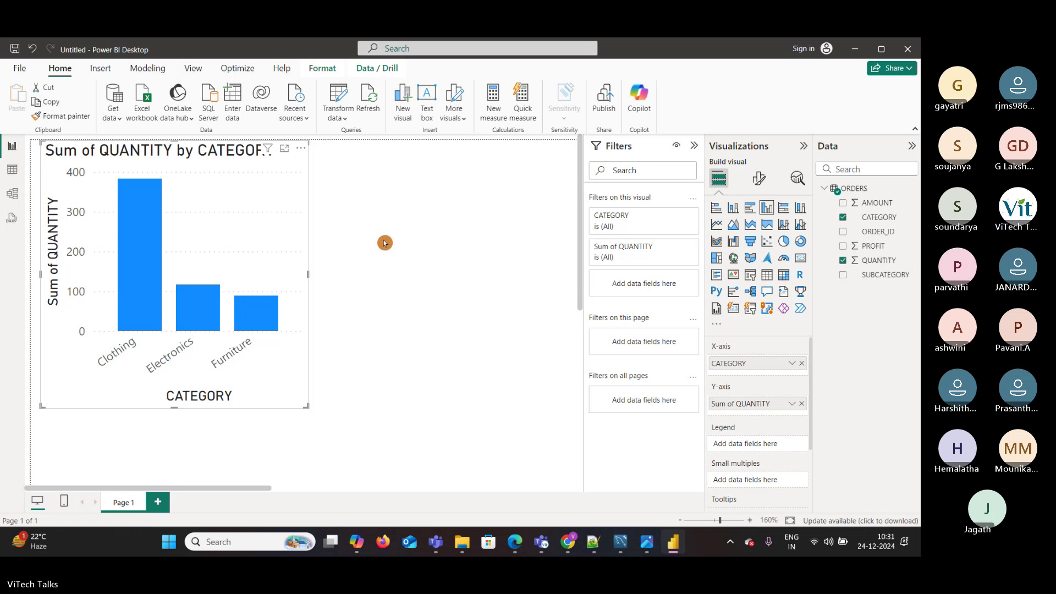
- Add an empty stacked bar chart visual and place it beside the column chart
{"action": "left_click", "coordinate": [385, 250]}
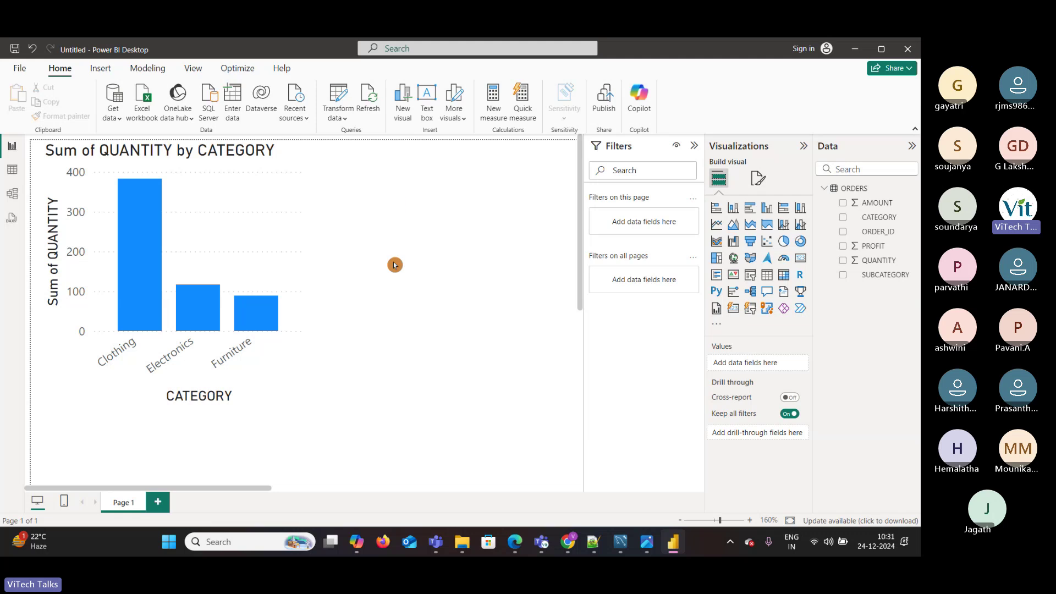
{"action": "left_click", "coordinate": [715, 209]}
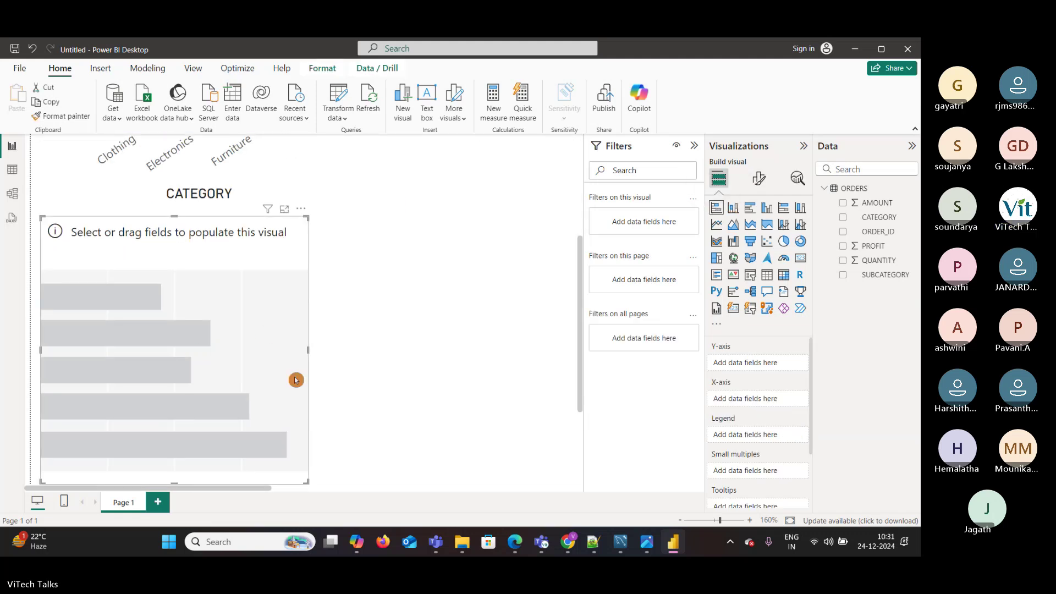
{"action": "left_click_drag", "start_coordinate": [190, 356], "coordinate": [480, 251]}
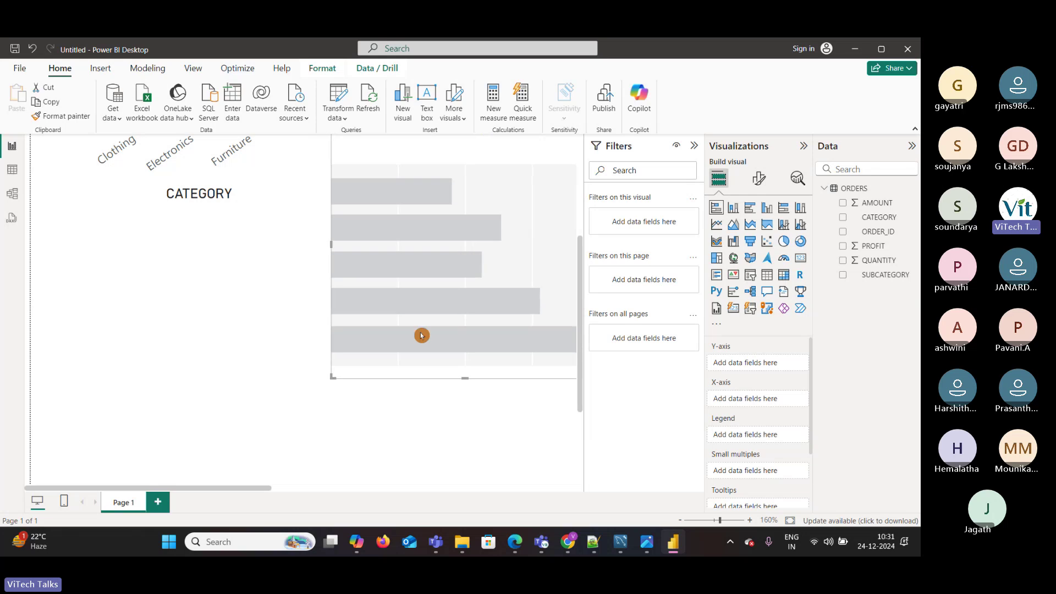
{"action": "scroll", "coordinate": [181, 328], "scroll_direction": "up", "scroll_amount": 3}
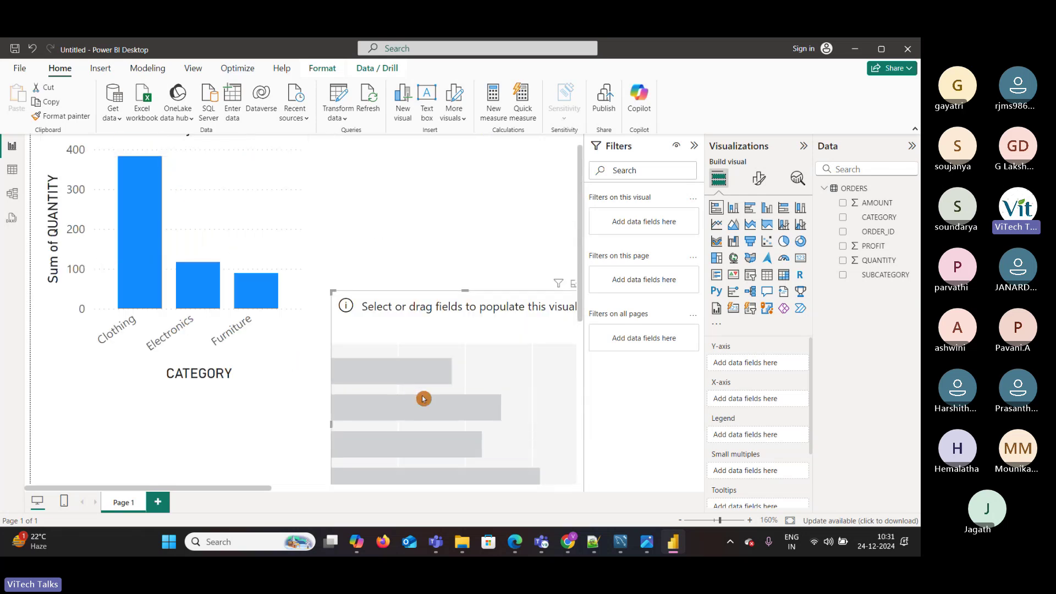
{"action": "left_click_drag", "start_coordinate": [424, 396], "coordinate": [401, 245]}
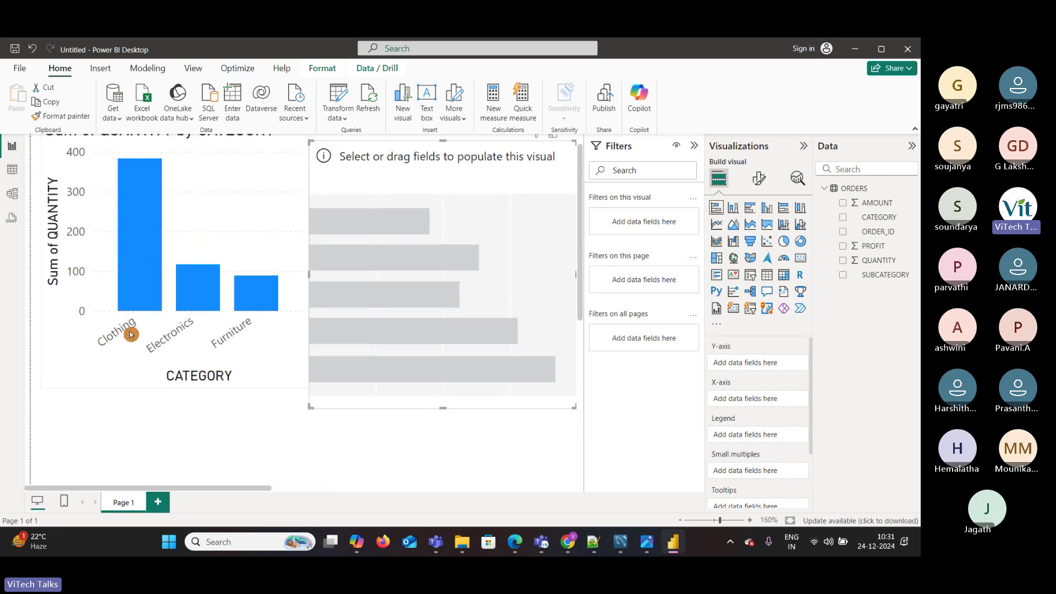
{"action": "scroll", "coordinate": [131, 334], "scroll_direction": "up", "scroll_amount": 1}
{"action": "left_click_drag", "start_coordinate": [413, 347], "coordinate": [413, 329]}
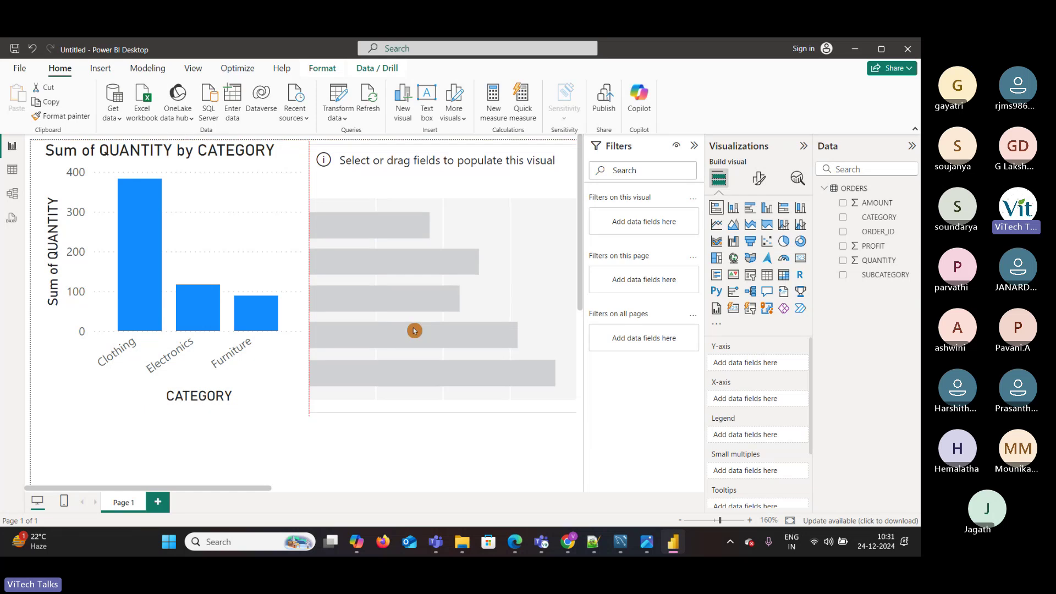
{"action": "mouse_move", "coordinate": [133, 317]}
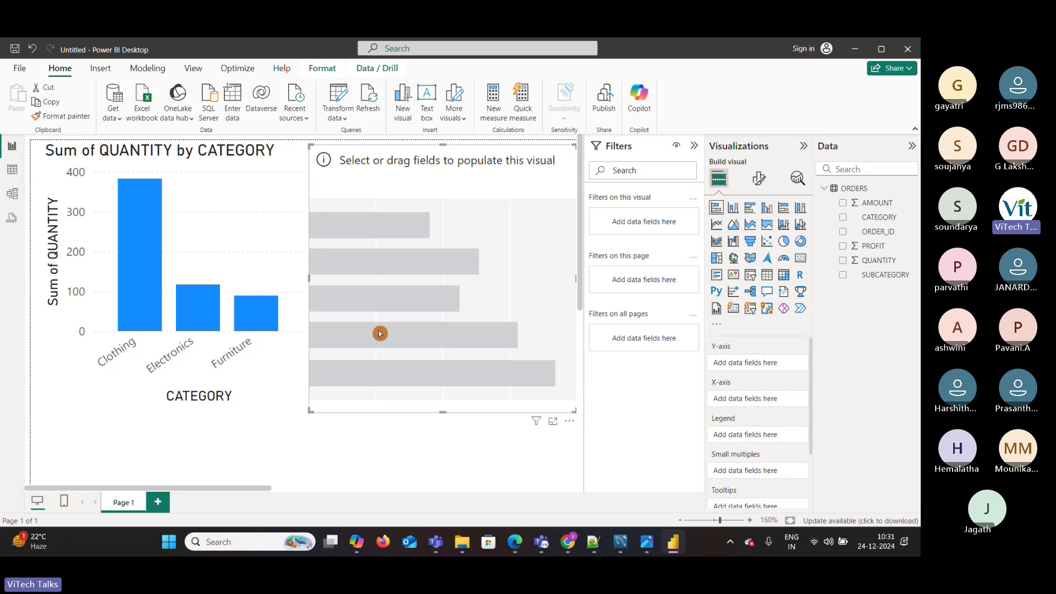
- Run the Electronics orders query in Snowflake and check the PROFIT values
{"action": "mouse_move", "coordinate": [515, 543]}
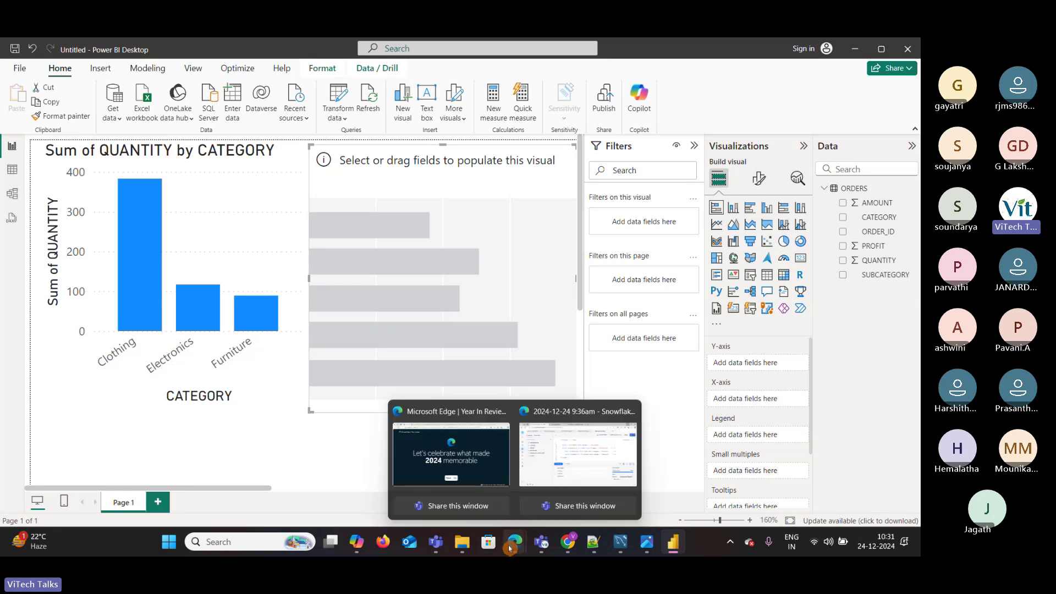
{"action": "left_click", "coordinate": [573, 469]}
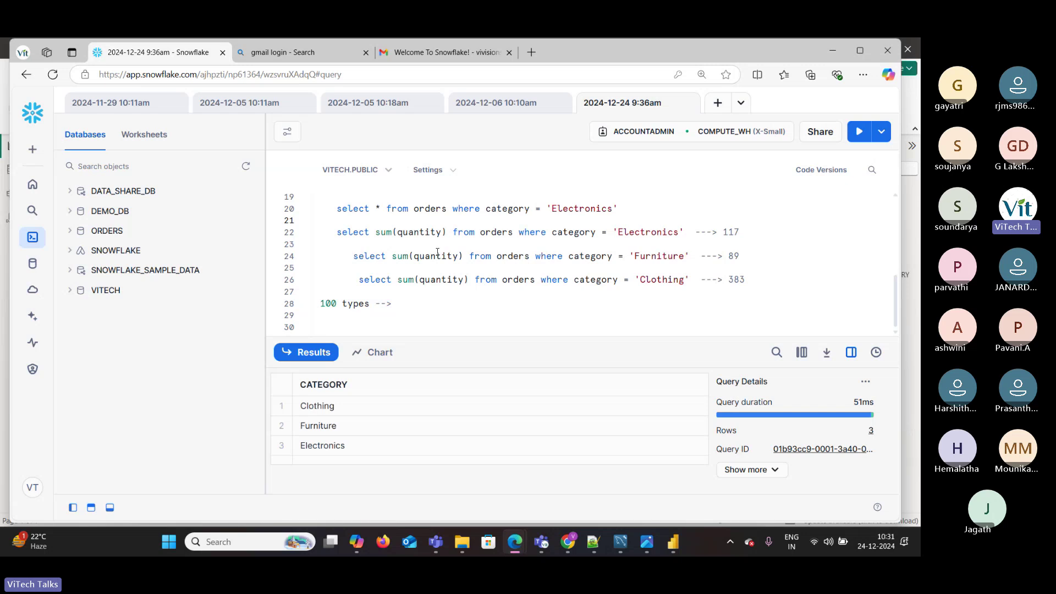
{"action": "left_click_drag", "start_coordinate": [447, 209], "coordinate": [337, 211]}
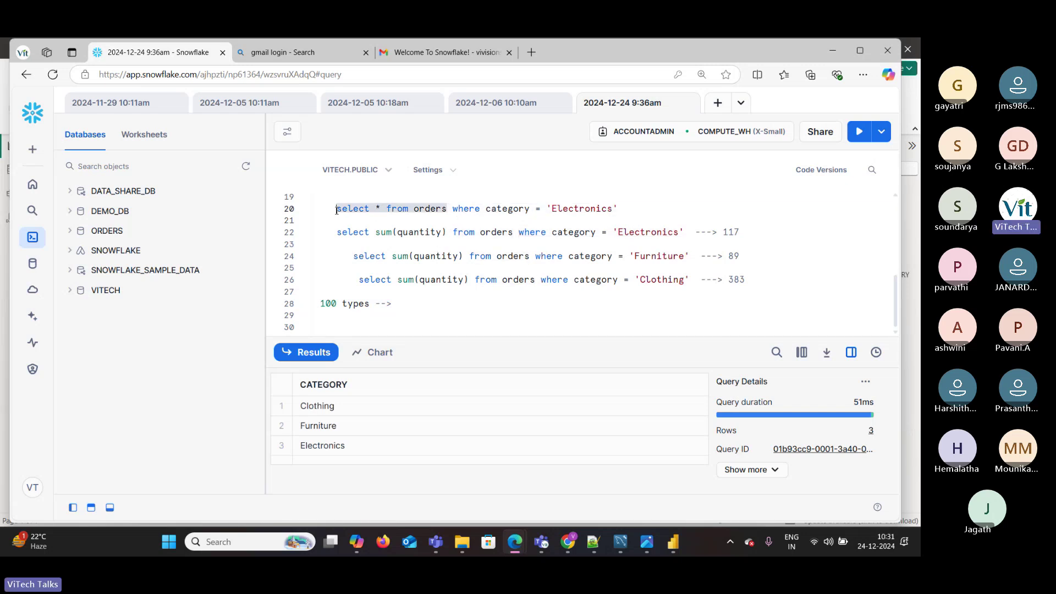
{"action": "left_click", "coordinate": [859, 131]}
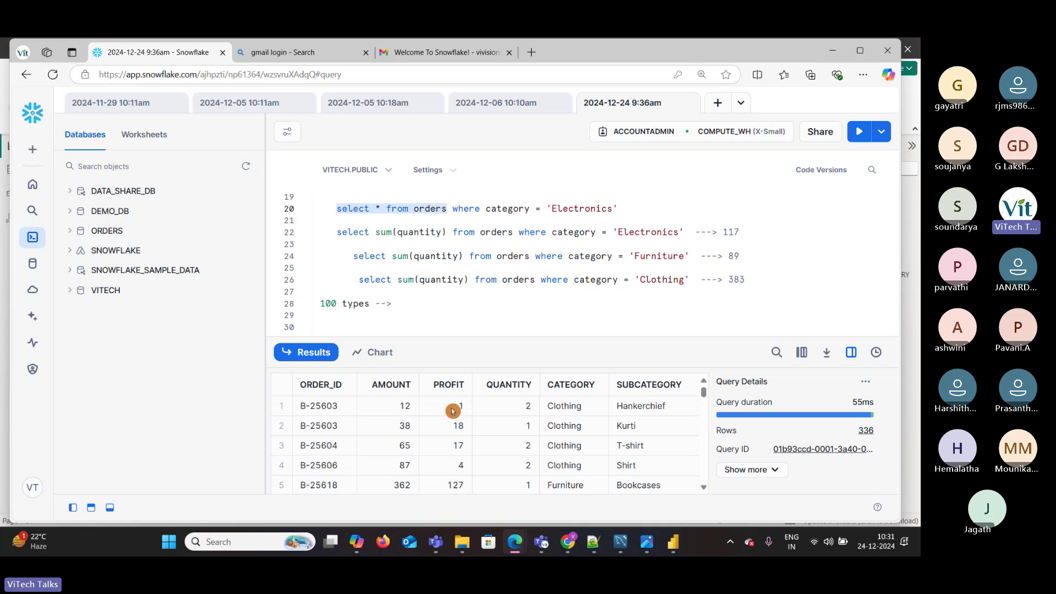
{"action": "left_click", "coordinate": [457, 411]}
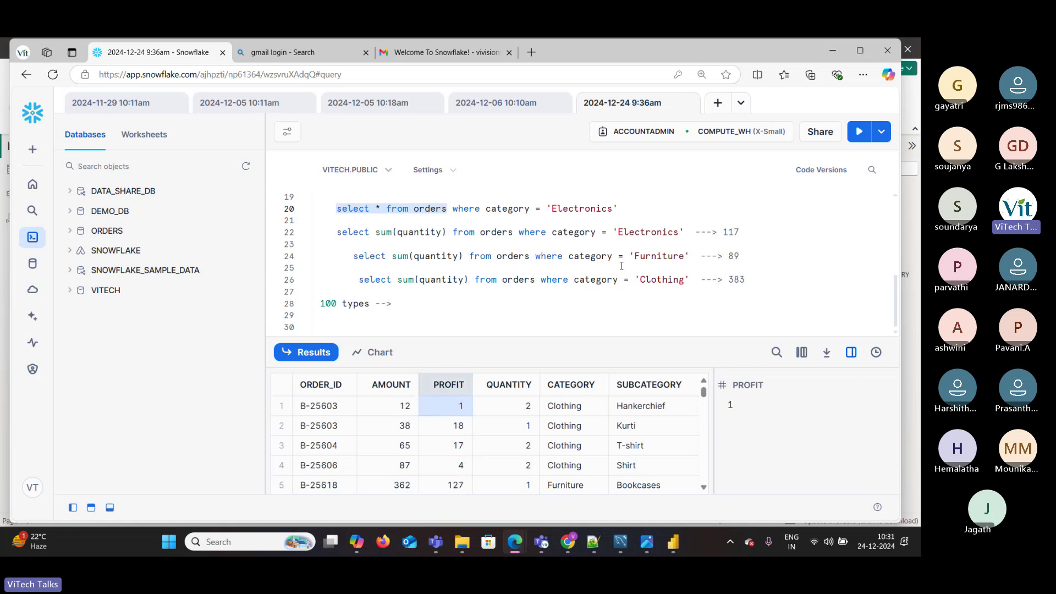
- Paste copies of the three sum(quantity) category queries below the existing ones
{"action": "left_click_drag", "start_coordinate": [334, 227], "coordinate": [738, 292]}
{"action": "key", "text": "ctrl+c"}
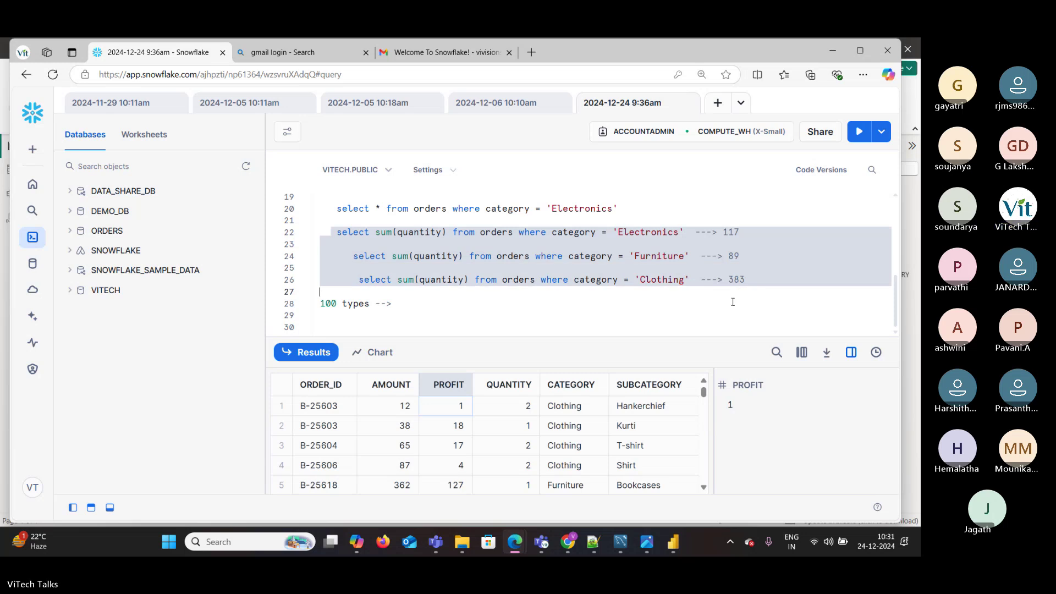
{"action": "left_click", "coordinate": [451, 316]}
{"action": "key", "text": "Return"}
{"action": "key", "text": "Return"}
{"action": "key", "text": "Return"}
{"action": "key", "text": "Return"}
{"action": "key", "text": "Return"}
{"action": "key", "text": "Return"}
{"action": "key", "text": "Return"}
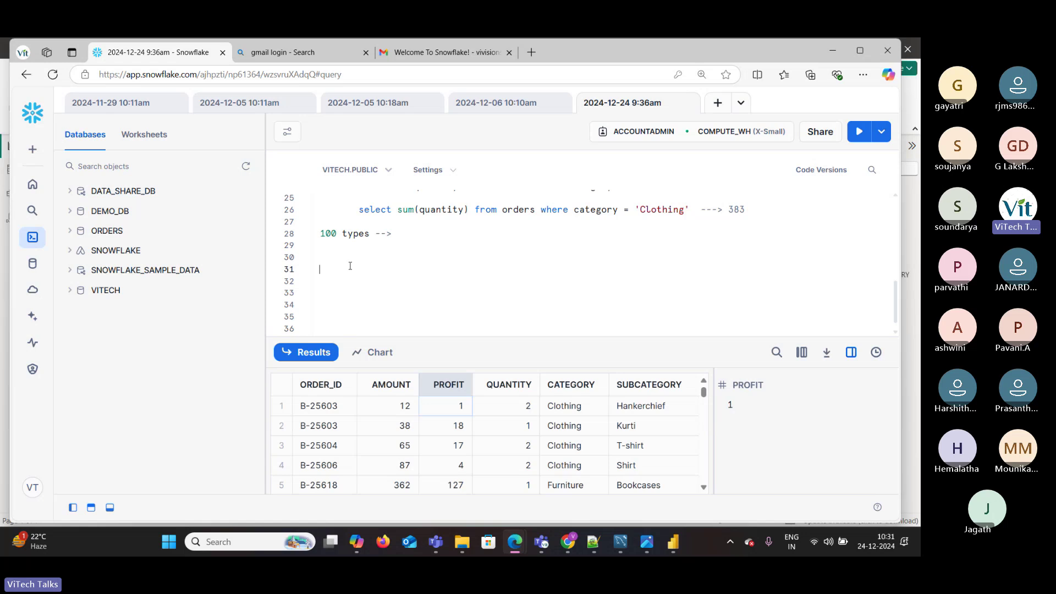
{"action": "key", "text": "ctrl+v"}
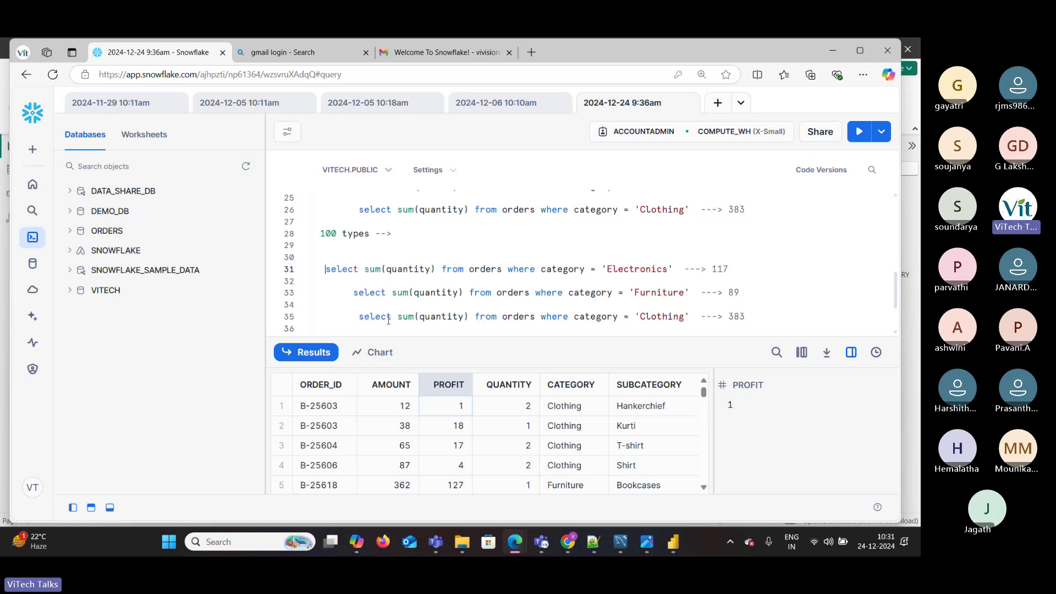
- Change quantity to profit in the Electronics and Furniture query copies
{"action": "double_click", "coordinate": [422, 268]}
{"action": "type", "text": "profi"}
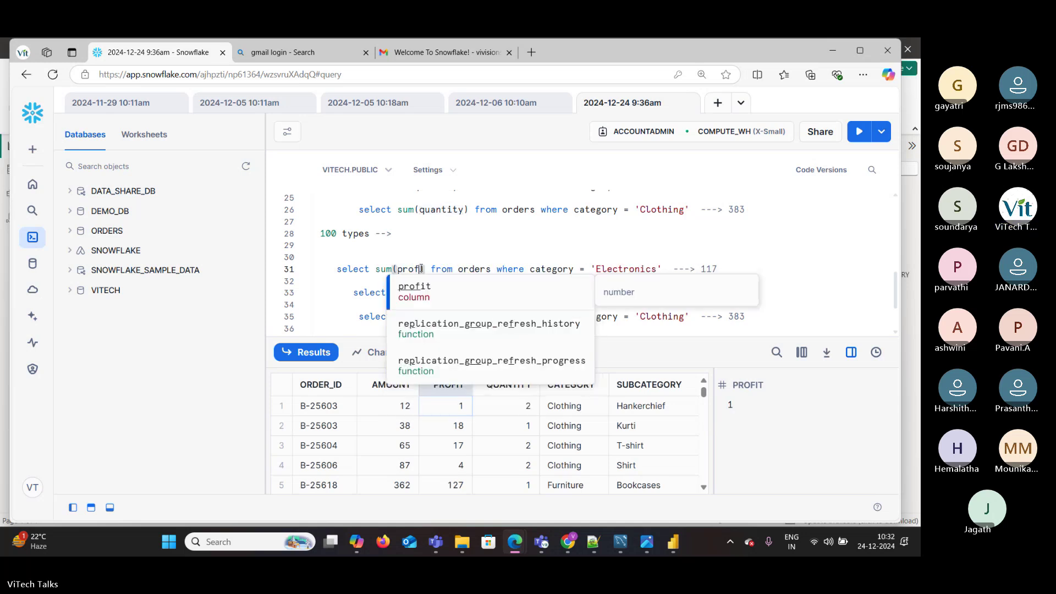
{"action": "type", "text": "t"}
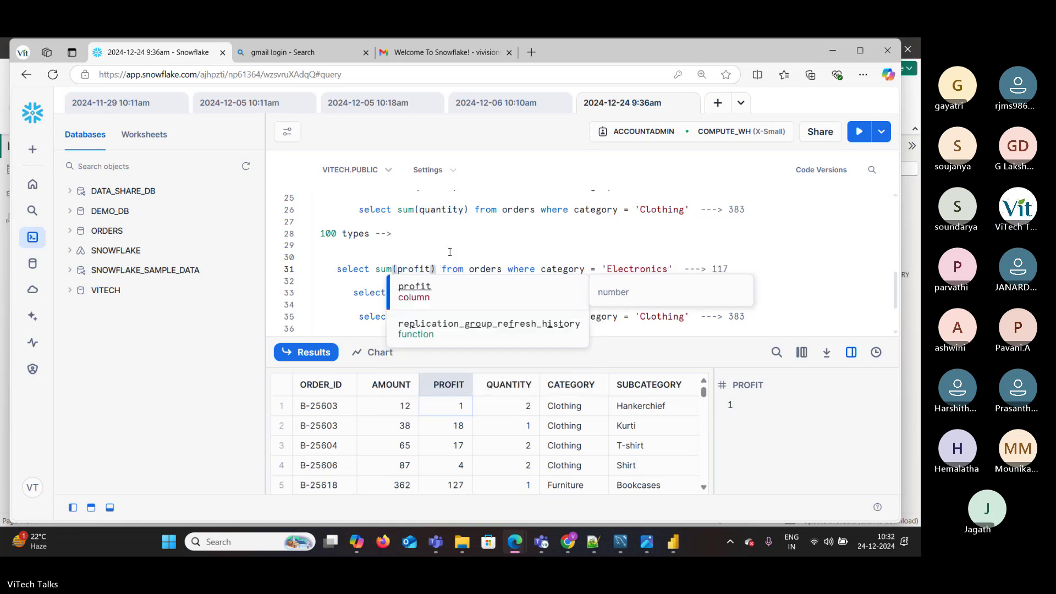
{"action": "left_click", "coordinate": [450, 252]}
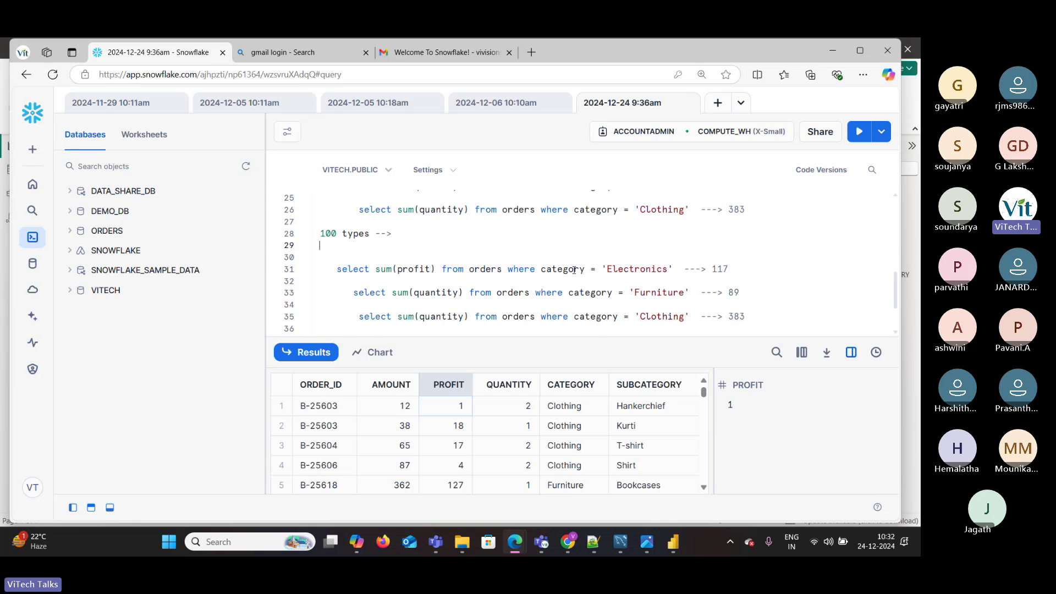
{"action": "double_click", "coordinate": [432, 292]}
{"action": "key", "text": "BackSpace"}
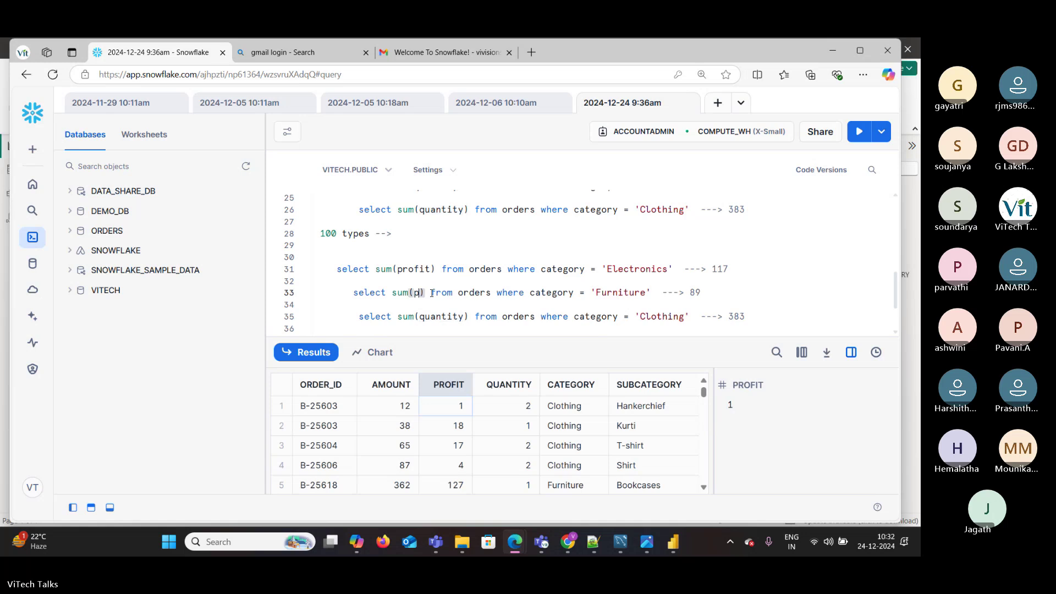
{"action": "type", "text": "profiu"}
{"action": "key", "text": "BackSpace"}
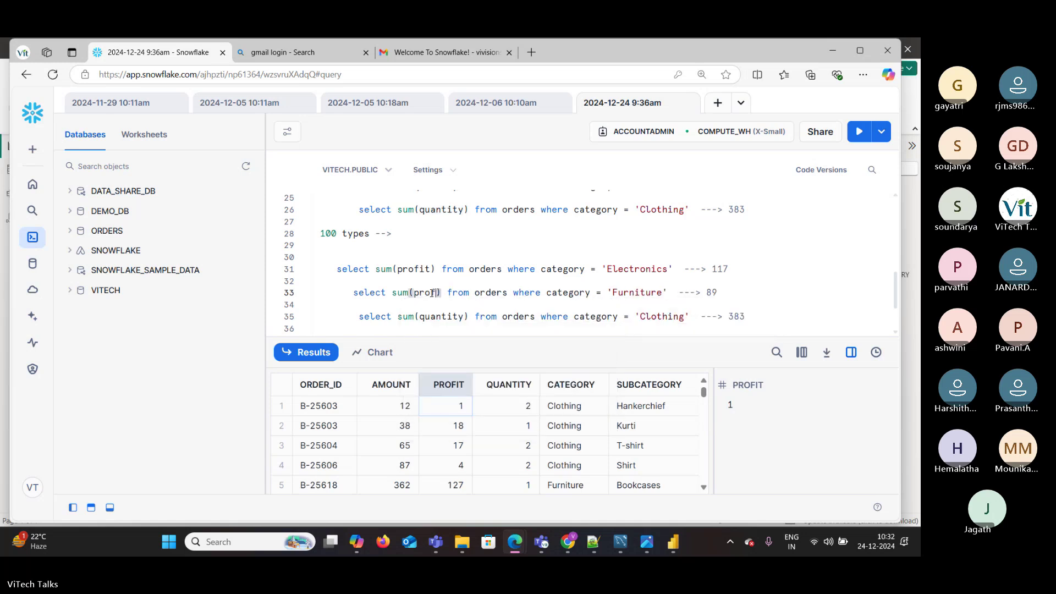
{"action": "type", "text": "it"}
{"action": "left_click", "coordinate": [418, 283]}
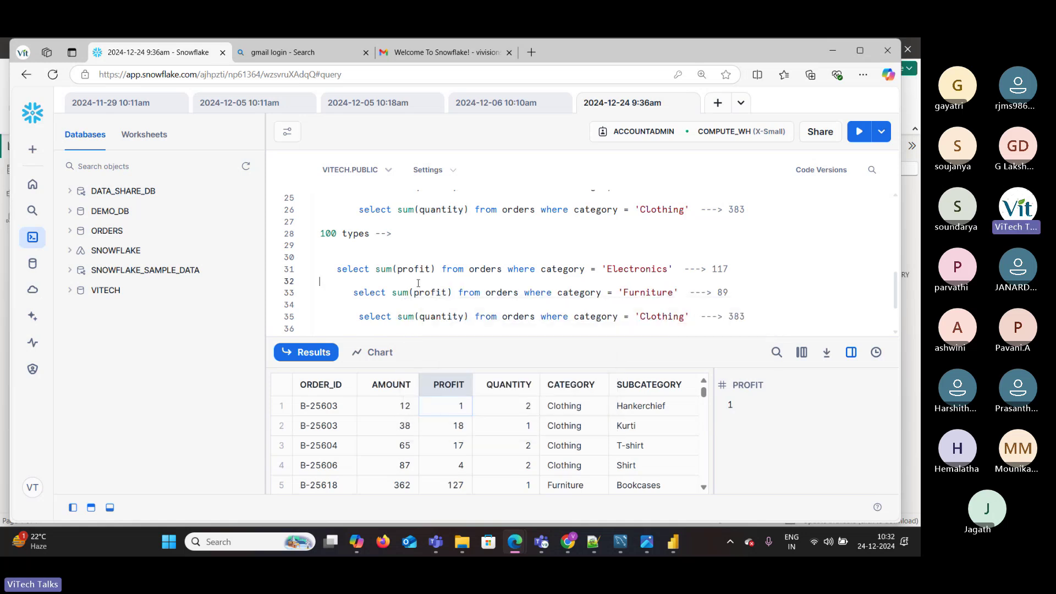
- Change the Clothing copy to sum profit and select the Electronics profit query on line 31
{"action": "double_click", "coordinate": [436, 320]}
{"action": "key", "text": "BackSpace"}
{"action": "type", "text": "pro"}
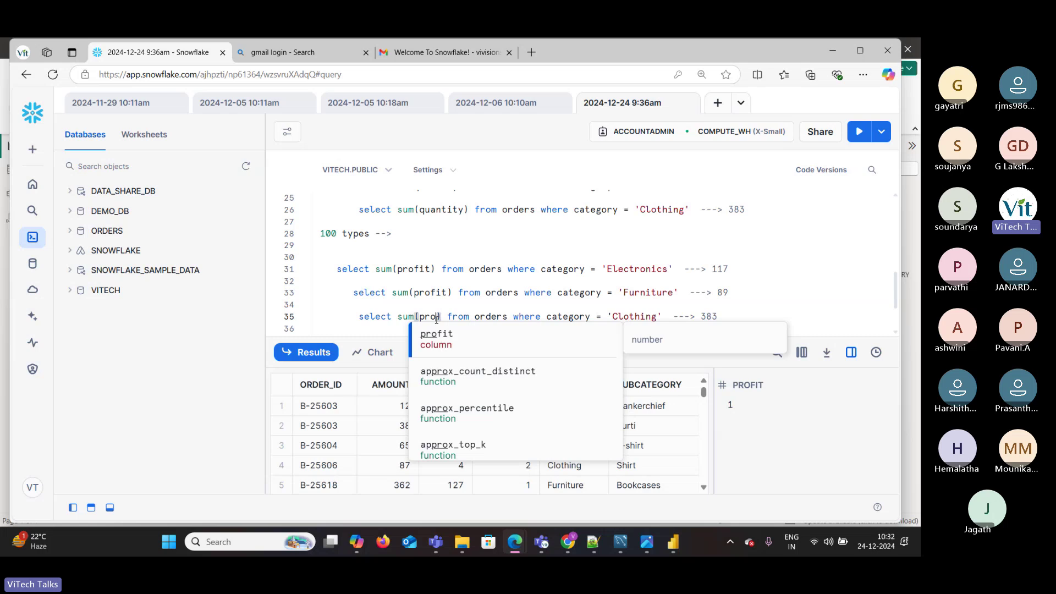
{"action": "type", "text": "fit"}
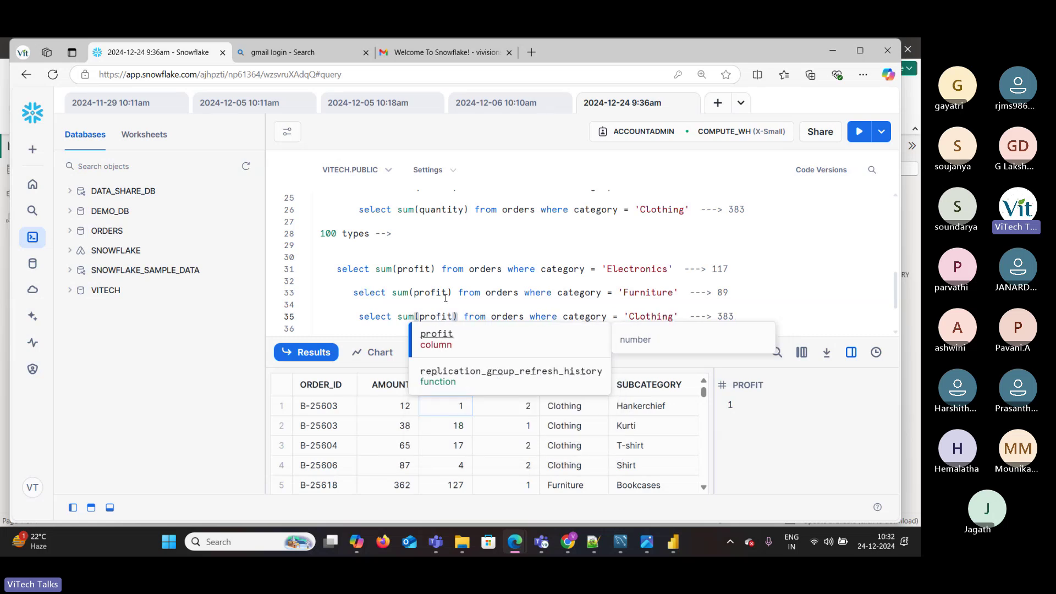
{"action": "left_click", "coordinate": [425, 301]}
{"action": "left_click", "coordinate": [745, 319]}
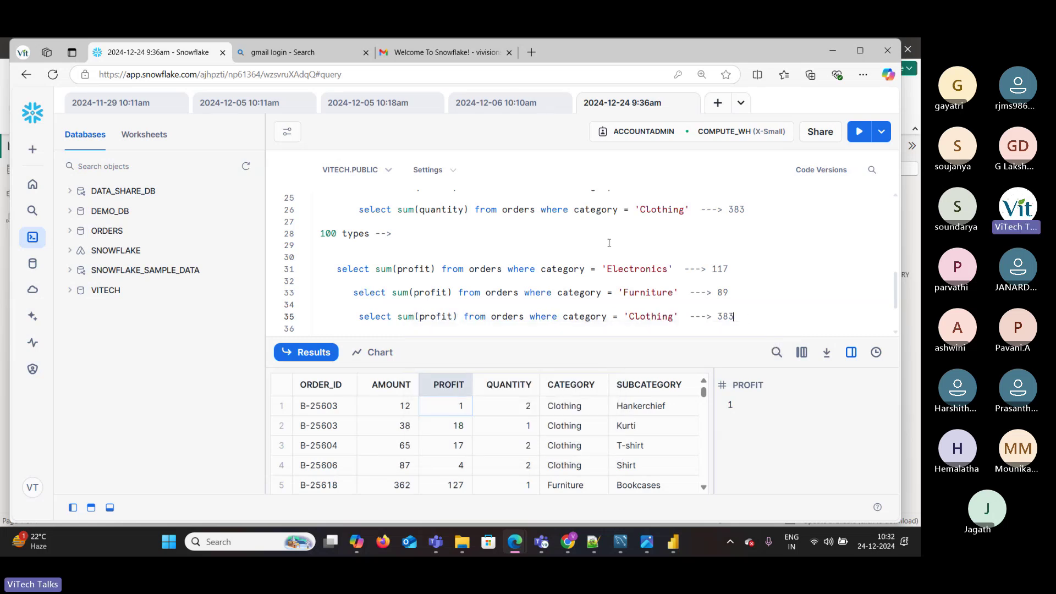
{"action": "left_click_drag", "start_coordinate": [732, 270], "coordinate": [320, 270]}
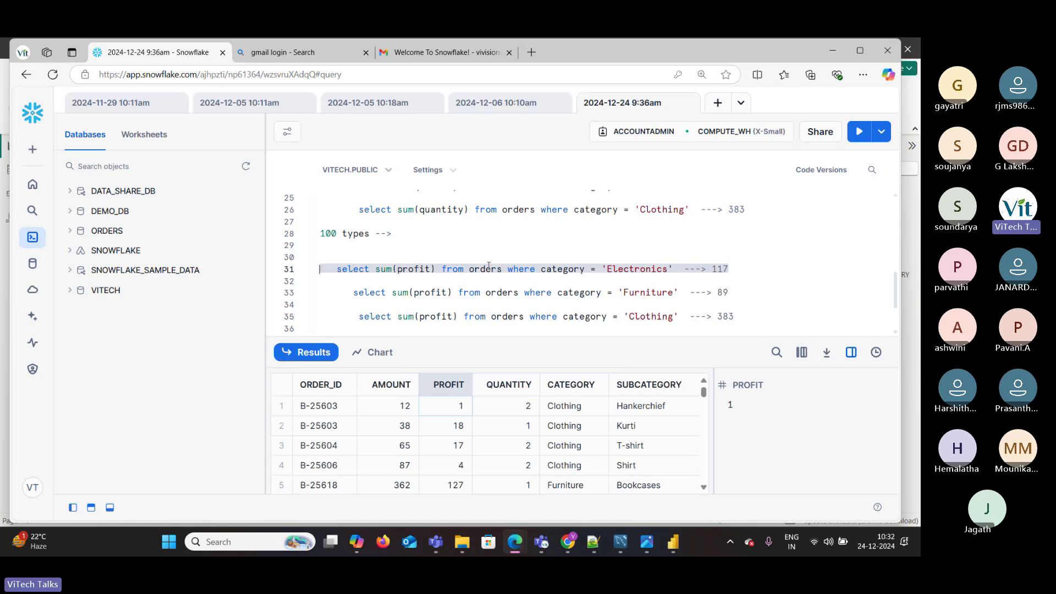
- Run each profit query and update its comment: Electronics 6009, Furniture 4319, Clothing 3998
{"action": "left_click", "coordinate": [860, 132]}
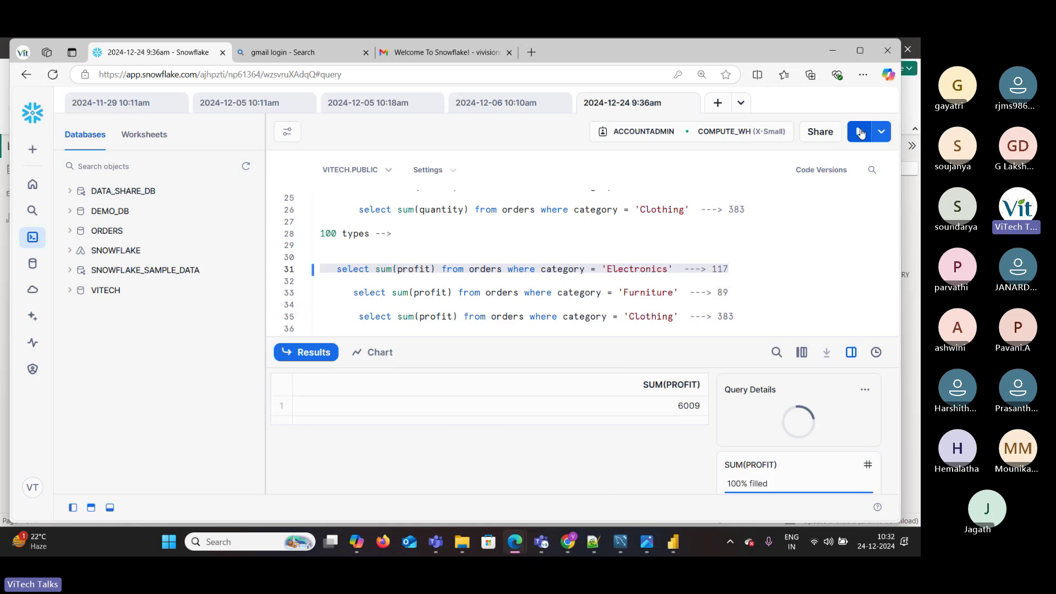
{"action": "double_click", "coordinate": [721, 269]}
{"action": "type", "text": "6009"}
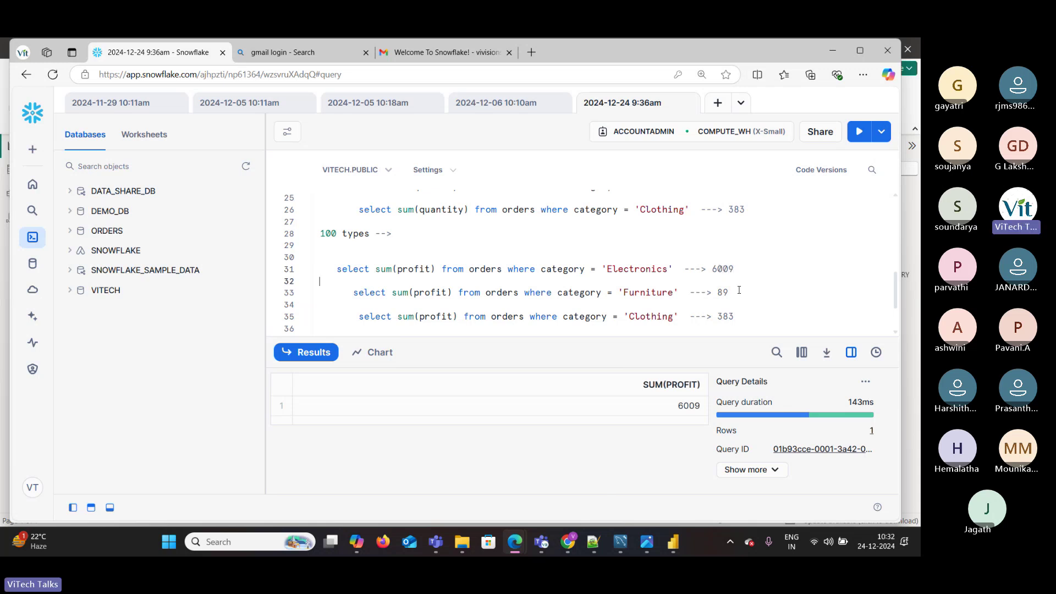
{"action": "left_click_drag", "start_coordinate": [739, 291], "coordinate": [353, 292]}
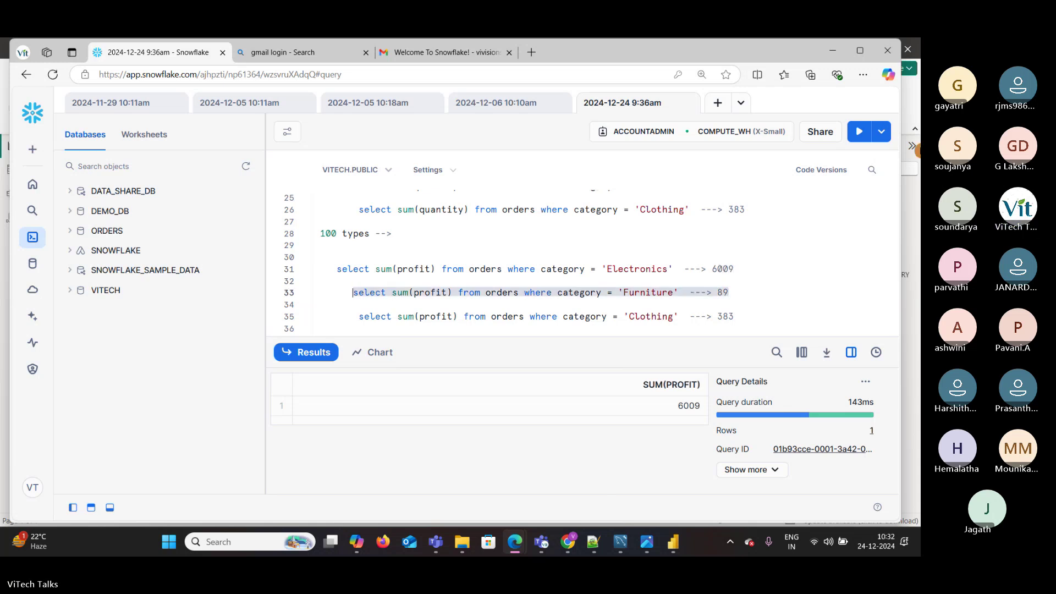
{"action": "left_click", "coordinate": [864, 138]}
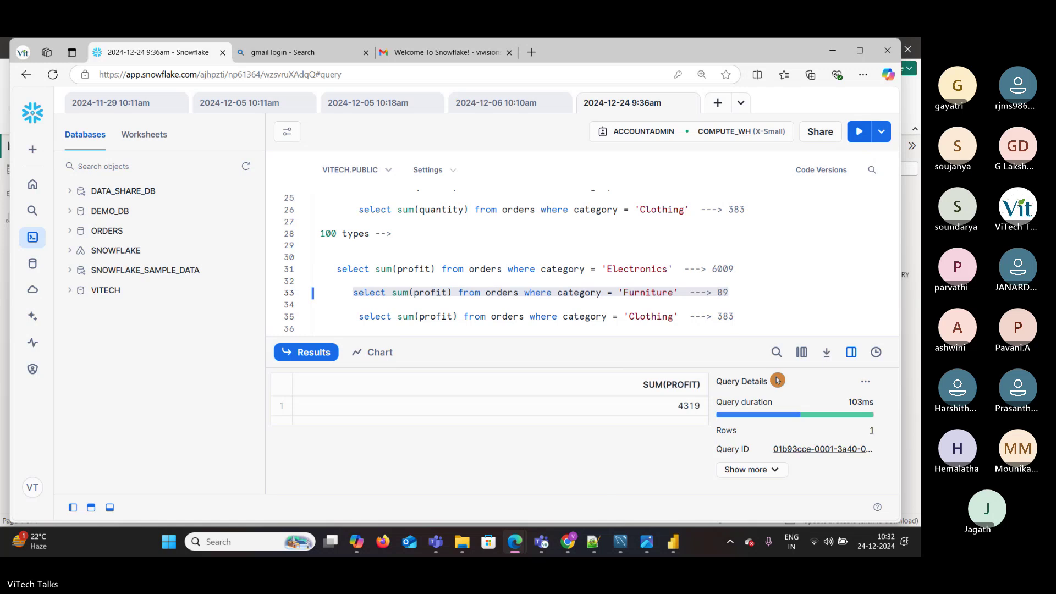
{"action": "double_click", "coordinate": [719, 290]}
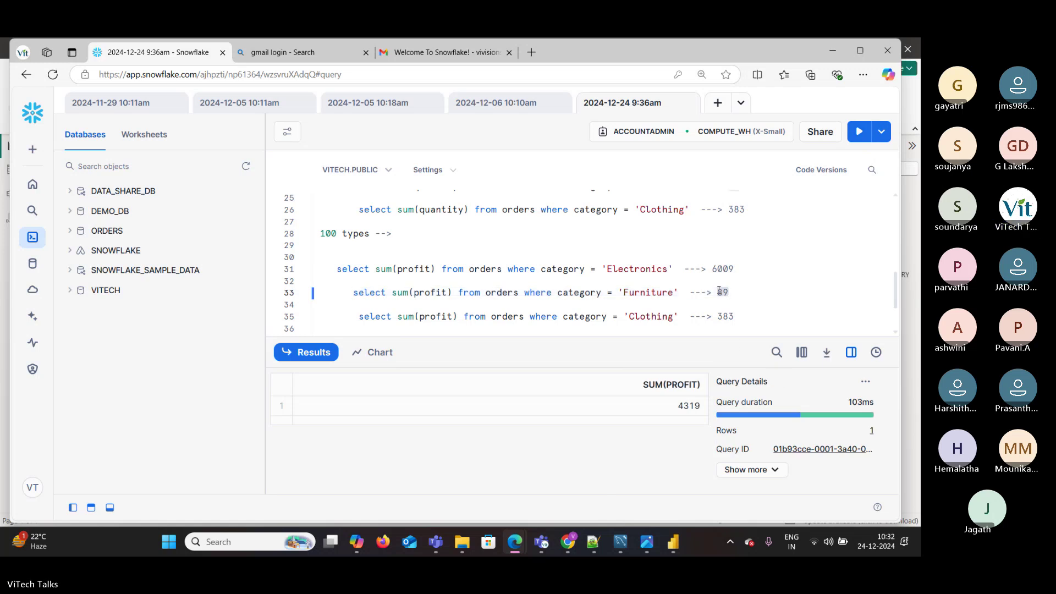
{"action": "type", "text": "431"}
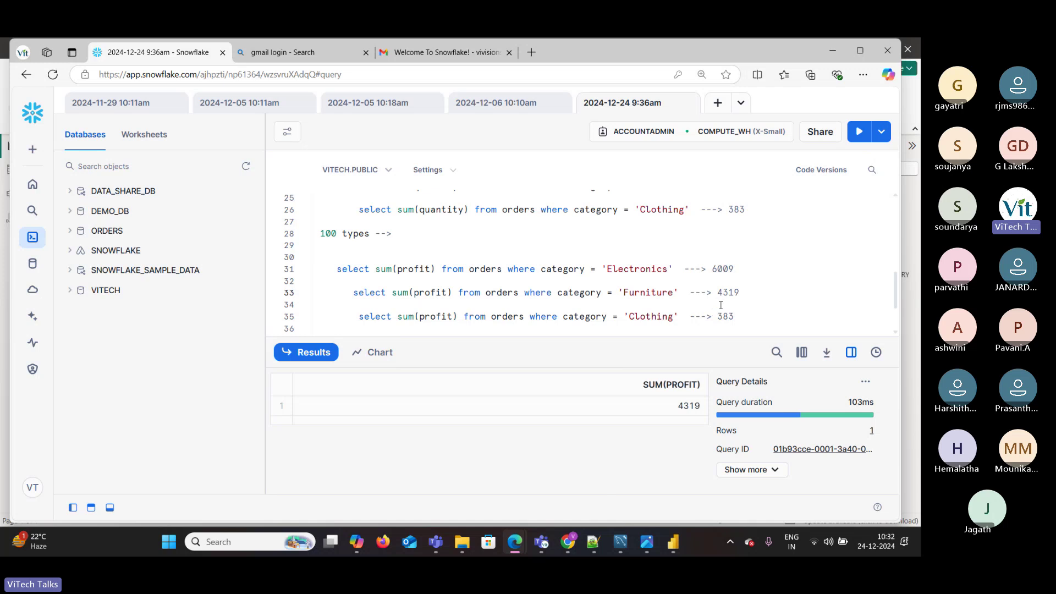
{"action": "left_click_drag", "start_coordinate": [740, 319], "coordinate": [333, 316]}
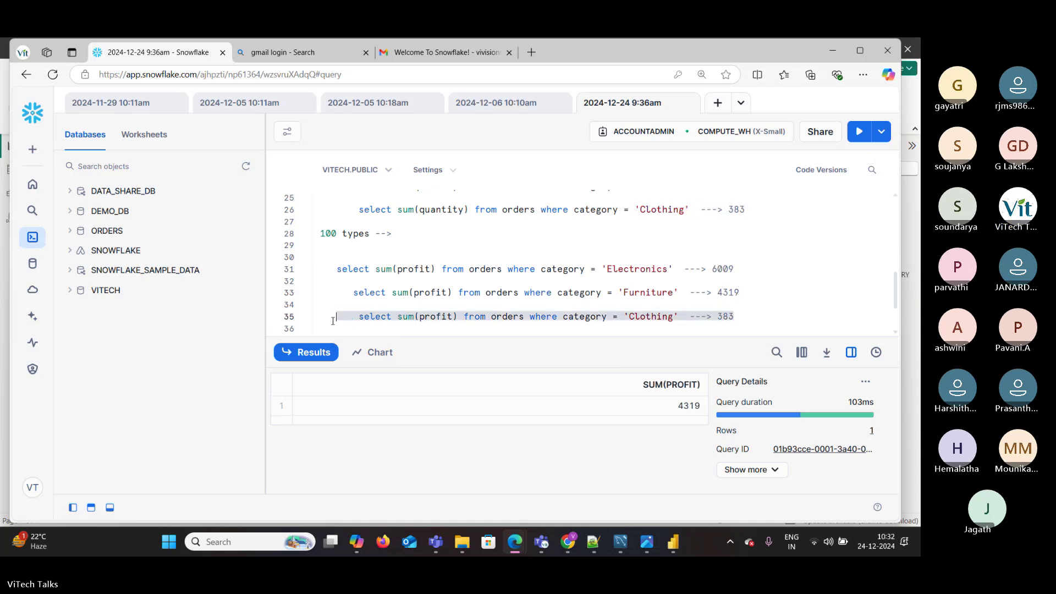
{"action": "left_click", "coordinate": [872, 136]}
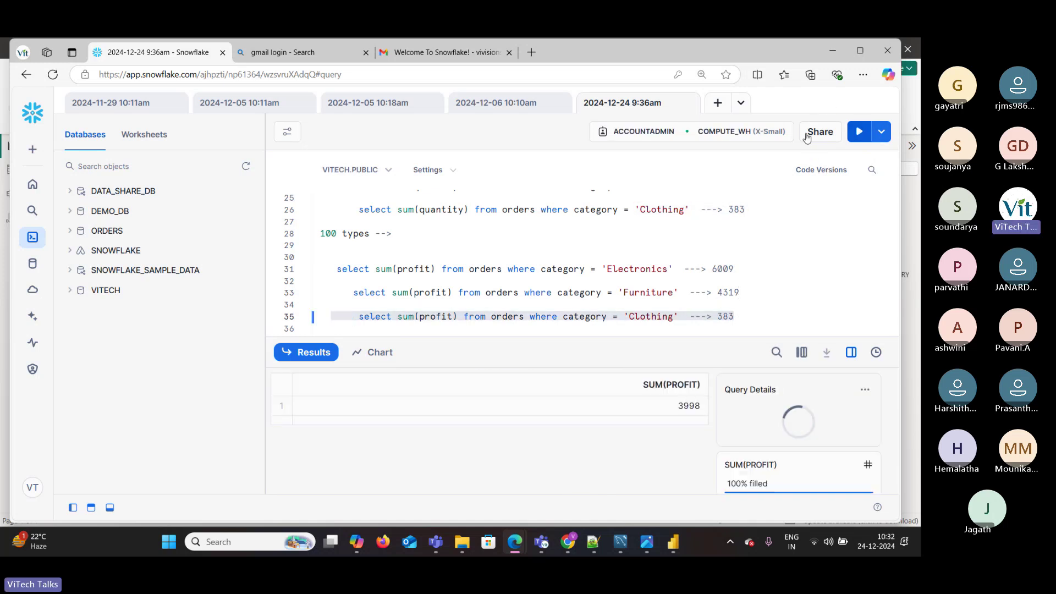
{"action": "left_click", "coordinate": [725, 316]}
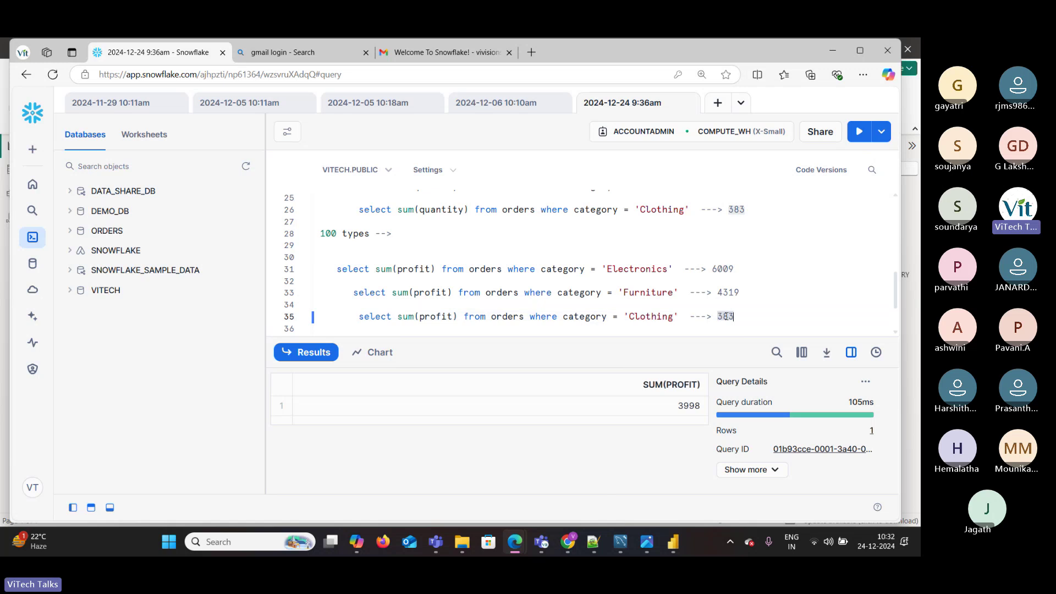
{"action": "key", "text": "BackSpace"}
{"action": "key", "text": "BackSpace"}
- Plot Sum of PROFIT by CATEGORY in the new visual, trying bar and pie before settling on columns
{"action": "mouse_move", "coordinate": [676, 547]}
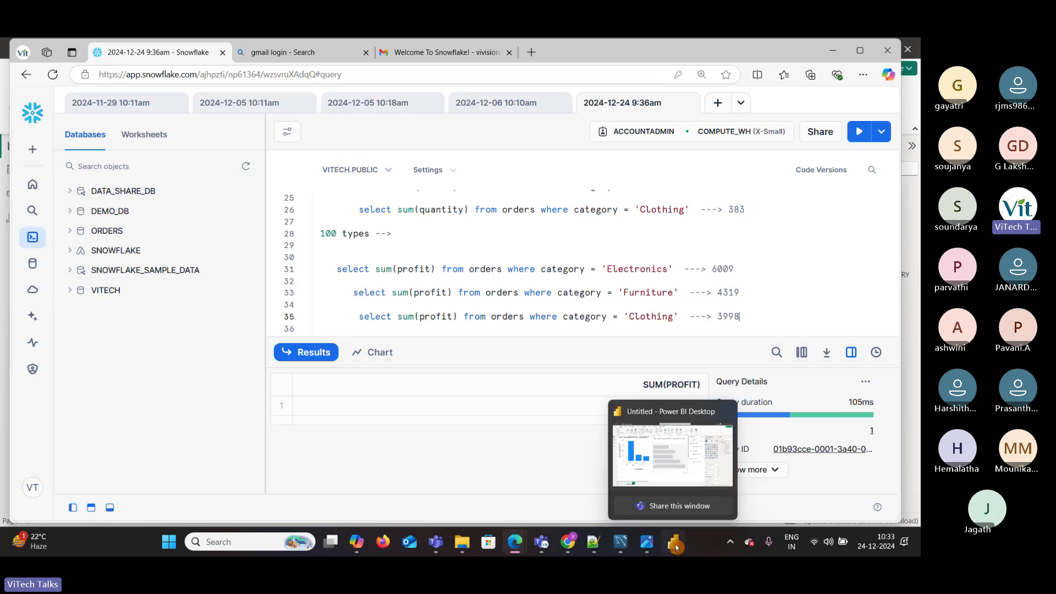
{"action": "left_click", "coordinate": [685, 464]}
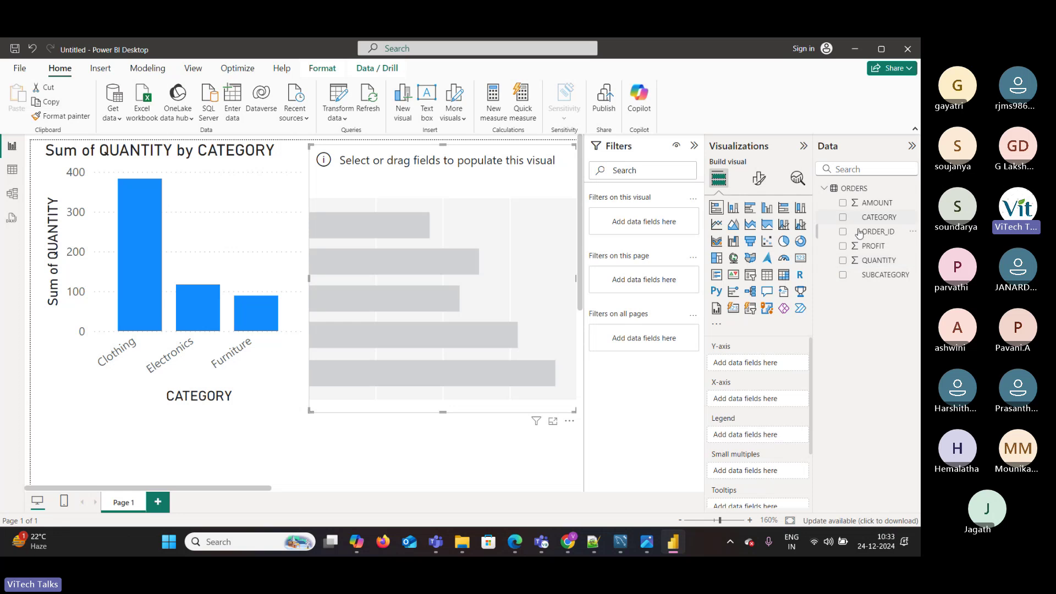
{"action": "left_click", "coordinate": [843, 218]}
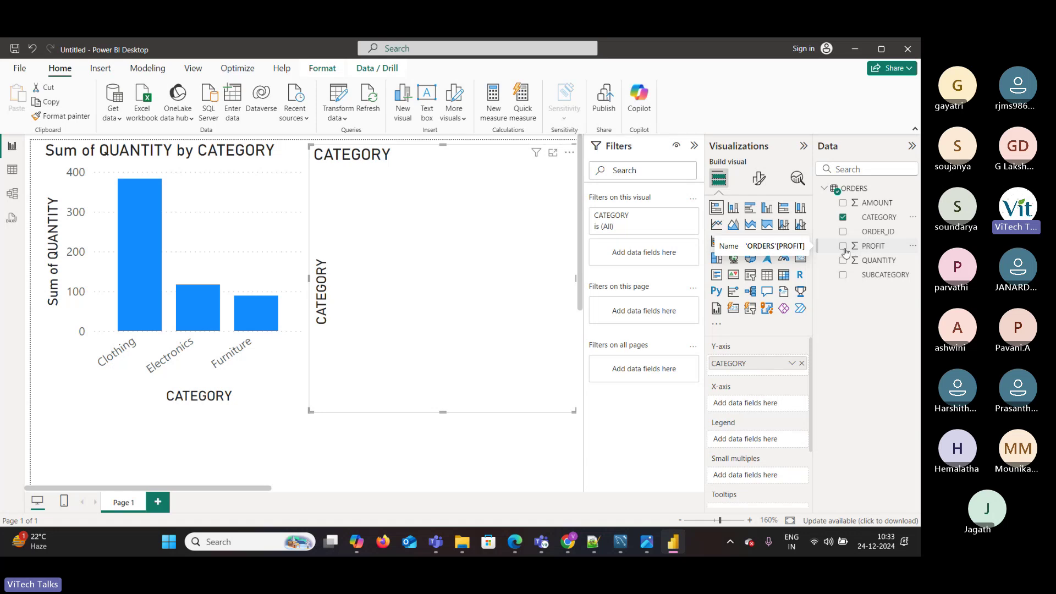
{"action": "left_click", "coordinate": [844, 247]}
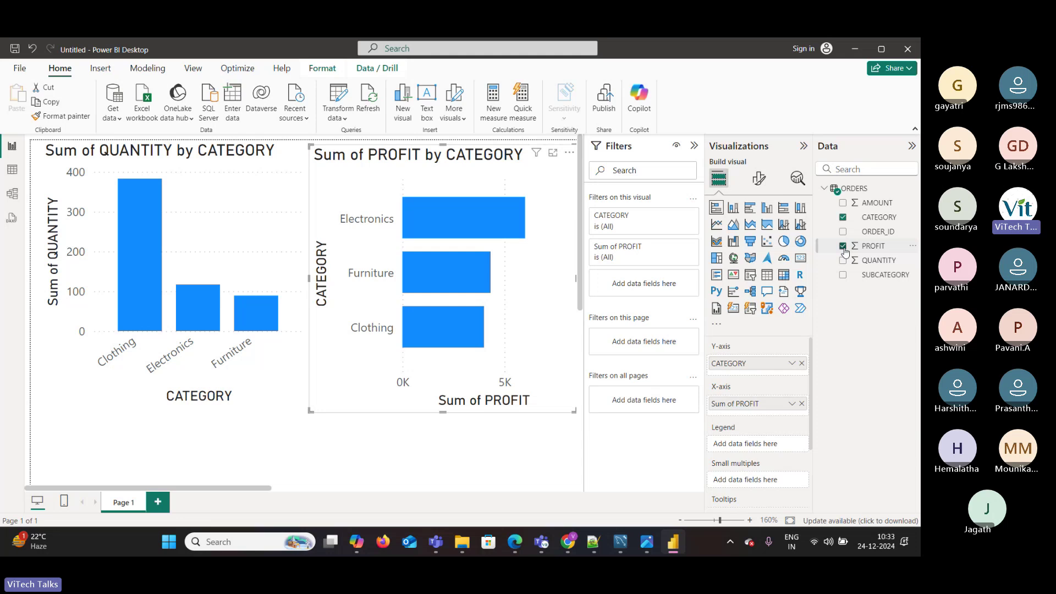
{"action": "left_click", "coordinate": [735, 208]}
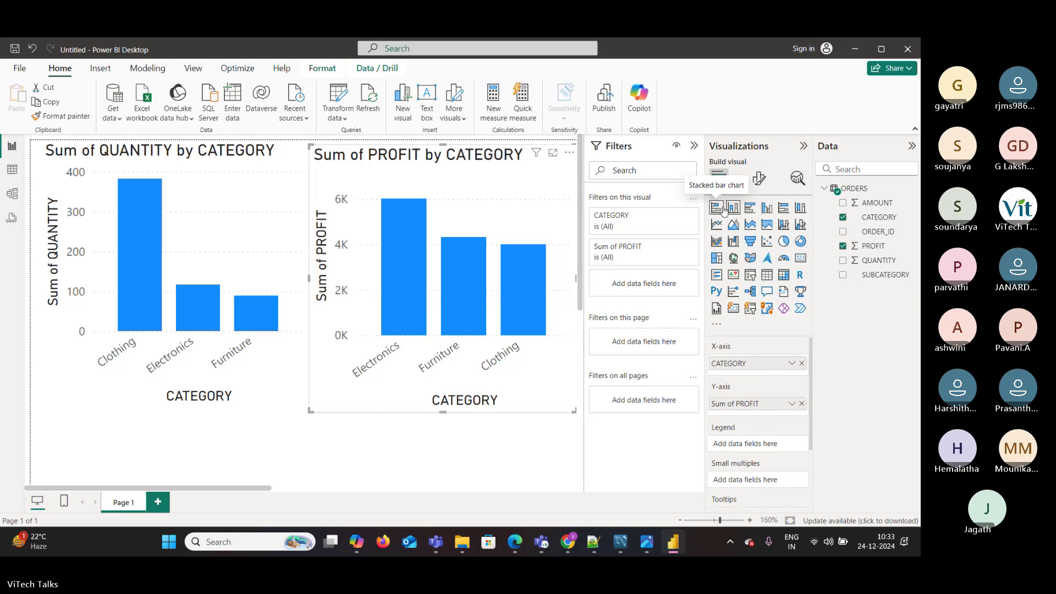
{"action": "left_click", "coordinate": [784, 241]}
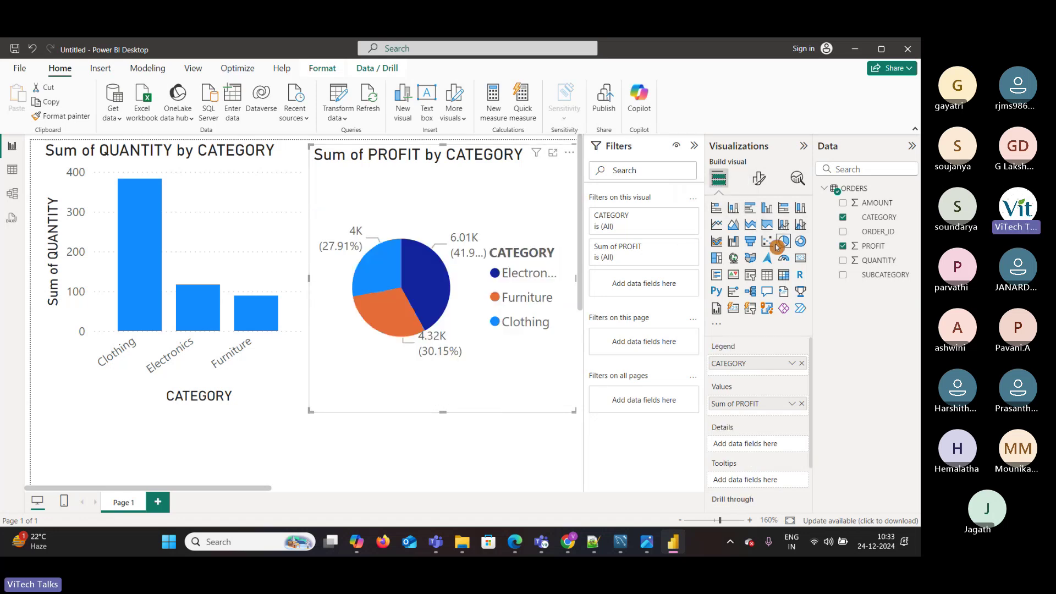
{"action": "left_click", "coordinate": [718, 208]}
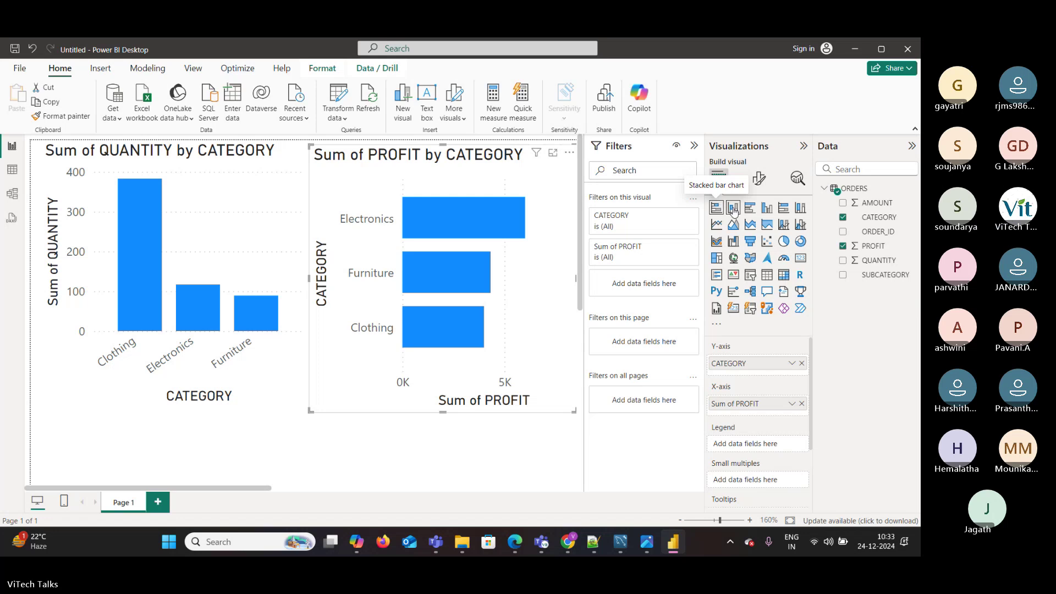
{"action": "left_click", "coordinate": [733, 209]}
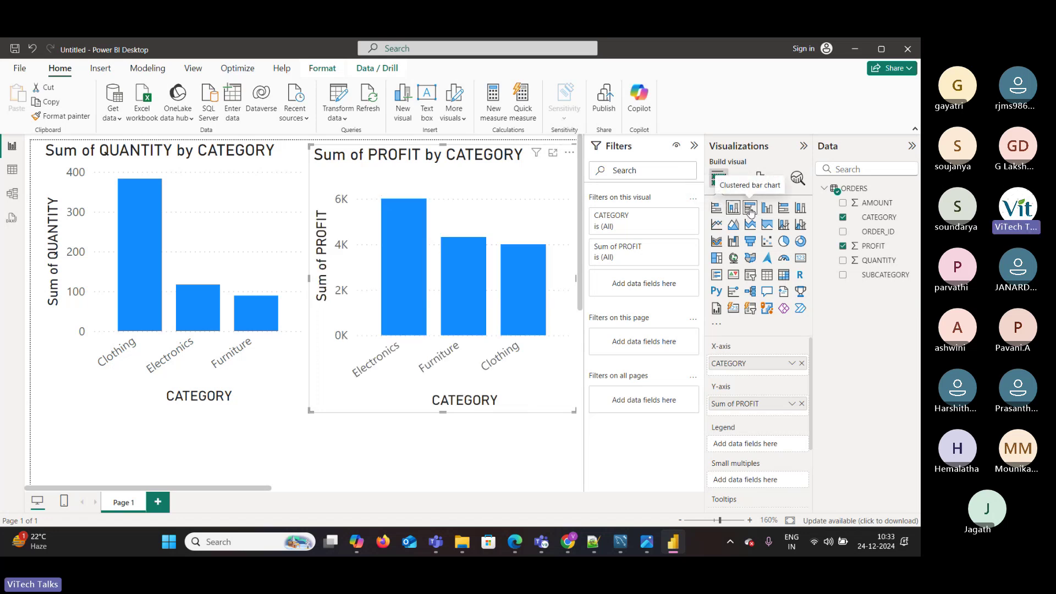
{"action": "mouse_move", "coordinate": [392, 228]}
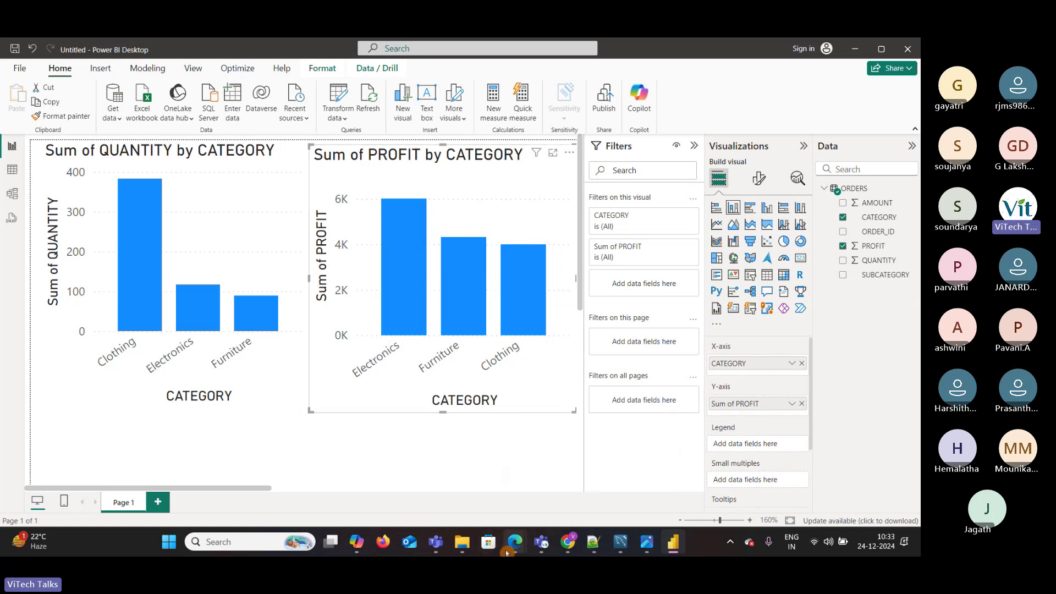
{"action": "mouse_move", "coordinate": [508, 553]}
{"action": "left_click", "coordinate": [550, 476]}
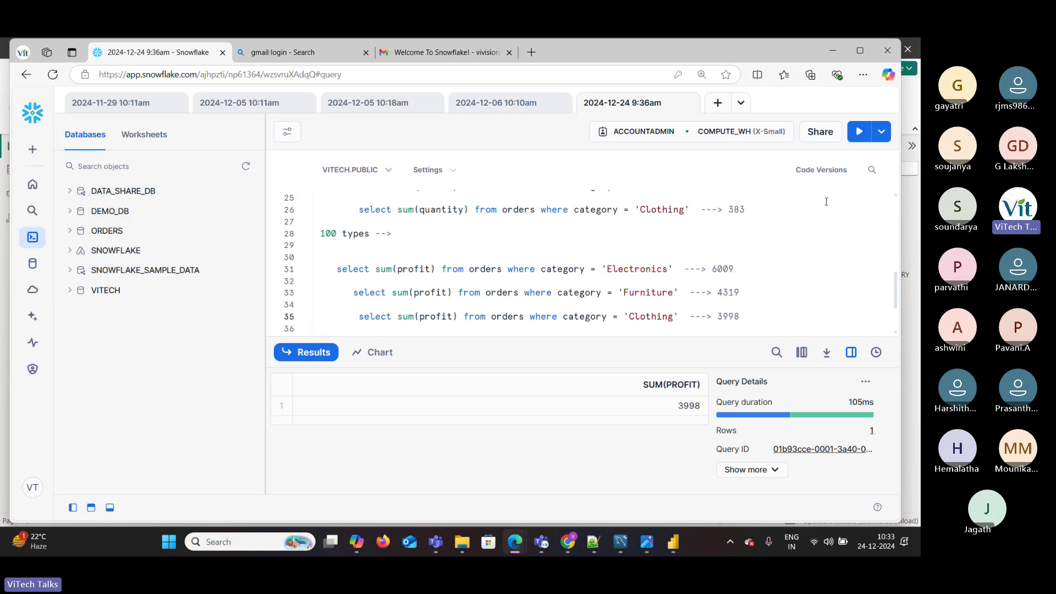
{"action": "left_click", "coordinate": [747, 267]}
{"action": "double_click", "coordinate": [637, 269]}
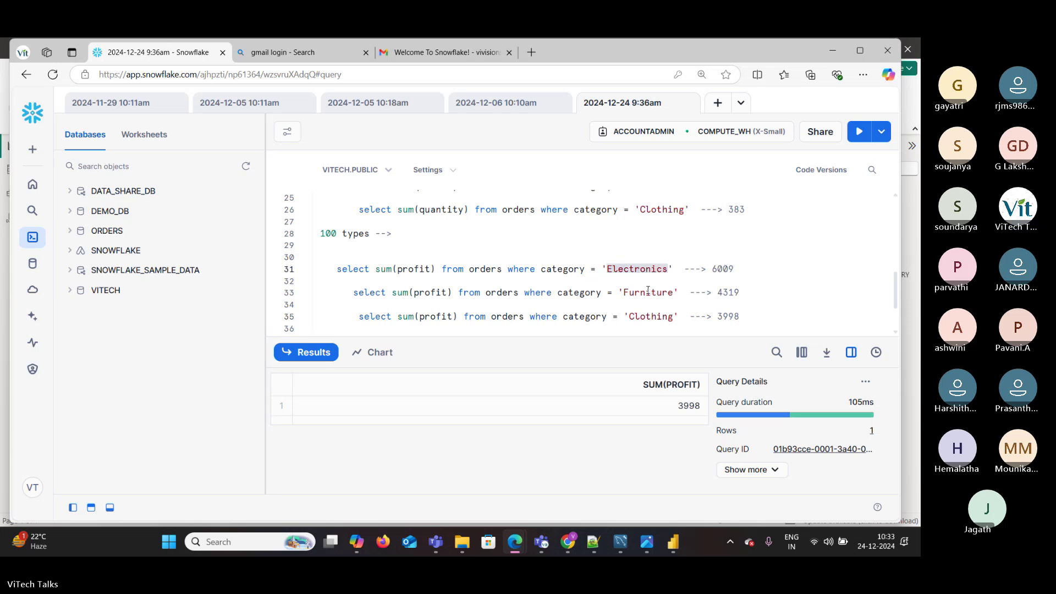
{"action": "double_click", "coordinate": [648, 292]}
{"action": "double_click", "coordinate": [656, 316]}
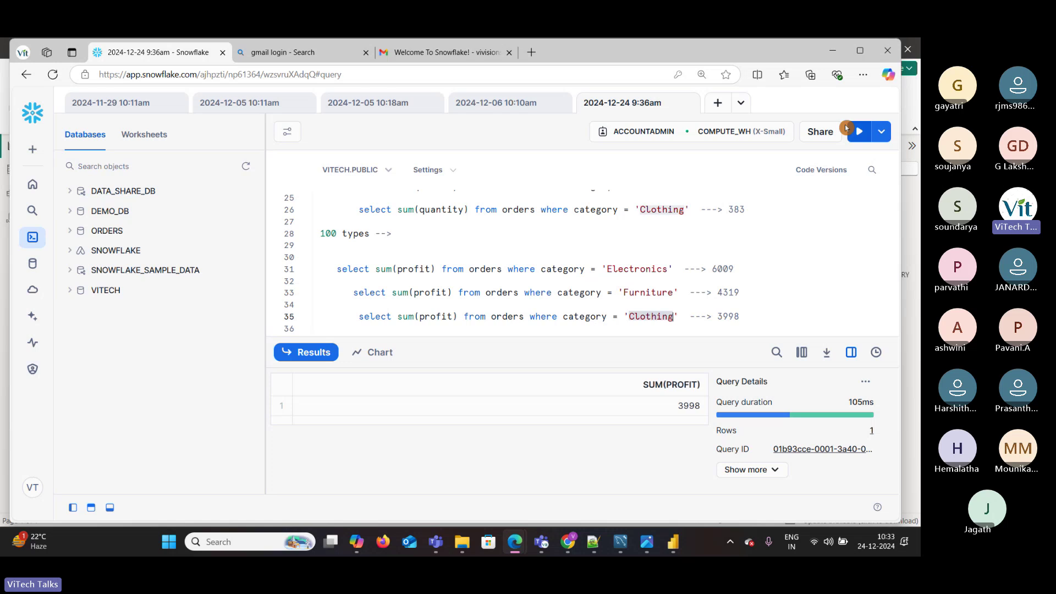
- Minimize the Snowflake window and review the quantity and profit column charts side by side
{"action": "left_click", "coordinate": [836, 54]}
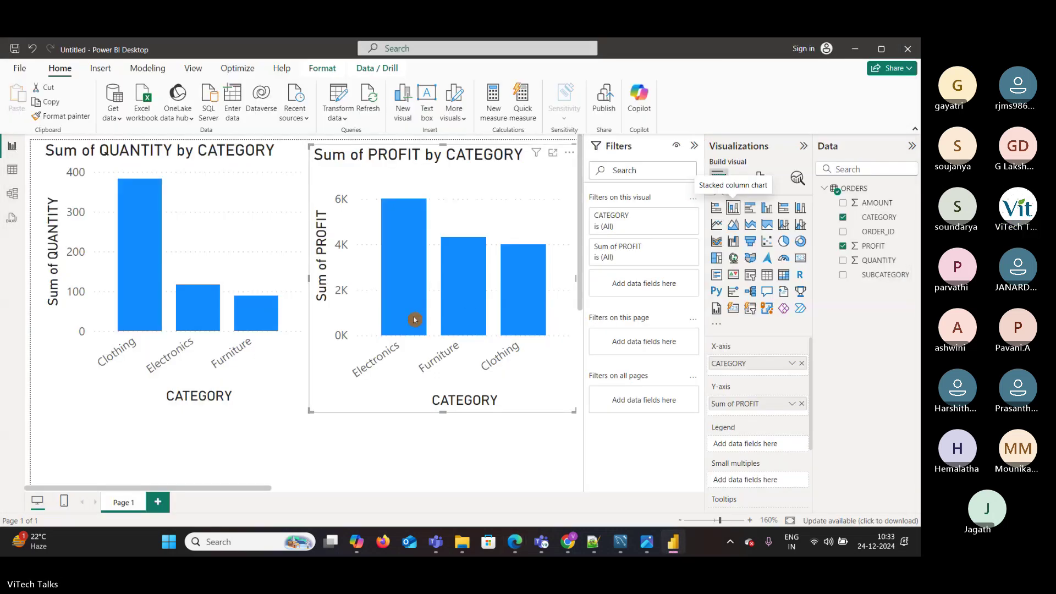
{"action": "mouse_move", "coordinate": [452, 285]}
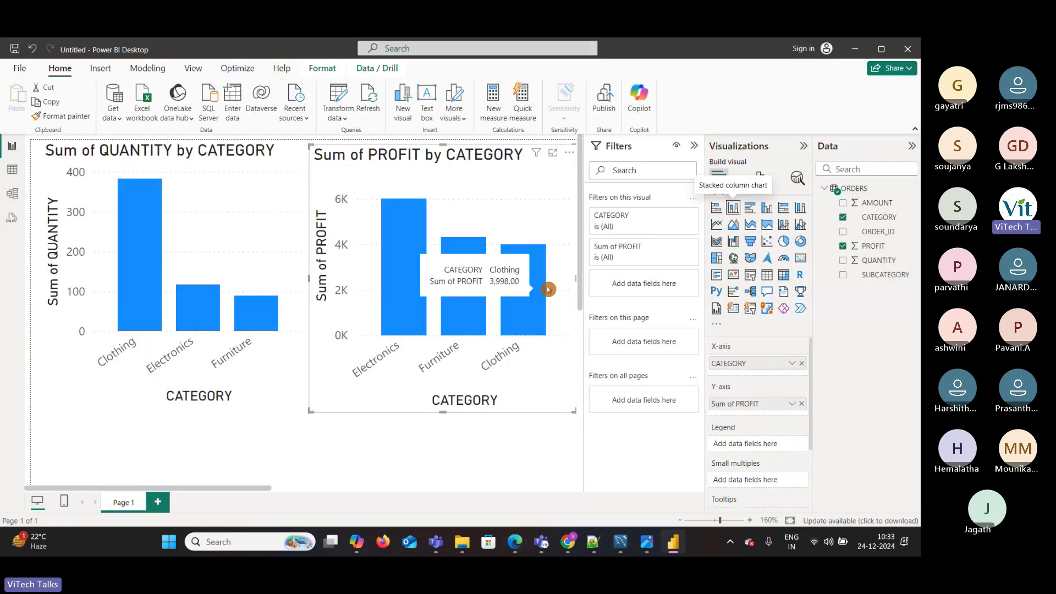
{"action": "mouse_move", "coordinate": [394, 204]}
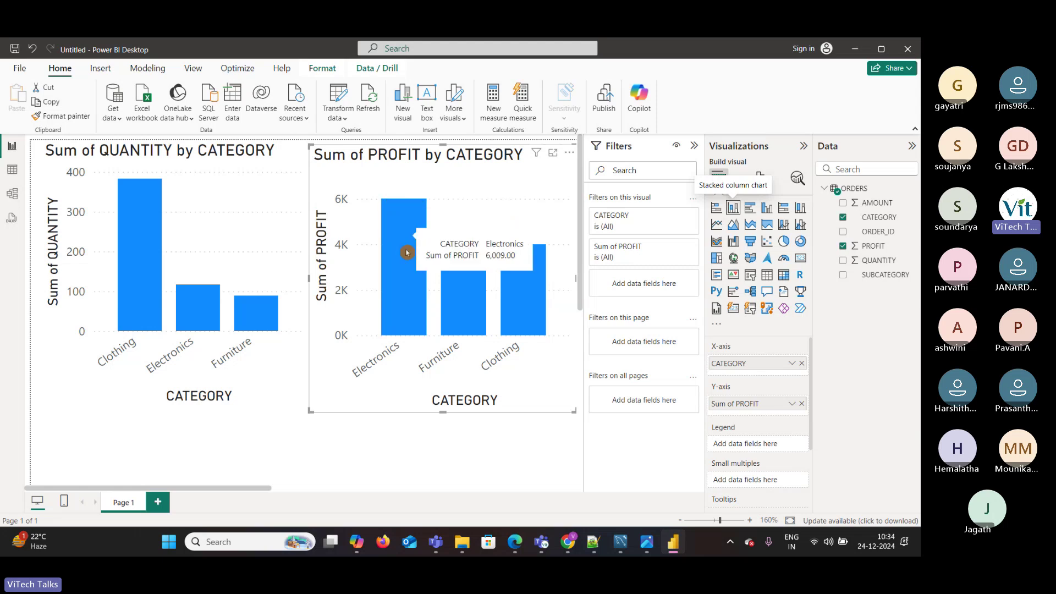
{"action": "mouse_move", "coordinate": [456, 250]}
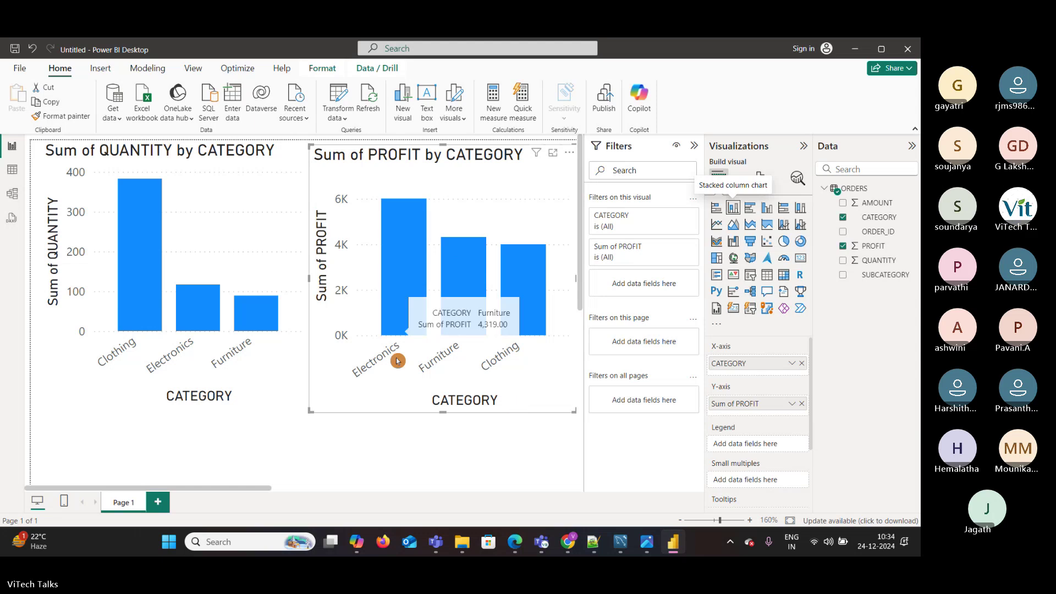
{"action": "scroll", "coordinate": [725, 459], "scroll_direction": "down", "scroll_amount": 3}
{"action": "scroll", "coordinate": [725, 458], "scroll_direction": "up", "scroll_amount": 3}
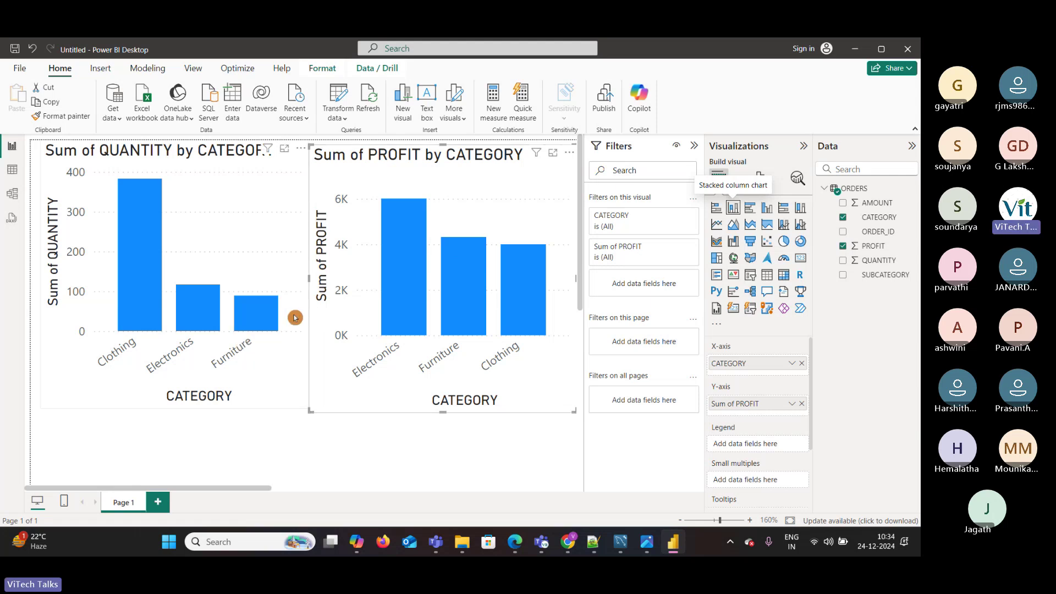
{"action": "mouse_move", "coordinate": [515, 541]}
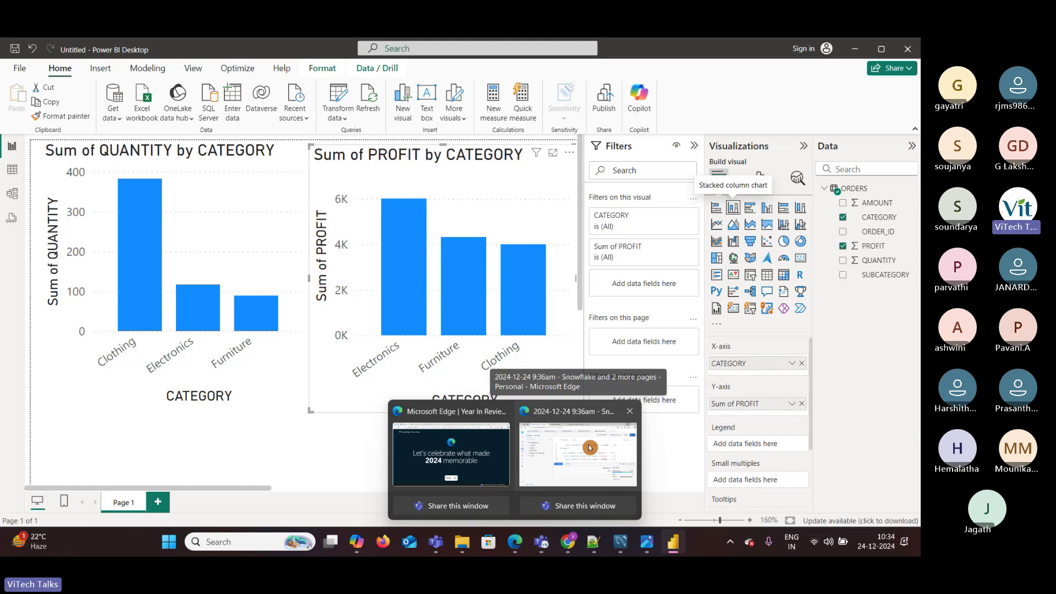
- Start a 'delete from orders where' statement on line 38 of the worksheet
{"action": "left_click", "coordinate": [590, 447]}
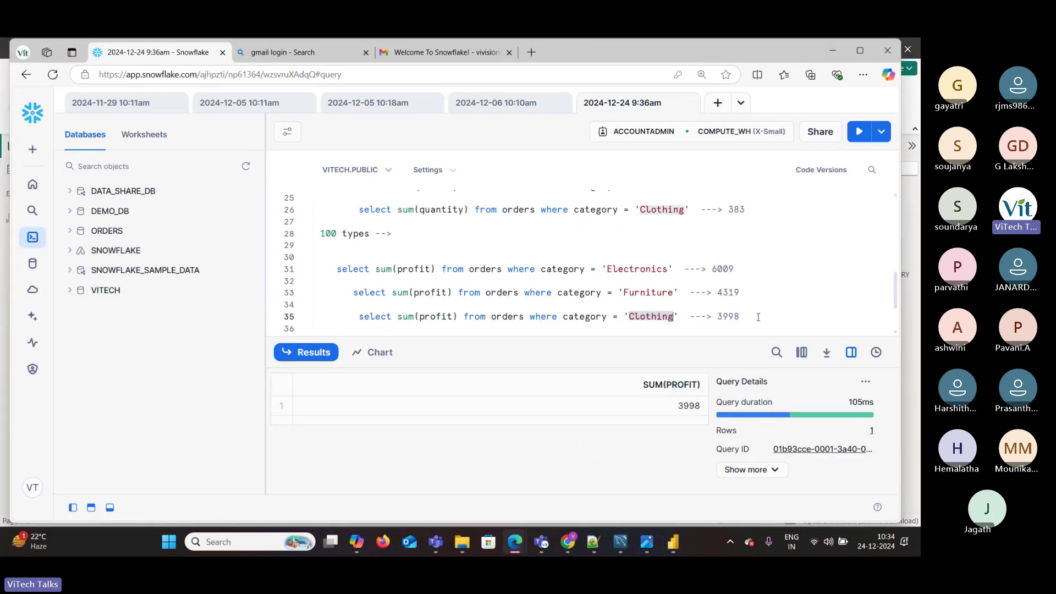
{"action": "left_click", "coordinate": [752, 329]}
{"action": "left_click", "coordinate": [753, 321]}
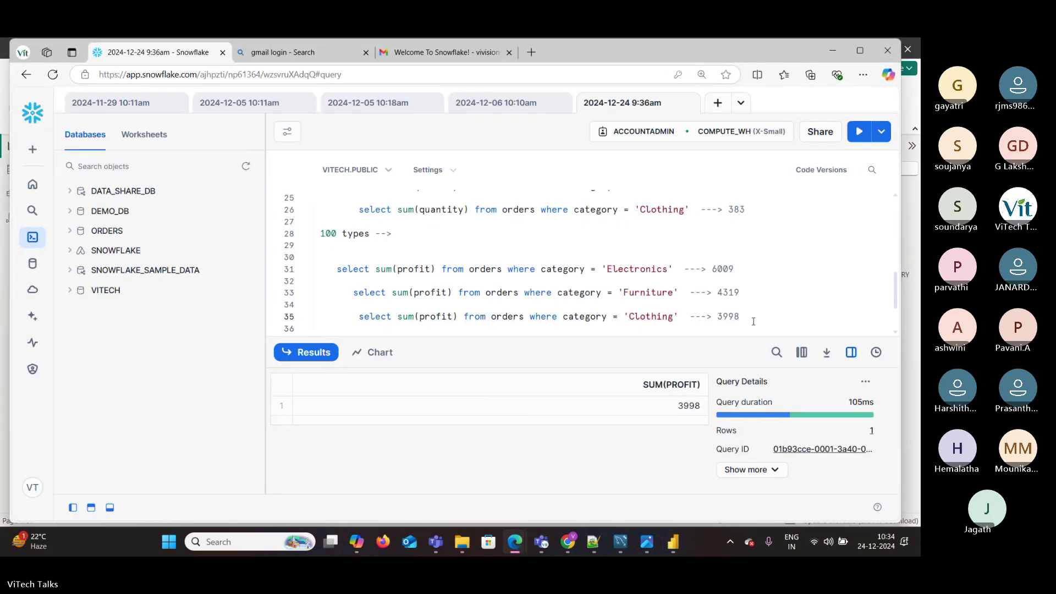
{"action": "key", "text": "Return"}
{"action": "key", "text": "Return"}
{"action": "type", "text": "delete from"}
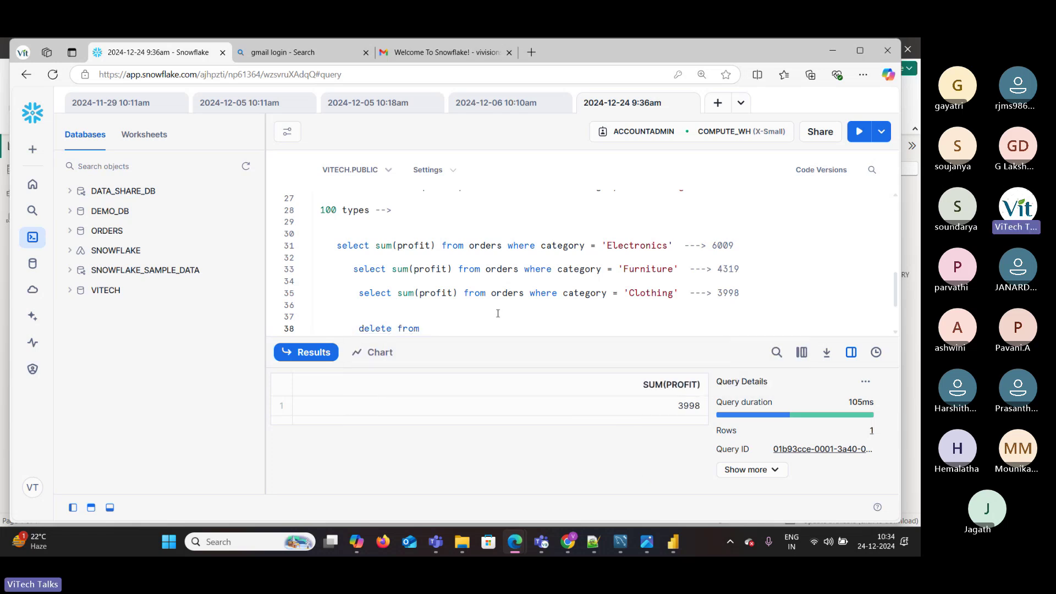
{"action": "double_click", "coordinate": [505, 291]}
{"action": "key", "text": "ctrl+c"}
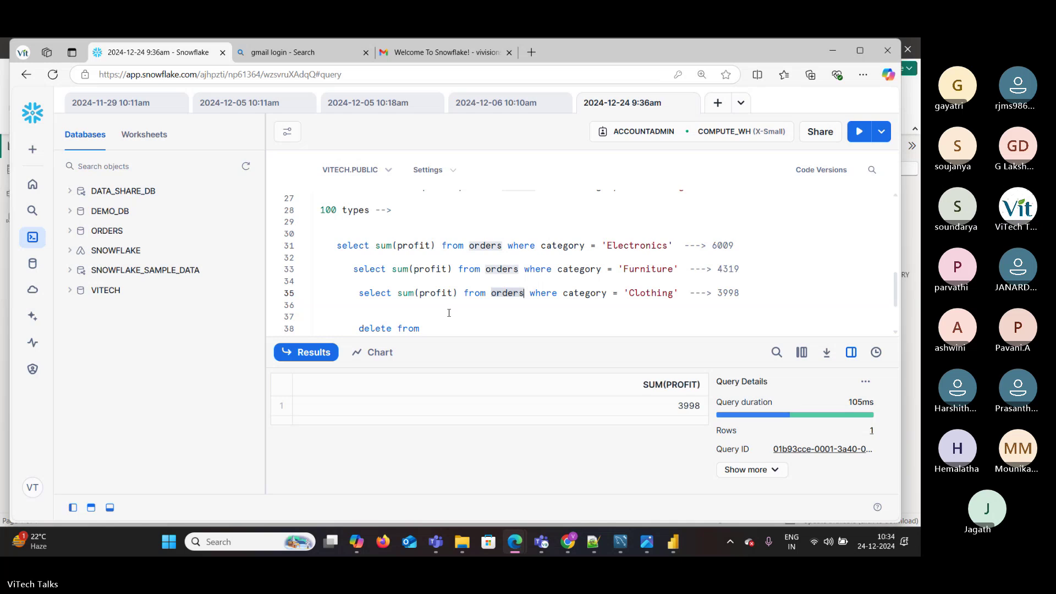
{"action": "left_click", "coordinate": [449, 325]}
{"action": "key", "text": "ctrl+v"}
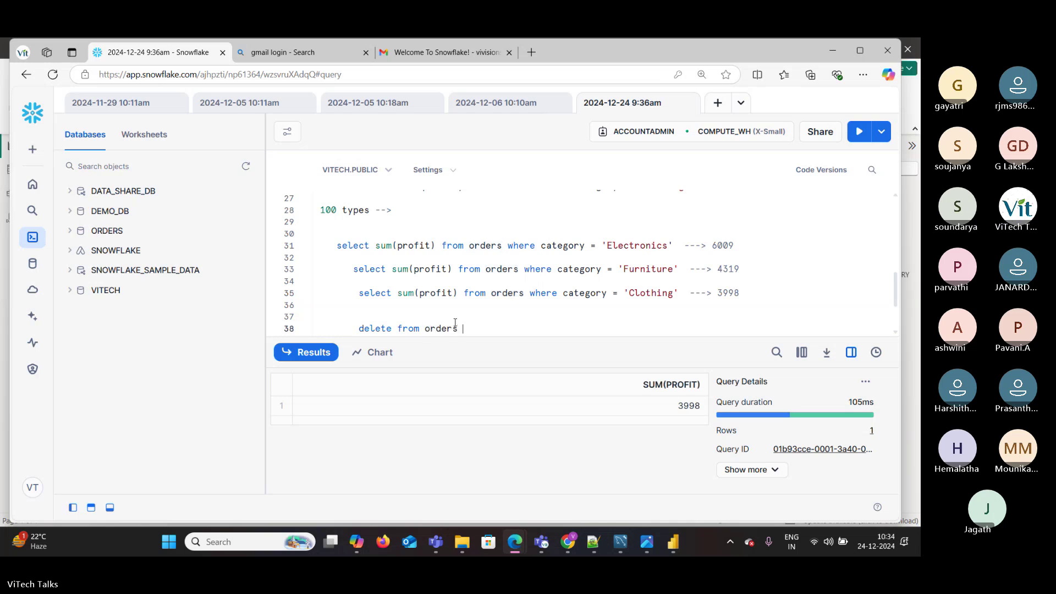
{"action": "type", "text": "where"}
- Run 'select * from orders' to list all 336 order rows
{"action": "scroll", "coordinate": [464, 252], "scroll_direction": "up", "scroll_amount": 5}
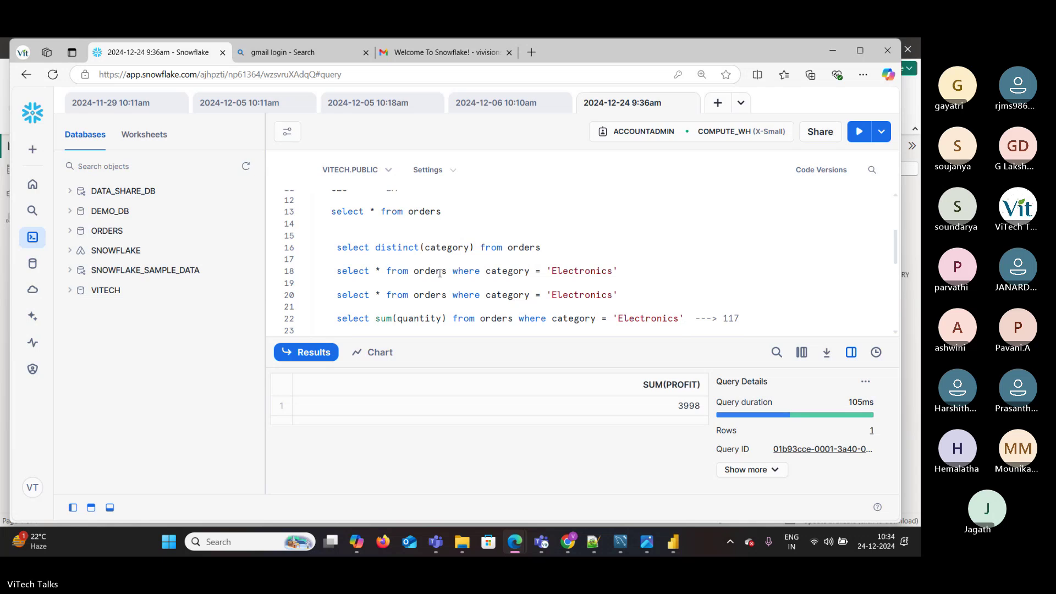
{"action": "left_click_drag", "start_coordinate": [449, 270], "coordinate": [326, 271]}
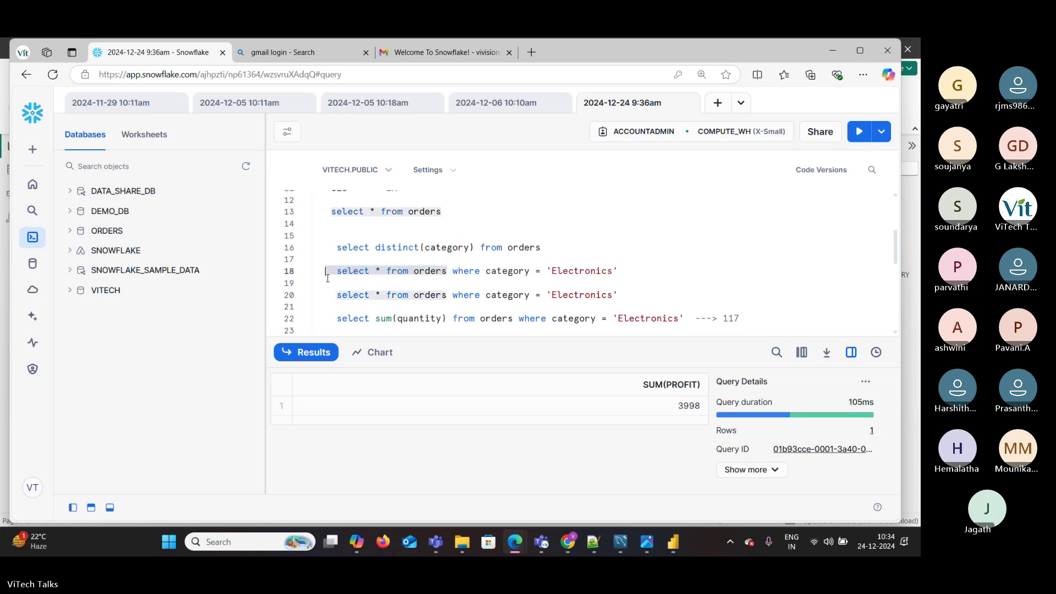
{"action": "left_click", "coordinate": [863, 131]}
{"action": "scroll", "coordinate": [452, 276], "scroll_direction": "down", "scroll_amount": 4}
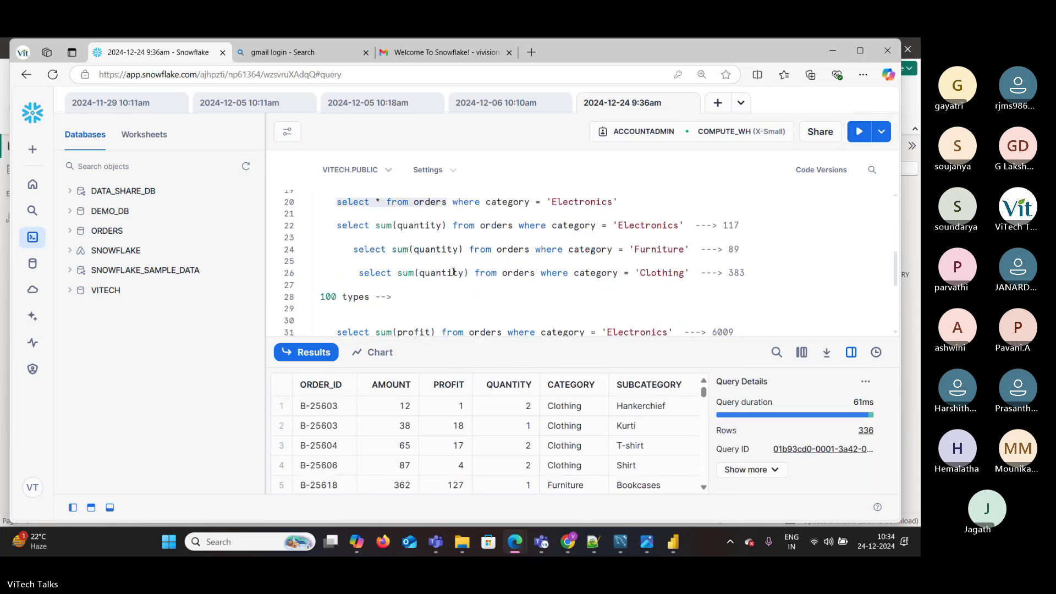
{"action": "scroll", "coordinate": [452, 276], "scroll_direction": "down", "scroll_amount": 4}
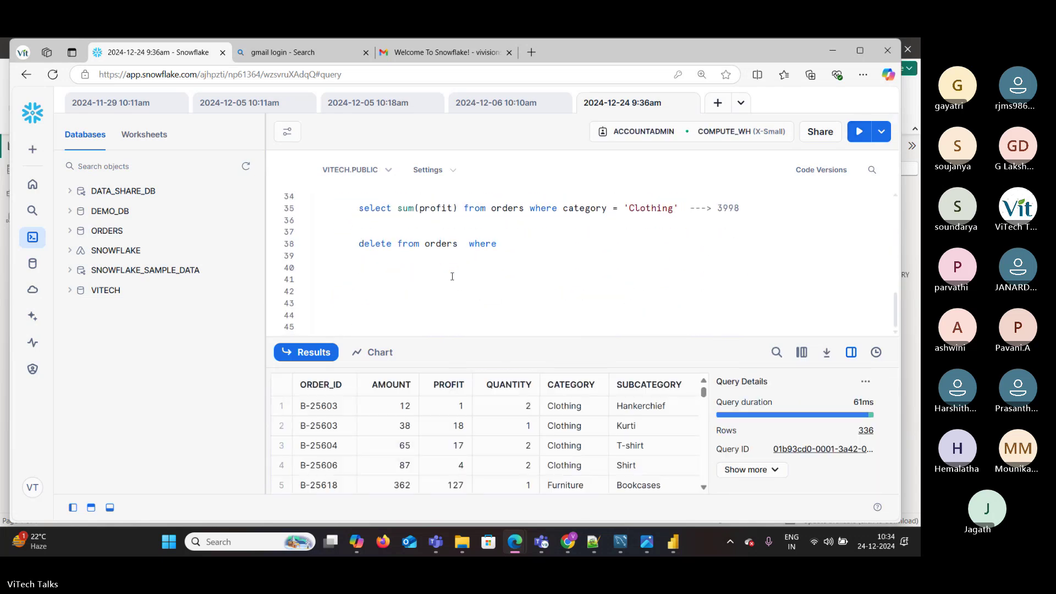
- Complete the delete with where category = 'Clothing' and run it, removing 218 rows
{"action": "left_click", "coordinate": [513, 245]}
{"action": "type", "text": "quan"}
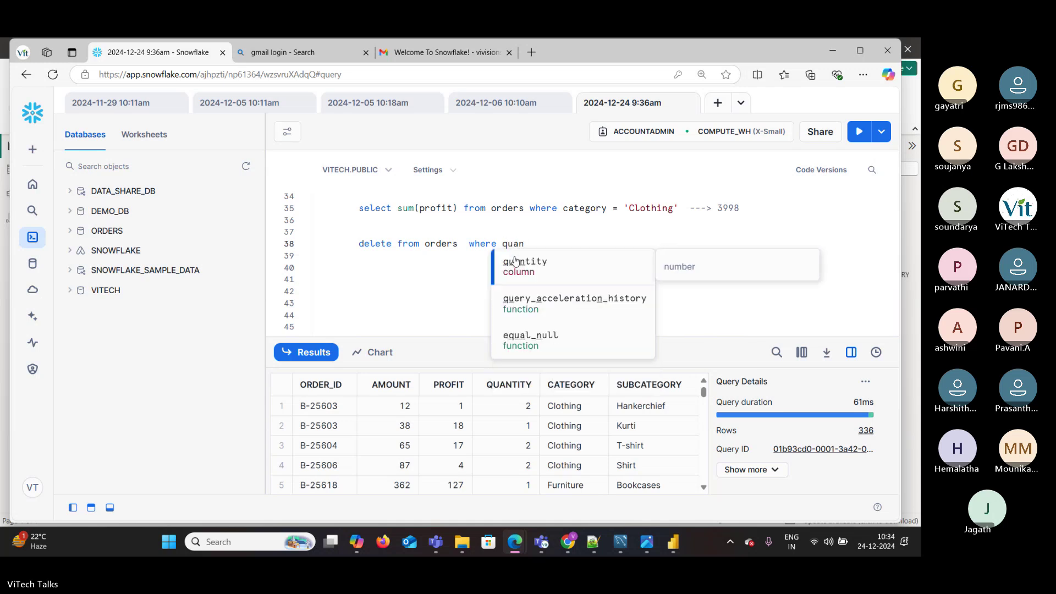
{"action": "left_click", "coordinate": [536, 267]}
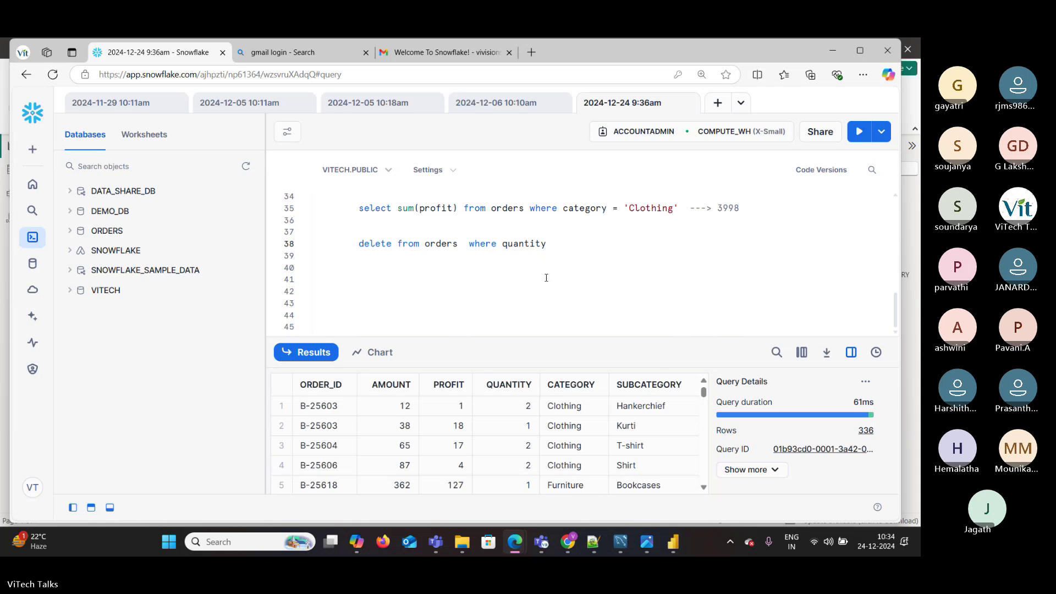
{"action": "left_click", "coordinate": [562, 213]}
{"action": "left_click_drag", "start_coordinate": [530, 209], "coordinate": [681, 214]}
{"action": "key", "text": "ctrl+c"}
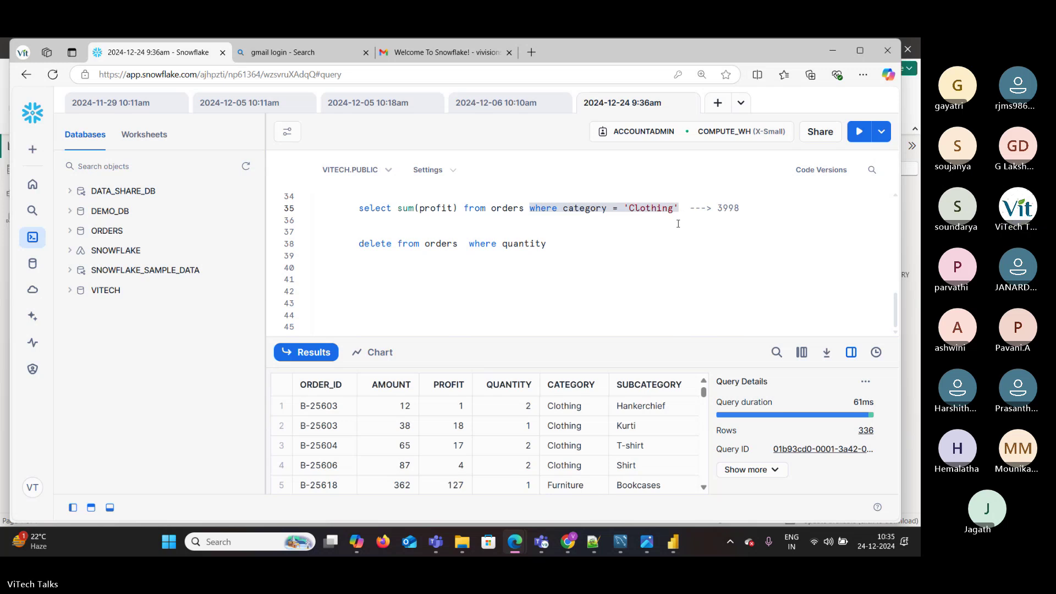
{"action": "double_click", "coordinate": [522, 243]}
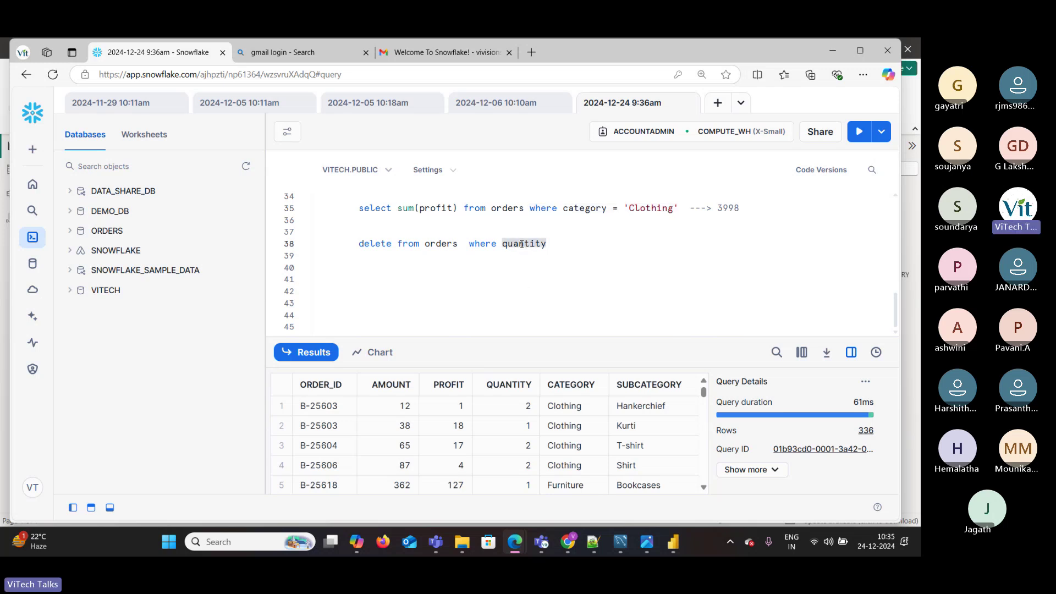
{"action": "key", "text": "ctrl+v"}
{"action": "double_click", "coordinate": [482, 243]}
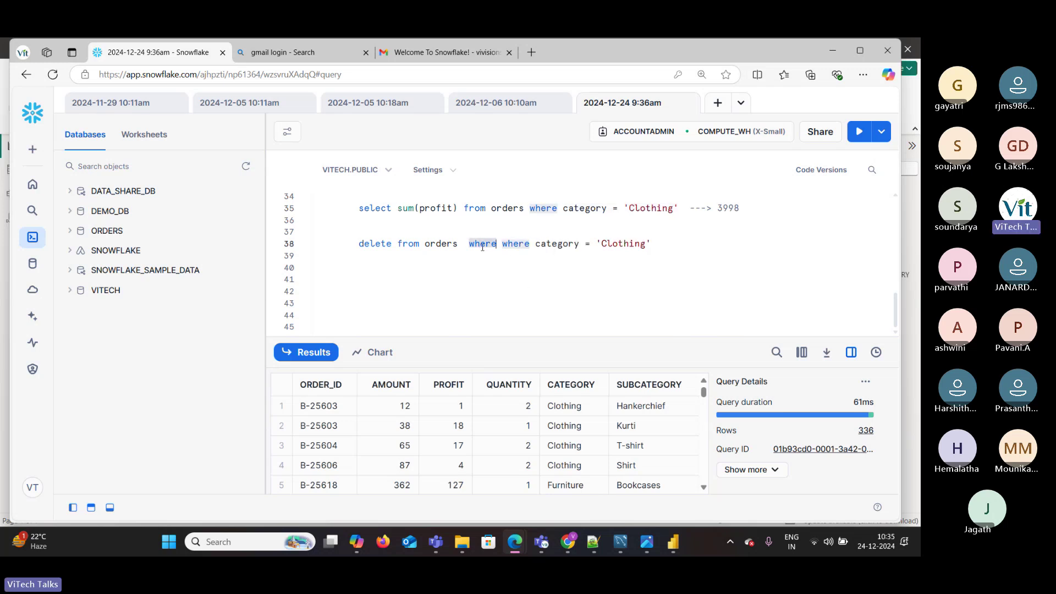
{"action": "key", "text": "BackSpace"}
{"action": "left_click", "coordinate": [637, 248]}
{"action": "left_click", "coordinate": [321, 244], "text": "shift"}
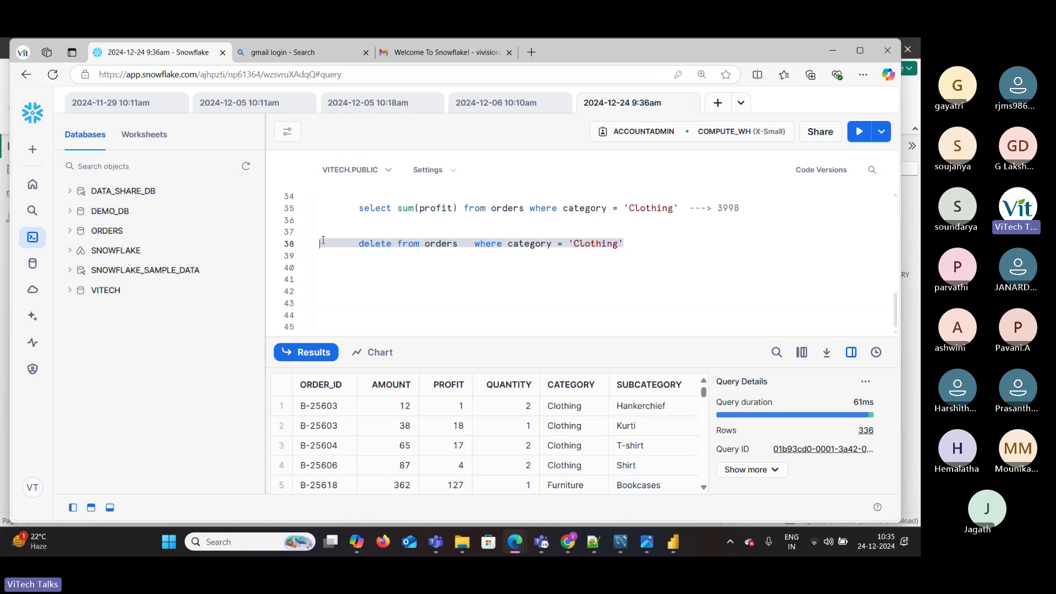
{"action": "left_click", "coordinate": [860, 132]}
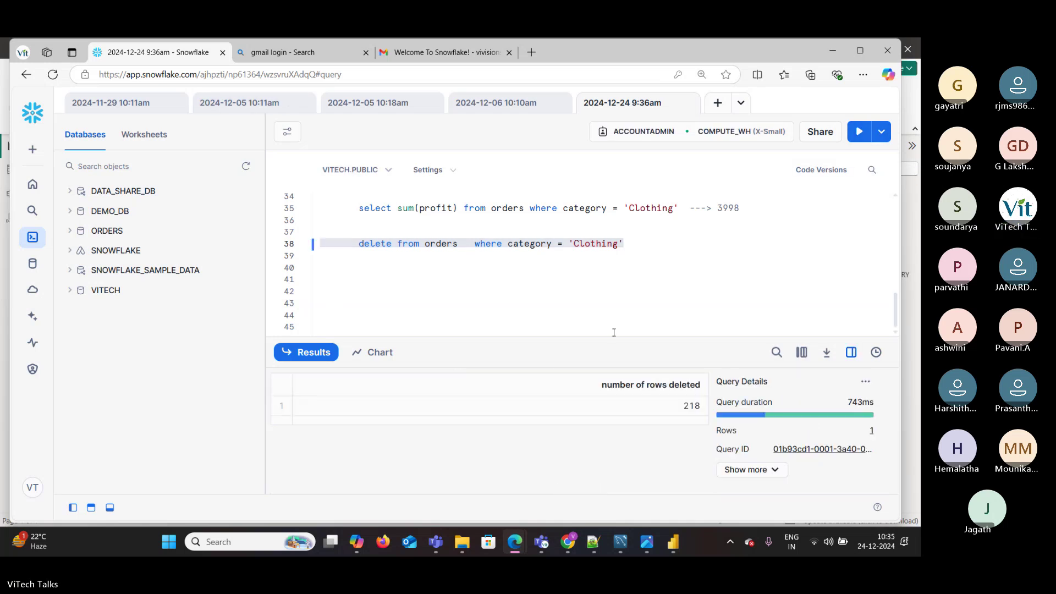
- Rerun the Clothing sum(profit) query, which now returns null
{"action": "left_click", "coordinate": [575, 317]}
{"action": "scroll", "coordinate": [575, 320], "scroll_direction": "up", "scroll_amount": 1}
{"action": "left_click_drag", "start_coordinate": [744, 268], "coordinate": [347, 268]}
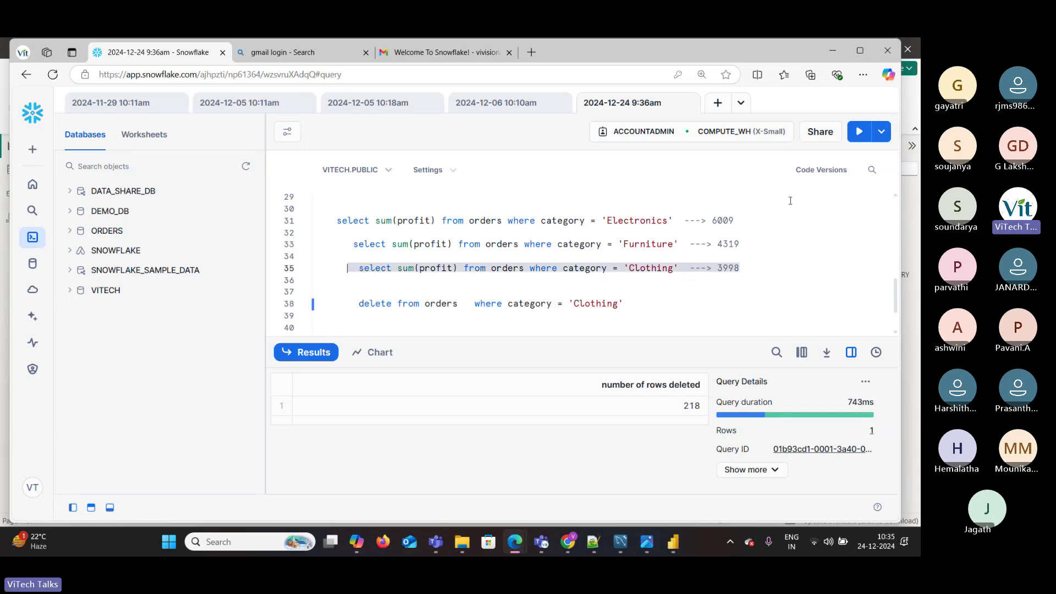
{"action": "left_click", "coordinate": [862, 131]}
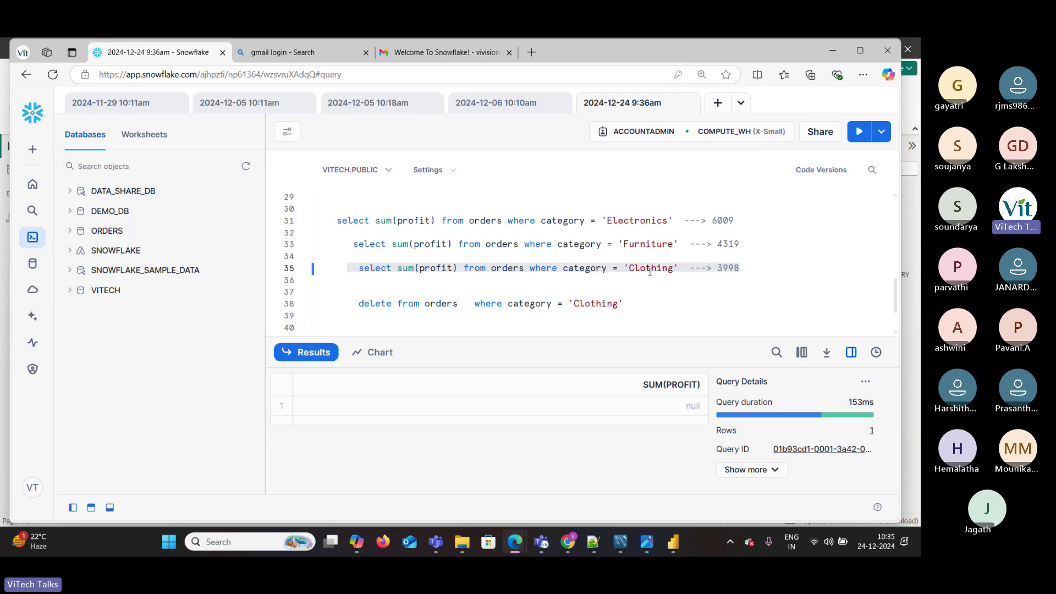
- Swap the second chart's fields to CATEGORY and QUANTITY; Clothing still appears in Power BI
{"action": "mouse_move", "coordinate": [672, 544]}
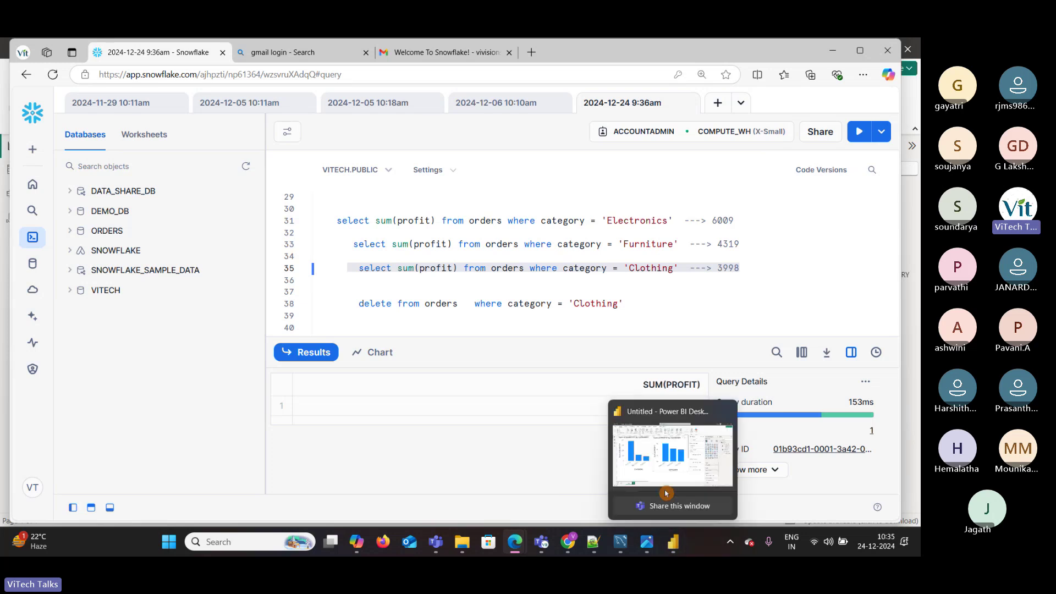
{"action": "left_click", "coordinate": [661, 458]}
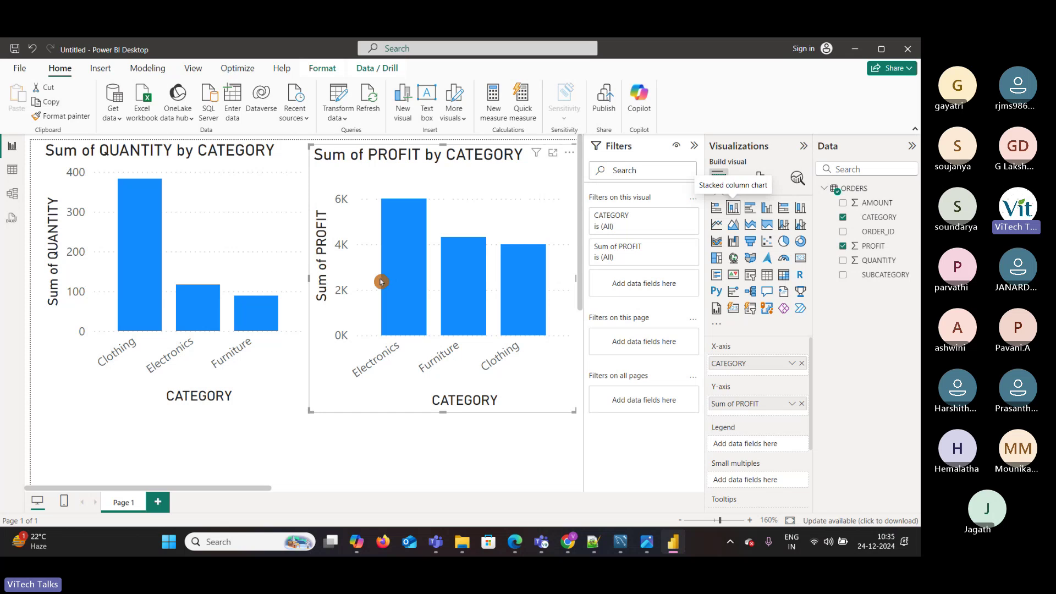
{"action": "left_click", "coordinate": [839, 191]}
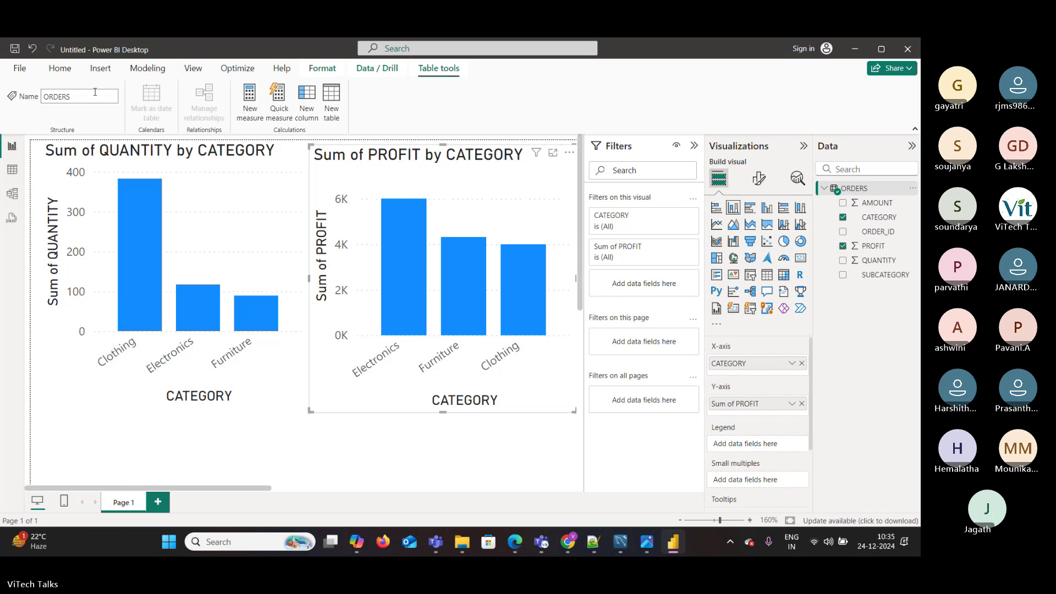
{"action": "left_click", "coordinate": [60, 68]}
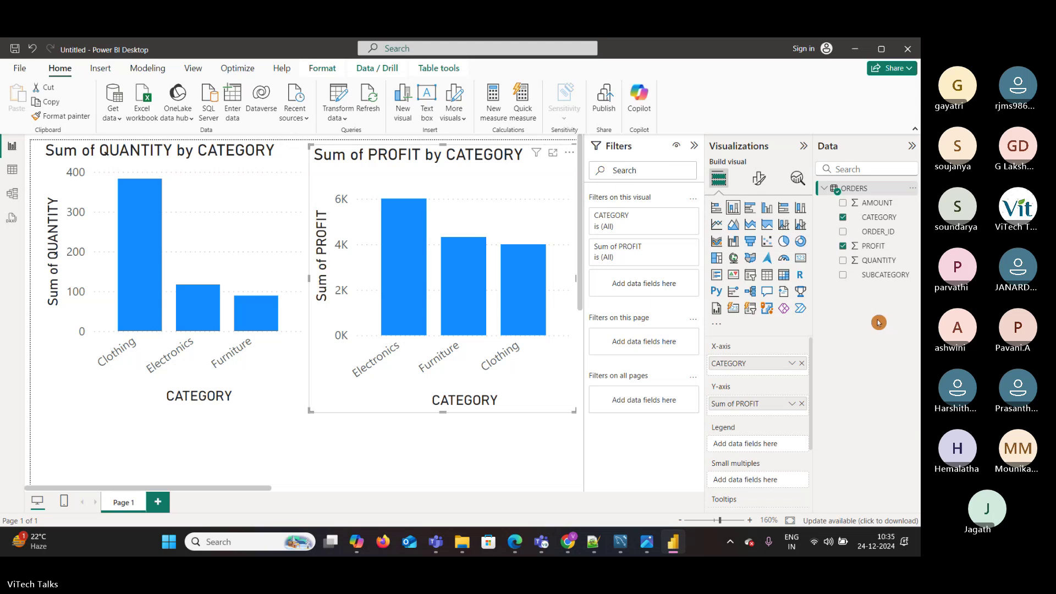
{"action": "left_click", "coordinate": [844, 246]}
{"action": "left_click", "coordinate": [844, 218]}
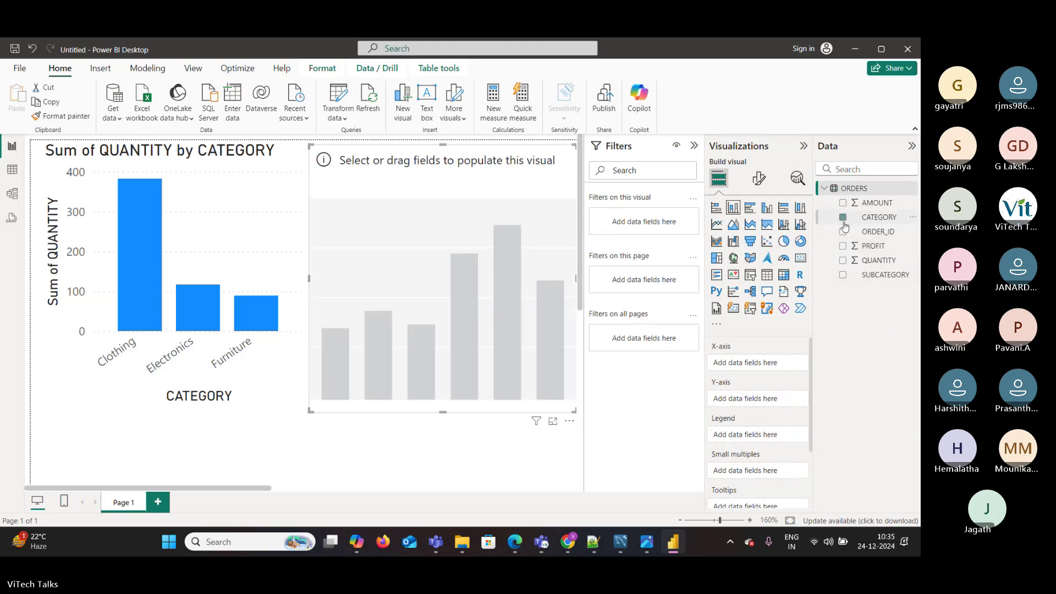
{"action": "left_click", "coordinate": [843, 218]}
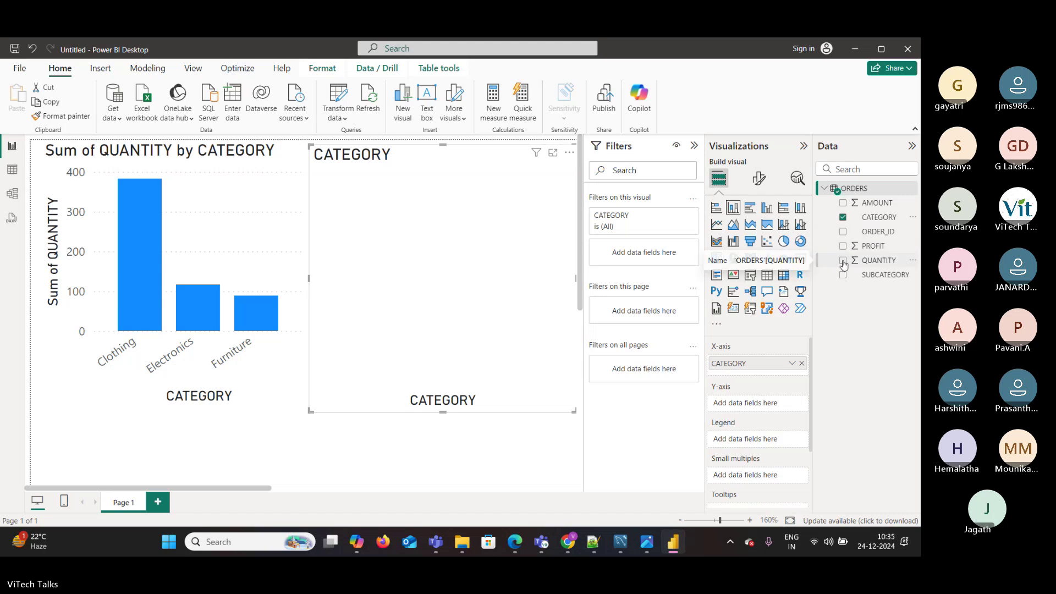
{"action": "left_click", "coordinate": [843, 261]}
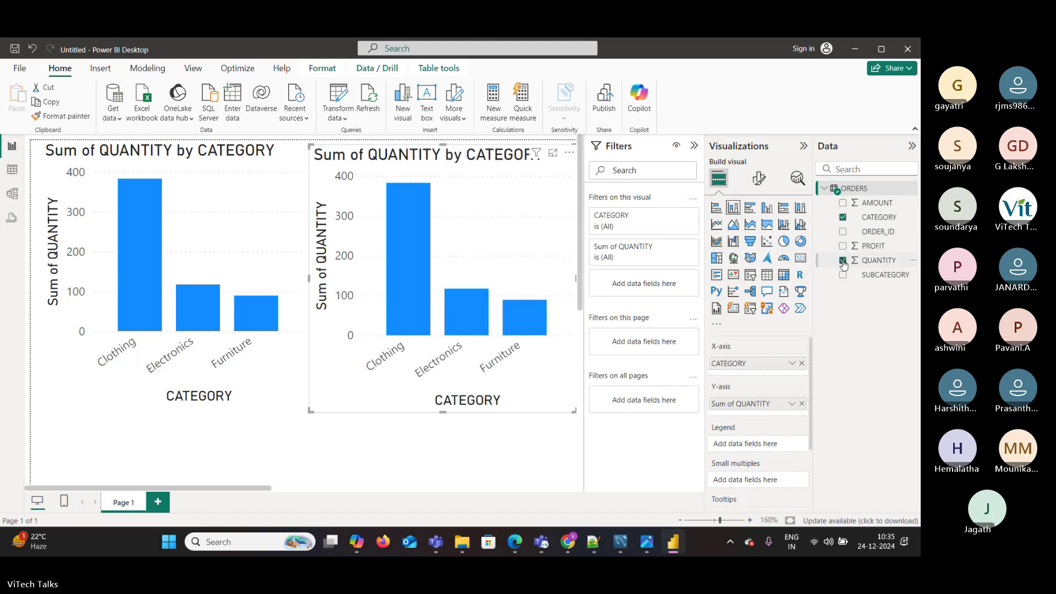
{"action": "scroll", "coordinate": [338, 408], "scroll_direction": "down", "scroll_amount": 5}
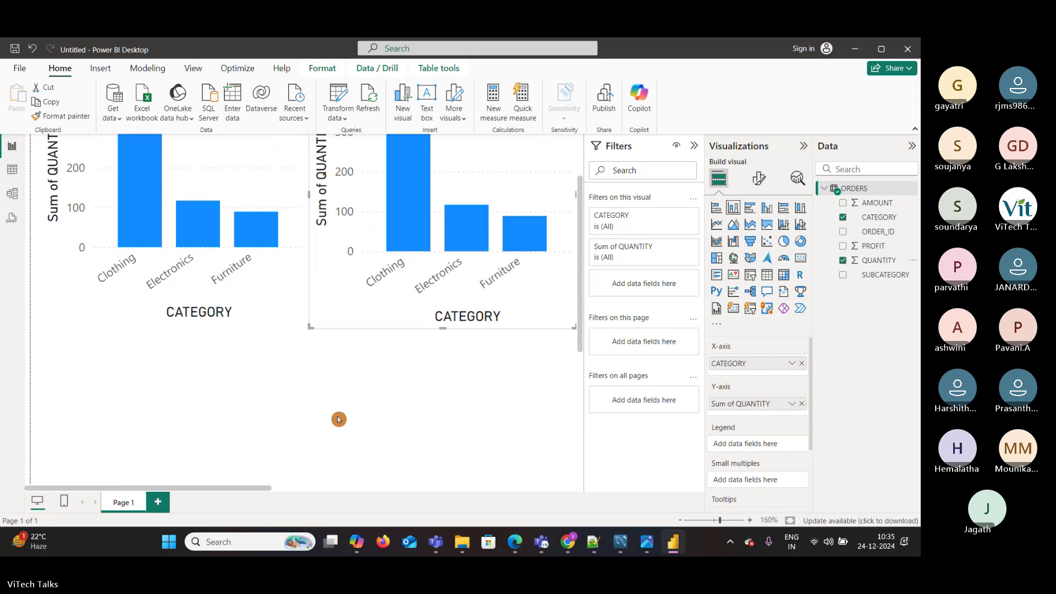
{"action": "scroll", "coordinate": [338, 418], "scroll_direction": "up", "scroll_amount": 5}
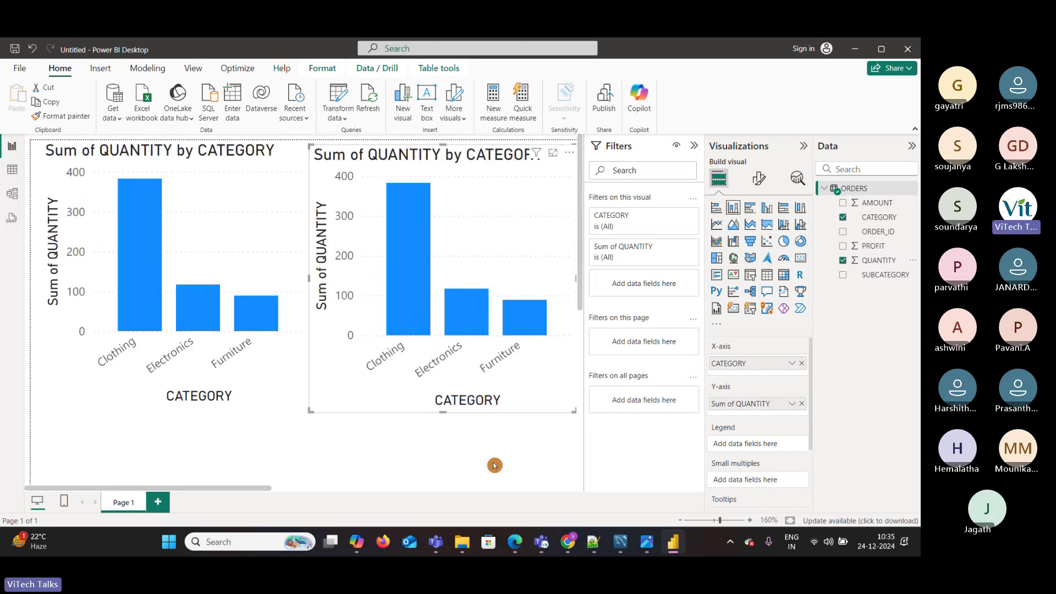
- Rerun 'select distinct(category) from orders', now returning only Furniture and Electronics
{"action": "mouse_move", "coordinate": [515, 542]}
{"action": "left_click", "coordinate": [564, 456]}
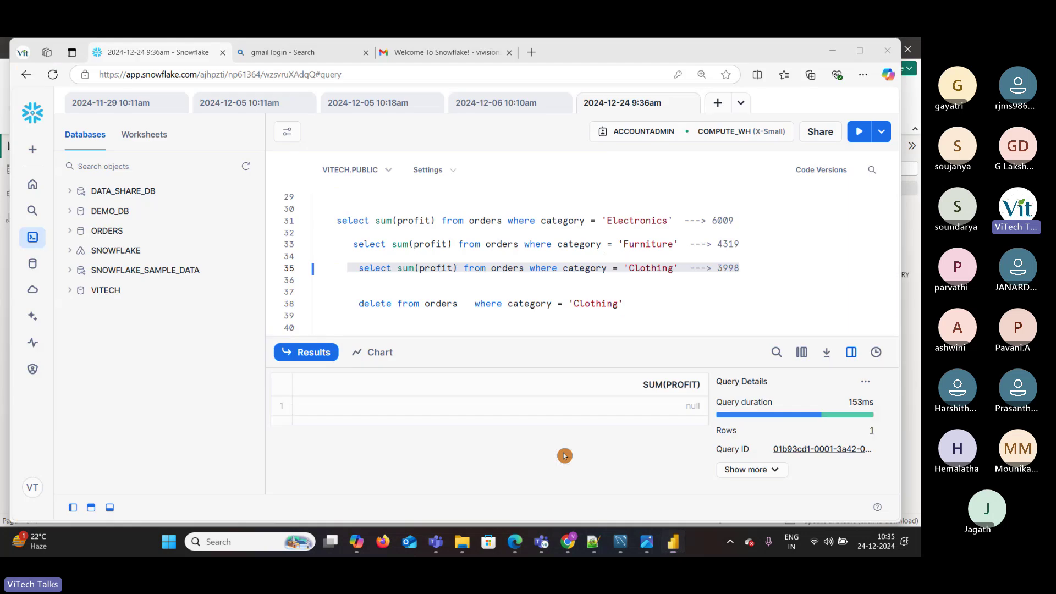
{"action": "scroll", "coordinate": [424, 258], "scroll_direction": "up", "scroll_amount": 5}
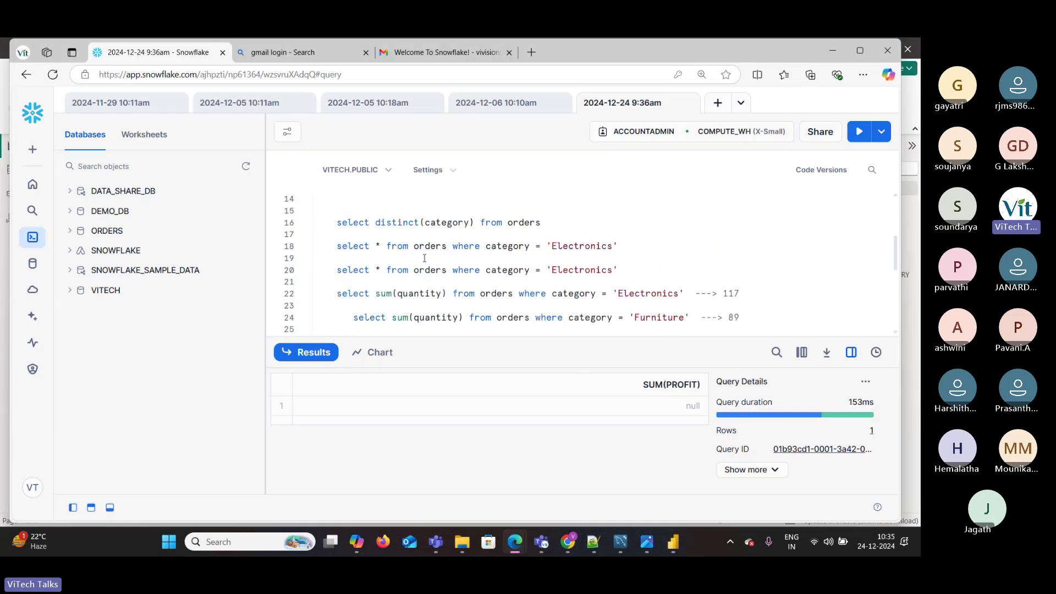
{"action": "left_click_drag", "start_coordinate": [541, 223], "coordinate": [336, 223]}
{"action": "left_click", "coordinate": [849, 135]}
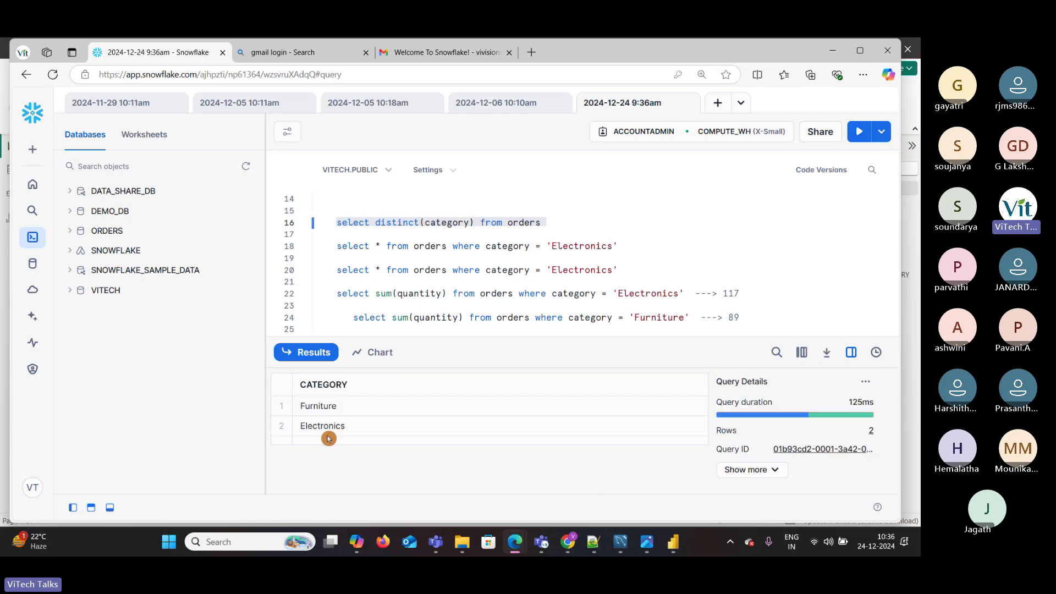
{"action": "left_click", "coordinate": [833, 50]}
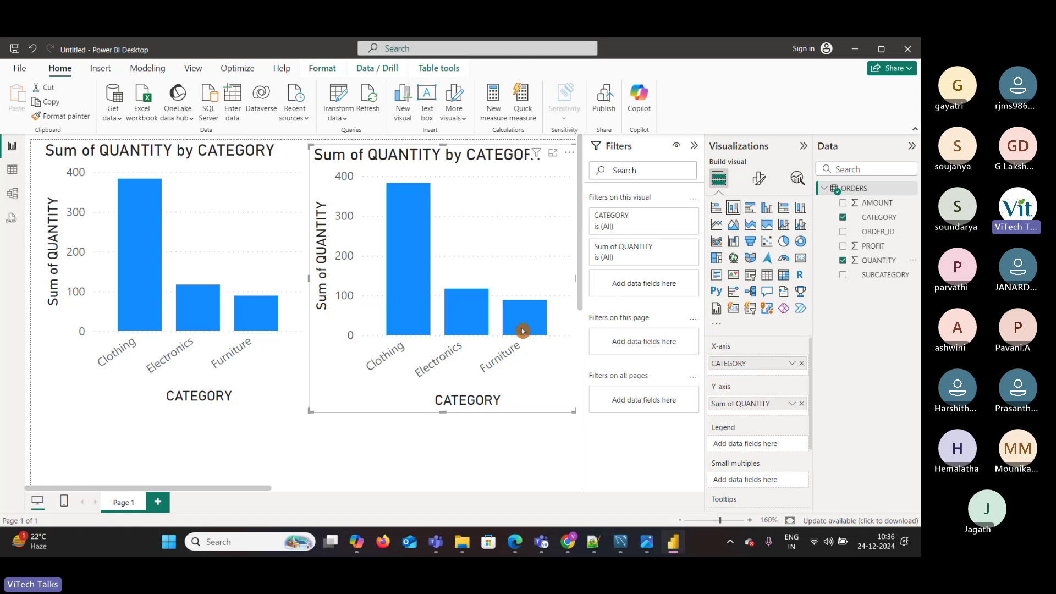
- Refresh the report so Clothing drops out, then cross-highlight Electronics in both column charts
{"action": "mouse_move", "coordinate": [522, 331]}
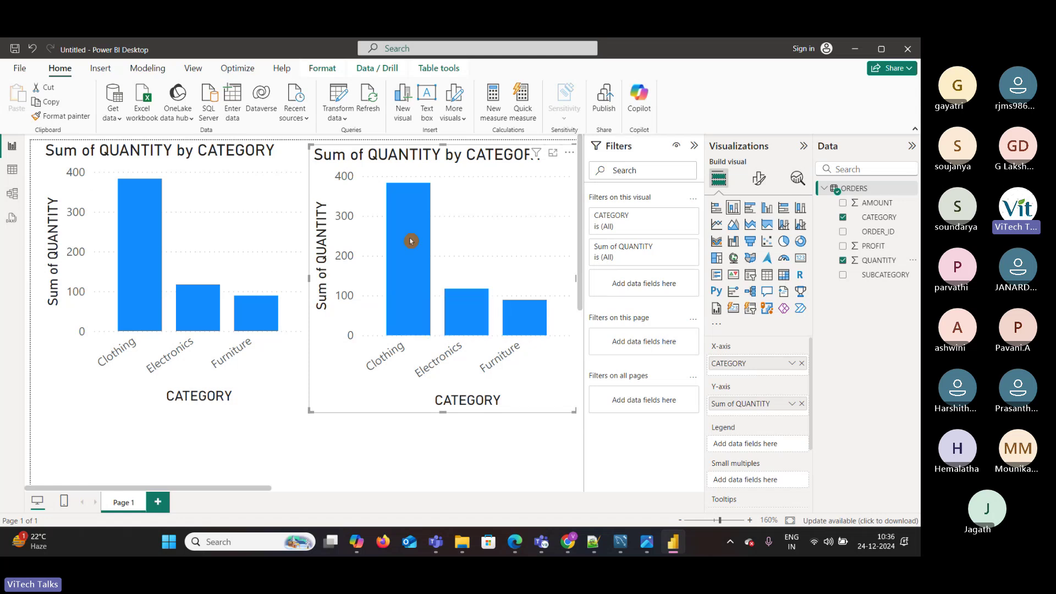
{"action": "left_click", "coordinate": [368, 101]}
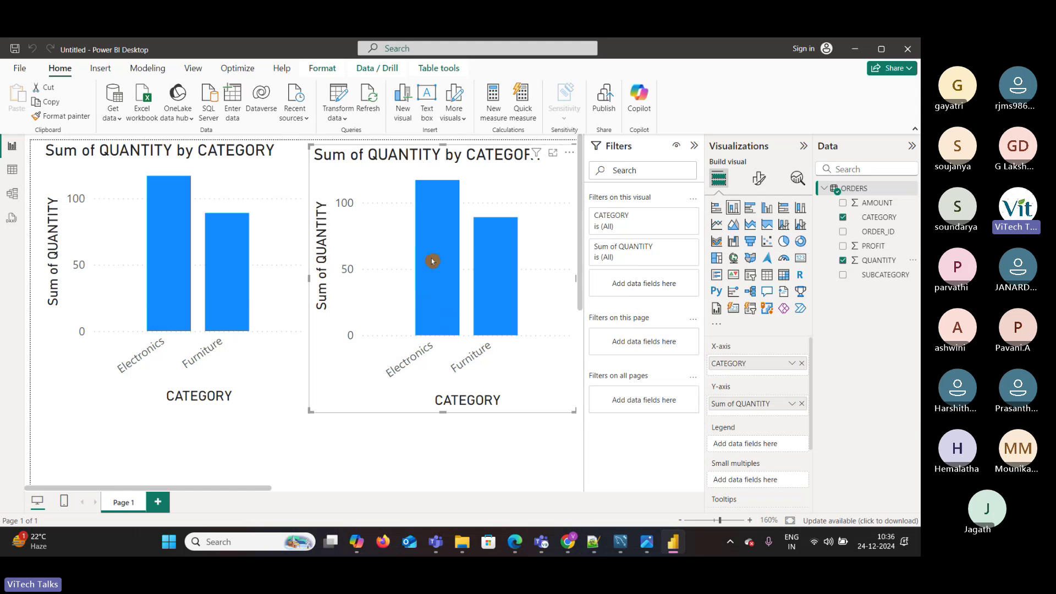
{"action": "mouse_move", "coordinate": [434, 263]}
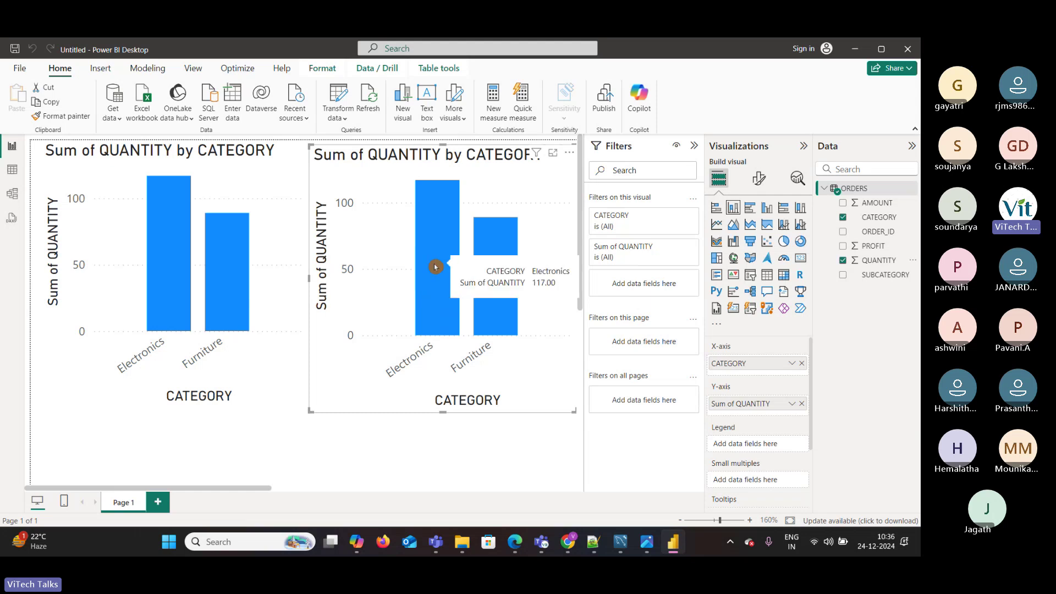
{"action": "left_click", "coordinate": [441, 222]}
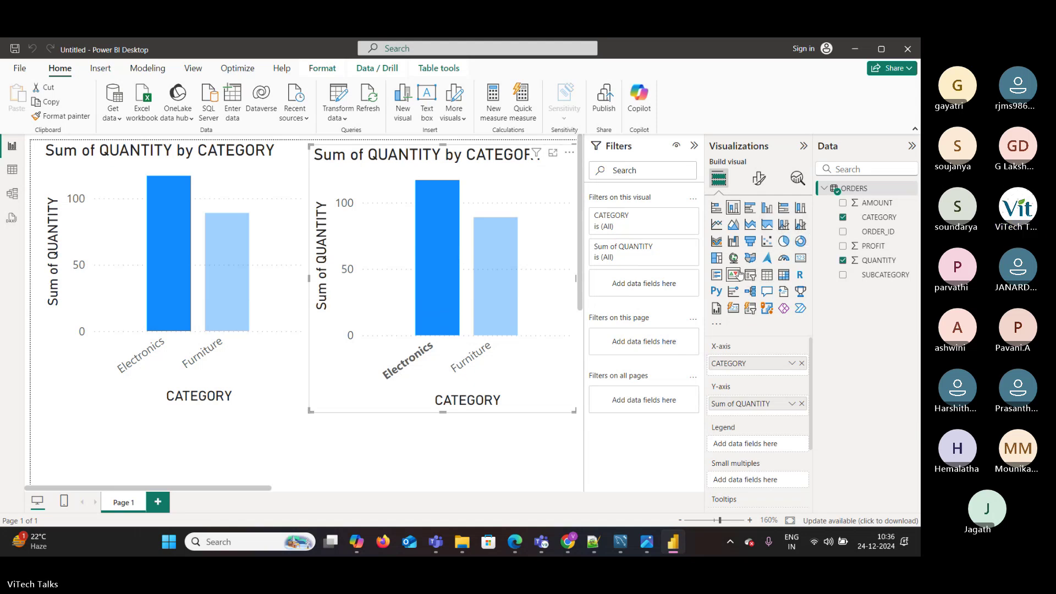
- Try line, area and stacked area on the second visual, settling on a pie (Electronics 117, Furniture 89)
{"action": "left_click", "coordinate": [716, 224]}
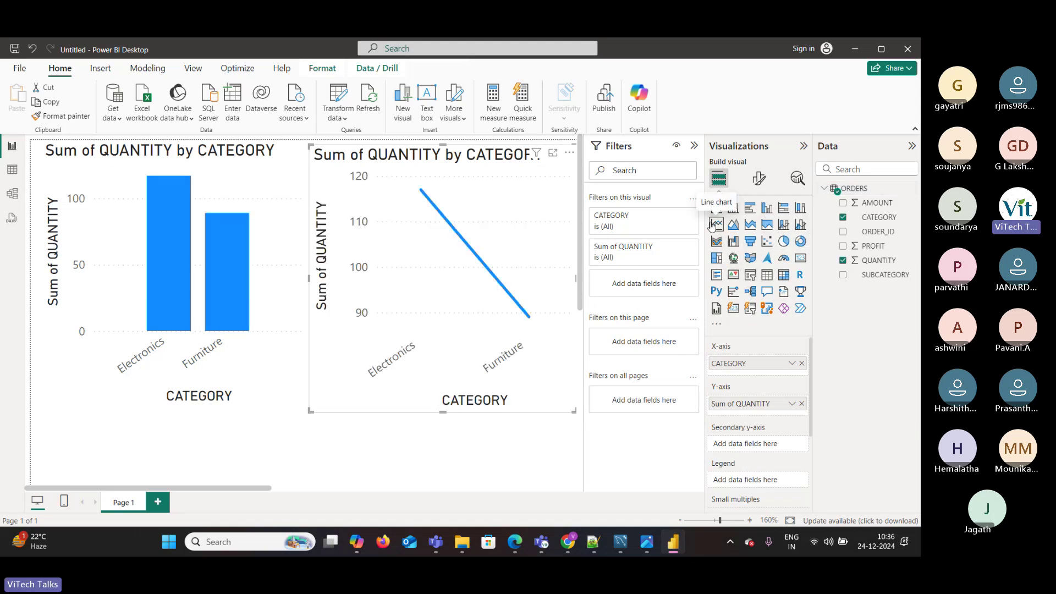
{"action": "left_click", "coordinate": [734, 225]}
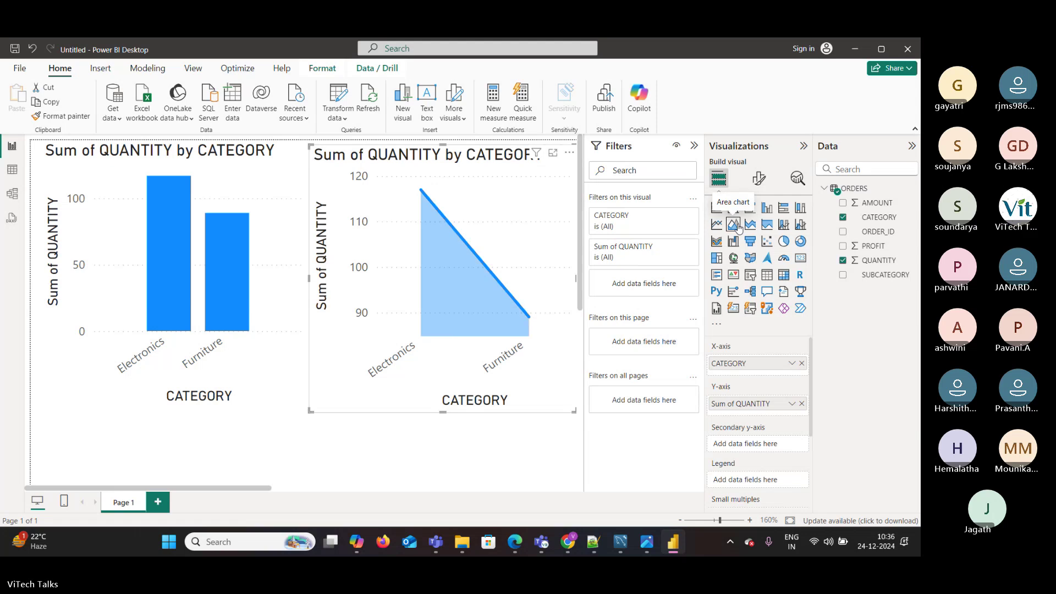
{"action": "left_click", "coordinate": [750, 226]}
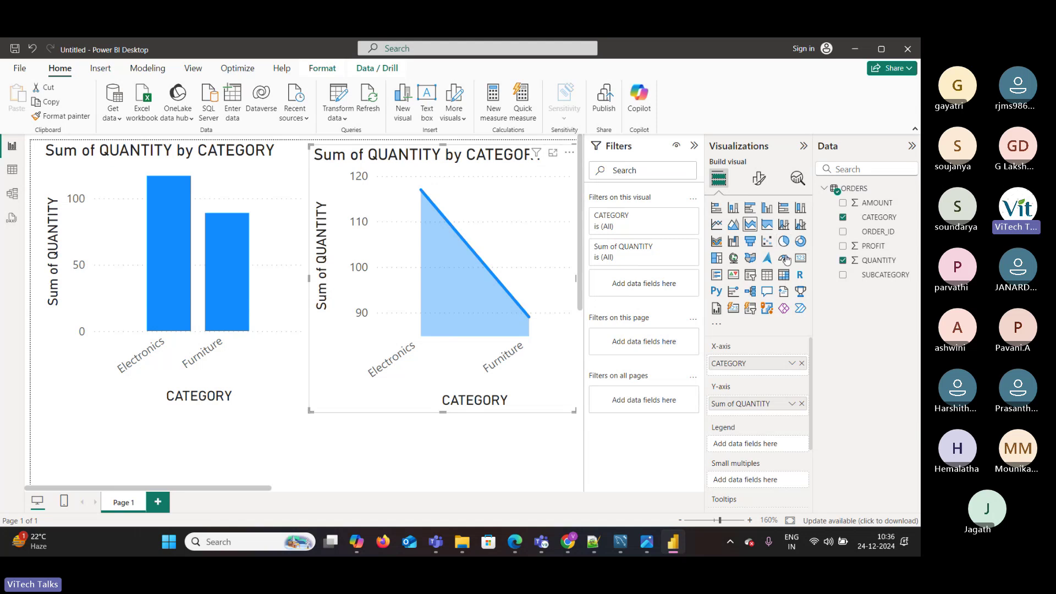
{"action": "left_click", "coordinate": [785, 241]}
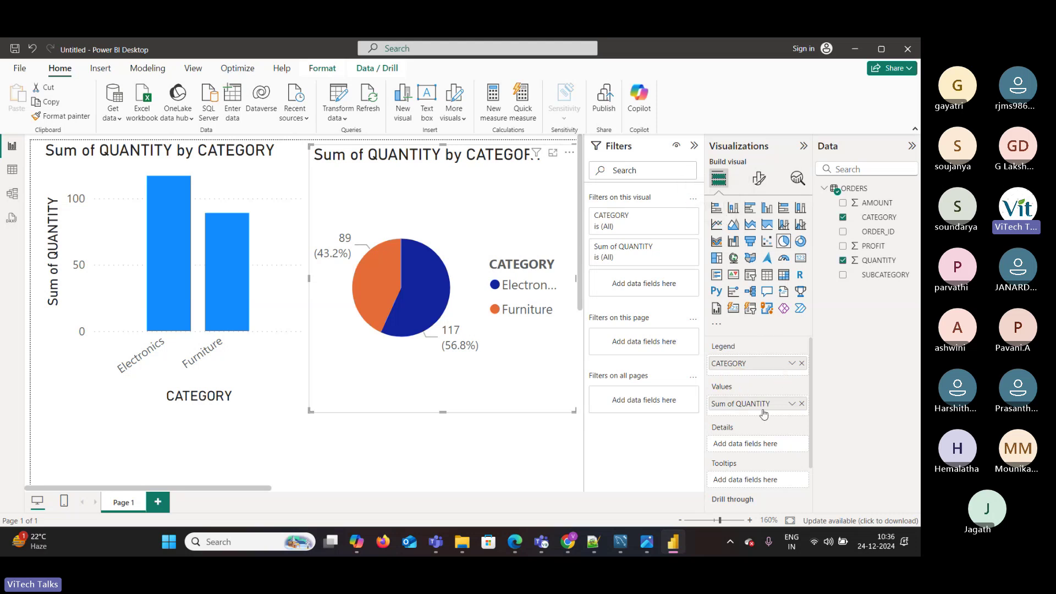
{"action": "scroll", "coordinate": [764, 414], "scroll_direction": "down", "scroll_amount": 2}
{"action": "scroll", "coordinate": [765, 418], "scroll_direction": "up", "scroll_amount": 2}
{"action": "left_click", "coordinate": [123, 120]}
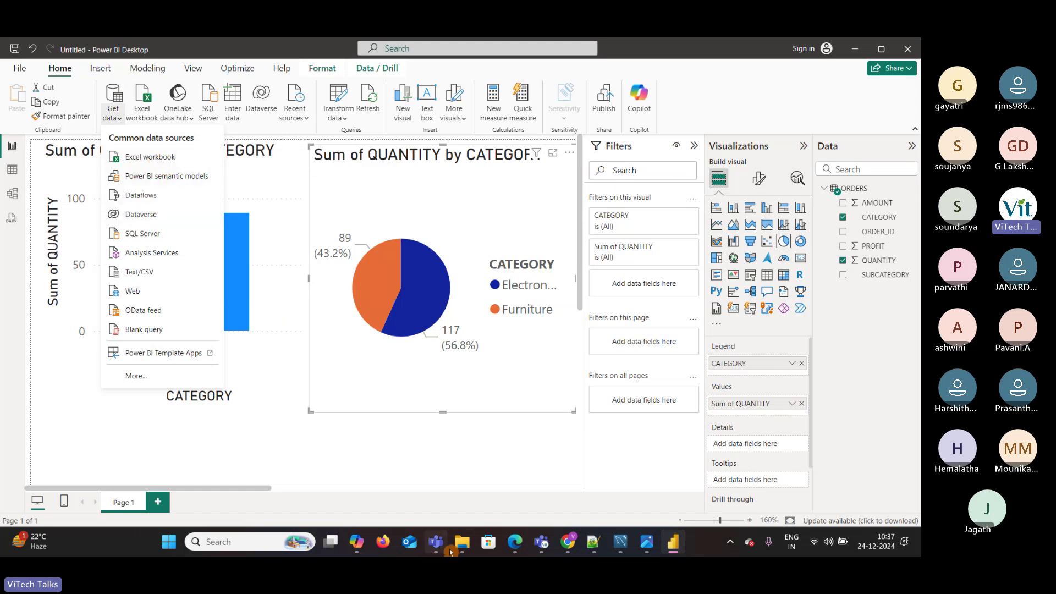
- Dismiss the Get data source list and deselect the pie chart on the canvas
{"action": "mouse_move", "coordinate": [459, 546]}
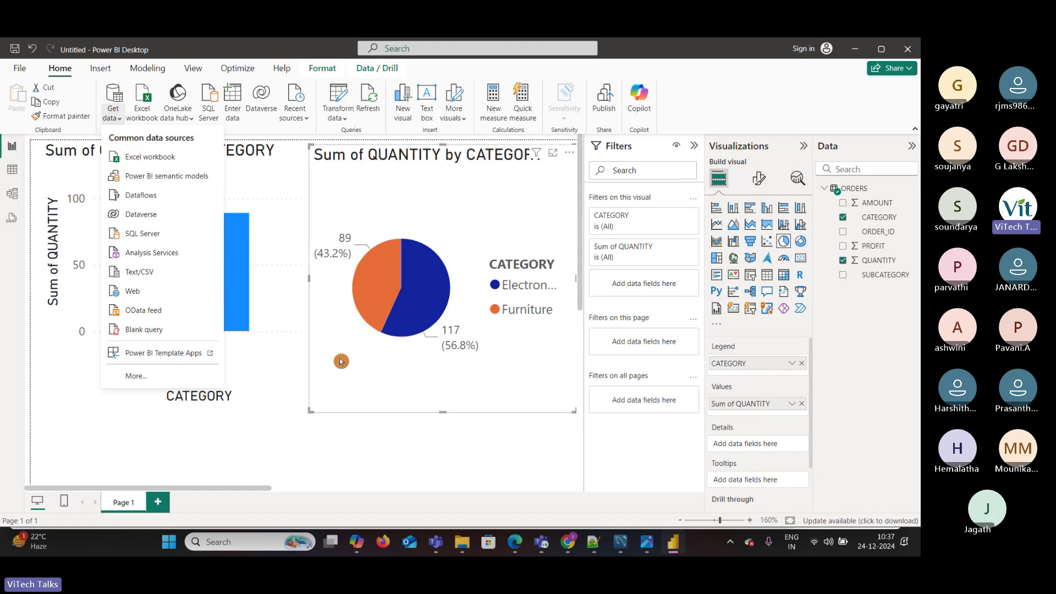
{"action": "left_click", "coordinate": [379, 448]}
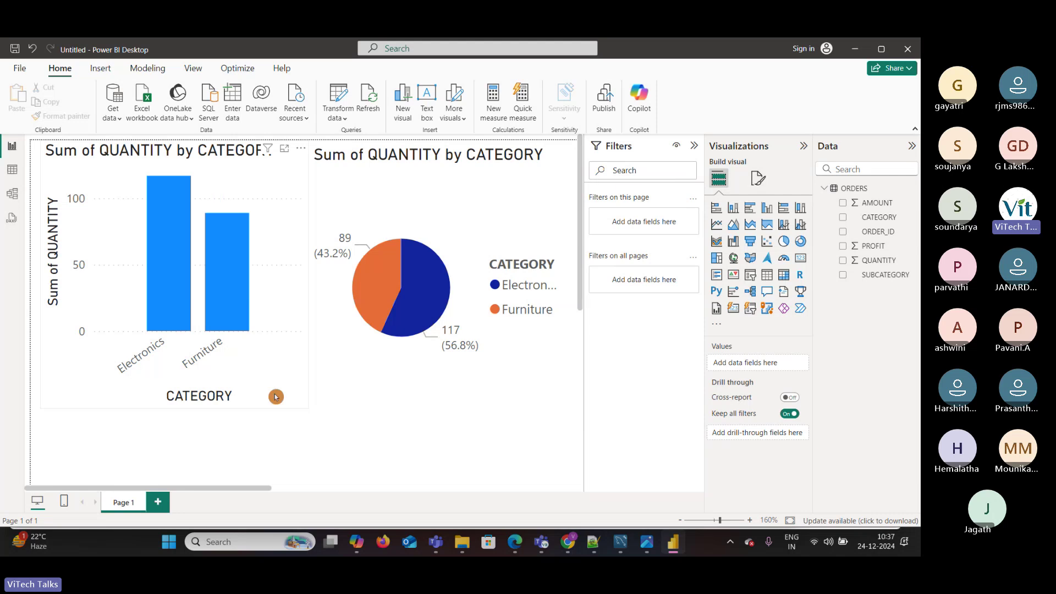
{"action": "scroll", "coordinate": [280, 270], "scroll_direction": "down", "scroll_amount": 5}
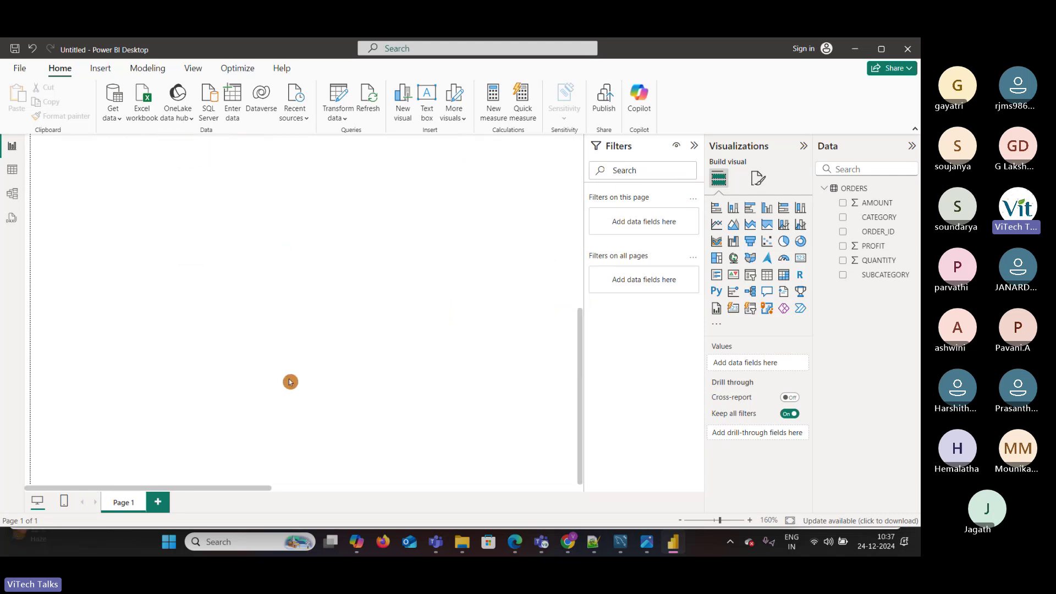
{"action": "scroll", "coordinate": [290, 374], "scroll_direction": "up", "scroll_amount": 4}
{"action": "scroll", "coordinate": [366, 406], "scroll_direction": "up", "scroll_amount": 1}
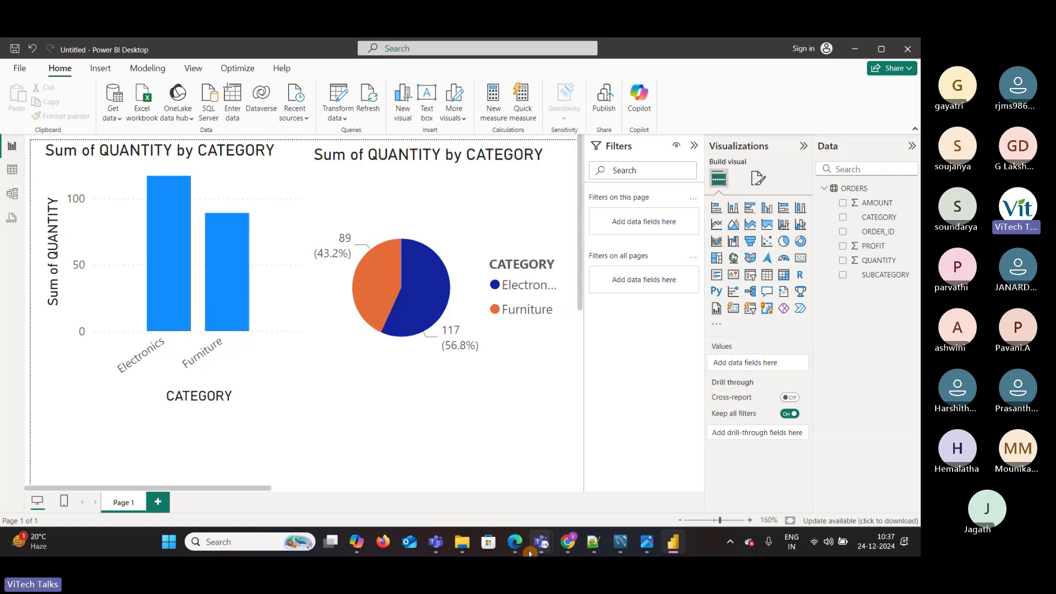
- Review the per-category quantity queries on worksheet lines 16–24 in Snowflake, then minimize the browser
{"action": "mouse_move", "coordinate": [523, 549]}
{"action": "left_click", "coordinate": [577, 455]}
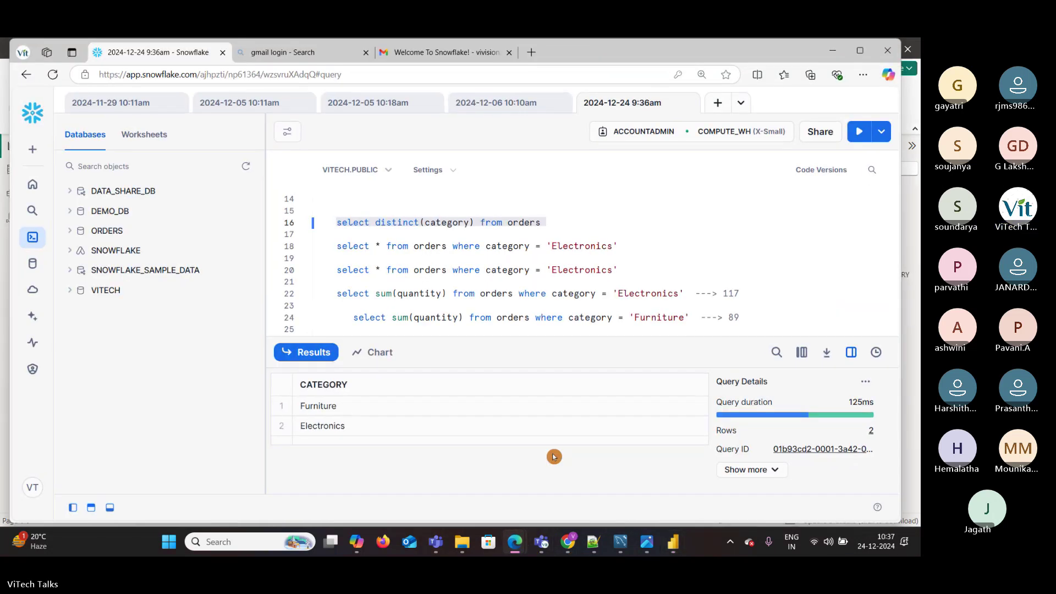
{"action": "left_click", "coordinate": [757, 319]}
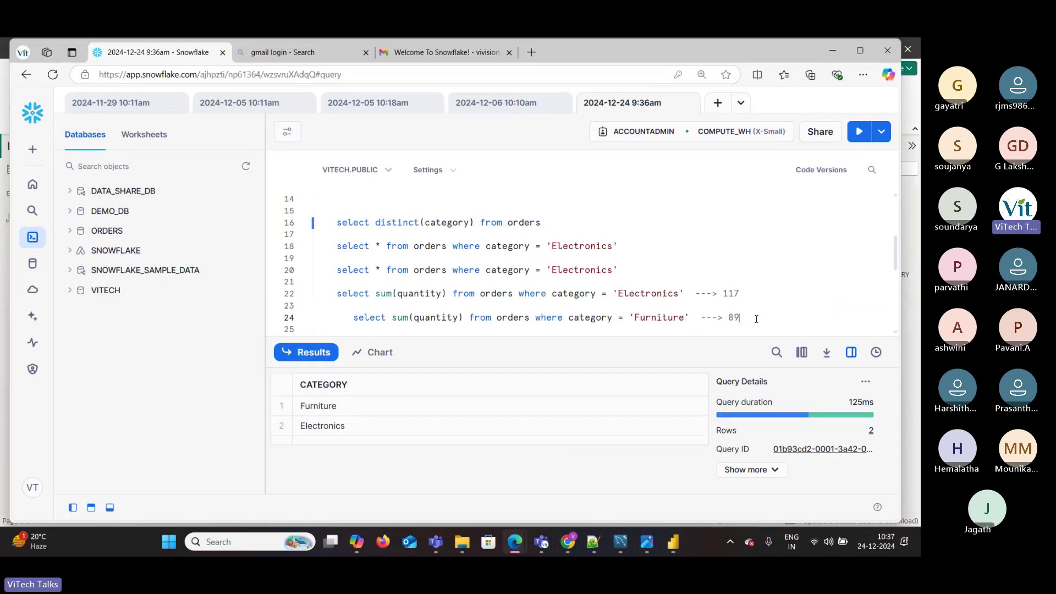
{"action": "mouse_move", "coordinate": [757, 319]}
{"action": "left_mouse_down"}
{"action": "mouse_move", "coordinate": [352, 246]}
{"action": "mouse_move", "coordinate": [351, 224]}
{"action": "mouse_move", "coordinate": [606, 270]}
{"action": "mouse_move", "coordinate": [715, 330]}
{"action": "mouse_move", "coordinate": [744, 304]}
{"action": "left_mouse_up"}
{"action": "left_click", "coordinate": [333, 221]}
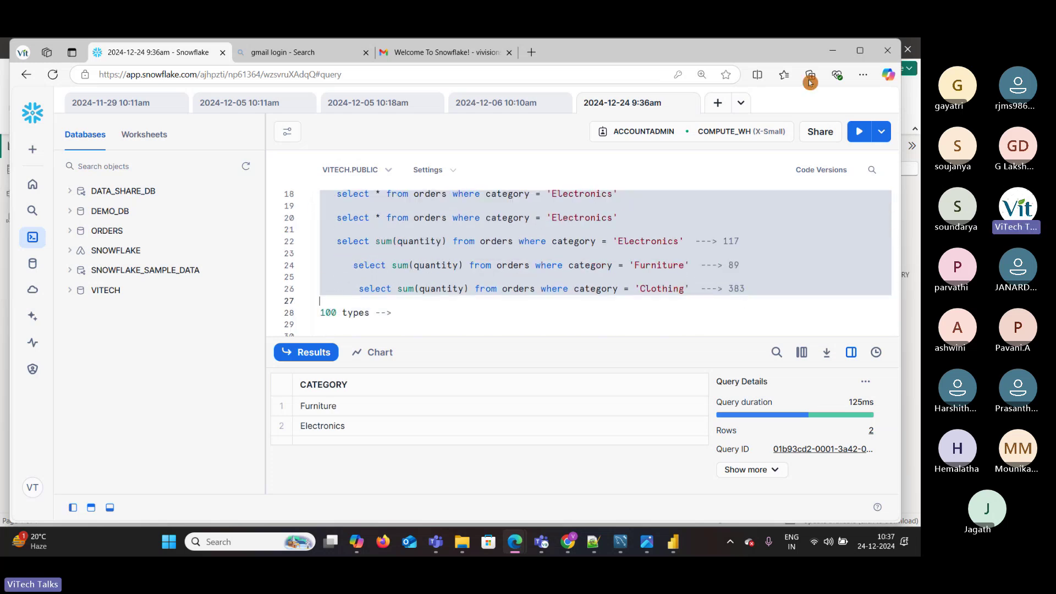
{"action": "left_click", "coordinate": [833, 52]}
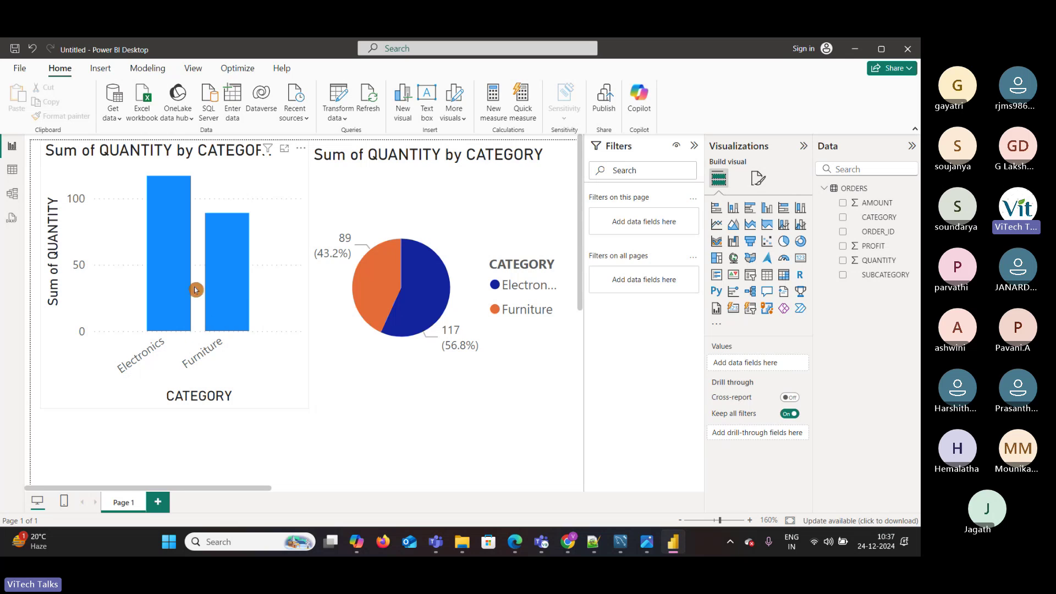
- Open the full Get Data connector list via More..., then switch back to the Snowflake browser
{"action": "left_click", "coordinate": [119, 118]}
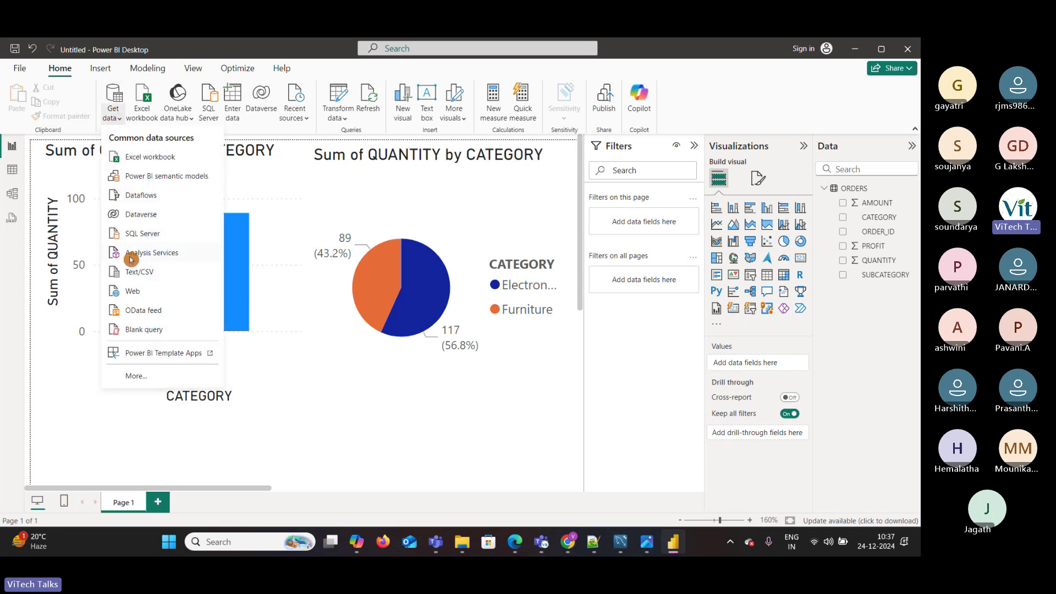
{"action": "left_click", "coordinate": [136, 375]}
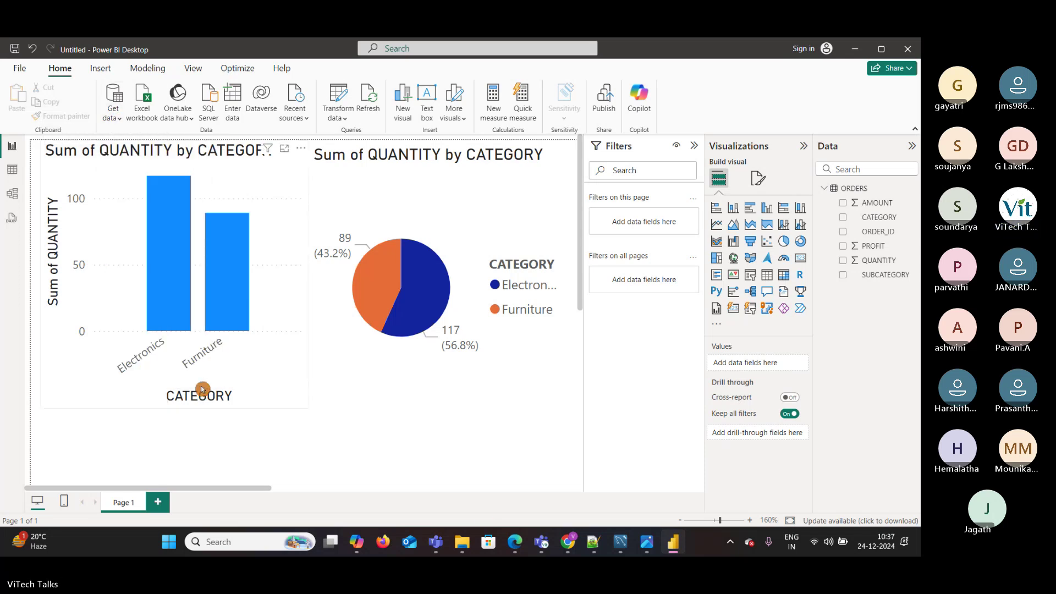
{"action": "mouse_move", "coordinate": [516, 546]}
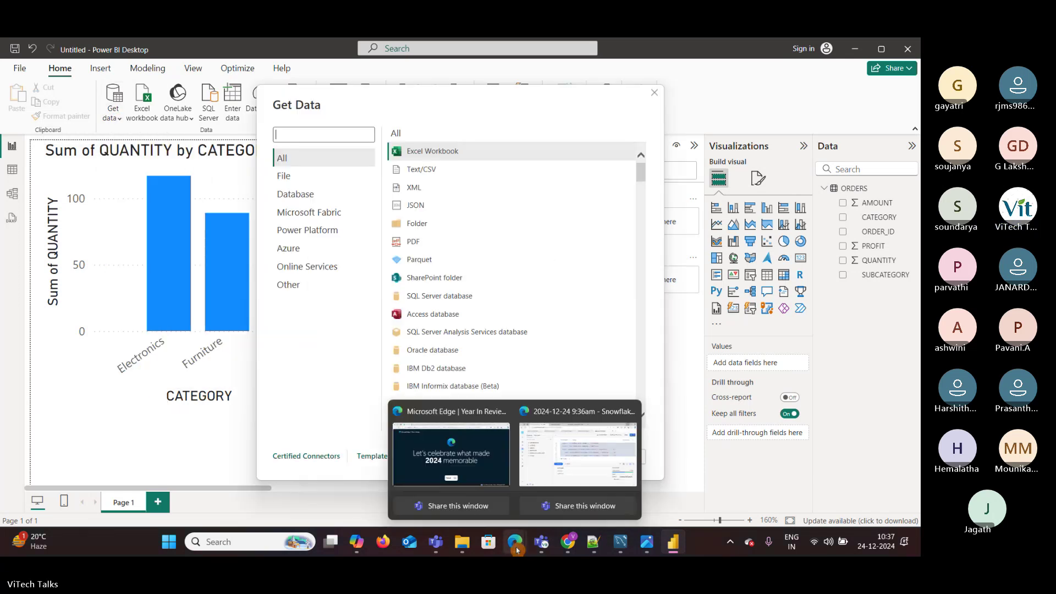
{"action": "left_click", "coordinate": [566, 459]}
- Expand VITECH > PUBLIC > Tables and inspect the ORDERS table's six columns, then minimize the browser
{"action": "left_click", "coordinate": [69, 291]}
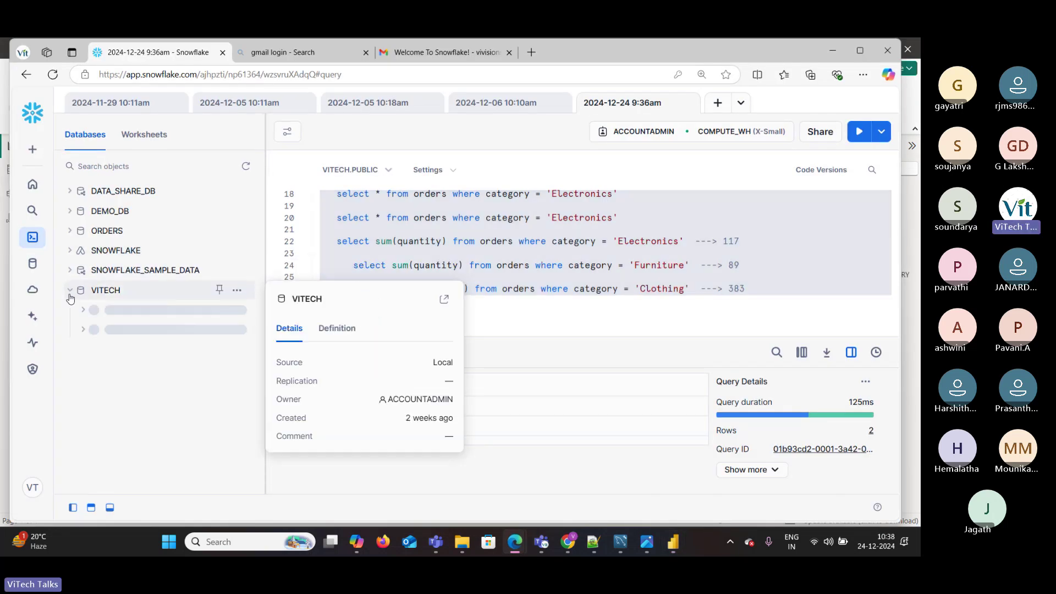
{"action": "left_click", "coordinate": [83, 330]}
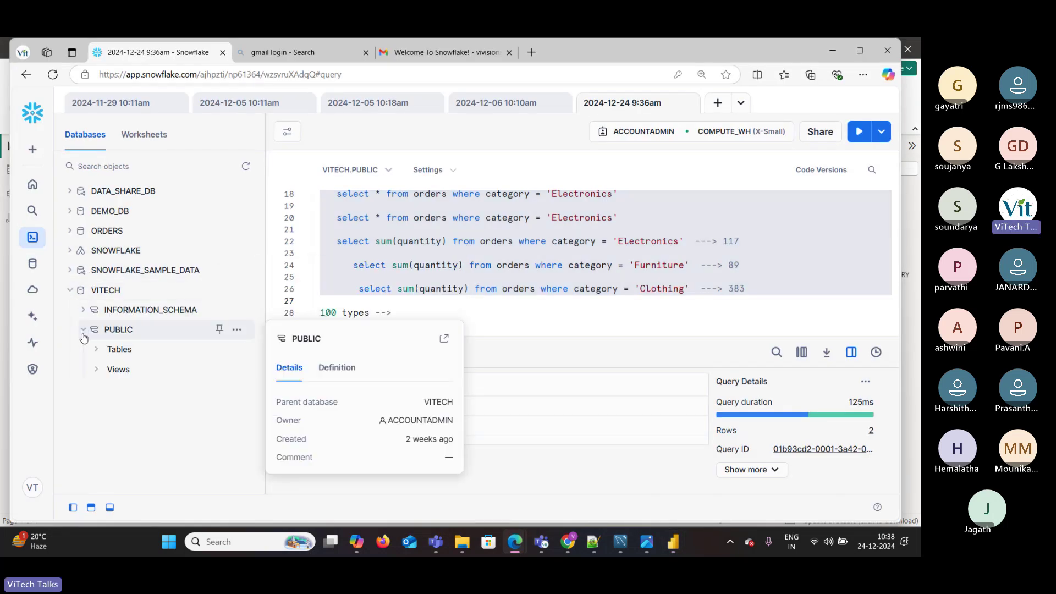
{"action": "left_click", "coordinate": [99, 351]}
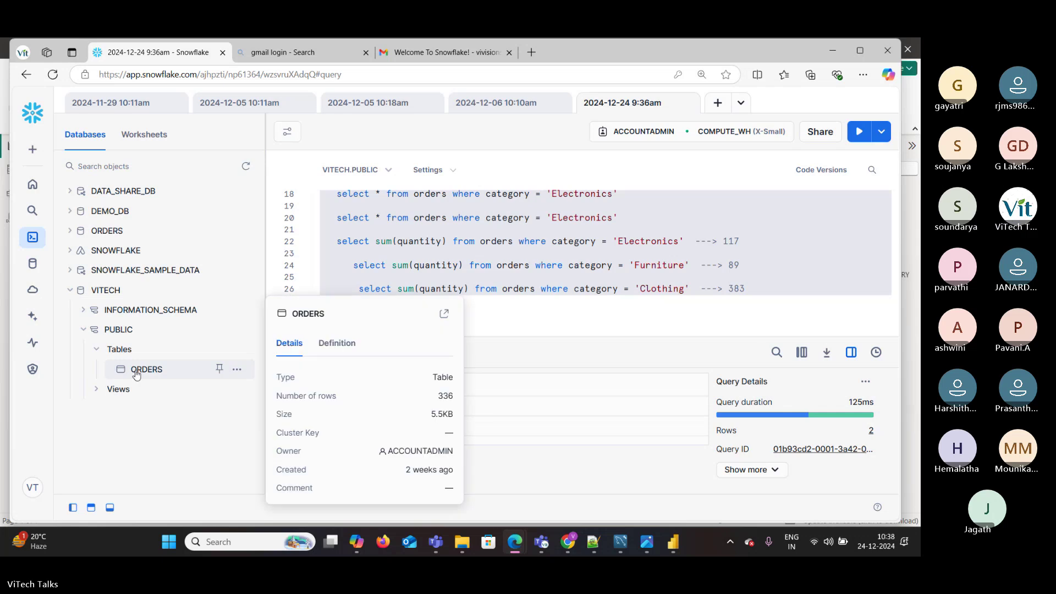
{"action": "left_click", "coordinate": [137, 370]}
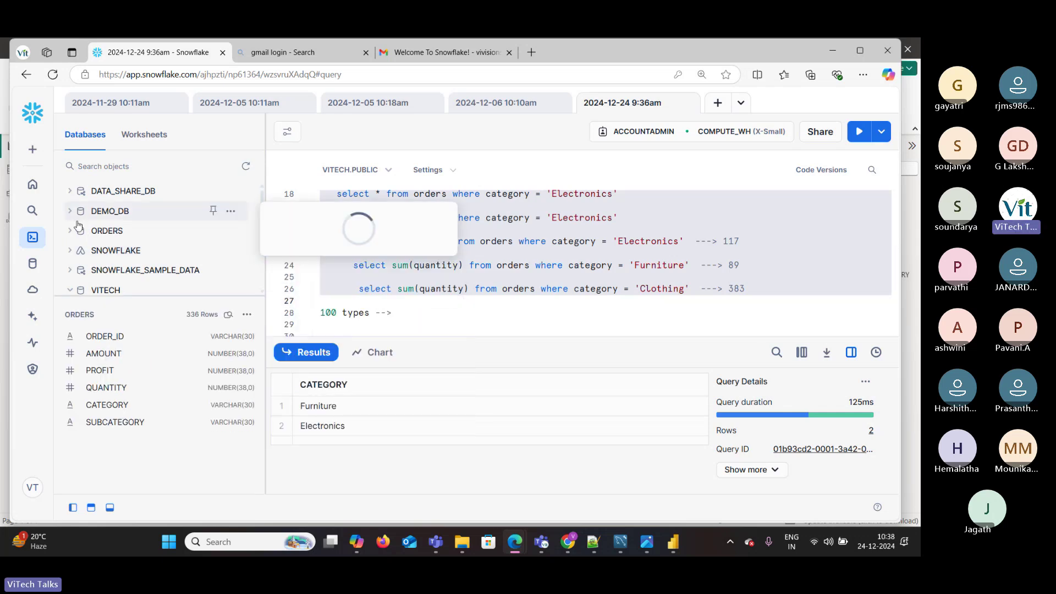
{"action": "scroll", "coordinate": [81, 243], "scroll_direction": "down", "scroll_amount": 1}
{"action": "scroll", "coordinate": [88, 245], "scroll_direction": "up", "scroll_amount": 1}
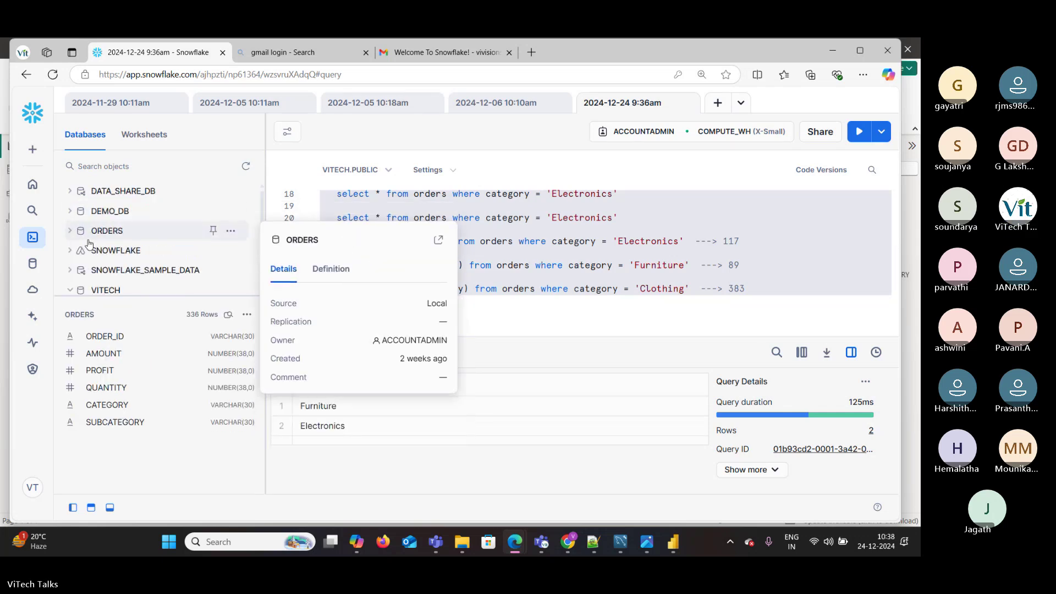
{"action": "left_click", "coordinate": [833, 52]}
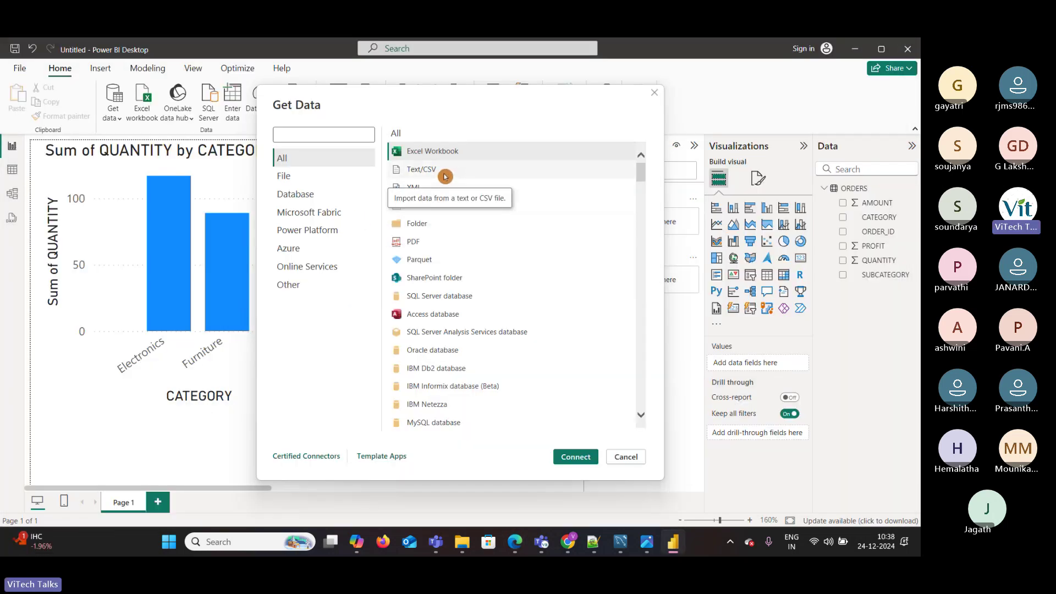
- Start a Text/CSV connection, browse the D: files folder picker, and cancel without importing
{"action": "left_click", "coordinate": [446, 175]}
{"action": "mouse_move", "coordinate": [618, 533]}
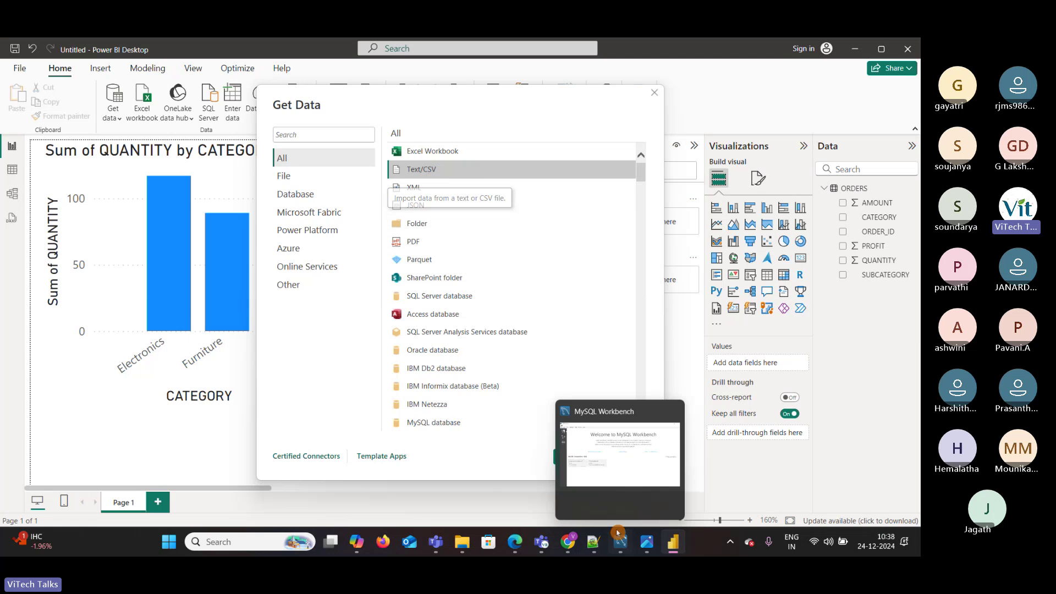
{"action": "left_click", "coordinate": [578, 458]}
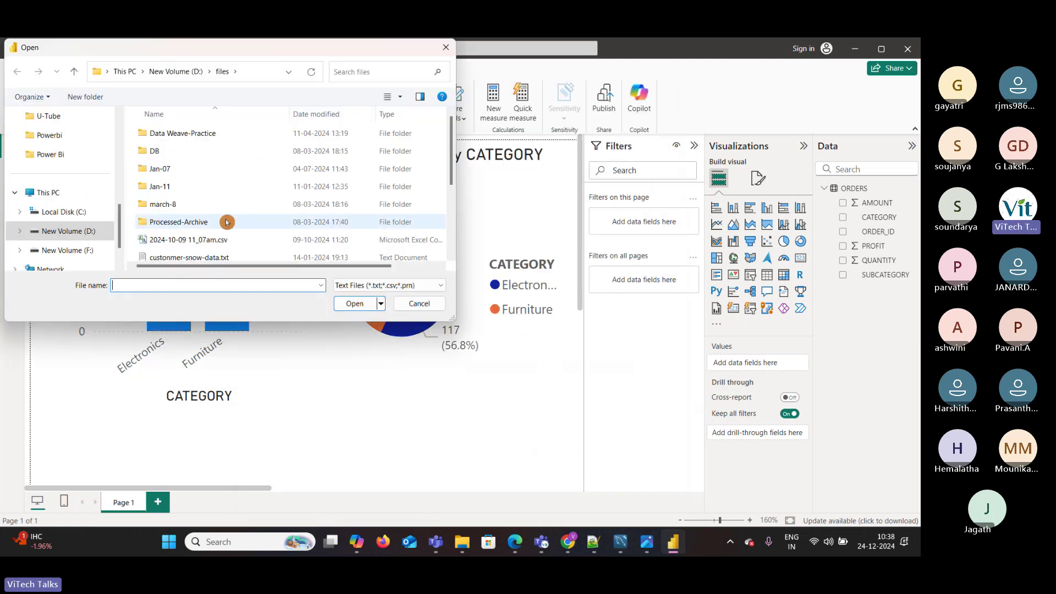
{"action": "scroll", "coordinate": [227, 222], "scroll_direction": "down", "scroll_amount": 2}
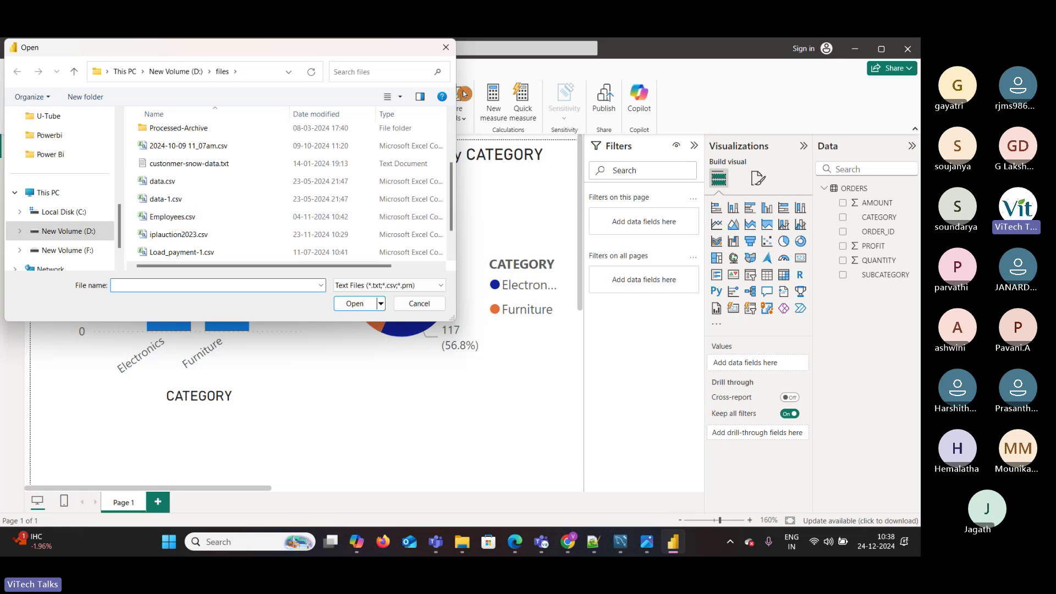
{"action": "left_click_drag", "start_coordinate": [265, 52], "coordinate": [268, 146]}
{"action": "left_click", "coordinate": [442, 413]}
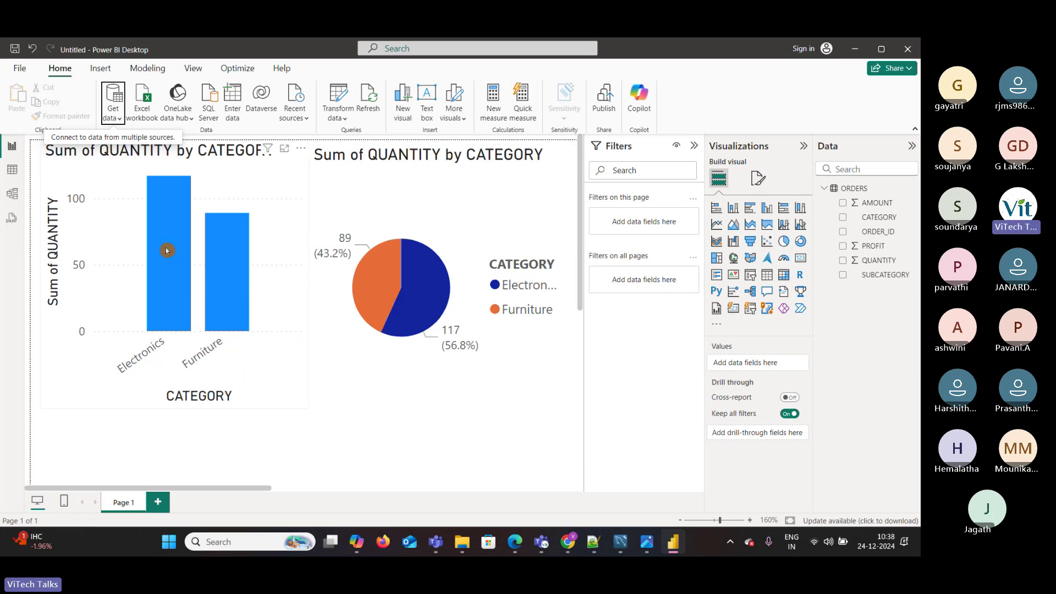
- Add Sum of PROFIT to the CATEGORY table: Electronics 6,009.00, Furniture 4,319.00, total 10,328.00
{"action": "mouse_move", "coordinate": [160, 254]}
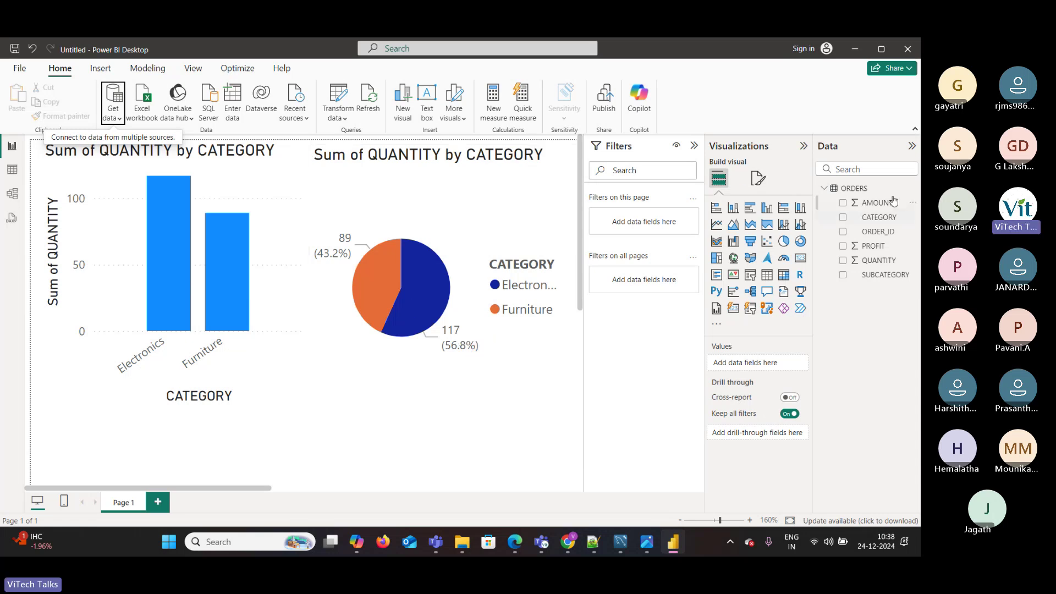
{"action": "left_click", "coordinate": [842, 219]}
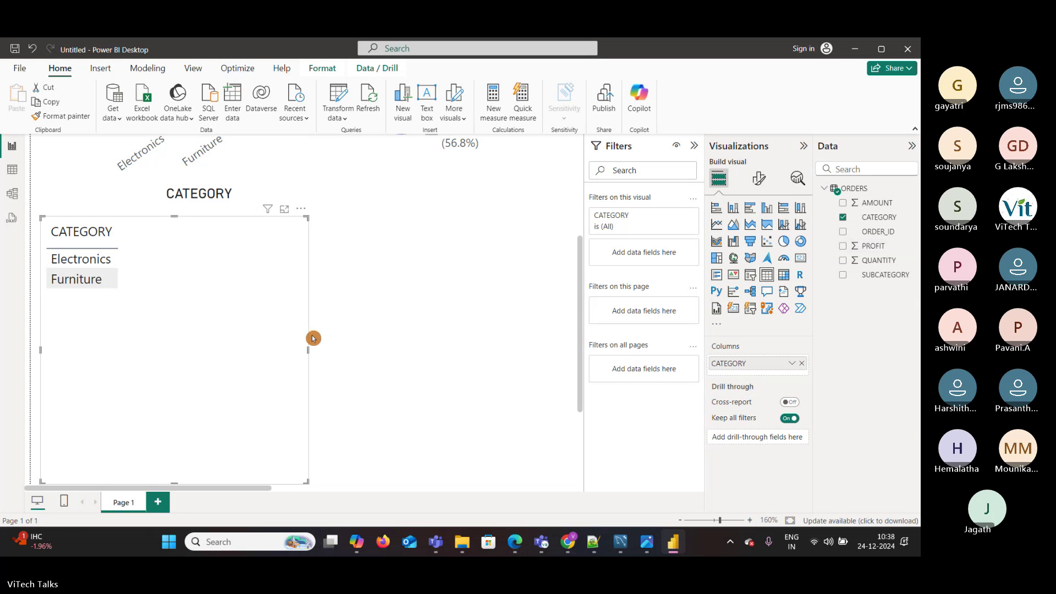
{"action": "scroll", "coordinate": [313, 338], "scroll_direction": "up", "scroll_amount": 2}
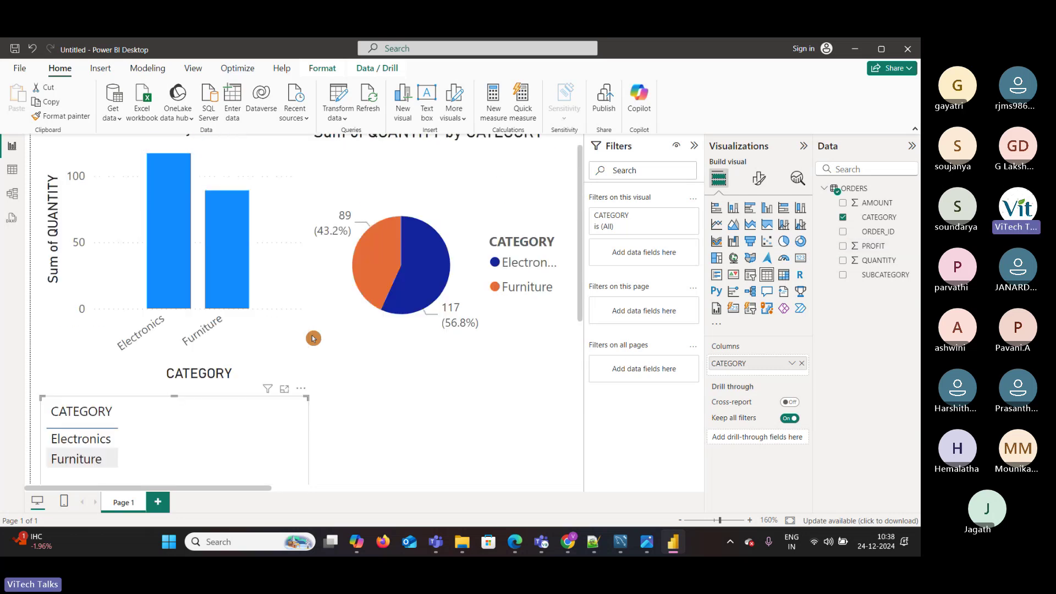
{"action": "left_click", "coordinate": [844, 247]}
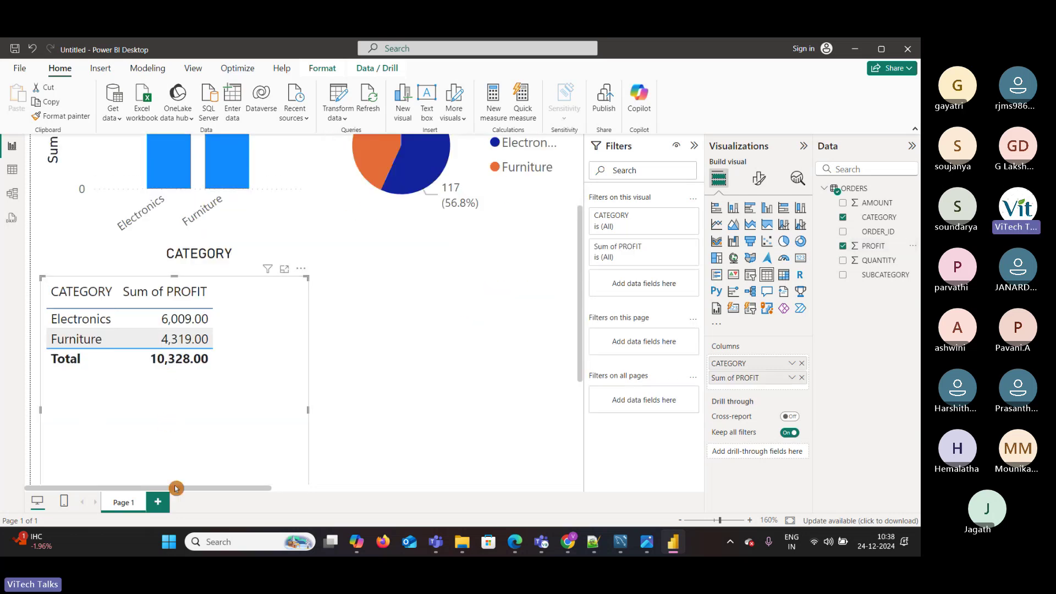
{"action": "scroll", "coordinate": [151, 463], "scroll_direction": "down", "scroll_amount": 2}
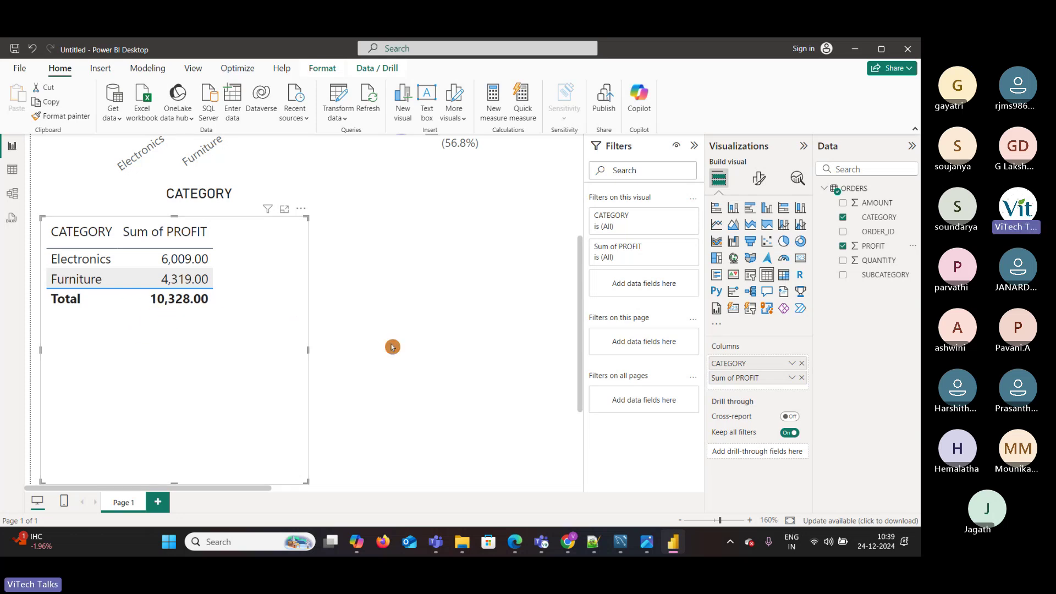
{"action": "scroll", "coordinate": [498, 352], "scroll_direction": "up", "scroll_amount": 5}
{"action": "scroll", "coordinate": [503, 353], "scroll_direction": "down", "scroll_amount": 6}
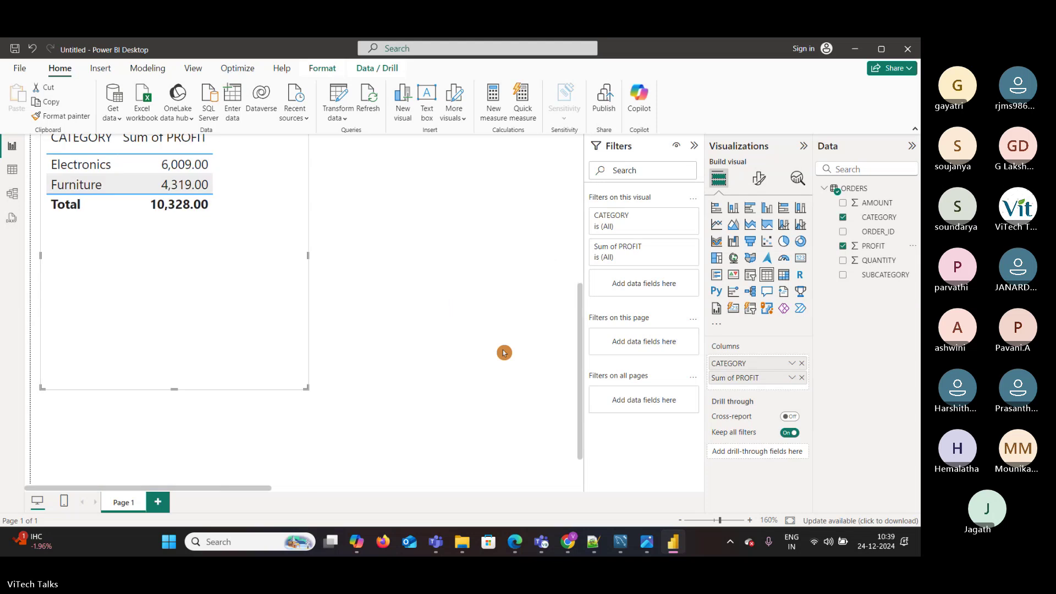
{"action": "scroll", "coordinate": [504, 353], "scroll_direction": "up", "scroll_amount": 2}
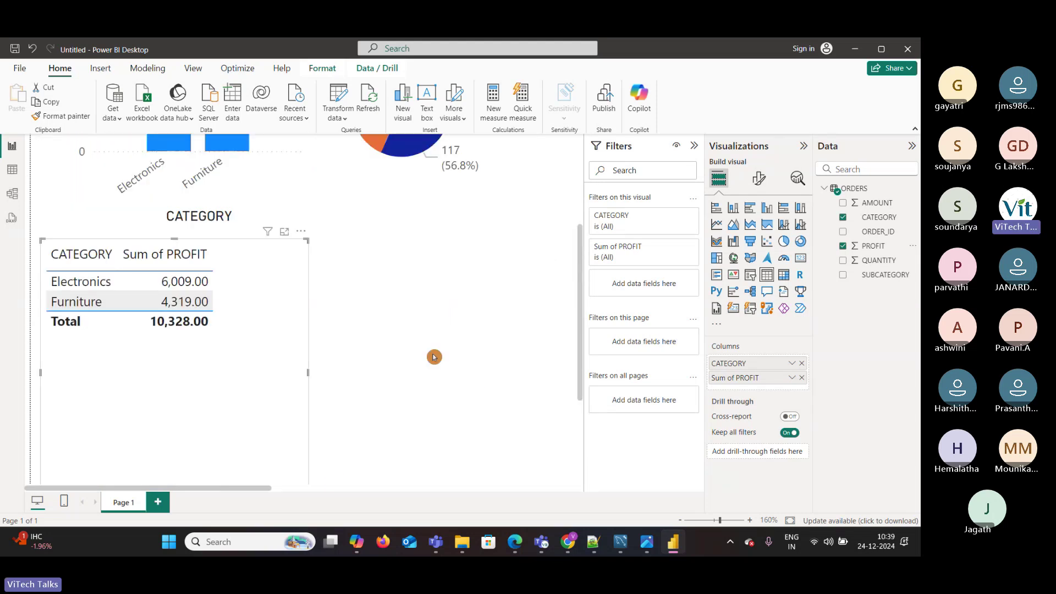
{"action": "scroll", "coordinate": [339, 374], "scroll_direction": "up", "scroll_amount": 3}
{"action": "scroll", "coordinate": [341, 369], "scroll_direction": "up", "scroll_amount": 1}
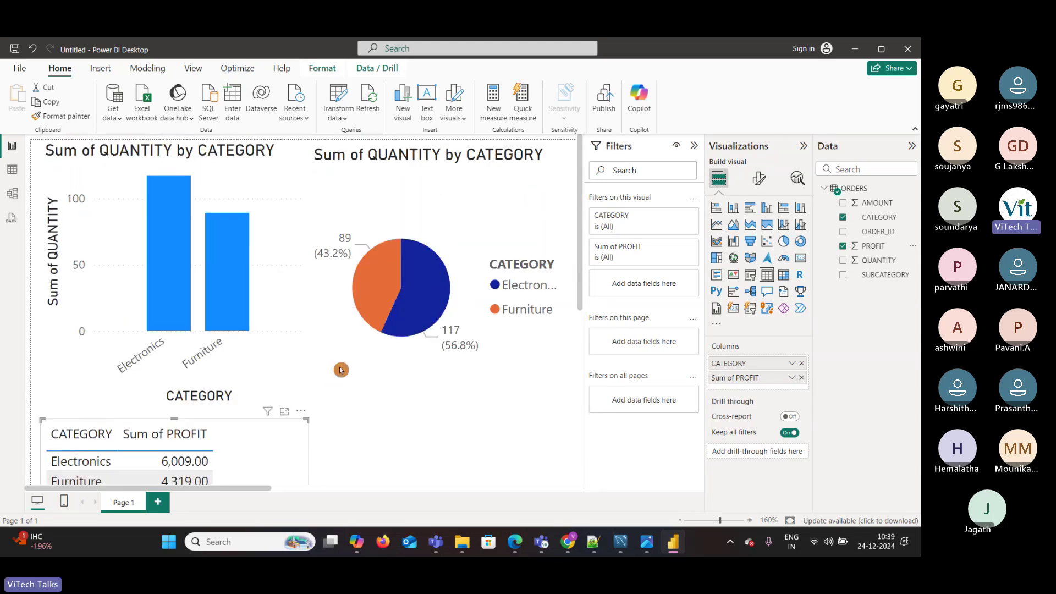
{"action": "scroll", "coordinate": [341, 370], "scroll_direction": "down", "scroll_amount": 3}
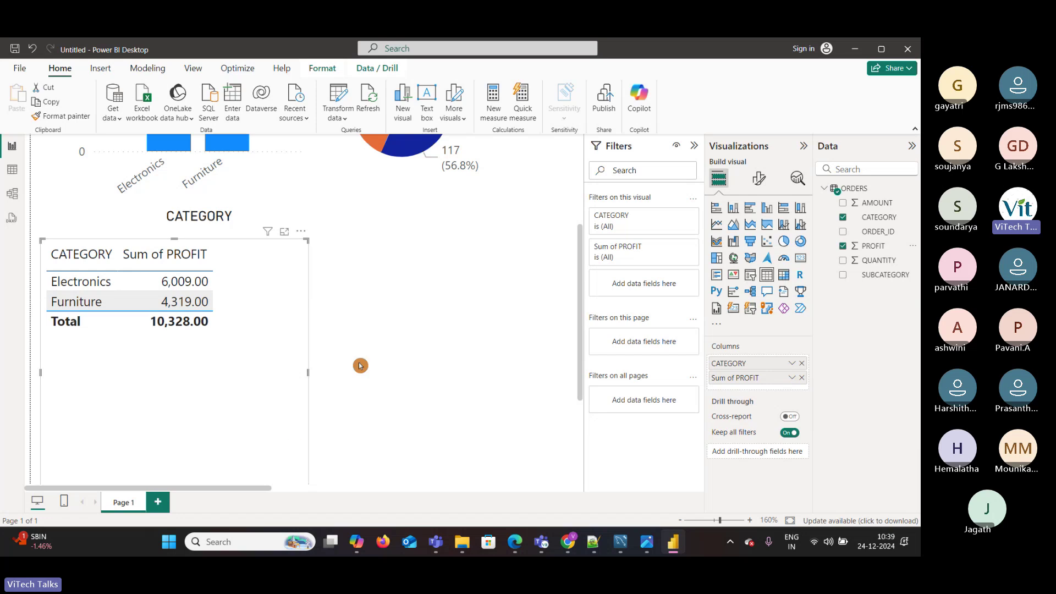
{"action": "scroll", "coordinate": [361, 365], "scroll_direction": "up", "scroll_amount": 3}
{"action": "scroll", "coordinate": [359, 365], "scroll_direction": "down", "scroll_amount": 3}
- Start a Text/CSV import and open D:\files\Employees.csv
{"action": "left_click", "coordinate": [463, 334]}
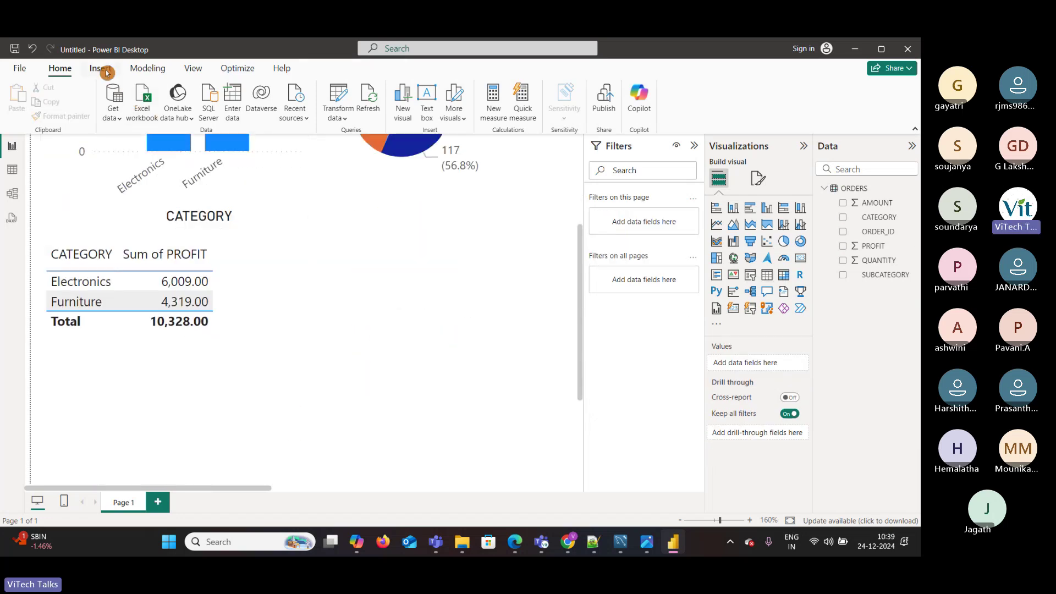
{"action": "left_click", "coordinate": [118, 120]}
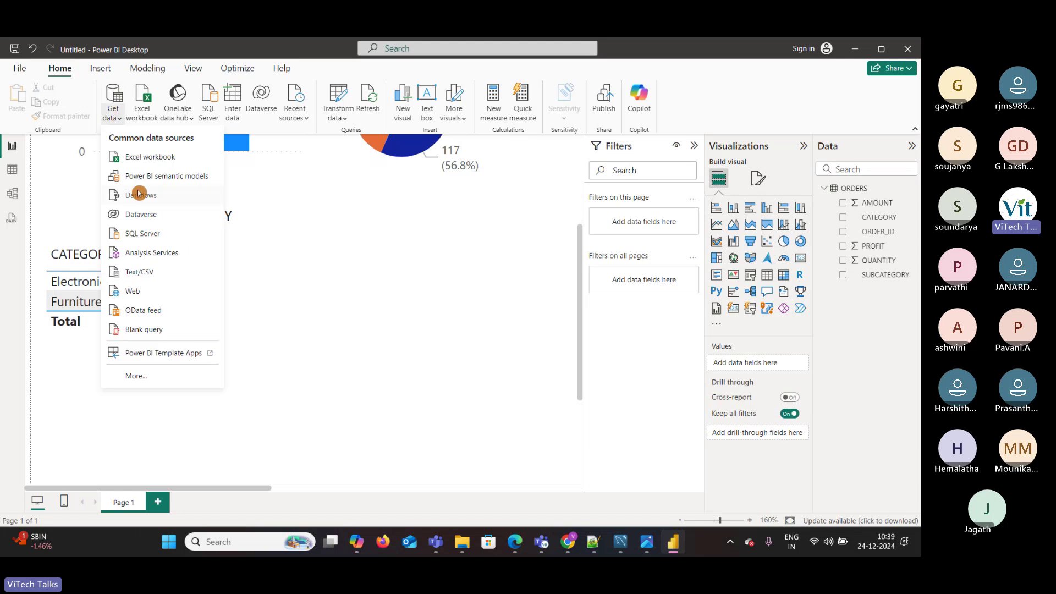
{"action": "left_click", "coordinate": [516, 354]}
{"action": "left_click", "coordinate": [117, 120]}
{"action": "left_click", "coordinate": [135, 273]}
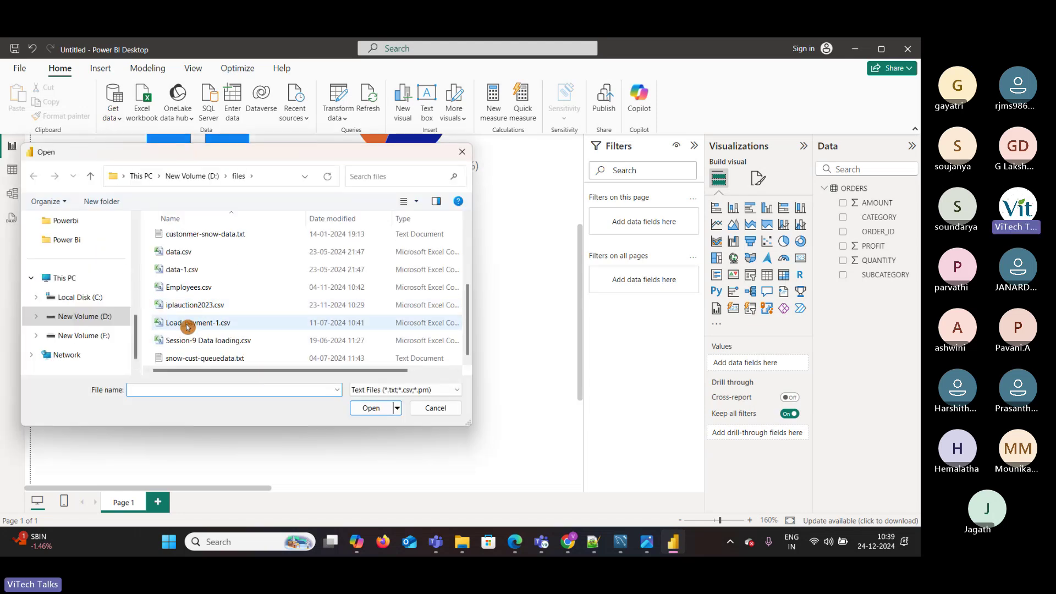
{"action": "left_click", "coordinate": [196, 292]}
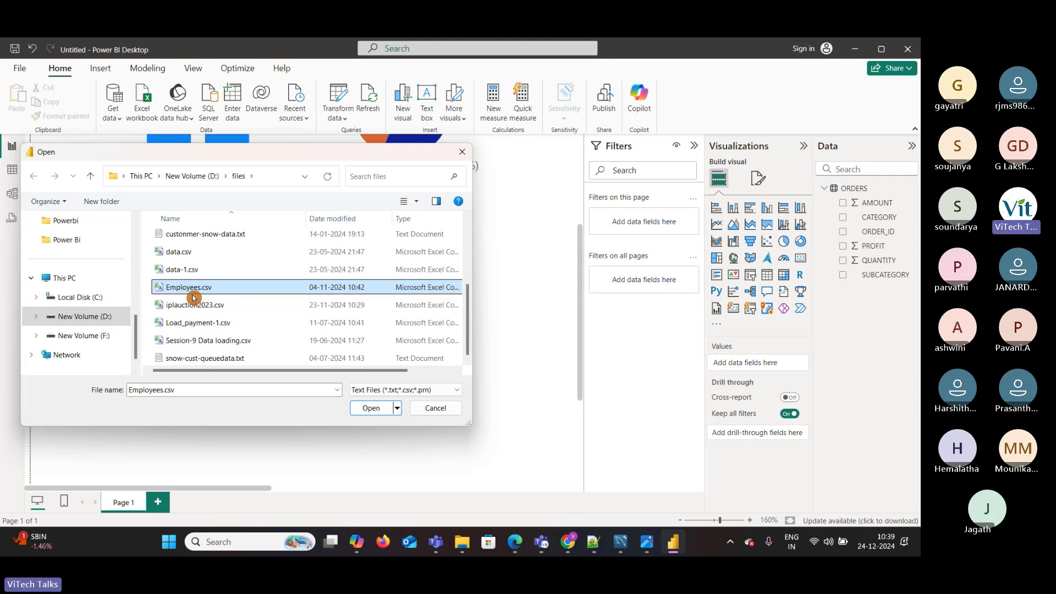
{"action": "left_click", "coordinate": [364, 408]}
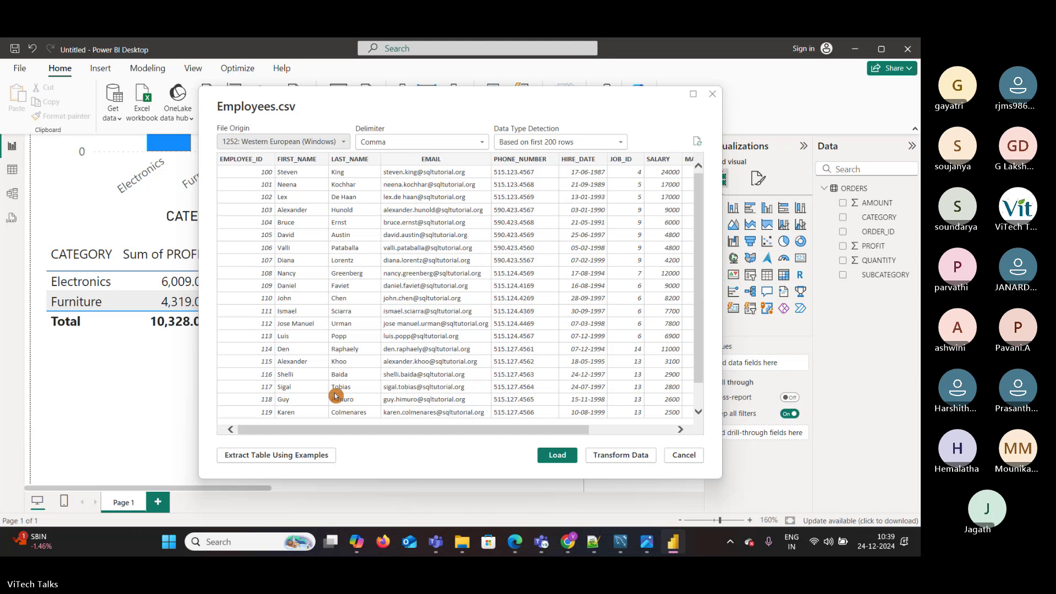
- Load the Employees data and expand its fields (EMPLOYEE_ID, FIRST_NAME, SALARY) in the Data pane
{"action": "left_click_drag", "start_coordinate": [290, 431], "coordinate": [438, 437]}
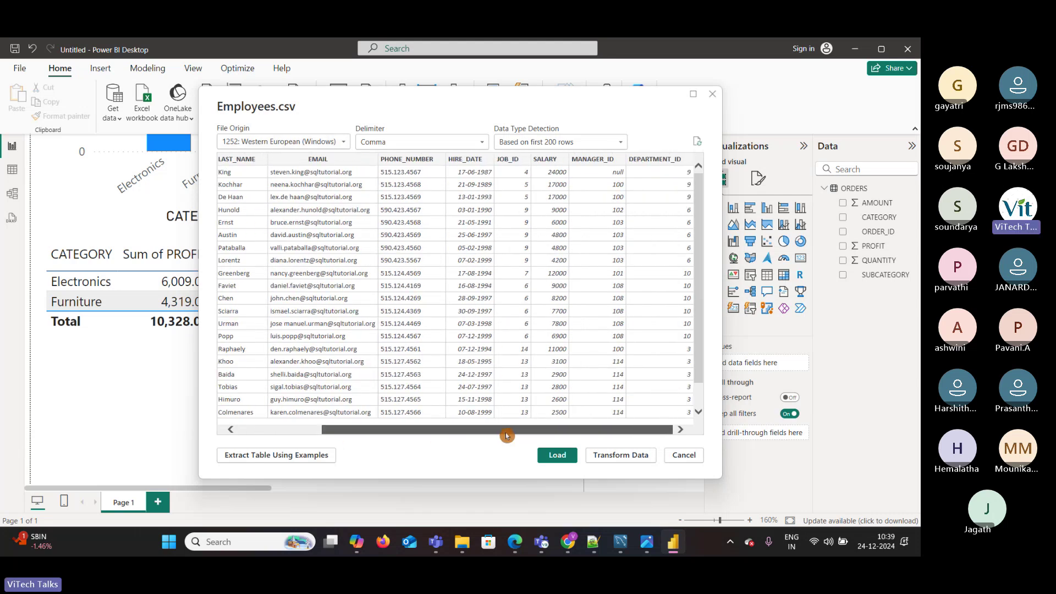
{"action": "left_click_drag", "start_coordinate": [506, 436], "coordinate": [314, 435]}
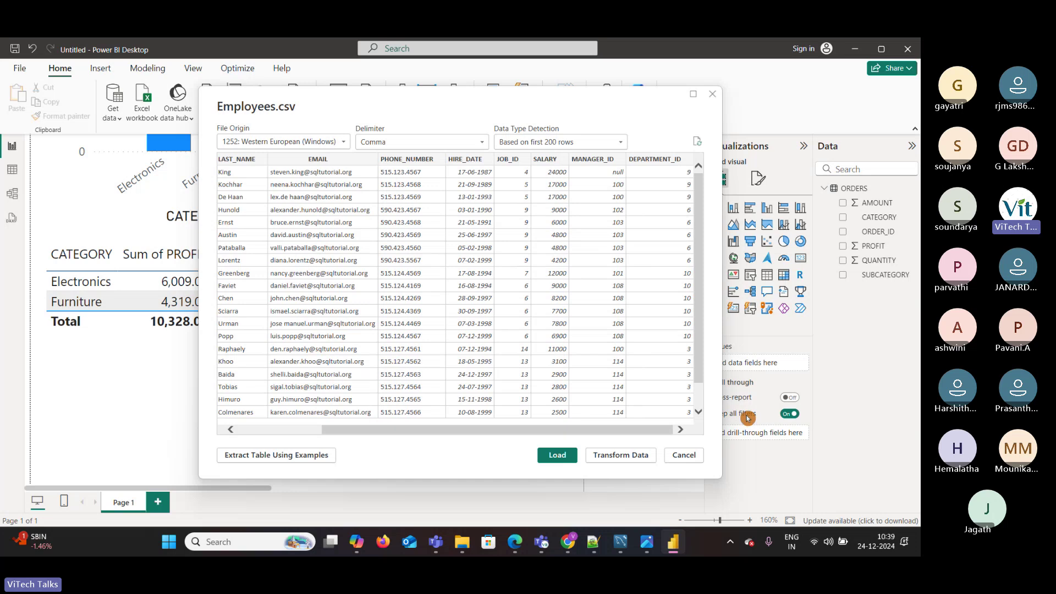
{"action": "scroll", "coordinate": [602, 294], "scroll_direction": "down", "scroll_amount": 2}
{"action": "scroll", "coordinate": [603, 291], "scroll_direction": "up", "scroll_amount": 2}
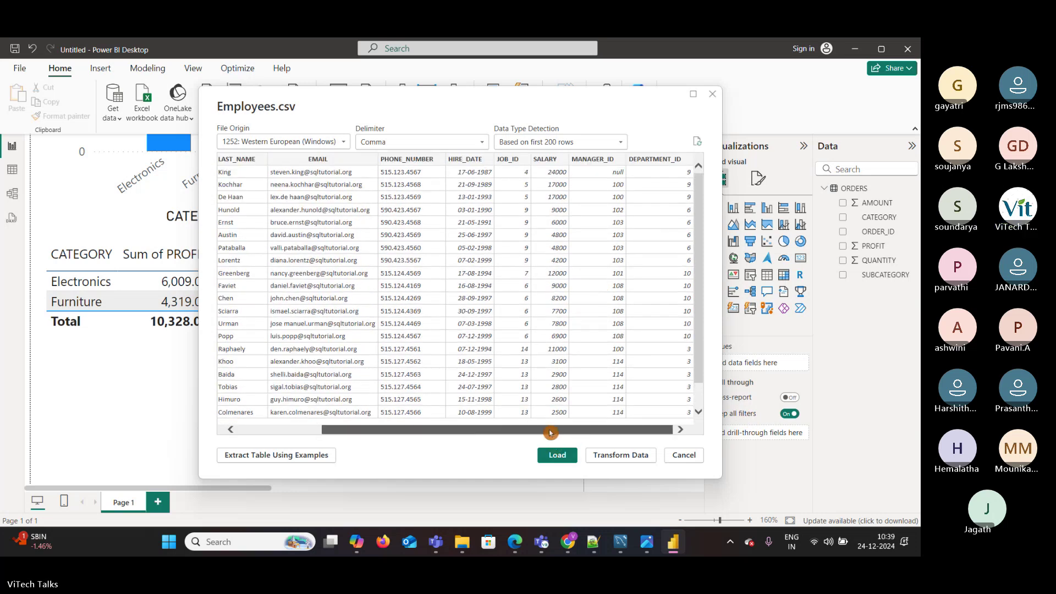
{"action": "left_click_drag", "start_coordinate": [550, 432], "coordinate": [707, 413]}
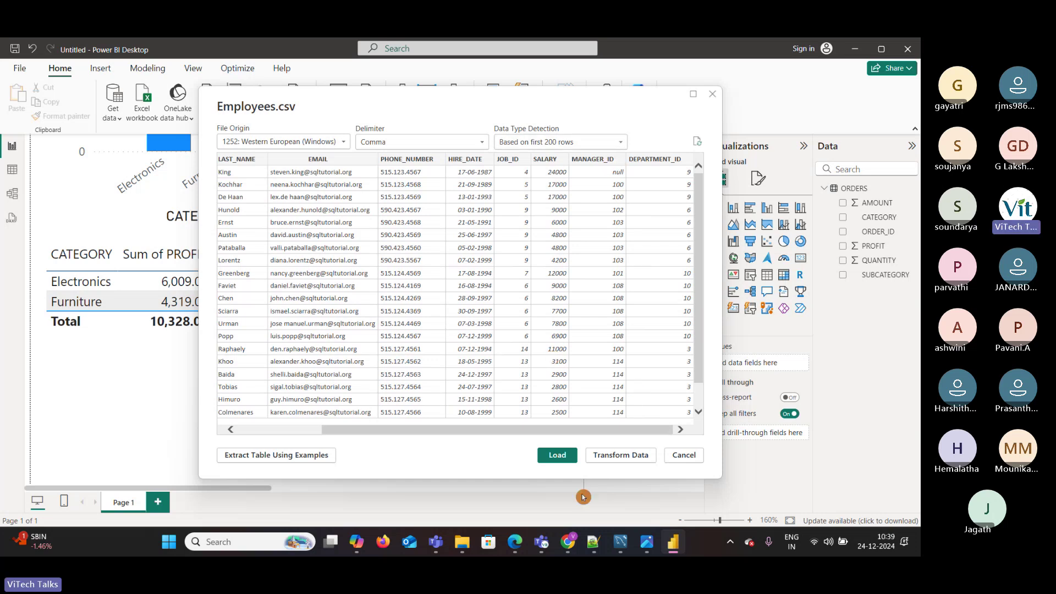
{"action": "left_click", "coordinate": [562, 461]}
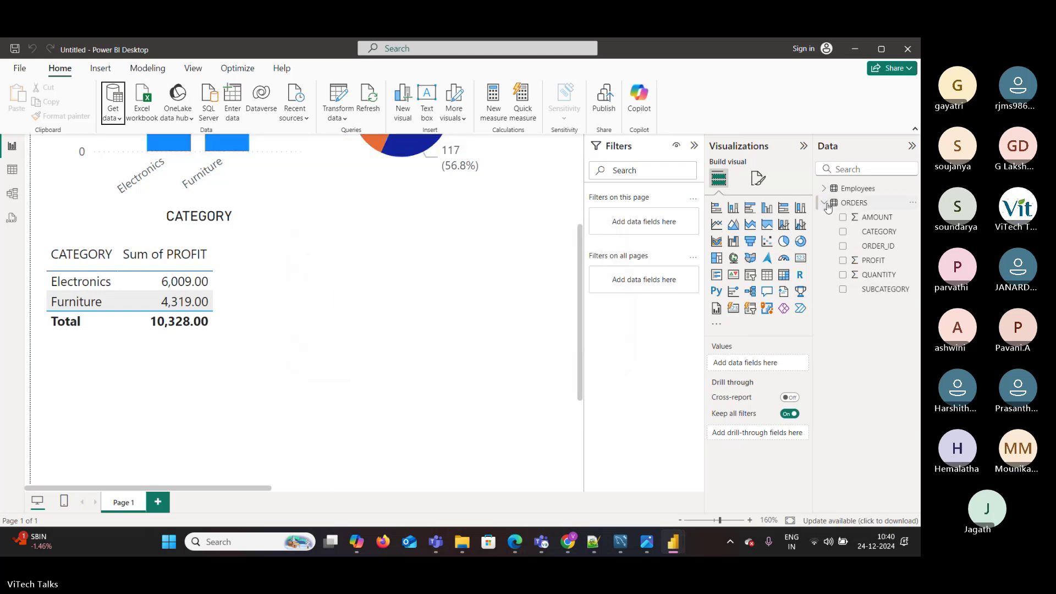
{"action": "left_click", "coordinate": [827, 204]}
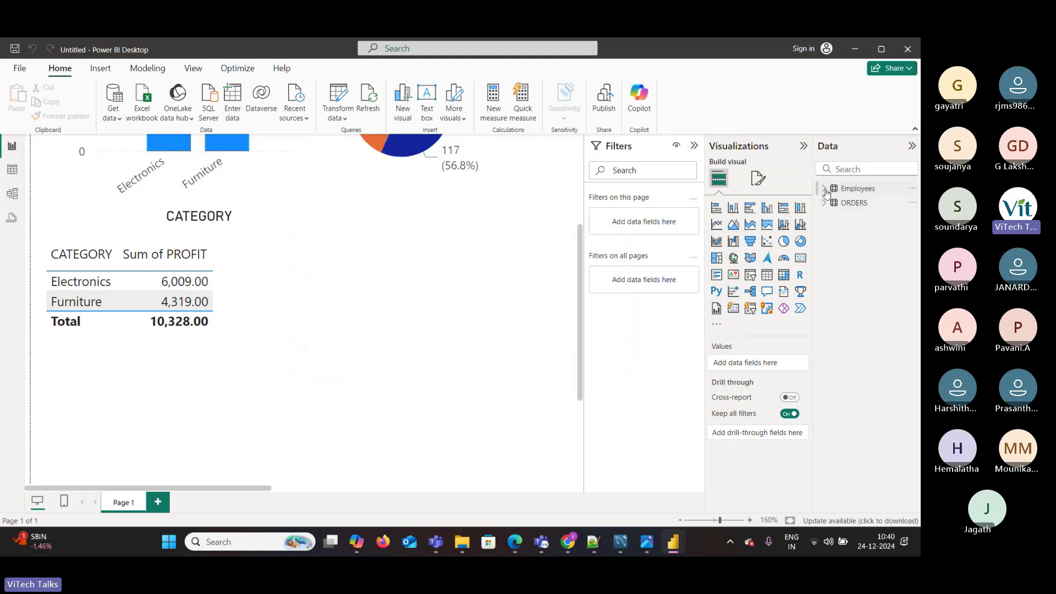
{"action": "left_click", "coordinate": [825, 189]}
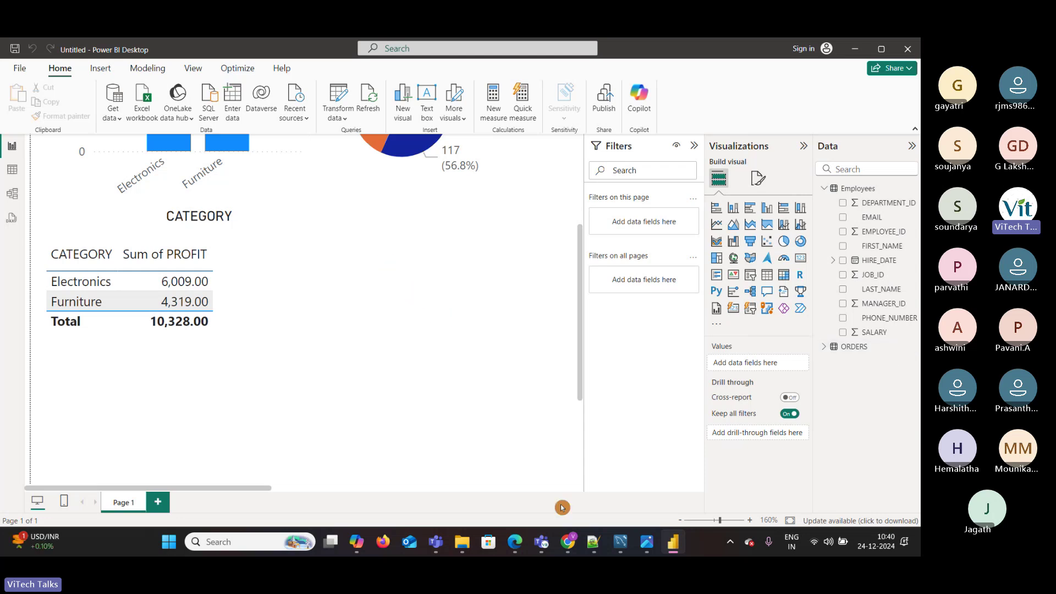
- Open Employees.csv from New Volume (D:)\files in Excel via File Explorer
{"action": "mouse_move", "coordinate": [464, 551]}
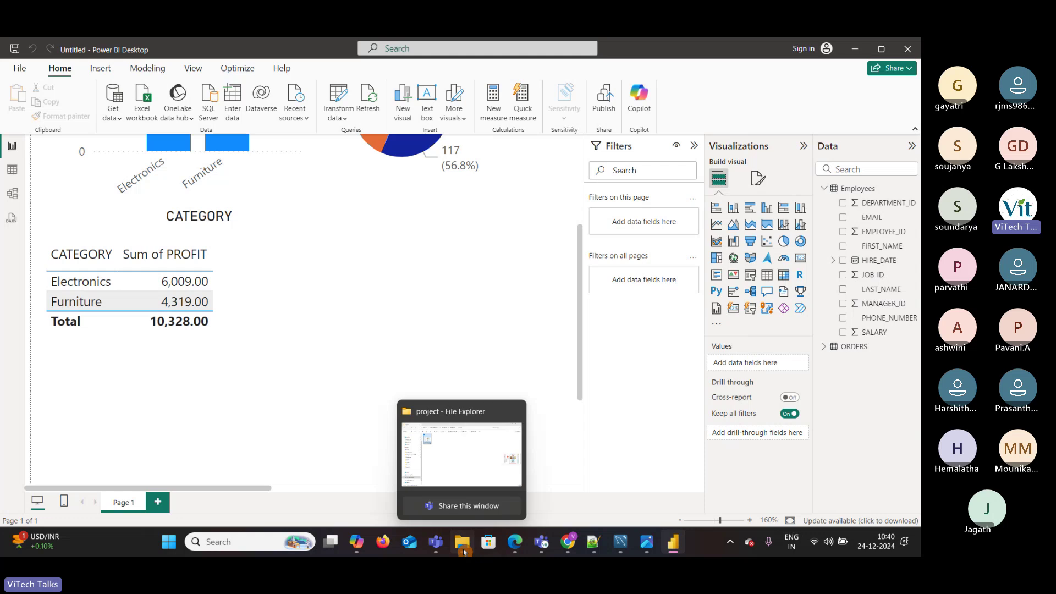
{"action": "left_click", "coordinate": [461, 473]}
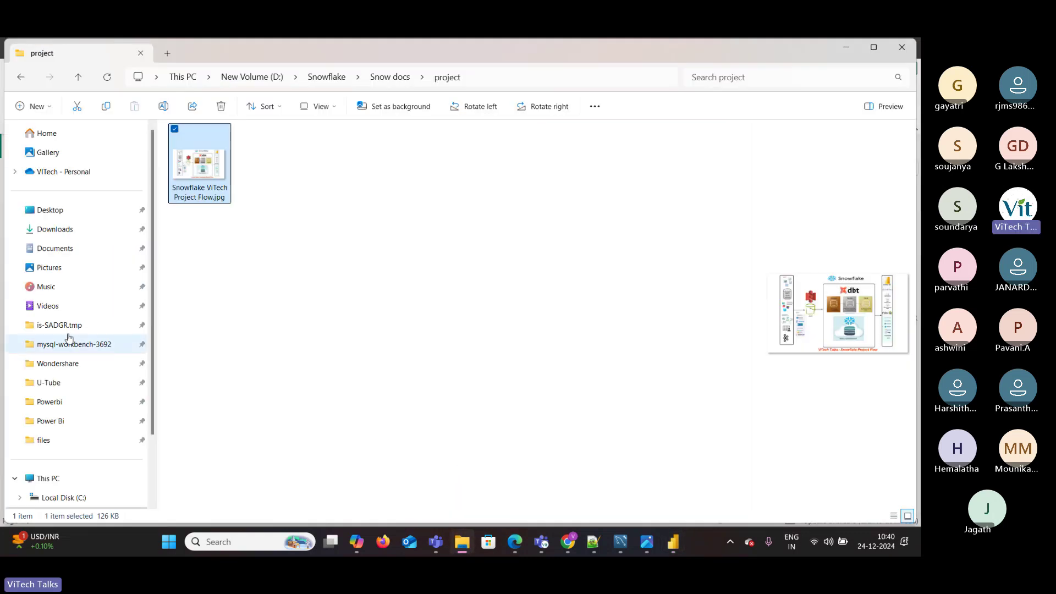
{"action": "scroll", "coordinate": [58, 481], "scroll_direction": "down", "scroll_amount": 2}
{"action": "left_click", "coordinate": [65, 421]}
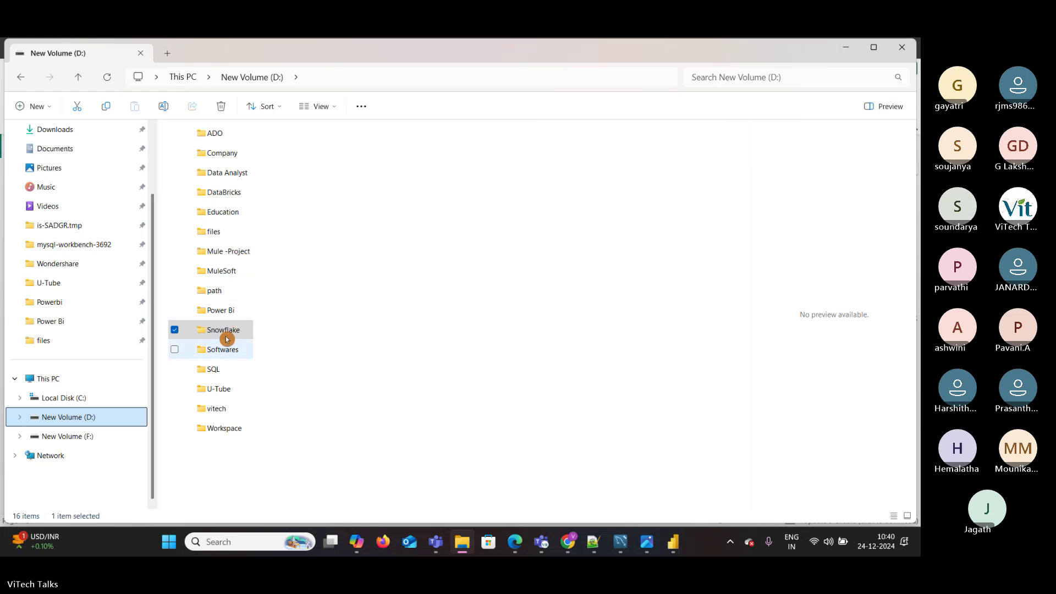
{"action": "double_click", "coordinate": [226, 233]}
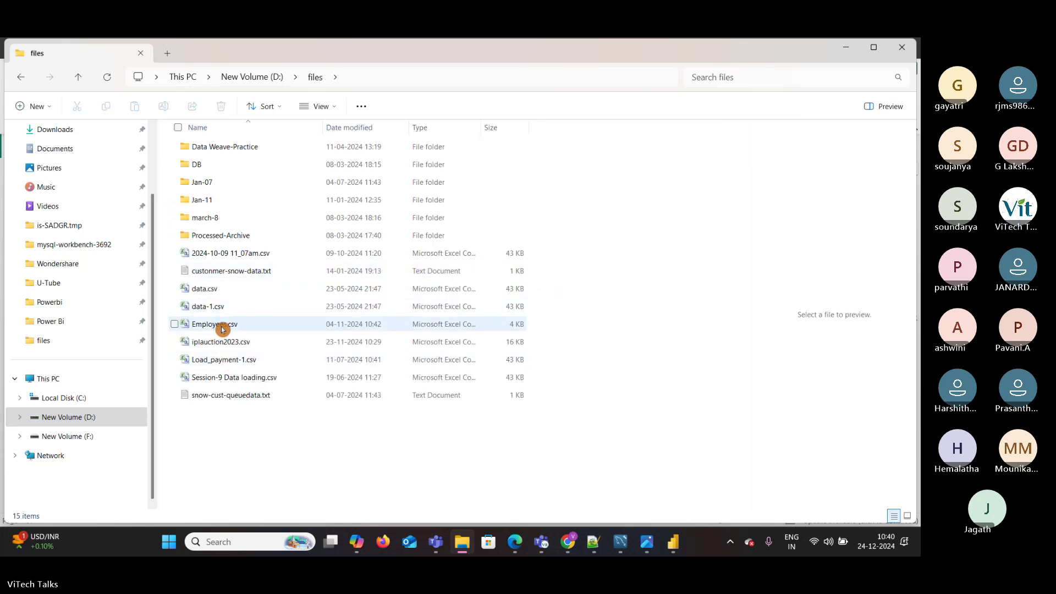
{"action": "double_click", "coordinate": [224, 325]}
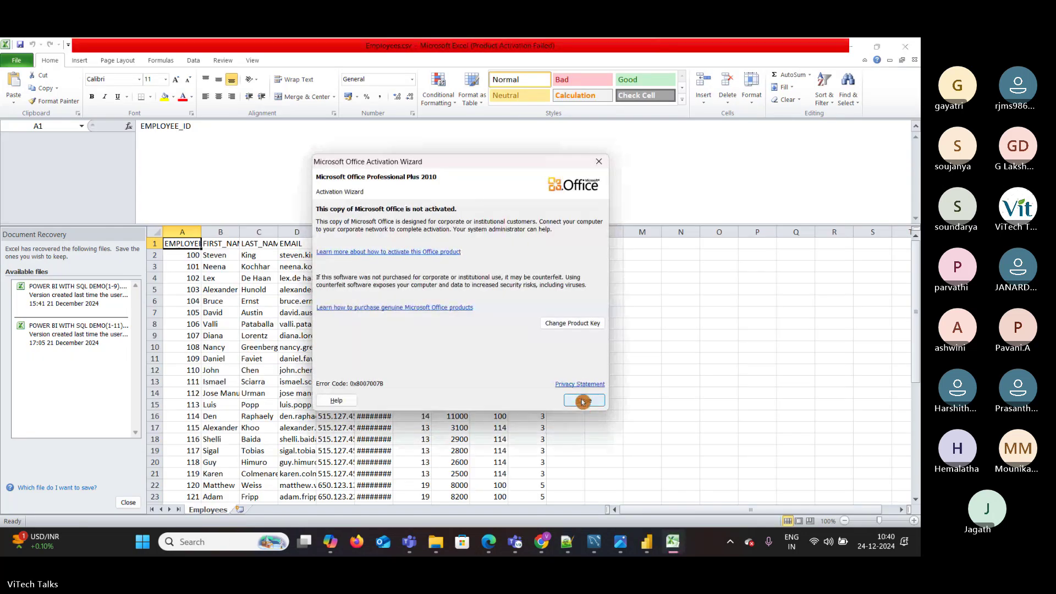
- Dismiss the activation notice and recovery panel, and widen column F to show hire dates
{"action": "left_click", "coordinate": [581, 399]}
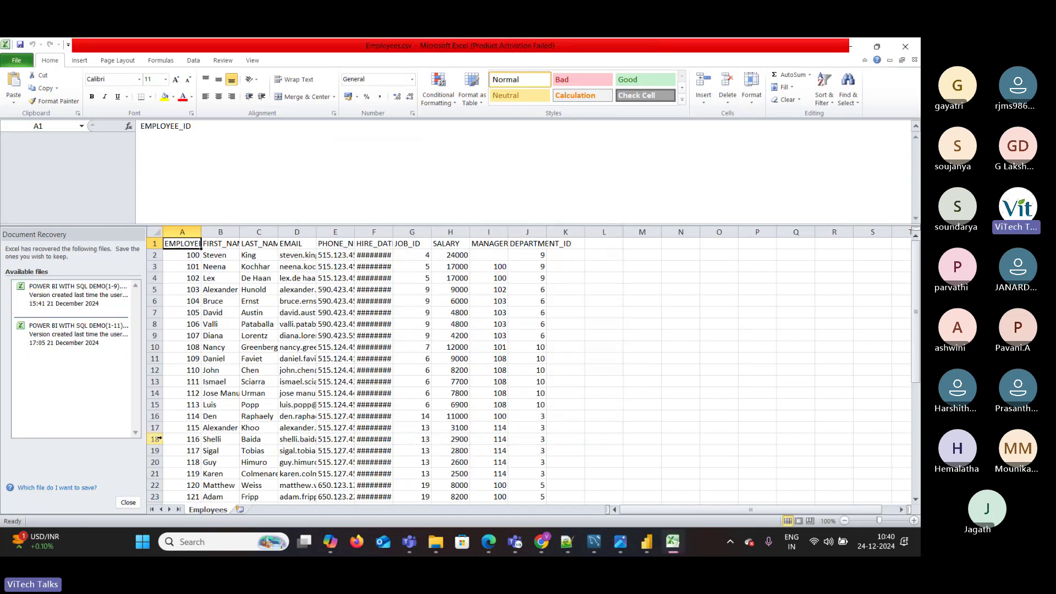
{"action": "left_click", "coordinate": [130, 503]}
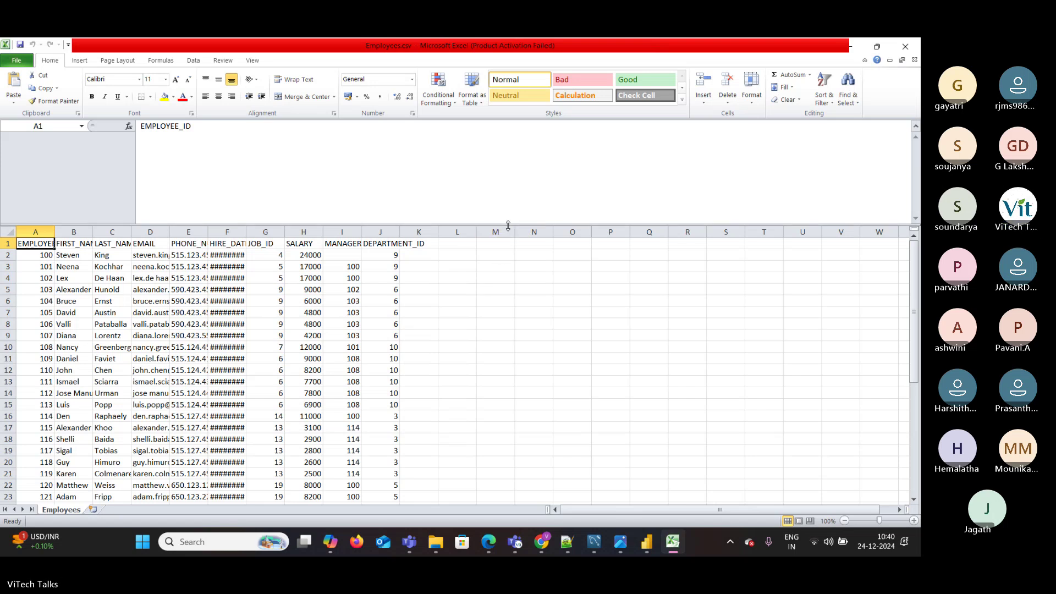
{"action": "left_click_drag", "start_coordinate": [509, 226], "coordinate": [506, 134]}
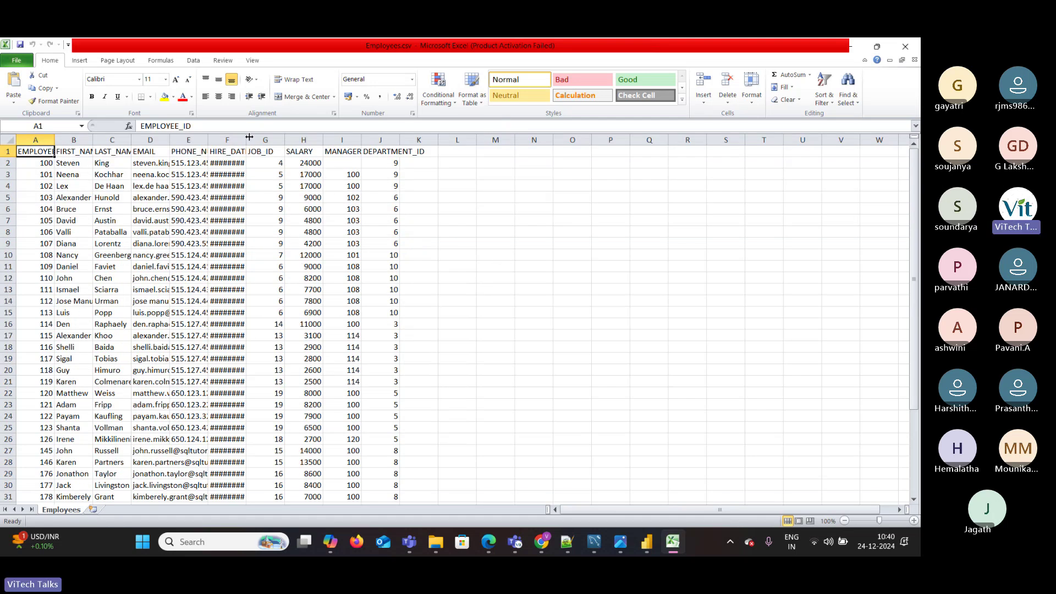
{"action": "left_click_drag", "start_coordinate": [247, 137], "coordinate": [349, 139]}
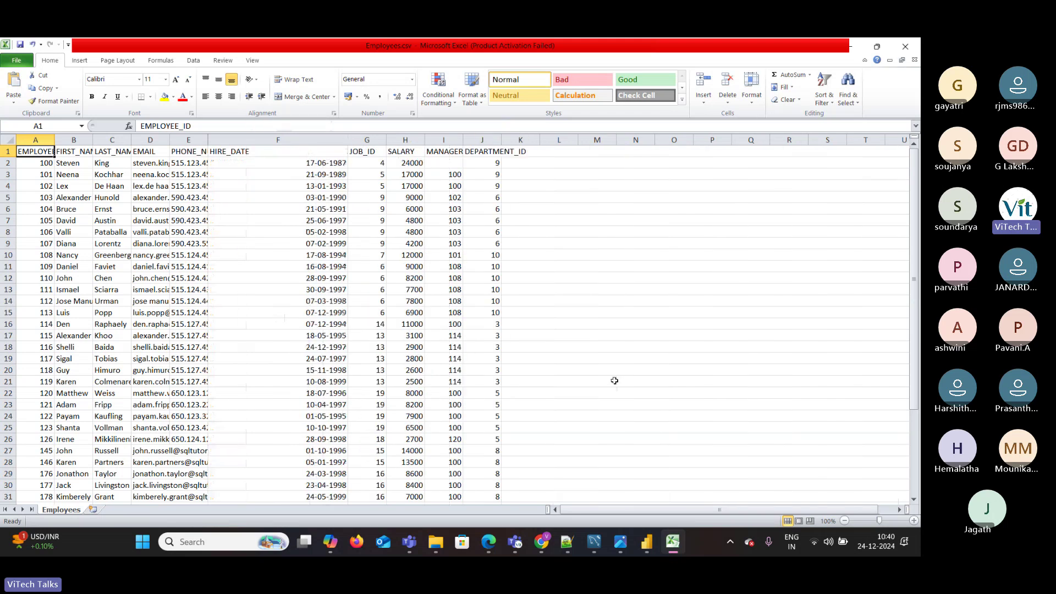
{"action": "left_click", "coordinate": [597, 335]}
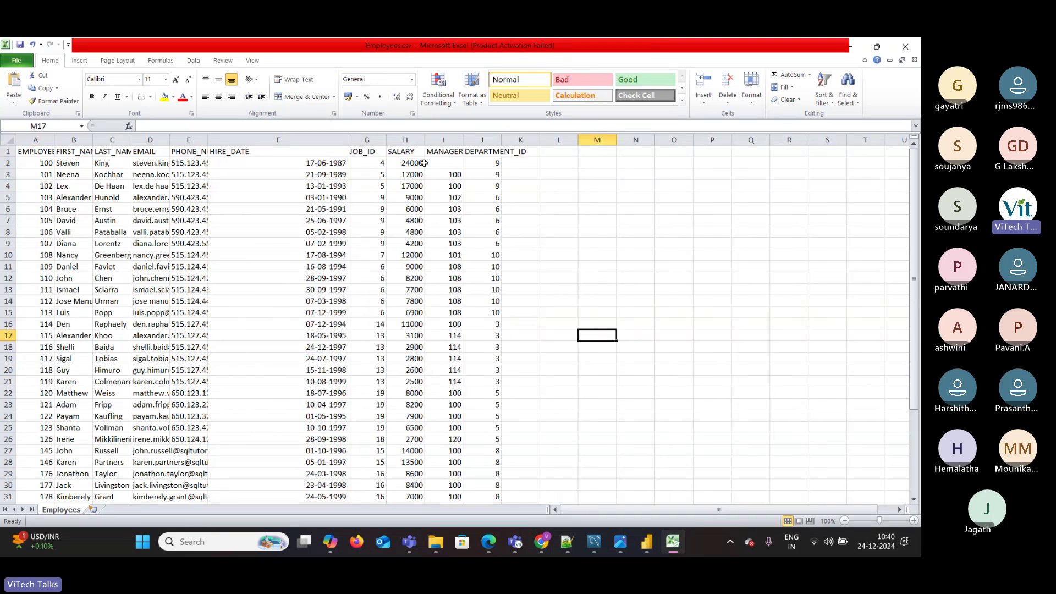
- Sort the Employees rows by SALARY from largest to smallest
{"action": "left_click", "coordinate": [407, 140]}
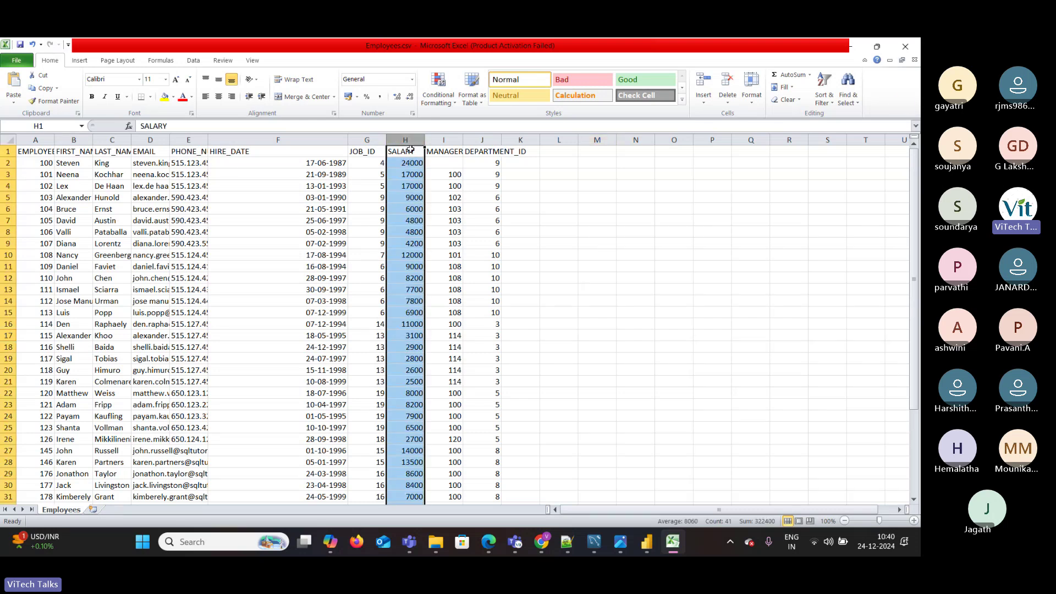
{"action": "left_click", "coordinate": [830, 103]}
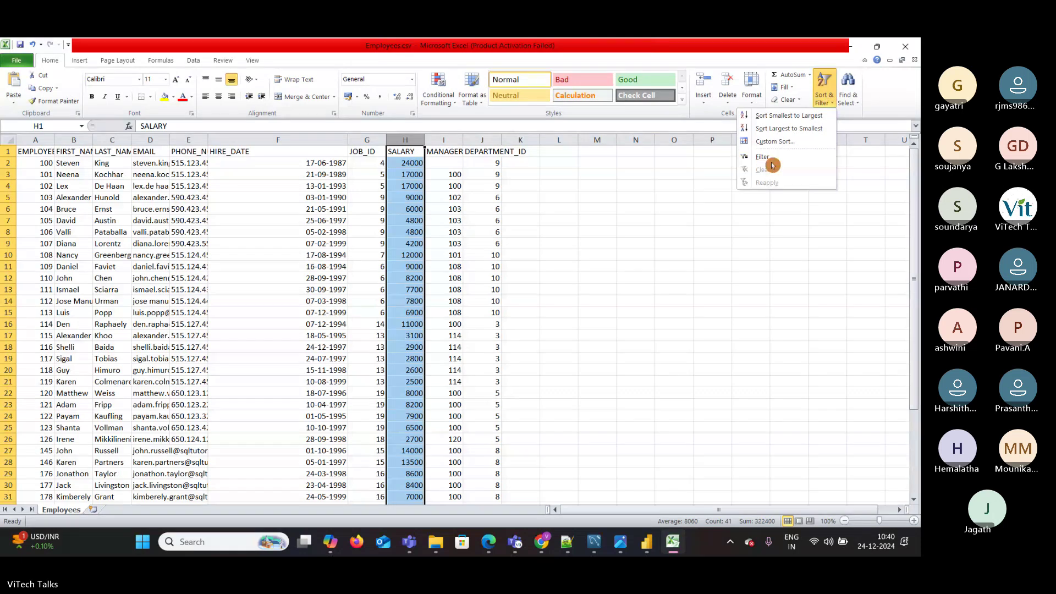
{"action": "left_click", "coordinate": [790, 128]}
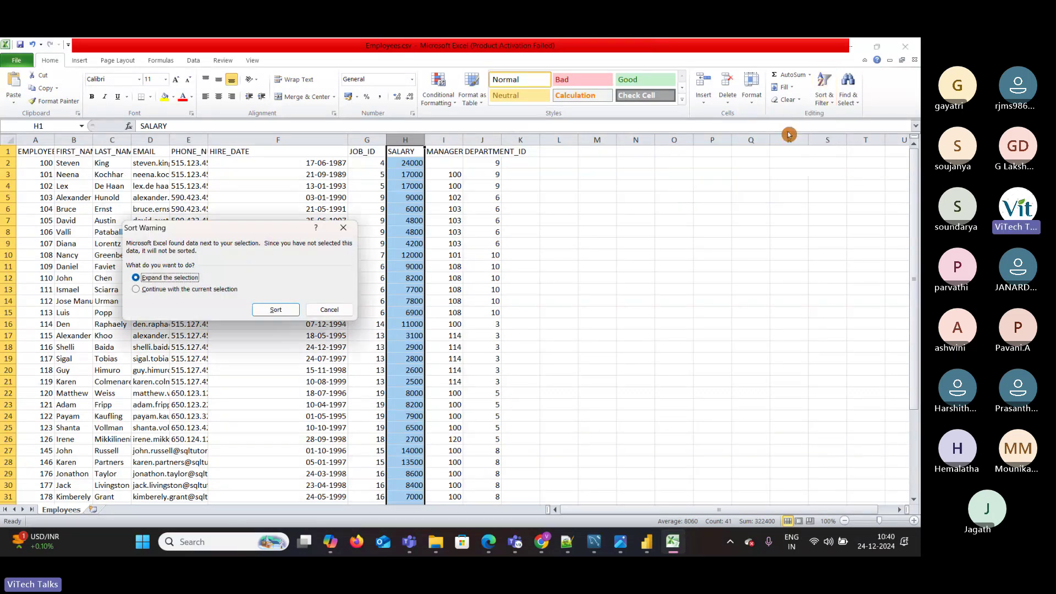
{"action": "left_click", "coordinate": [275, 310]}
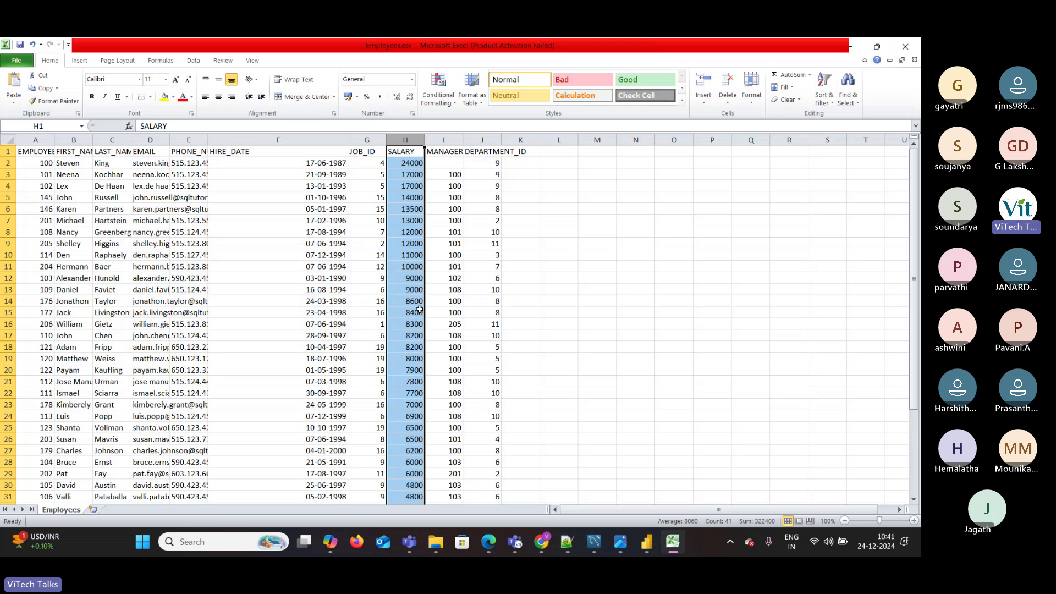
{"action": "left_click", "coordinate": [623, 299]}
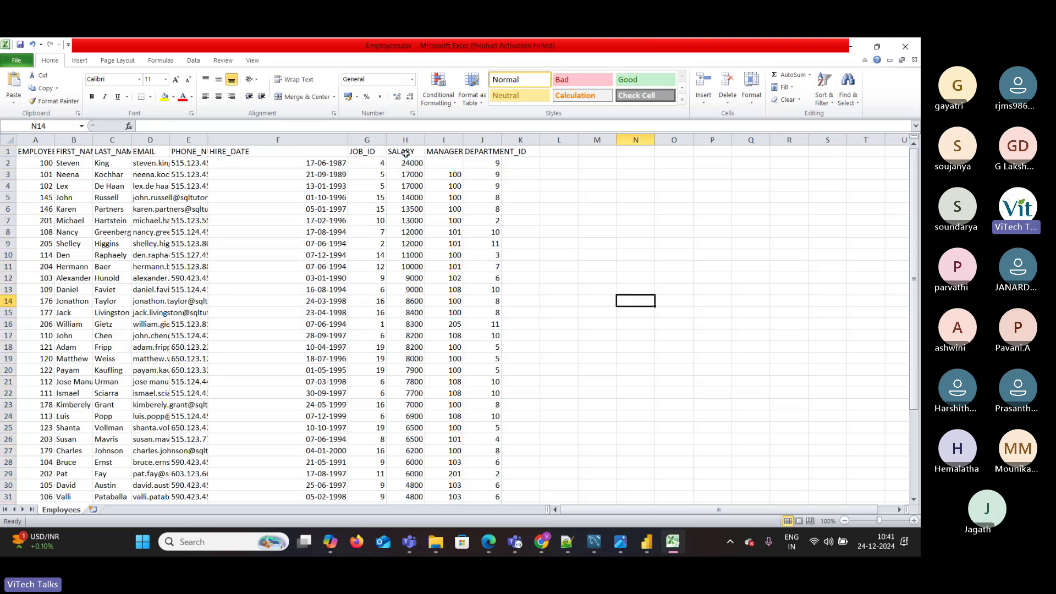
{"action": "left_click_drag", "start_coordinate": [406, 152], "coordinate": [412, 483]}
{"action": "scroll", "coordinate": [400, 194], "scroll_direction": "up", "scroll_amount": 4}
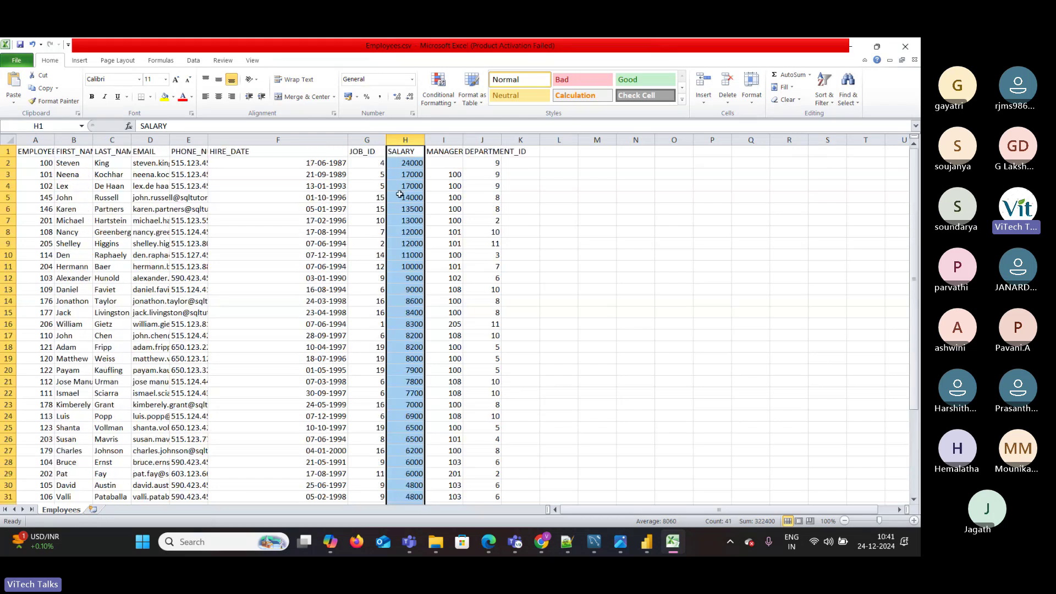
{"action": "left_click", "coordinate": [415, 162]}
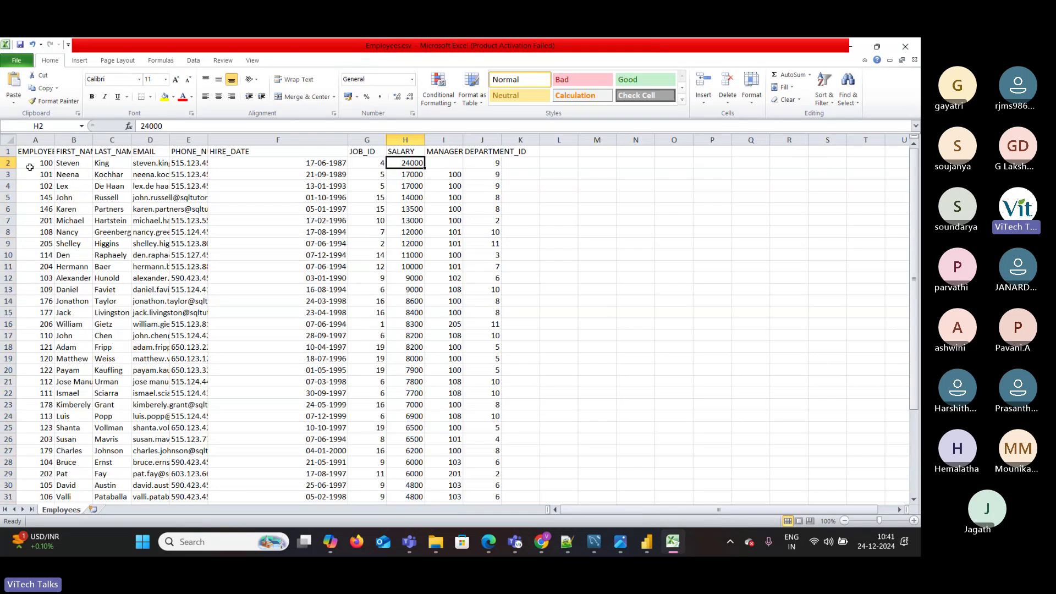
- Fill the top earner's row A2:K2 (salary 24000) with yellow
{"action": "left_click_drag", "start_coordinate": [29, 166], "coordinate": [510, 164]}
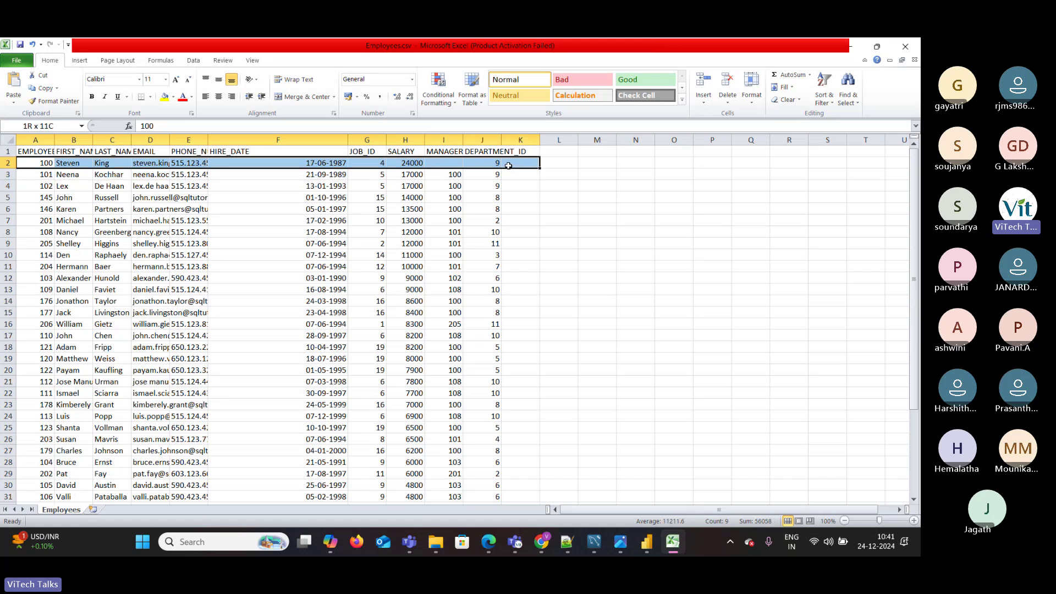
{"action": "left_click", "coordinate": [166, 99]}
{"action": "left_click", "coordinate": [374, 245]}
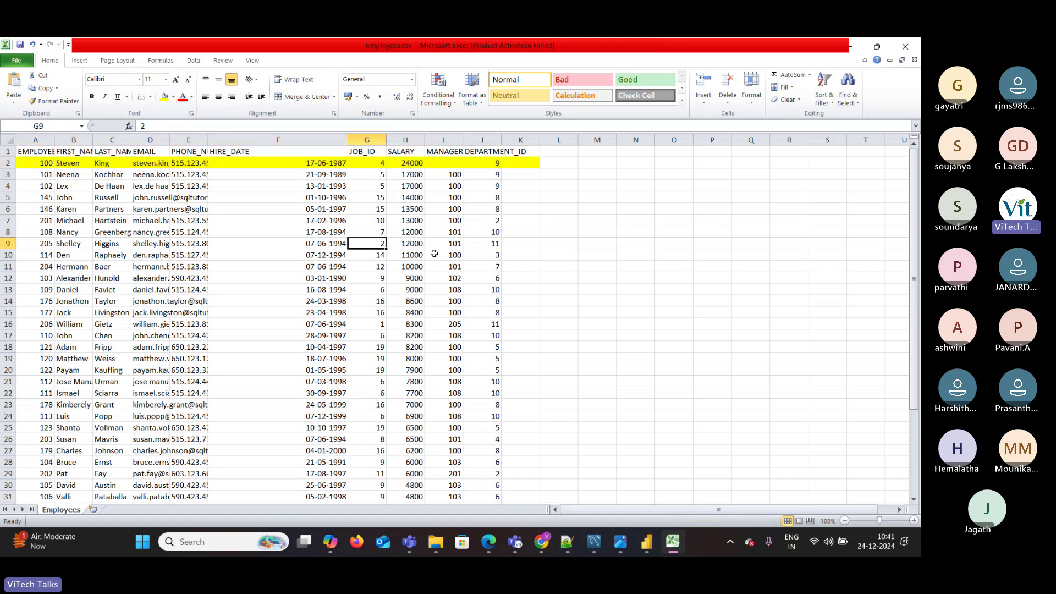
{"action": "left_click", "coordinate": [440, 267]}
{"action": "left_click", "coordinate": [408, 266]}
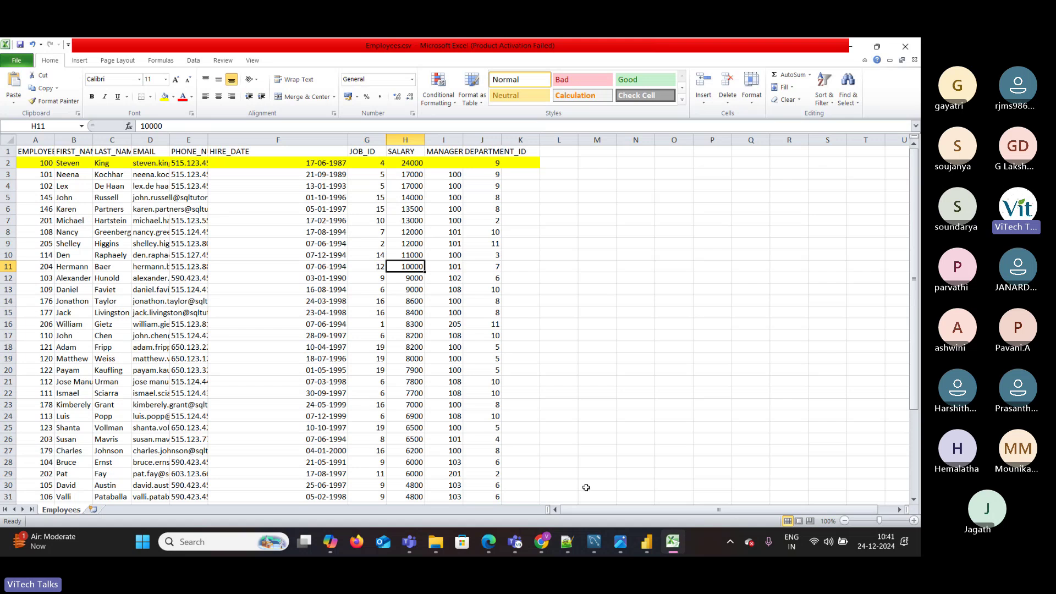
- In Power BI, add a table of Employees FIRST_NAME with Sum of SALARY, totalling 322400
{"action": "mouse_move", "coordinate": [647, 542]}
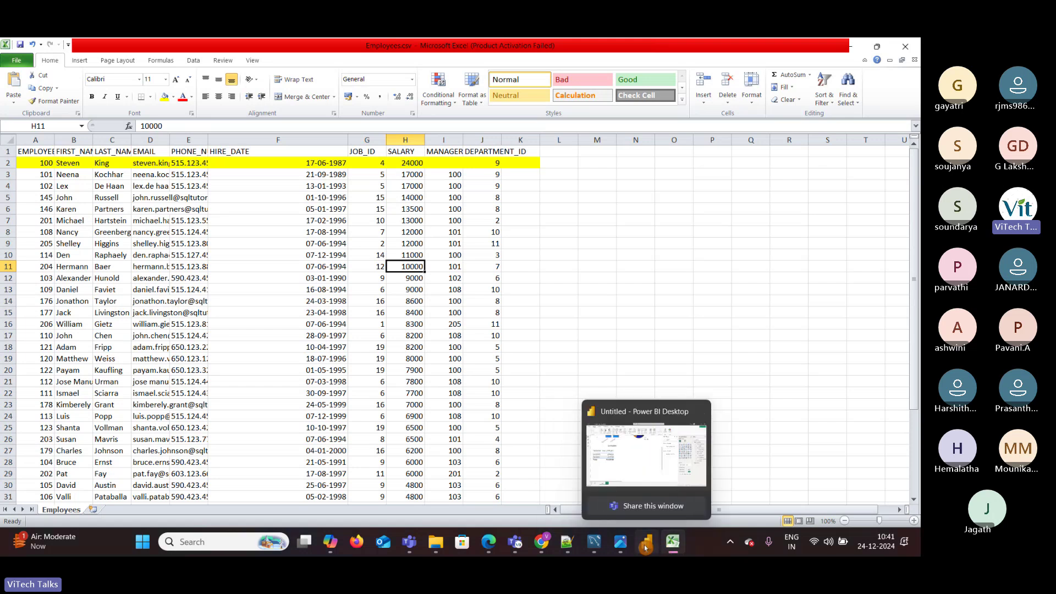
{"action": "left_click", "coordinate": [653, 474]}
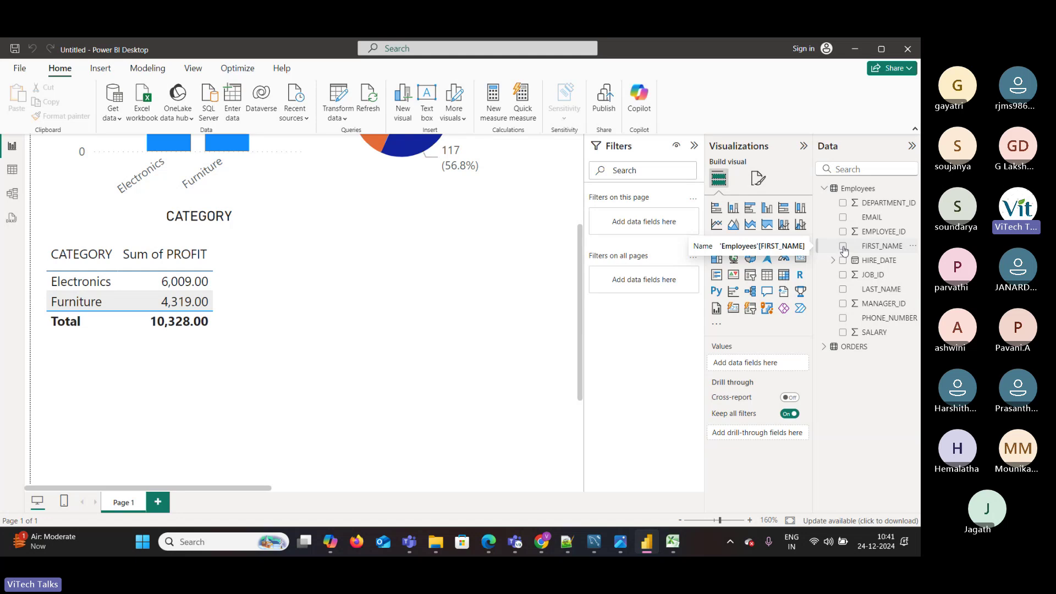
{"action": "left_click", "coordinate": [844, 247]}
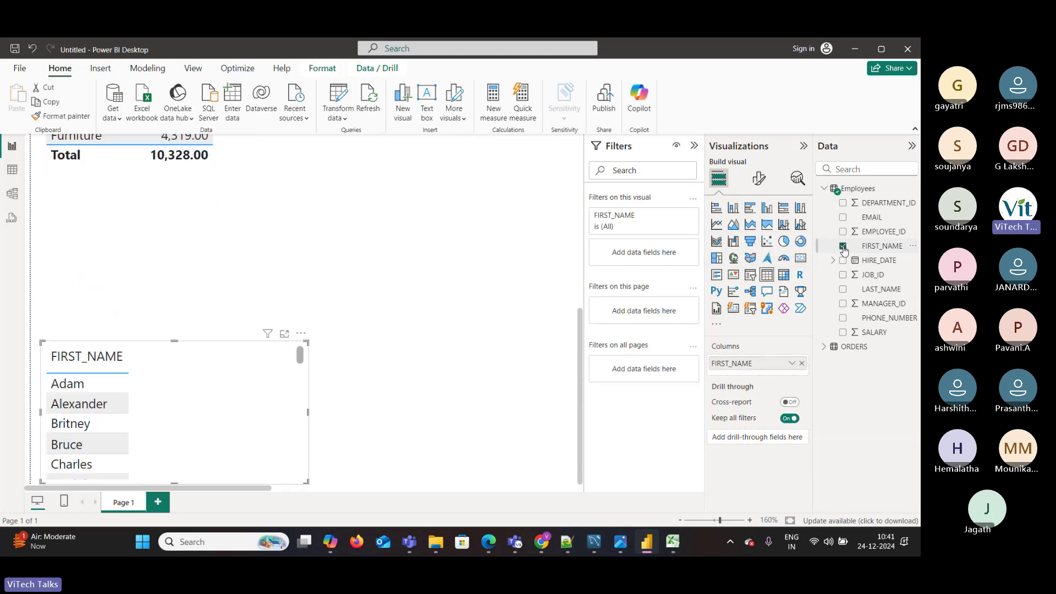
{"action": "scroll", "coordinate": [170, 412], "scroll_direction": "down", "scroll_amount": 15}
{"action": "scroll", "coordinate": [162, 420], "scroll_direction": "up", "scroll_amount": 15}
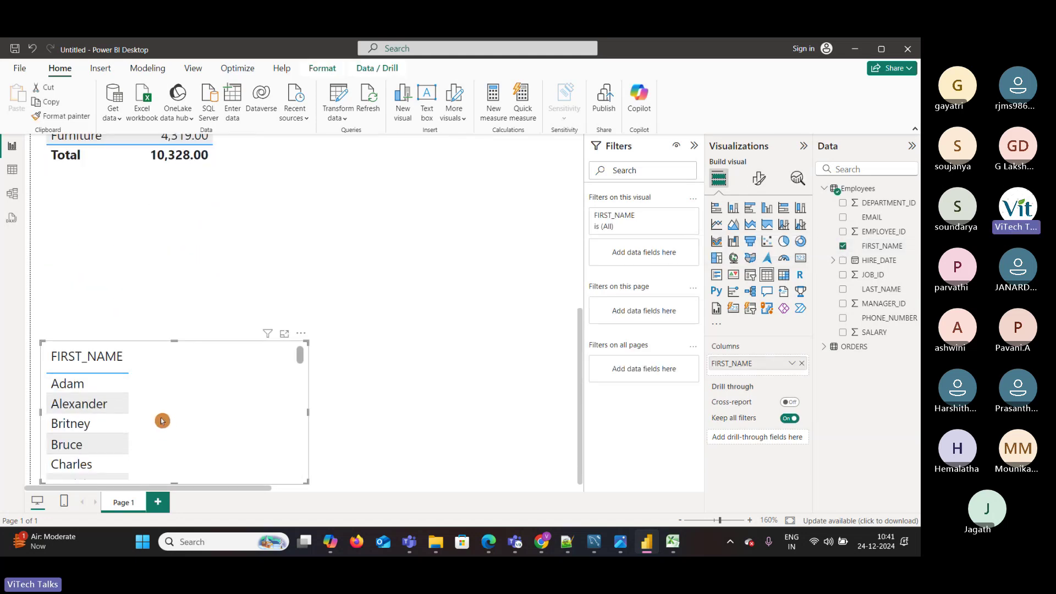
{"action": "scroll", "coordinate": [164, 421], "scroll_direction": "up", "scroll_amount": 5}
{"action": "scroll", "coordinate": [170, 422], "scroll_direction": "down", "scroll_amount": 5}
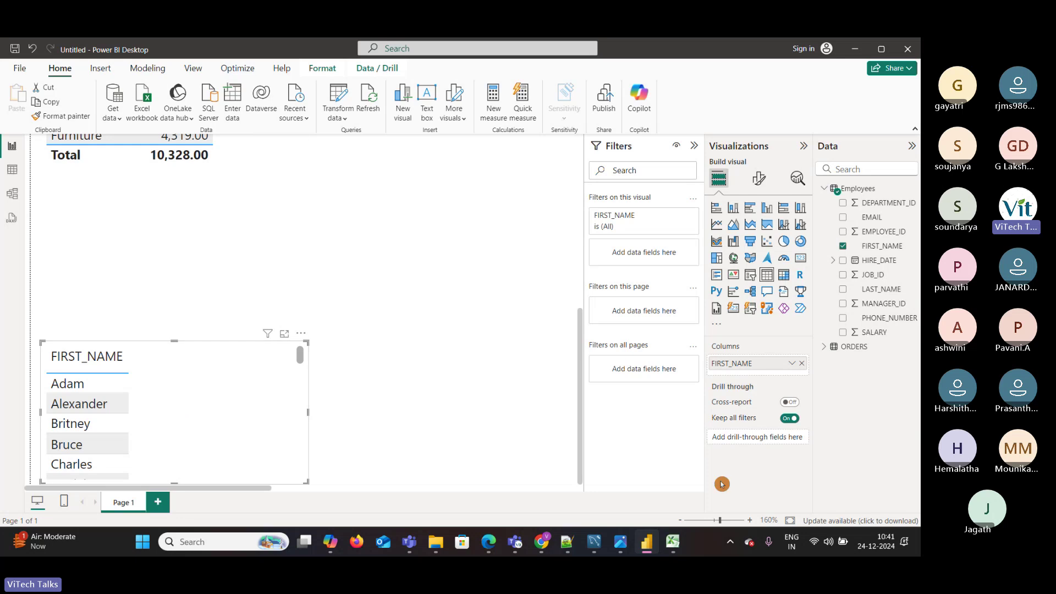
{"action": "left_click", "coordinate": [844, 333]}
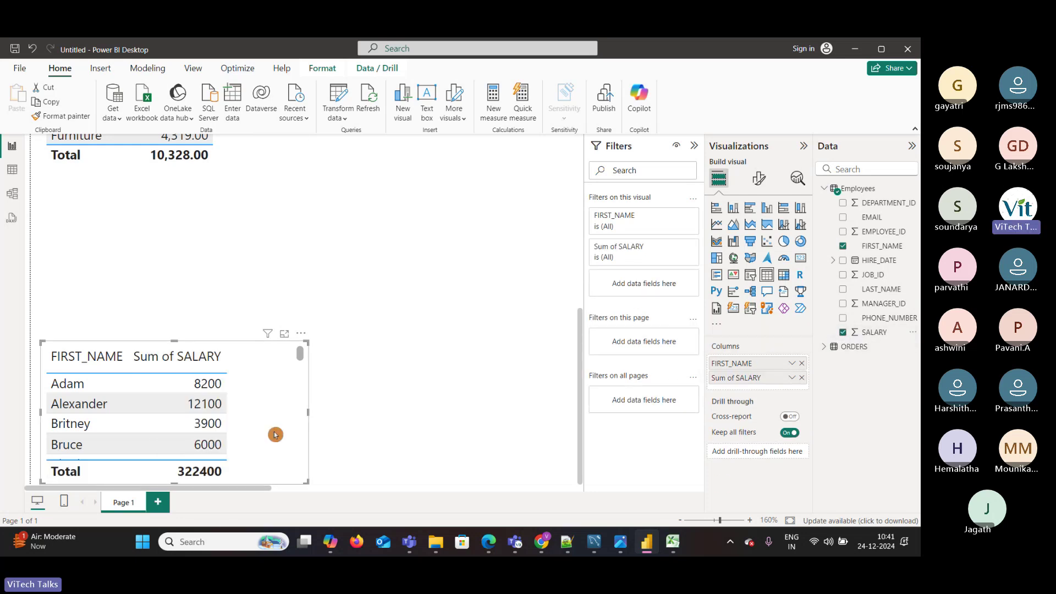
{"action": "scroll", "coordinate": [275, 435], "scroll_direction": "up", "scroll_amount": 3}
{"action": "scroll", "coordinate": [275, 434], "scroll_direction": "down", "scroll_amount": 3}
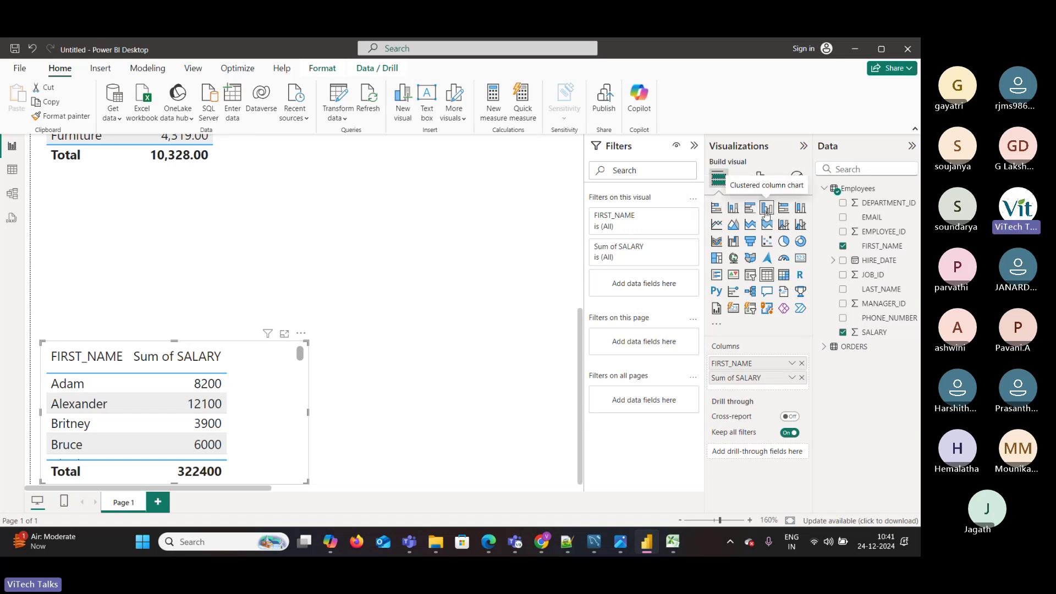
- Turn the salary table into a clustered column chart of Sum of SALARY by FIRST_NAME
{"action": "left_click", "coordinate": [716, 210]}
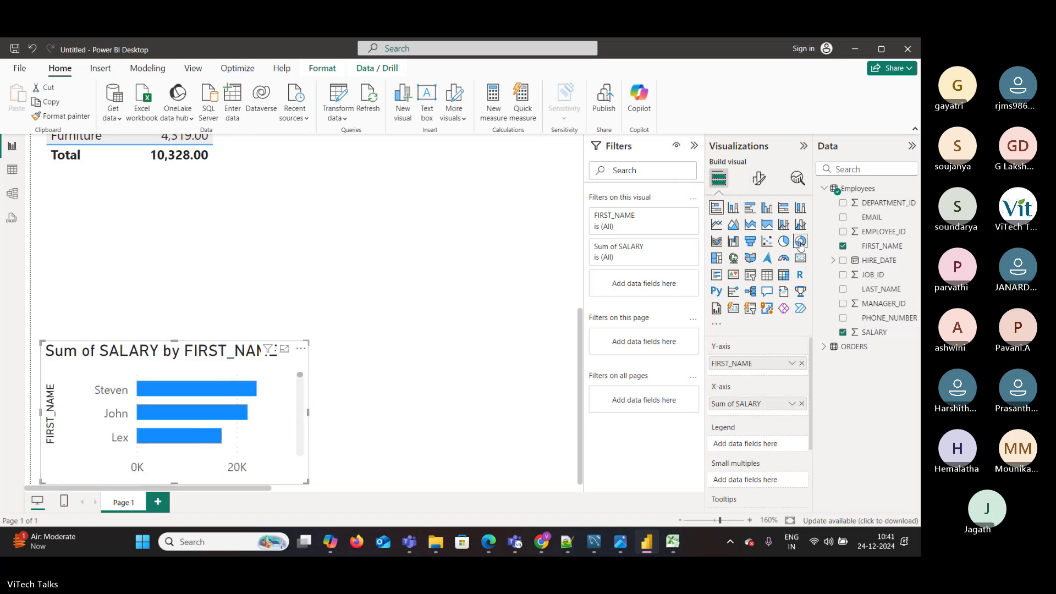
{"action": "left_click", "coordinate": [768, 209]}
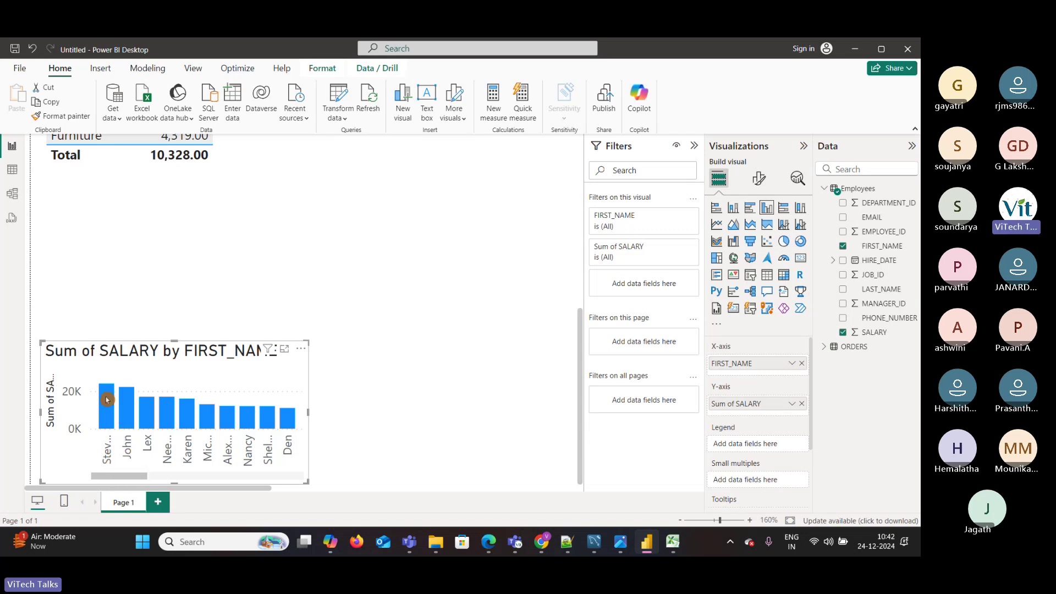
{"action": "mouse_move", "coordinate": [107, 399]}
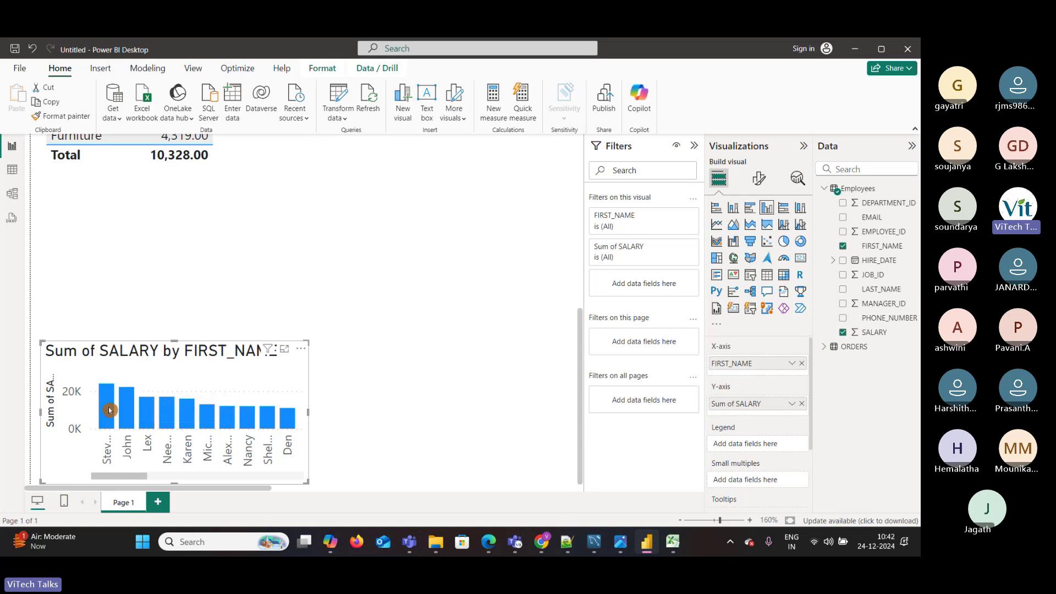
- In Excel, check the top salary 24000 and the leading first names against the chart
{"action": "mouse_move", "coordinate": [667, 543]}
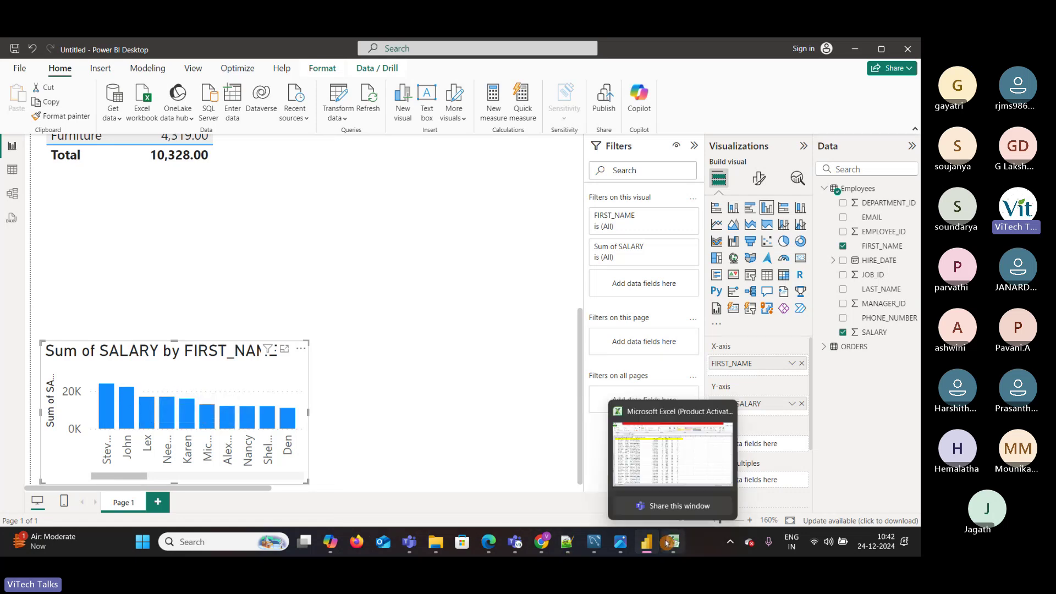
{"action": "left_click", "coordinate": [682, 474]}
{"action": "left_click", "coordinate": [417, 165]}
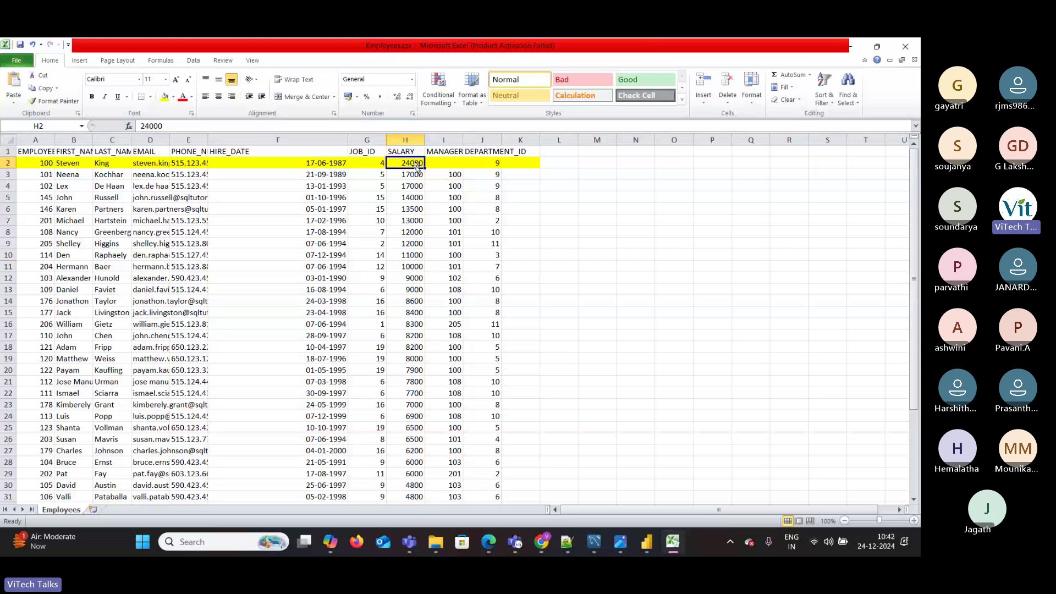
{"action": "left_click", "coordinate": [70, 163]}
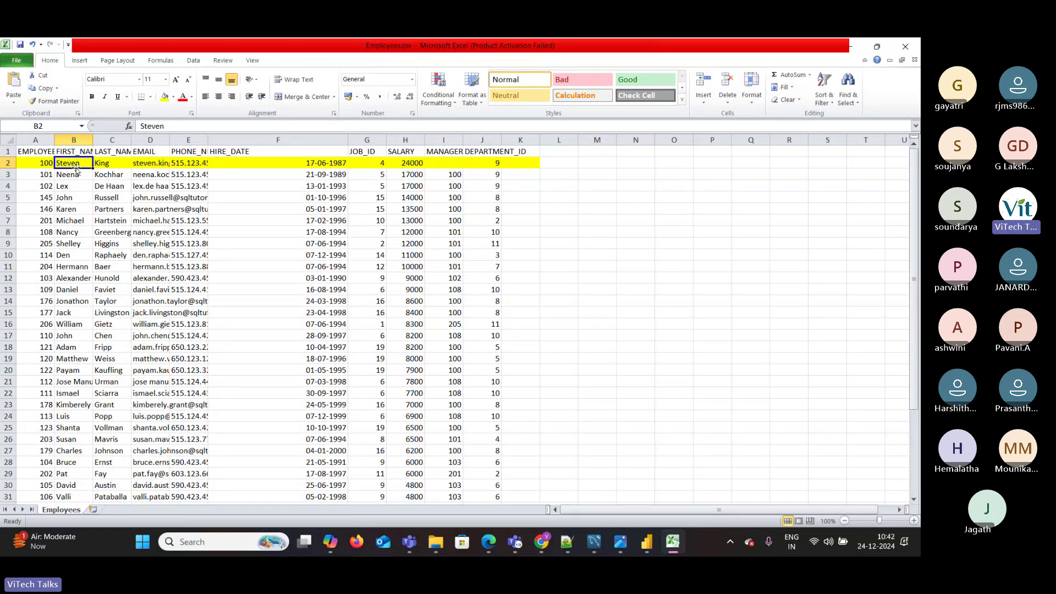
{"action": "left_click_drag", "start_coordinate": [77, 195], "coordinate": [74, 178]}
{"action": "left_click", "coordinate": [74, 179]}
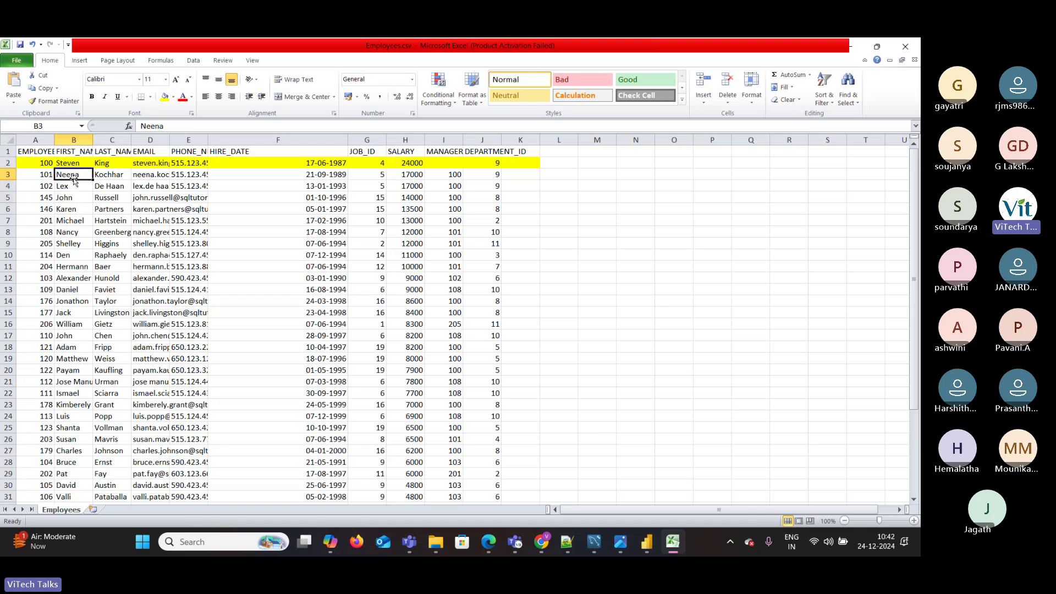
{"action": "left_click", "coordinate": [69, 195]}
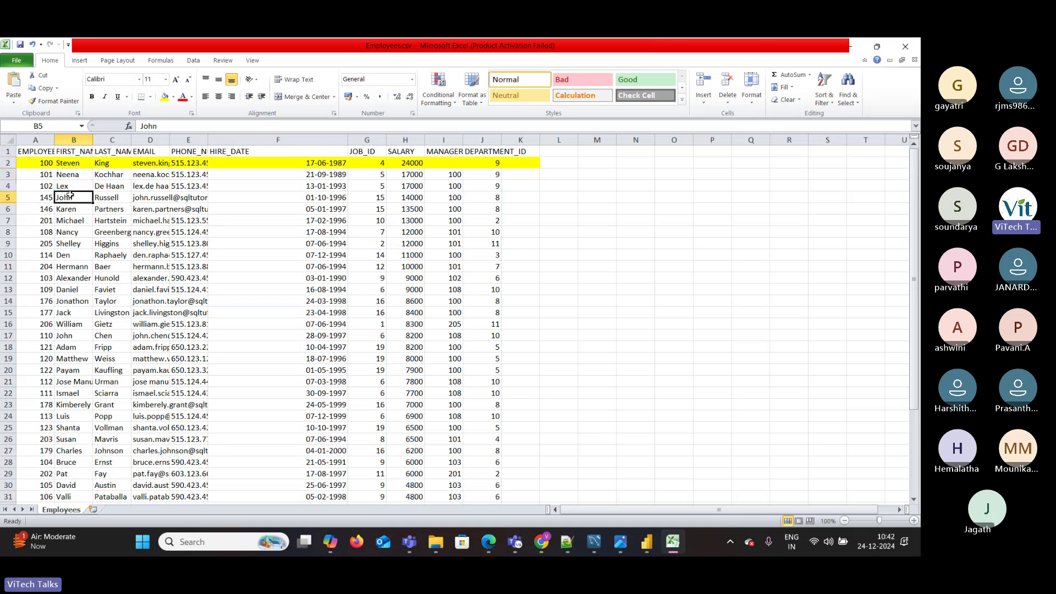
- Minimize Excel and confirm John at 22200 and Lex at 17000 on the salary chart
{"action": "left_click", "coordinate": [854, 50]}
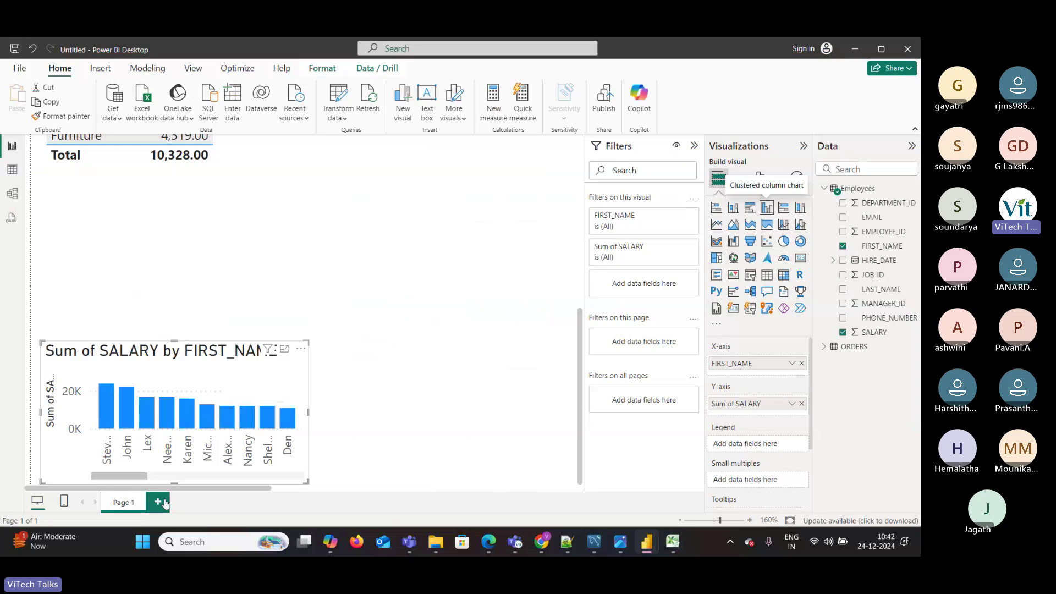
{"action": "mouse_move", "coordinate": [128, 414]}
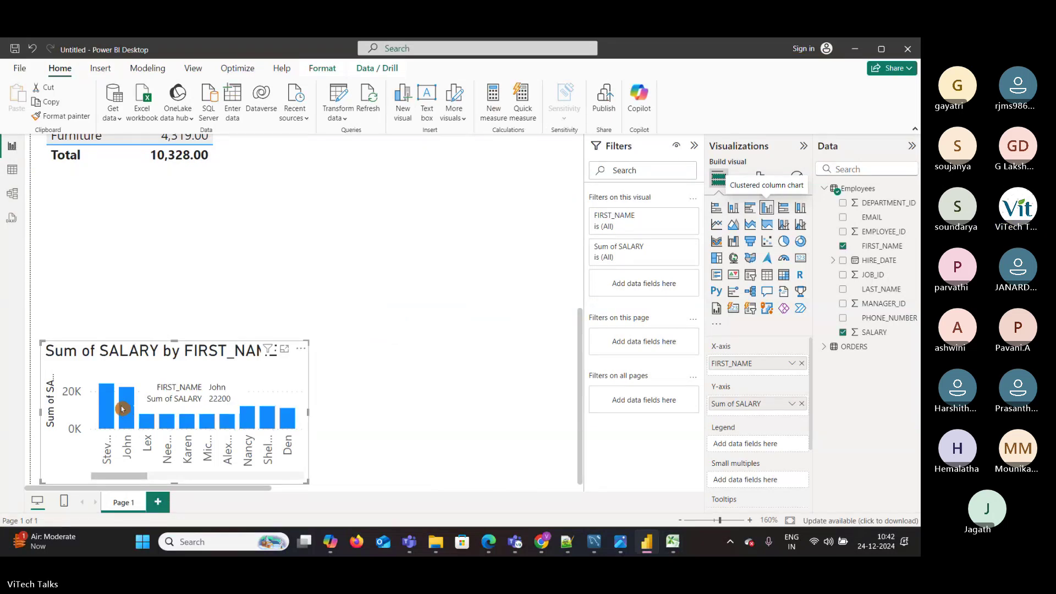
{"action": "mouse_move", "coordinate": [153, 429]}
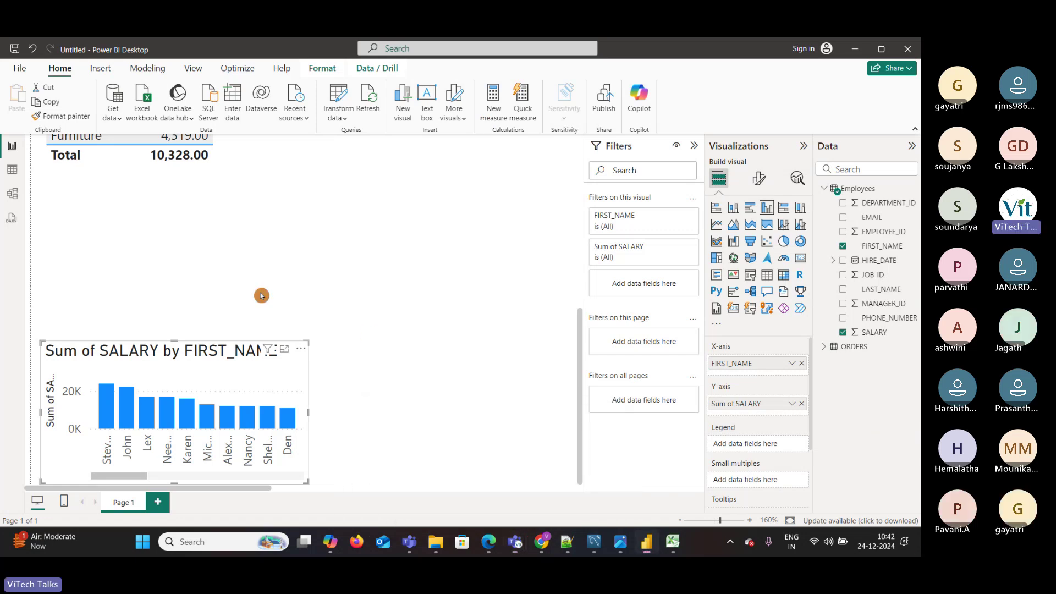
{"action": "scroll", "coordinate": [396, 303], "scroll_direction": "up", "scroll_amount": 1}
{"action": "scroll", "coordinate": [387, 292], "scroll_direction": "up", "scroll_amount": 6}
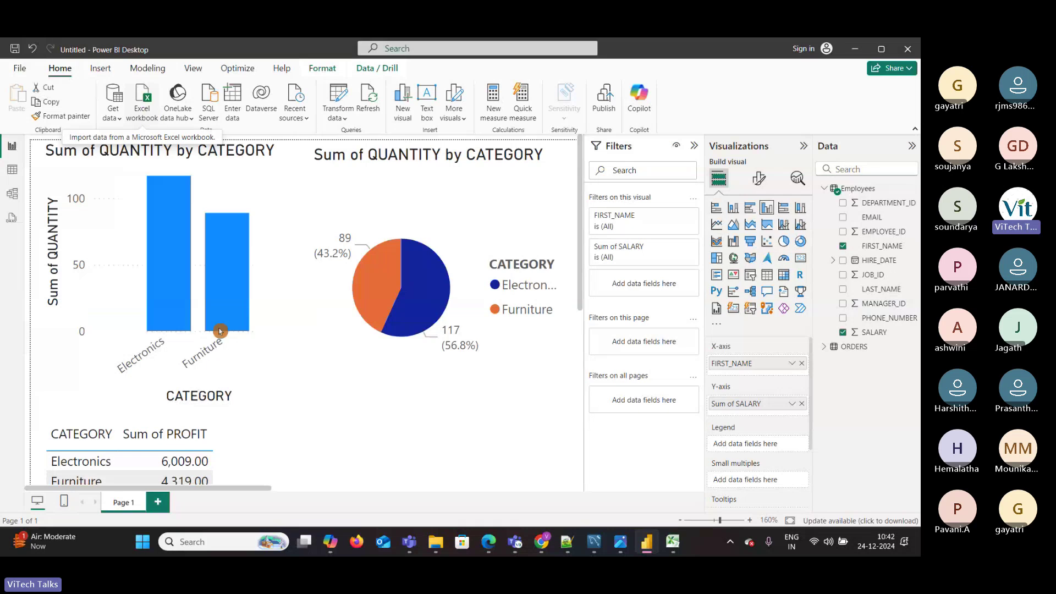
{"action": "scroll", "coordinate": [259, 313], "scroll_direction": "down", "scroll_amount": 8}
{"action": "scroll", "coordinate": [294, 303], "scroll_direction": "up", "scroll_amount": 4}
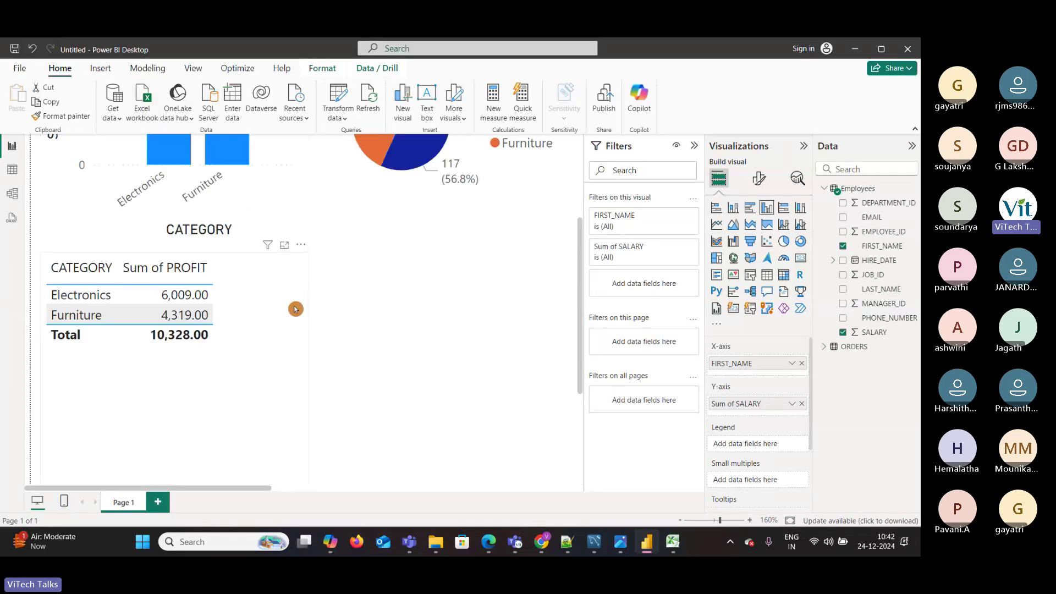
- Open Get Data's full connector catalogue and browse through the list
{"action": "left_click", "coordinate": [116, 119]}
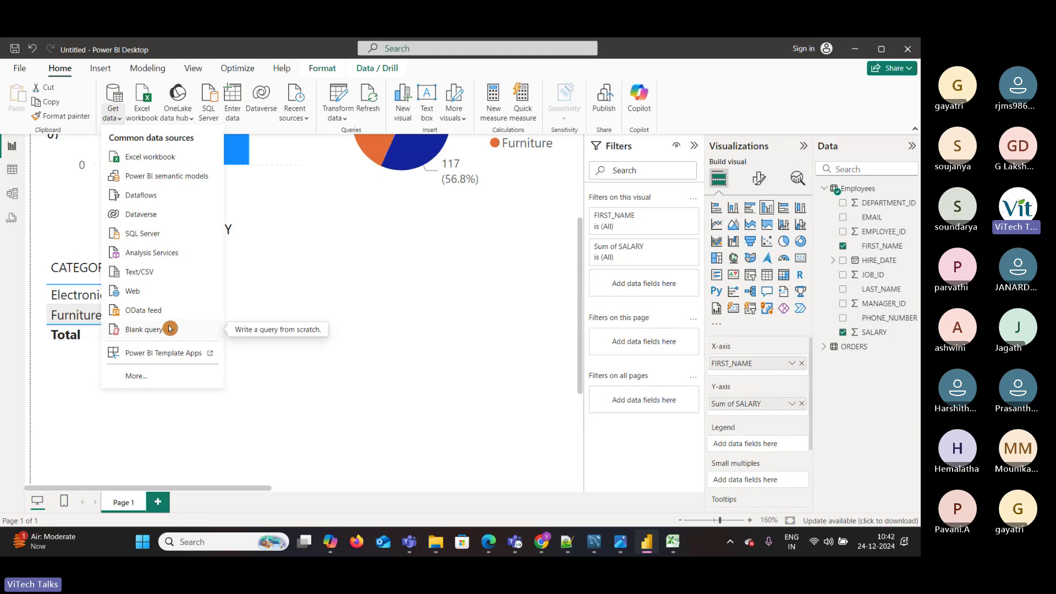
{"action": "left_click", "coordinate": [138, 376]}
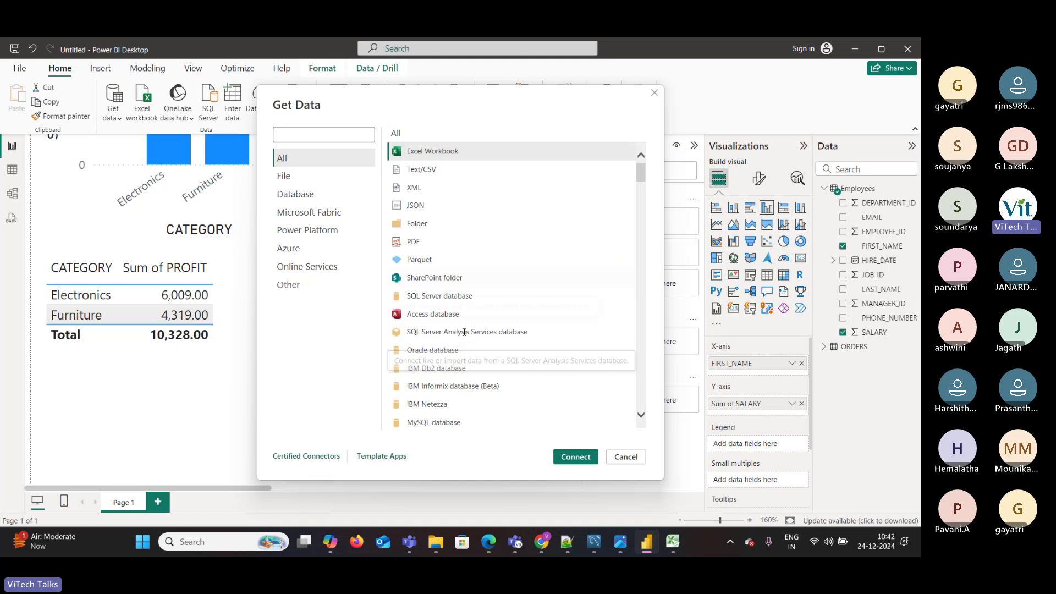
{"action": "scroll", "coordinate": [496, 318], "scroll_direction": "down", "scroll_amount": 2}
{"action": "scroll", "coordinate": [495, 319], "scroll_direction": "down", "scroll_amount": 2}
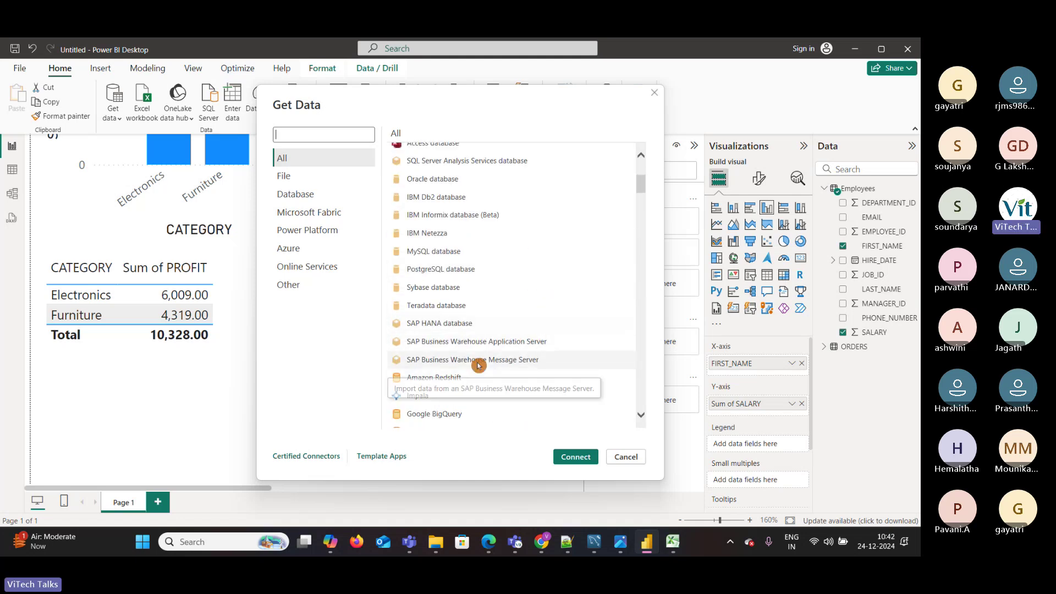
{"action": "scroll", "coordinate": [572, 289], "scroll_direction": "down", "scroll_amount": 3}
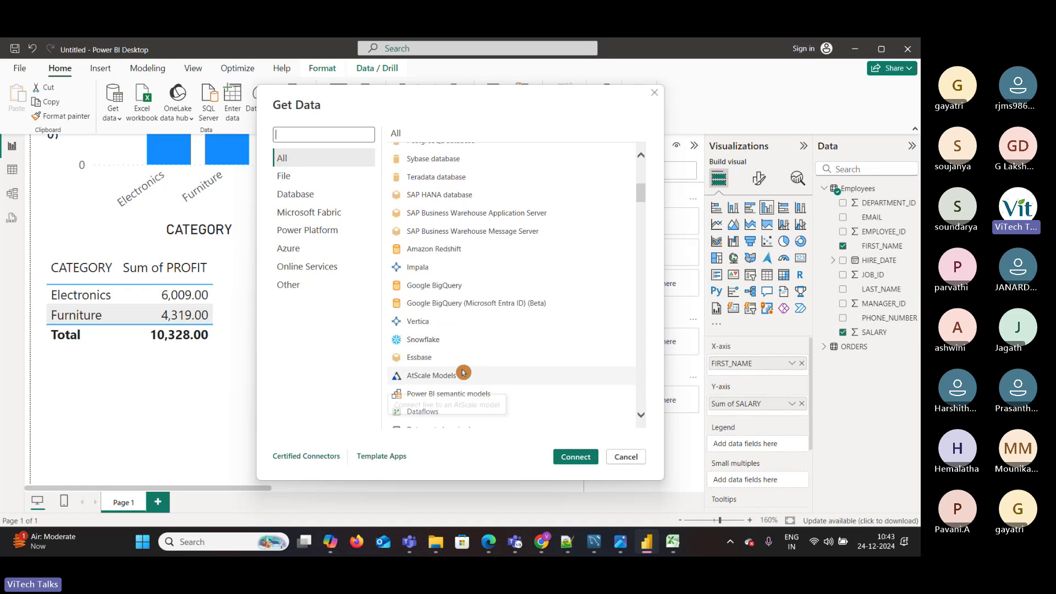
{"action": "scroll", "coordinate": [465, 380], "scroll_direction": "up", "scroll_amount": 4}
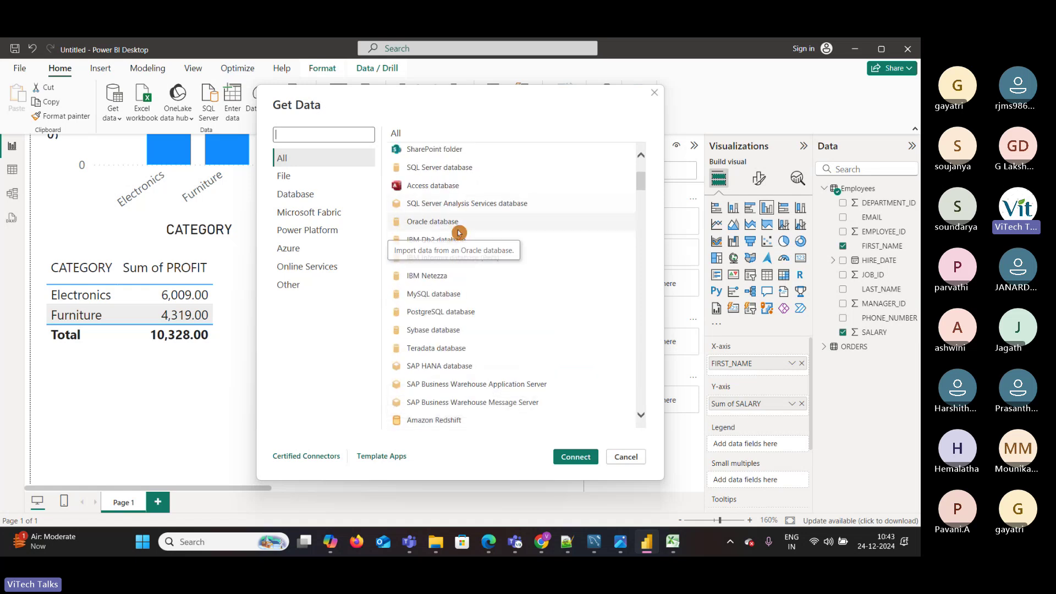
{"action": "scroll", "coordinate": [462, 242], "scroll_direction": "up", "scroll_amount": 1}
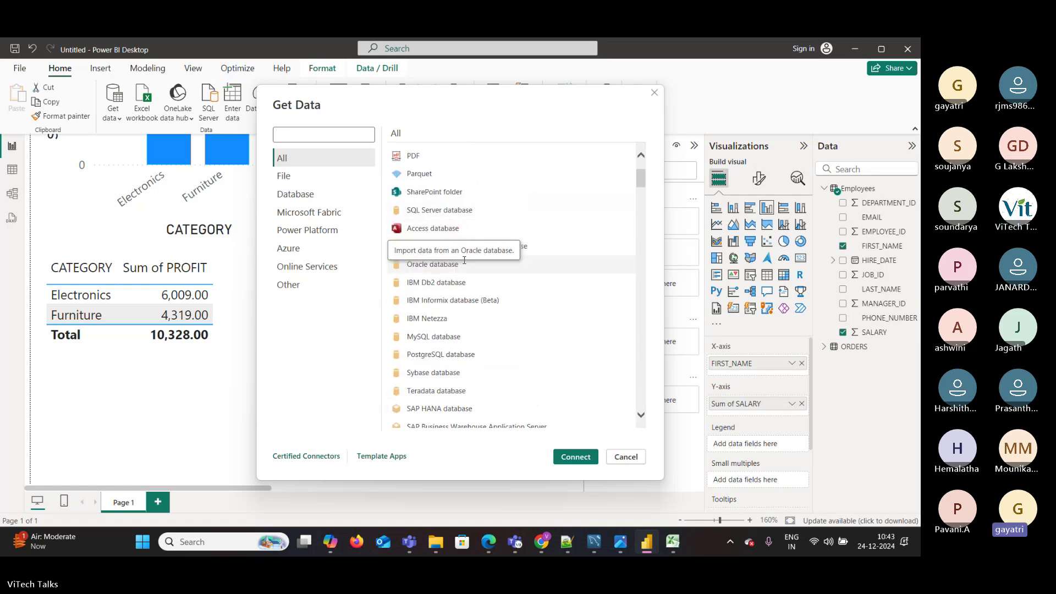
{"action": "scroll", "coordinate": [556, 351], "scroll_direction": "up", "scroll_amount": 2}
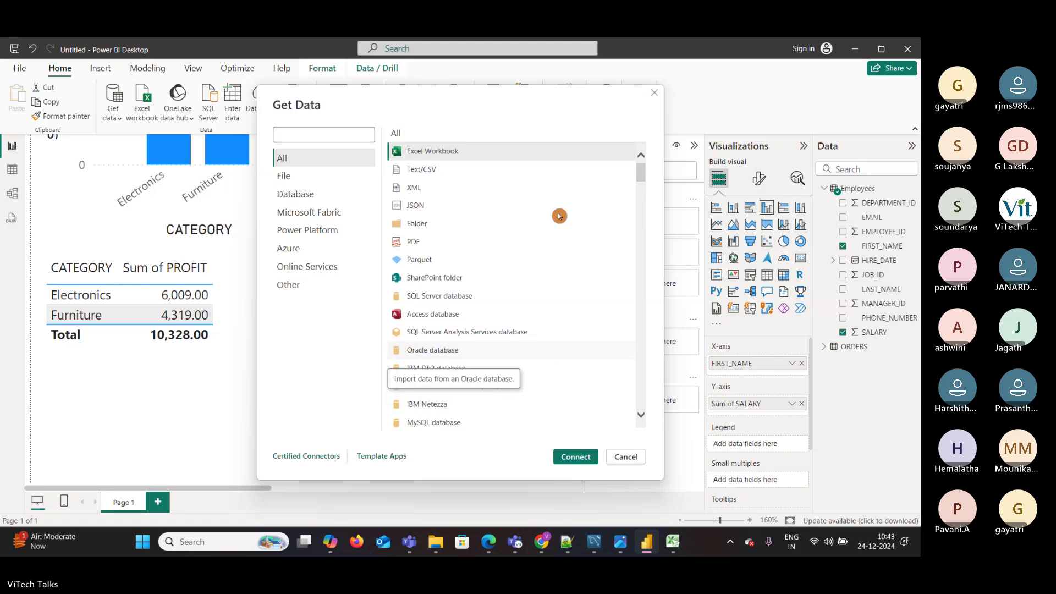
{"action": "scroll", "coordinate": [559, 385], "scroll_direction": "down", "scroll_amount": 10}
{"action": "scroll", "coordinate": [559, 381], "scroll_direction": "down", "scroll_amount": 15}
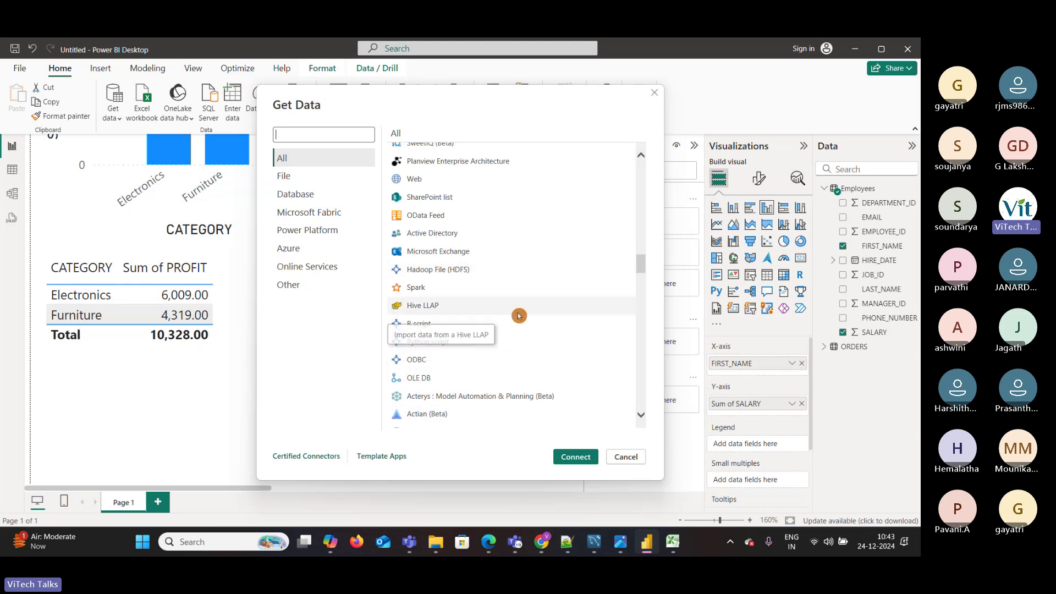
{"action": "scroll", "coordinate": [517, 374], "scroll_direction": "down", "scroll_amount": 3}
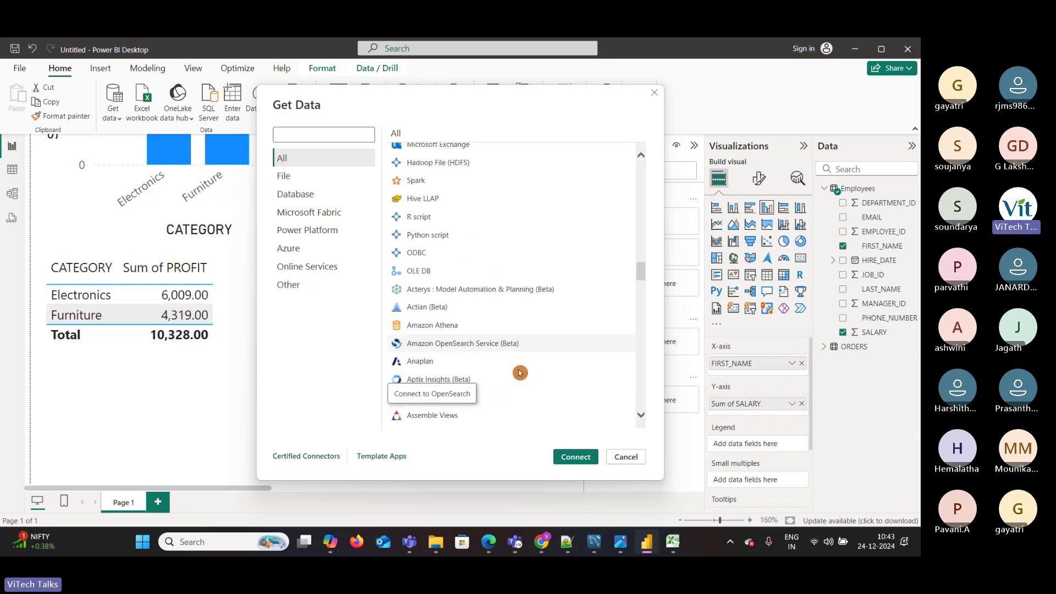
- Cancel the Get Data dialog without connecting, returning to the quantity and pie charts
{"action": "left_click", "coordinate": [627, 458]}
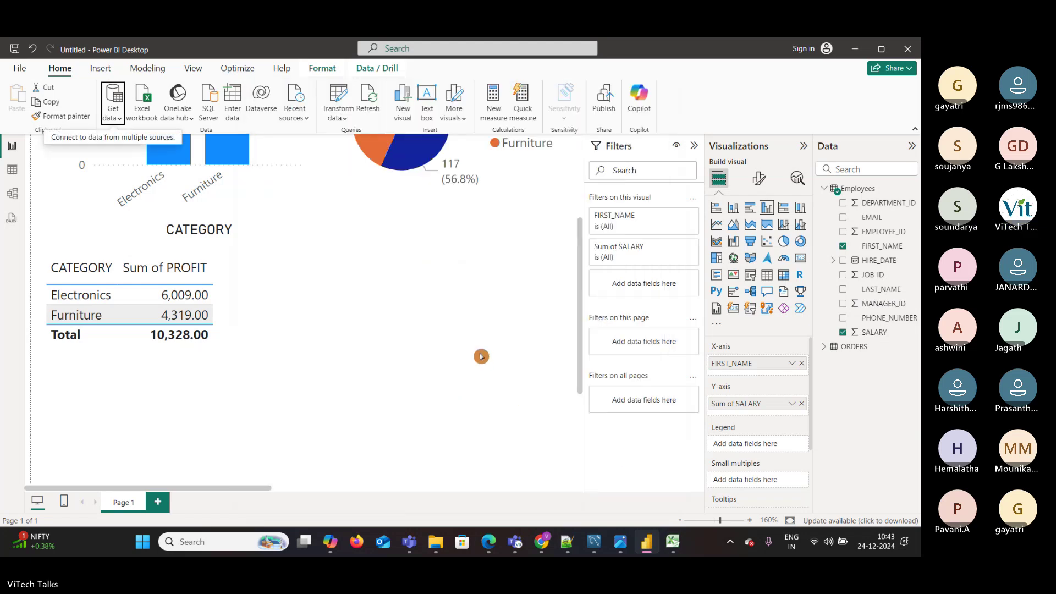
{"action": "scroll", "coordinate": [480, 356], "scroll_direction": "up", "scroll_amount": 3}
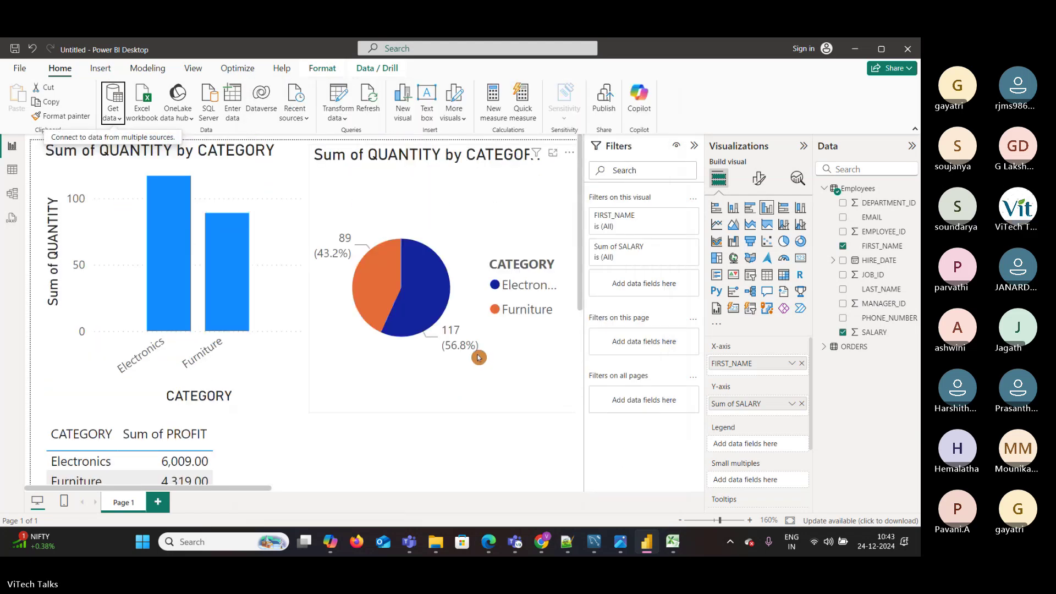
{"action": "scroll", "coordinate": [479, 358], "scroll_direction": "down", "scroll_amount": 5}
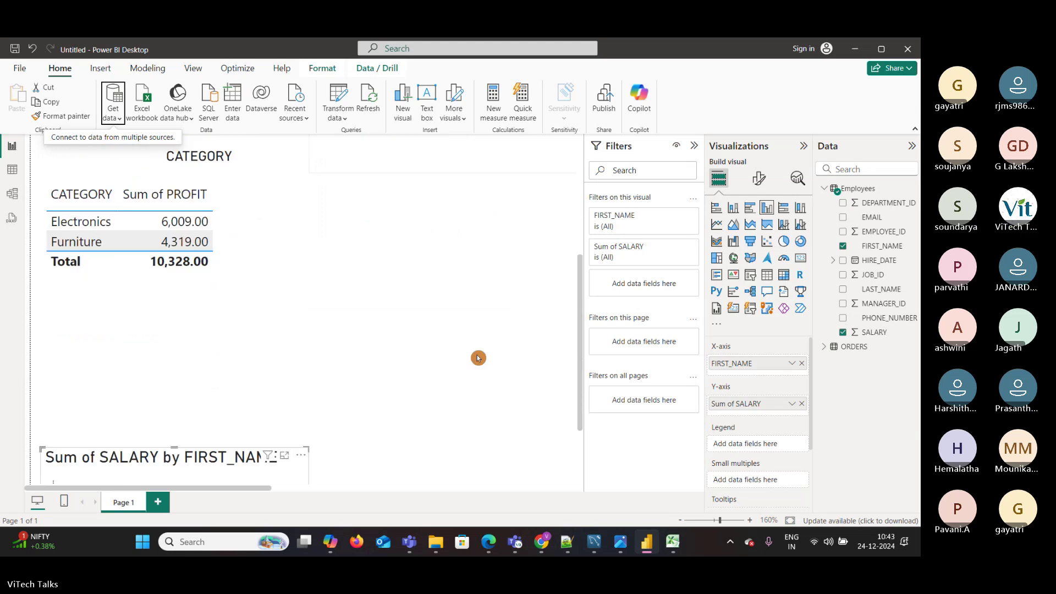
{"action": "scroll", "coordinate": [479, 358], "scroll_direction": "up", "scroll_amount": 5}
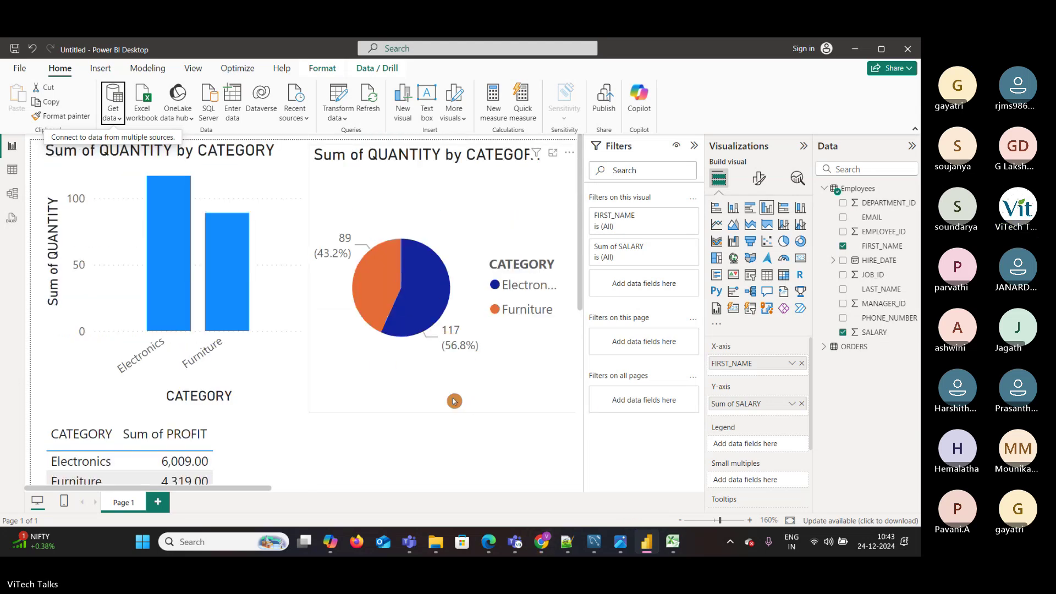
- Write an 'Install Softwares:' heading on line 19 of the Notepad++ notes below 'Data base -->'
{"action": "mouse_move", "coordinate": [567, 550]}
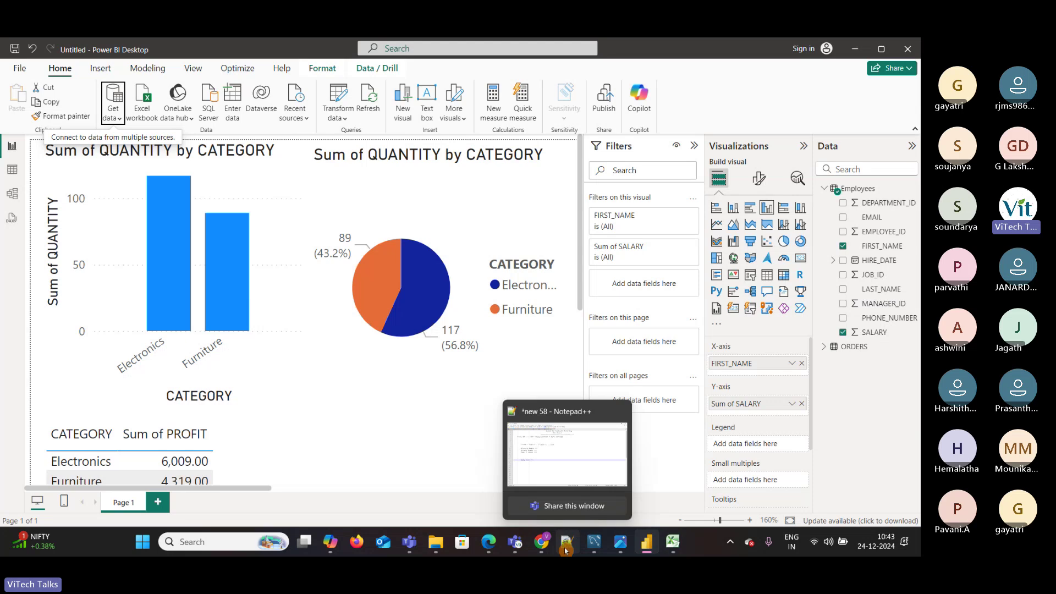
{"action": "left_click", "coordinate": [566, 550]}
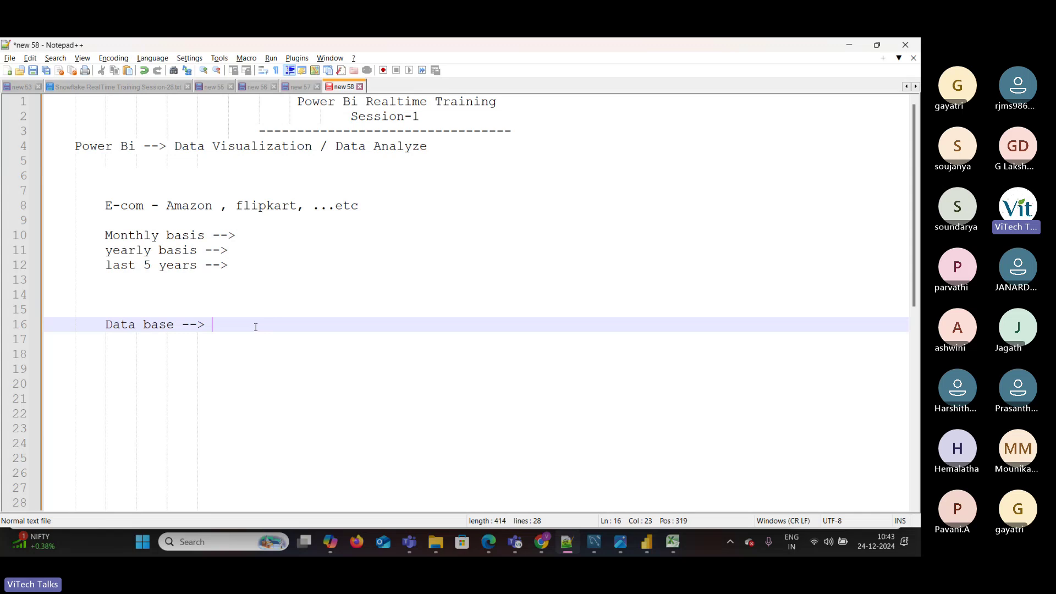
{"action": "key", "text": "Return"}
{"action": "key", "text": "Return"}
{"action": "key", "text": "Return"}
{"action": "key", "text": "Return"}
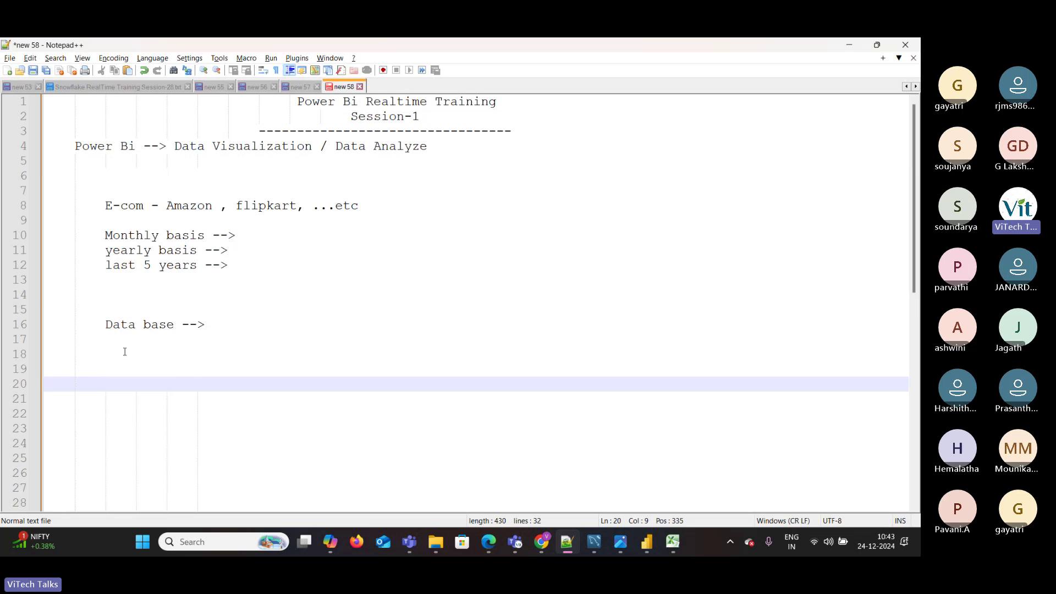
{"action": "left_click", "coordinate": [101, 372]}
{"action": "type", "text": "P"}
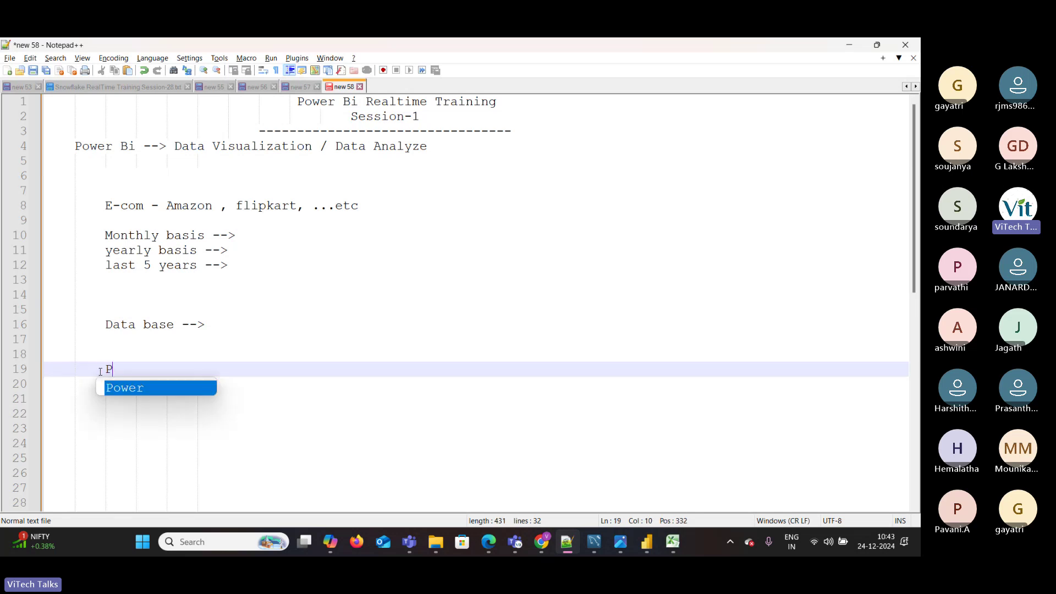
{"action": "type", "text": "ower "}
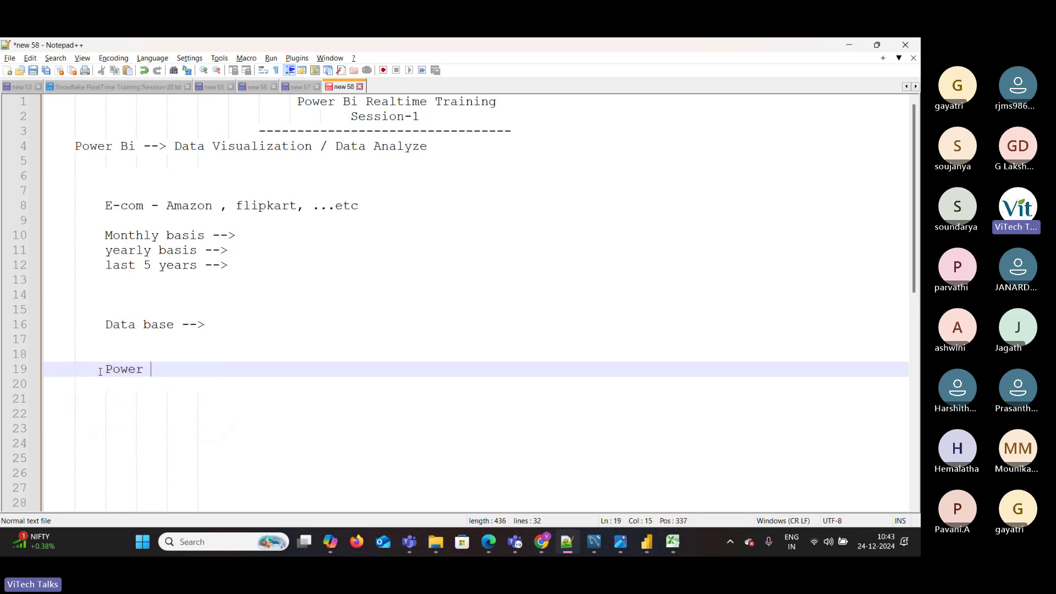
{"action": "type", "text": "Bi"}
{"action": "key", "text": "BackSpace"}
{"action": "key", "text": "BackSpace"}
{"action": "key", "text": "BackSpace"}
{"action": "key", "text": "BackSpace"}
{"action": "type", "text": "Install Softwares:"}
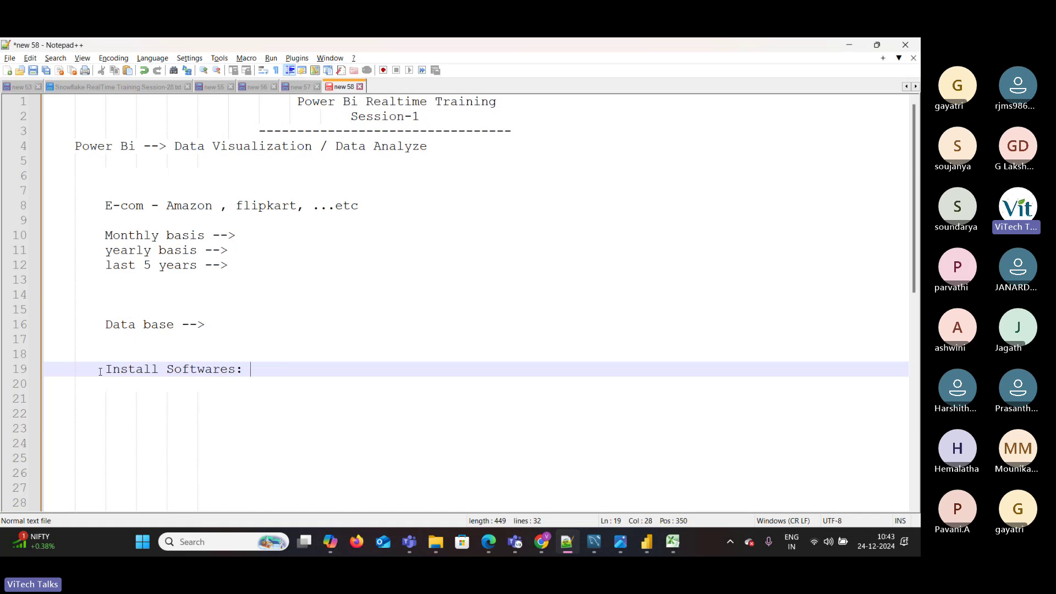
{"action": "key", "text": "Return"}
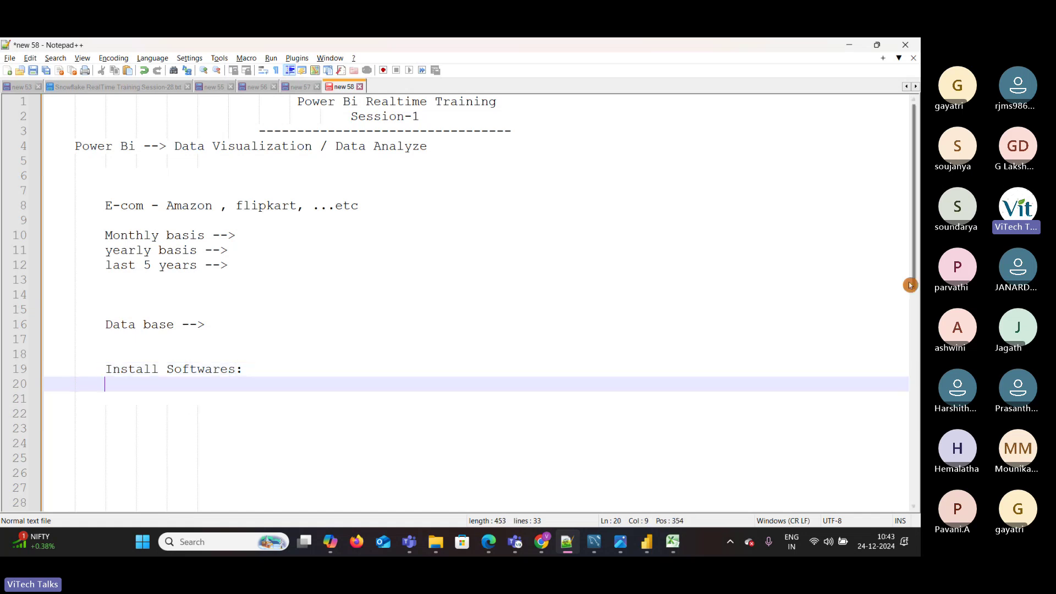
{"action": "left_click", "coordinate": [850, 44]}
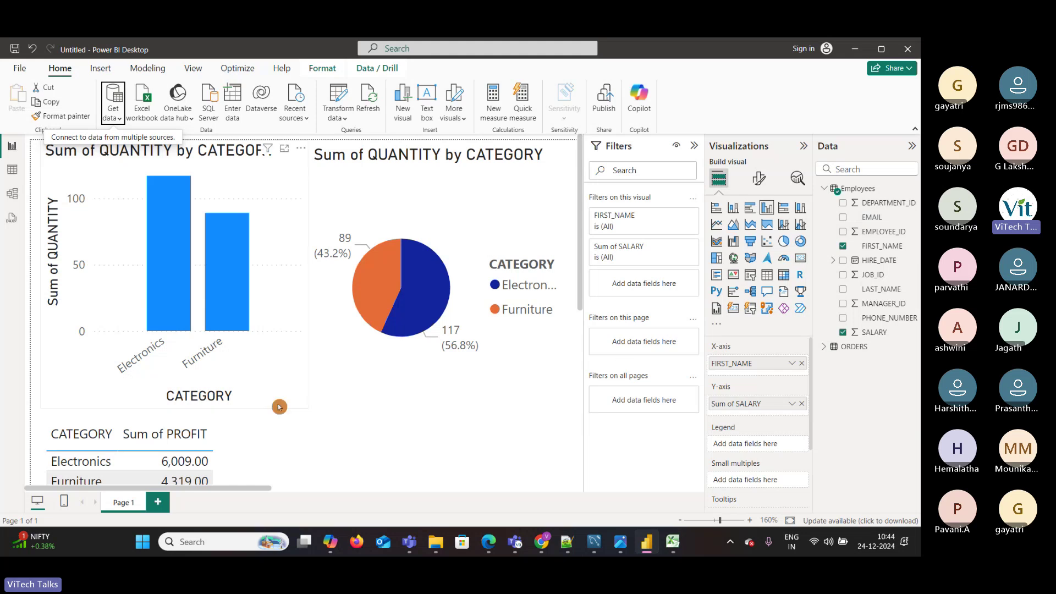
- Remove FIRST_NAME and SALARY from the salary column chart, leaving an empty visual
{"action": "scroll", "coordinate": [320, 429], "scroll_direction": "down", "scroll_amount": 4}
{"action": "scroll", "coordinate": [319, 429], "scroll_direction": "down", "scroll_amount": 1}
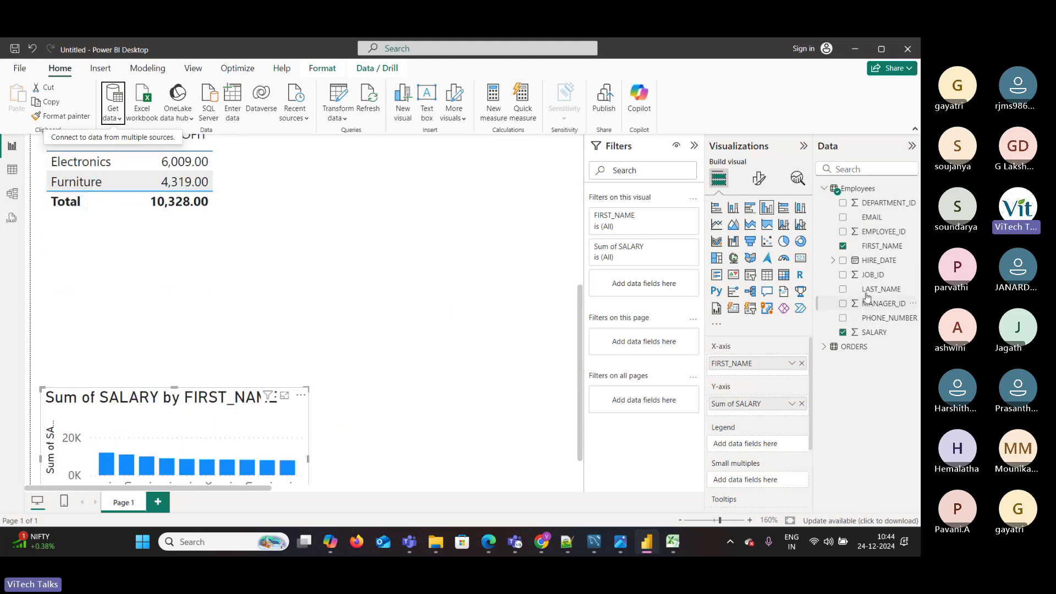
{"action": "scroll", "coordinate": [431, 311], "scroll_direction": "up", "scroll_amount": 1}
{"action": "scroll", "coordinate": [431, 311], "scroll_direction": "up", "scroll_amount": 4}
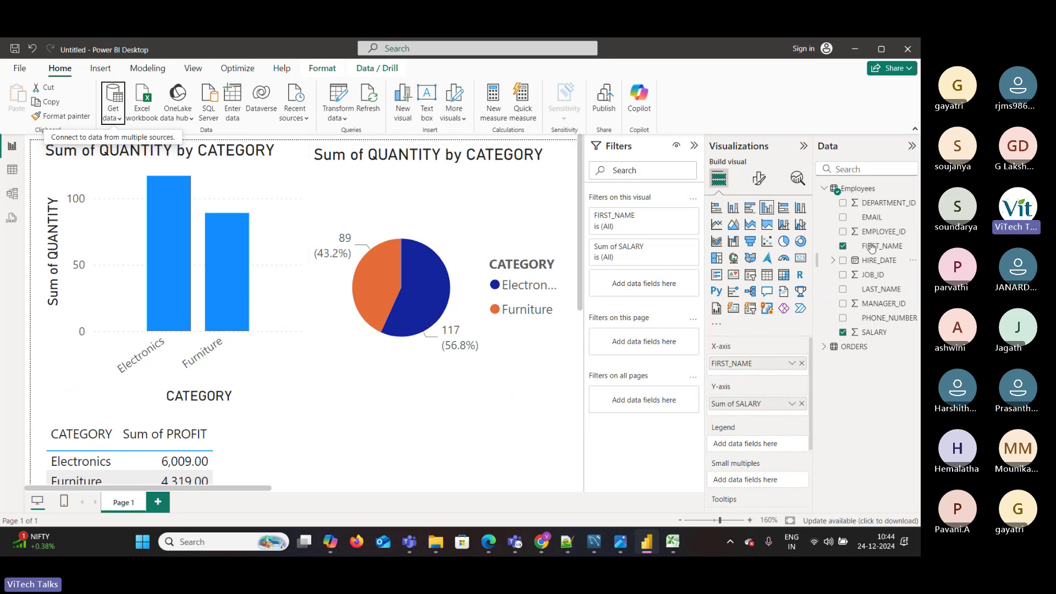
{"action": "left_click", "coordinate": [843, 246]}
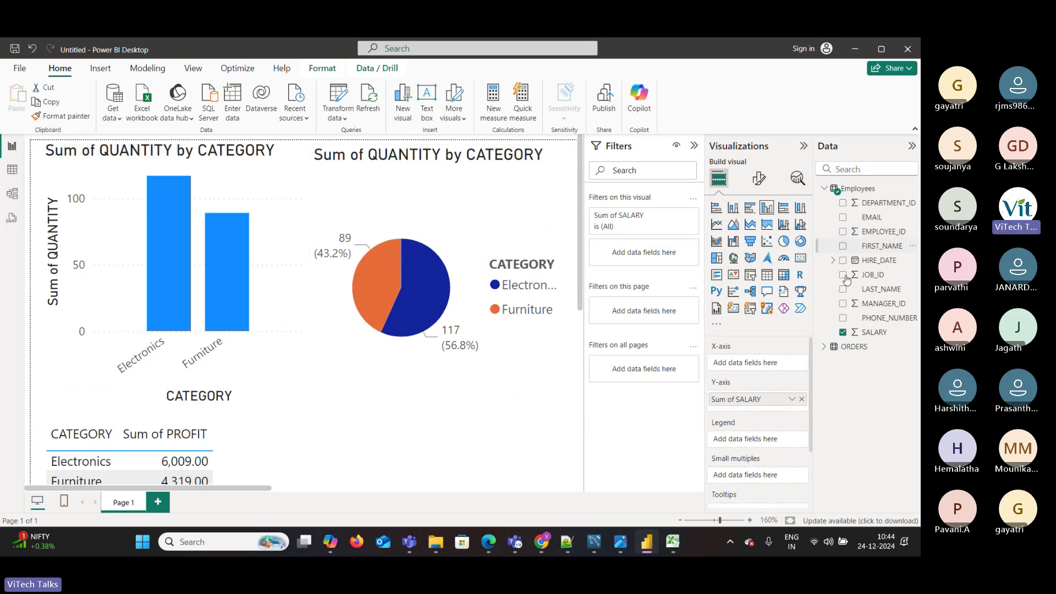
{"action": "left_click", "coordinate": [843, 333]}
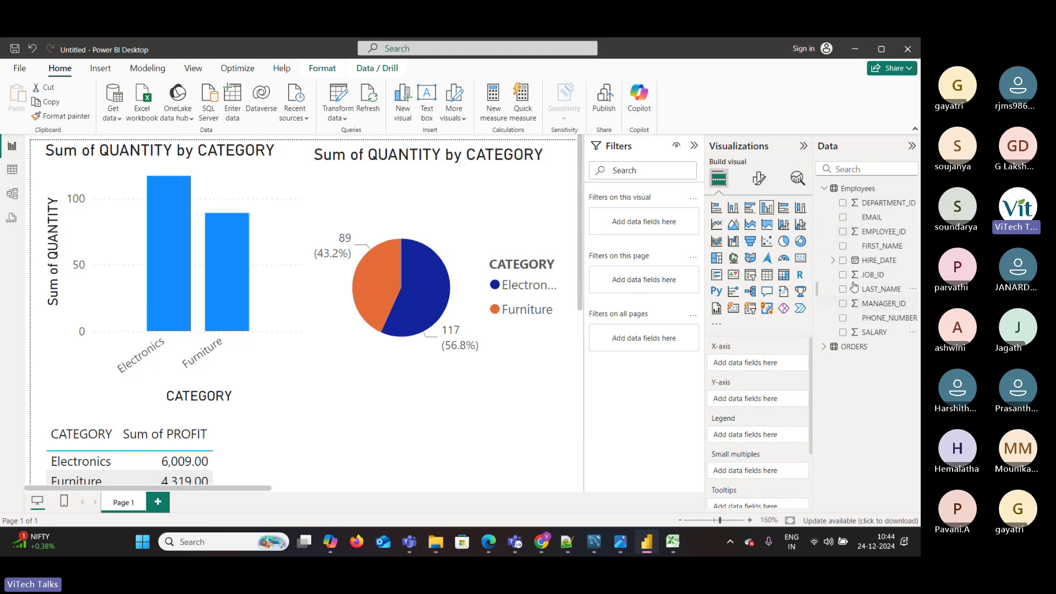
{"action": "scroll", "coordinate": [446, 416], "scroll_direction": "down", "scroll_amount": 5}
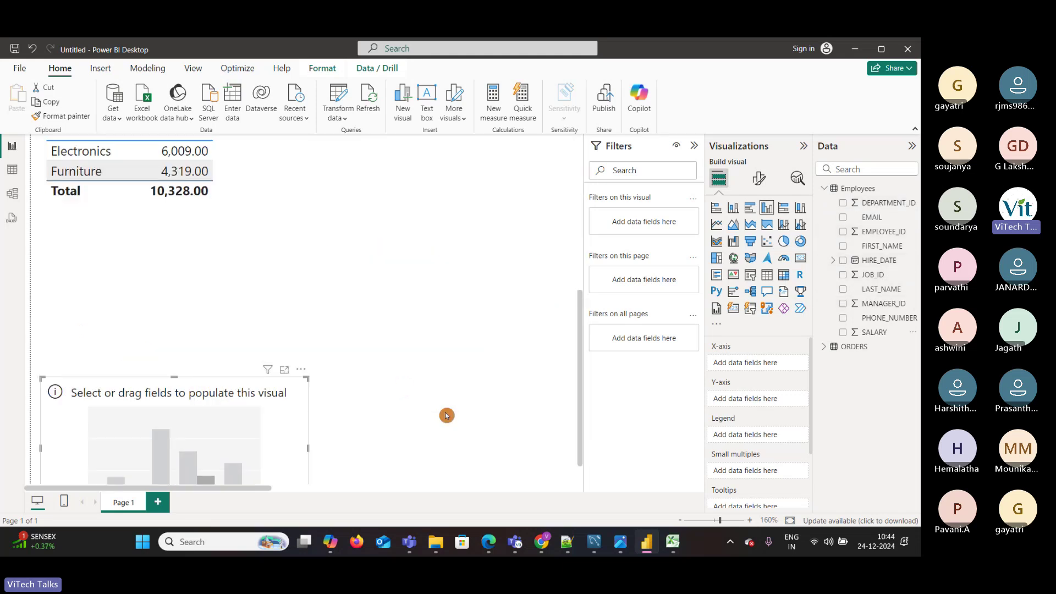
{"action": "scroll", "coordinate": [446, 416], "scroll_direction": "down", "scroll_amount": 1}
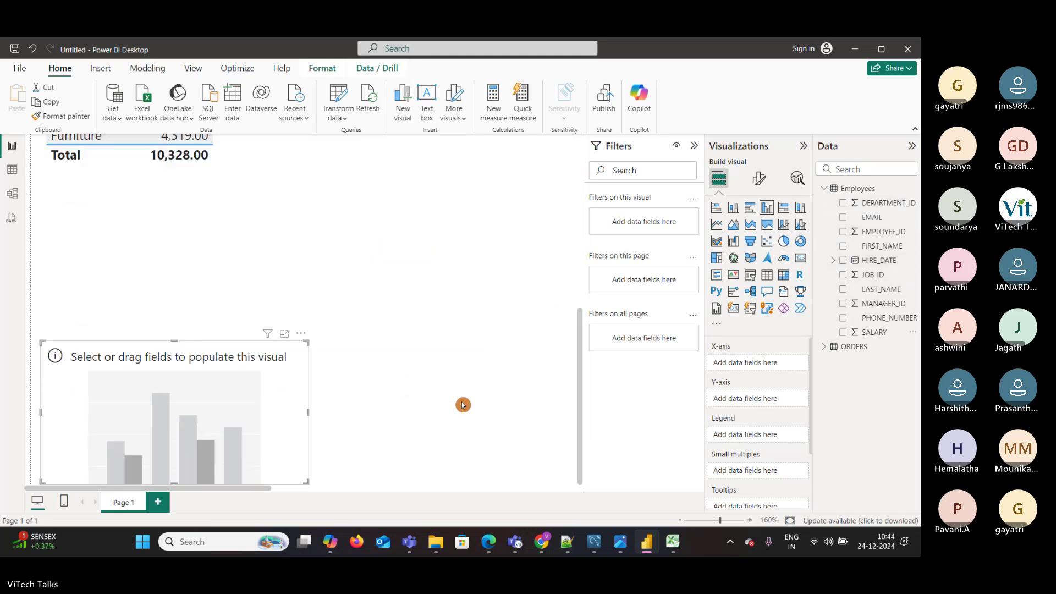
- Fill the empty visual with HIRE_DATE and MANAGER_ID to chart Count of MANAGER_ID by Year
{"action": "left_click", "coordinate": [843, 261]}
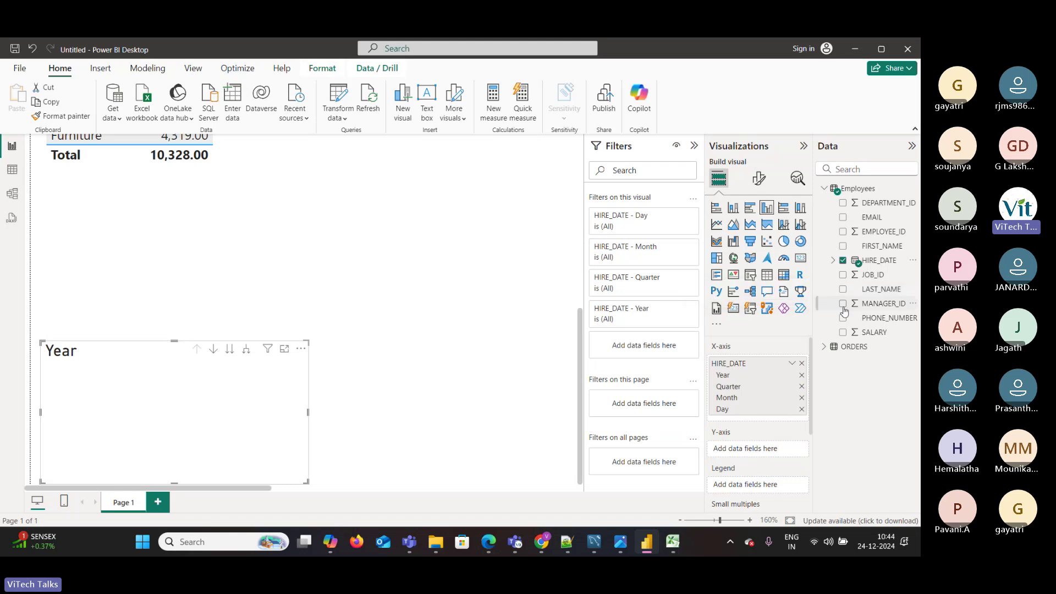
{"action": "left_click", "coordinate": [843, 290]}
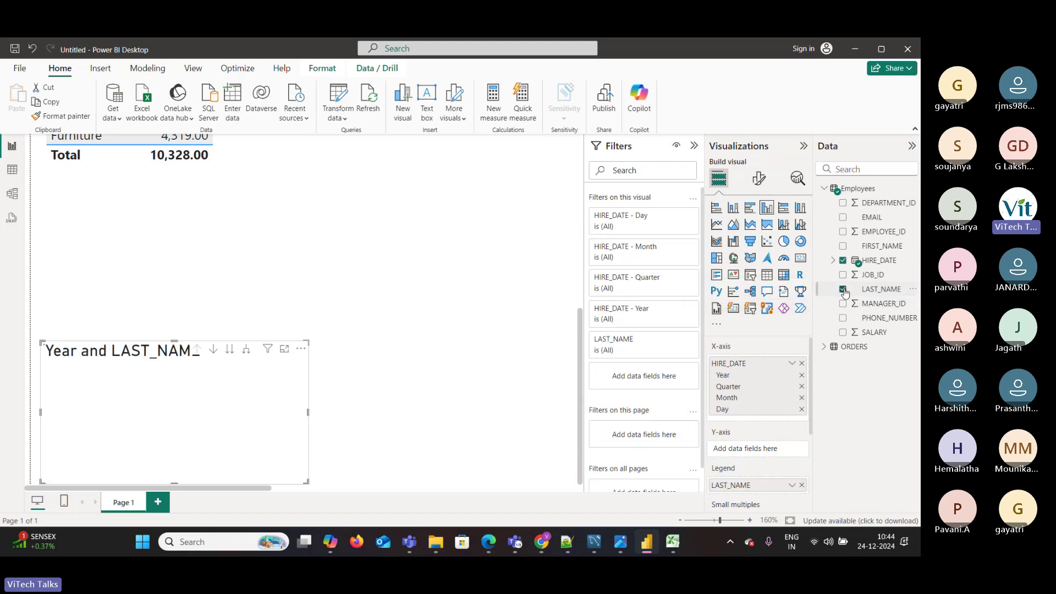
{"action": "left_click", "coordinate": [843, 290]}
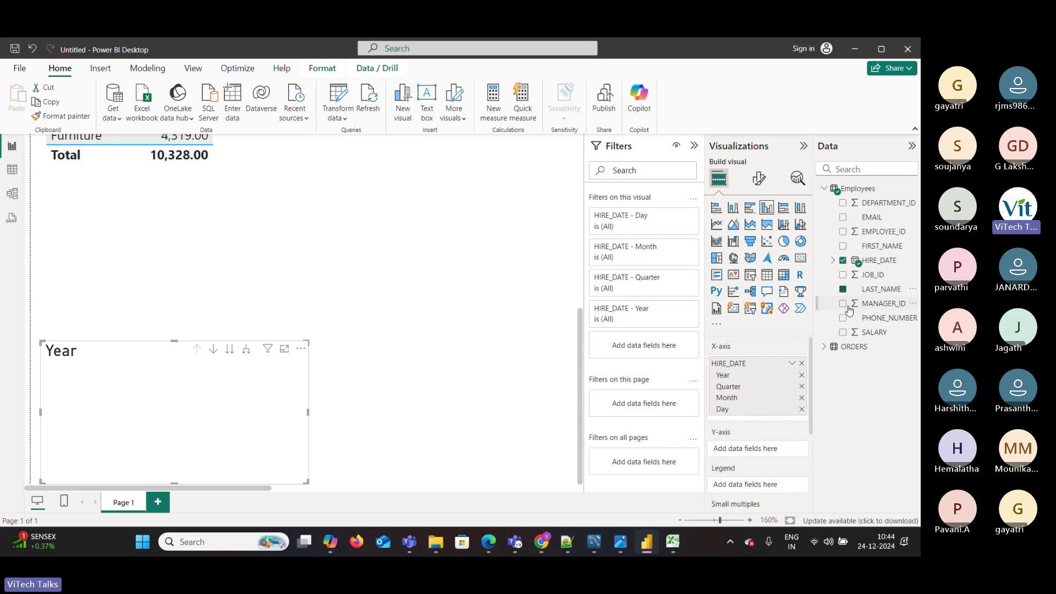
{"action": "left_click", "coordinate": [843, 304]}
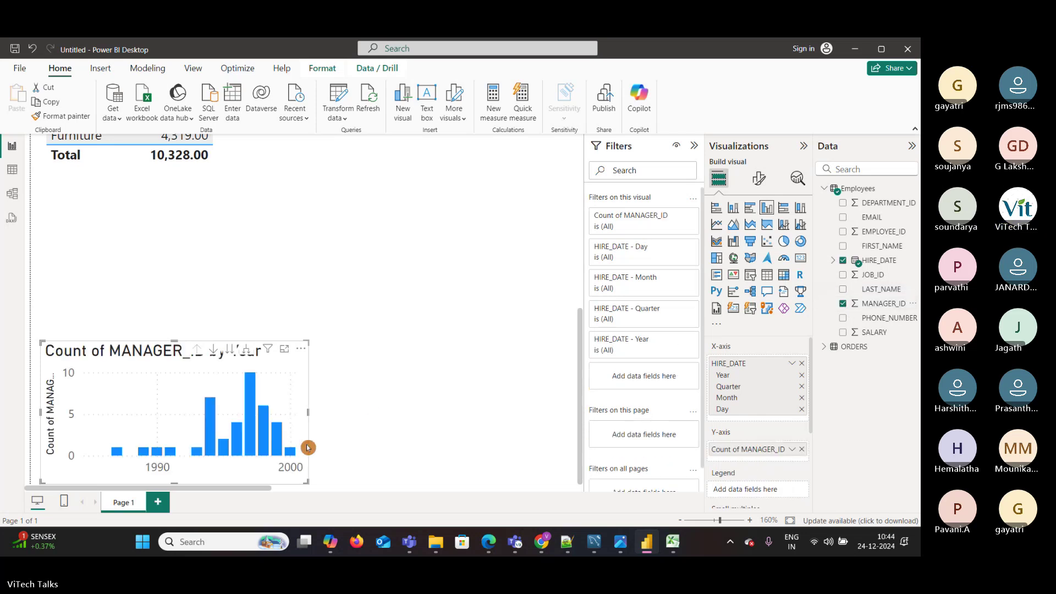
{"action": "mouse_move", "coordinate": [249, 380]}
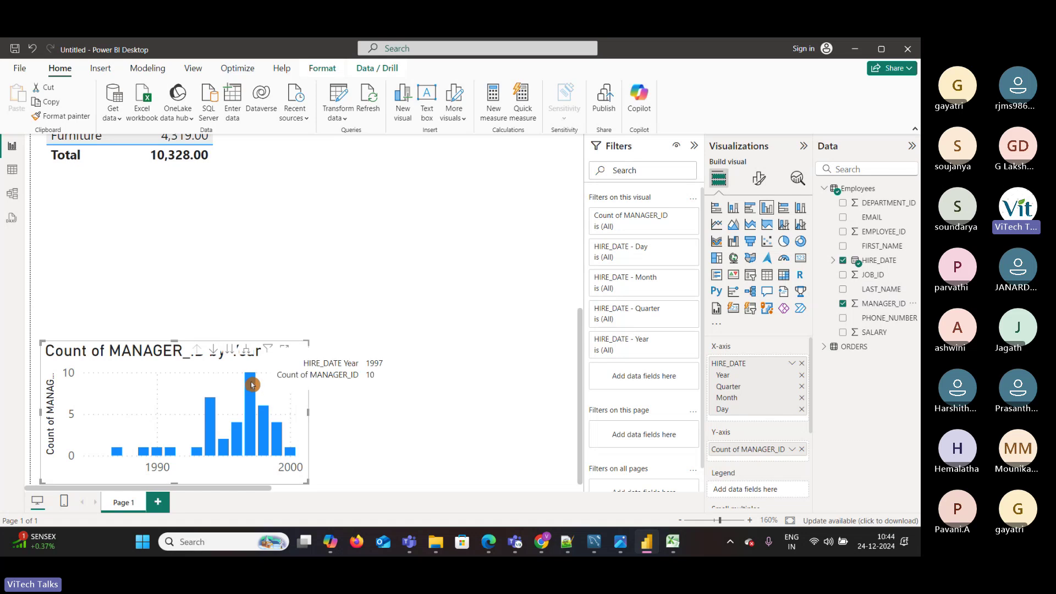
{"action": "scroll", "coordinate": [251, 384], "scroll_direction": "up", "scroll_amount": 2}
{"action": "scroll", "coordinate": [252, 386], "scroll_direction": "down", "scroll_amount": 3}
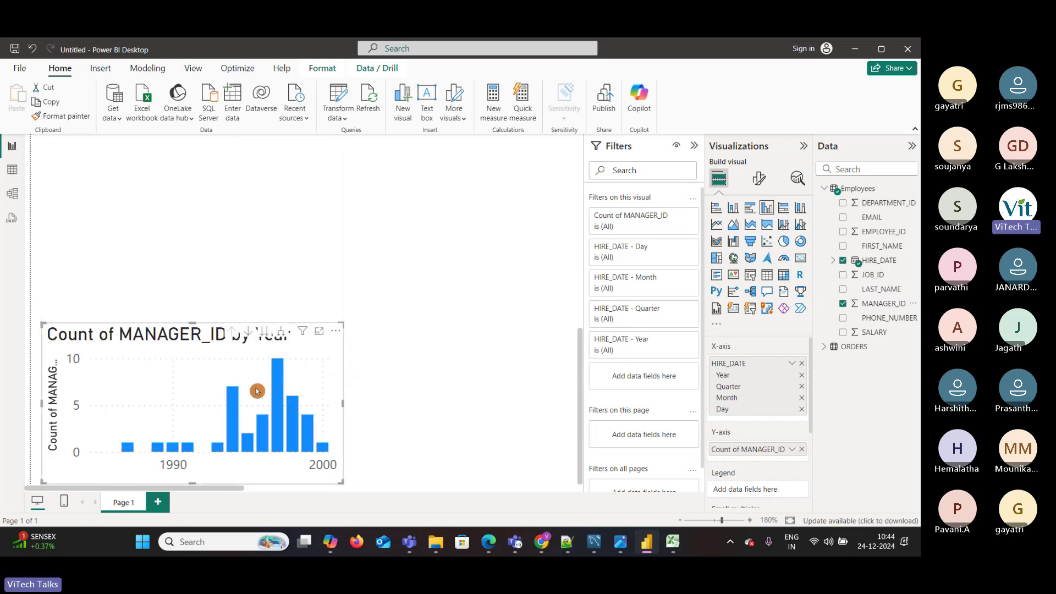
{"action": "left_click", "coordinate": [420, 348]}
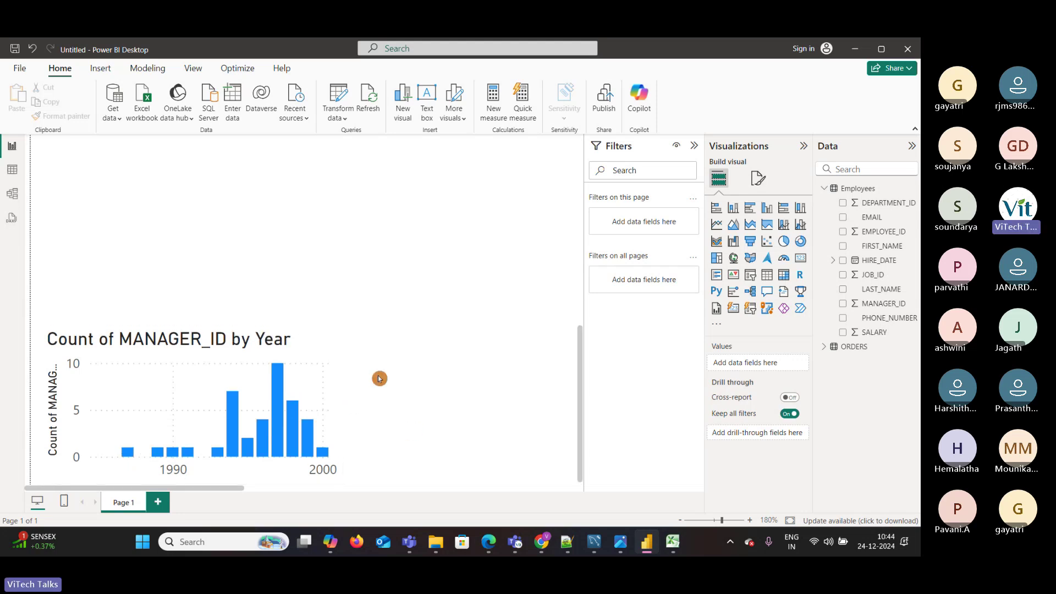
{"action": "scroll", "coordinate": [380, 379], "scroll_direction": "up", "scroll_amount": 10}
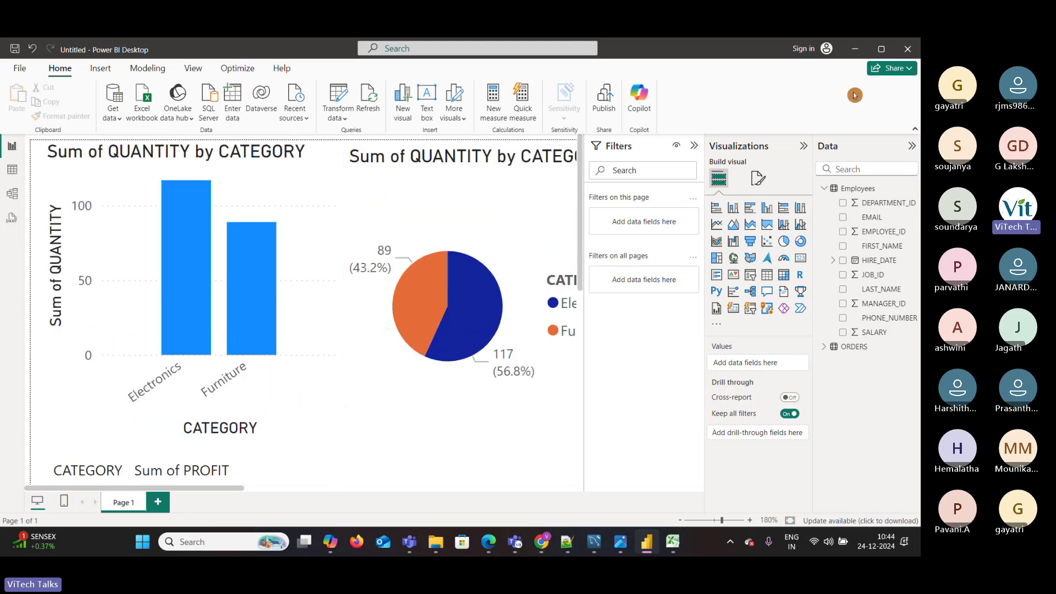
{"action": "left_click", "coordinate": [567, 544]}
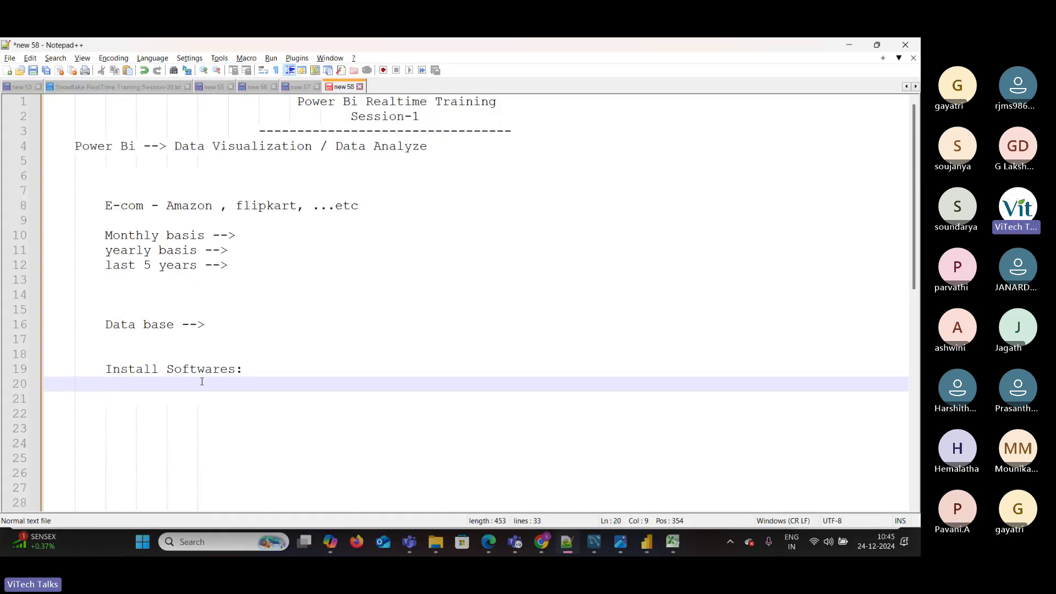
- List Power Bi Desktop and Snowflake Account under a dashed underline below 'Install Softwares:'
{"action": "type", "text": "P"}
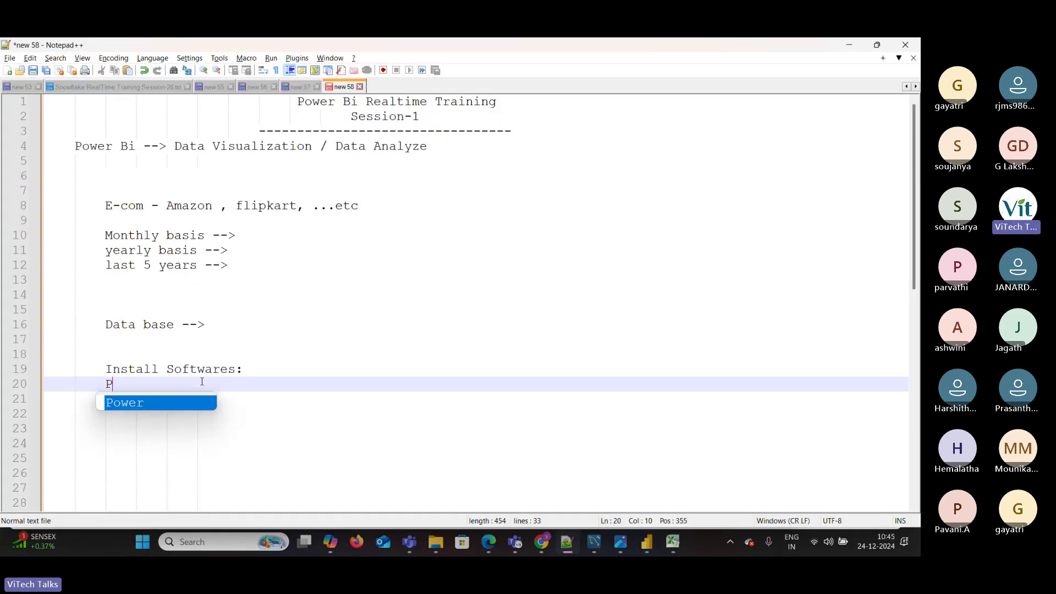
{"action": "type", "text": "ower Bi "}
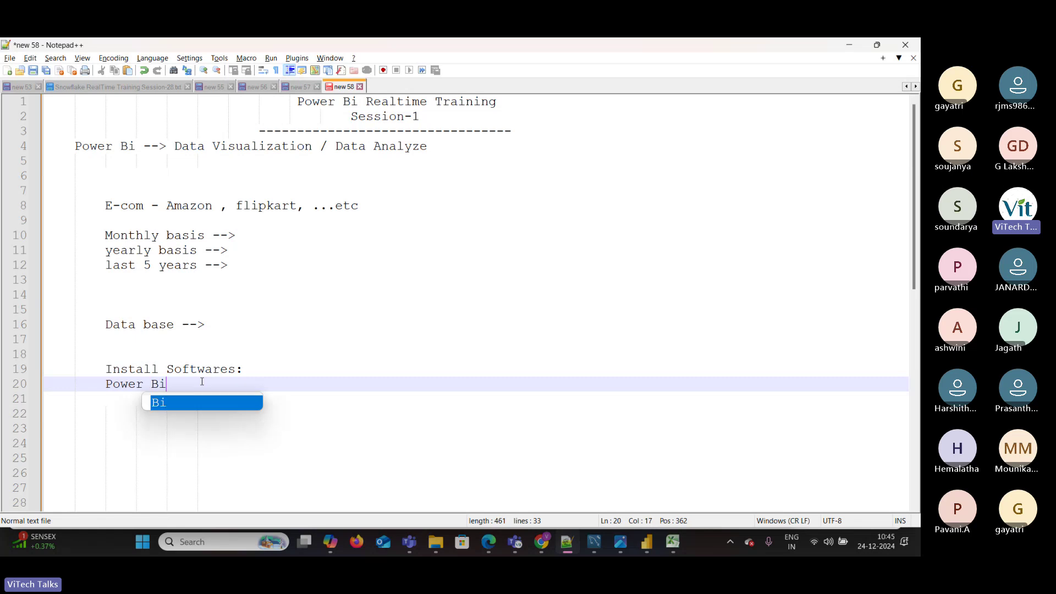
{"action": "type", "text": "Desktop"}
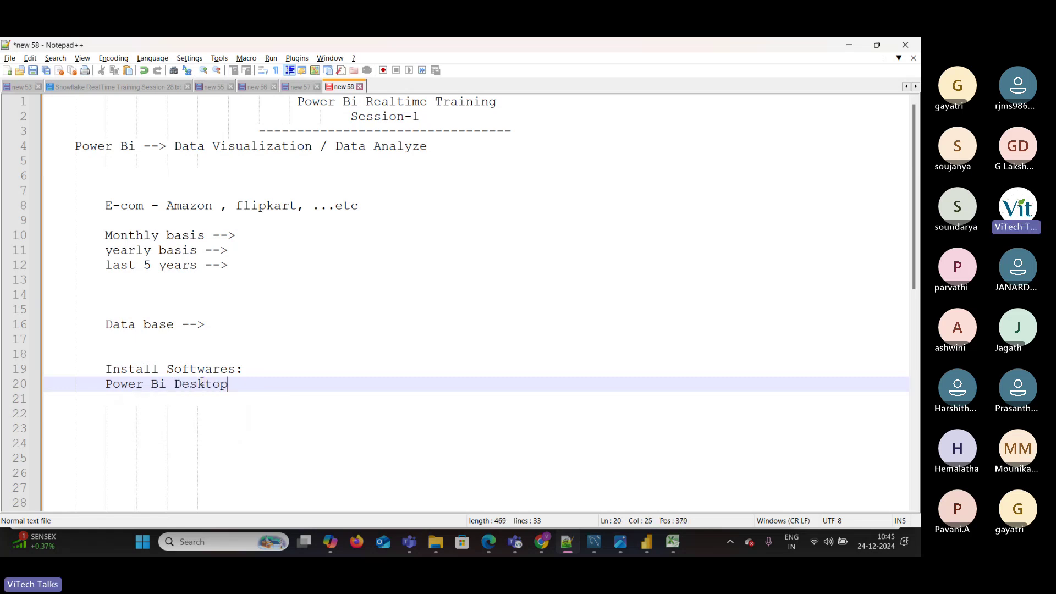
{"action": "key", "text": "Return"}
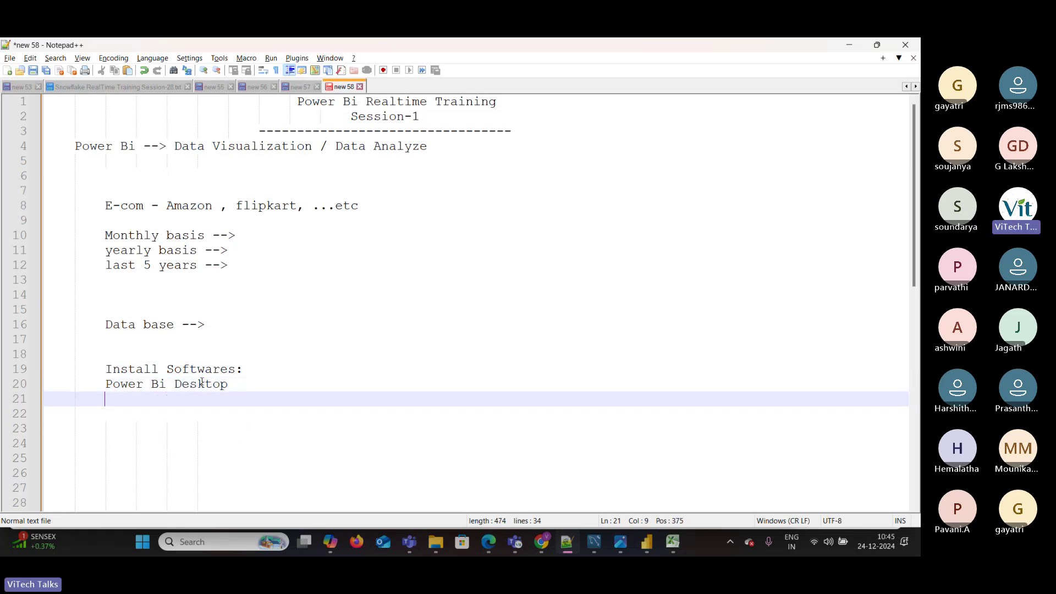
{"action": "type", "text": "Snowflake Account"}
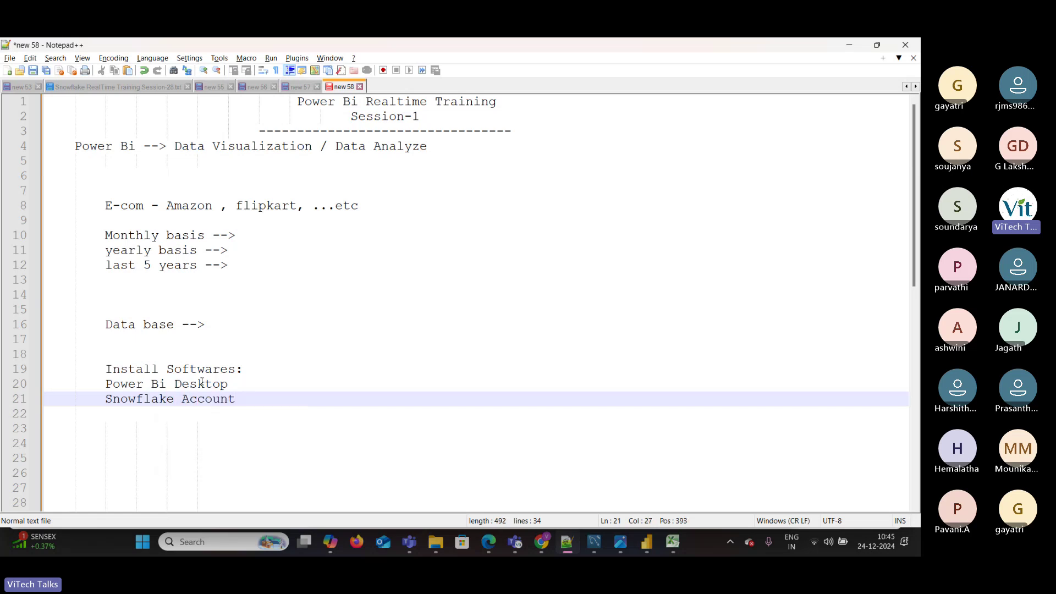
{"action": "left_click", "coordinate": [267, 363]}
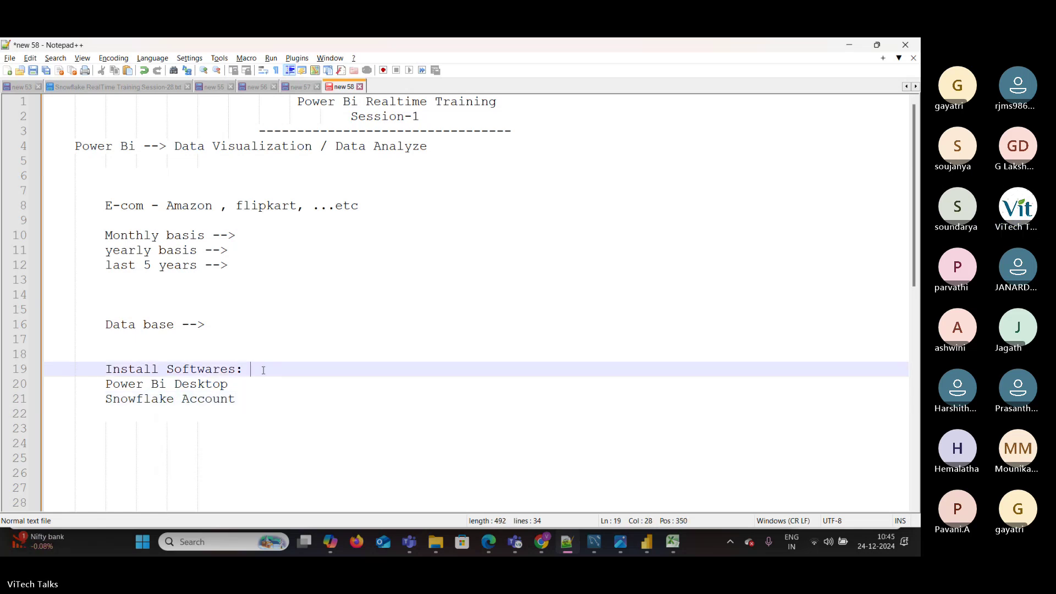
{"action": "key", "text": "Return"}
{"action": "type", "text": "--------------------------"}
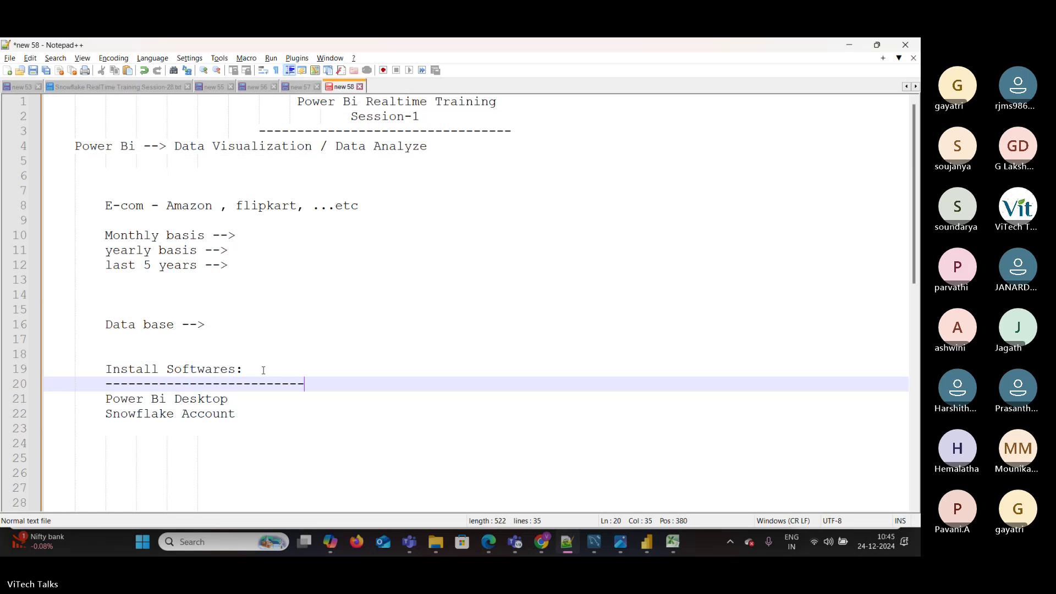
{"action": "scroll", "coordinate": [281, 403], "scroll_direction": "down", "scroll_amount": 3}
- Add MySQL and Microsoft account as new lines below Snowflake Account
{"action": "left_click", "coordinate": [263, 288]}
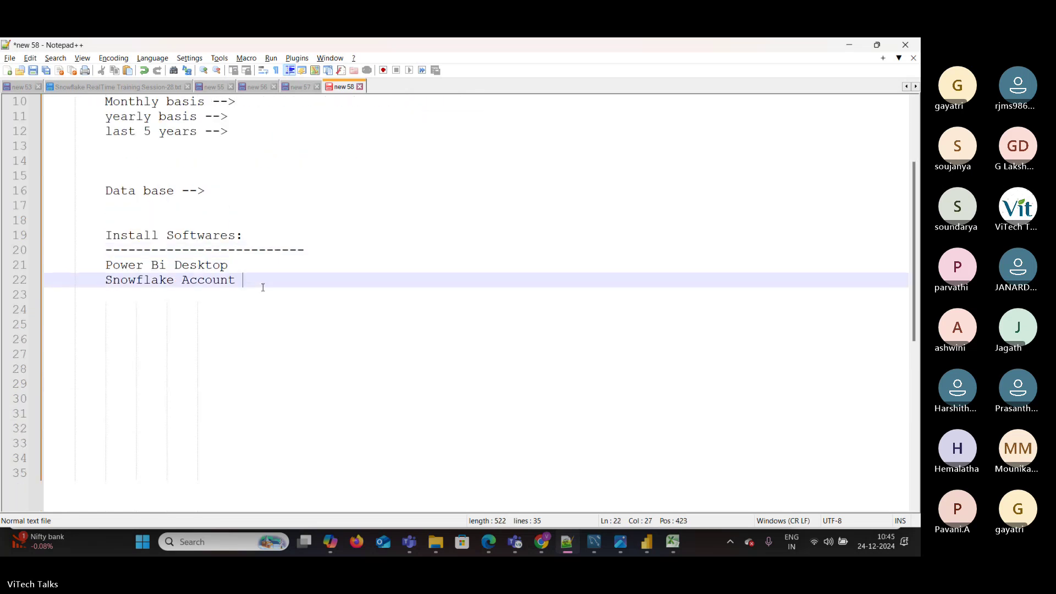
{"action": "key", "text": "Return"}
{"action": "type", "text": "My"}
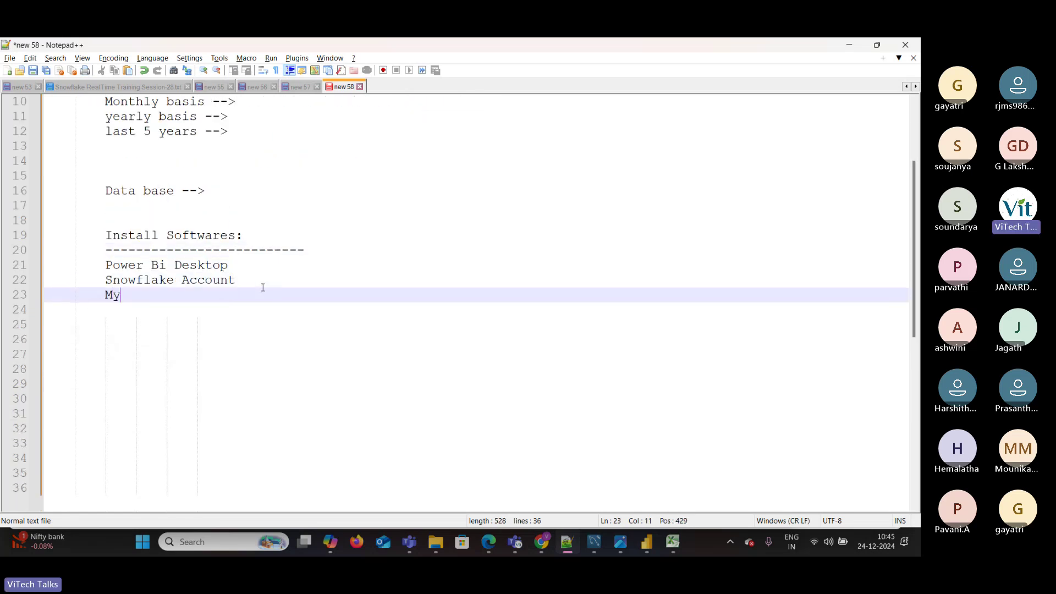
{"action": "type", "text": "SQL"}
{"action": "left_click", "coordinate": [286, 265]}
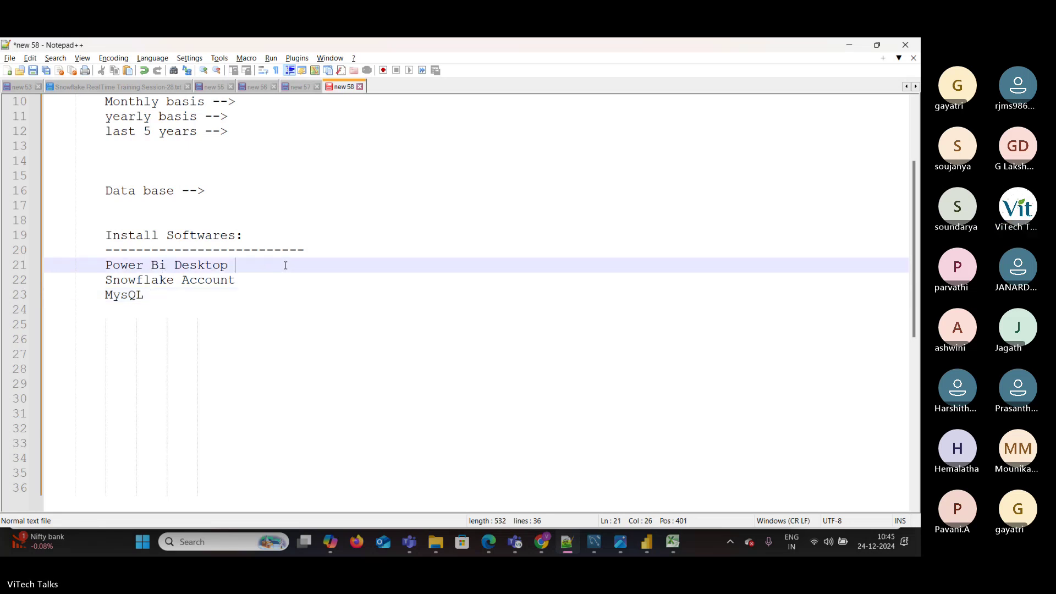
{"action": "left_click", "coordinate": [176, 290]}
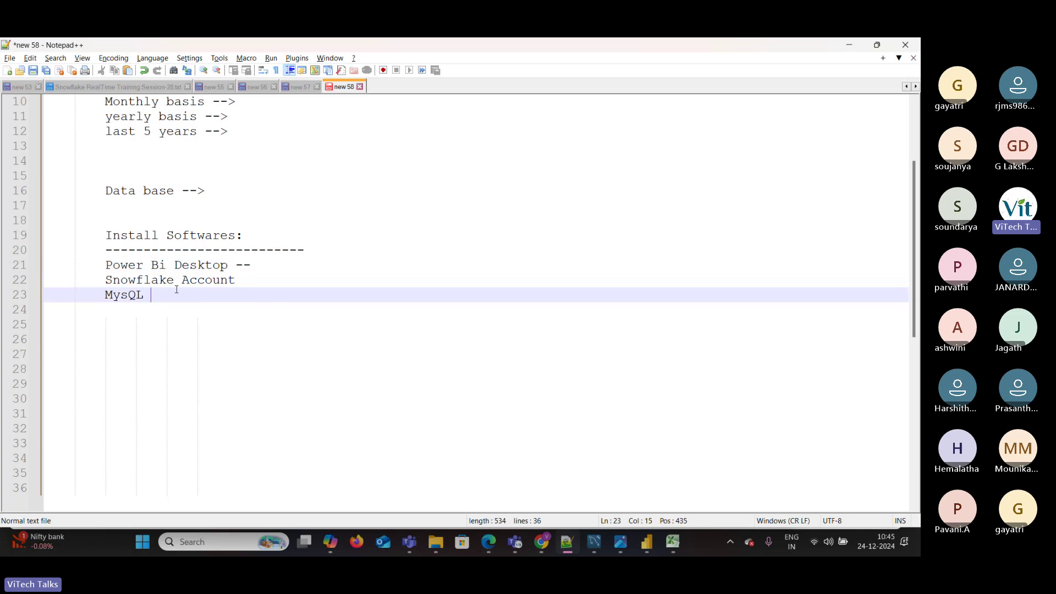
{"action": "key", "text": "Return"}
{"action": "type", "text": "Mic"}
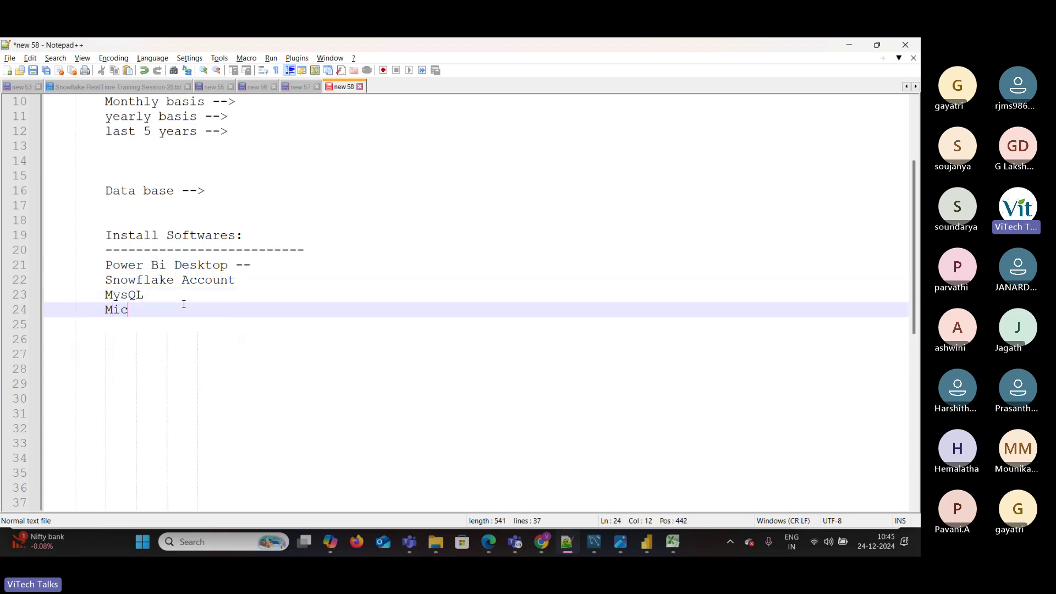
{"action": "type", "text": "rosfo"}
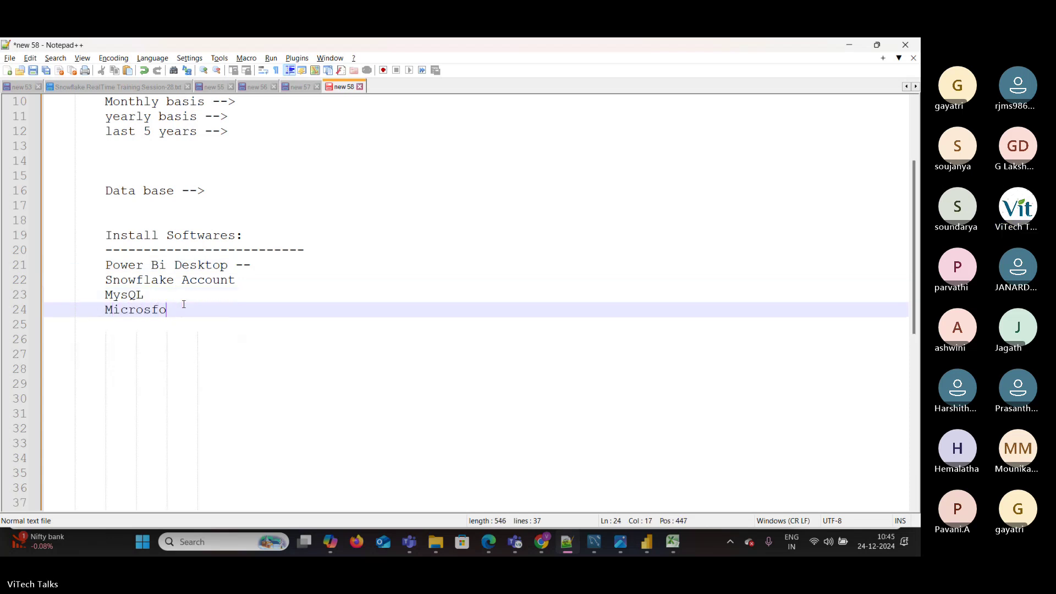
{"action": "type", "text": "t oft account"}
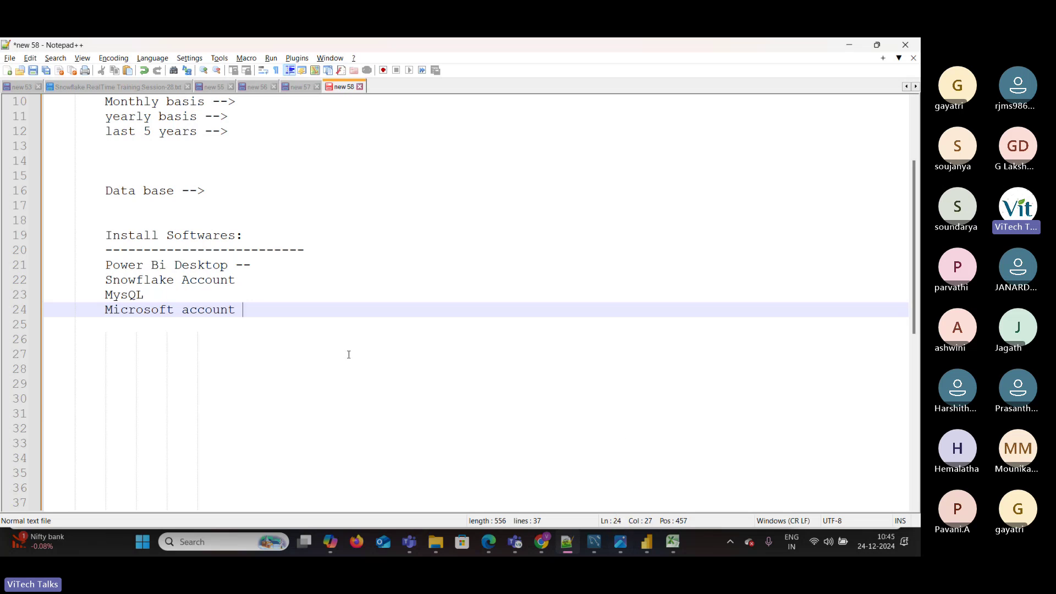
- In a new Chrome tab, search Google for 'power bi desktop download'
{"action": "mouse_move", "coordinate": [541, 542]}
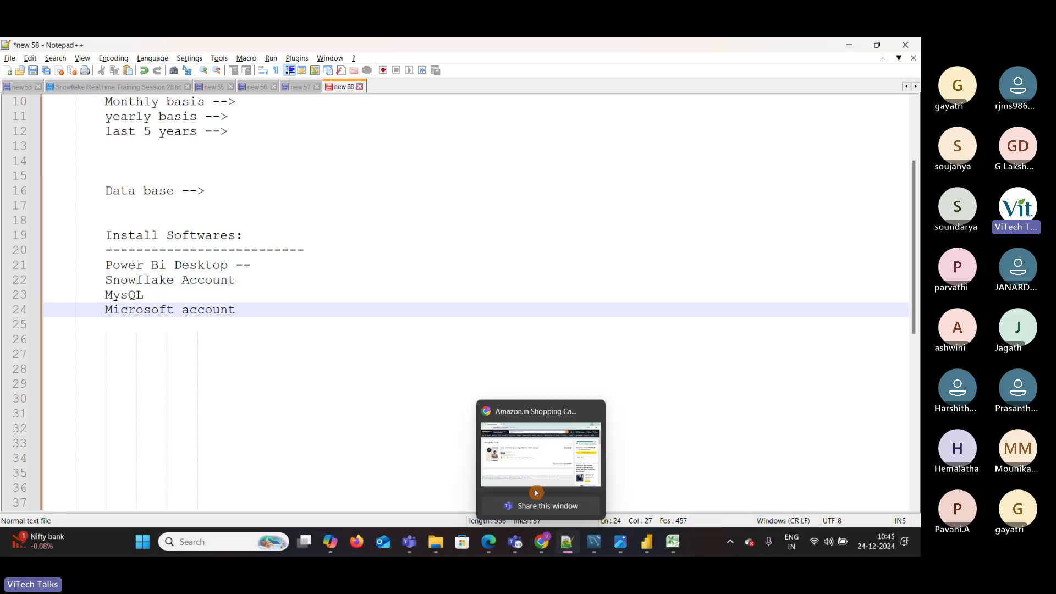
{"action": "left_click", "coordinate": [512, 440]}
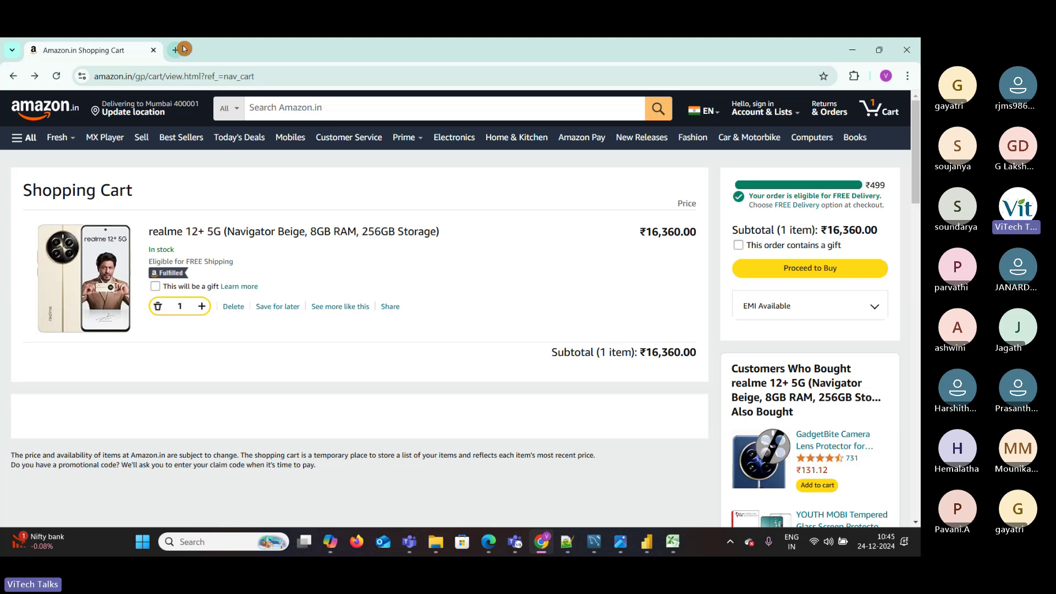
{"action": "left_click", "coordinate": [183, 48]}
{"action": "left_click", "coordinate": [286, 255]}
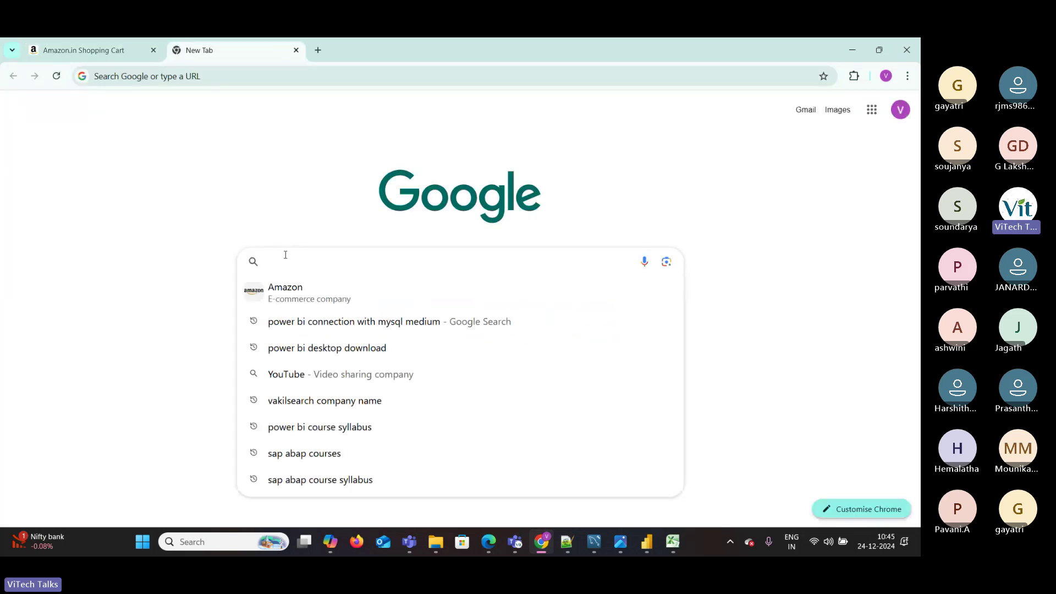
{"action": "type", "text": "power"}
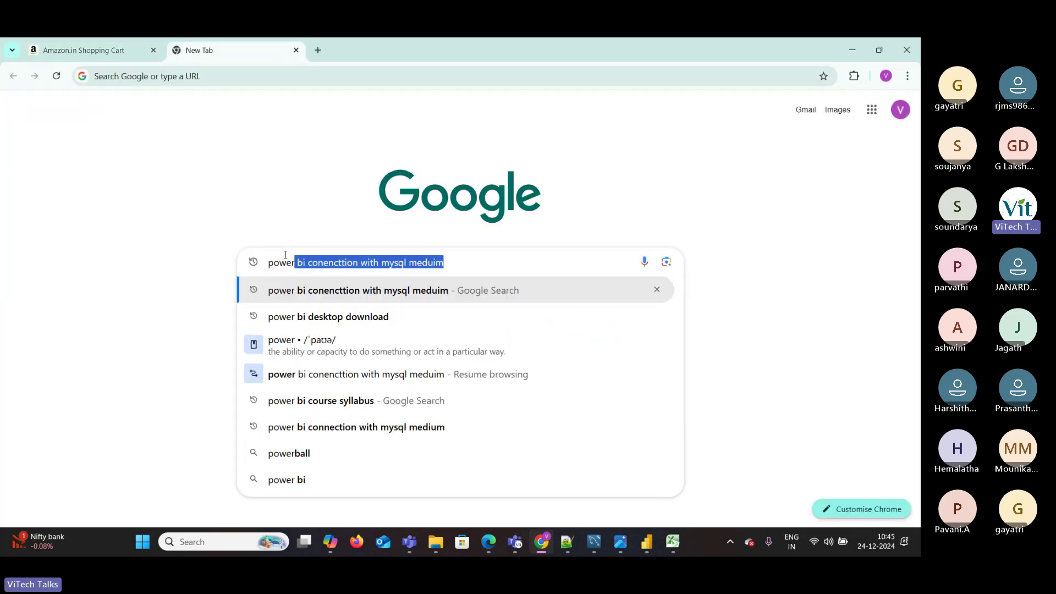
{"action": "left_click", "coordinate": [336, 318]}
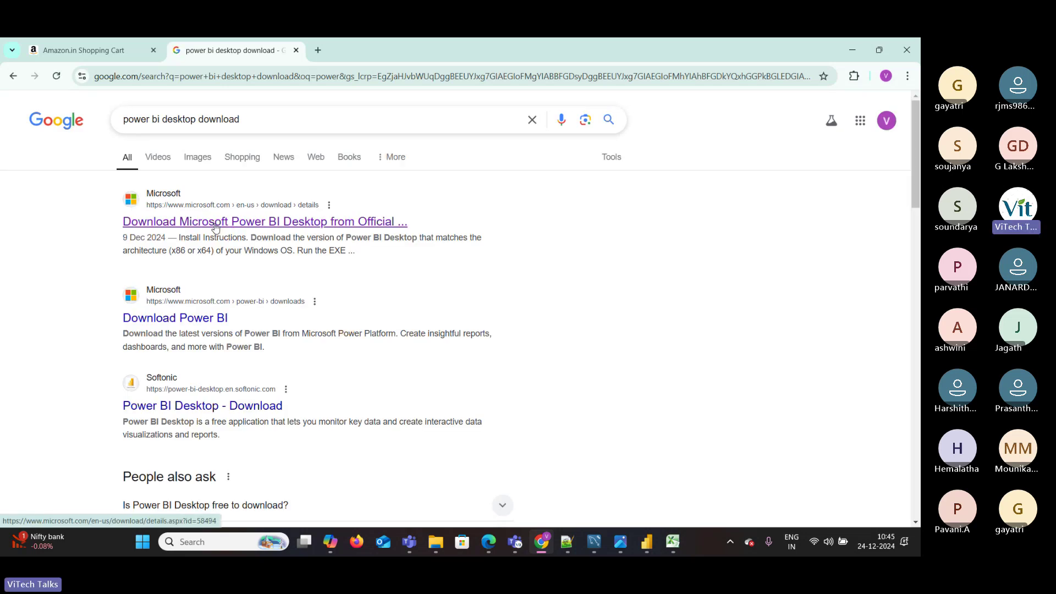
- Download the 64-bit PBIDesktopSetup_x64.exe installer from Microsoft Download Center and check its progress
{"action": "left_click", "coordinate": [215, 221]}
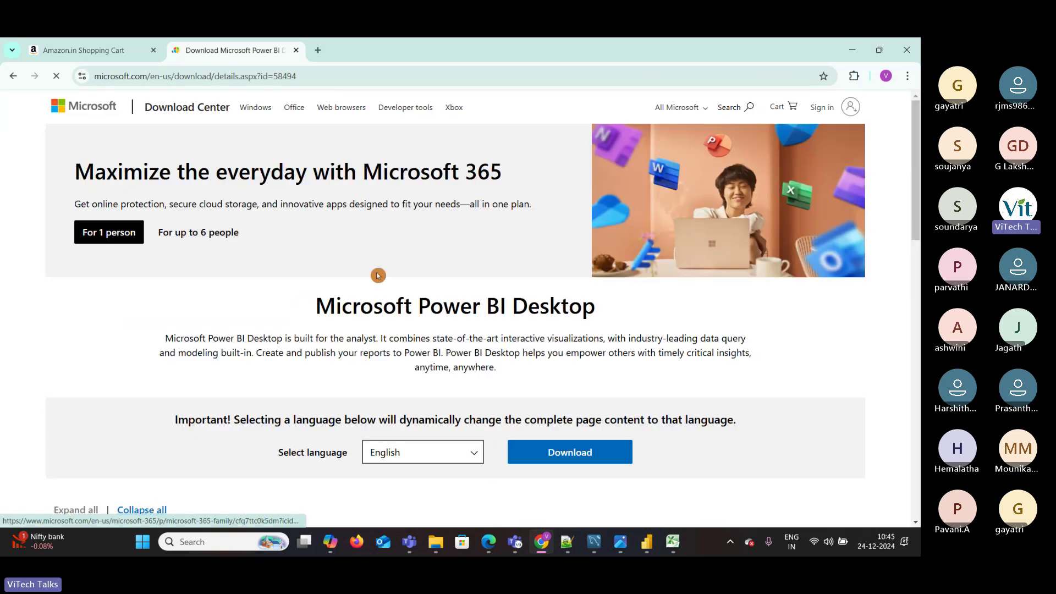
{"action": "scroll", "coordinate": [378, 275], "scroll_direction": "down", "scroll_amount": 3}
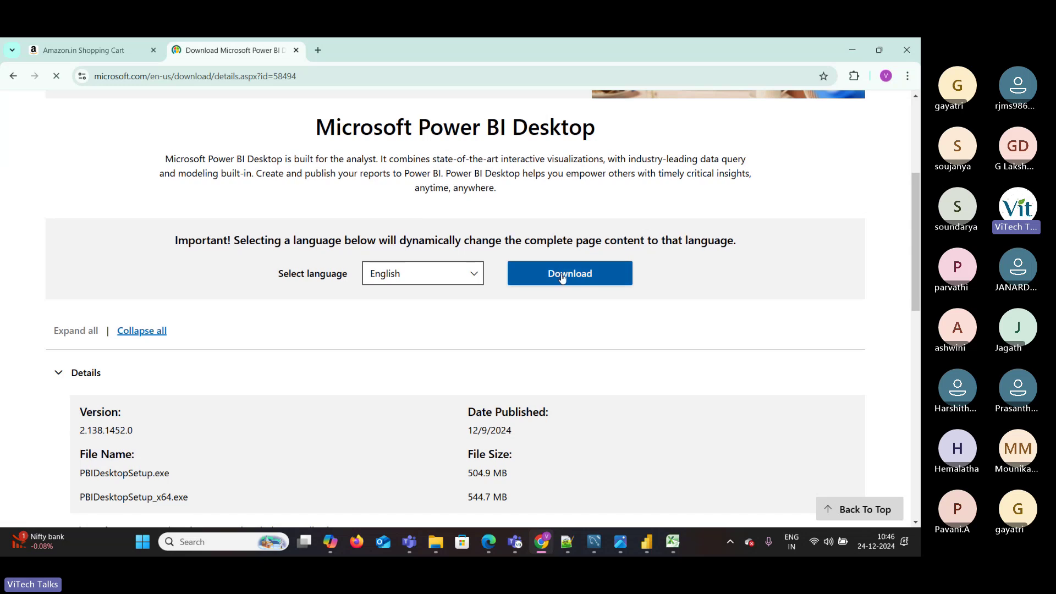
{"action": "left_click", "coordinate": [562, 277]}
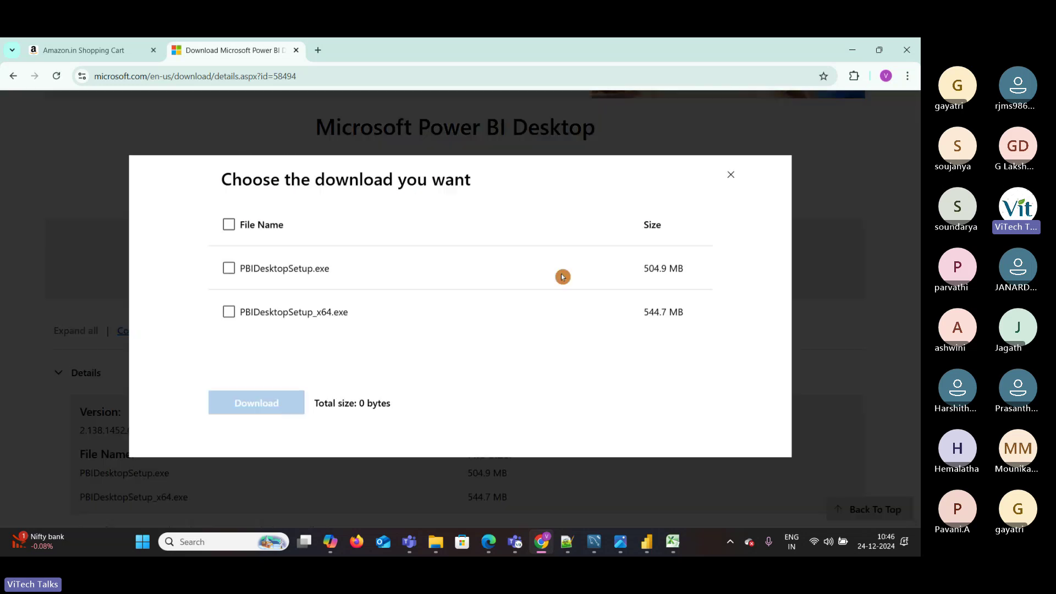
{"action": "left_click", "coordinate": [227, 316]}
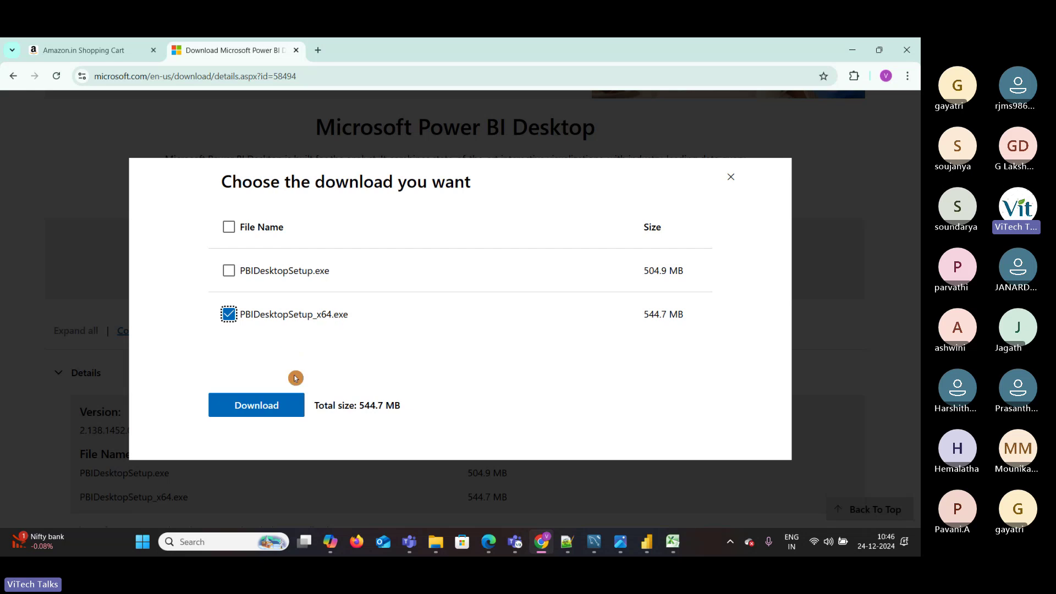
{"action": "left_click", "coordinate": [285, 407]}
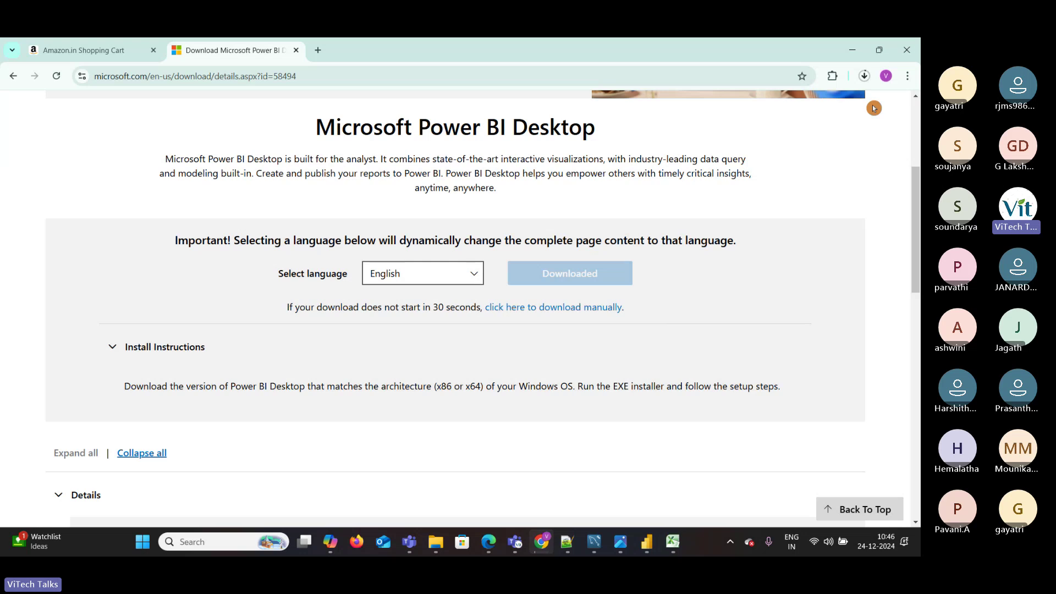
{"action": "left_click", "coordinate": [865, 76]}
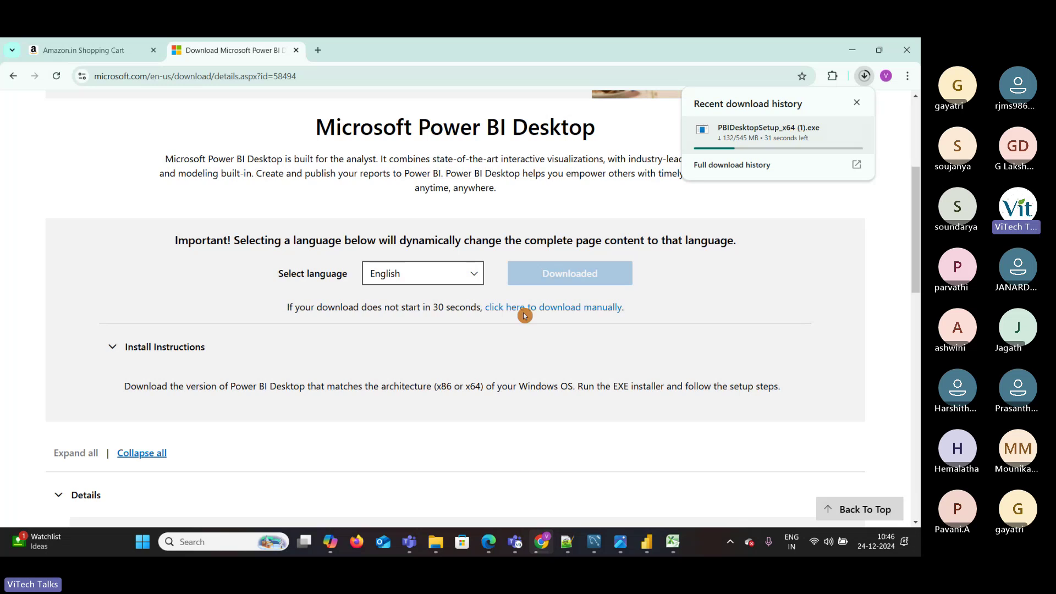
{"action": "left_click", "coordinate": [437, 549]}
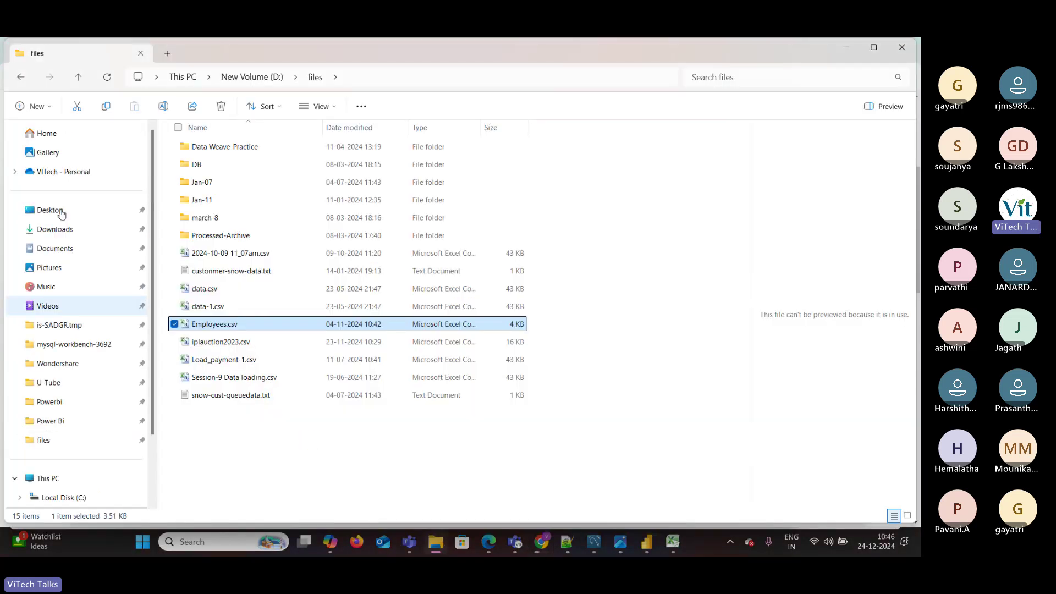
- Browse the Downloads folder, collapsing its Last week group of files
{"action": "left_click", "coordinate": [56, 226]}
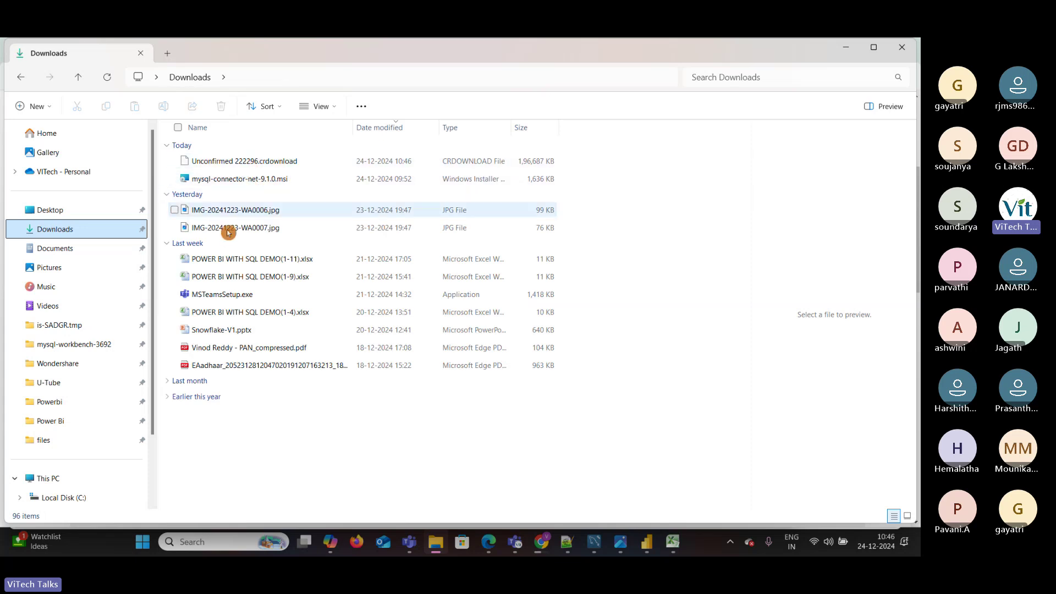
{"action": "left_click", "coordinate": [168, 243]}
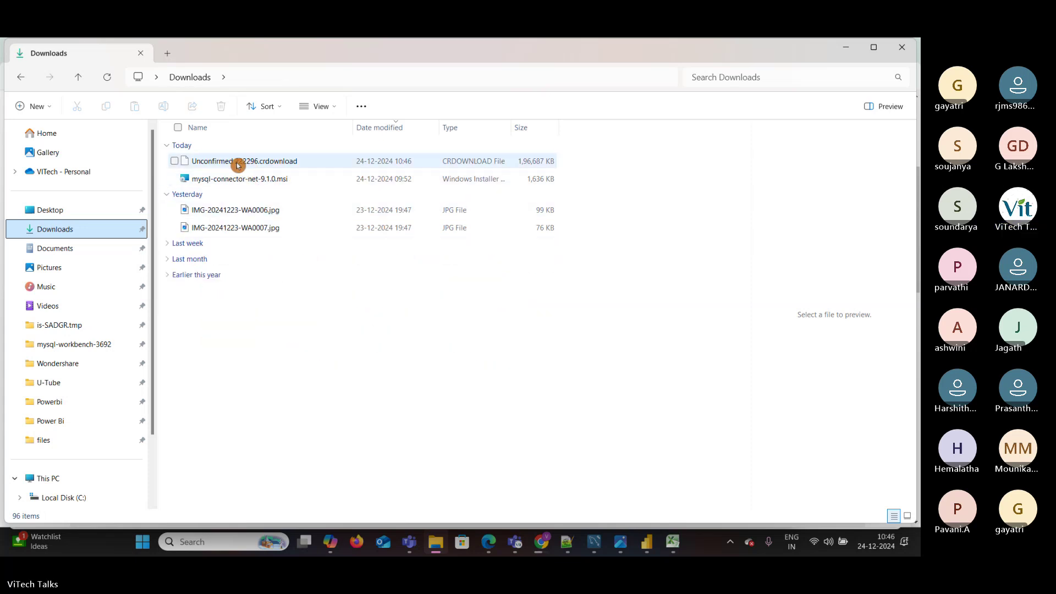
{"action": "left_click", "coordinate": [232, 180]}
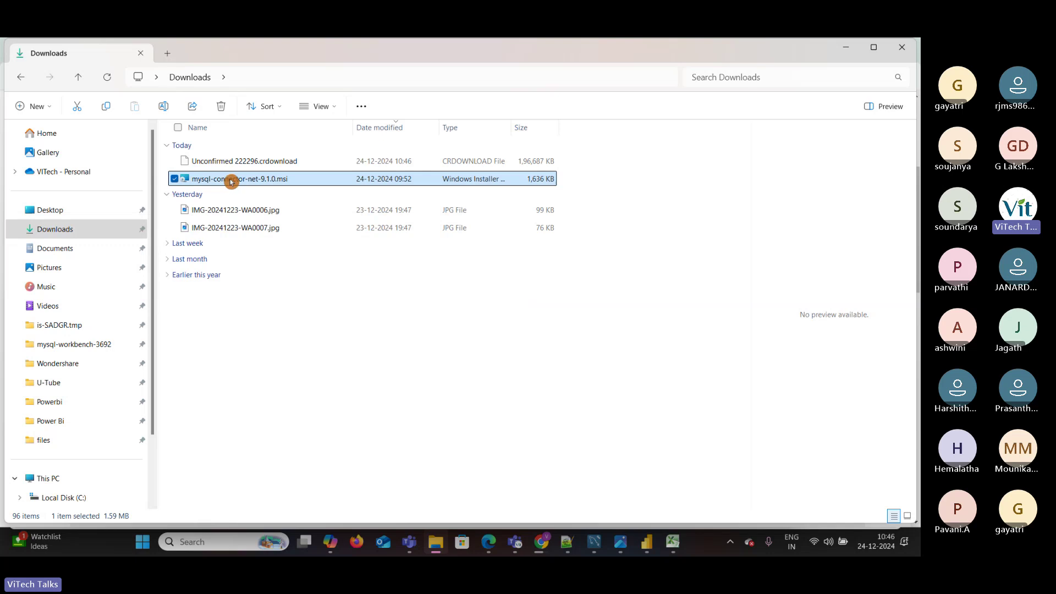
{"action": "scroll", "coordinate": [78, 484], "scroll_direction": "down", "scroll_amount": 2}
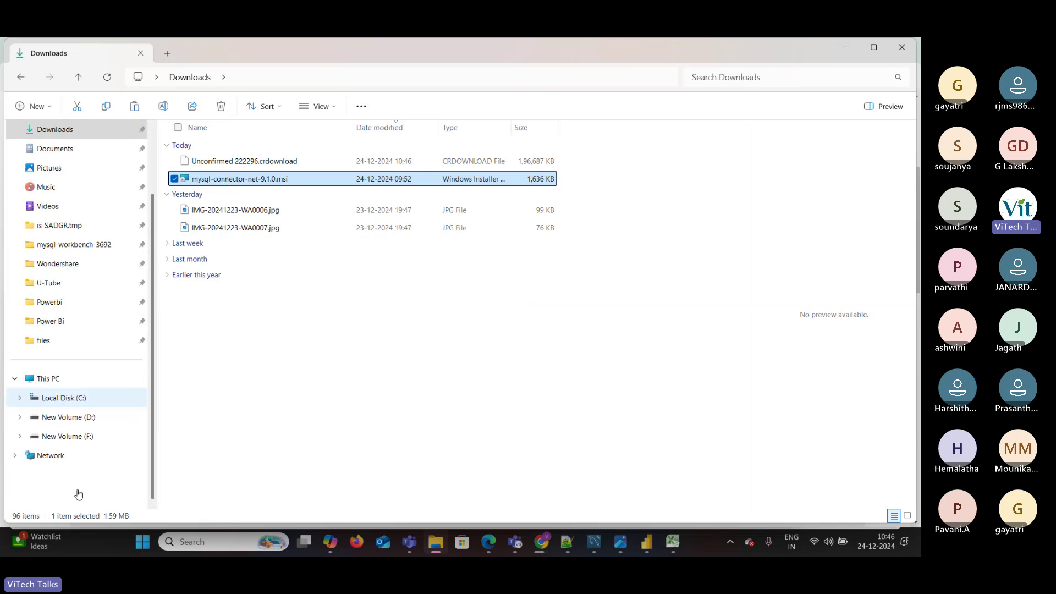
- Run PBIDesktopSetup_x64.exe from D:\Softwares as administrator
{"action": "left_click", "coordinate": [75, 422]}
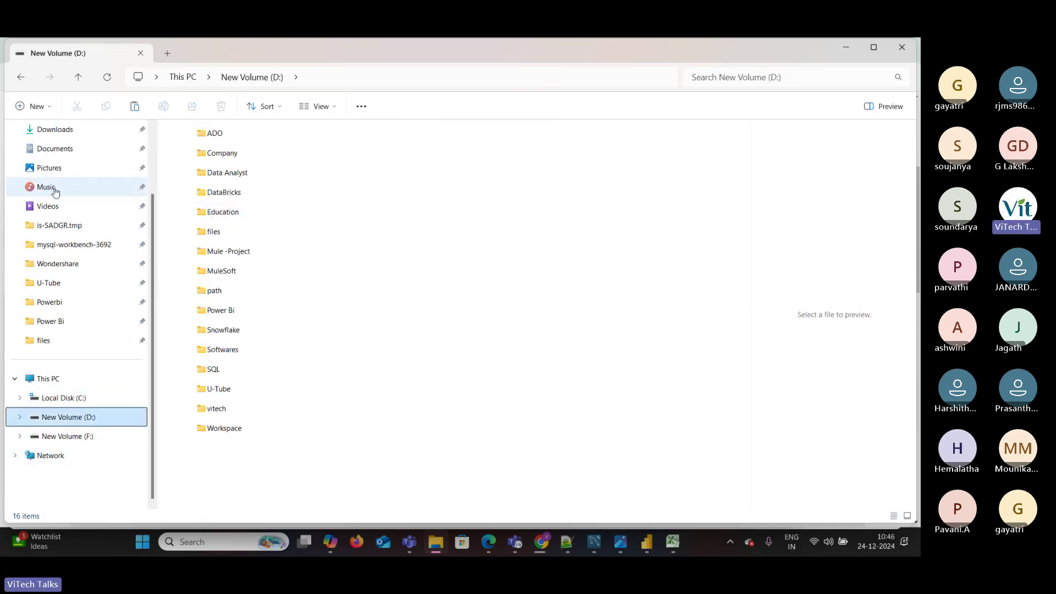
{"action": "double_click", "coordinate": [239, 355]}
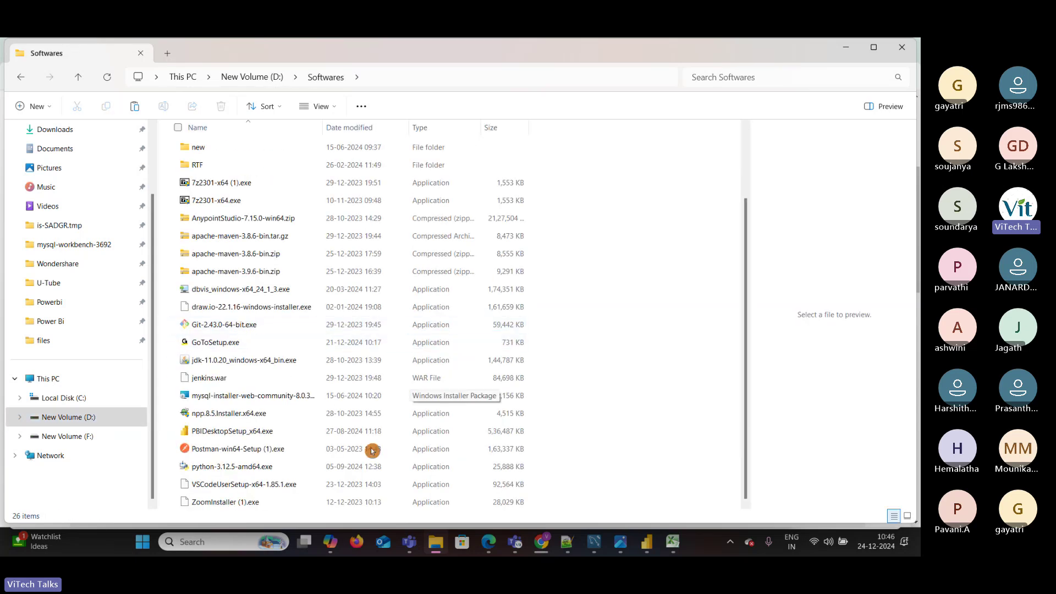
{"action": "left_click", "coordinate": [245, 433]}
{"action": "right_click", "coordinate": [244, 433]}
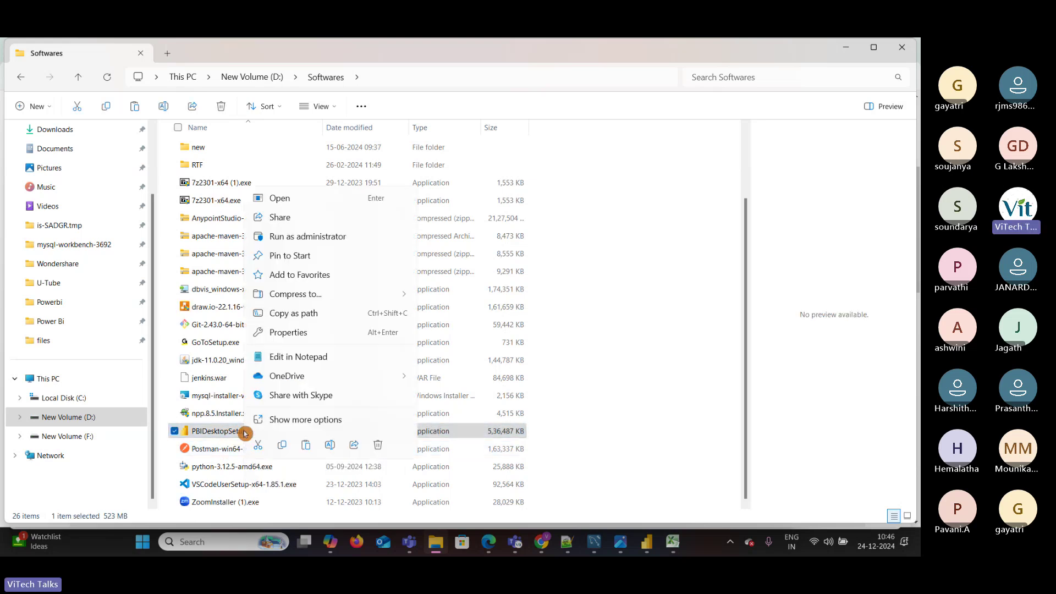
{"action": "left_click", "coordinate": [296, 240]}
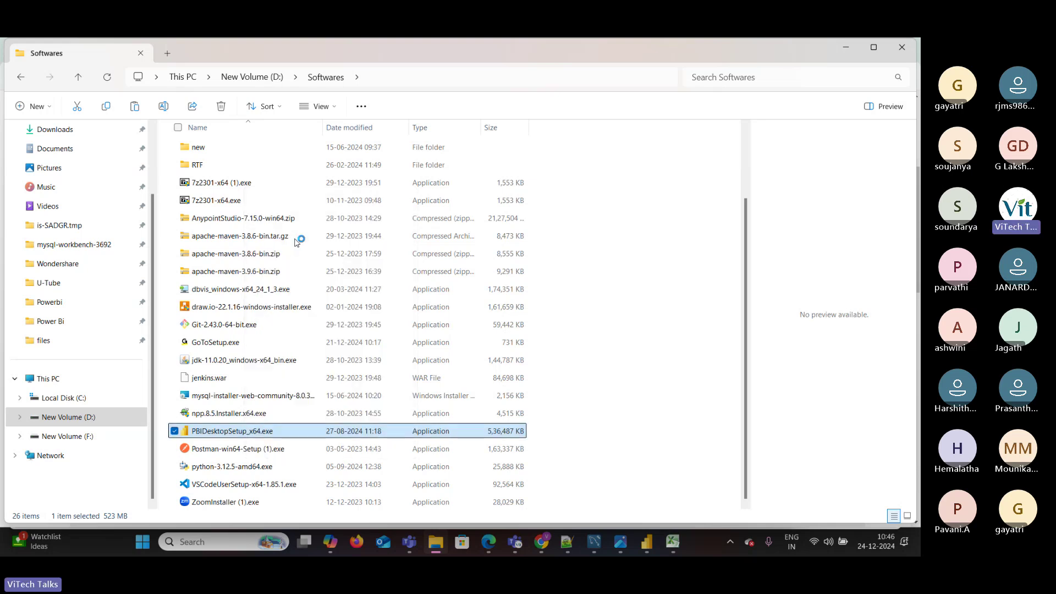
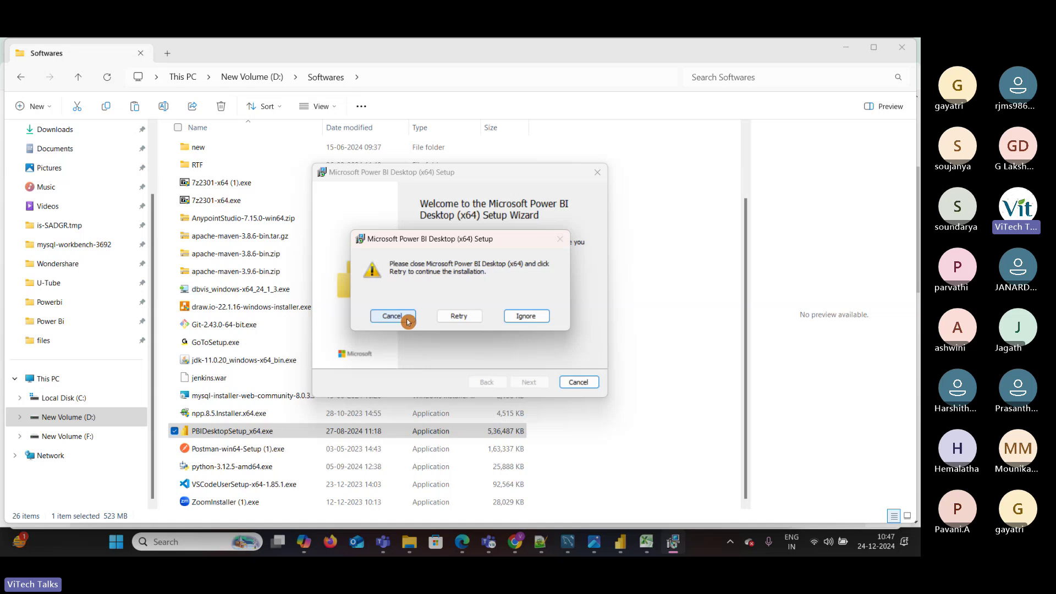
- Cancel the Power BI Desktop setup, close the interrupted wizard, and minimize File Explorer
{"action": "left_click", "coordinate": [393, 316]}
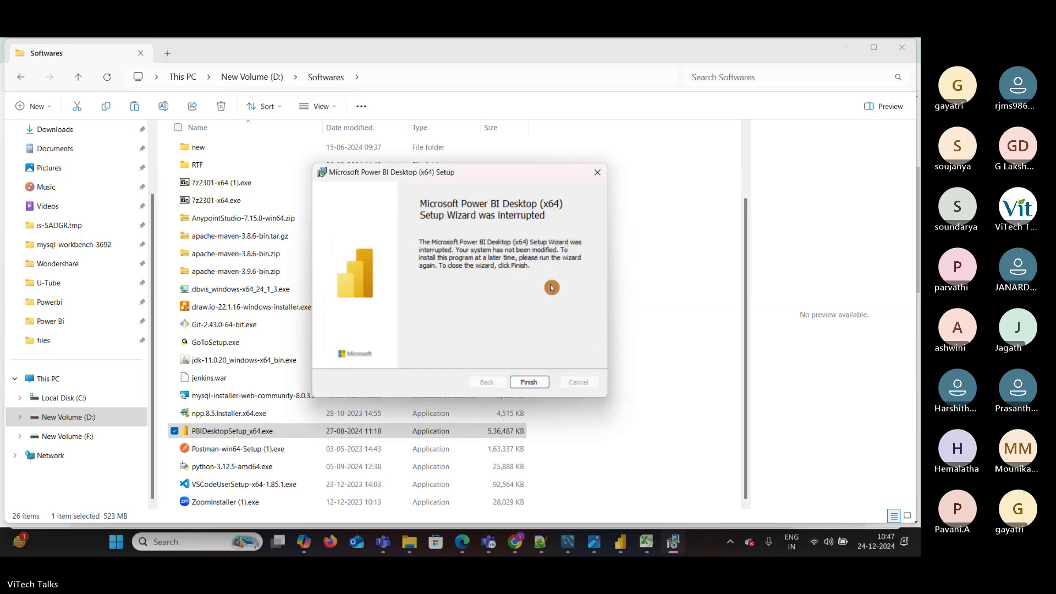
{"action": "left_click", "coordinate": [531, 384]}
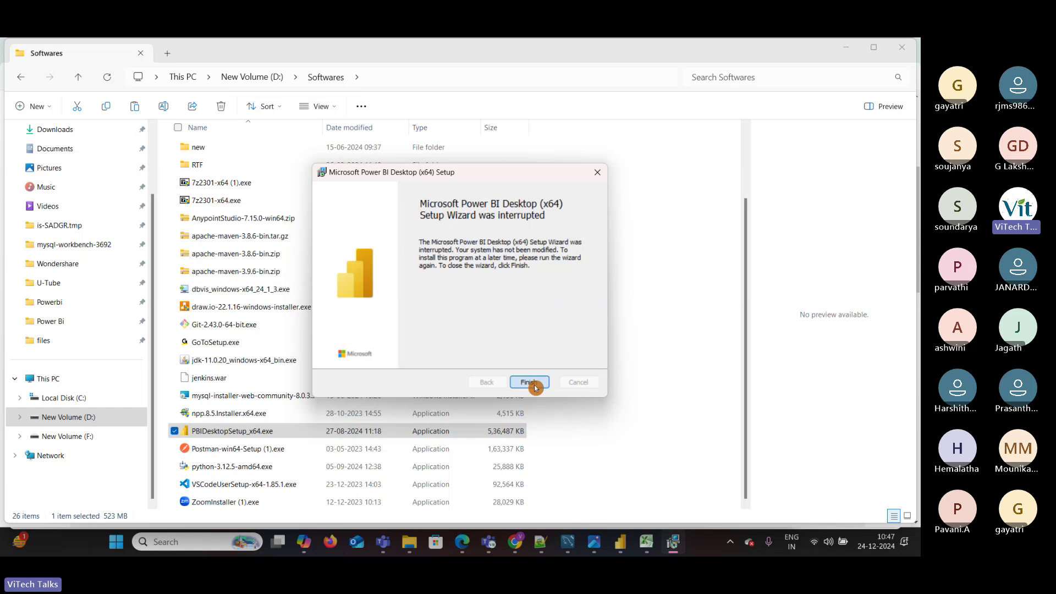
{"action": "left_click", "coordinate": [840, 52]}
- Paste the Power BI Desktop download URL after 'Power Bi Desktop --' in the Notepad++ notes
{"action": "left_click", "coordinate": [340, 74]}
{"action": "key", "text": "ctrl+c"}
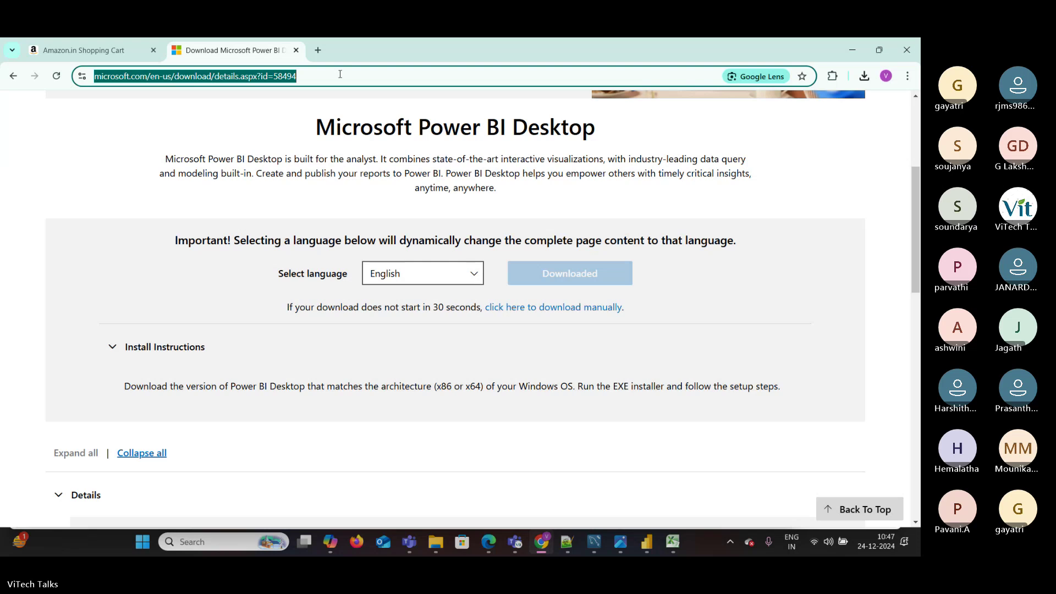
{"action": "key", "text": "alt+Tab"}
{"action": "left_click", "coordinate": [252, 267]}
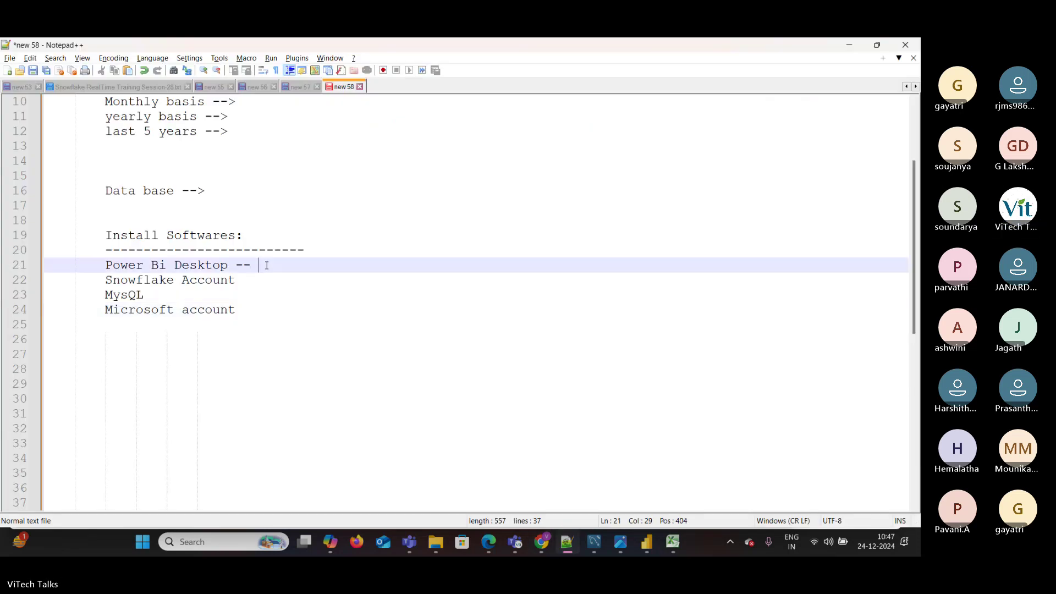
{"action": "key", "text": "ctrl+v"}
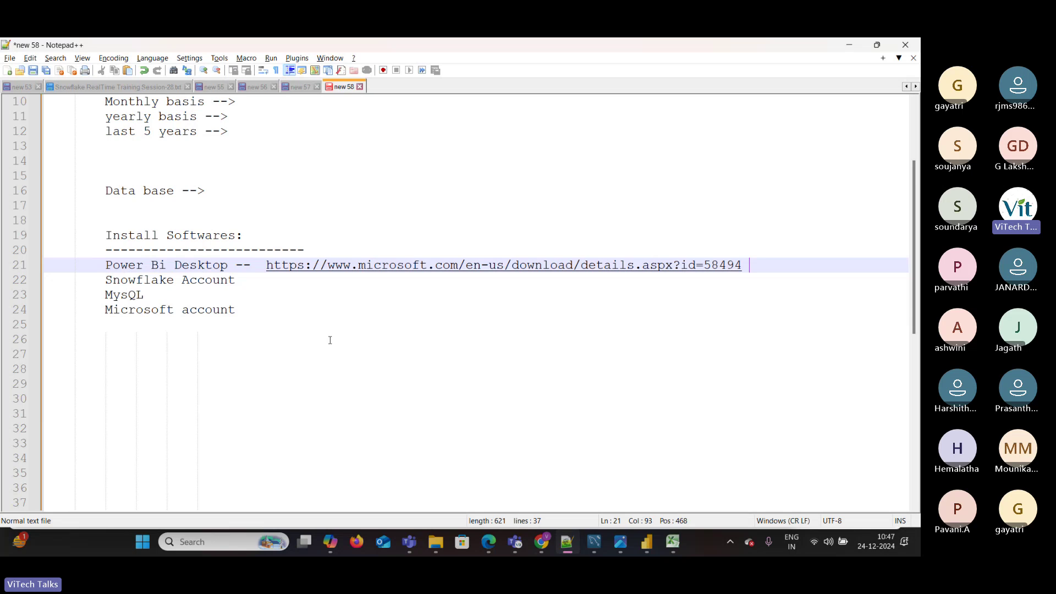
- Minimize the meeting window and return to the Snowflake Account line in the notes
{"action": "left_click", "coordinate": [256, 280]}
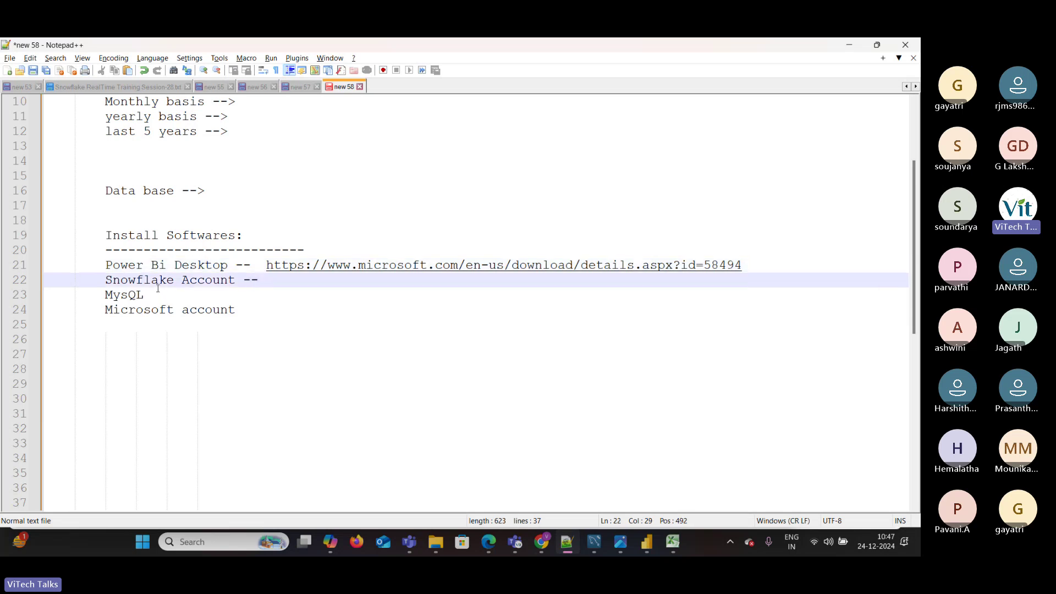
{"action": "key", "text": "alt+Tab"}
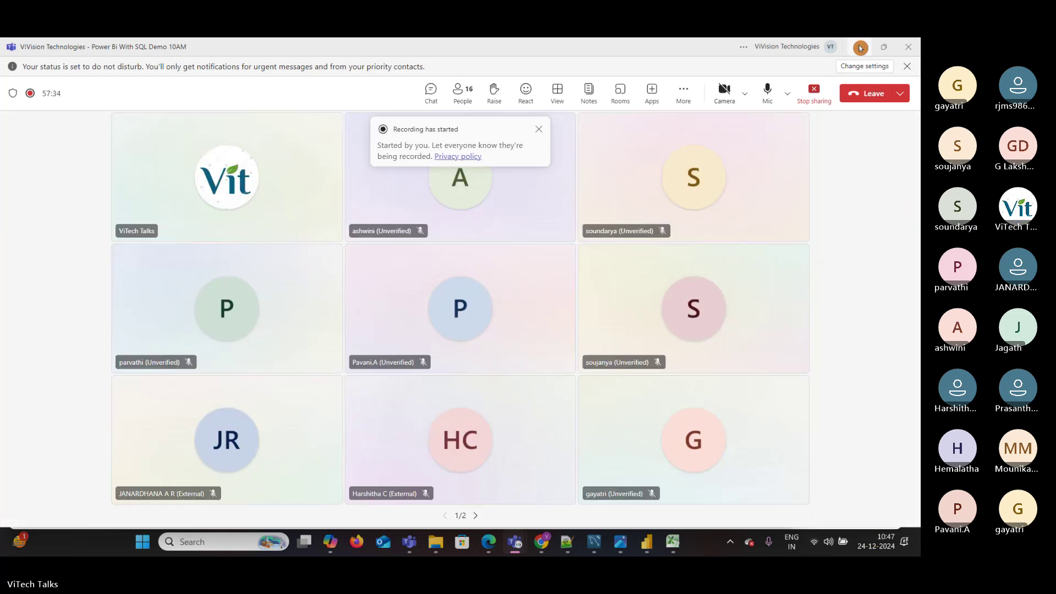
{"action": "left_click", "coordinate": [861, 46]}
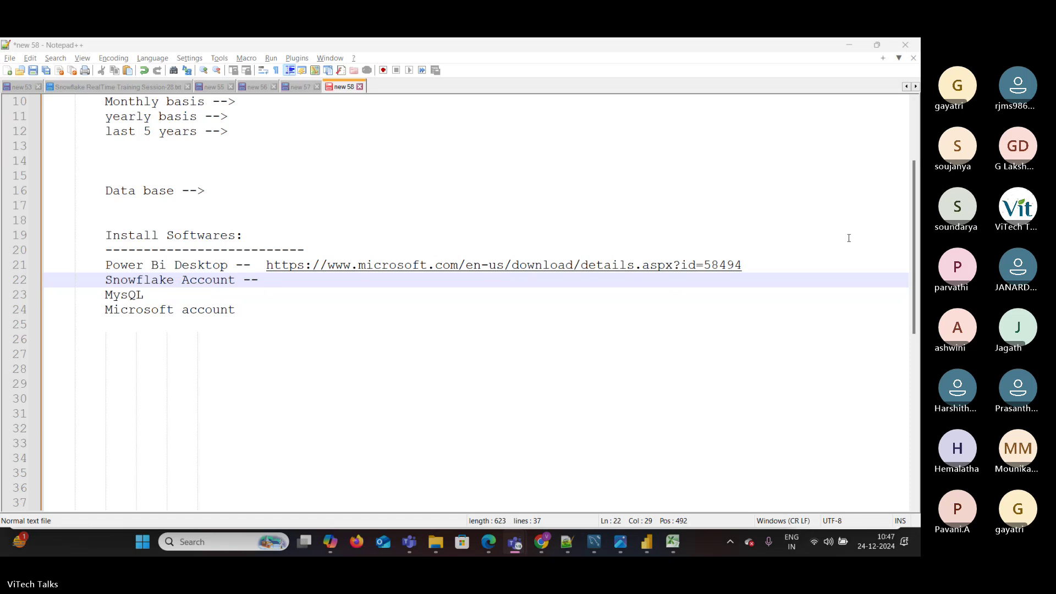
{"action": "left_click", "coordinate": [267, 282]}
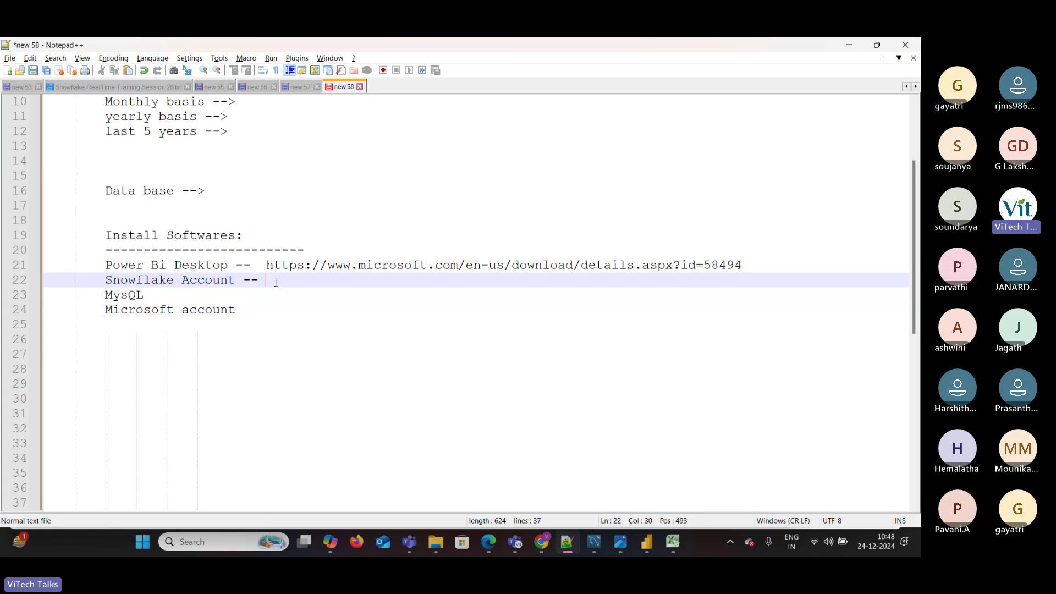
- Load app.snowflake.com in the Bing tab and sign out of the Snowflake account
{"action": "left_click", "coordinate": [488, 544]}
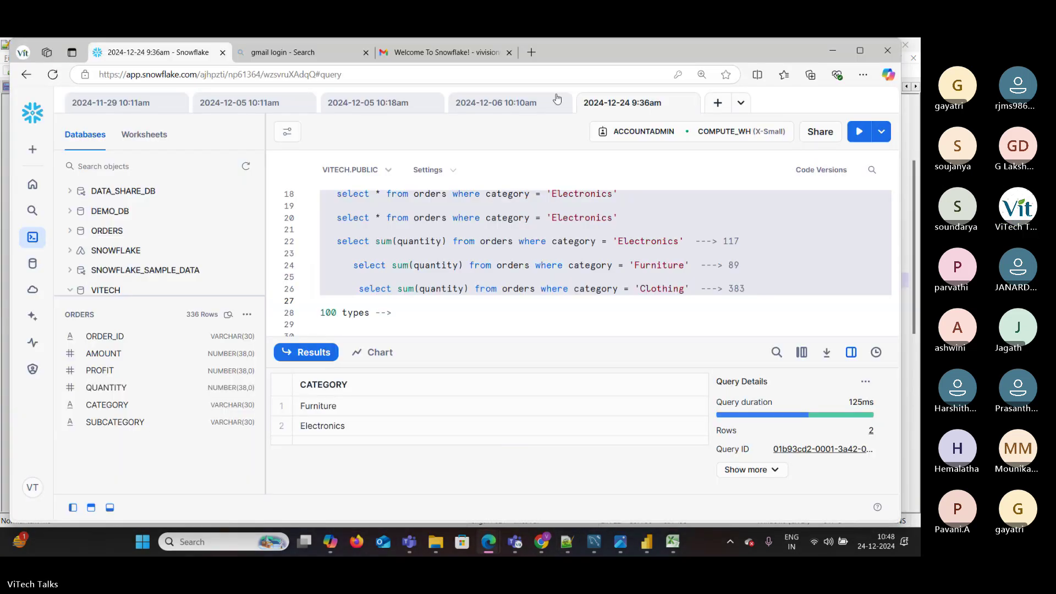
{"action": "left_click", "coordinate": [303, 55]}
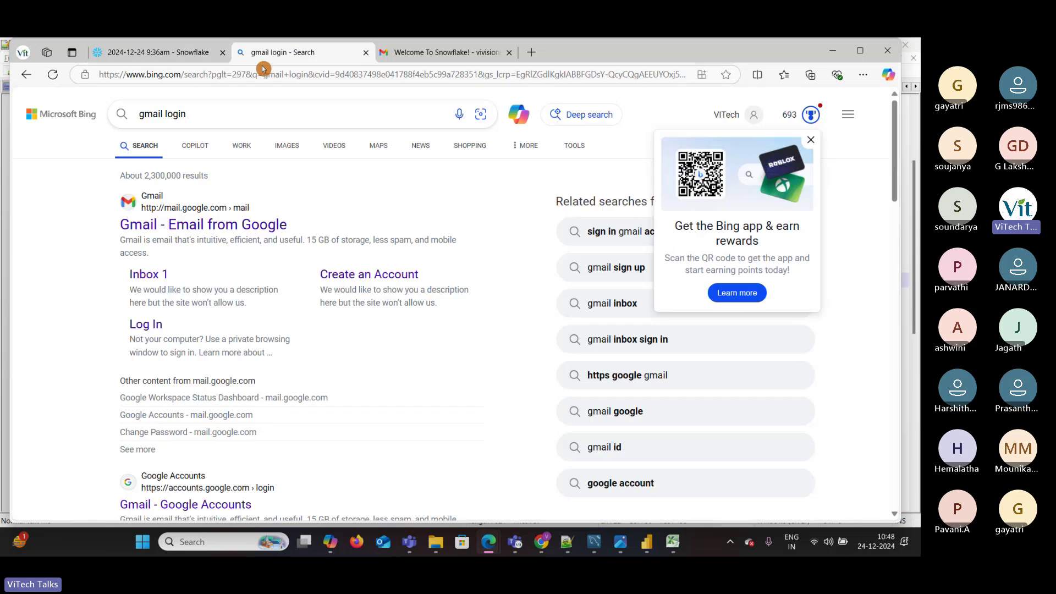
{"action": "left_click", "coordinate": [251, 75]}
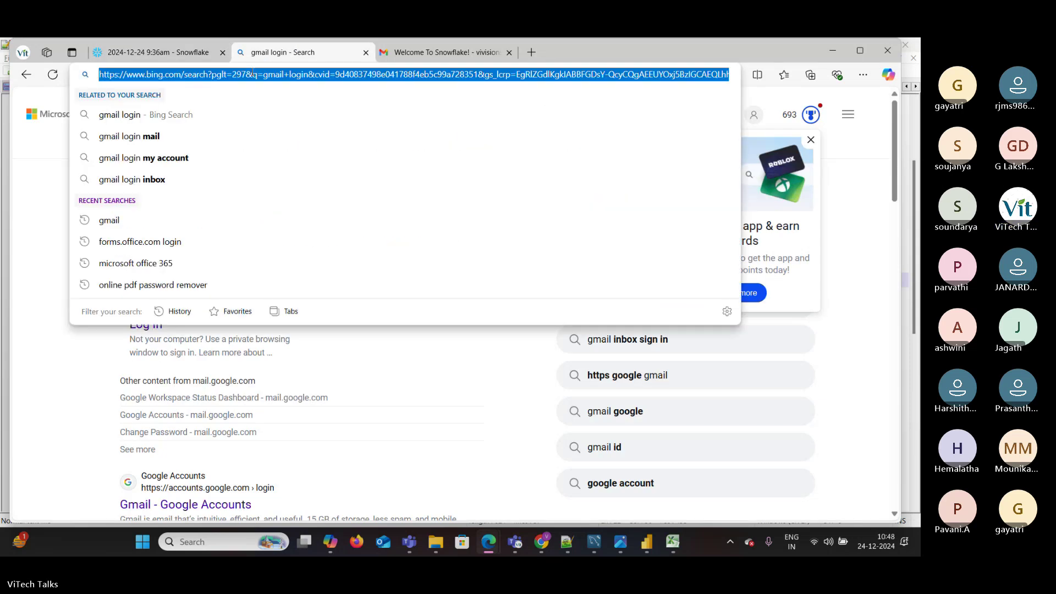
{"action": "type", "text": "app"}
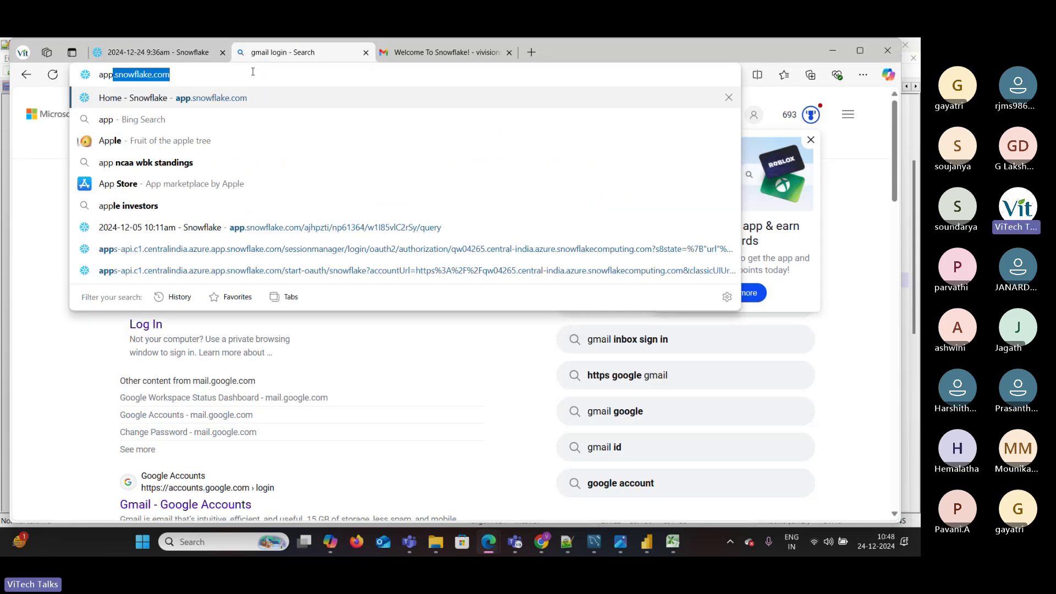
{"action": "key", "text": "Return"}
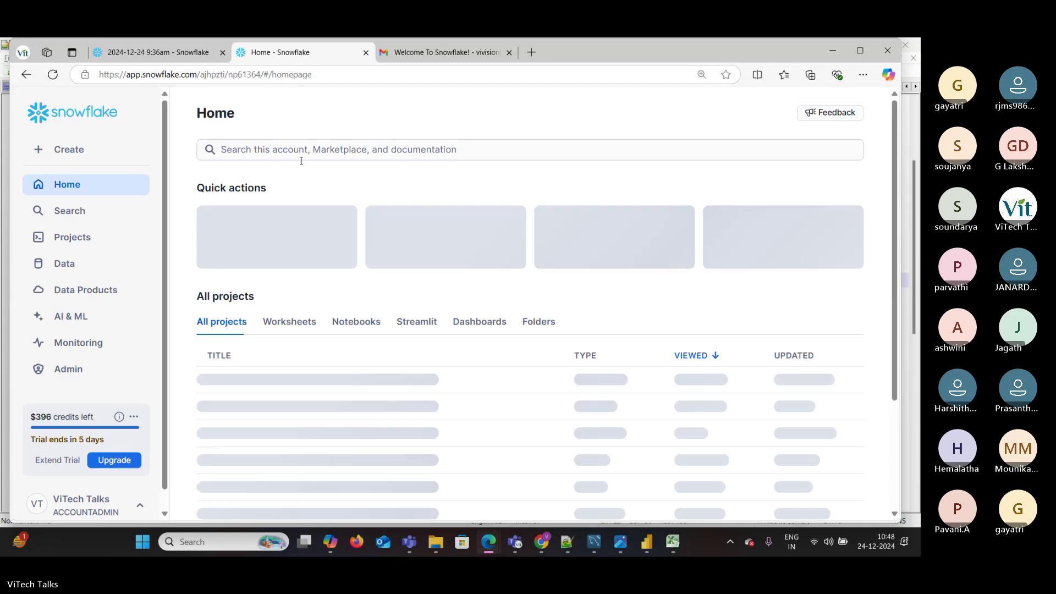
{"action": "scroll", "coordinate": [58, 395], "scroll_direction": "down", "scroll_amount": 1}
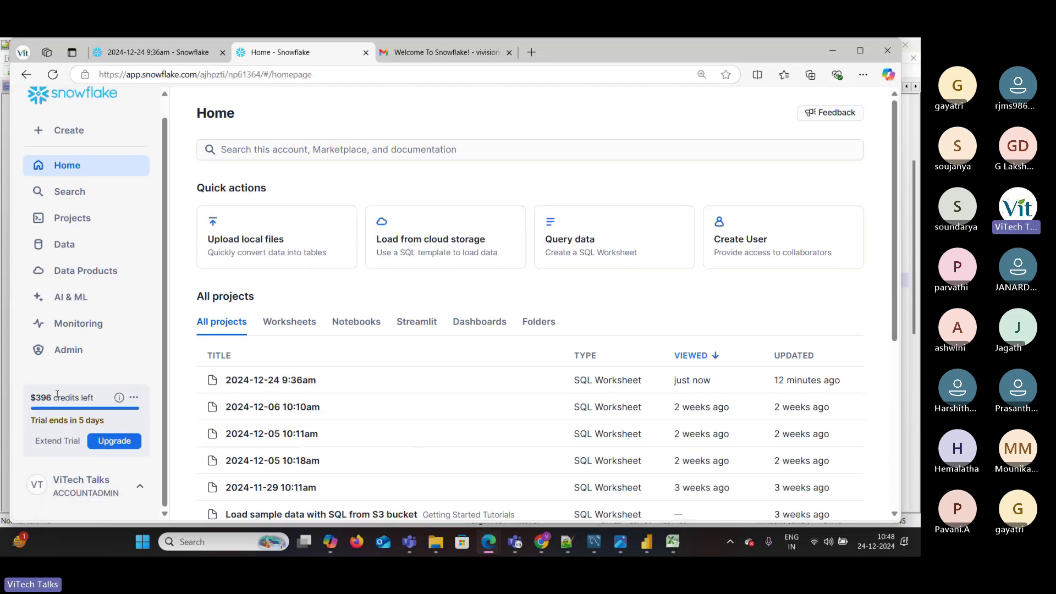
{"action": "left_click", "coordinate": [118, 490]}
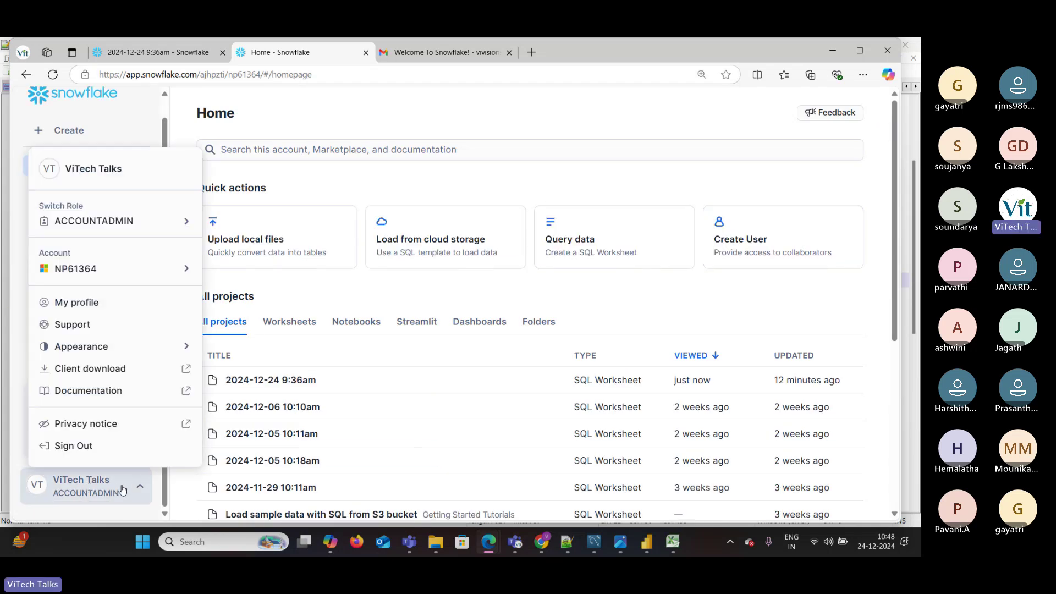
{"action": "left_click", "coordinate": [88, 447]}
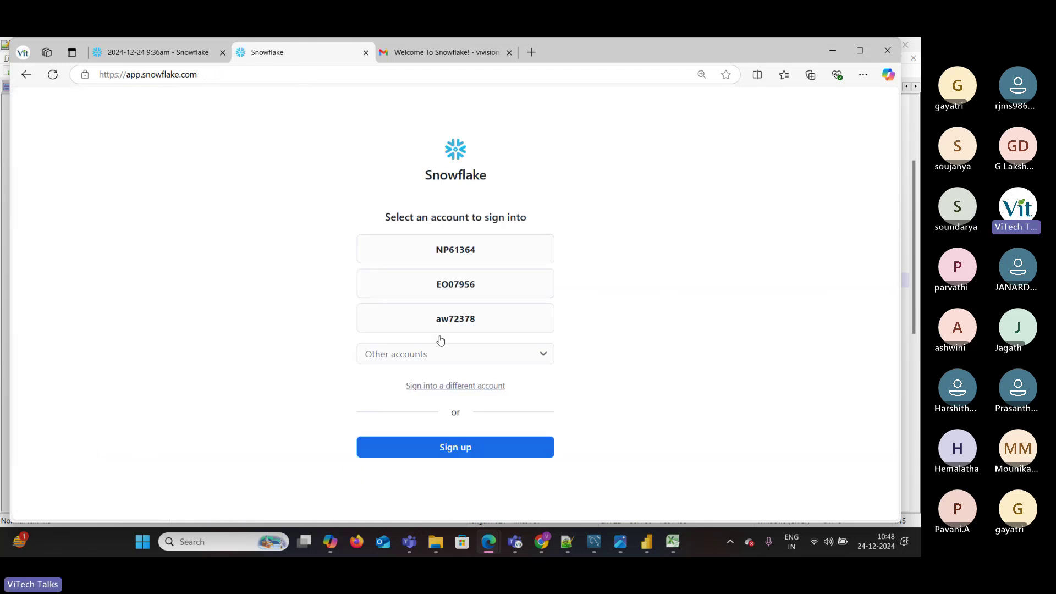
{"action": "left_click", "coordinate": [212, 72]}
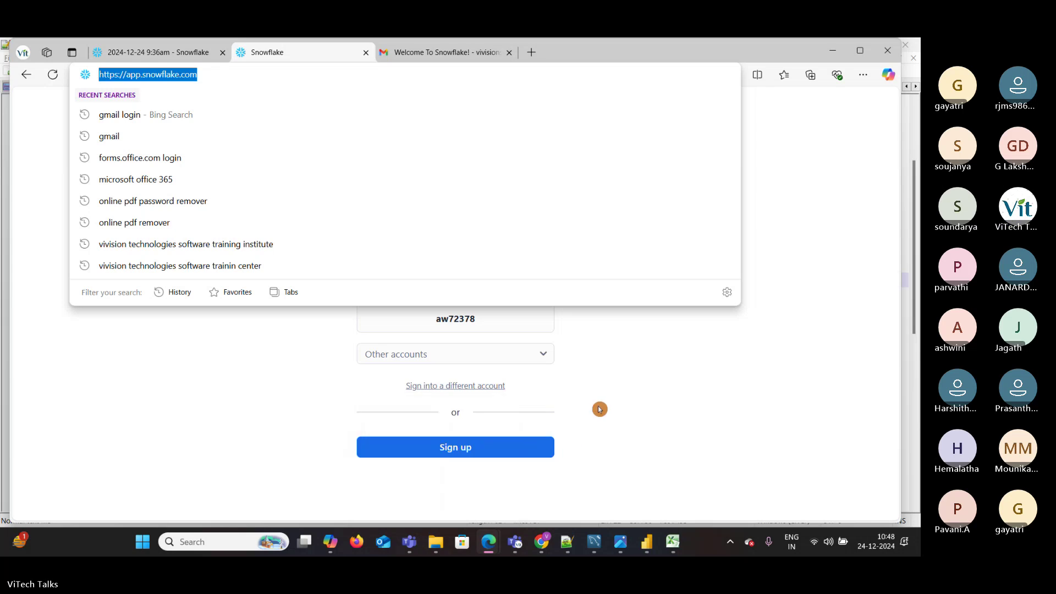
- Change the sign-up URL to '?trial=student' to get a 120-day trial instead of 30 days
{"action": "left_click", "coordinate": [453, 452]}
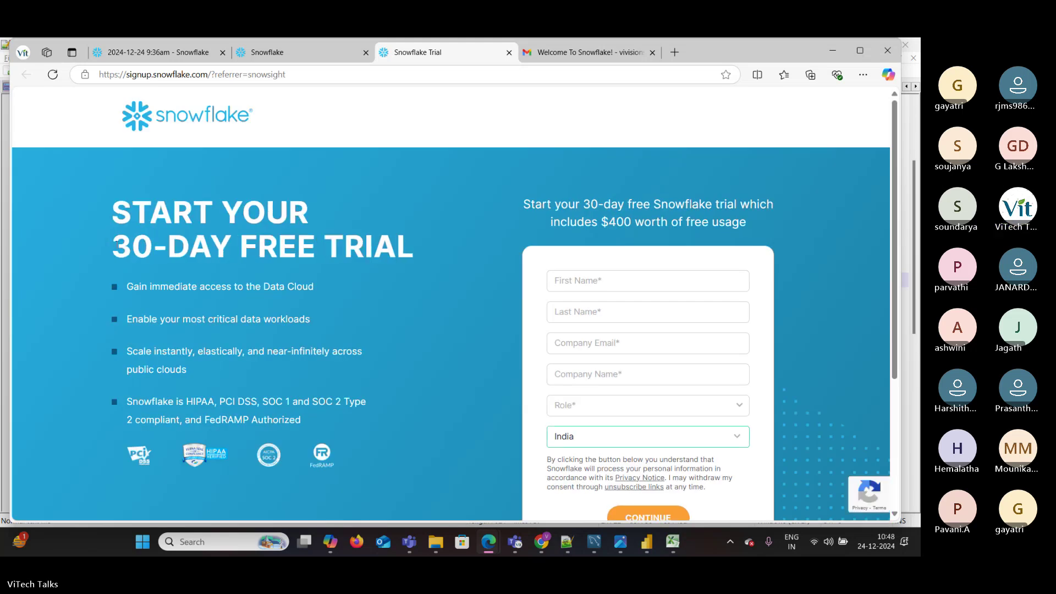
{"action": "left_click_drag", "start_coordinate": [112, 245], "coordinate": [434, 269]}
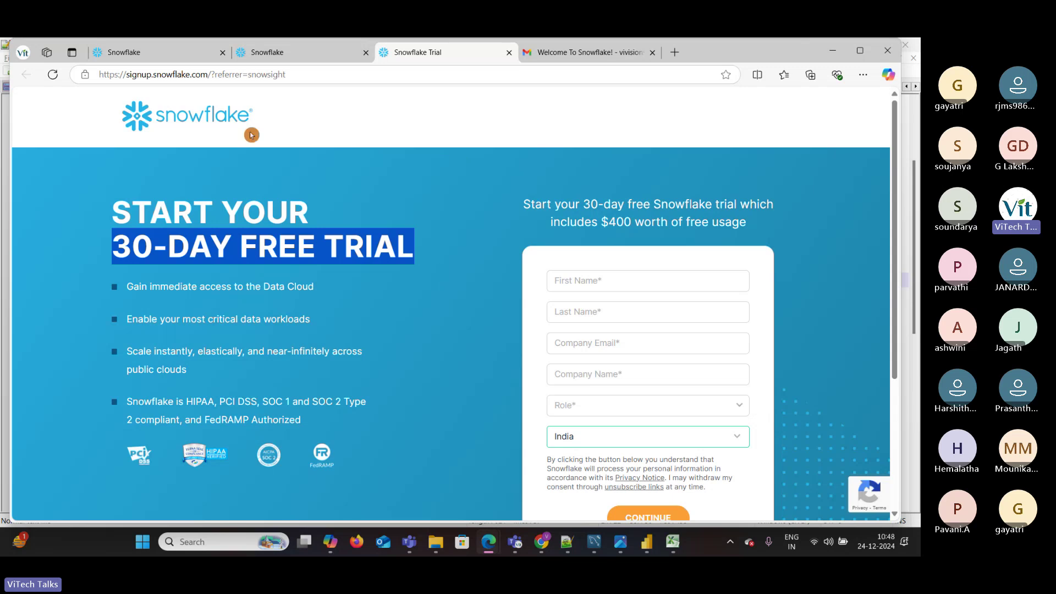
{"action": "left_click", "coordinate": [313, 74]}
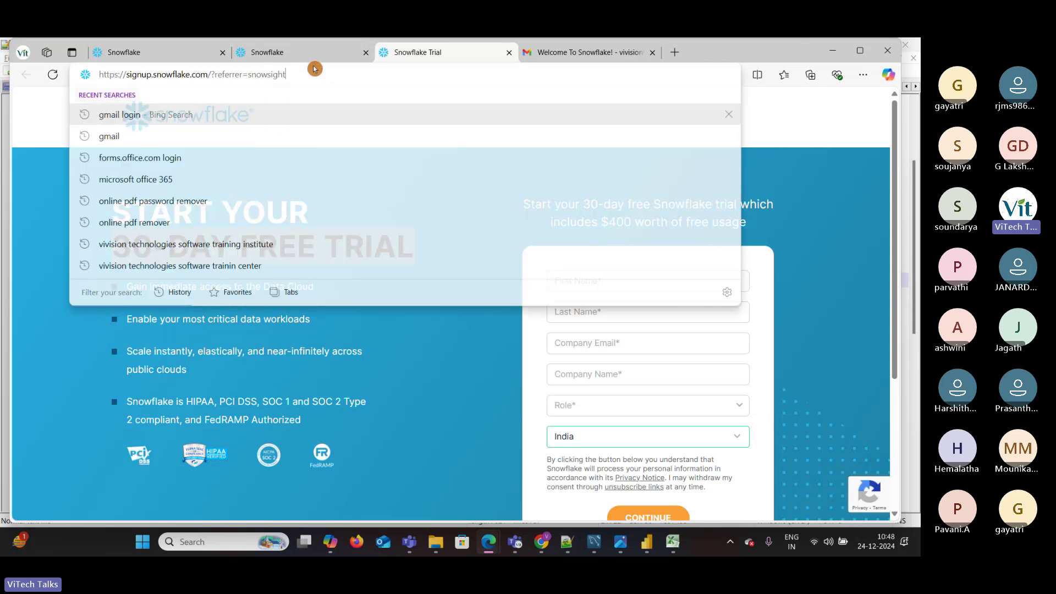
{"action": "left_click", "coordinate": [305, 75]}
{"action": "left_click_drag", "start_coordinate": [304, 75], "coordinate": [216, 78]}
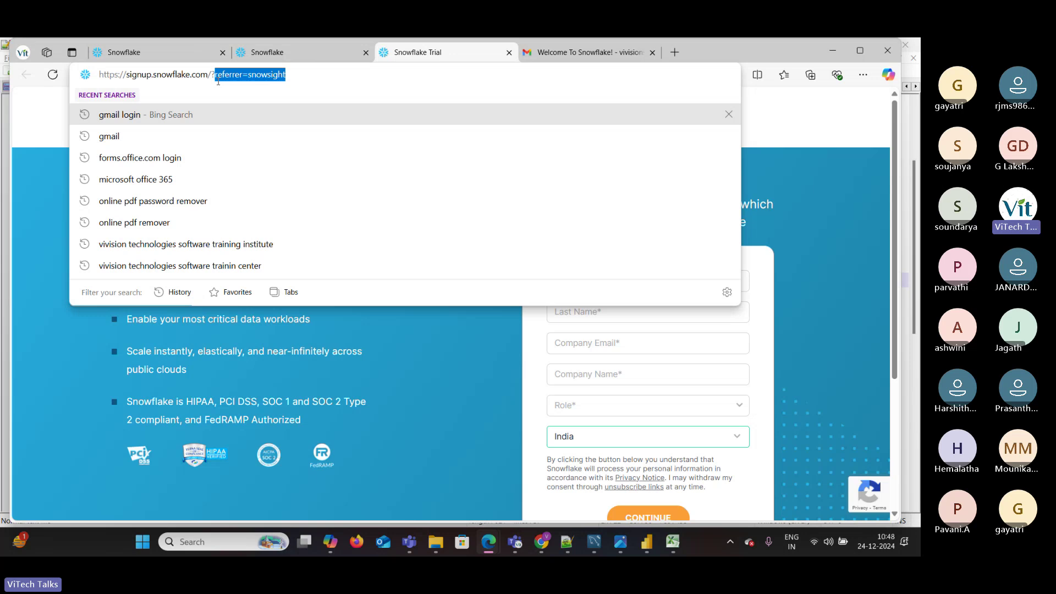
{"action": "type", "text": "t"}
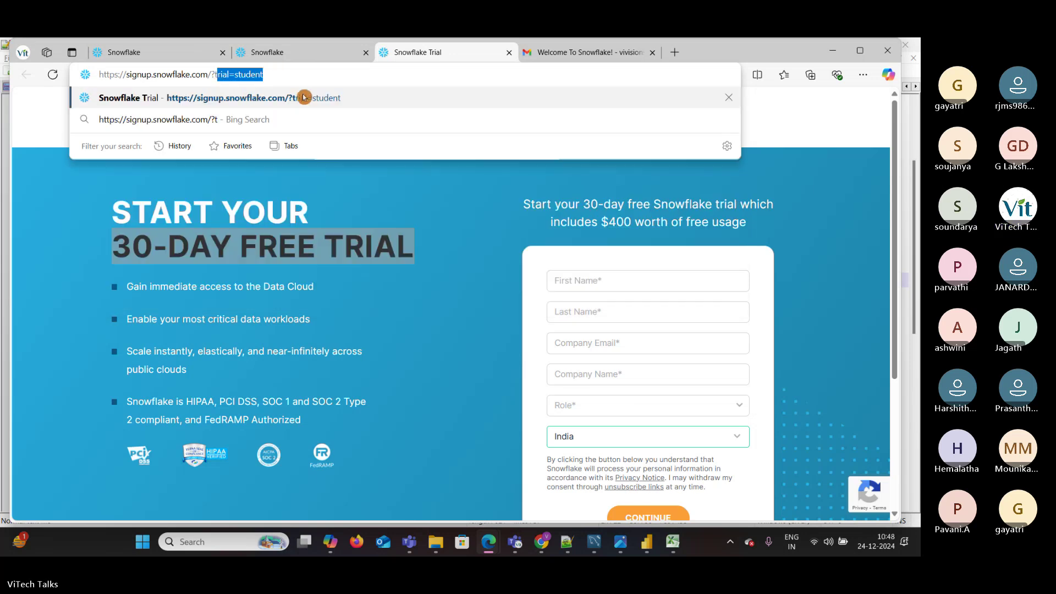
{"action": "left_click", "coordinate": [251, 97]}
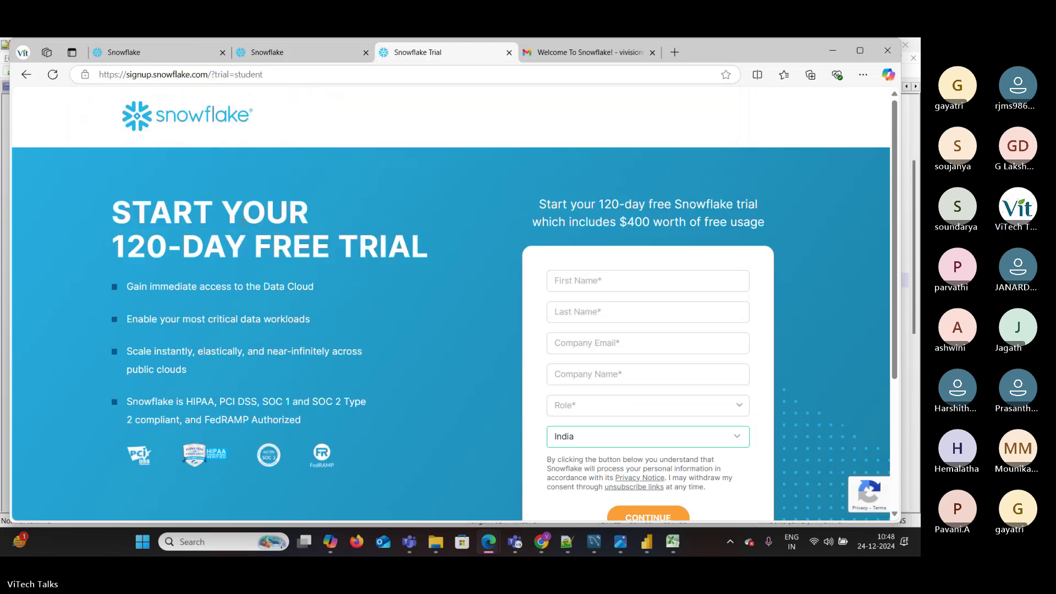
{"action": "left_click_drag", "start_coordinate": [112, 242], "coordinate": [446, 273]}
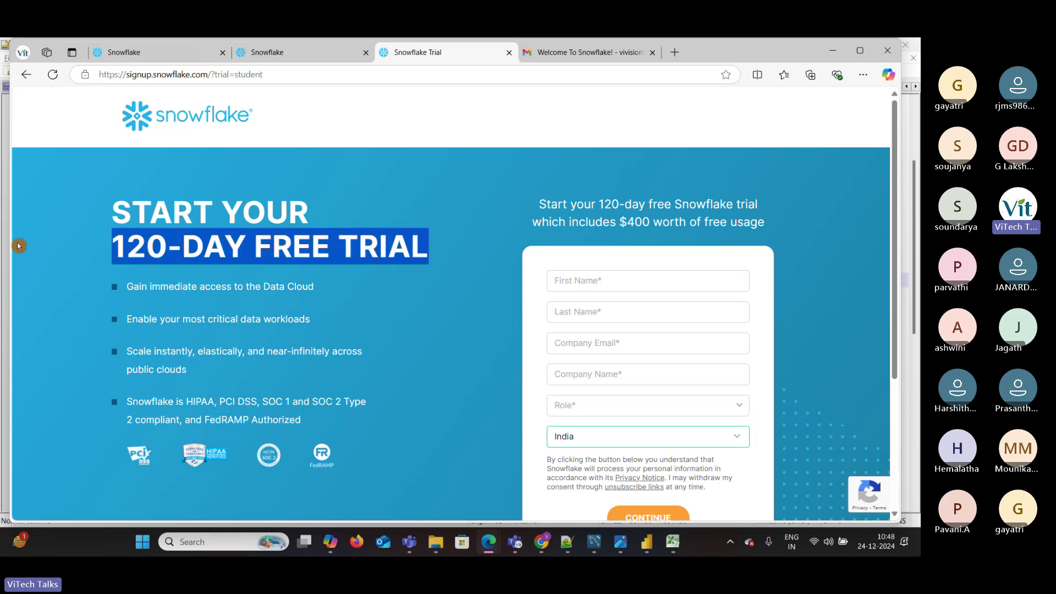
{"action": "left_click", "coordinate": [135, 254]}
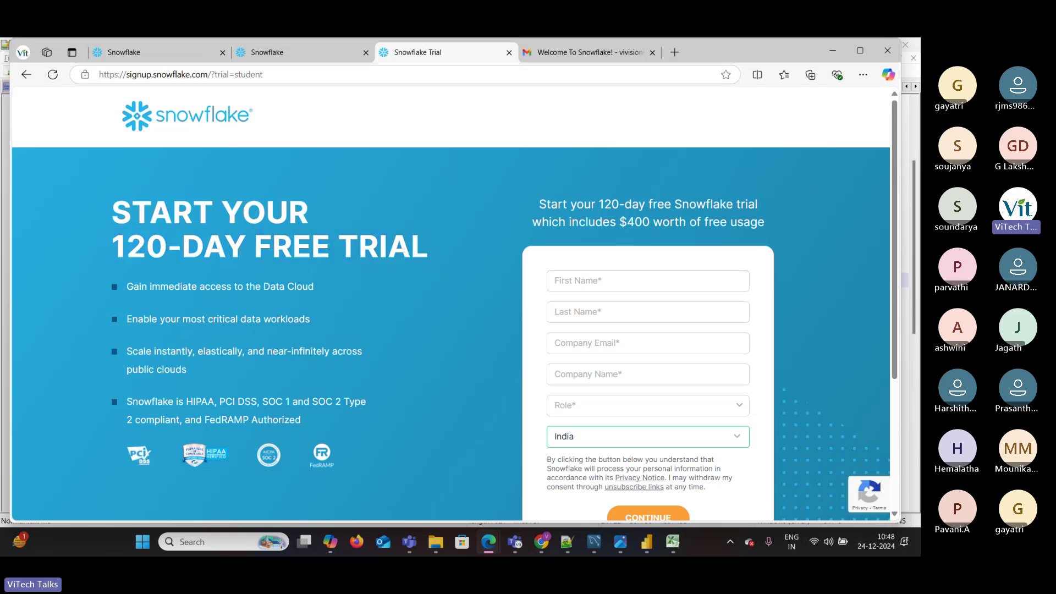
- Fill the sign-up form's name, e-mail and company fields from saved autofill details
{"action": "left_click", "coordinate": [592, 281]}
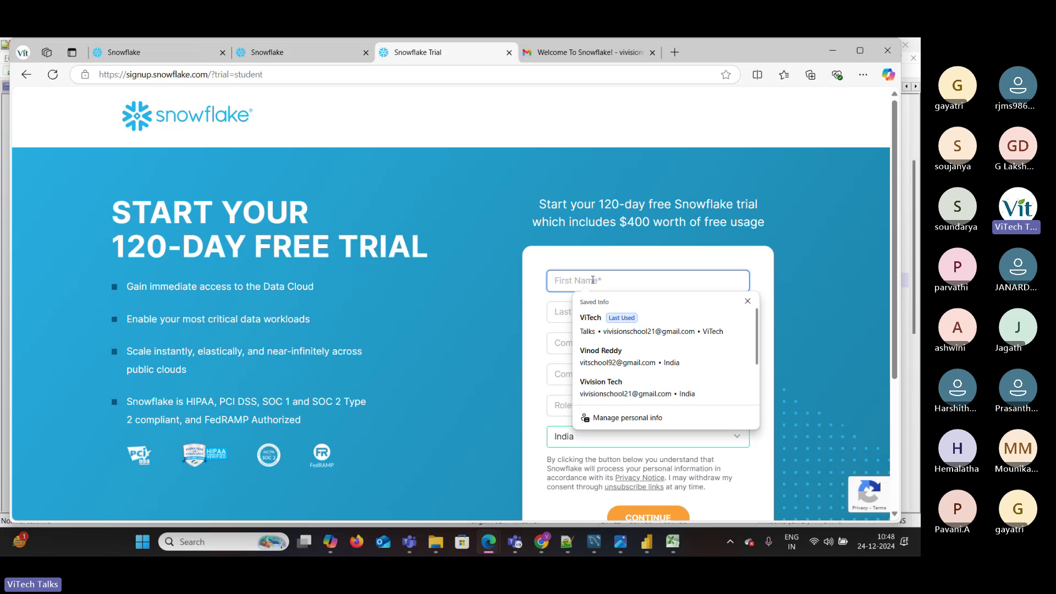
{"action": "left_click", "coordinate": [591, 313]}
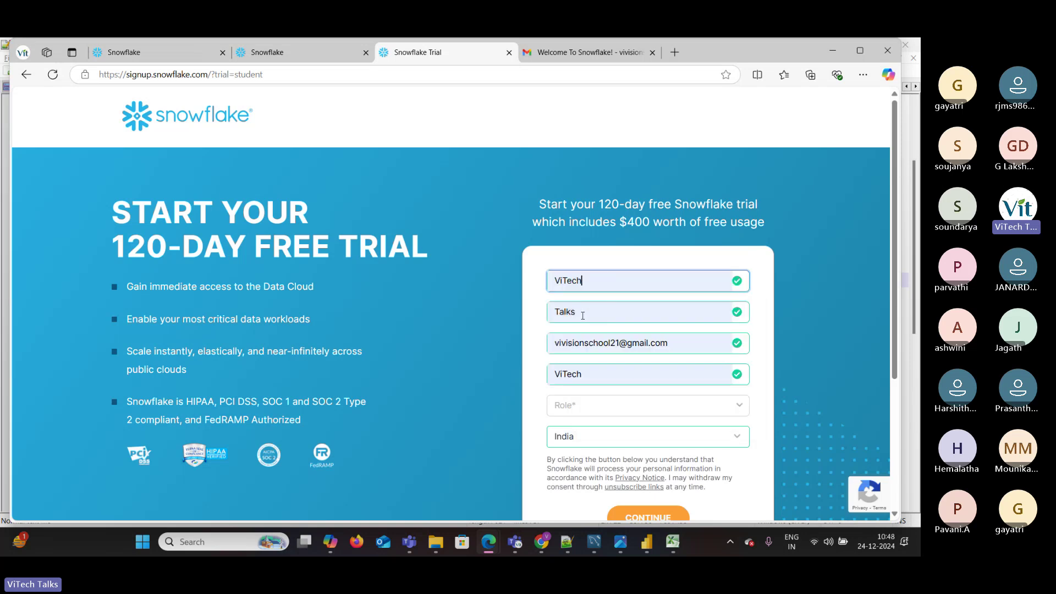
{"action": "double_click", "coordinate": [589, 344]}
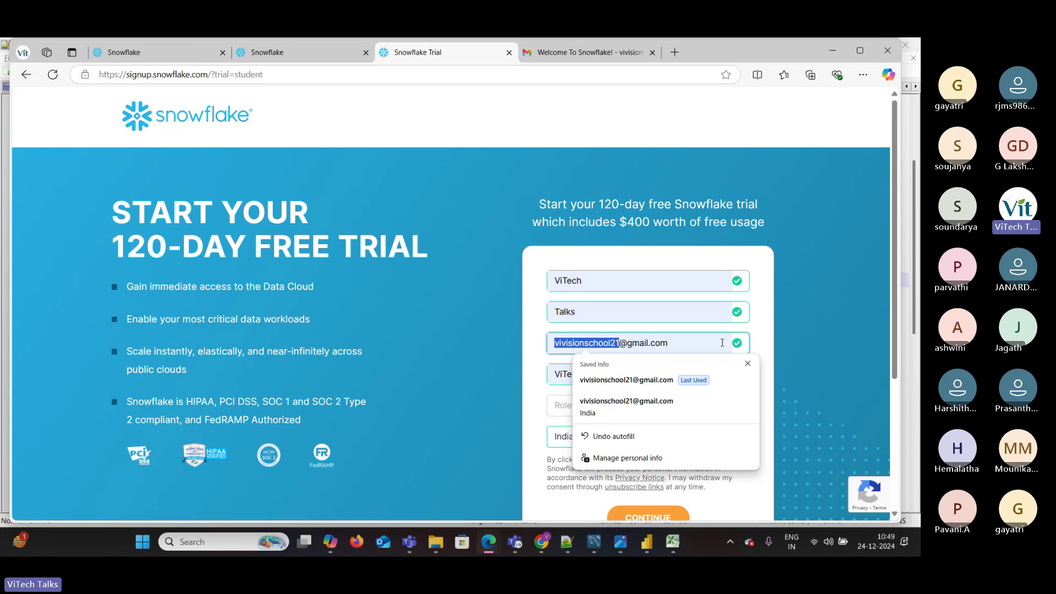
{"action": "left_click", "coordinate": [578, 375]}
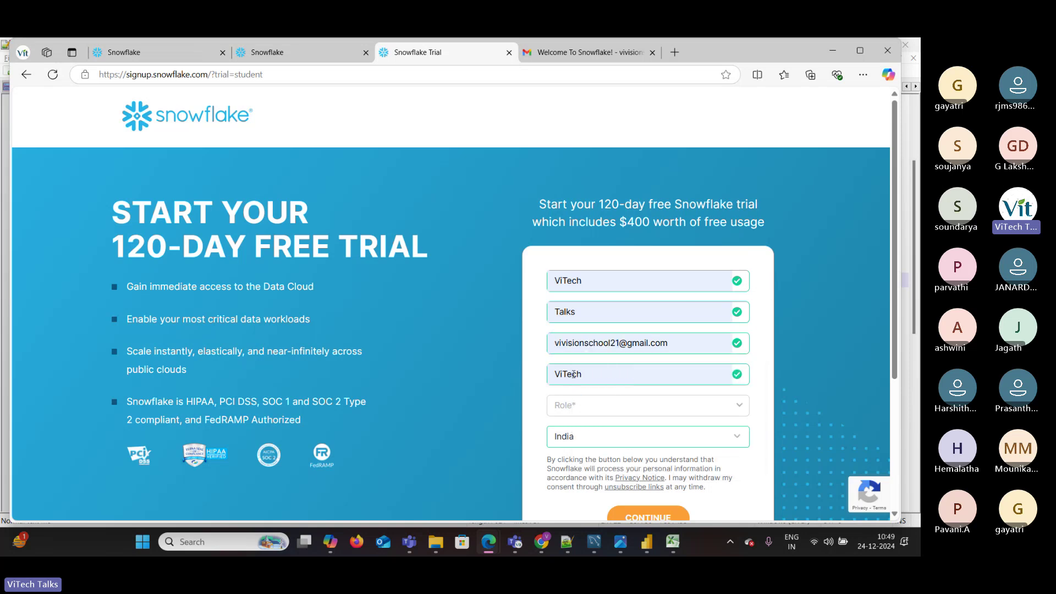
{"action": "left_click", "coordinate": [542, 368]}
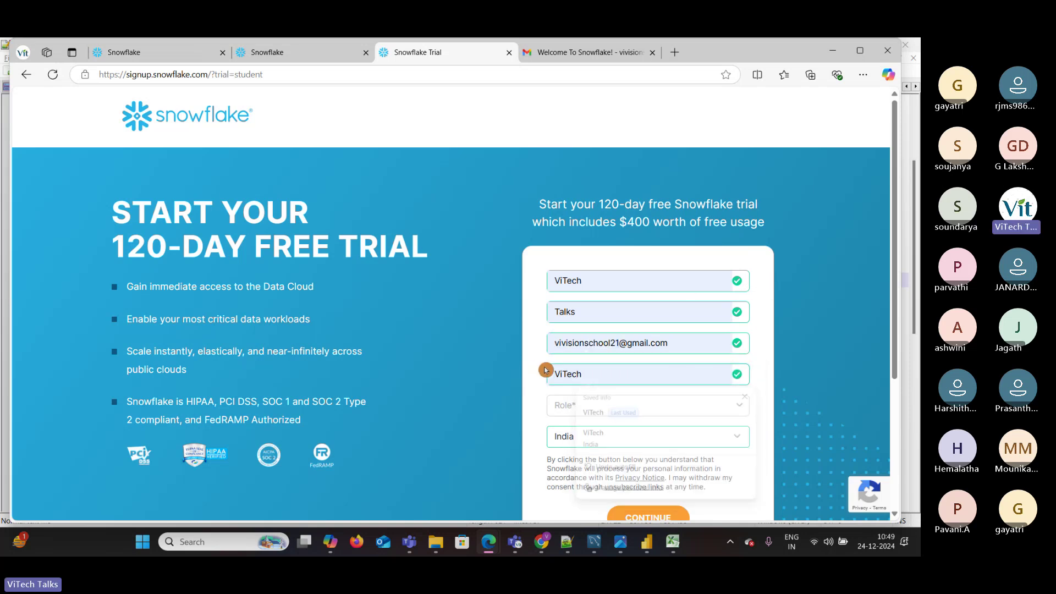
{"action": "scroll", "coordinate": [598, 374], "scroll_direction": "down", "scroll_amount": 2}
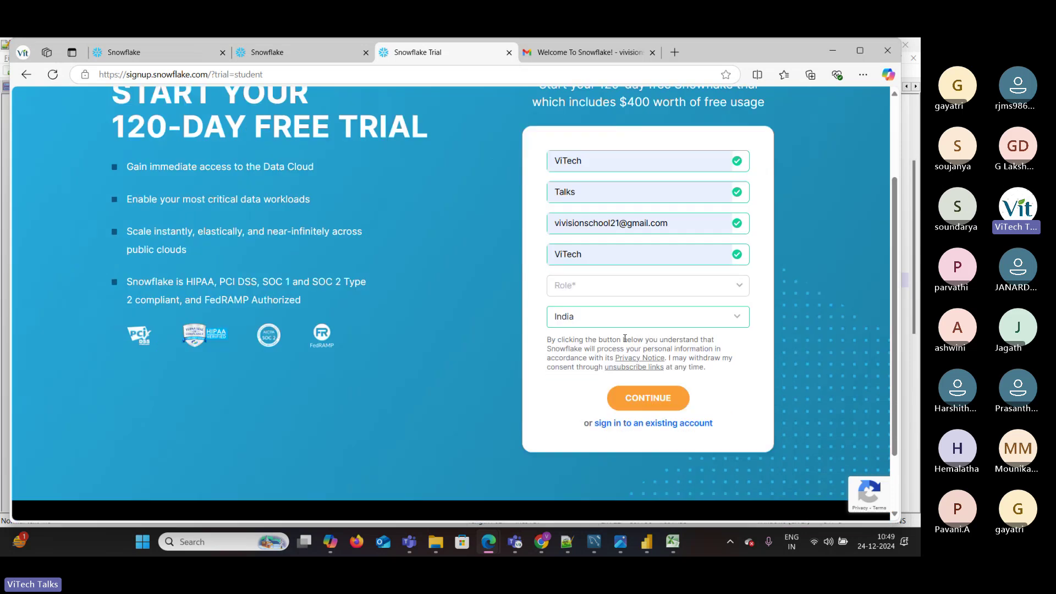
- Set the role to BI / Analyst and keep India as the country
{"action": "left_click", "coordinate": [616, 292]}
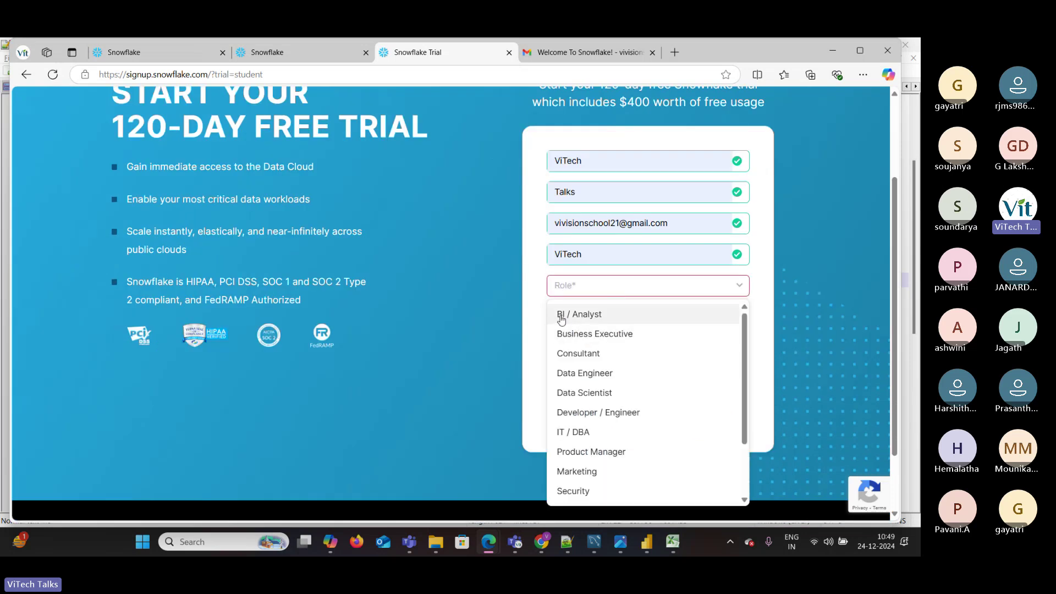
{"action": "left_click", "coordinate": [561, 319]}
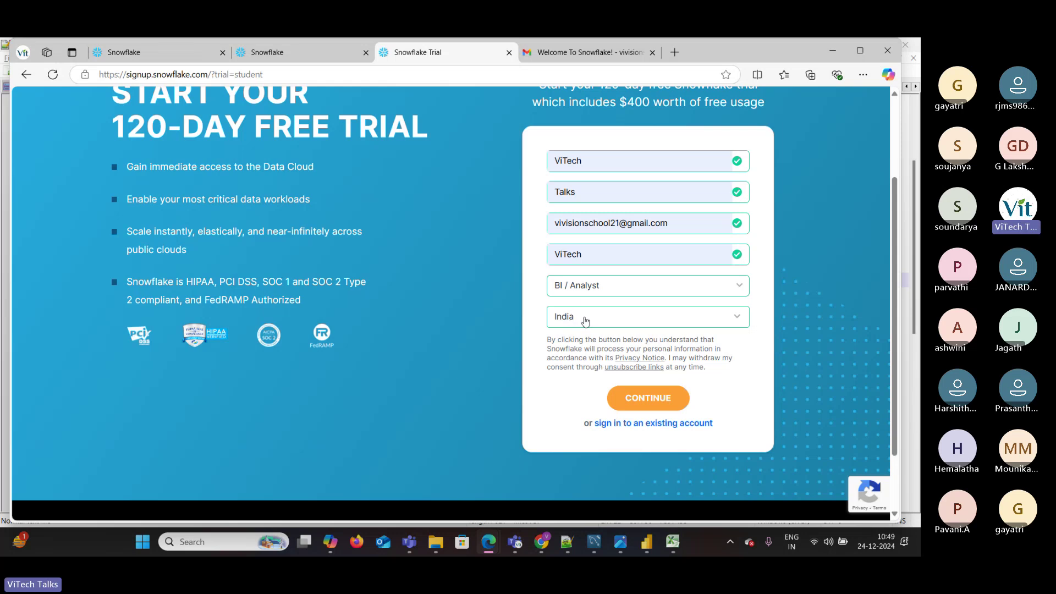
{"action": "left_click", "coordinate": [585, 320]}
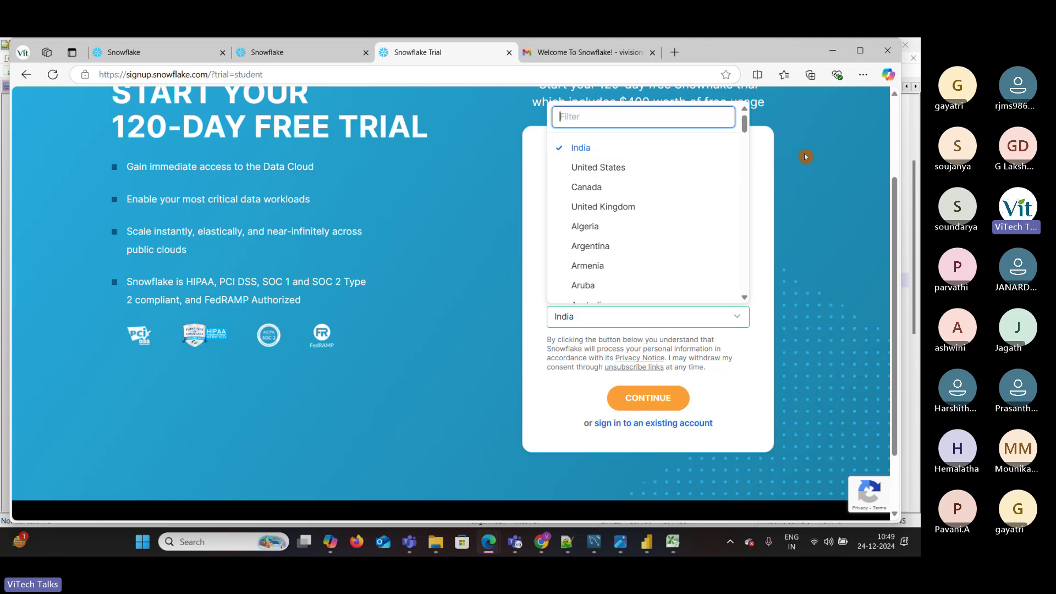
{"action": "left_click", "coordinate": [775, 242]}
{"action": "scroll", "coordinate": [646, 352], "scroll_direction": "up", "scroll_amount": 2}
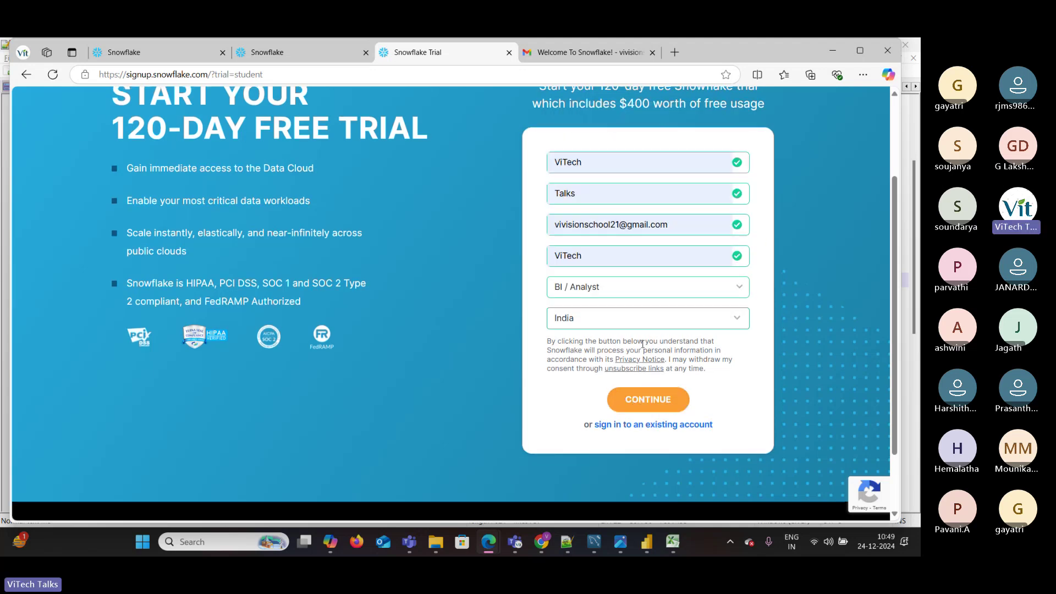
{"action": "scroll", "coordinate": [616, 516], "scroll_direction": "down", "scroll_amount": 2}
- Choose Enterprise edition on Microsoft Azure, Central India (Pune), and submit the trial sign-up
{"action": "left_click", "coordinate": [649, 404]}
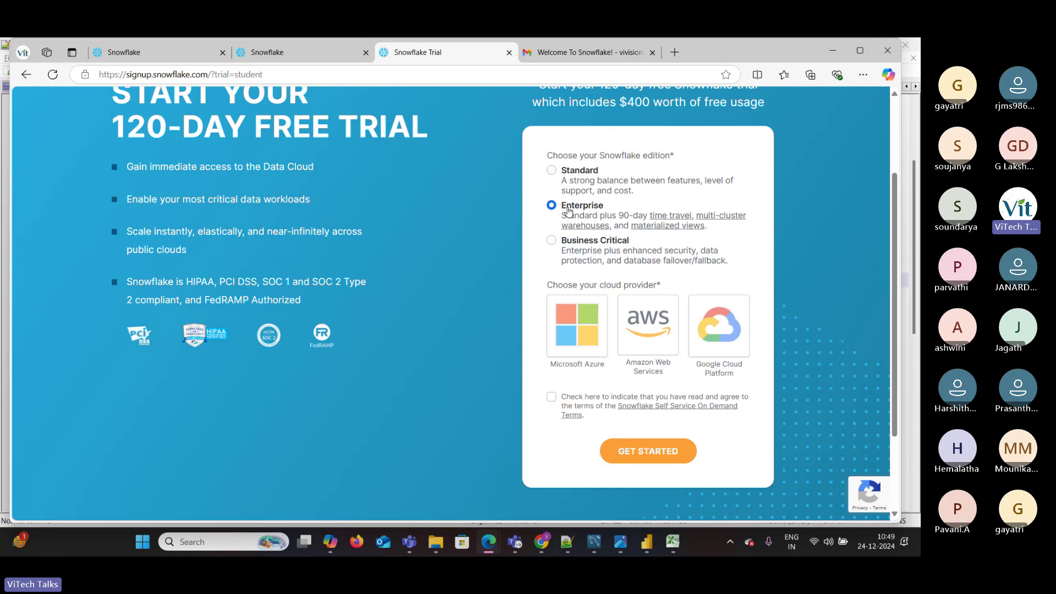
{"action": "left_click", "coordinate": [580, 296]}
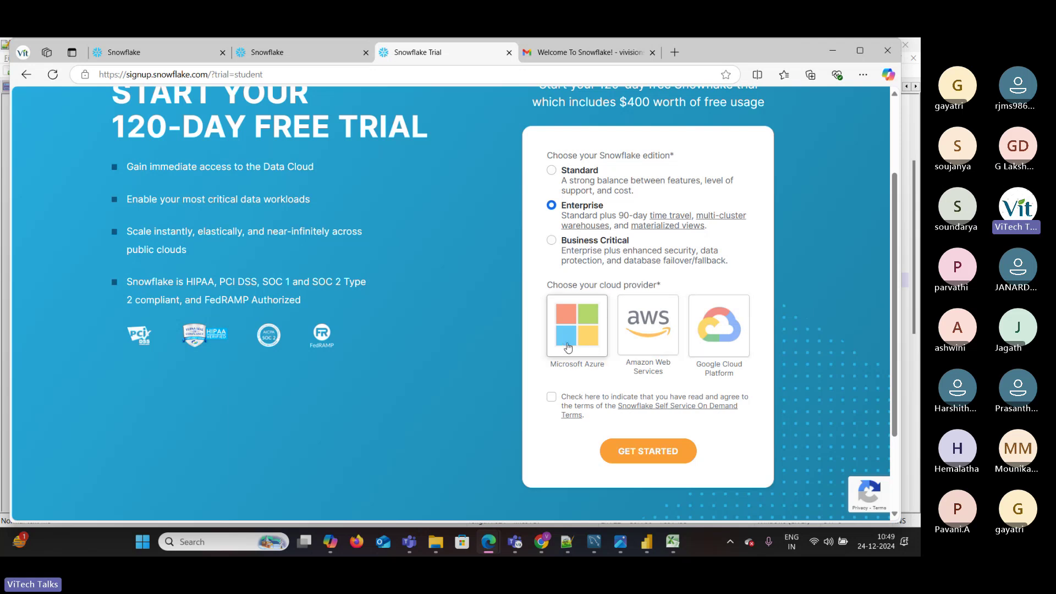
{"action": "left_click", "coordinate": [567, 329]}
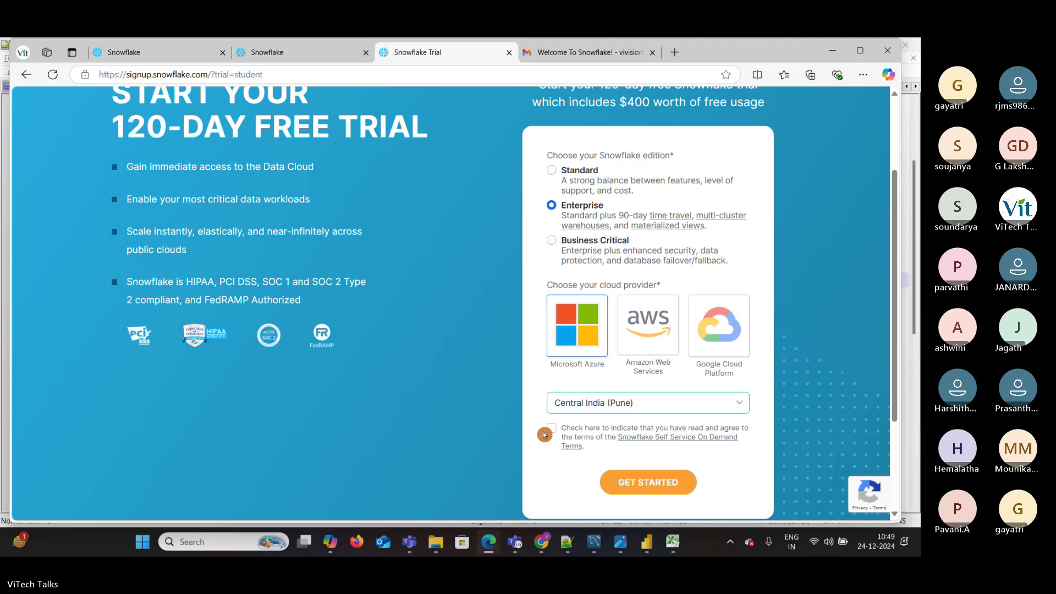
{"action": "left_click", "coordinate": [656, 490]}
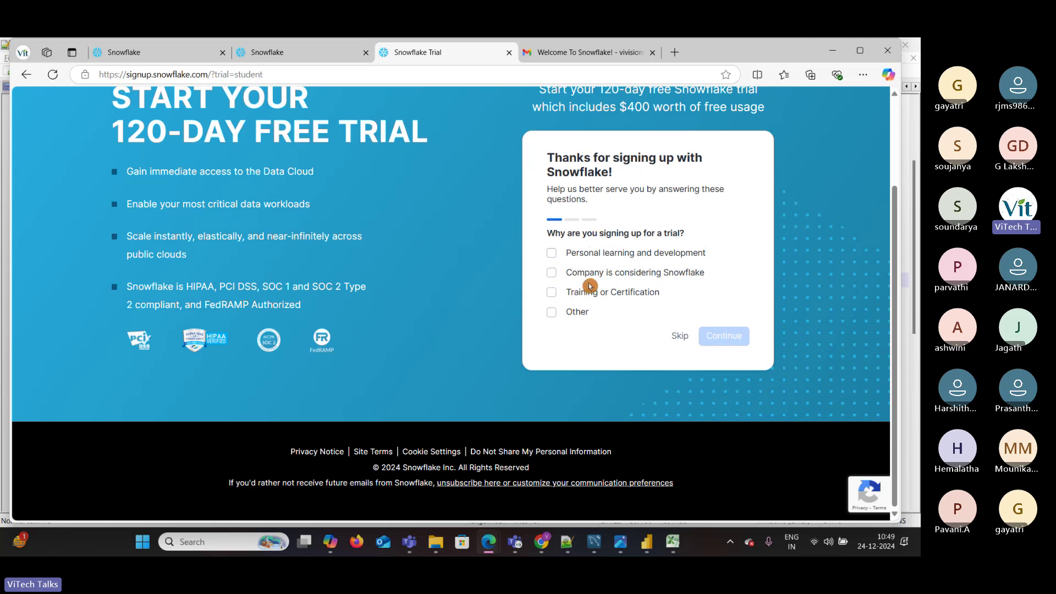
- Answer the survey: personal learning, running data analysis, building an application, and SQL as language
{"action": "scroll", "coordinate": [560, 312], "scroll_direction": "up", "scroll_amount": 1}
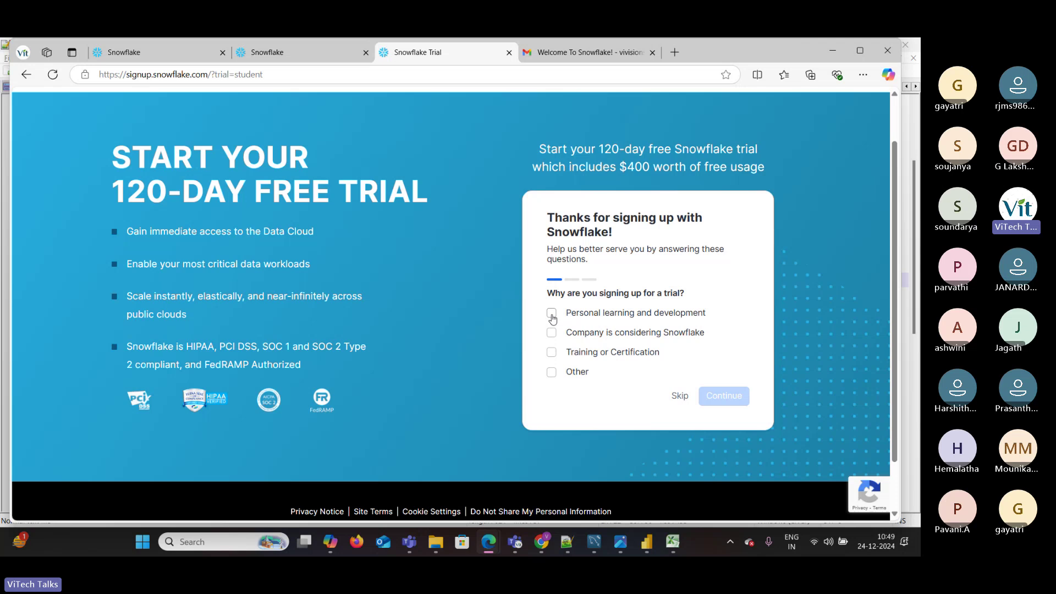
{"action": "left_click", "coordinate": [553, 314]}
{"action": "left_click", "coordinate": [716, 398]}
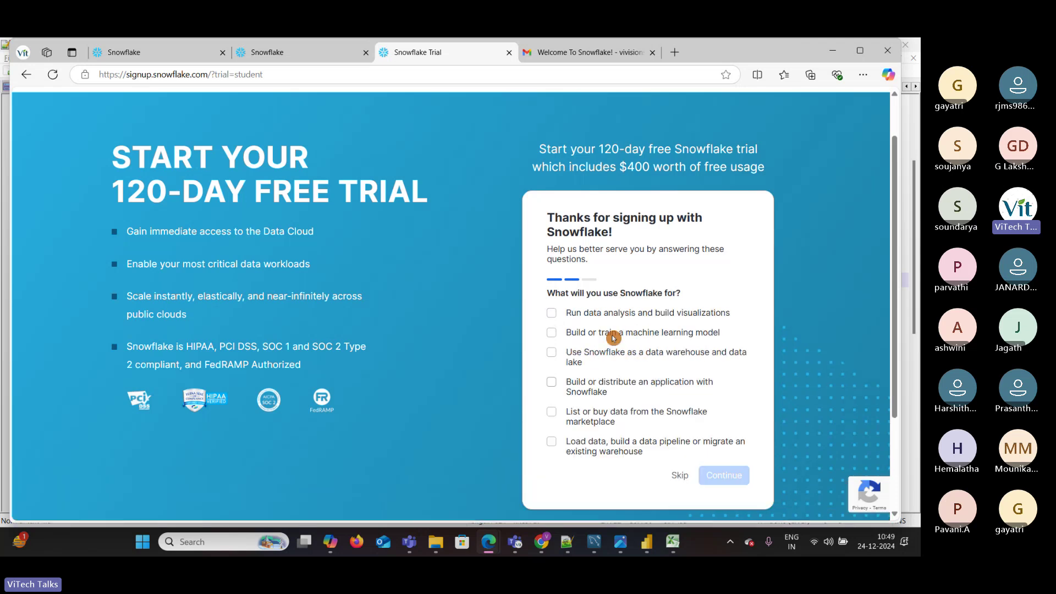
{"action": "left_click", "coordinate": [552, 315]}
{"action": "left_click", "coordinate": [552, 383]}
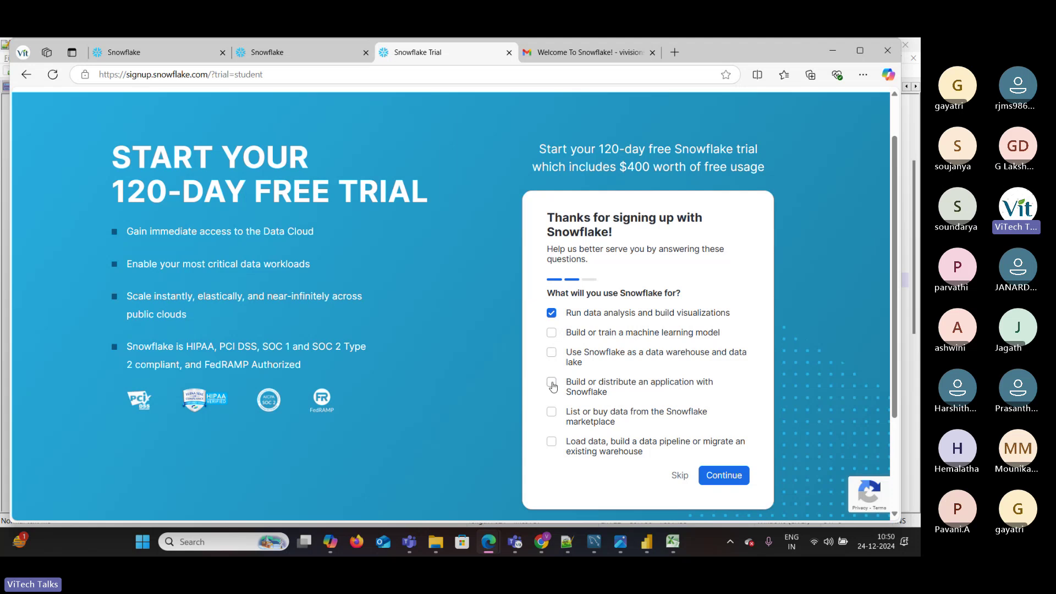
{"action": "left_click", "coordinate": [722, 481]}
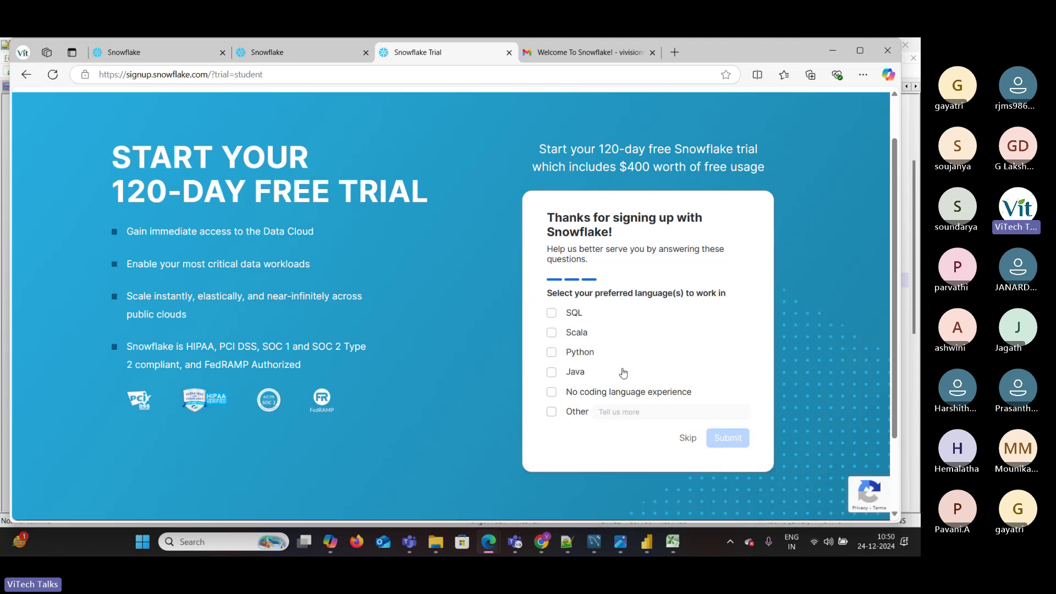
{"action": "left_click", "coordinate": [551, 313]}
- Submit the questionnaire, highlight the confirmation's e-mail address, and move to the Gmail tab
{"action": "left_click", "coordinate": [734, 439]}
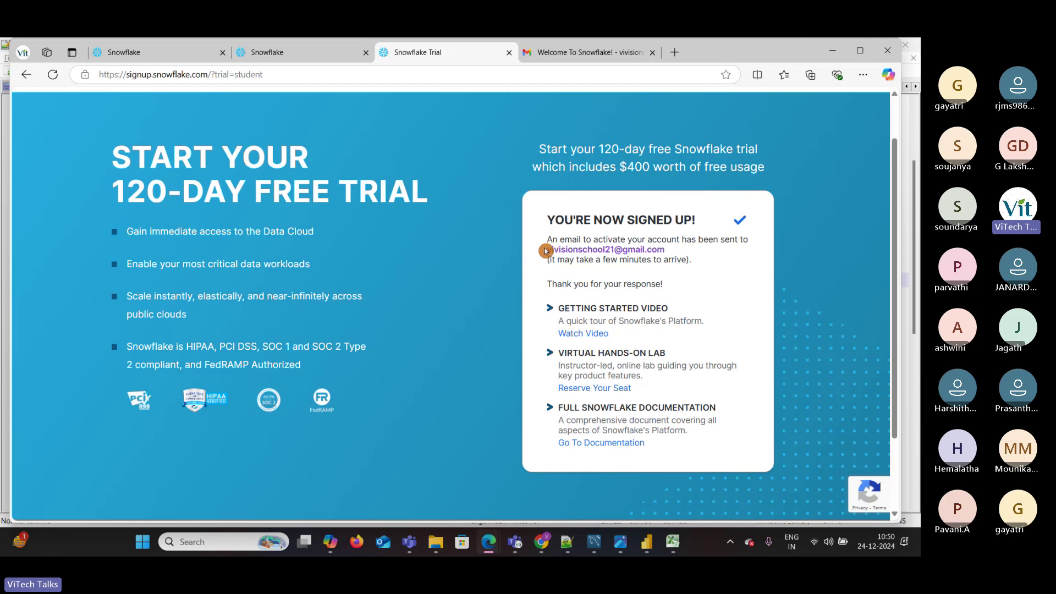
{"action": "left_click_drag", "start_coordinate": [548, 249], "coordinate": [672, 252]}
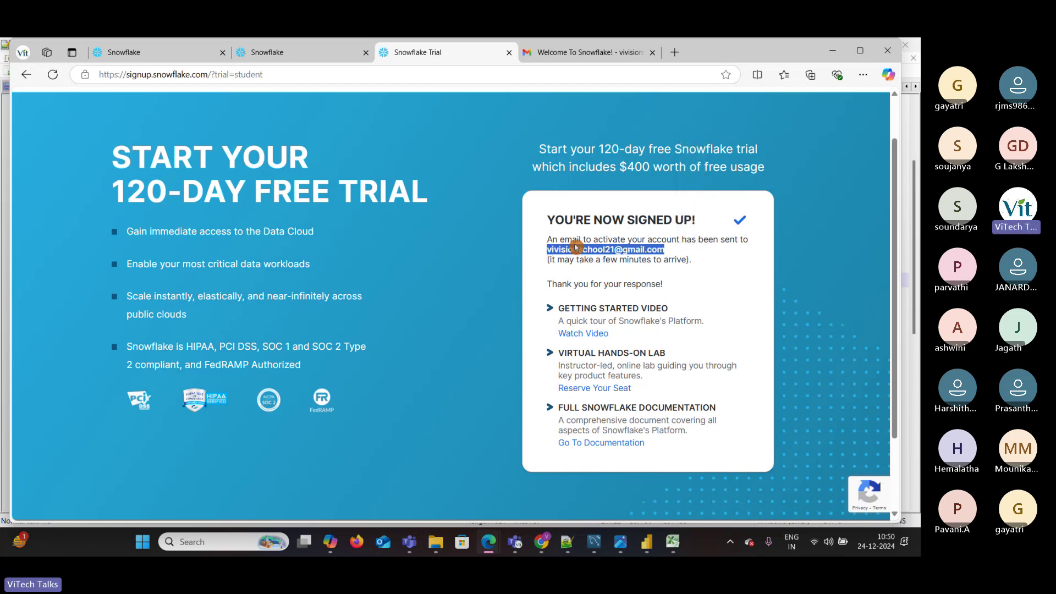
{"action": "left_click_drag", "start_coordinate": [576, 243], "coordinate": [574, 243]}
{"action": "left_click", "coordinate": [666, 249]}
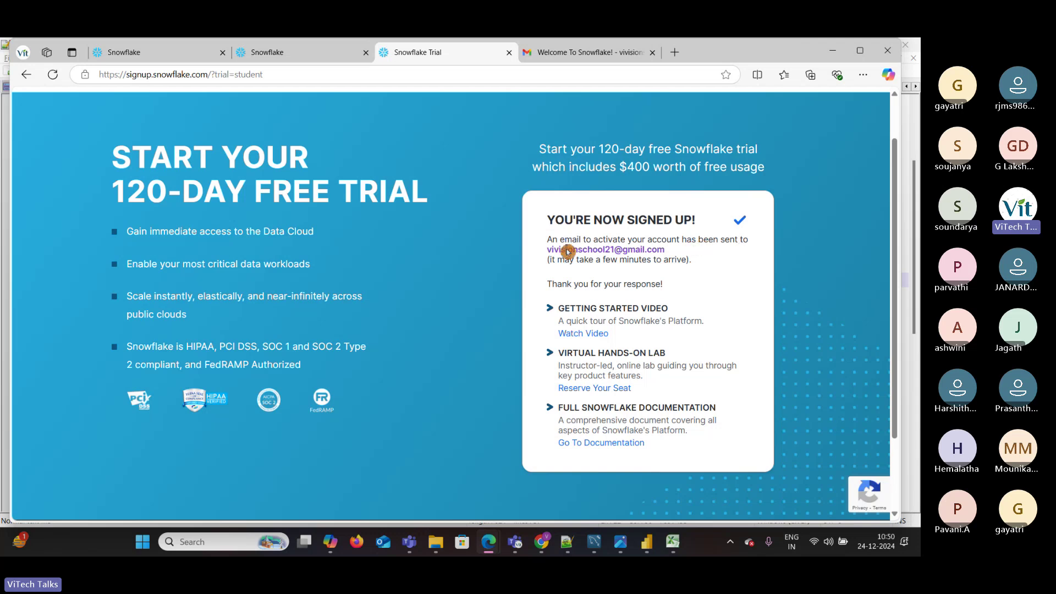
{"action": "left_click_drag", "start_coordinate": [566, 251], "coordinate": [568, 250]}
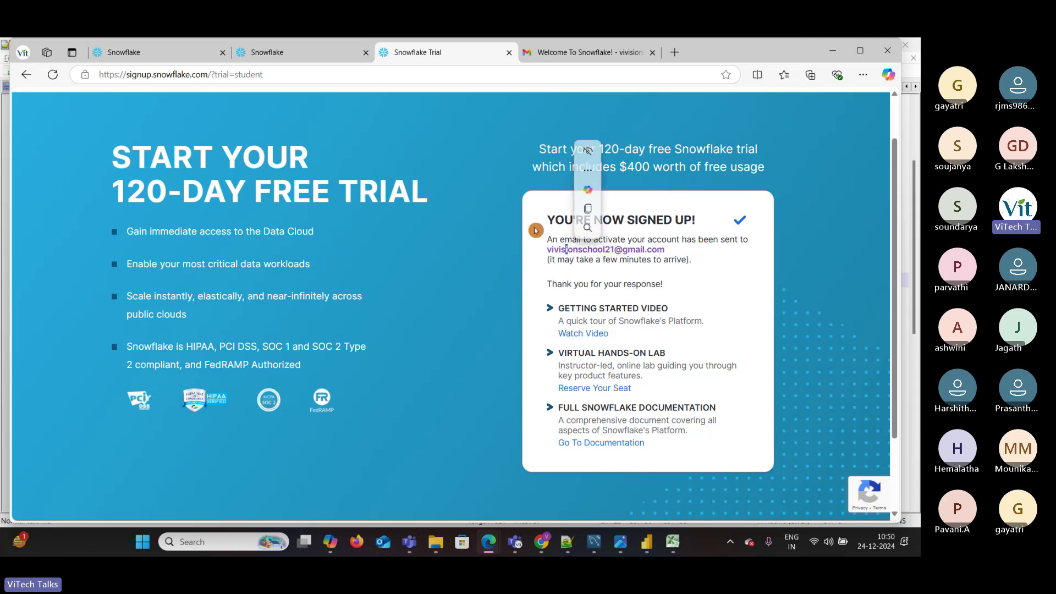
{"action": "left_click", "coordinate": [607, 52]}
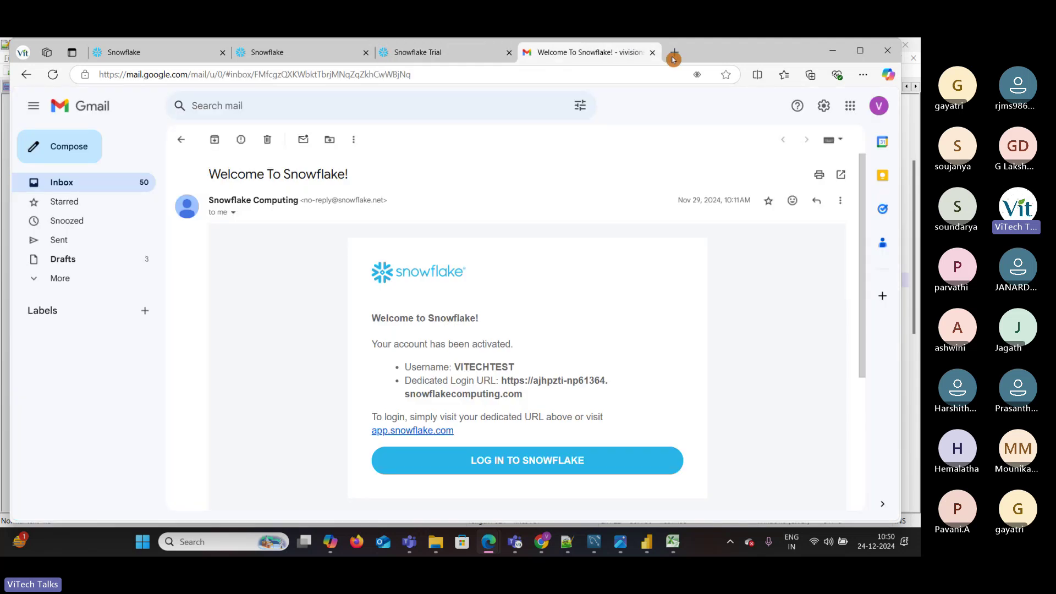
- Check the 'Your trial is ending soon' e-mail in Gmail, then return to the inbox
{"action": "left_click", "coordinate": [183, 146]}
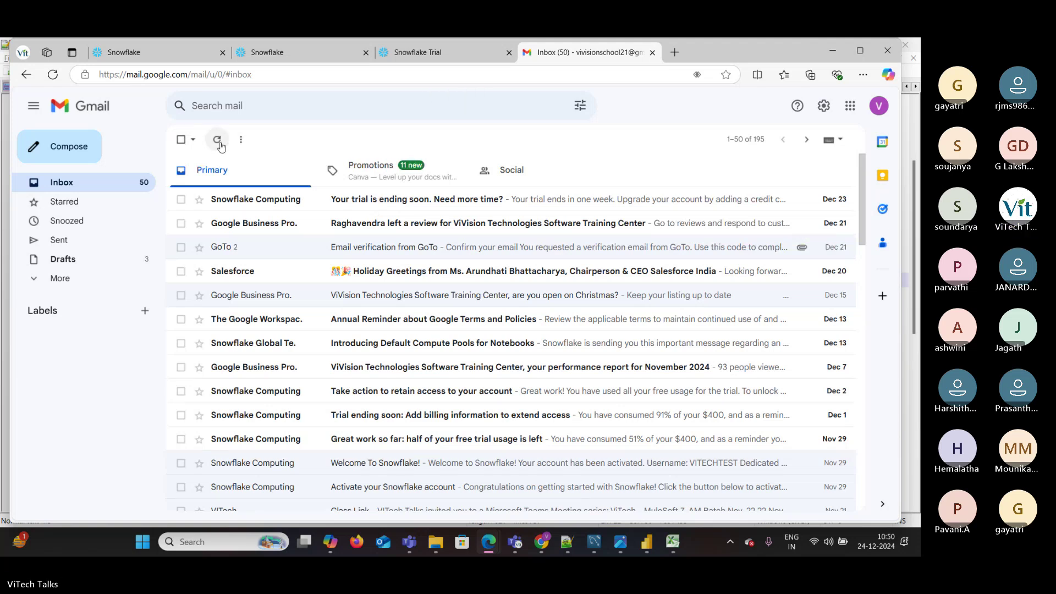
{"action": "left_click", "coordinate": [359, 204]}
{"action": "scroll", "coordinate": [586, 366], "scroll_direction": "down", "scroll_amount": 2}
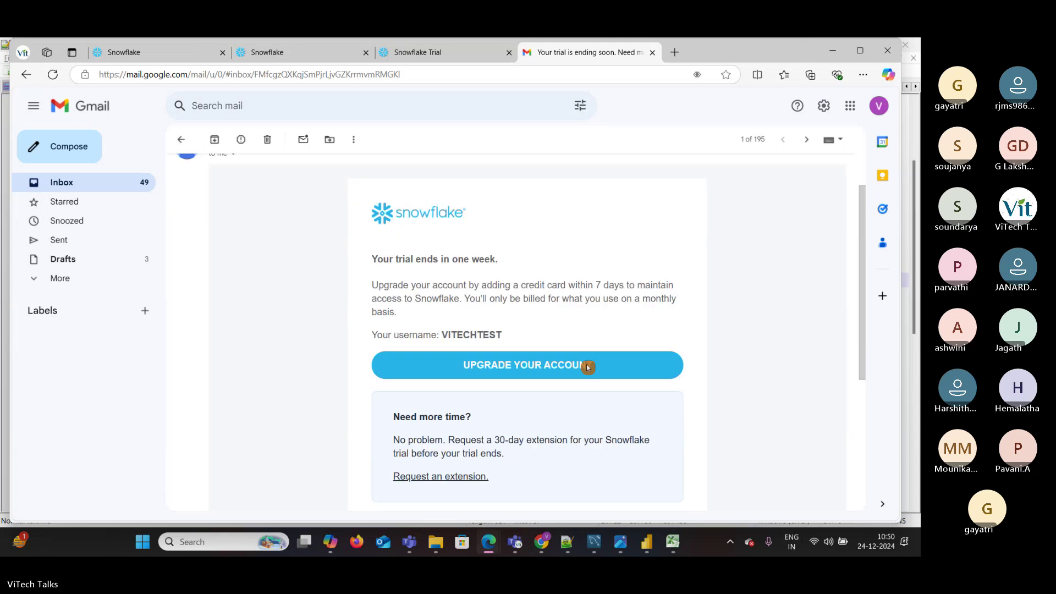
{"action": "scroll", "coordinate": [586, 367], "scroll_direction": "up", "scroll_amount": 2}
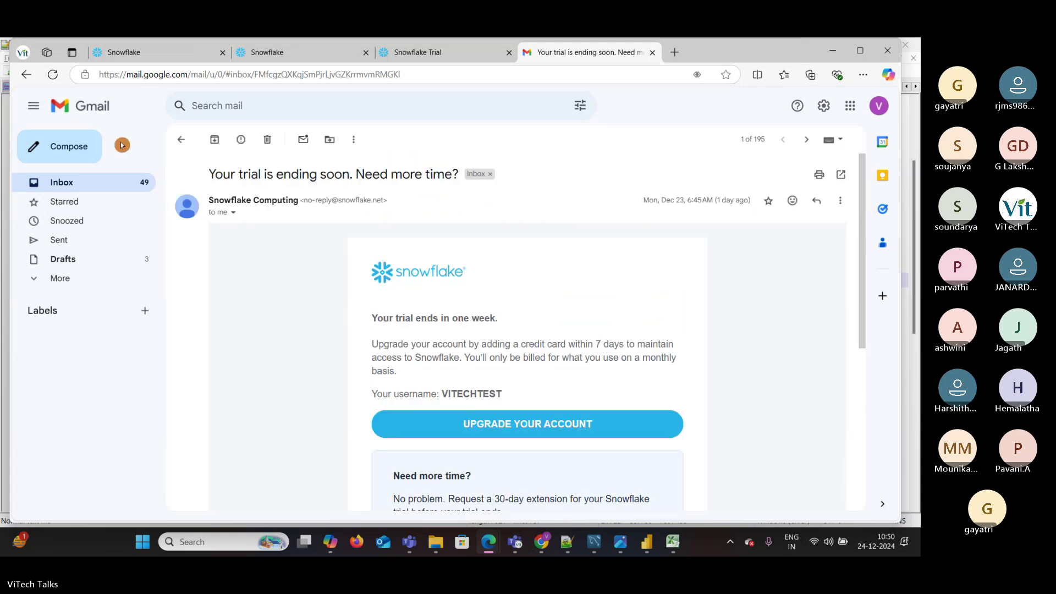
{"action": "left_click", "coordinate": [181, 139]}
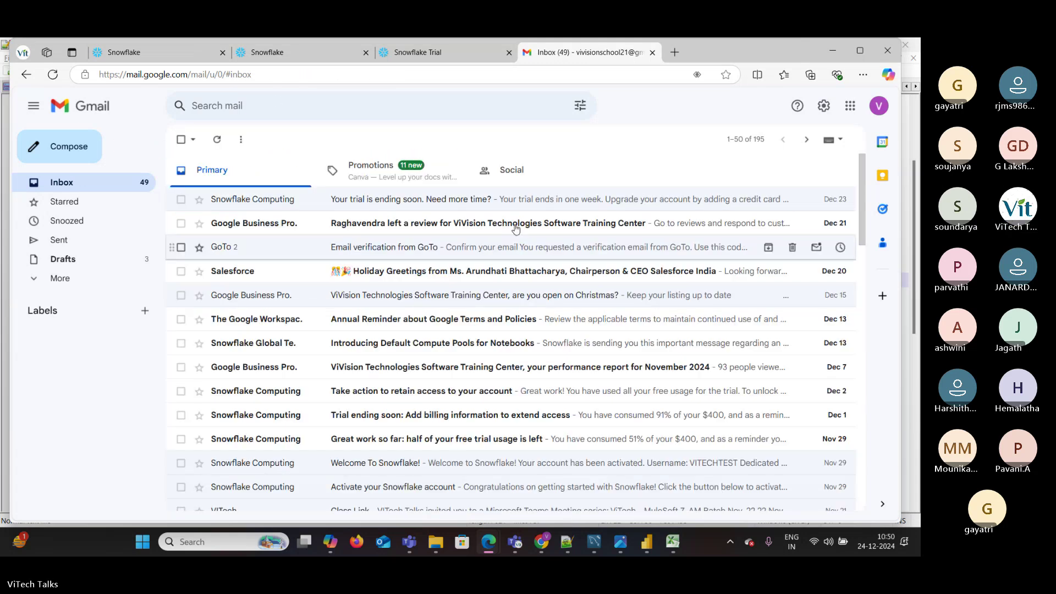
{"action": "left_click", "coordinate": [274, 55]}
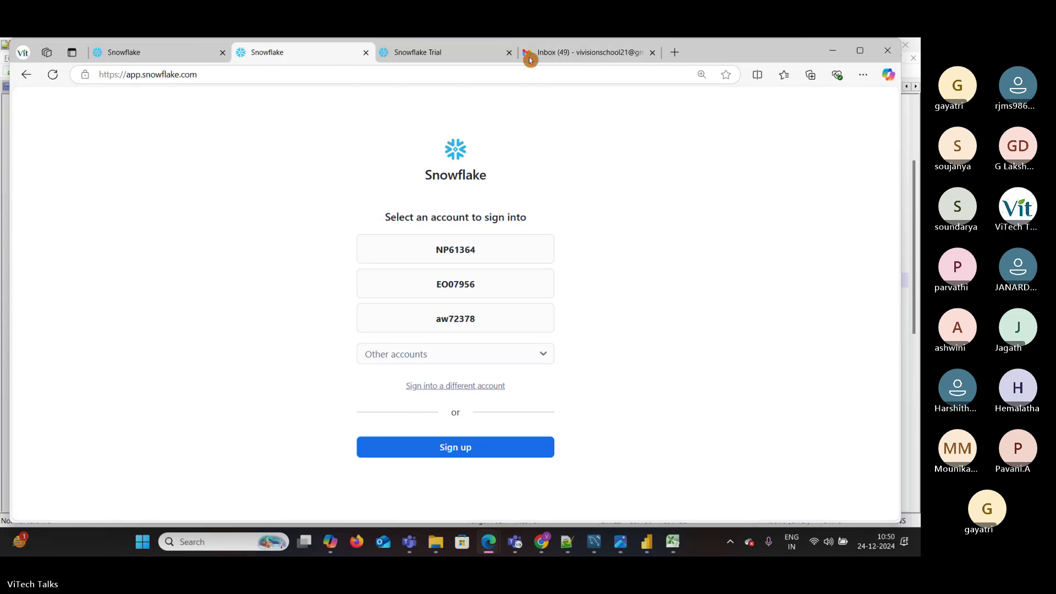
{"action": "left_click", "coordinate": [547, 53]}
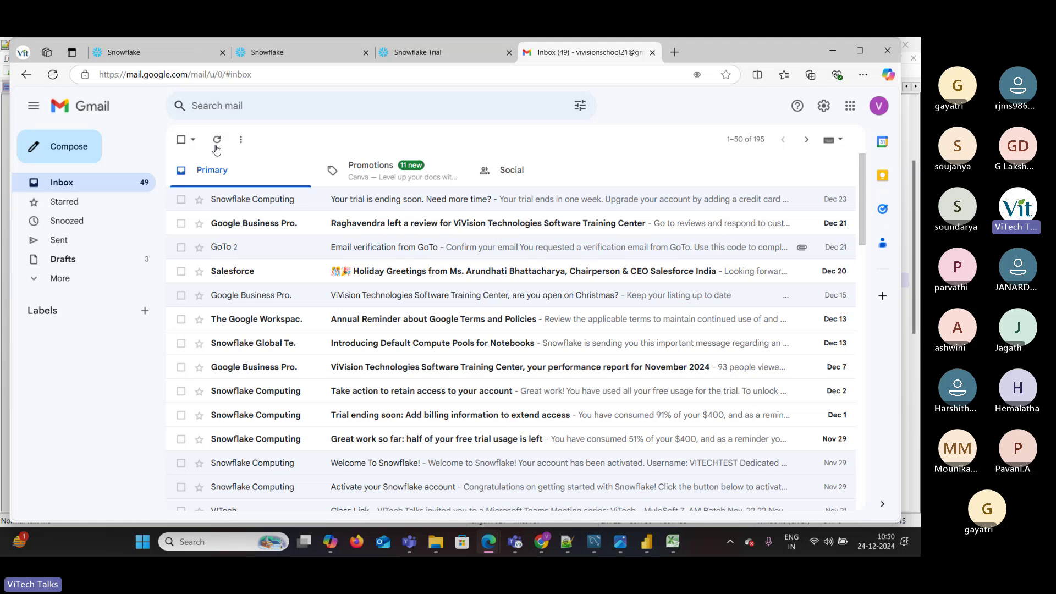
- Open 'Activate your Snowflake account' after refreshing and try its link, closing the expired-token error
{"action": "left_click", "coordinate": [216, 146]}
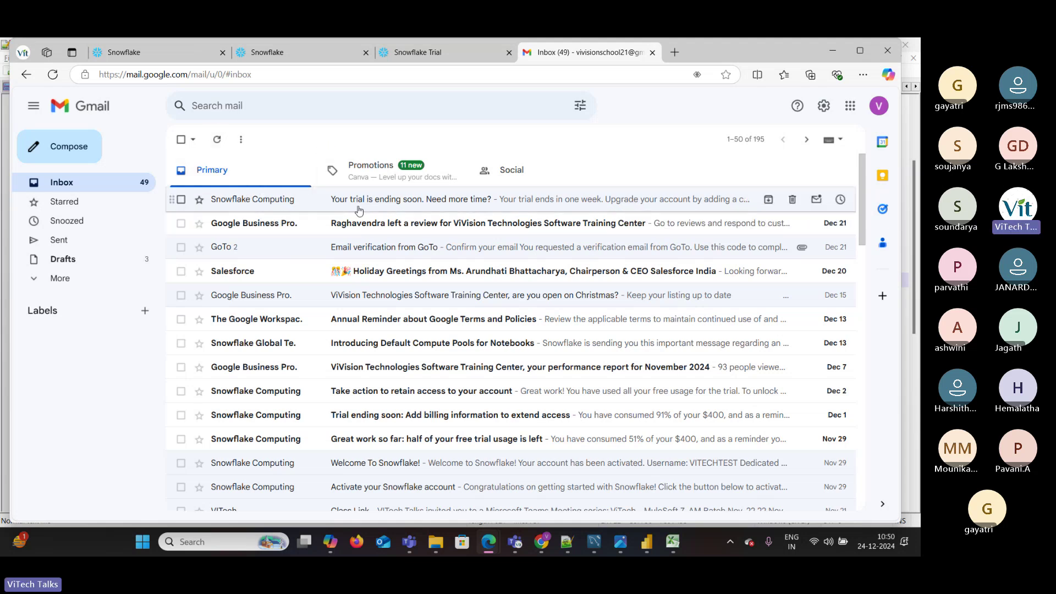
{"action": "scroll", "coordinate": [379, 385], "scroll_direction": "down", "scroll_amount": 2}
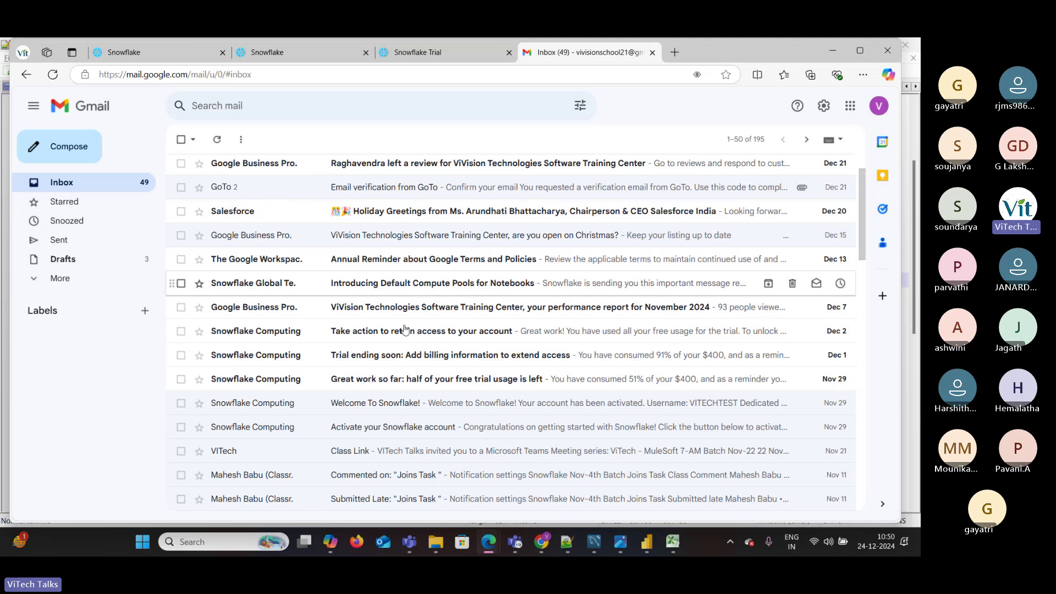
{"action": "left_click", "coordinate": [380, 434]}
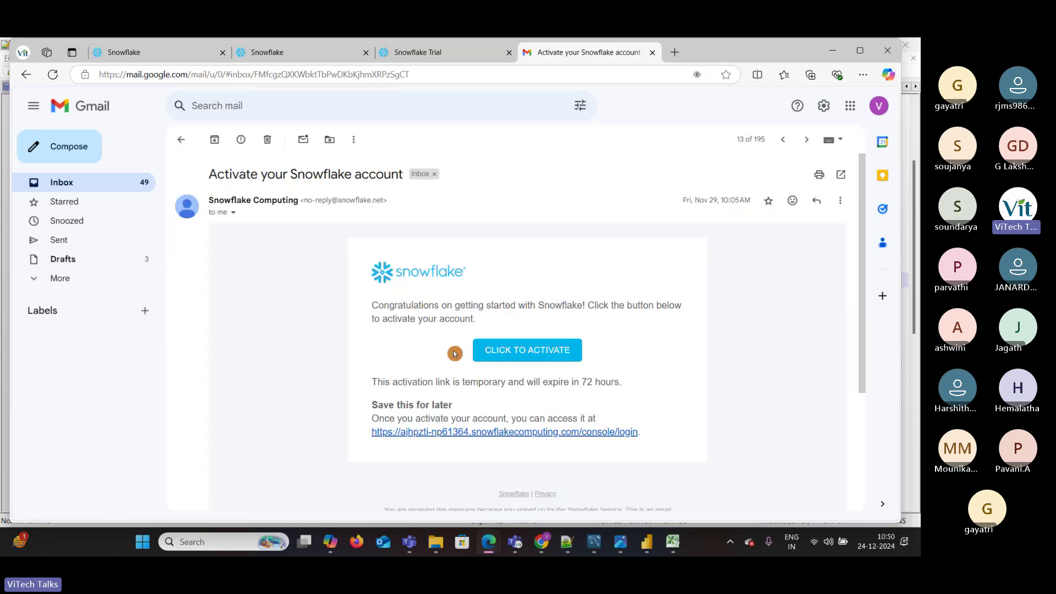
{"action": "left_click", "coordinate": [510, 359]}
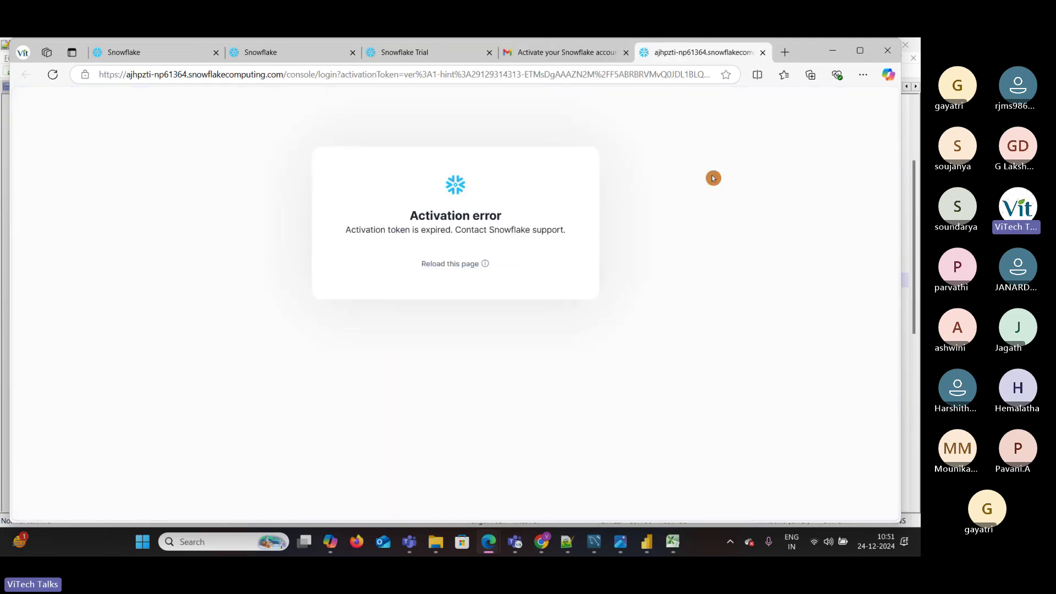
{"action": "left_click", "coordinate": [763, 53]}
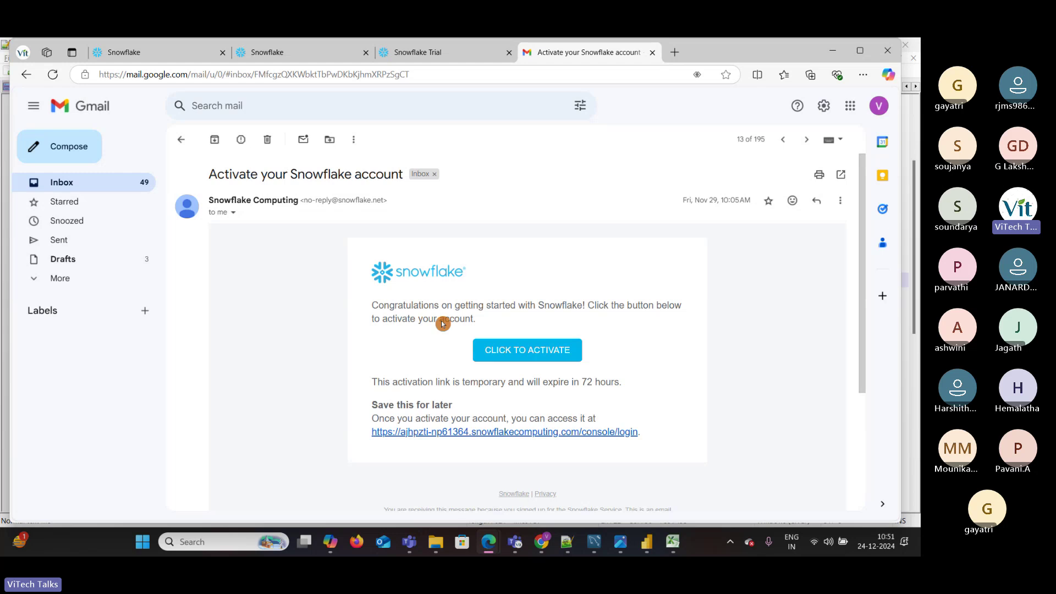
- Select the Snowflake username in the trial-ending e-mail, then return to the Notepad++ notes
{"action": "left_click", "coordinate": [181, 141]}
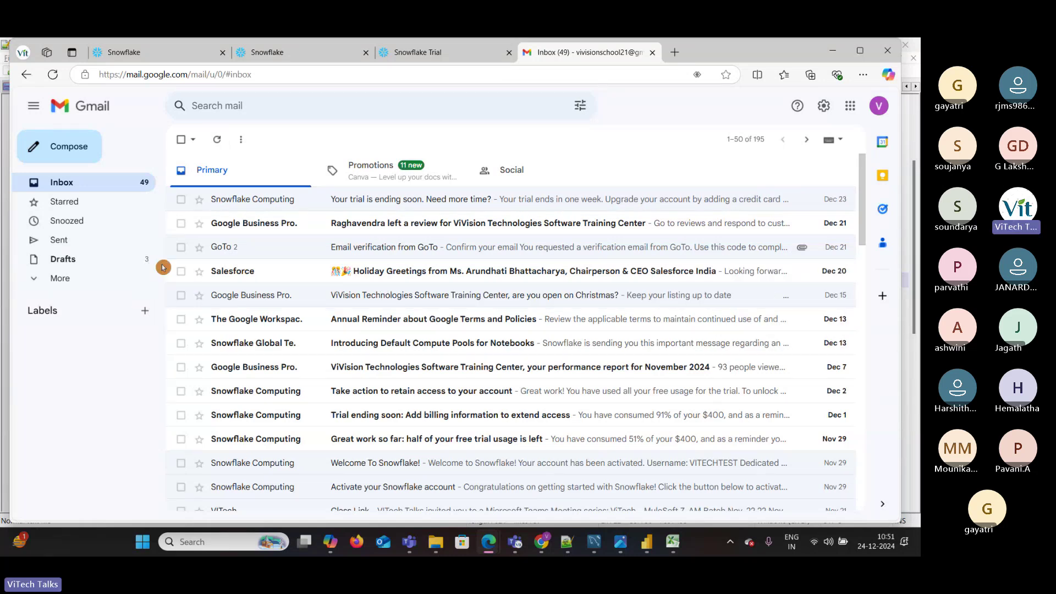
{"action": "scroll", "coordinate": [346, 360], "scroll_direction": "down", "scroll_amount": 5}
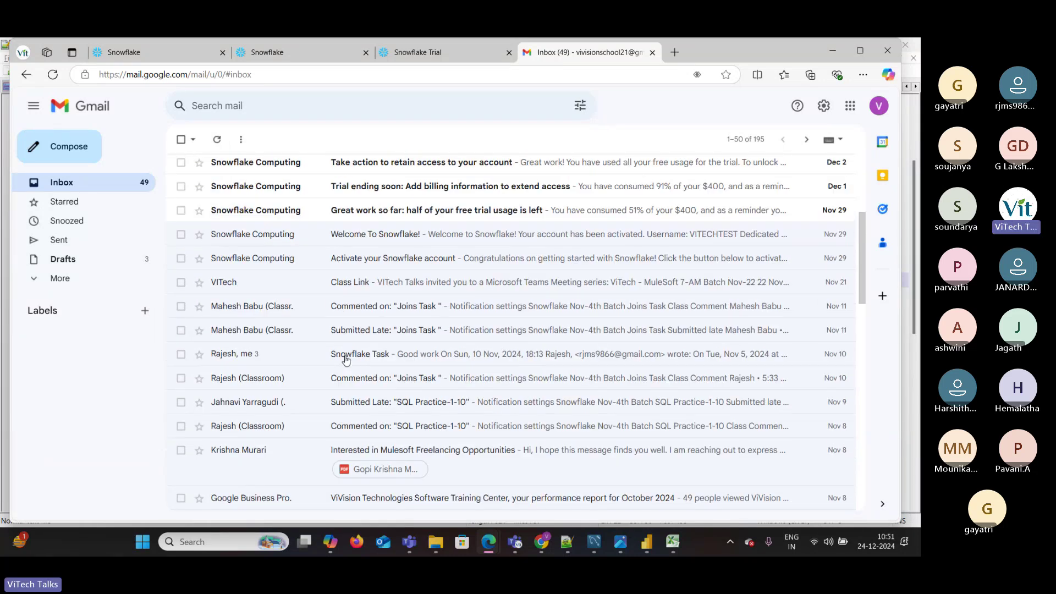
{"action": "scroll", "coordinate": [346, 361], "scroll_direction": "up", "scroll_amount": 5}
{"action": "left_click", "coordinate": [393, 194]}
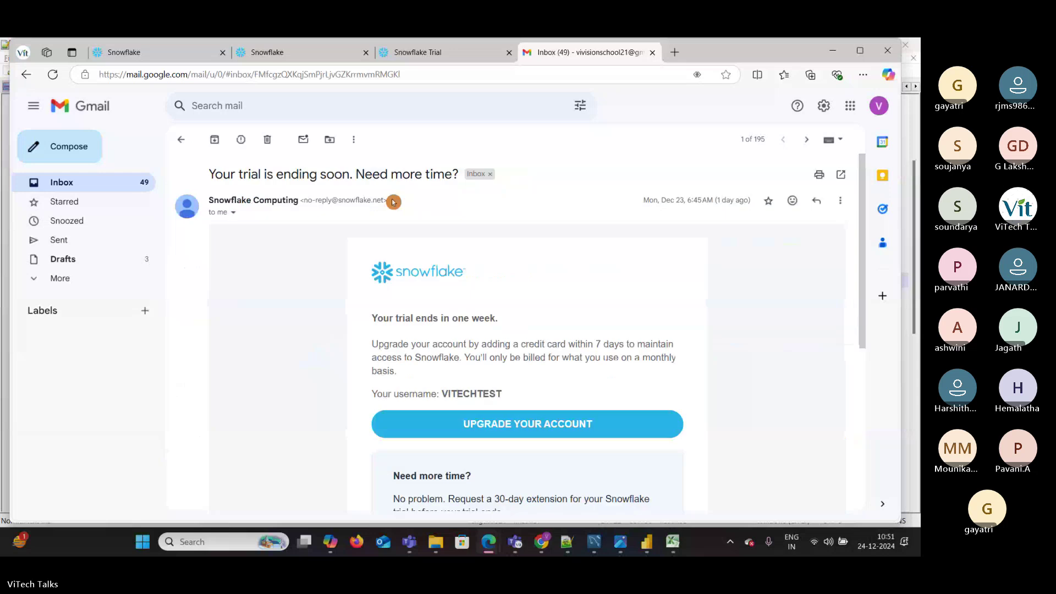
{"action": "double_click", "coordinate": [464, 394]}
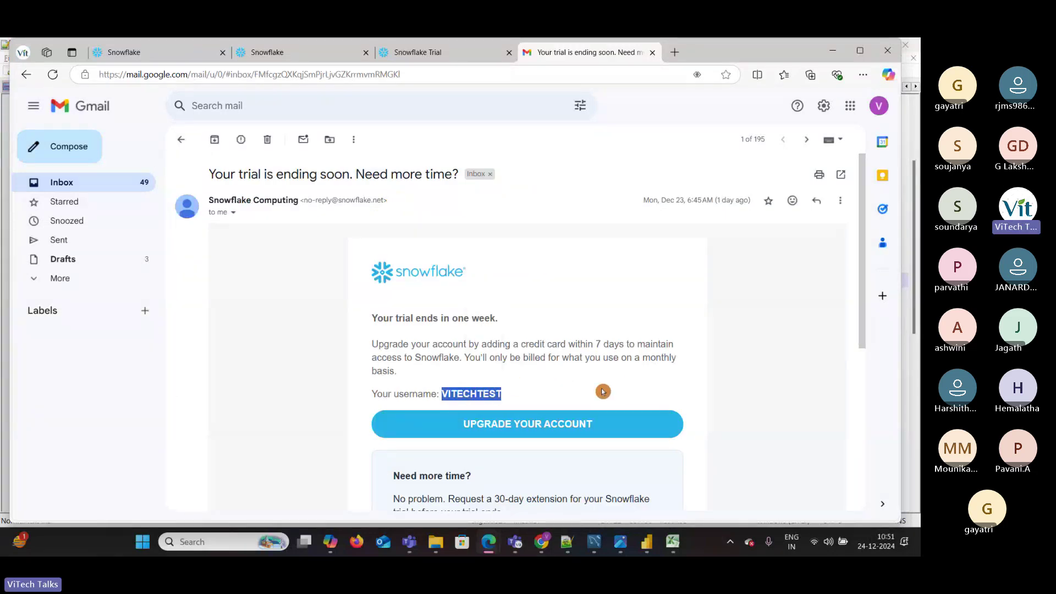
{"action": "scroll", "coordinate": [440, 325], "scroll_direction": "down", "scroll_amount": 4}
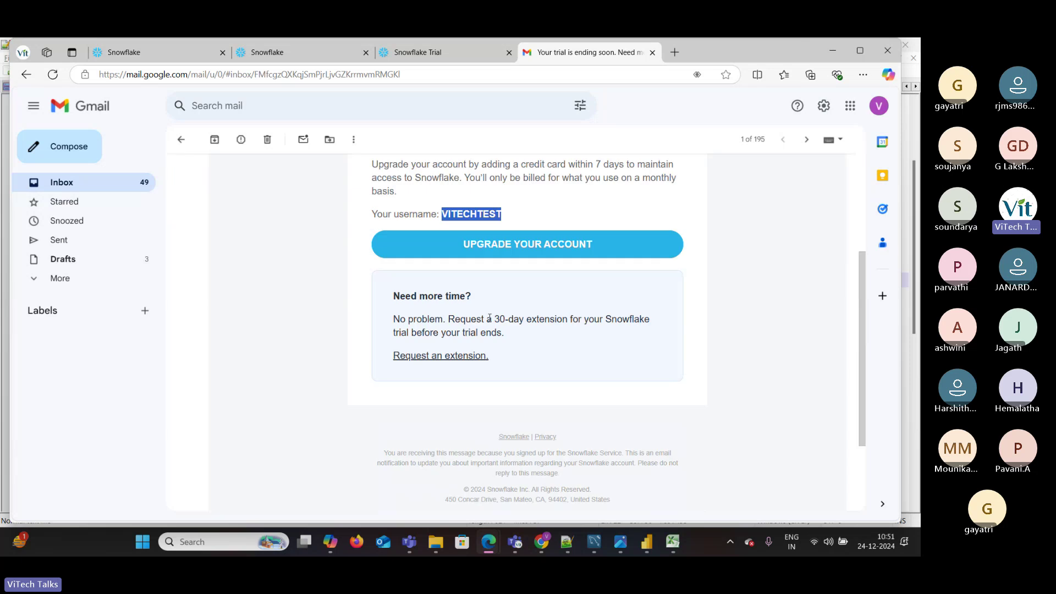
{"action": "scroll", "coordinate": [489, 317], "scroll_direction": "up", "scroll_amount": 4}
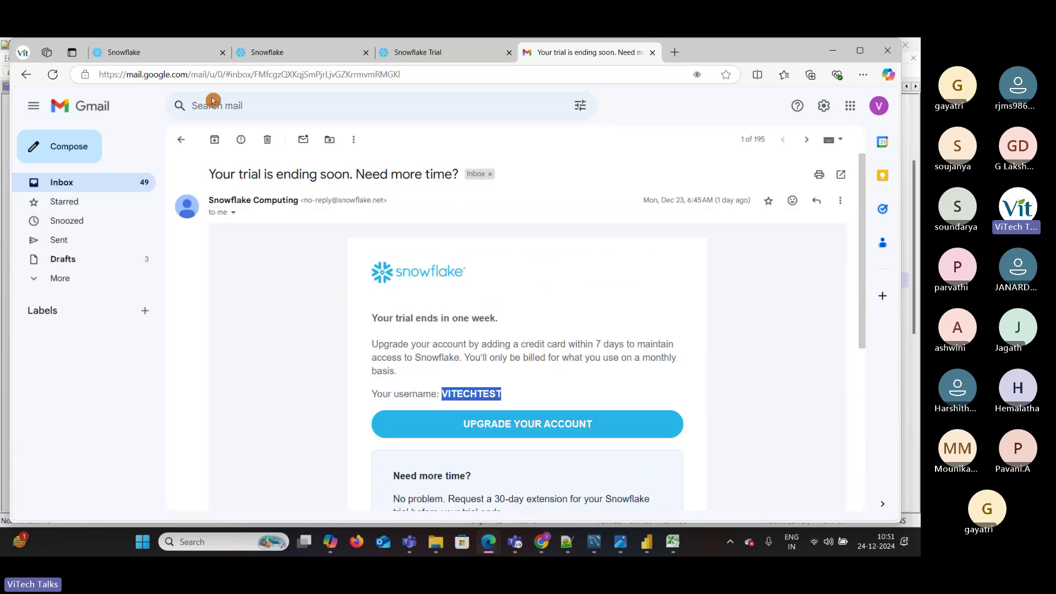
{"action": "left_click", "coordinate": [26, 75]}
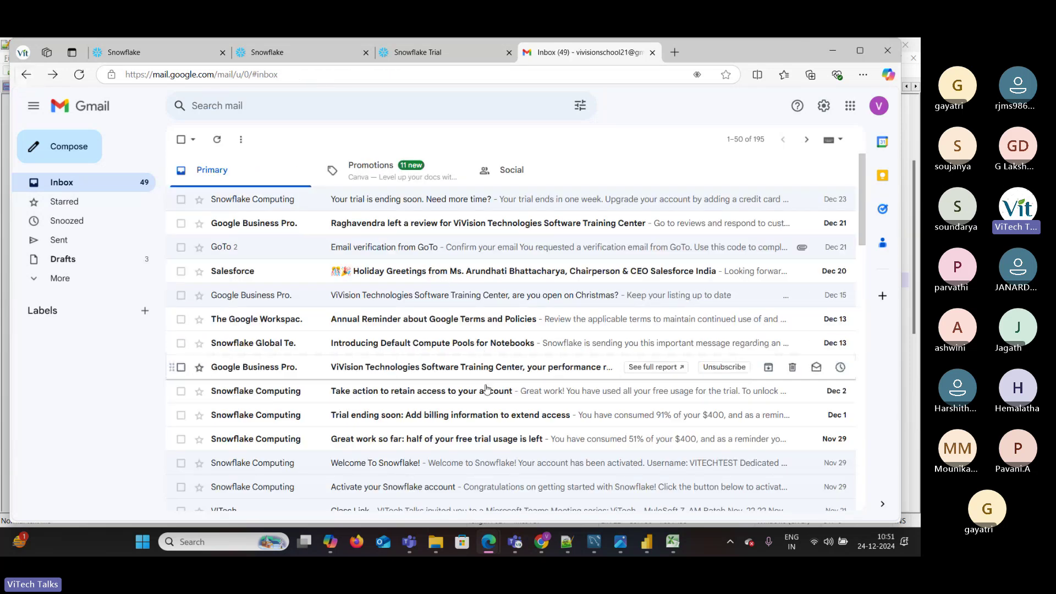
{"action": "left_click", "coordinate": [566, 545]}
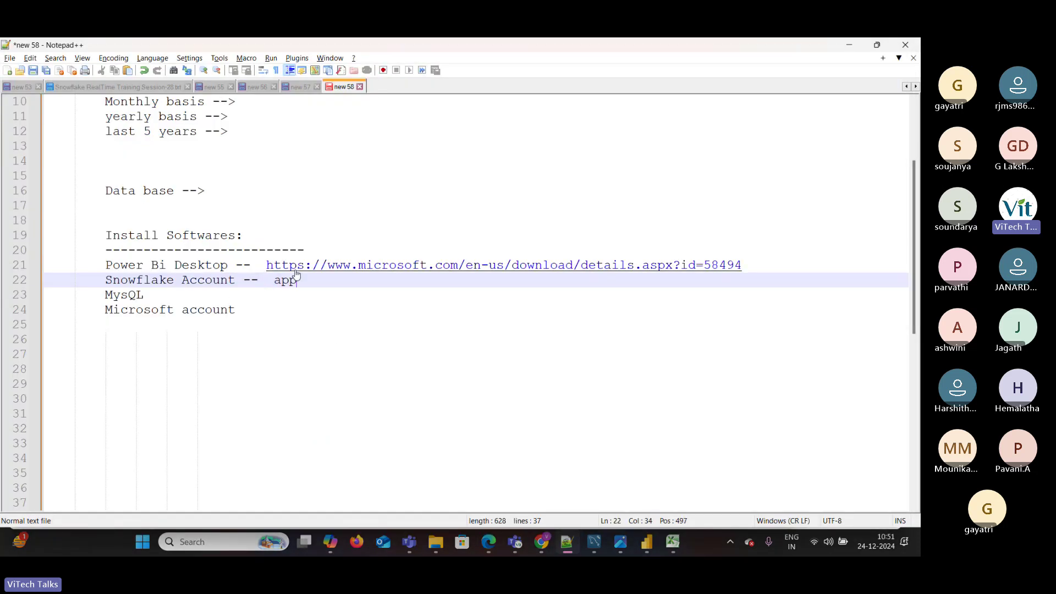
- Complete the Snowflake line as app.snowflake.com, add '---' after MysQL, and return to the download page
{"action": "type", "text": "now"}
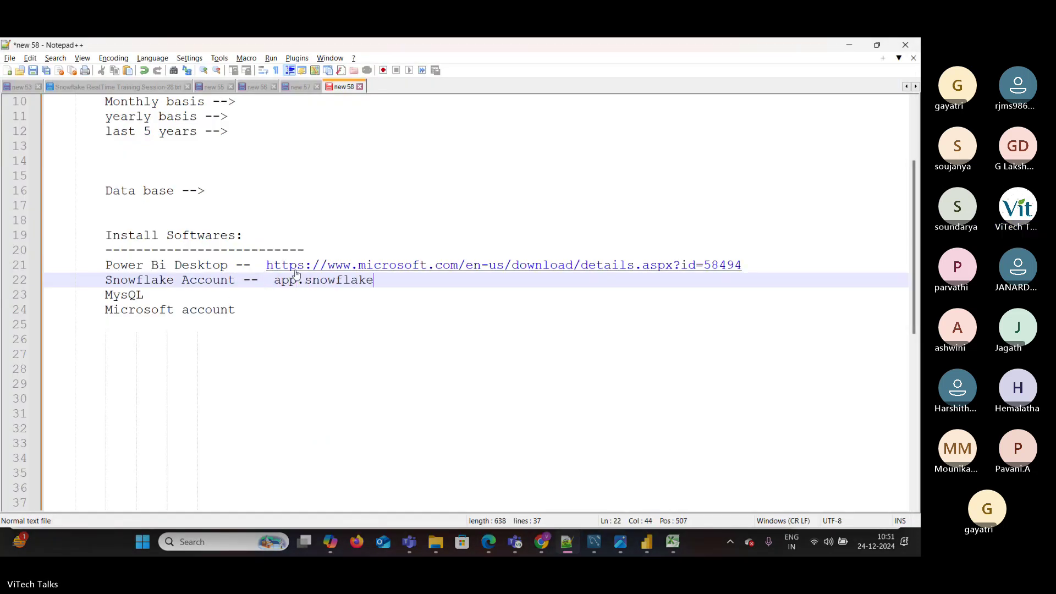
{"action": "type", "text": "flake.com"}
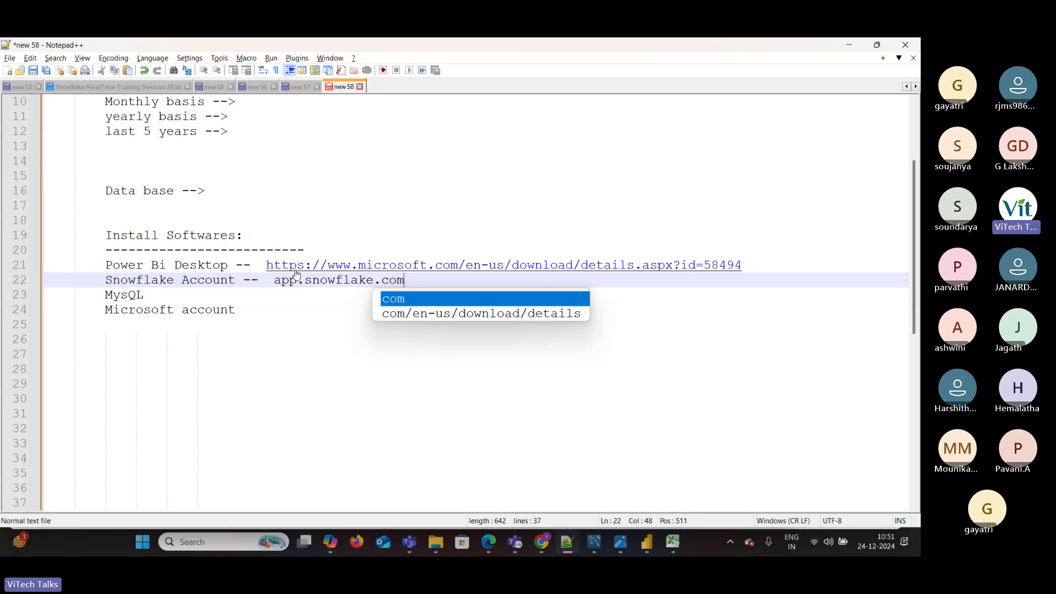
{"action": "left_click", "coordinate": [229, 301]}
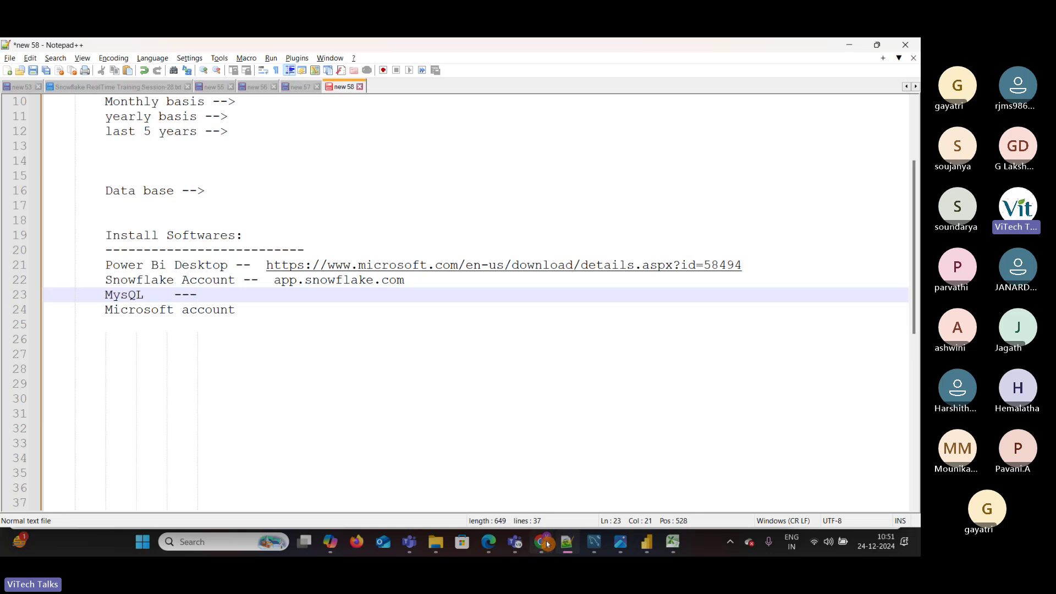
{"action": "mouse_move", "coordinate": [542, 544]}
{"action": "left_click", "coordinate": [555, 482]}
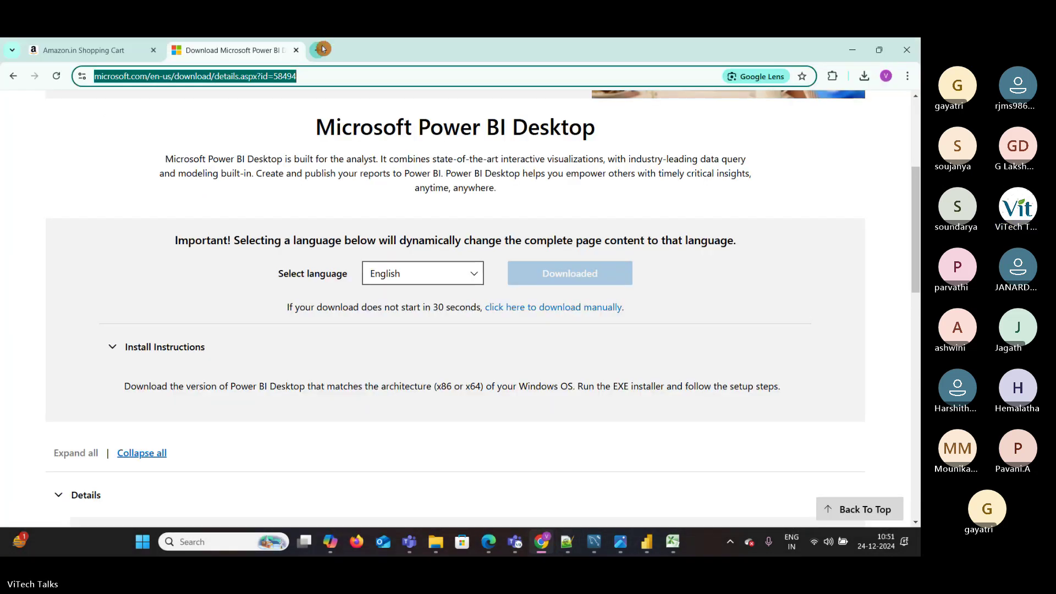
- In a new tab, search YouTube for 'vitech talks mysql download'
{"action": "left_click", "coordinate": [321, 49]}
{"action": "type", "text": "you"}
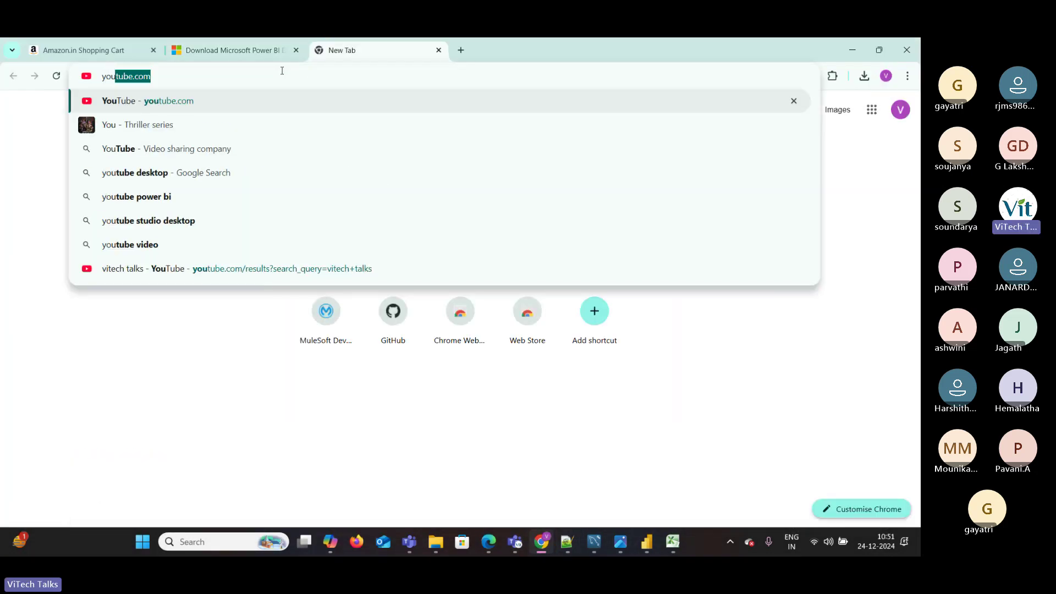
{"action": "key", "text": "Return"}
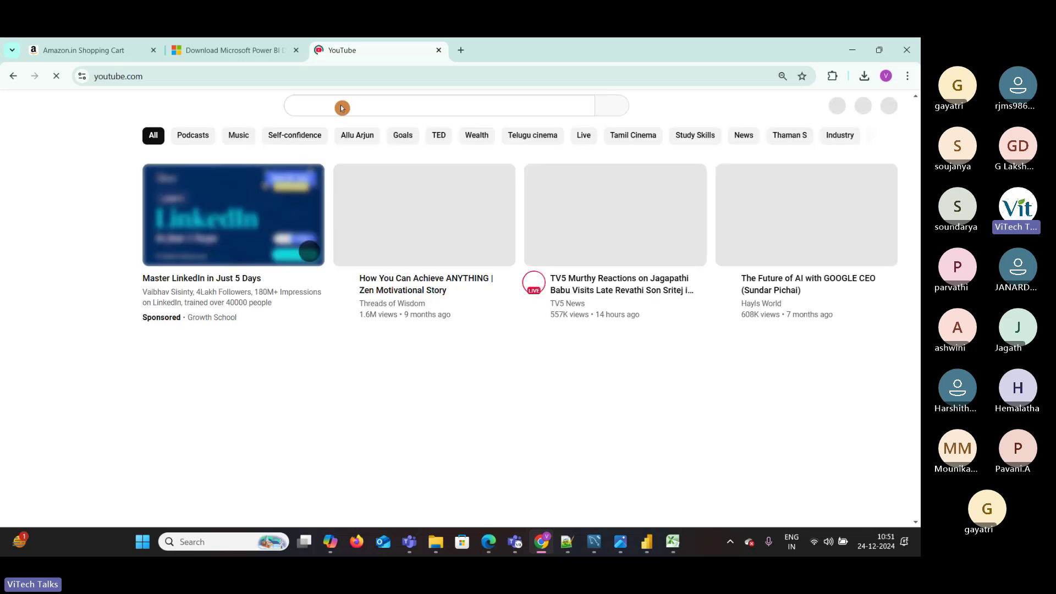
{"action": "left_click", "coordinate": [336, 105]}
{"action": "type", "text": "vitecj"}
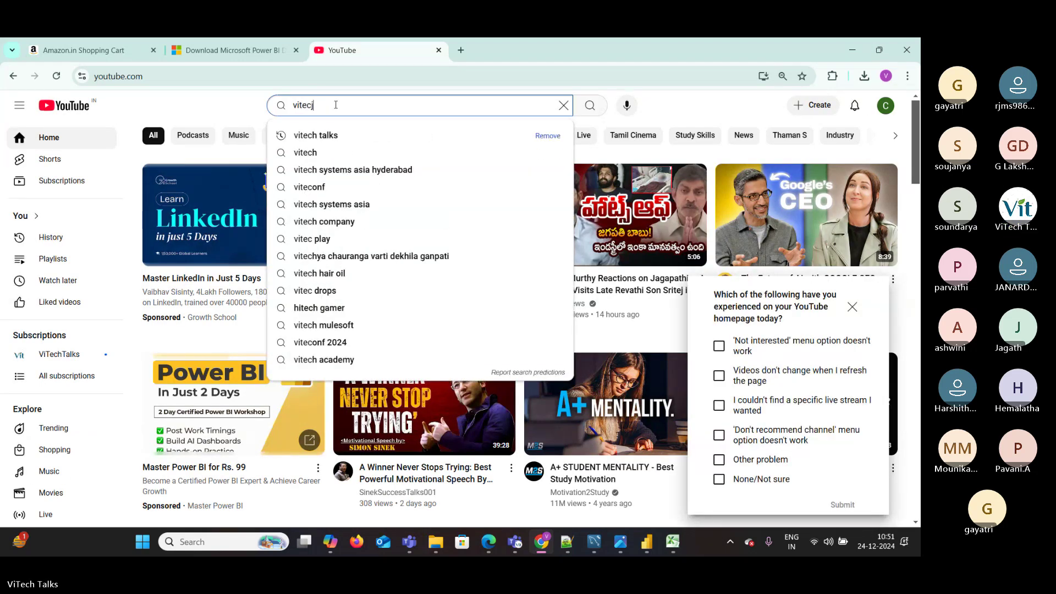
{"action": "key", "text": "BackSpace"}
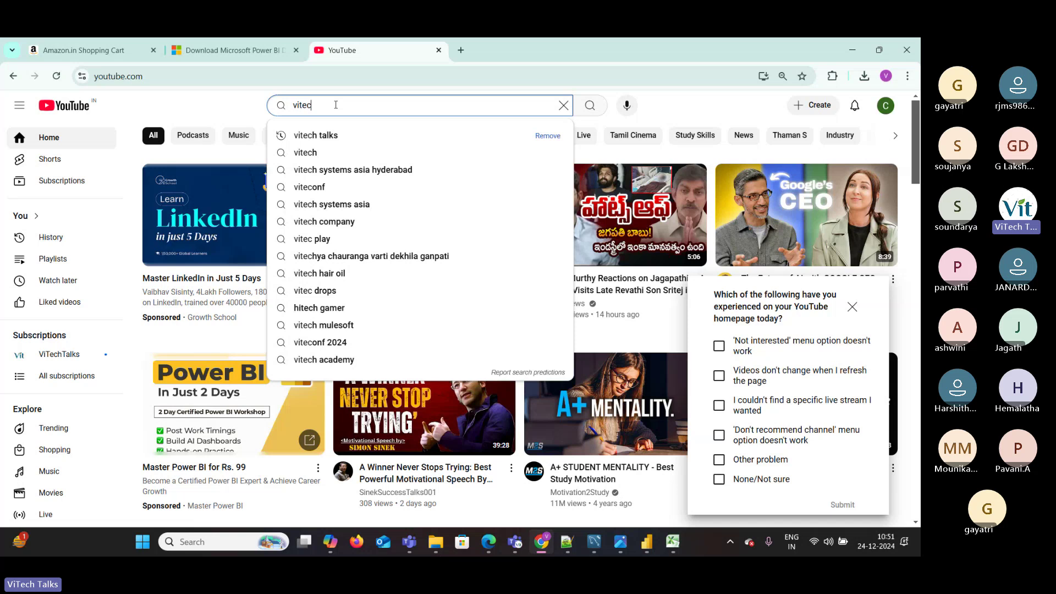
{"action": "type", "text": "h ta"}
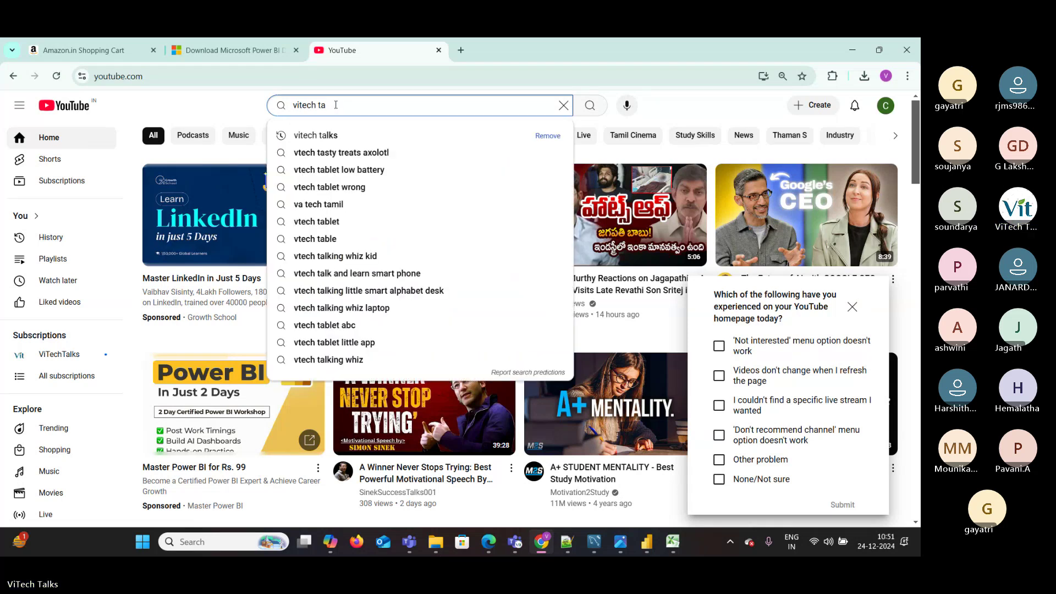
{"action": "type", "text": "lks mysql"}
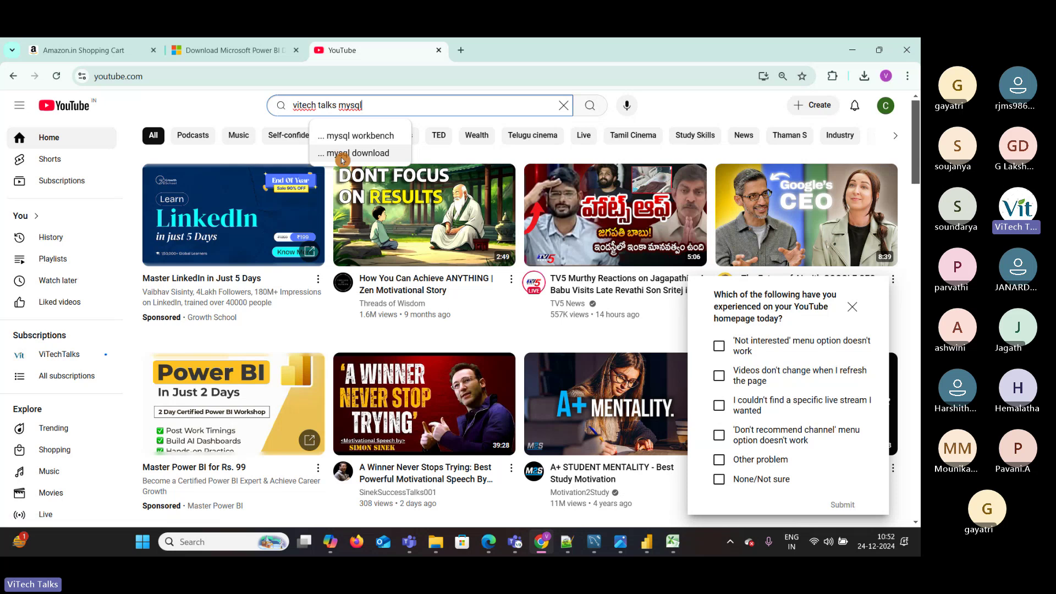
{"action": "left_click", "coordinate": [342, 152]}
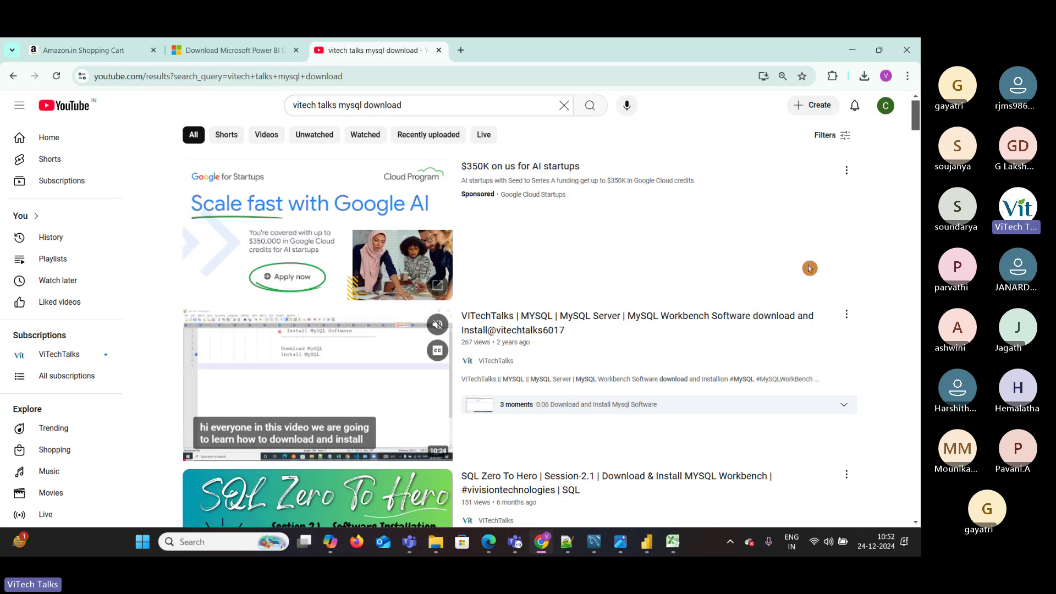
- Copy the share link of the ViTechTalks MySQL Workbench install video
{"action": "left_click", "coordinate": [847, 315]}
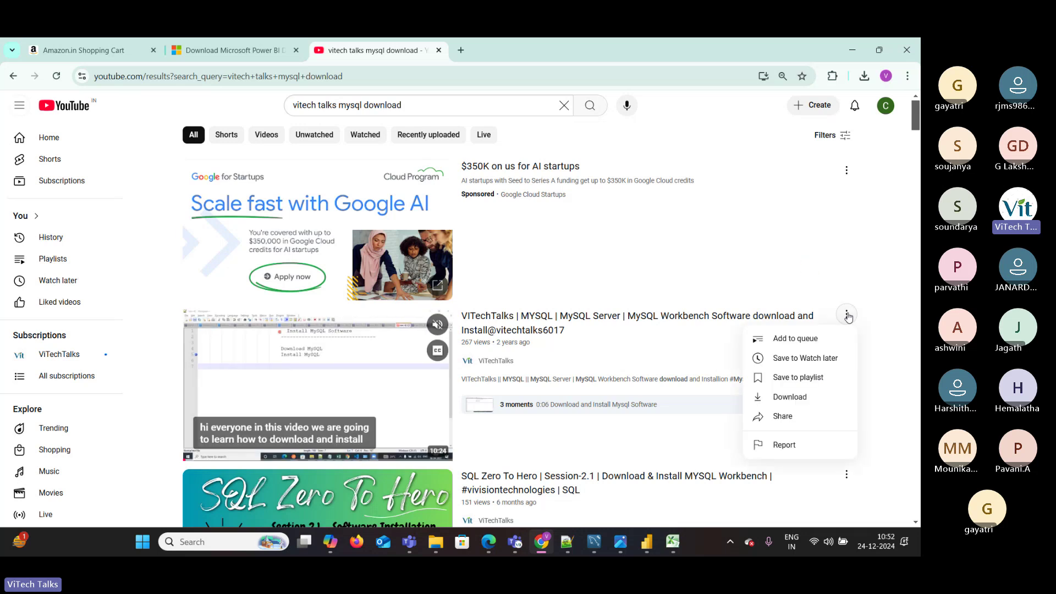
{"action": "left_click", "coordinate": [784, 416]}
{"action": "left_click", "coordinate": [575, 338]}
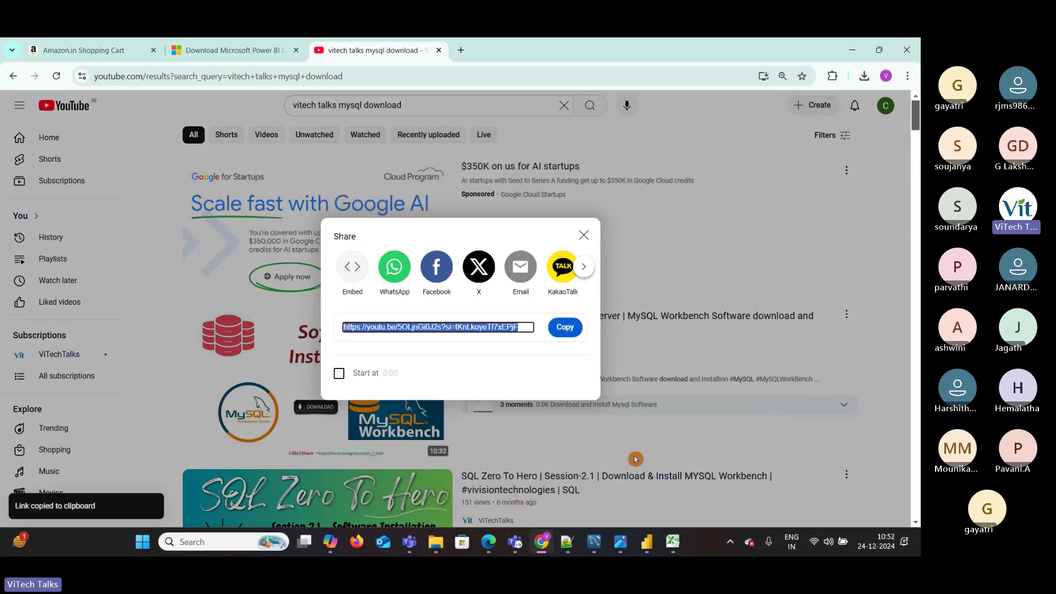
- Paste the MySQL video link on the MysQL line and append '--' to the Microsoft account line
{"action": "left_click", "coordinate": [572, 549]}
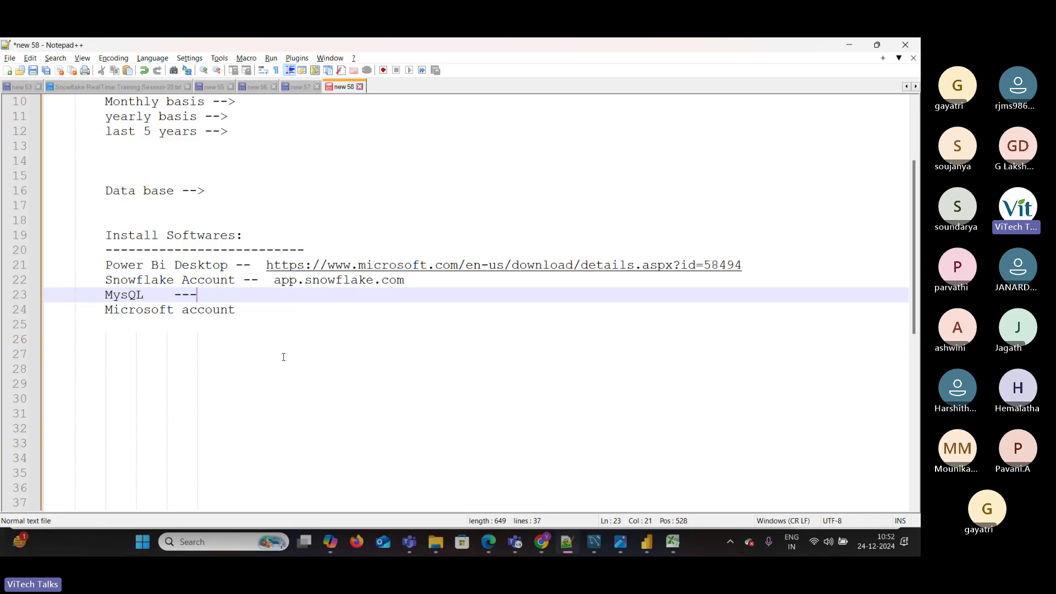
{"action": "key", "text": "ctrl+v"}
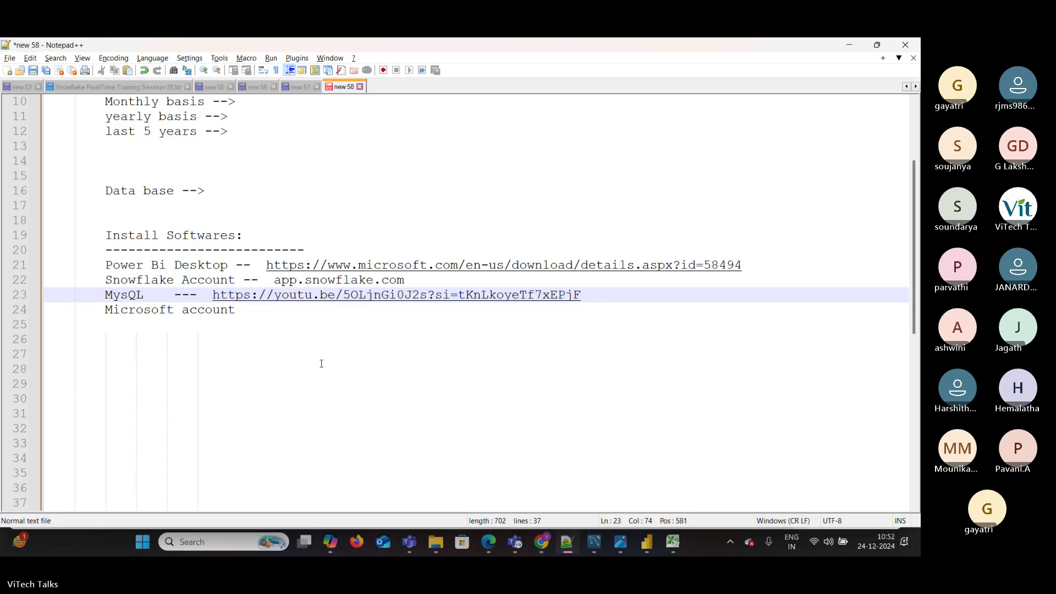
{"action": "left_click", "coordinate": [268, 317]}
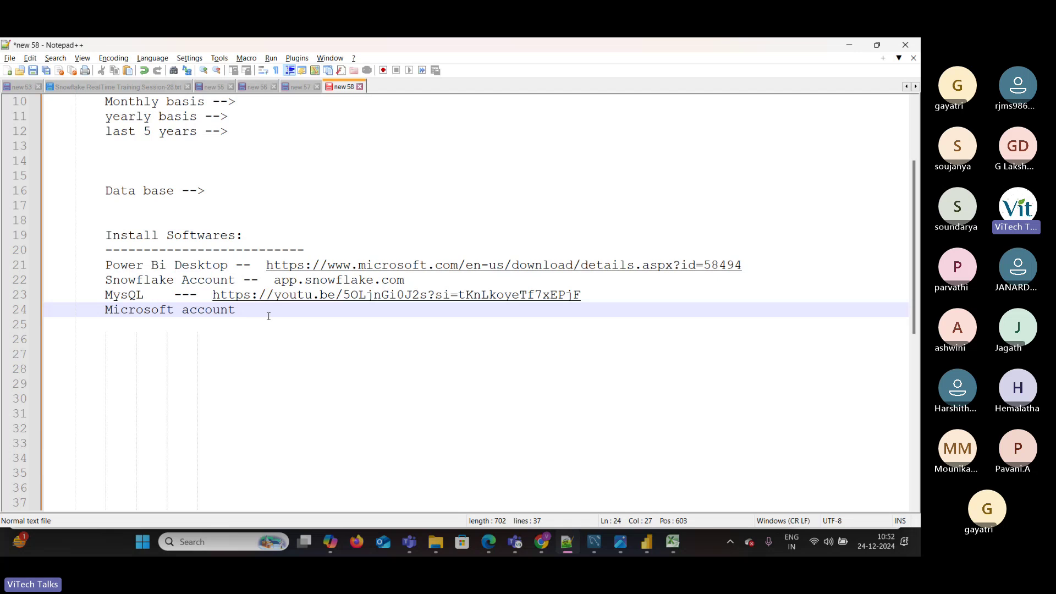
{"action": "type", "text": "--"}
- Open and dismiss Power BI's email sign-in prompt, then return to the YouTube share dialog
{"action": "mouse_move", "coordinate": [646, 550]}
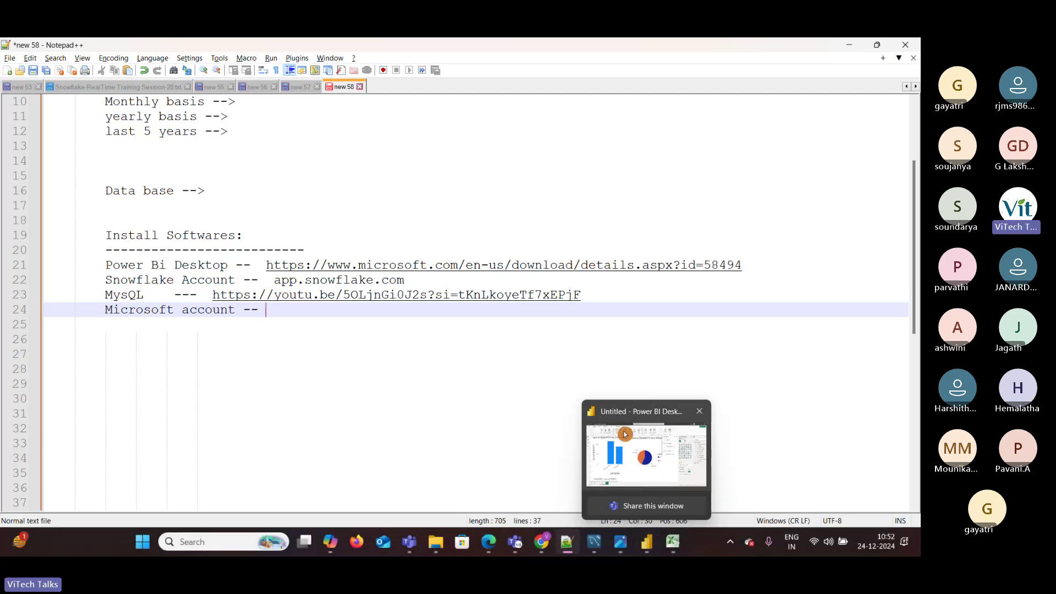
{"action": "left_click", "coordinate": [625, 454]}
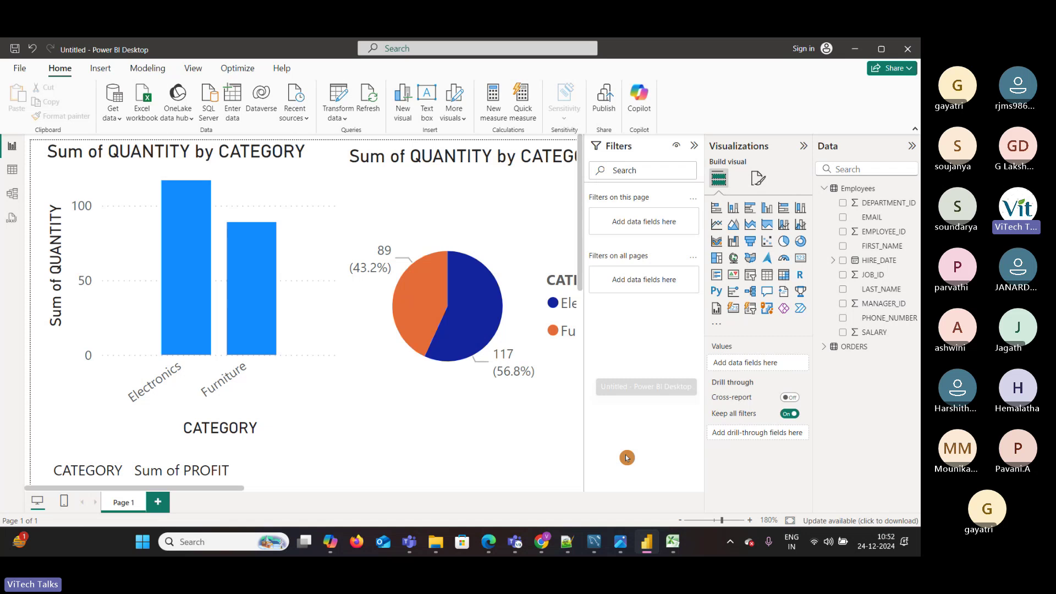
{"action": "left_click", "coordinate": [827, 49]}
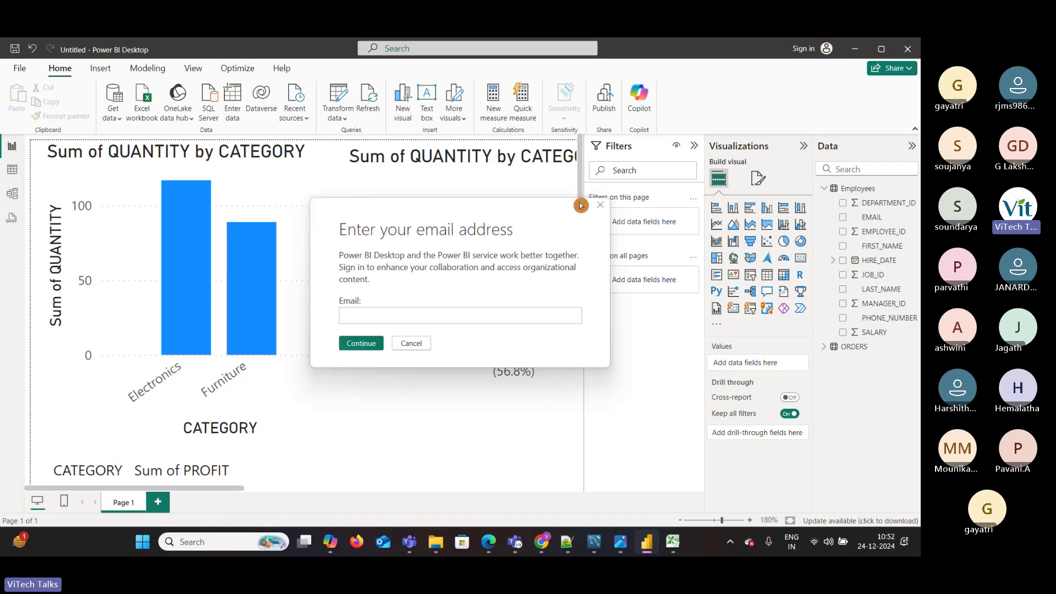
{"action": "left_click", "coordinate": [599, 205]}
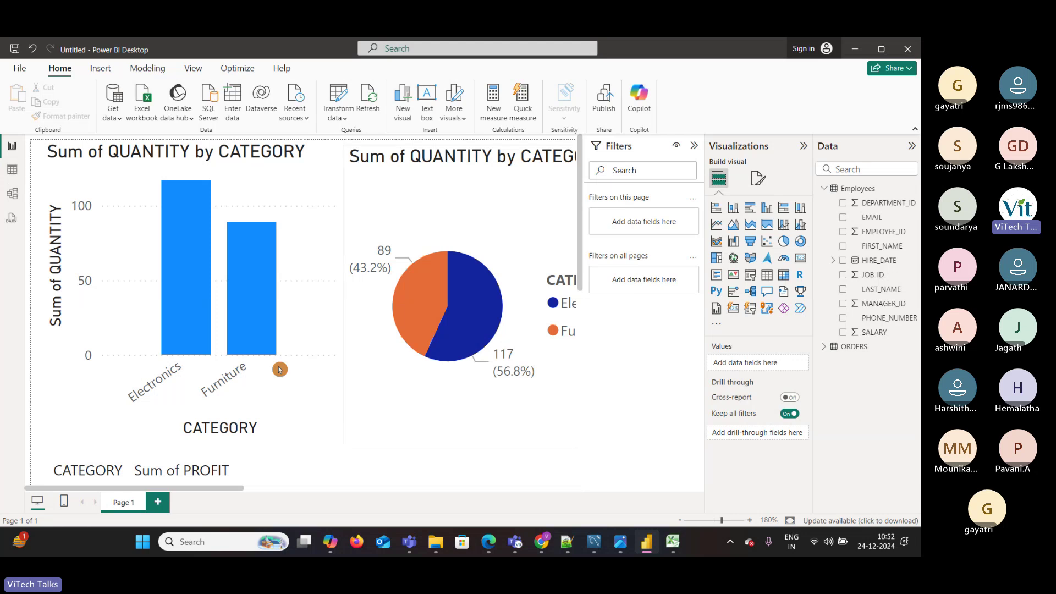
{"action": "mouse_move", "coordinate": [541, 542]}
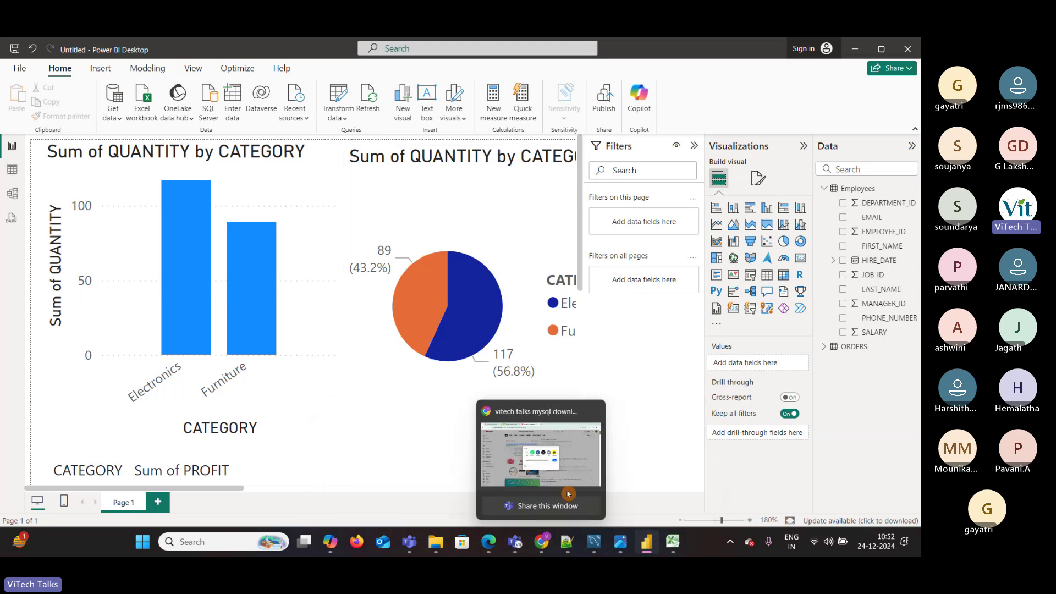
{"action": "left_click", "coordinate": [568, 493]}
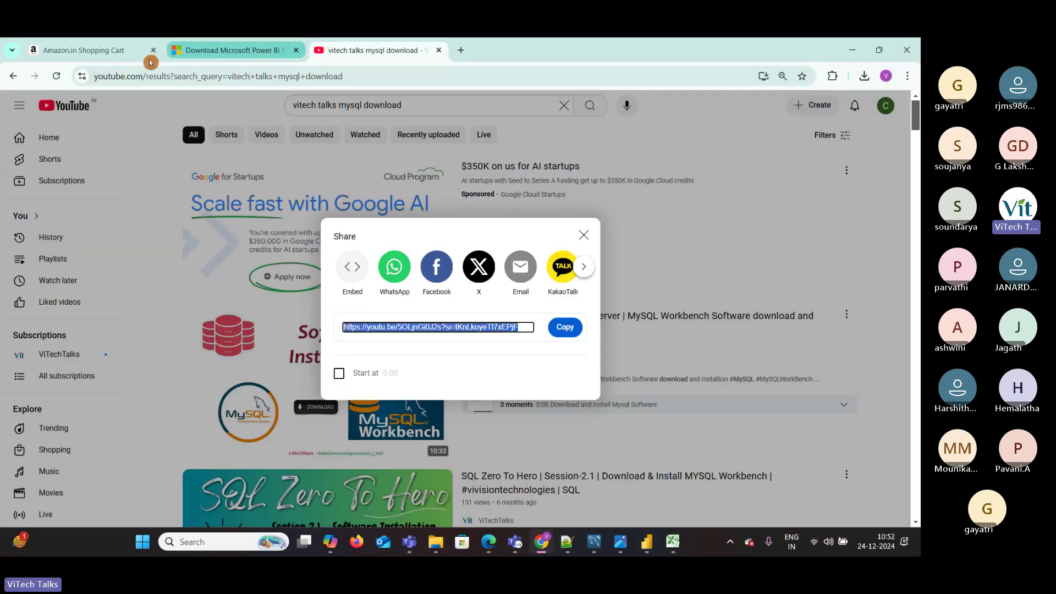
- Switch to the Amazon cart tab and load Google in it
{"action": "left_click", "coordinate": [114, 51]}
{"action": "left_click", "coordinate": [282, 68]}
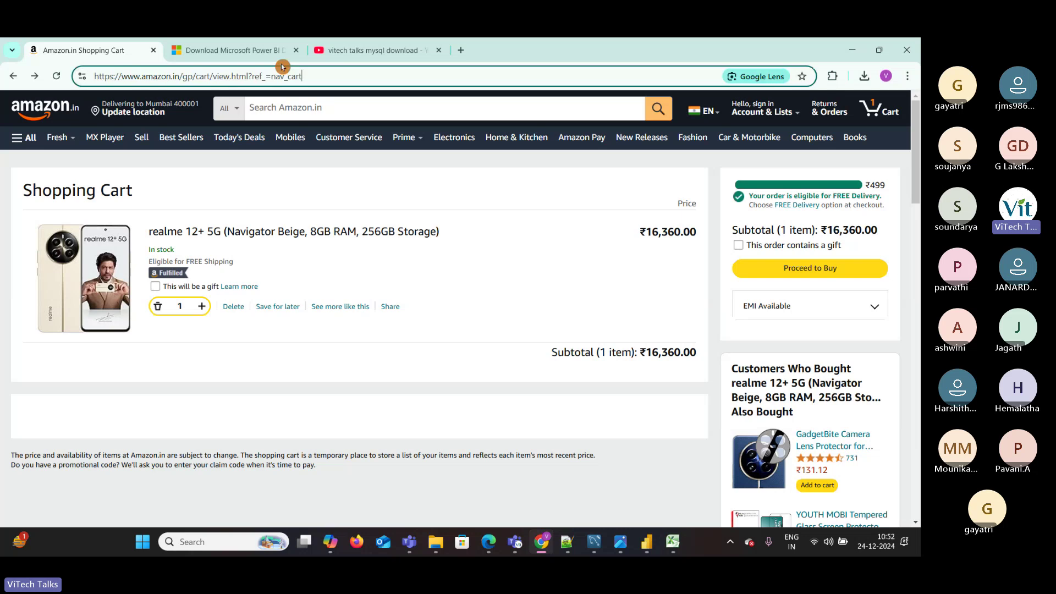
{"action": "key", "text": "ctrl+a"}
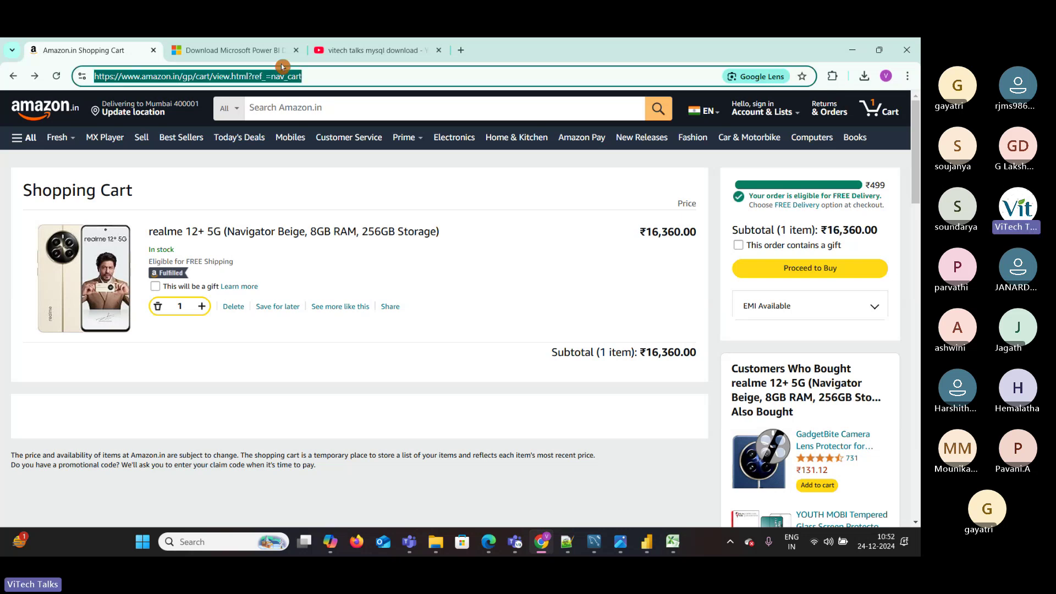
{"action": "type", "text": "goo"}
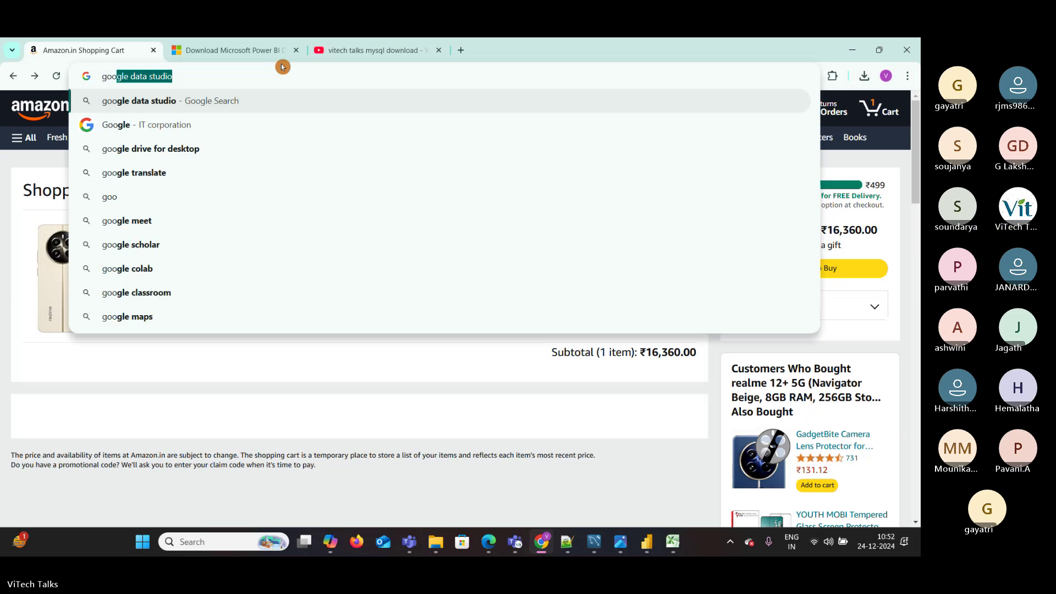
{"action": "type", "text": "gle"}
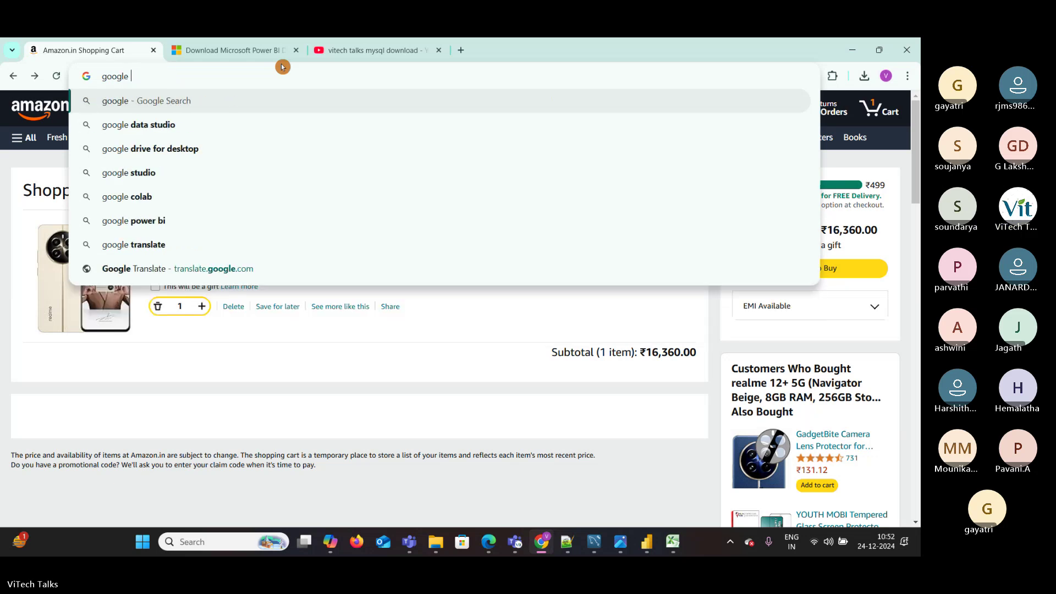
{"action": "key", "text": "Return"}
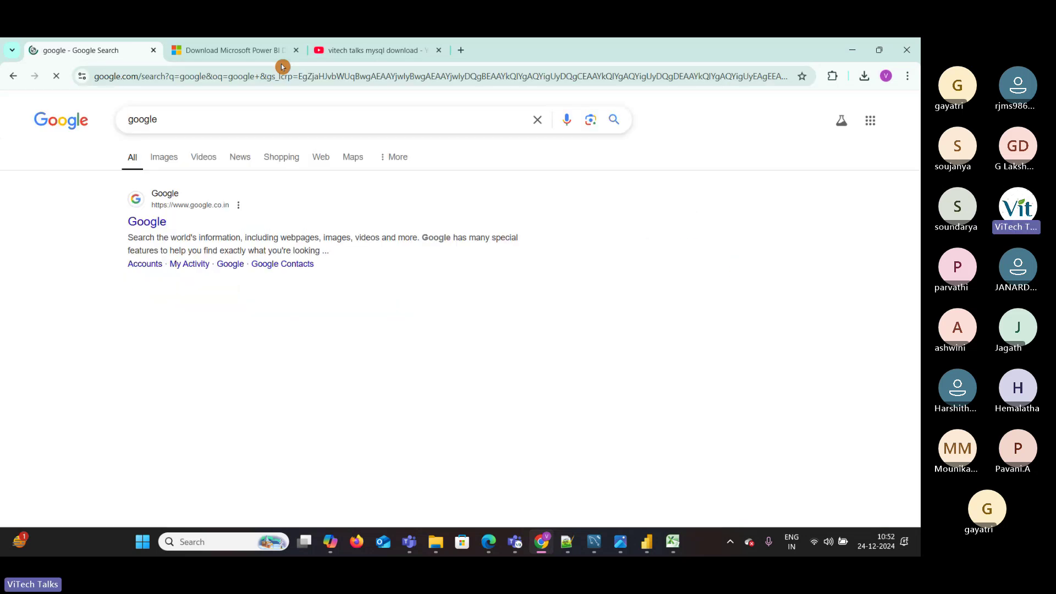
- Search Google for 'create microsafot account'
{"action": "left_click", "coordinate": [192, 117]}
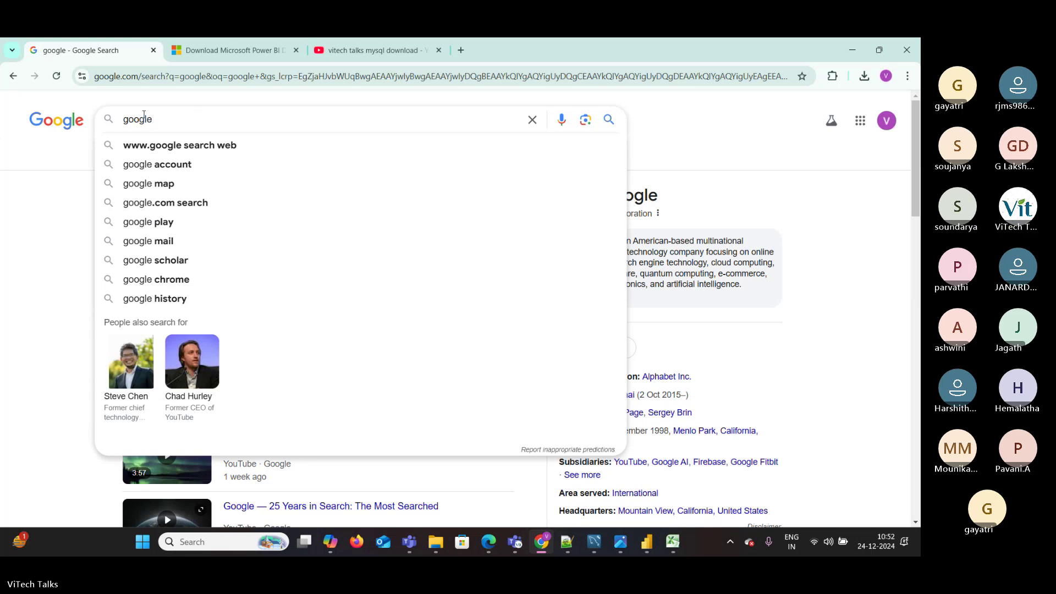
{"action": "double_click", "coordinate": [126, 111]}
{"action": "type", "text": "create"}
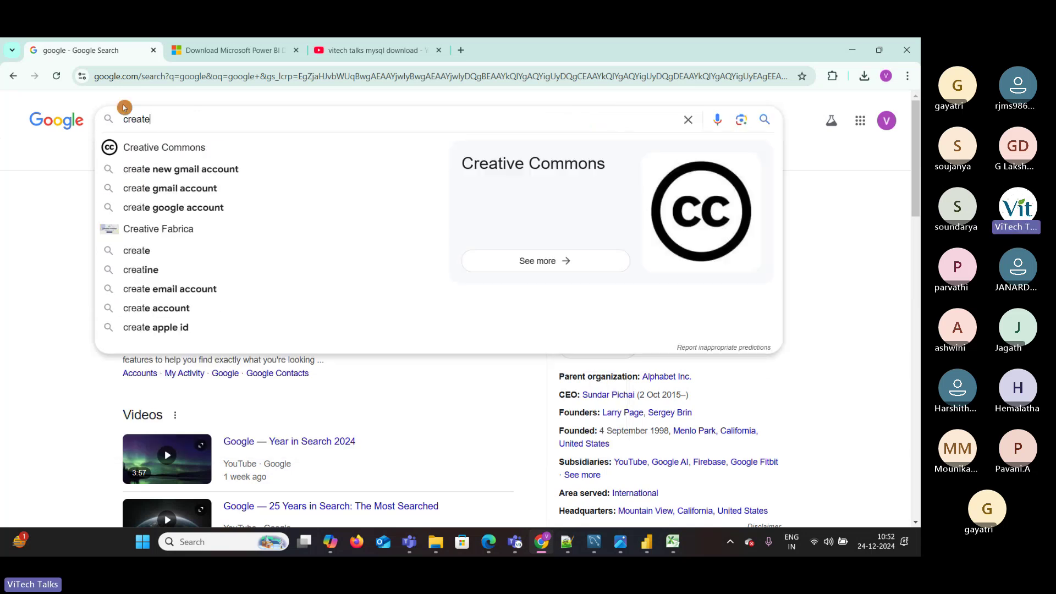
{"action": "type", "text": " microsafot"}
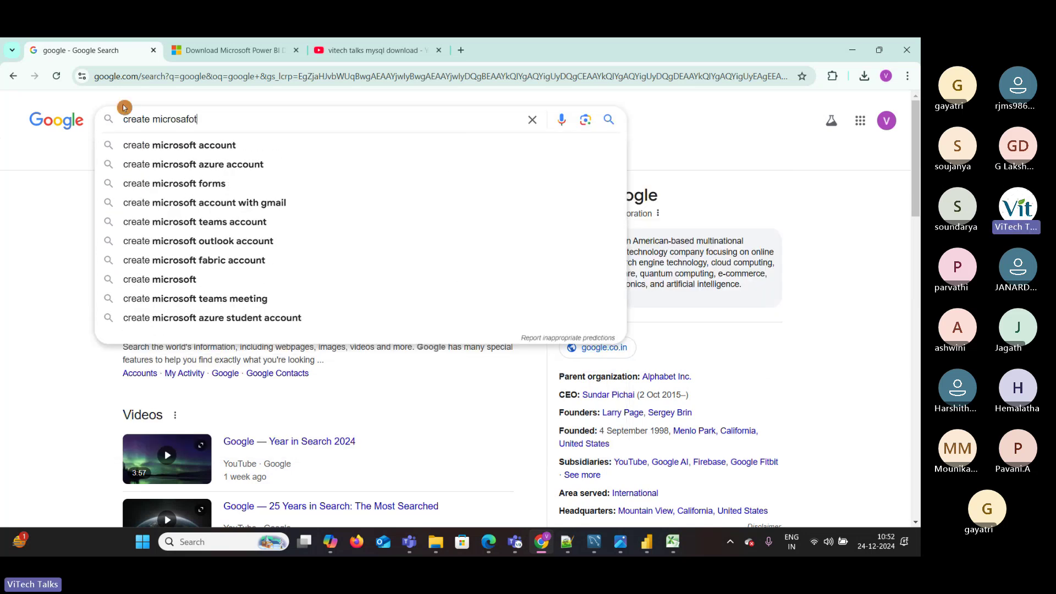
{"action": "type", "text": " acc"}
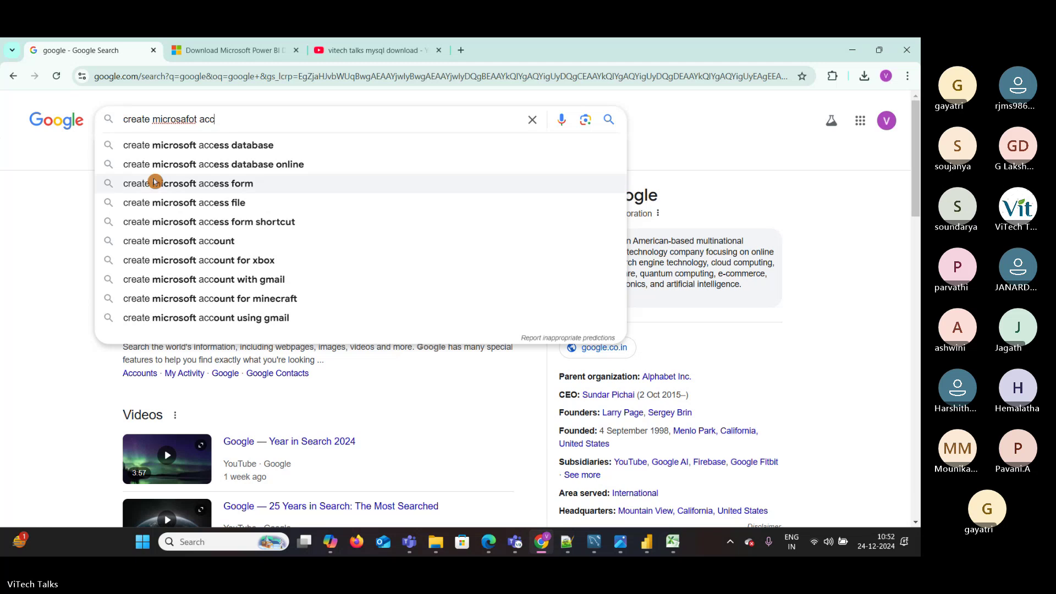
{"action": "type", "text": "ount"}
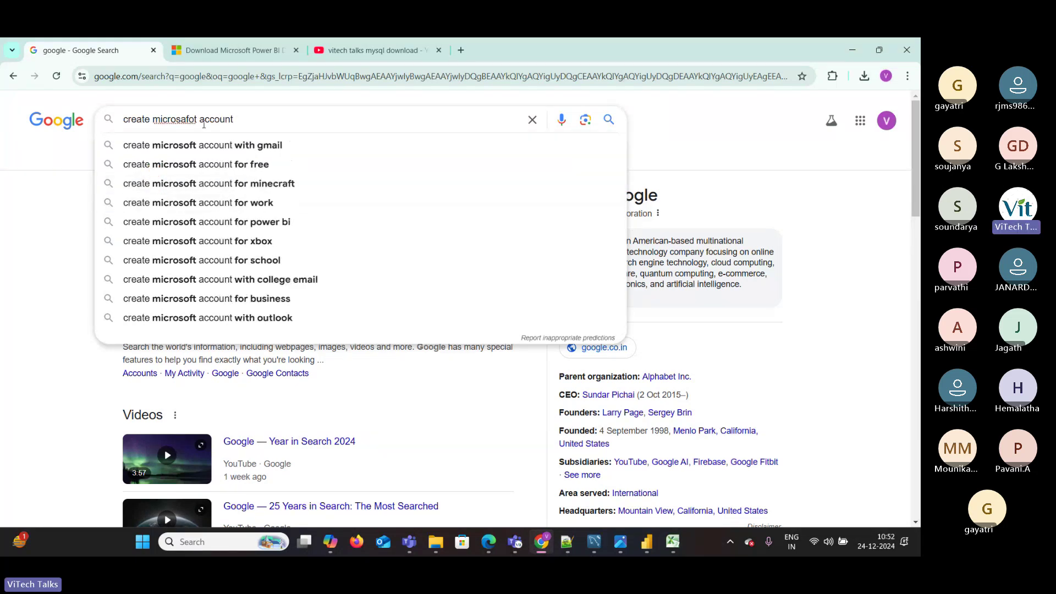
{"action": "key", "text": "Return"}
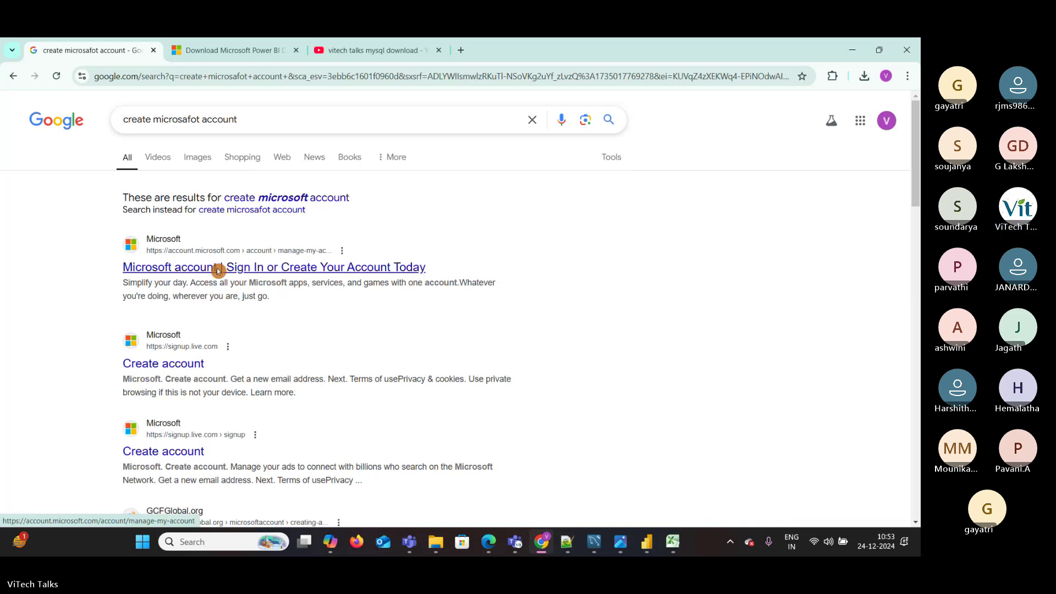
- Open the Microsoft account page and start creating an account with a new email address
{"action": "left_click", "coordinate": [219, 270]}
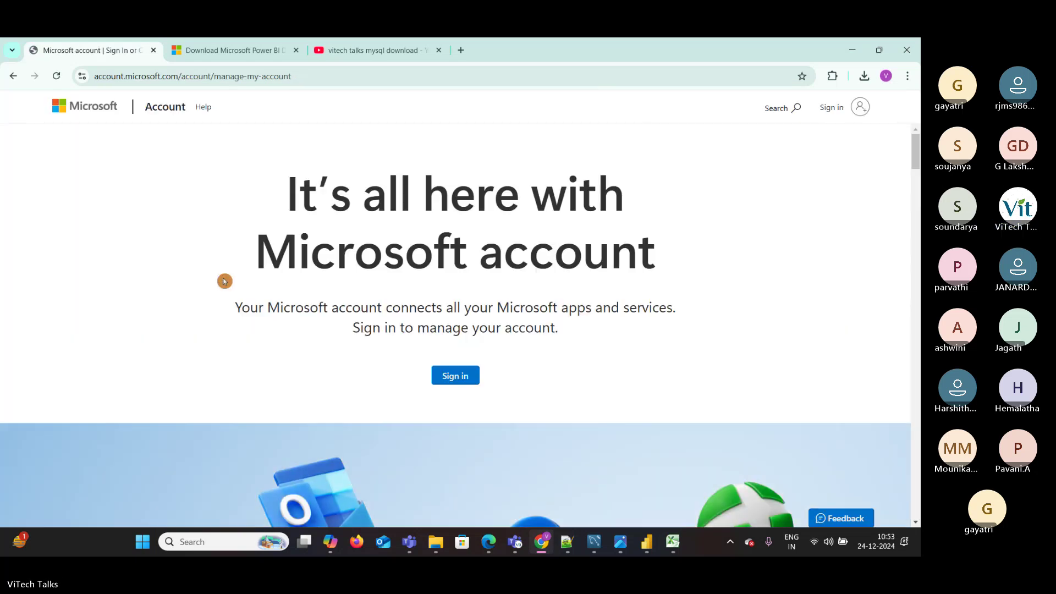
{"action": "left_click", "coordinate": [456, 381]}
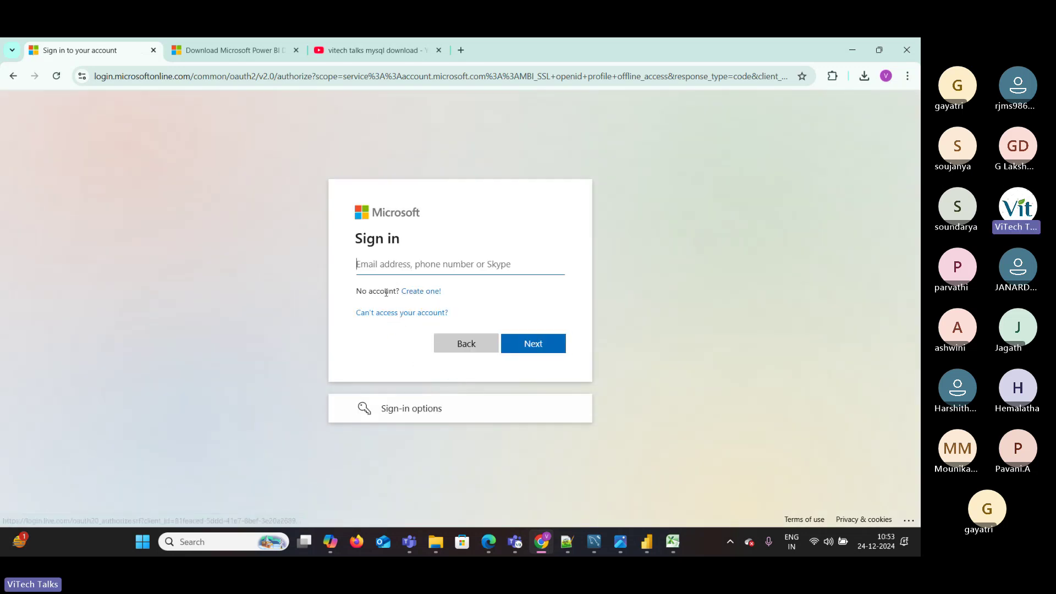
{"action": "left_click", "coordinate": [420, 294]}
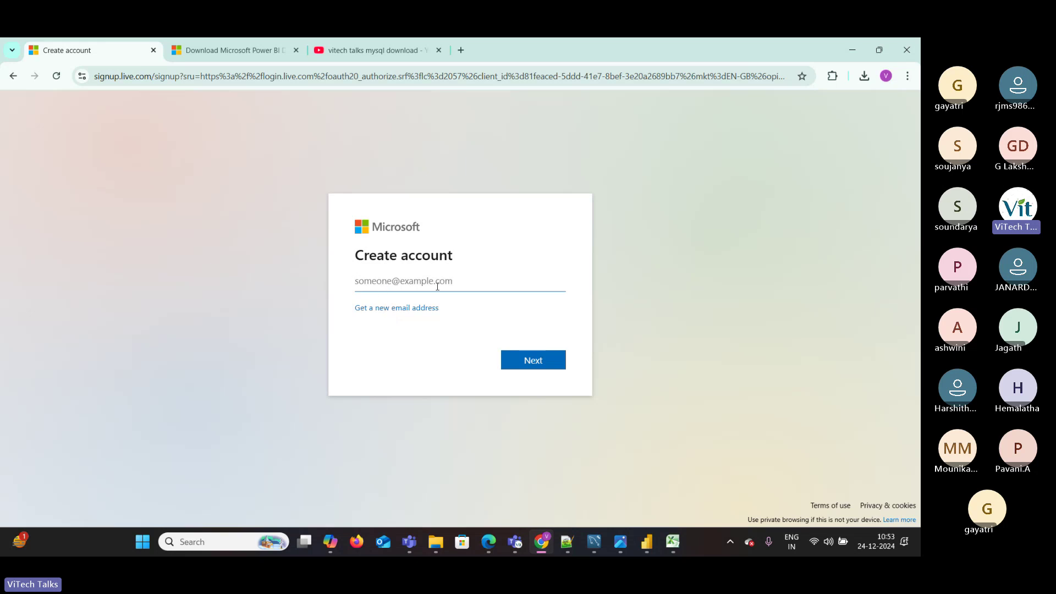
{"action": "left_click", "coordinate": [387, 310]}
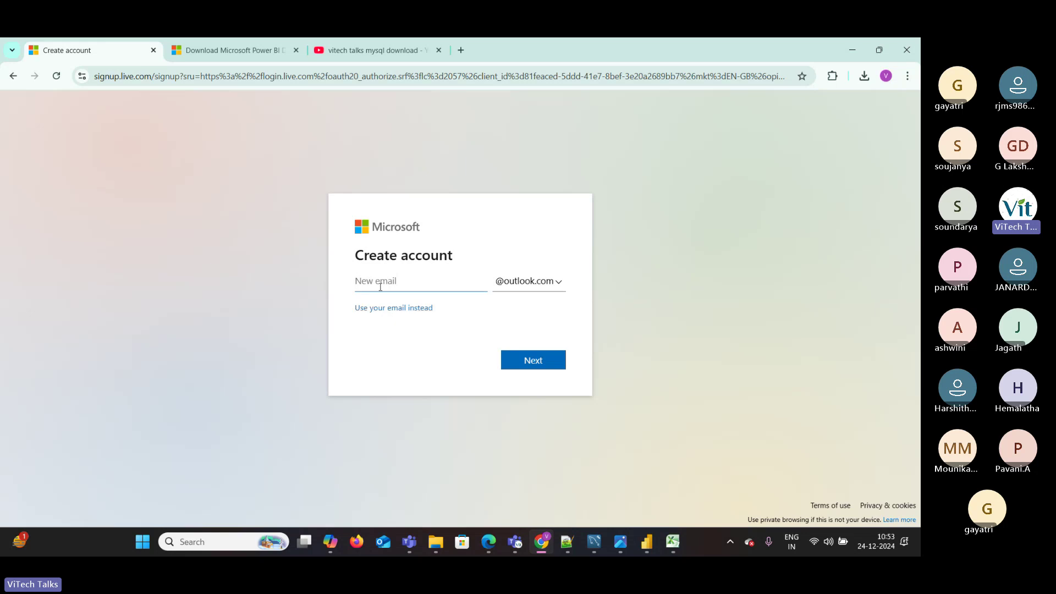
{"action": "left_click", "coordinate": [523, 284]}
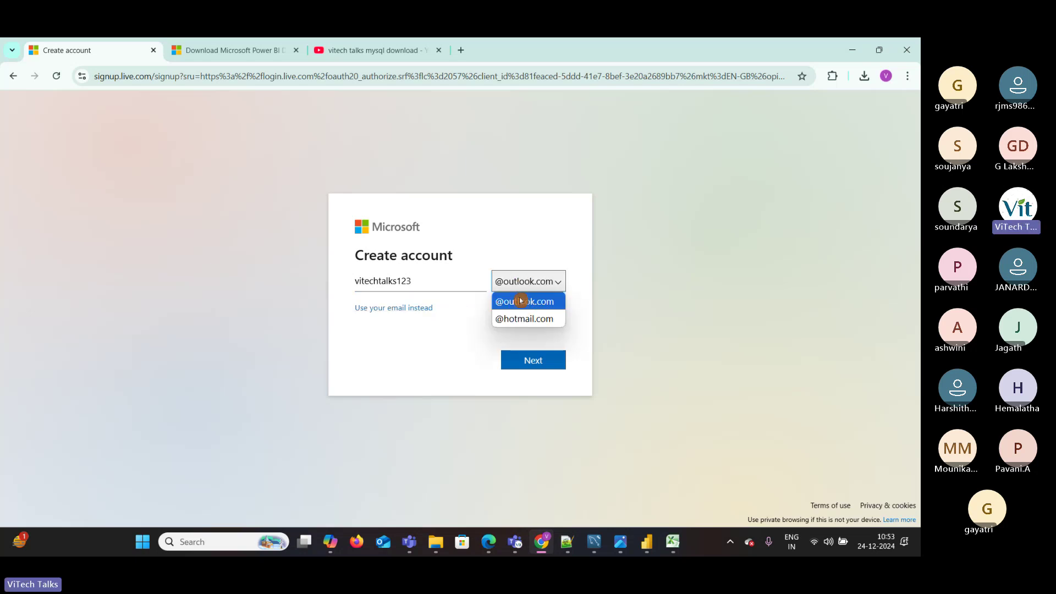
{"action": "left_click", "coordinate": [521, 300]}
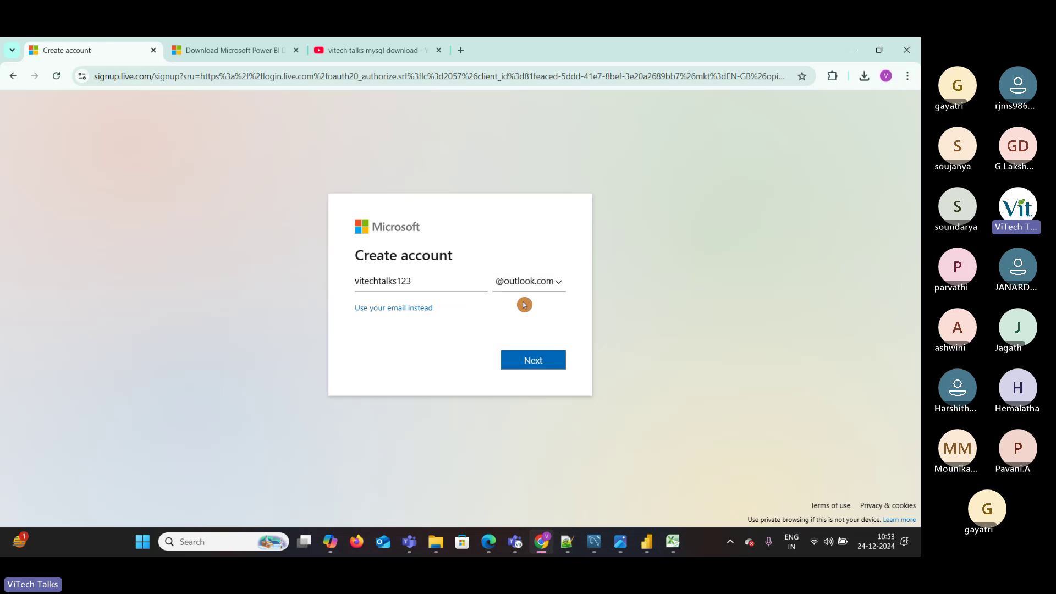
{"action": "left_click", "coordinate": [520, 283]}
{"action": "left_click", "coordinate": [531, 251]}
- Continue to the password step, dismiss the suggested password, and go back to Create account
{"action": "left_click_drag", "start_coordinate": [422, 285], "coordinate": [349, 280]}
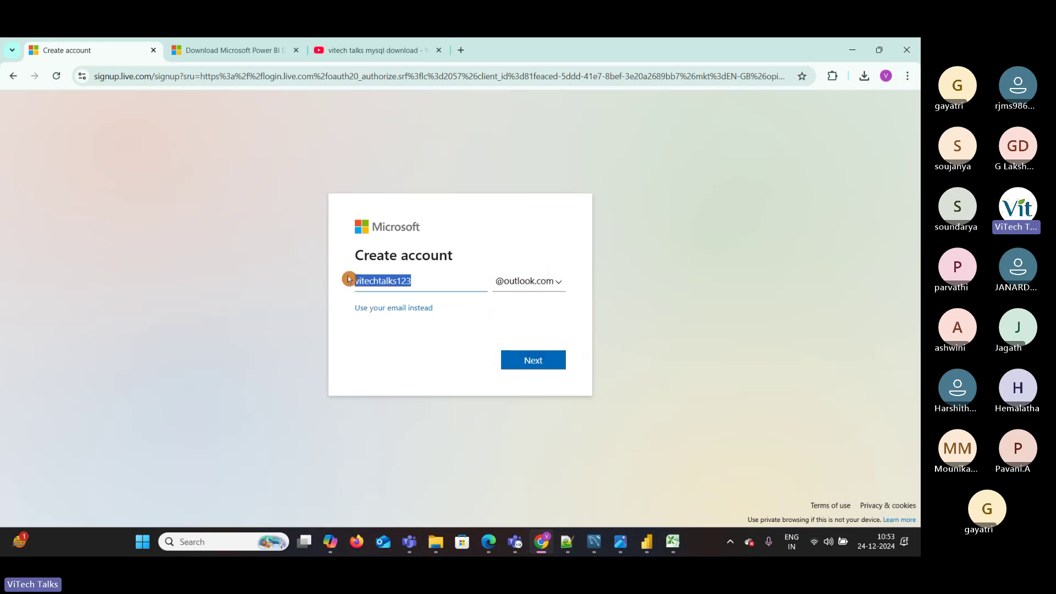
{"action": "left_click", "coordinate": [546, 367]}
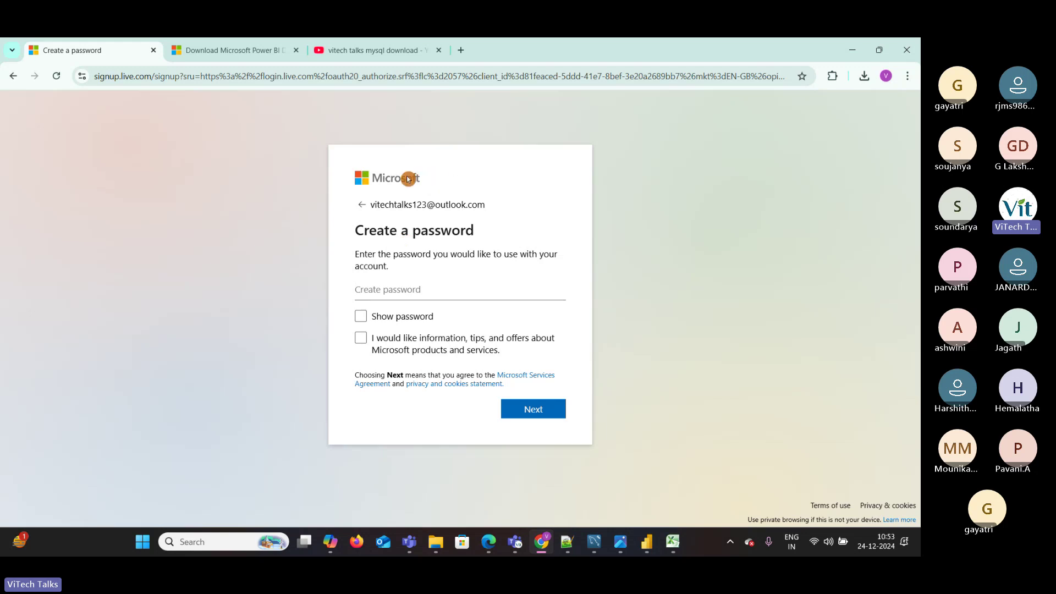
{"action": "left_click", "coordinate": [380, 288]}
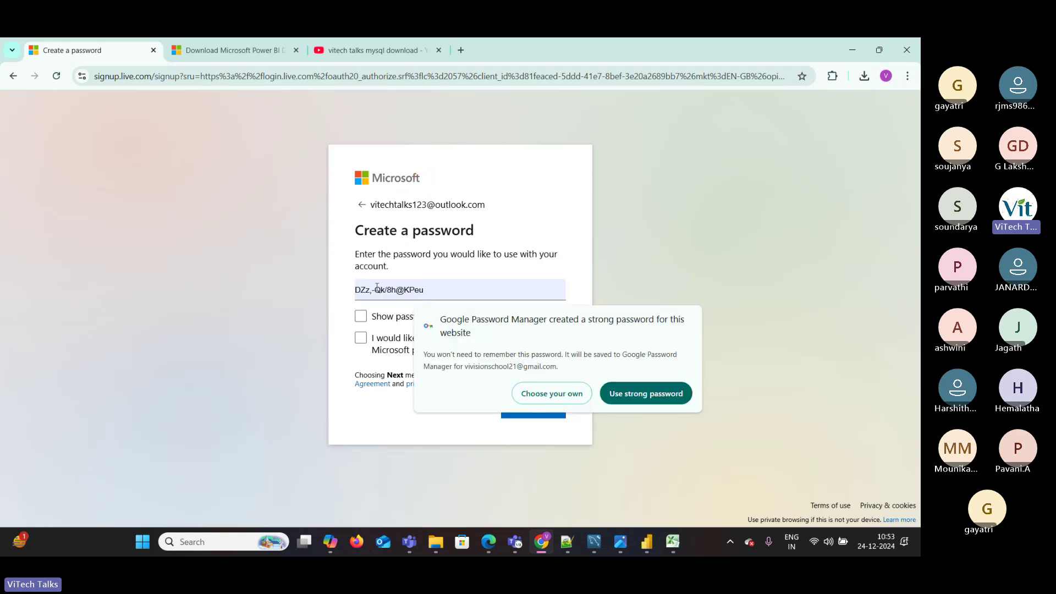
{"action": "left_click", "coordinate": [611, 253]}
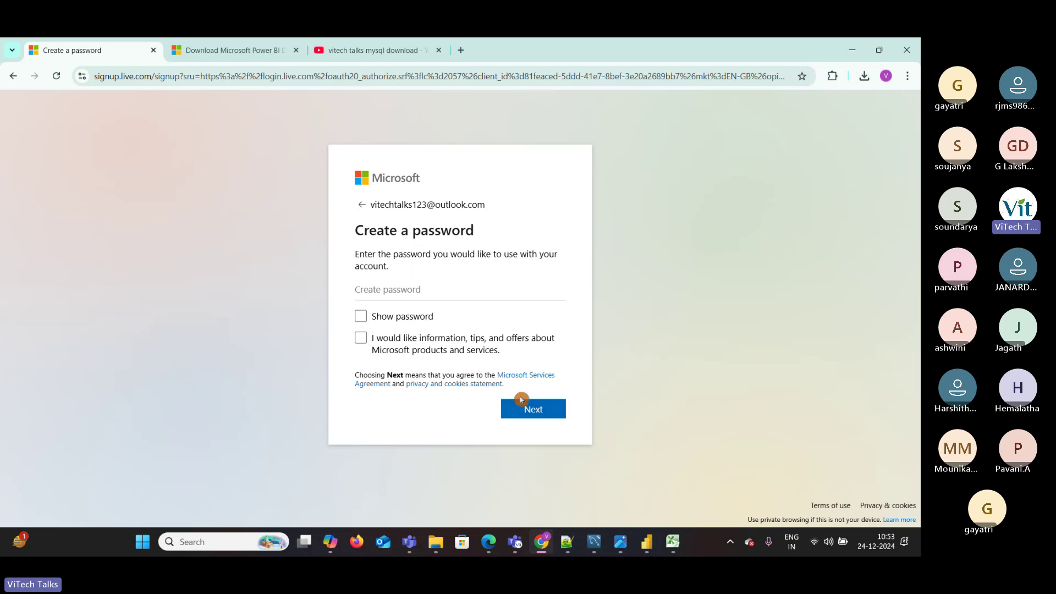
{"action": "left_click", "coordinate": [144, 76]}
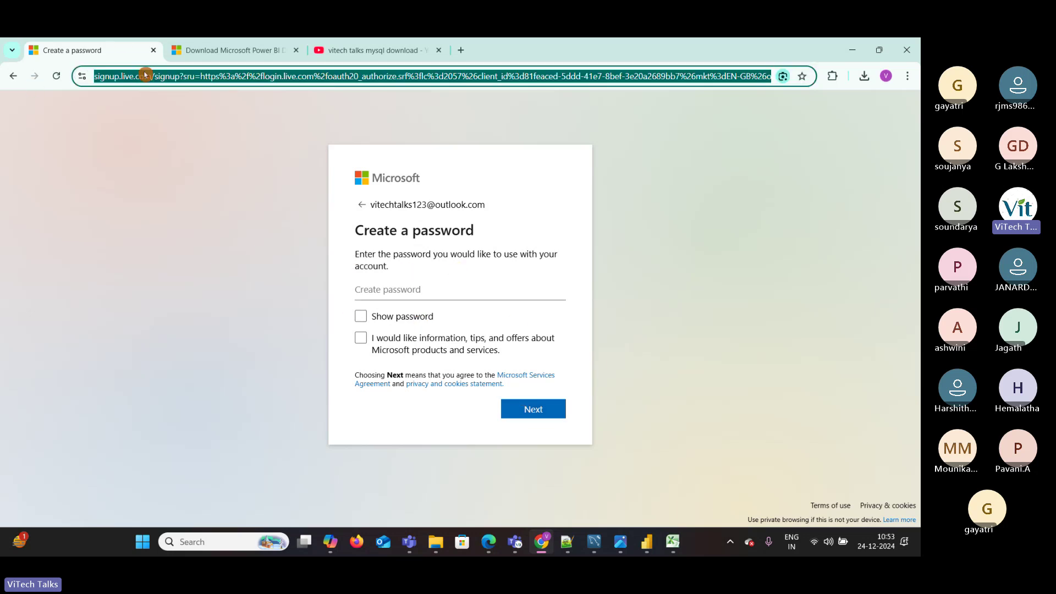
{"action": "left_click", "coordinate": [13, 76]}
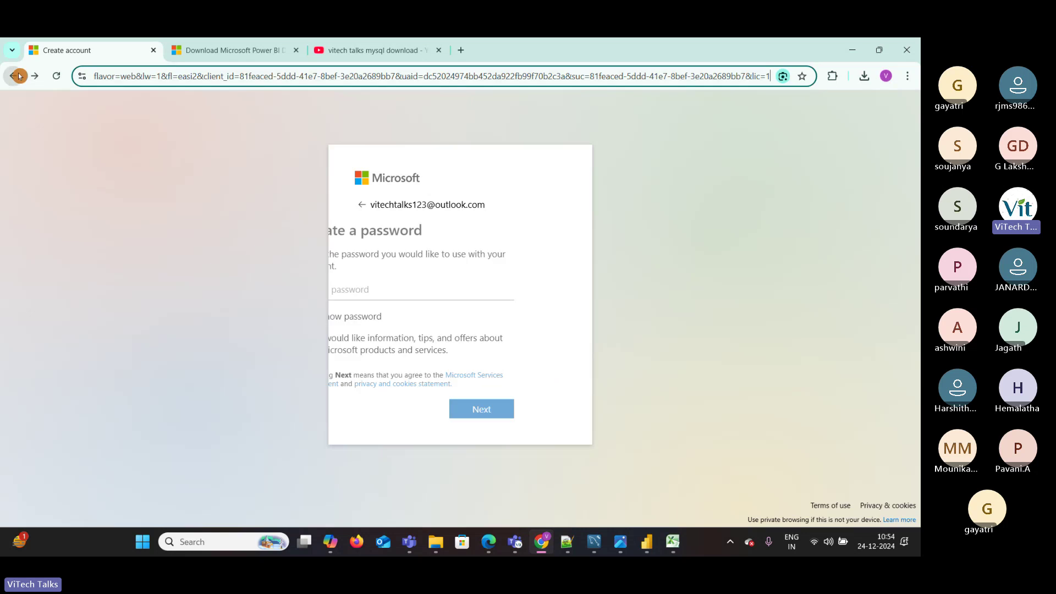
- Close the old share dialog and search YouTube for 'vitech talks microsoft account creation'
{"action": "left_click", "coordinate": [346, 50]}
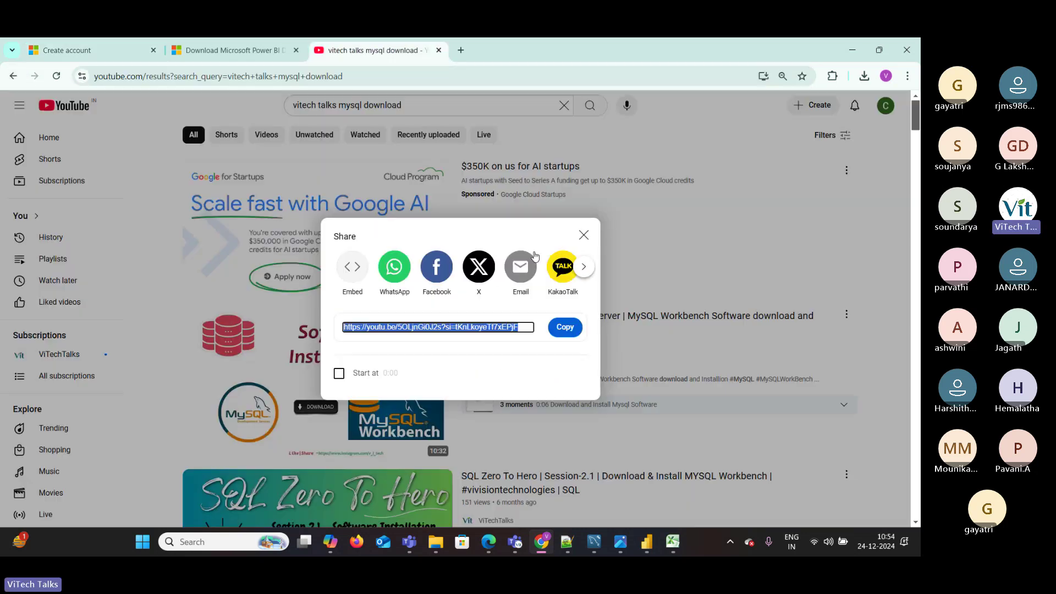
{"action": "left_click", "coordinate": [585, 236]}
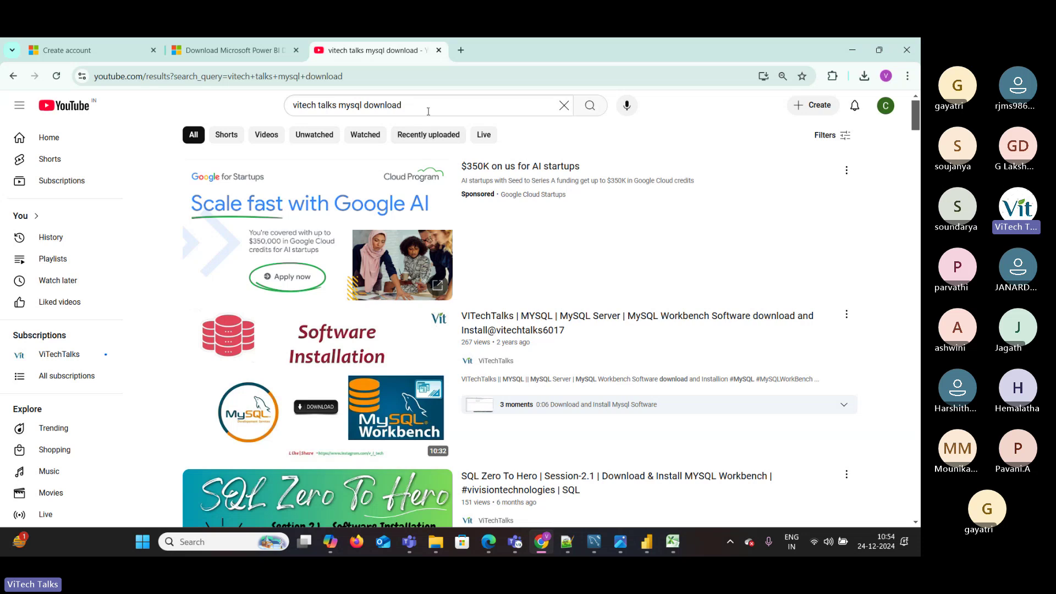
{"action": "left_click_drag", "start_coordinate": [427, 106], "coordinate": [346, 106]}
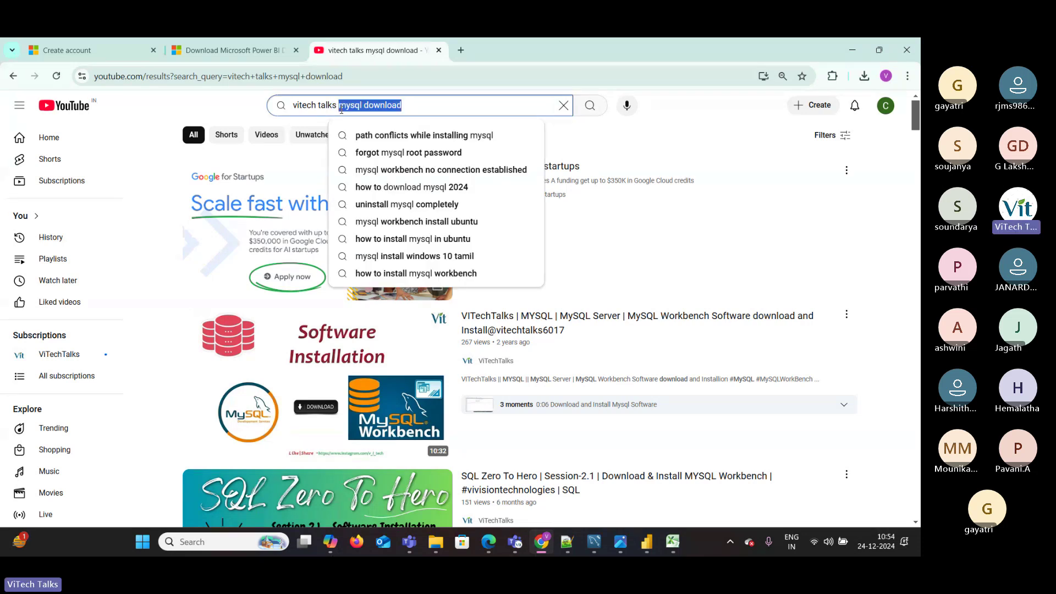
{"action": "type", "text": "microsoft "}
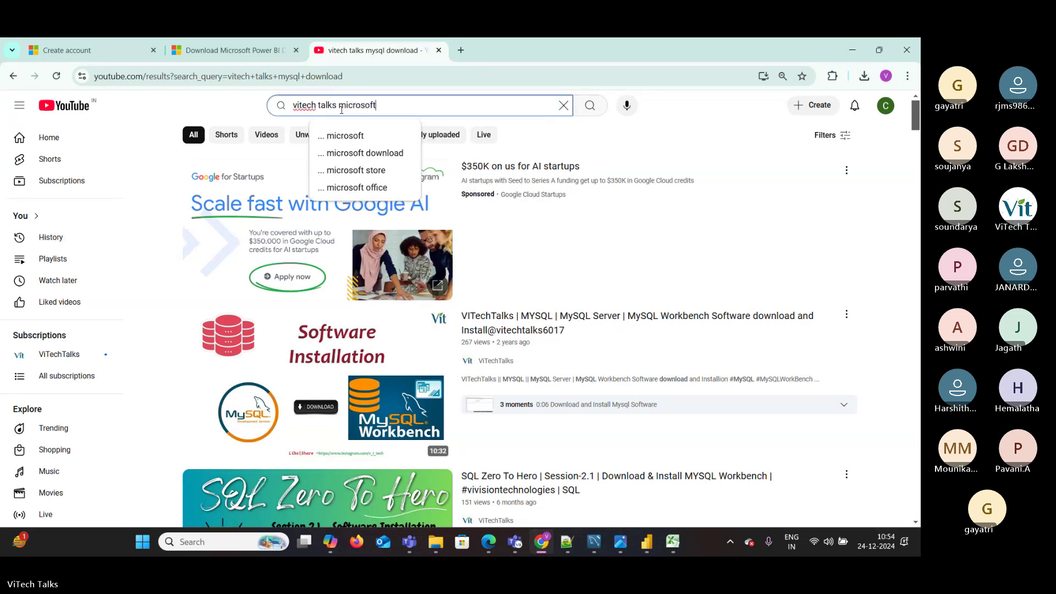
{"action": "type", "text": "ac"}
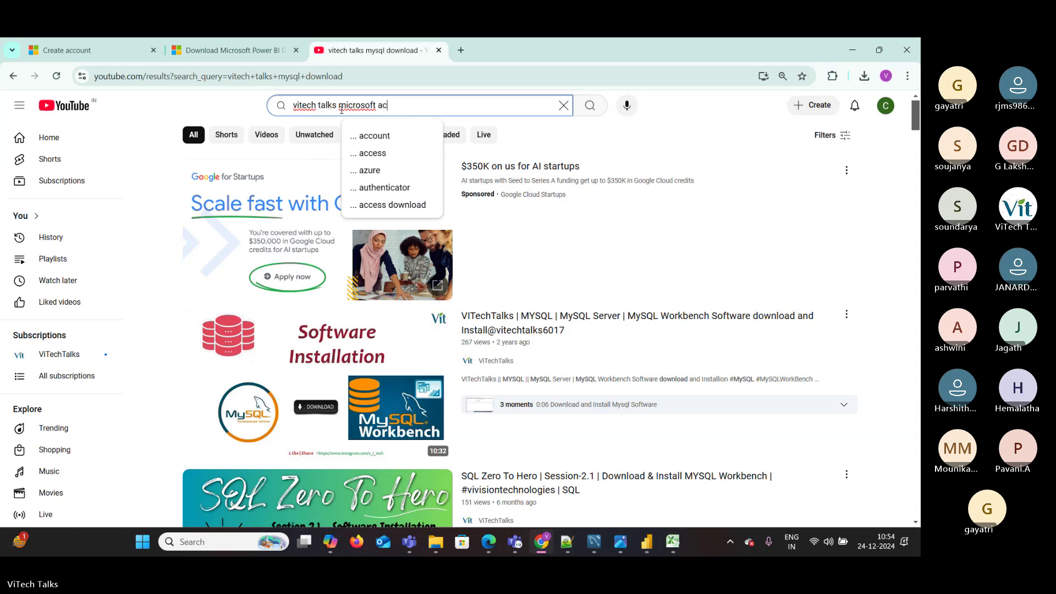
{"action": "type", "text": "count creation"}
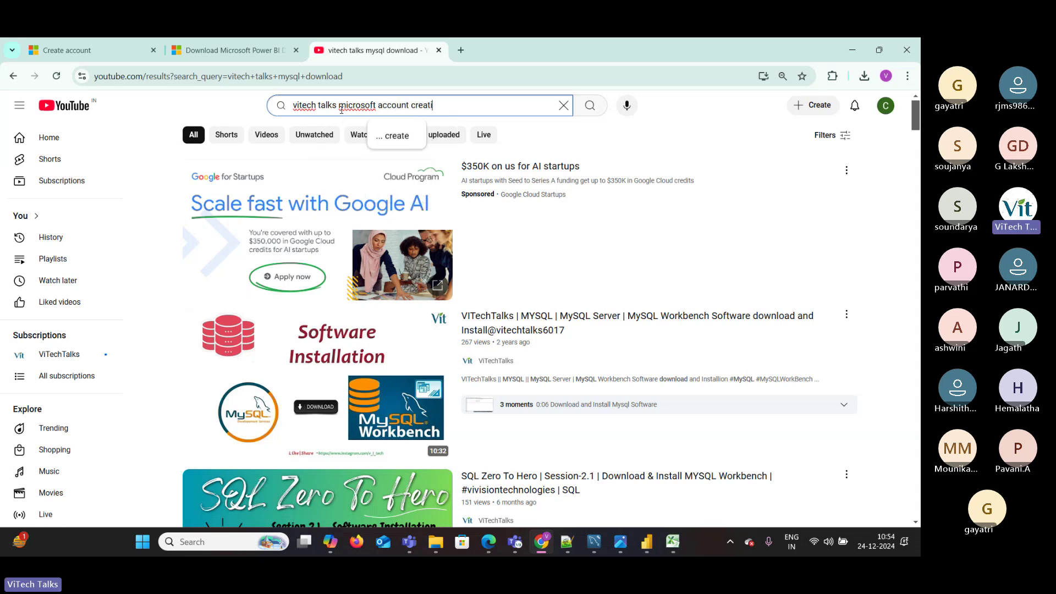
{"action": "key", "text": "Return"}
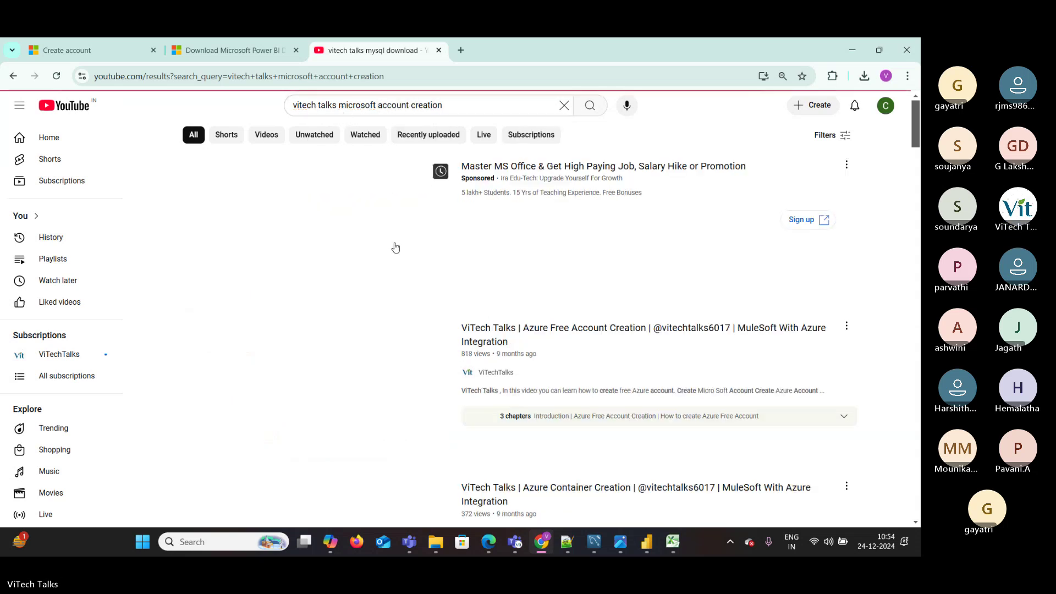
{"action": "scroll", "coordinate": [399, 318], "scroll_direction": "down", "scroll_amount": 2}
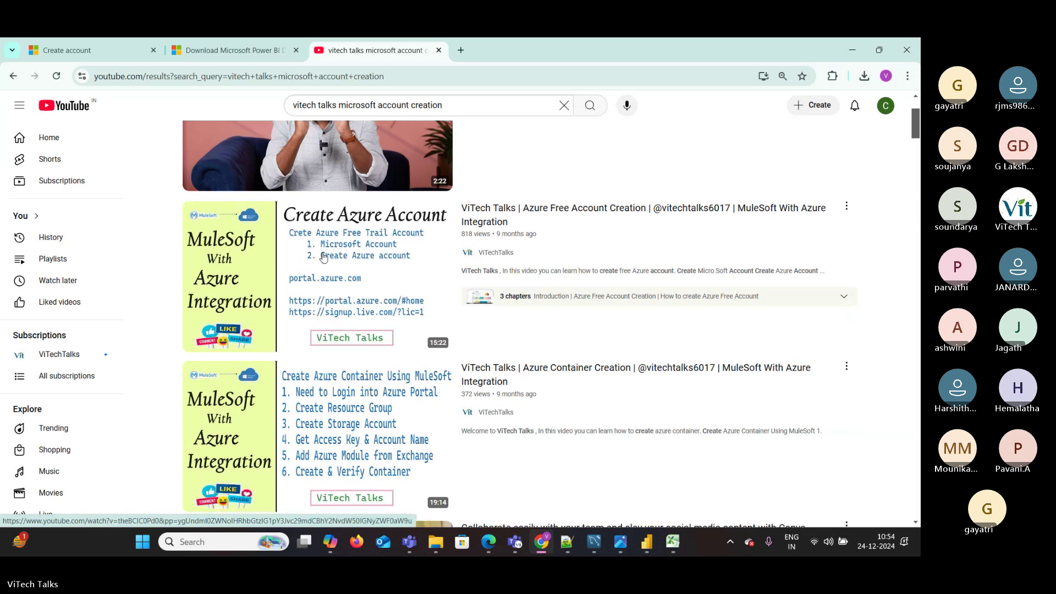
- Copy the share link of the ViTech Talks Azure Free Account Creation video
{"action": "left_click", "coordinate": [847, 206]}
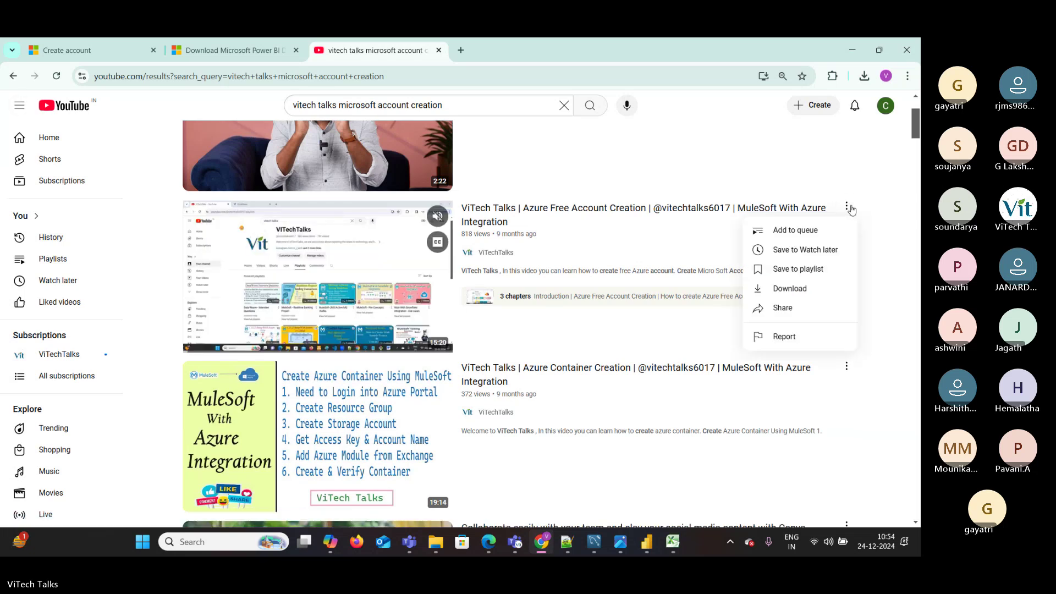
{"action": "left_click", "coordinate": [783, 307]}
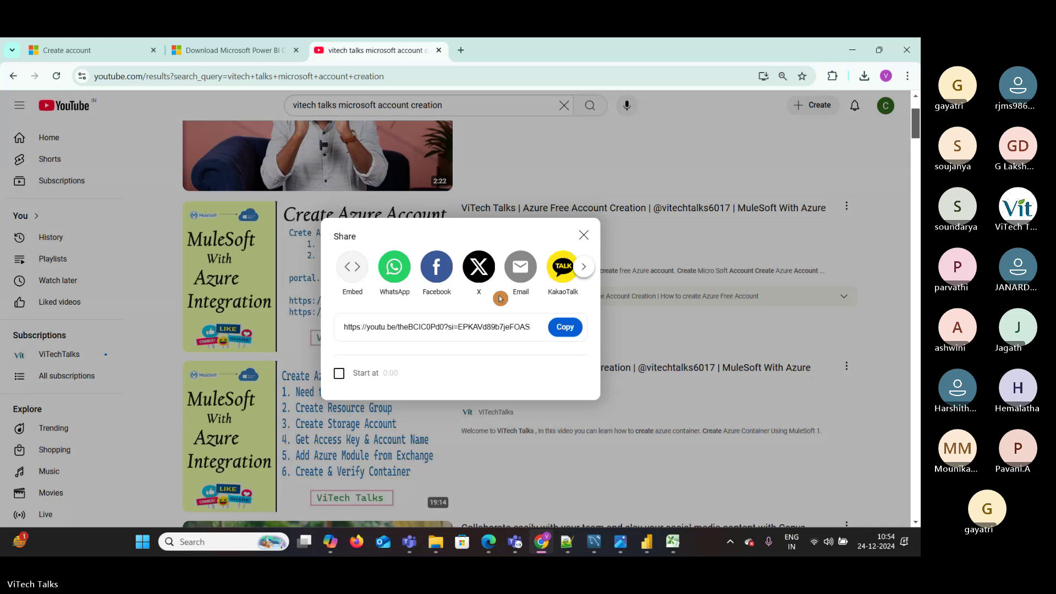
{"action": "left_click", "coordinate": [565, 327]}
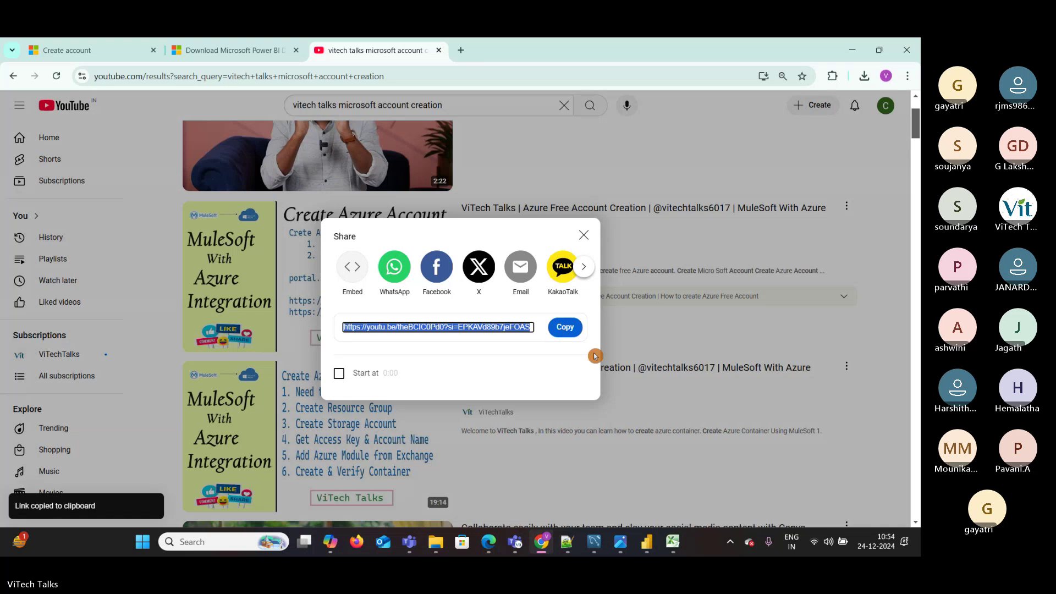
{"action": "left_click", "coordinate": [567, 542]}
- Paste the Microsoft account video link on line 24 and select install lines 21–24
{"action": "key", "text": "ctrl+v"}
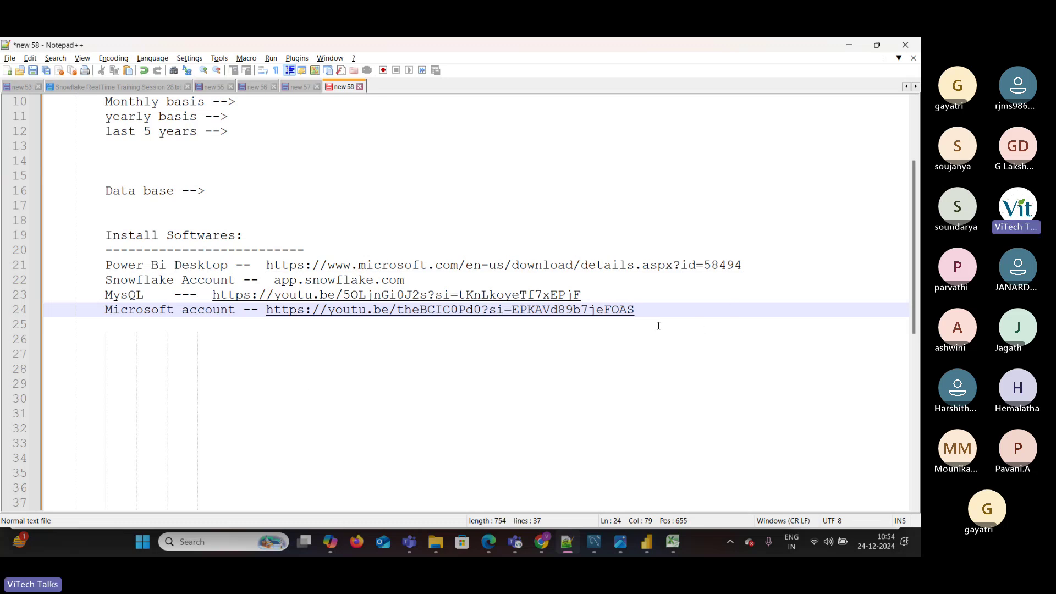
{"action": "left_click_drag", "start_coordinate": [641, 310], "coordinate": [38, 262]}
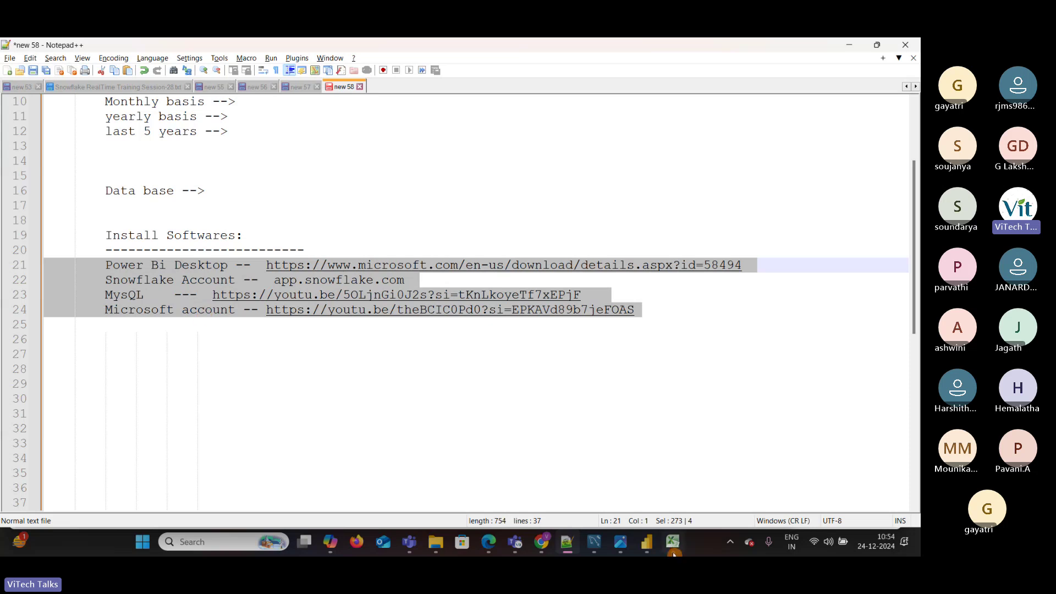
{"action": "mouse_move", "coordinate": [674, 553]}
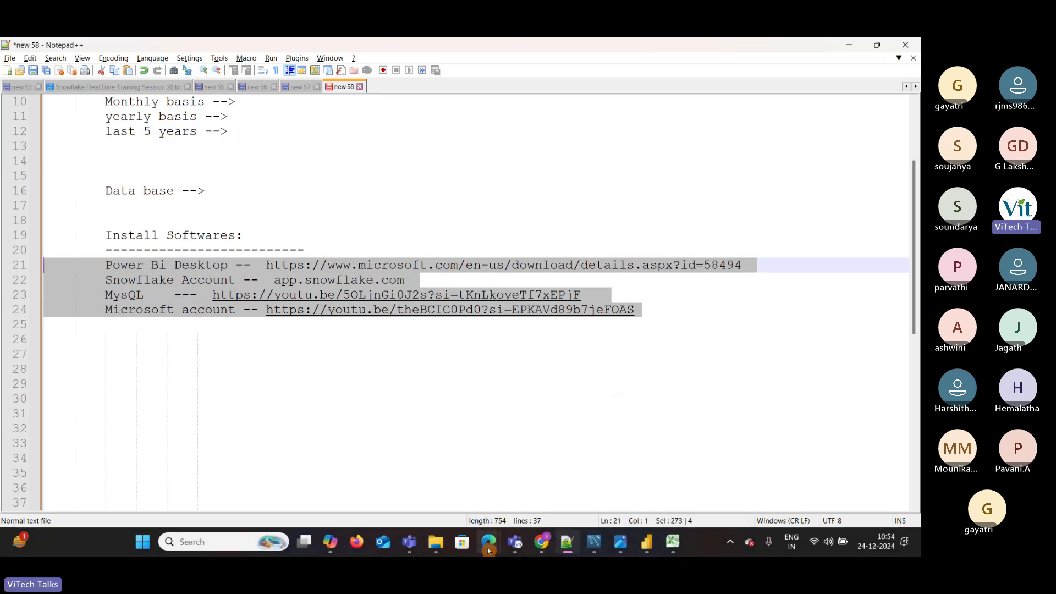
- Open the Snowflake activation email in Gmail and follow its activation link
{"action": "mouse_move", "coordinate": [495, 552]}
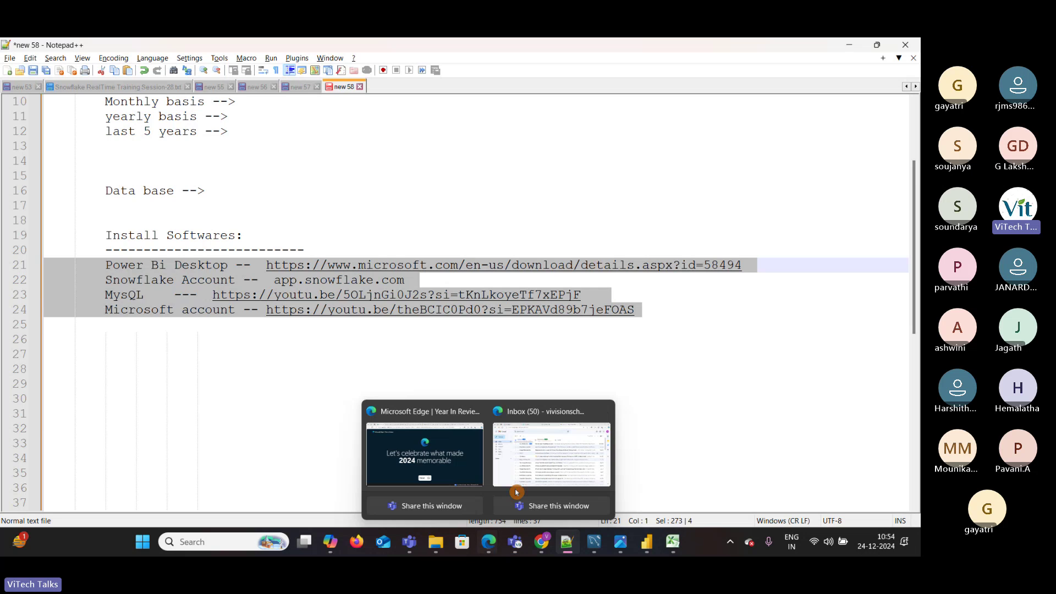
{"action": "left_click", "coordinate": [550, 444]}
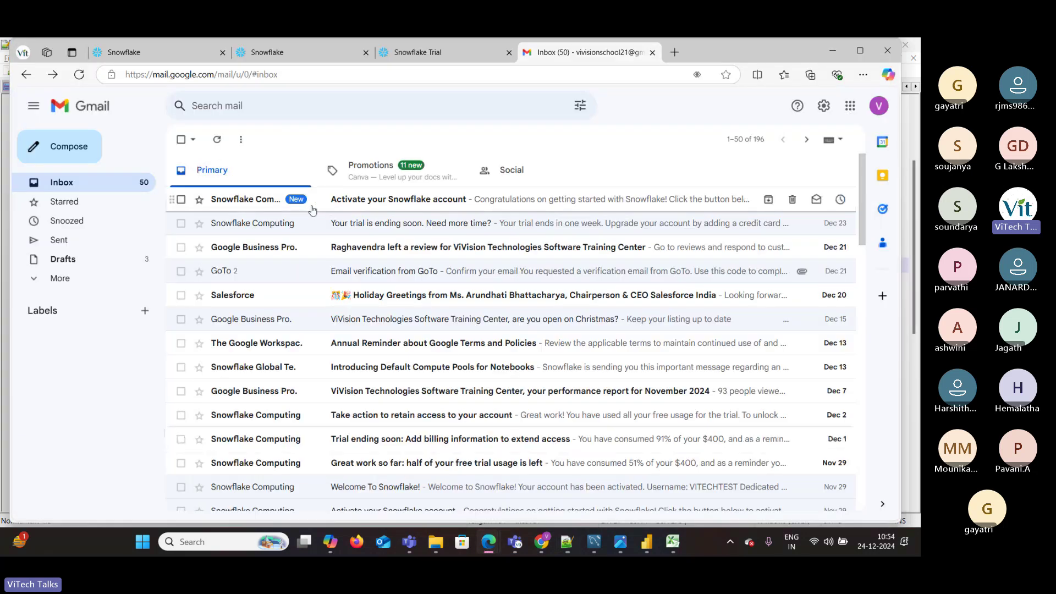
{"action": "left_click", "coordinate": [354, 202]}
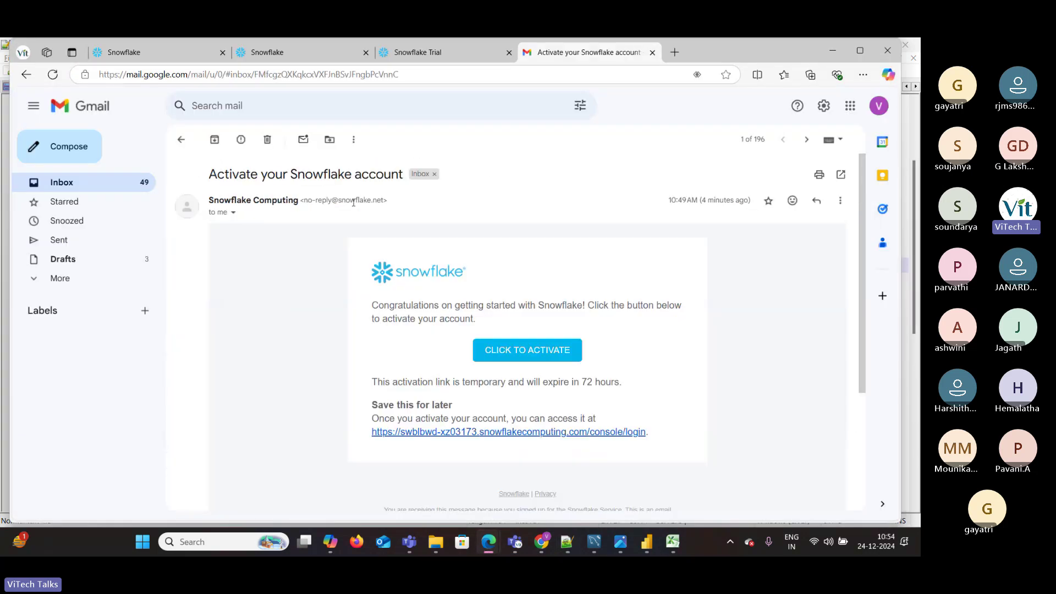
{"action": "left_click", "coordinate": [530, 354]}
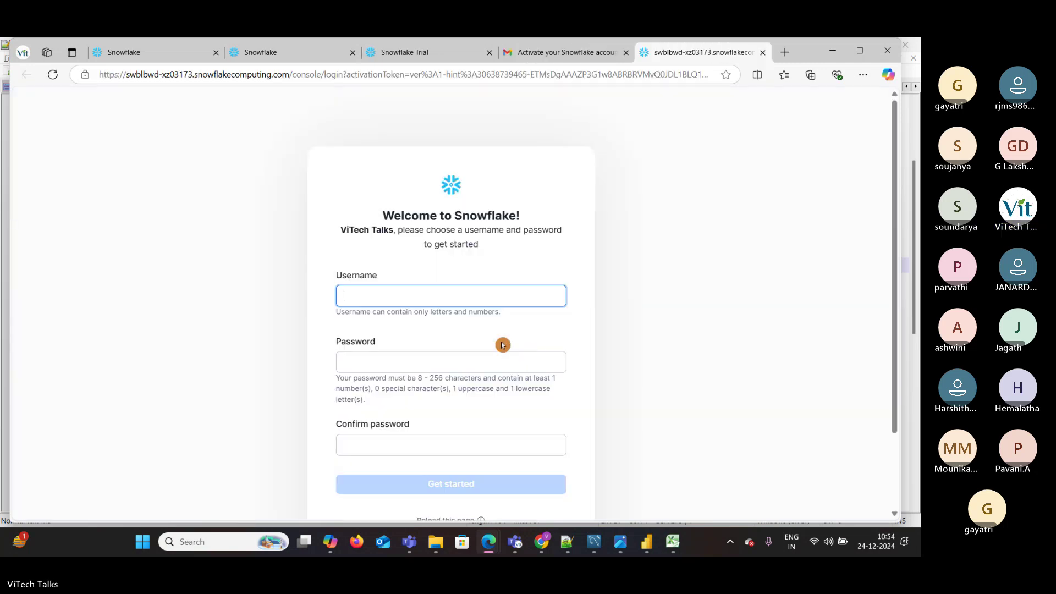
- Set a new Snowflake username and password, confirm it, and finish activation
{"action": "type", "text": "vi"}
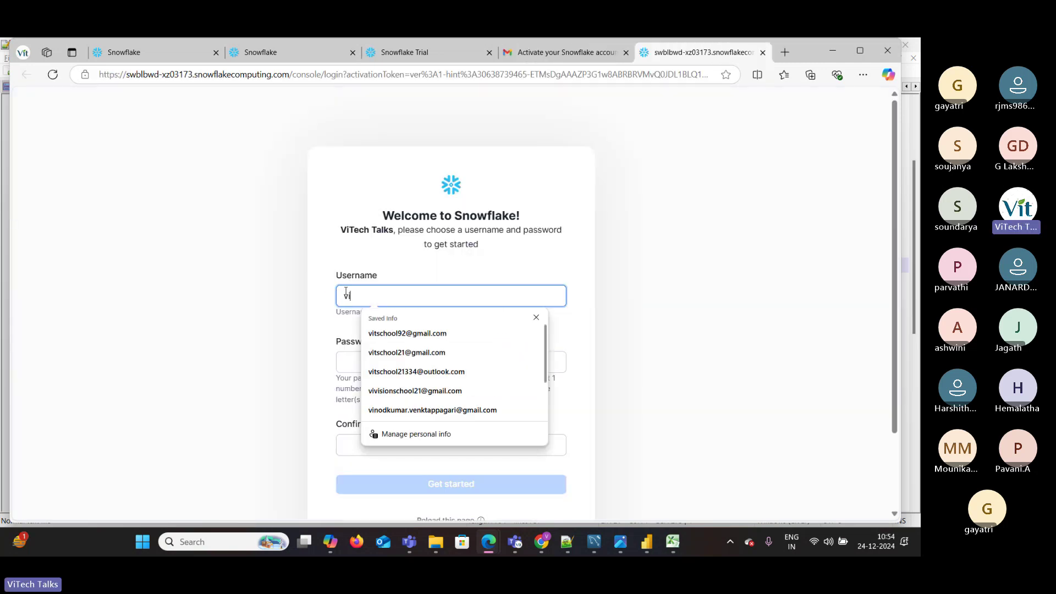
{"action": "type", "text": "techpower"}
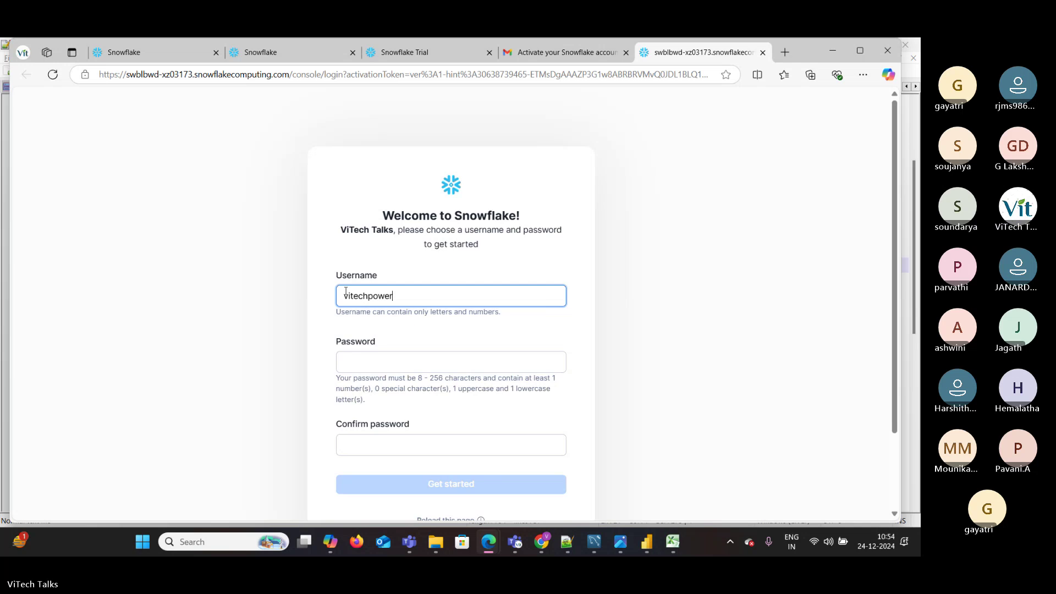
{"action": "type", "text": "bi"}
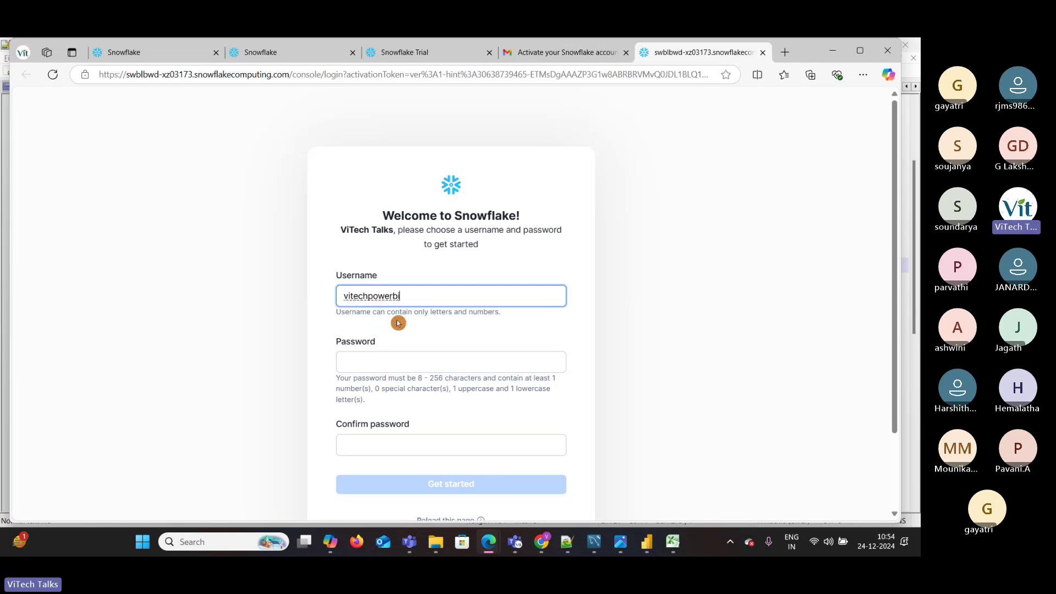
{"action": "left_click", "coordinate": [400, 360]}
{"action": "type", "text": "V"}
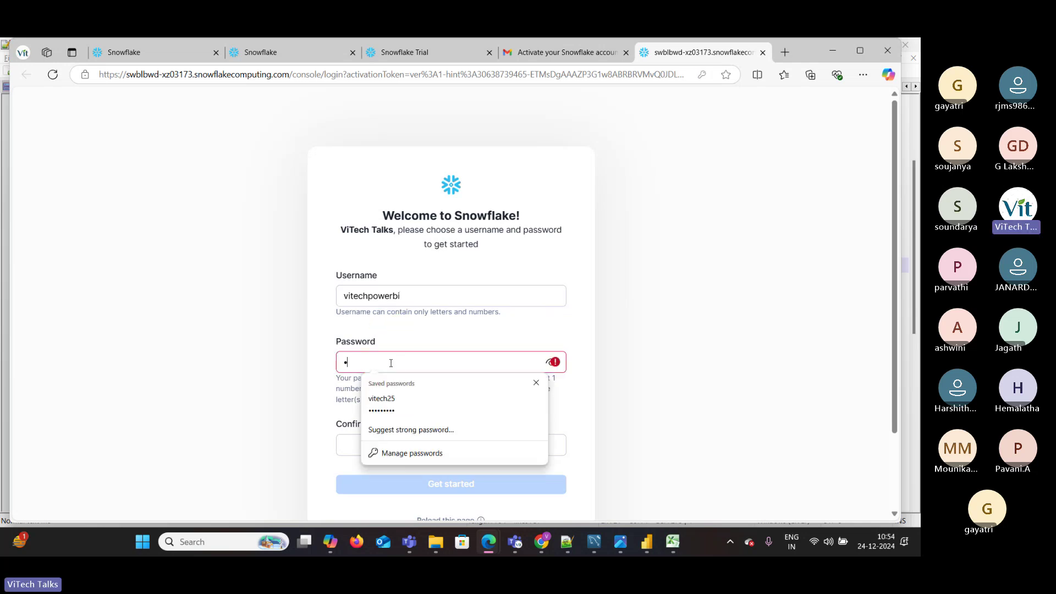
{"action": "type", "text": "••••••••"}
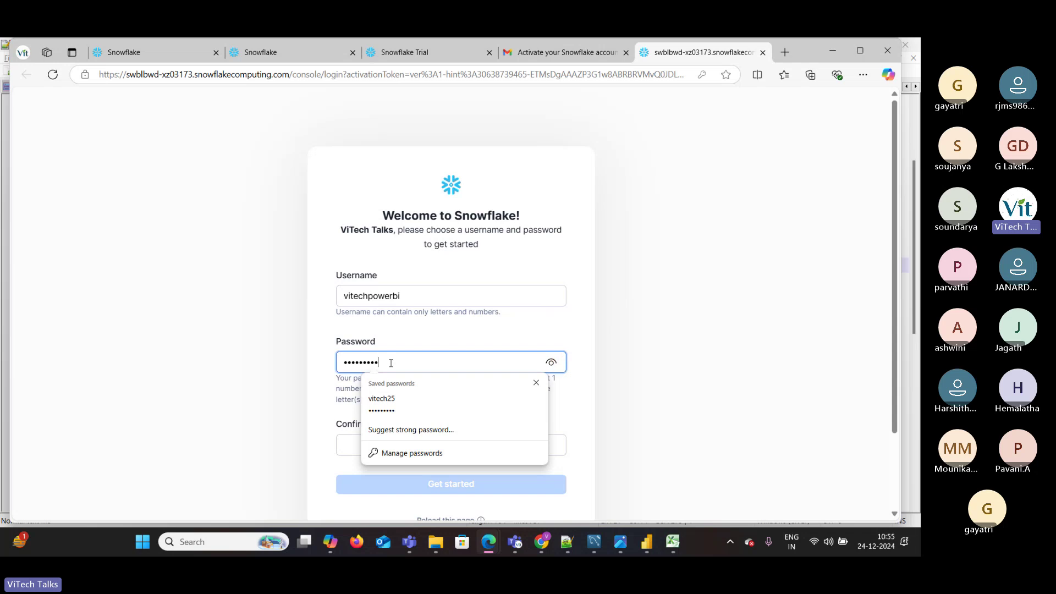
{"action": "left_click", "coordinate": [420, 443]}
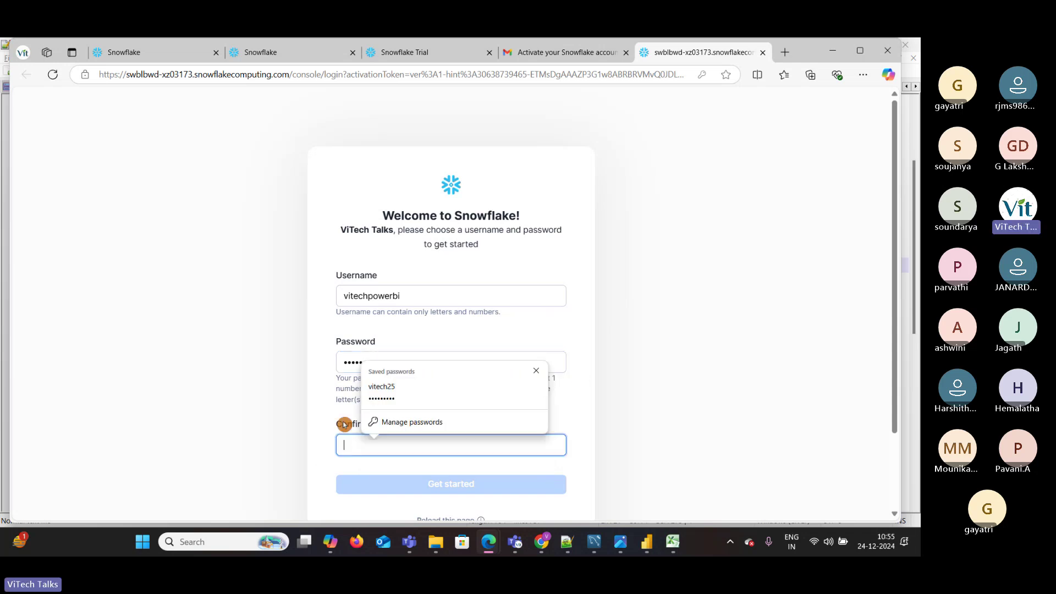
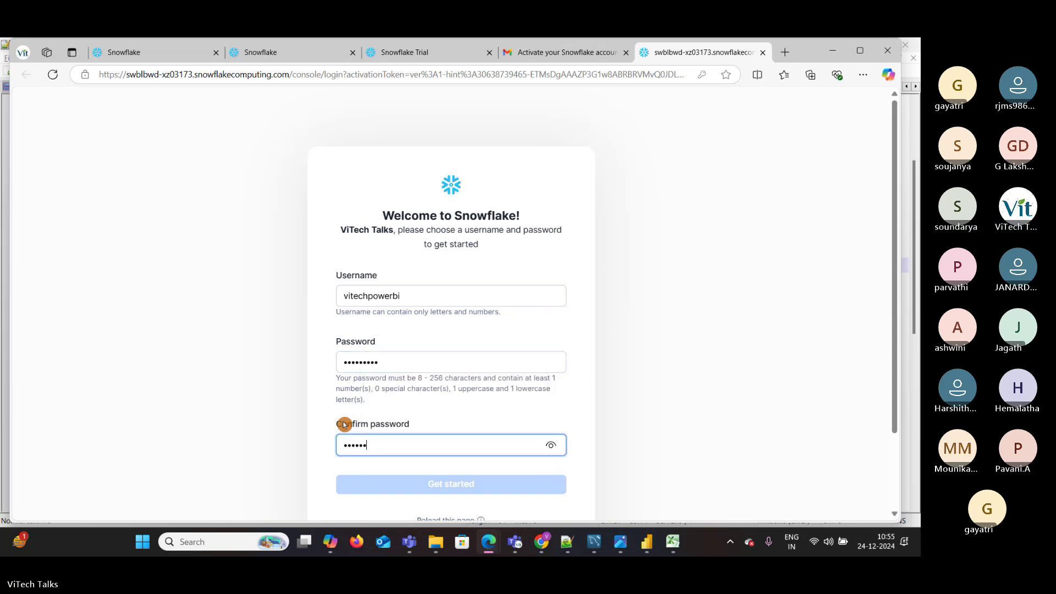
{"action": "left_click", "coordinate": [489, 485]}
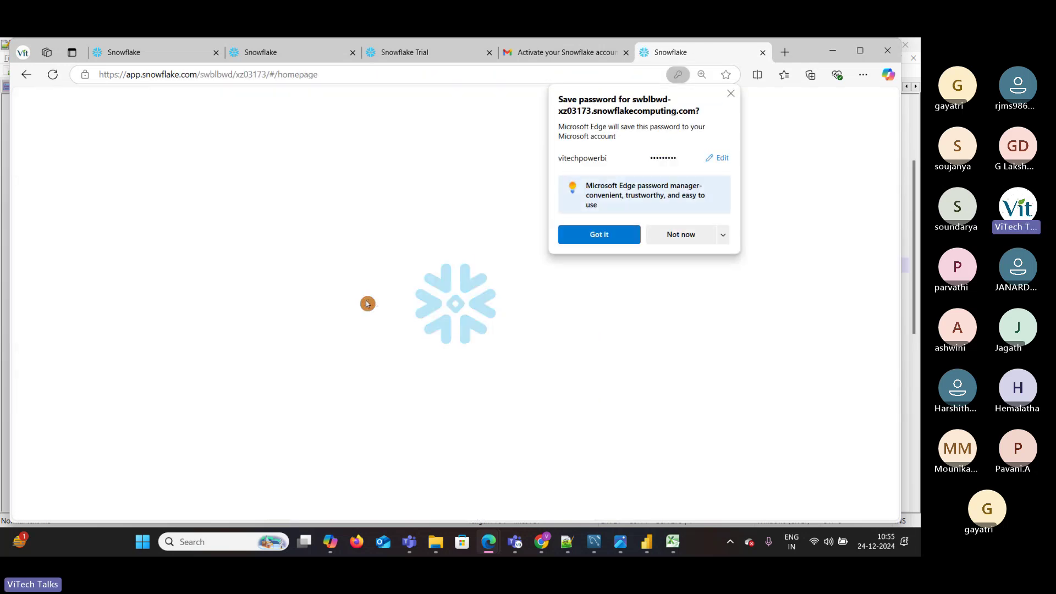
- Dismiss the save-password and welcome prompts and create a new SQL worksheet
{"action": "left_click", "coordinate": [625, 280]}
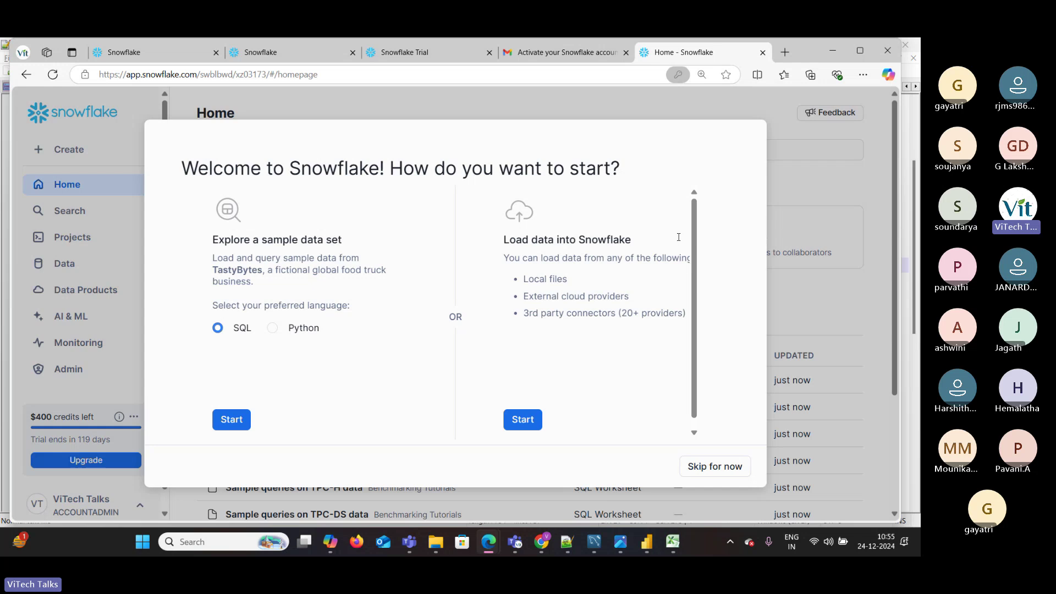
{"action": "left_click", "coordinate": [705, 470]}
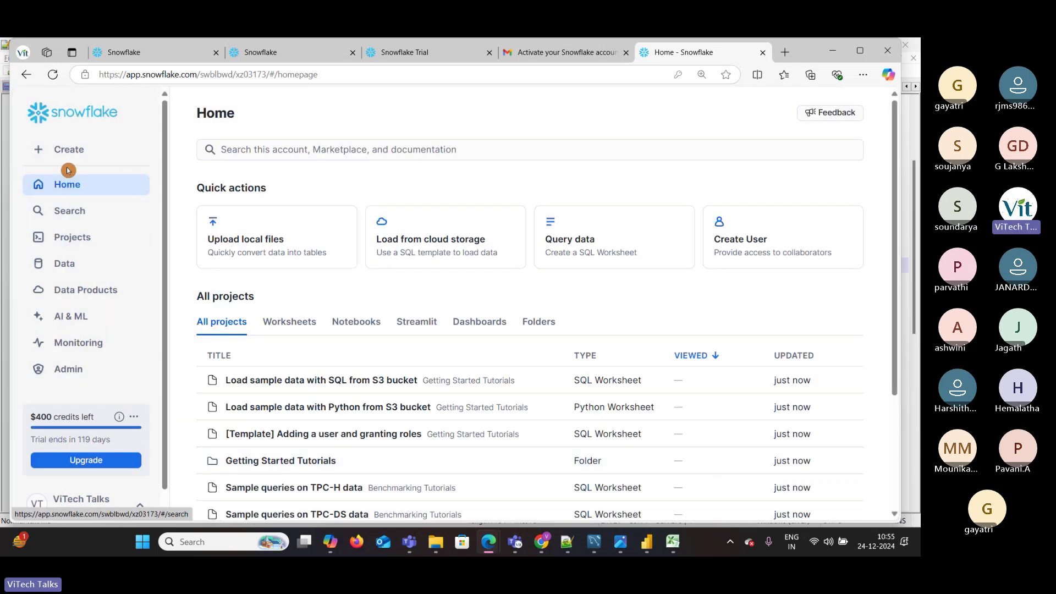
{"action": "left_click", "coordinate": [92, 179]}
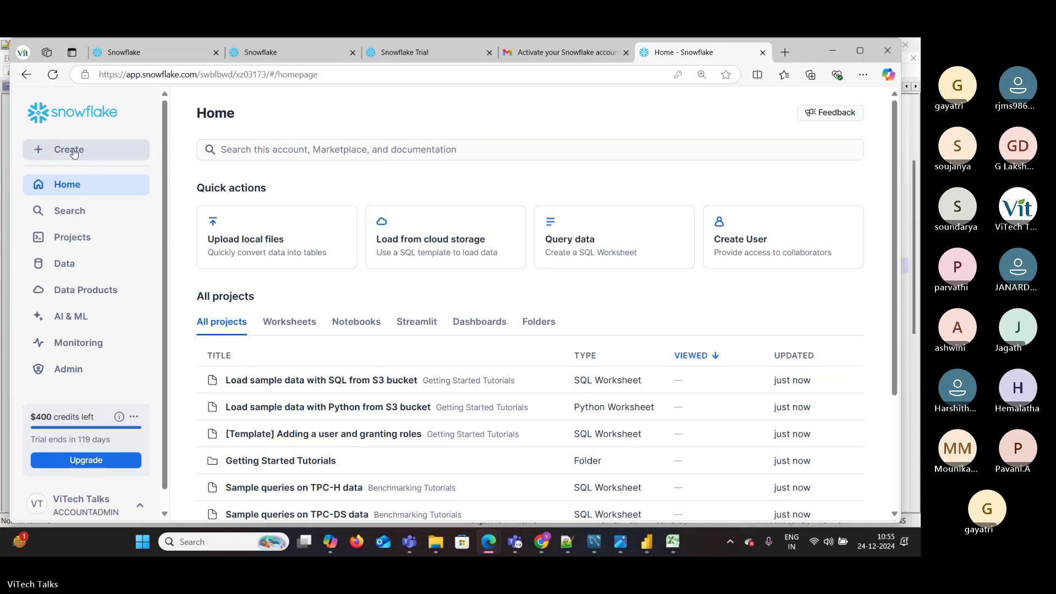
{"action": "left_click", "coordinate": [73, 153]}
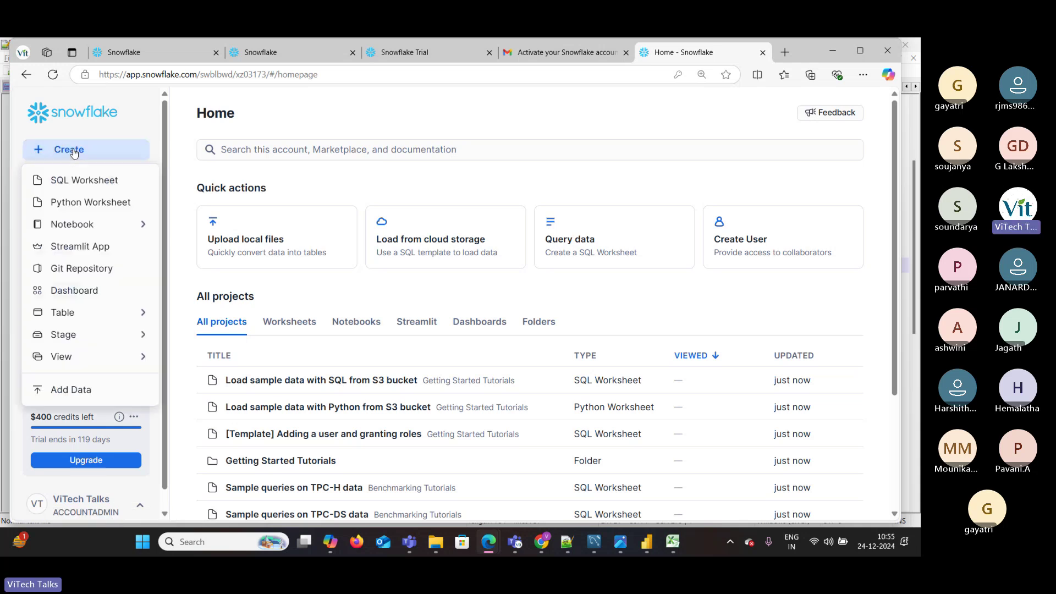
{"action": "left_click", "coordinate": [86, 183]}
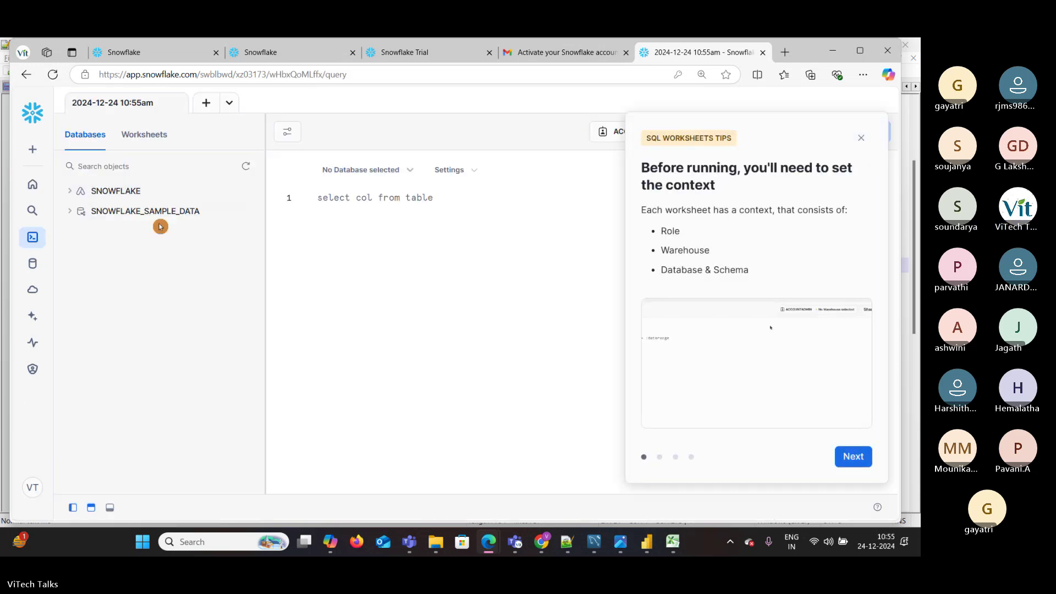
- Set the worksheet context to database SNOWFLAKE_SAMPLE_DATA and schema TPCH_SF10
{"action": "left_click", "coordinate": [74, 196]}
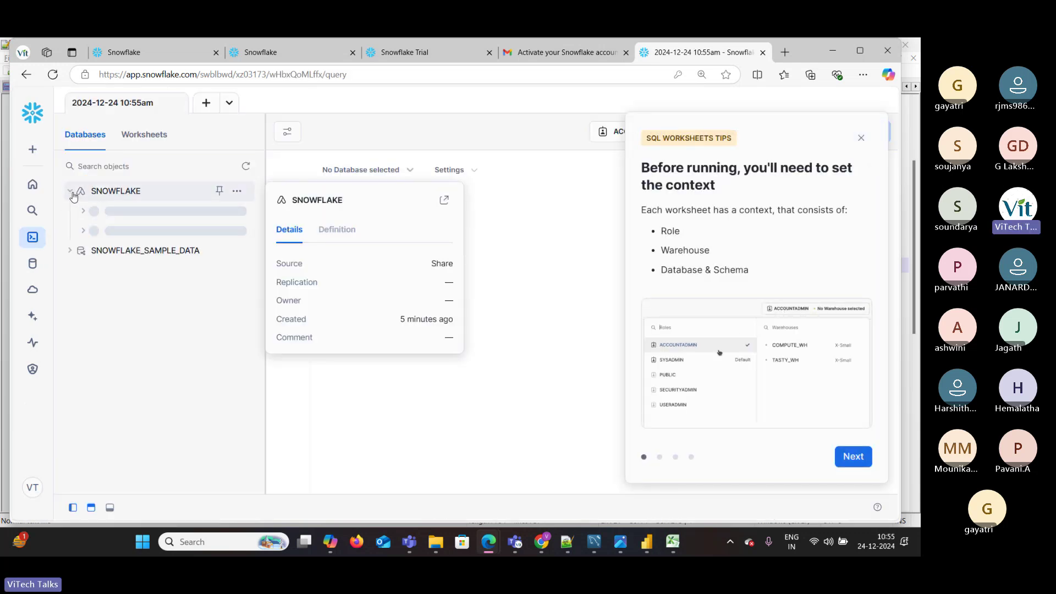
{"action": "left_click", "coordinate": [74, 199]}
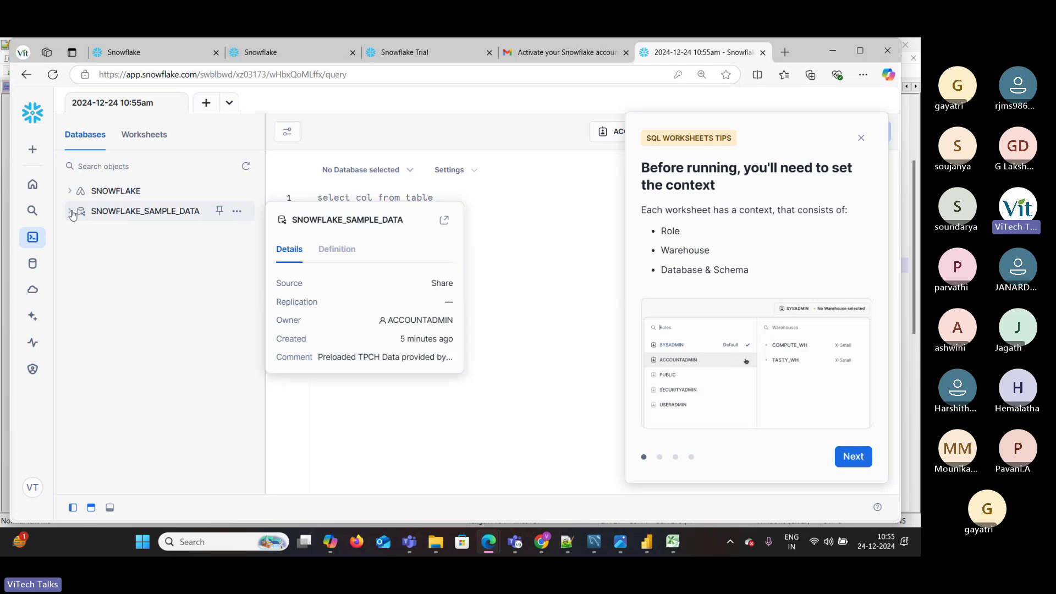
{"action": "left_click", "coordinate": [71, 212]}
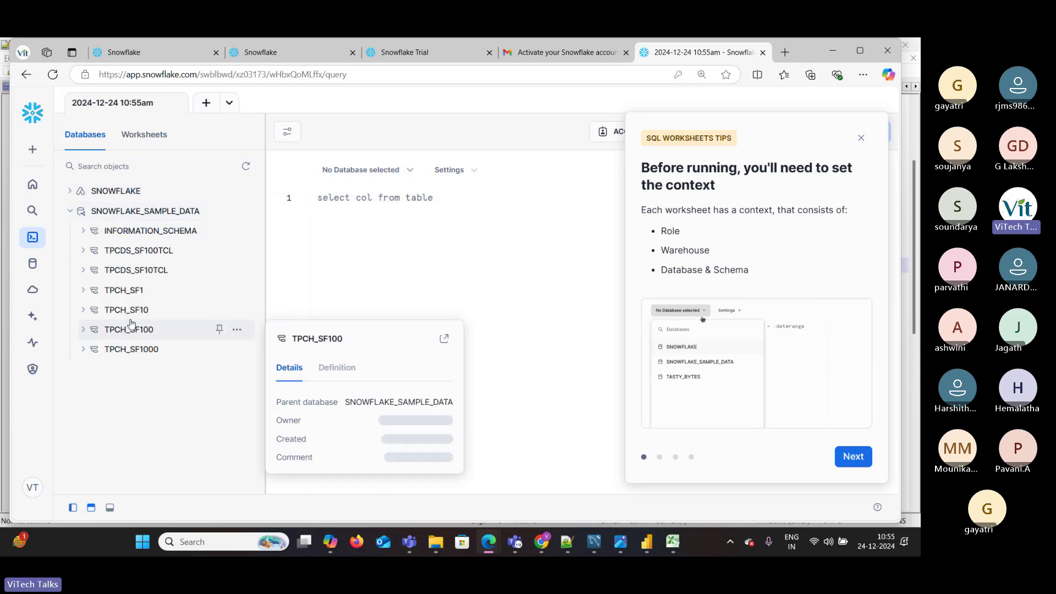
{"action": "left_click", "coordinate": [402, 172]}
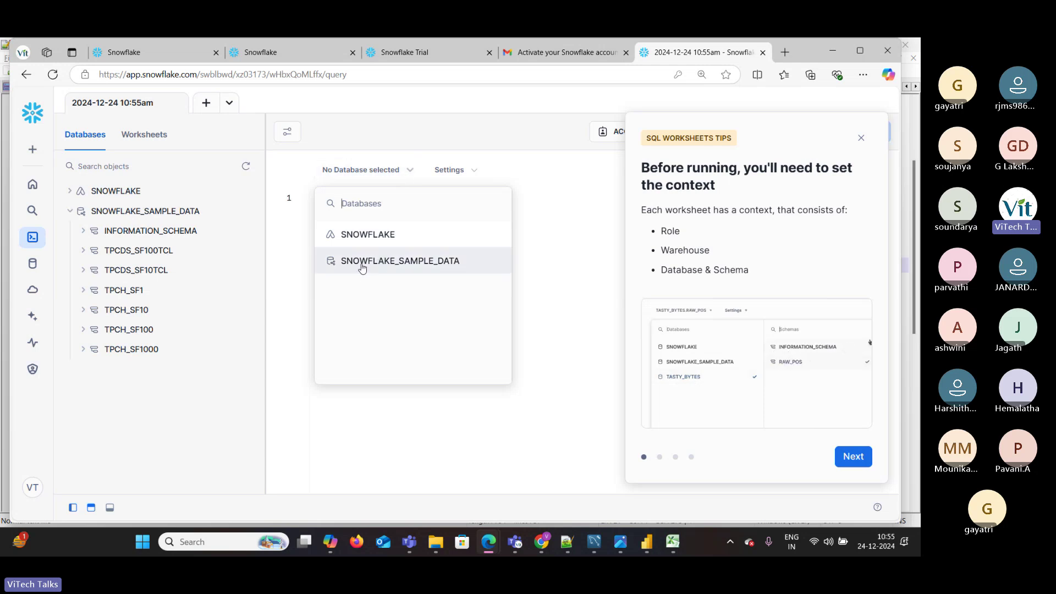
{"action": "left_click", "coordinate": [362, 266]}
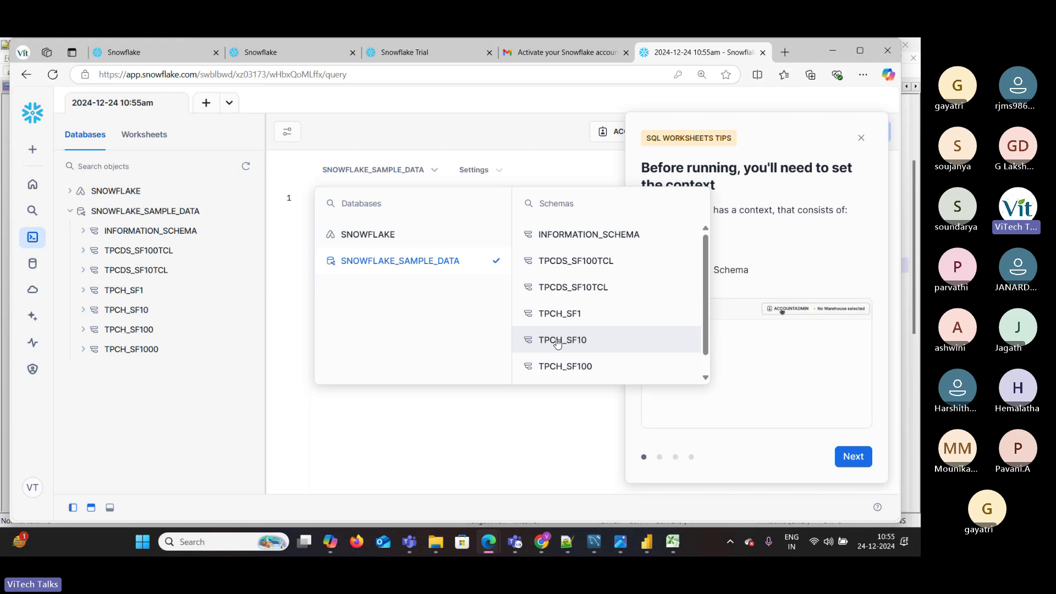
{"action": "left_click", "coordinate": [558, 344]}
{"action": "left_click", "coordinate": [380, 401]}
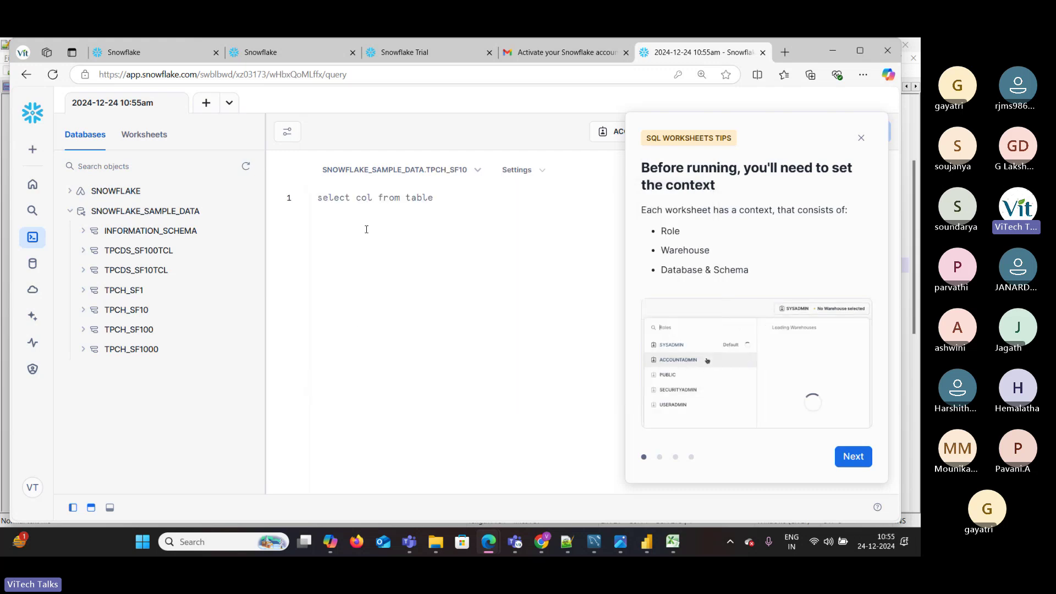
- Close the worksheet tips and list the TPCH_SF10 tables in the browser pane
{"action": "left_click", "coordinate": [861, 457]}
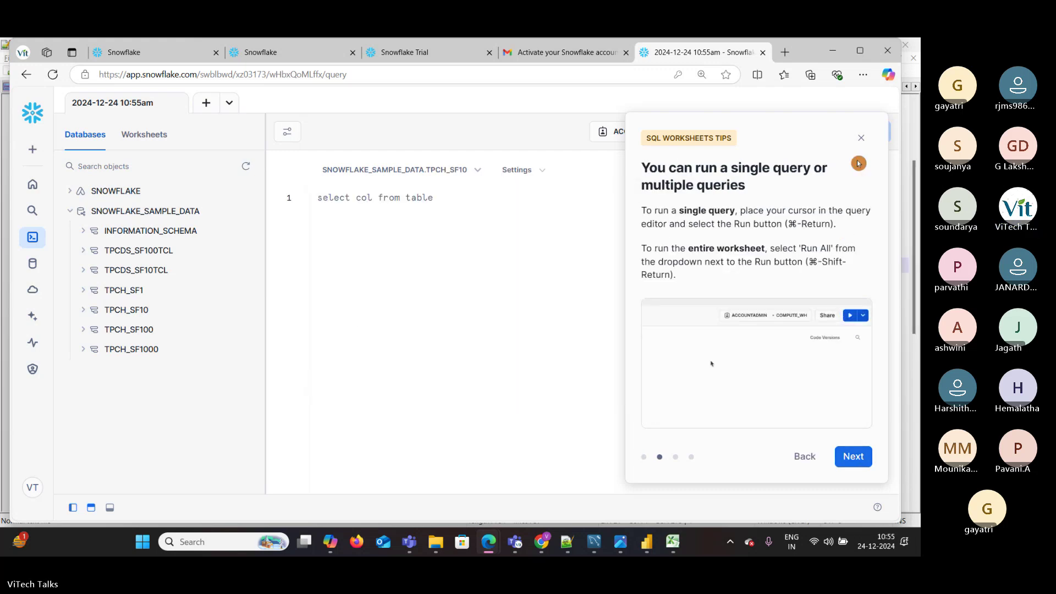
{"action": "left_click", "coordinate": [861, 139]}
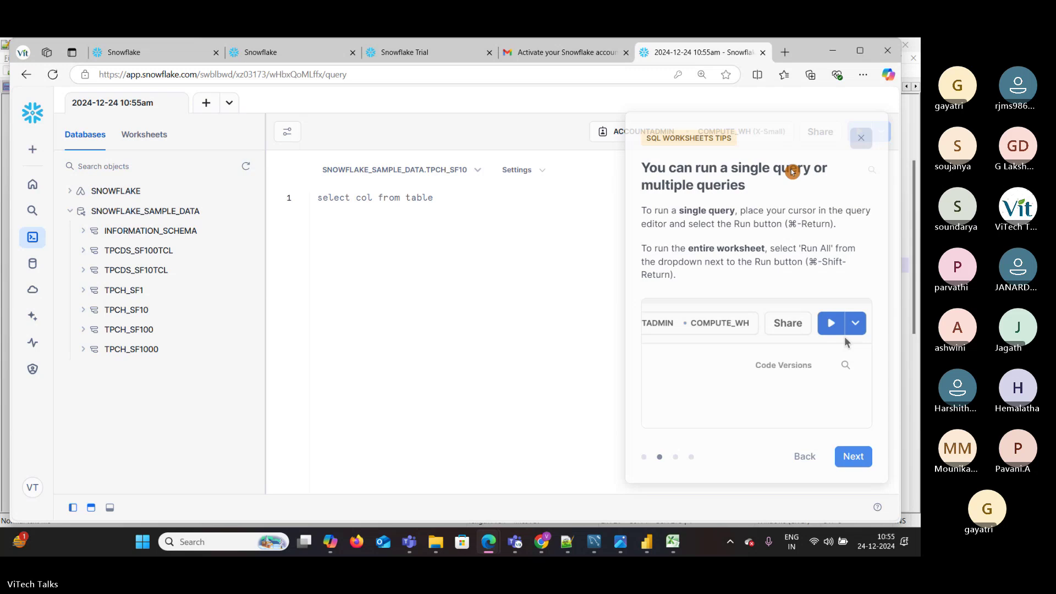
{"action": "left_click", "coordinate": [127, 309]}
{"action": "left_click", "coordinate": [116, 329]}
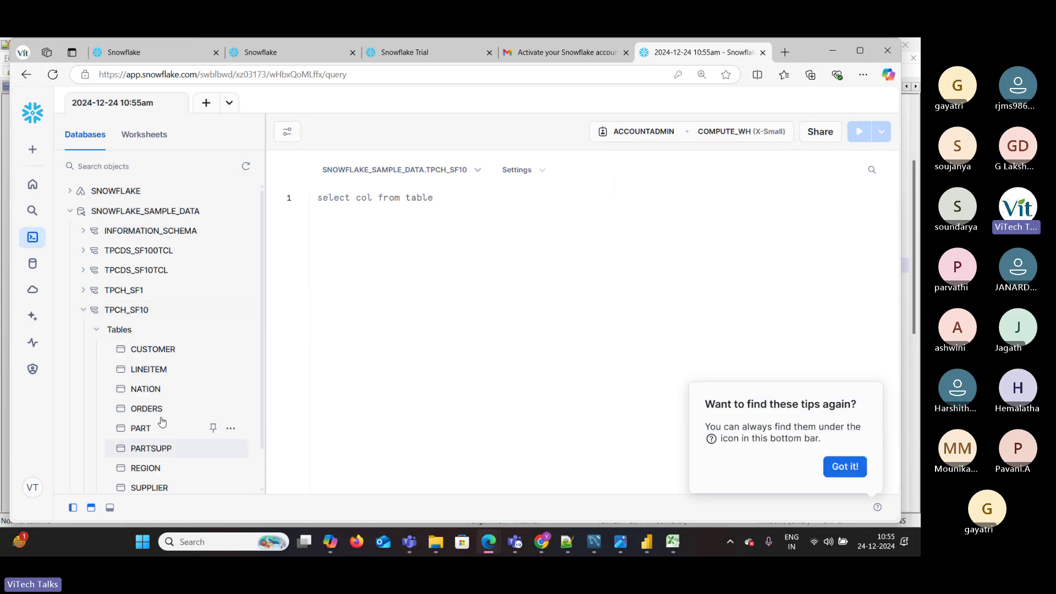
{"action": "mouse_move", "coordinate": [152, 353]}
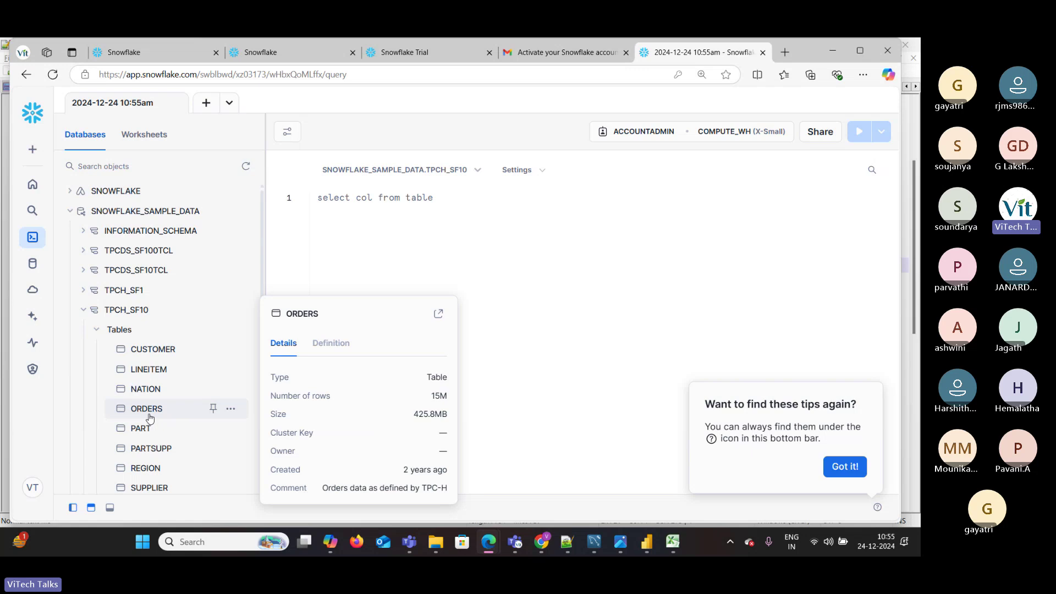
{"action": "scroll", "coordinate": [153, 465], "scroll_direction": "down", "scroll_amount": 1}
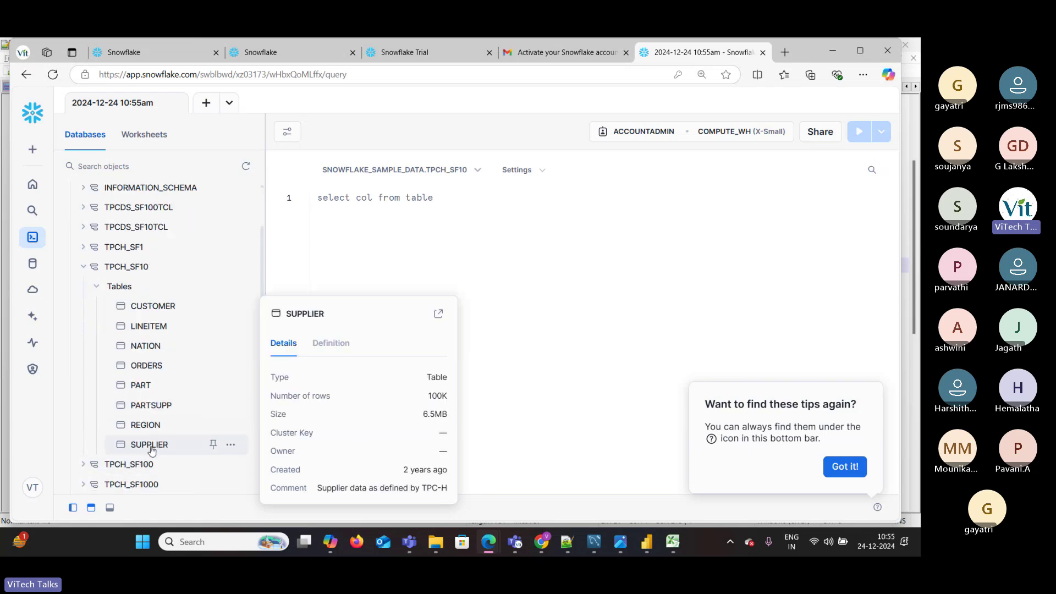
- Write and run the query 'select * from orders' in the worksheet
{"action": "left_click", "coordinate": [344, 238]}
{"action": "type", "text": "s"}
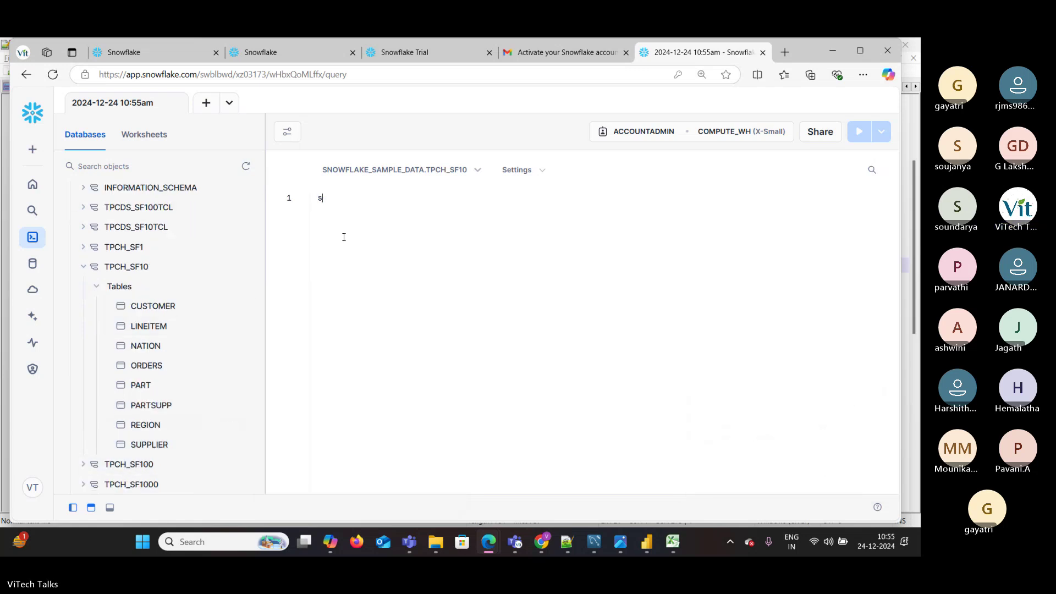
{"action": "type", "text": "elect * f"}
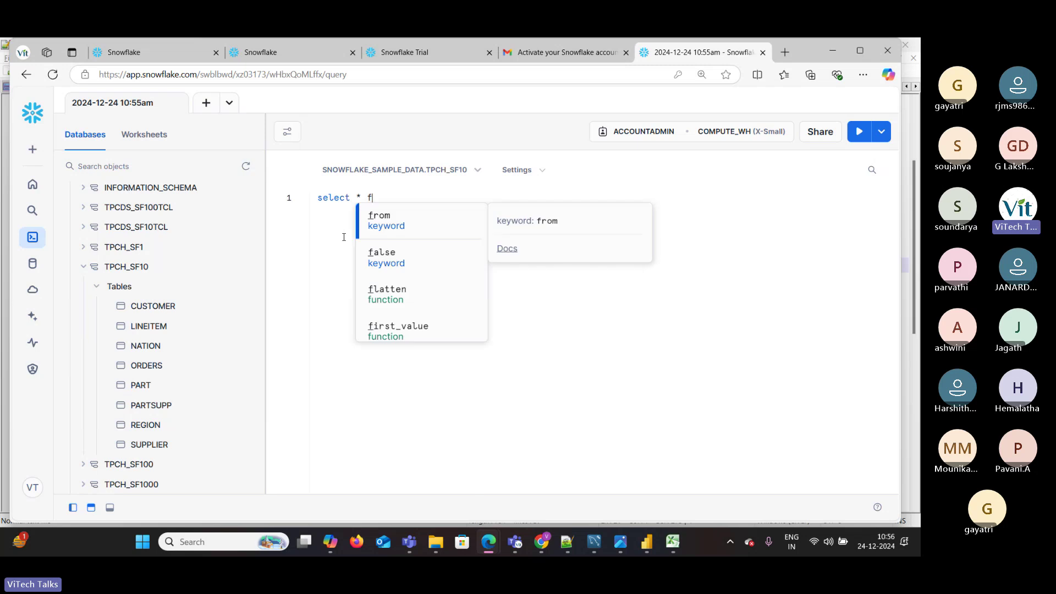
{"action": "type", "text": "rom orders"}
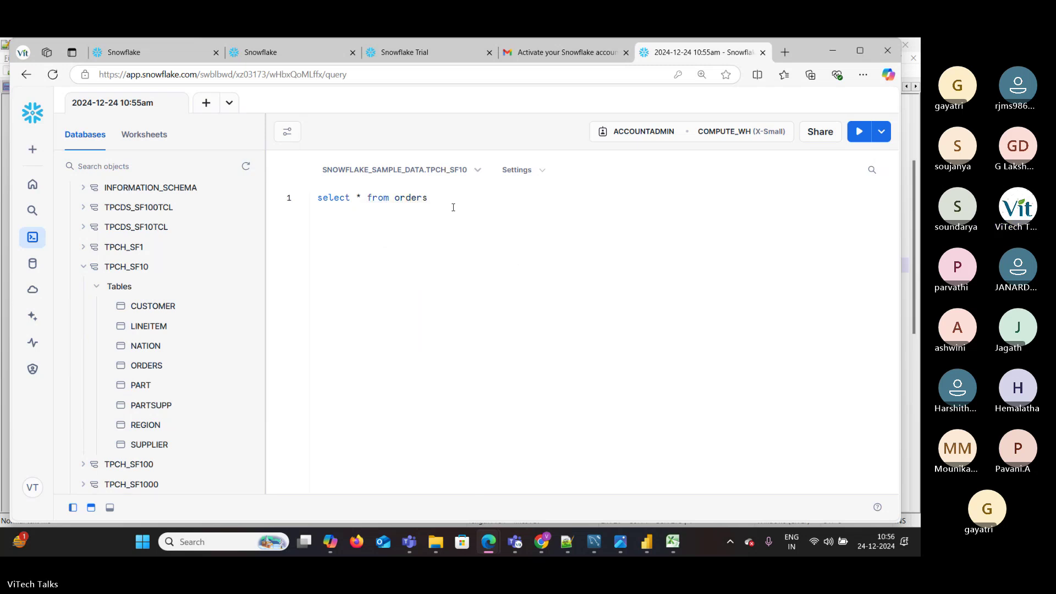
{"action": "left_click_drag", "start_coordinate": [434, 198], "coordinate": [330, 181]}
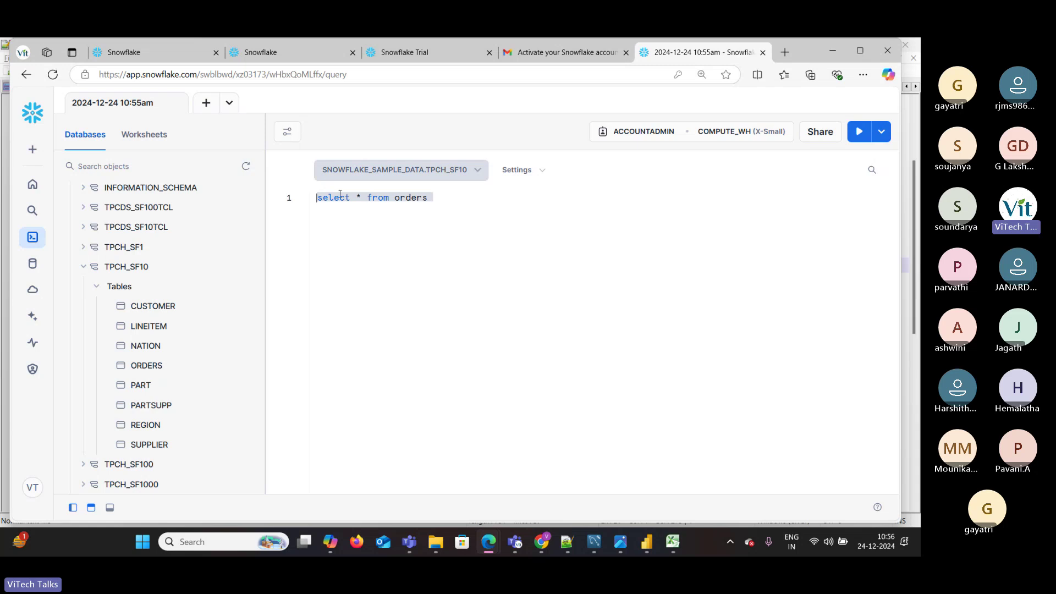
{"action": "left_click", "coordinate": [874, 132]}
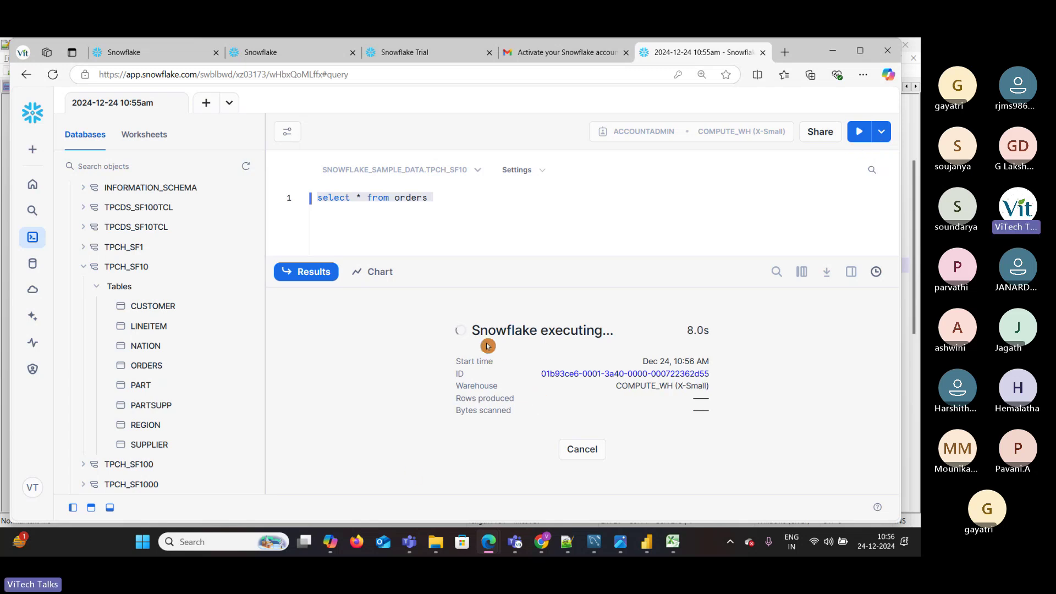
- Scroll the 15M-row ORDERS results to inspect order dates, priorities and other columns
{"action": "mouse_move", "coordinate": [647, 542]}
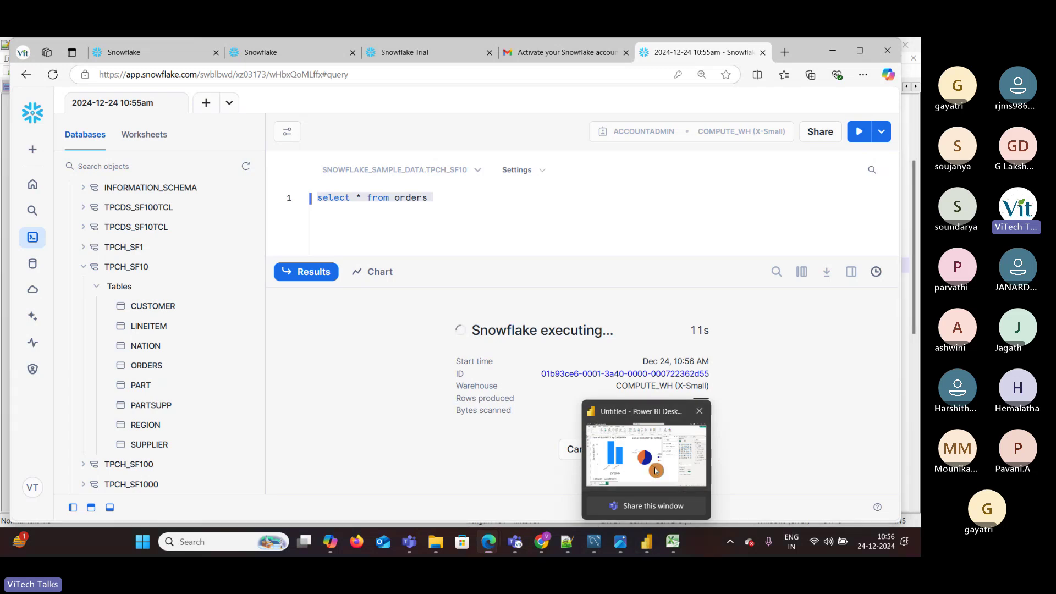
{"action": "mouse_move", "coordinate": [371, 495]}
{"action": "left_mouse_down"}
{"action": "mouse_move", "coordinate": [641, 494]}
{"action": "mouse_move", "coordinate": [388, 494]}
{"action": "left_mouse_up"}
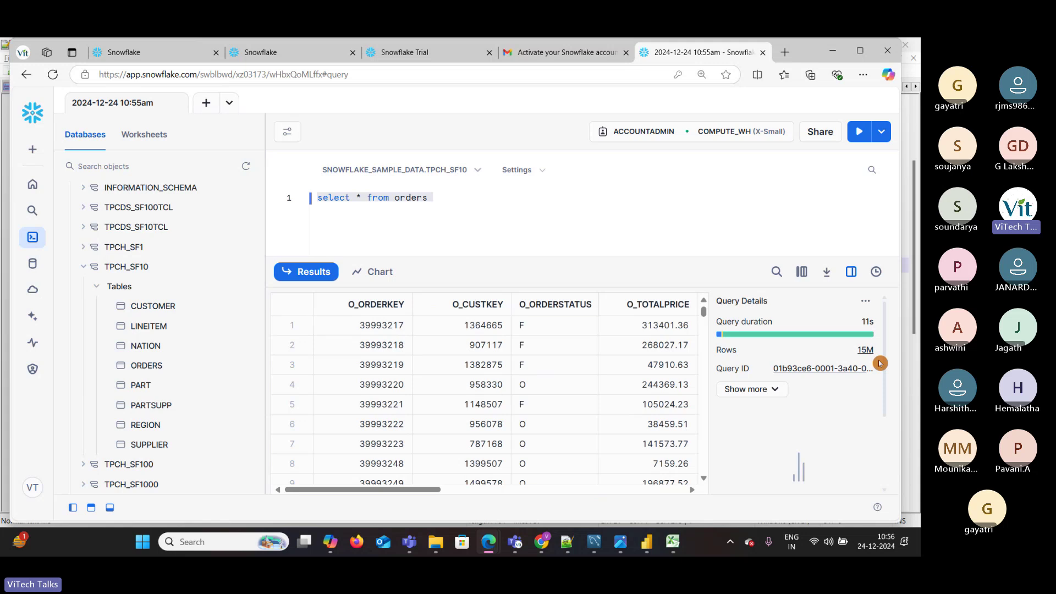
{"action": "mouse_move", "coordinate": [867, 369]}
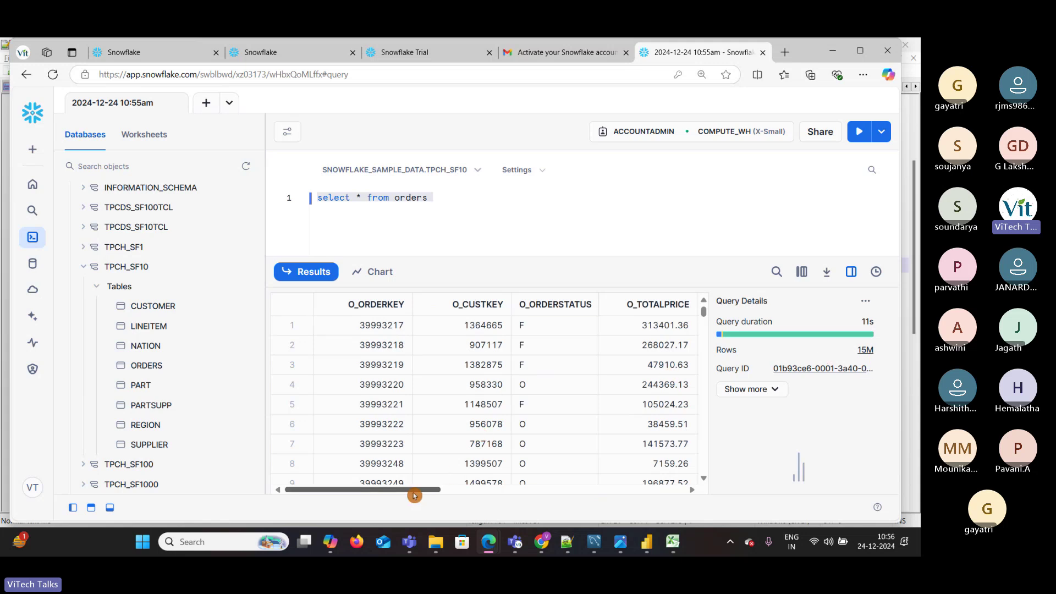
{"action": "left_click_drag", "start_coordinate": [415, 492], "coordinate": [475, 489]}
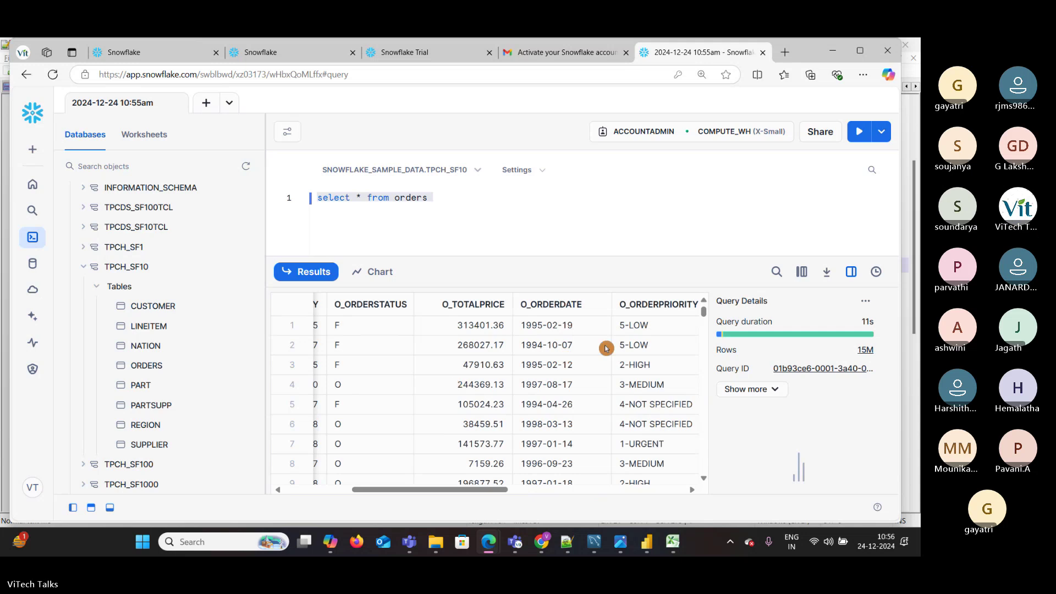
{"action": "scroll", "coordinate": [539, 401], "scroll_direction": "down", "scroll_amount": 6}
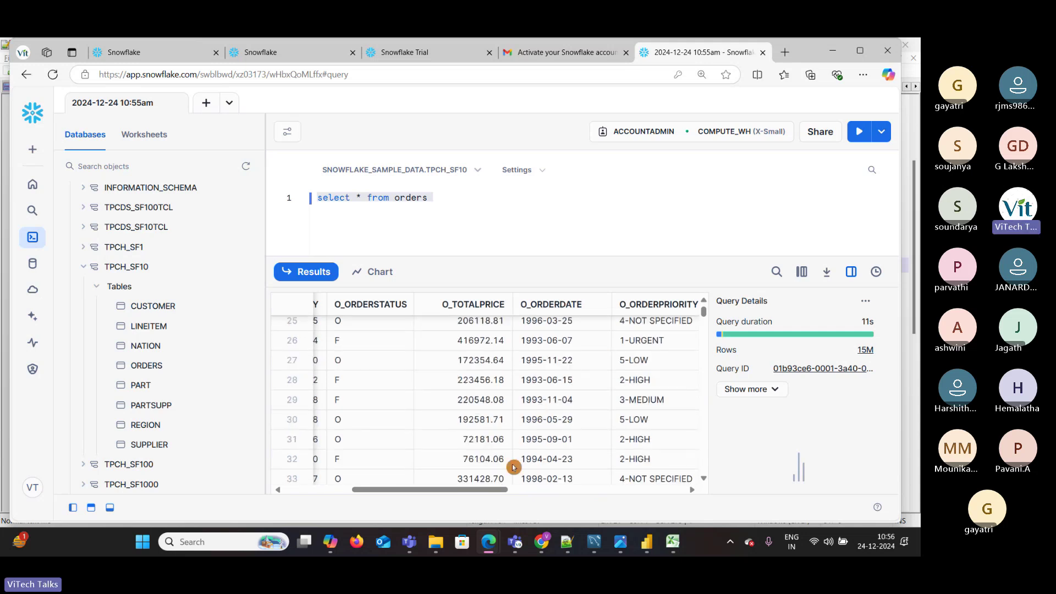
{"action": "left_click_drag", "start_coordinate": [477, 490], "coordinate": [409, 490]}
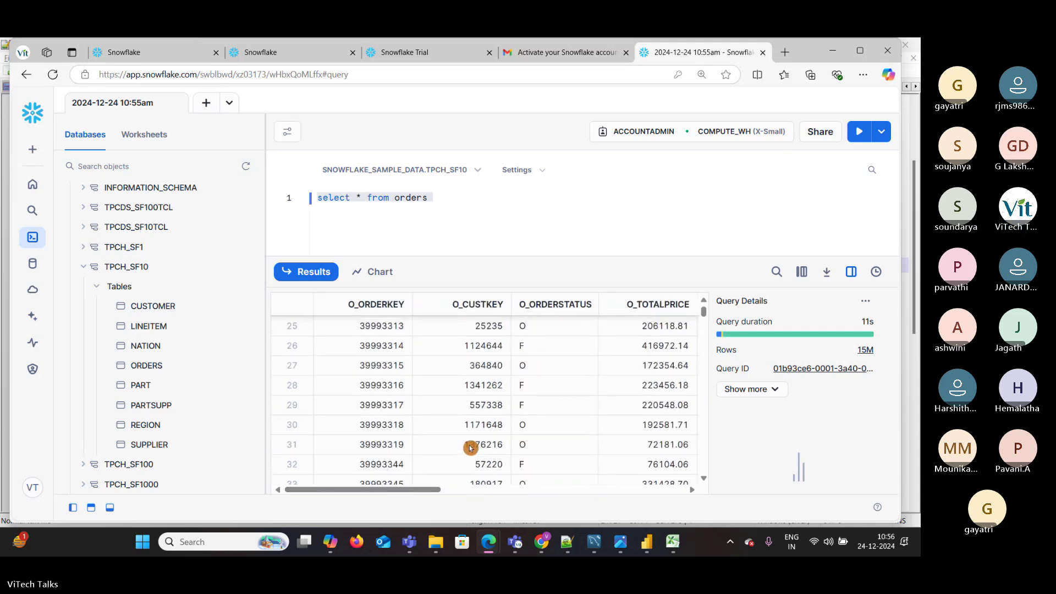
{"action": "scroll", "coordinate": [465, 438], "scroll_direction": "up", "scroll_amount": 5}
{"action": "scroll", "coordinate": [461, 429], "scroll_direction": "up", "scroll_amount": 2}
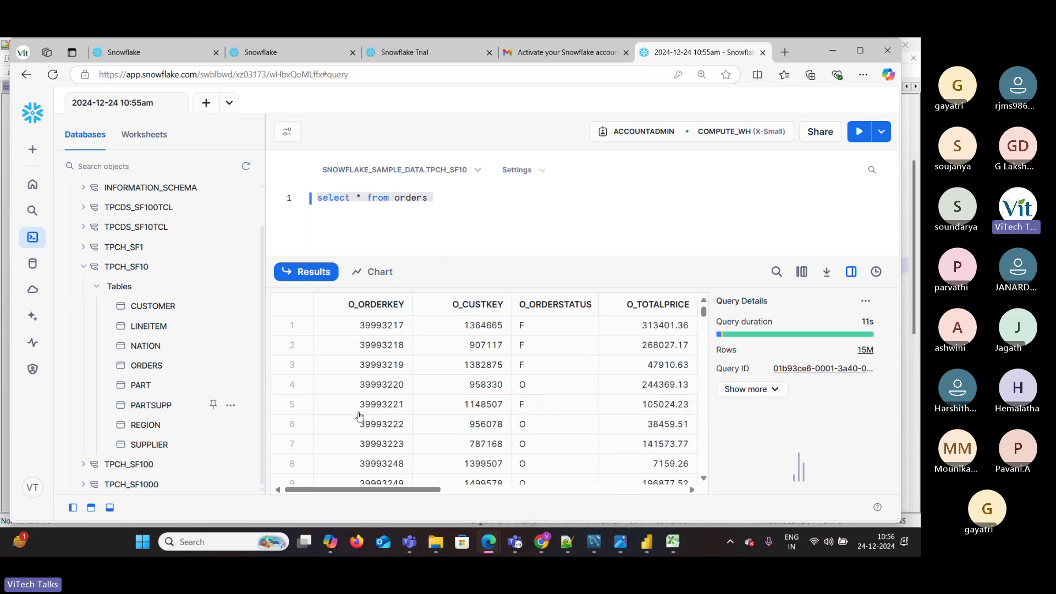
- Sign out of the current Snowflake session from the avatar menu
{"action": "left_click", "coordinate": [33, 488]}
{"action": "left_click", "coordinate": [63, 448]}
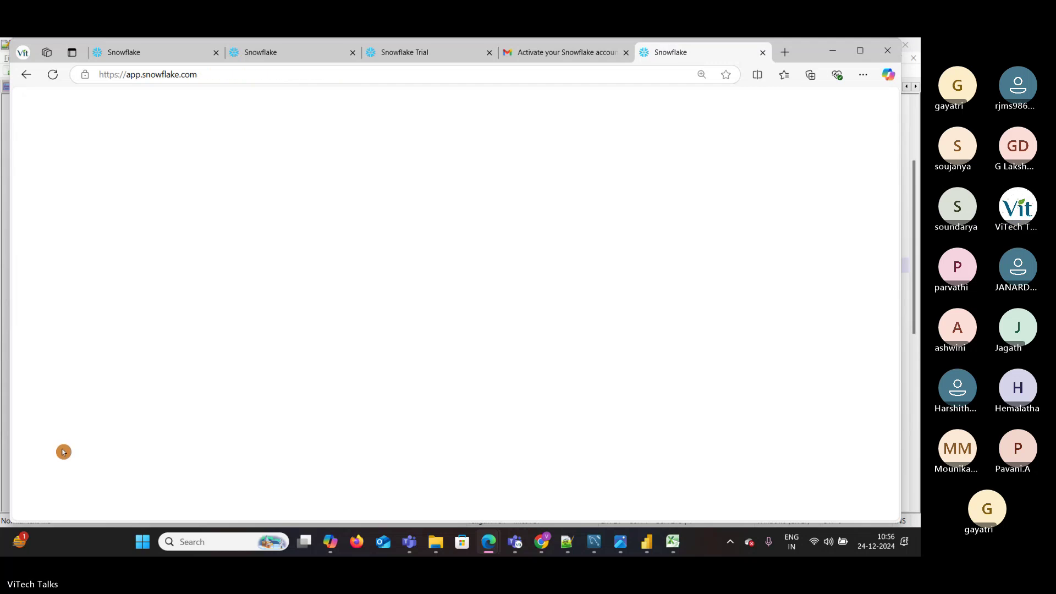
{"action": "left_click", "coordinate": [222, 81]}
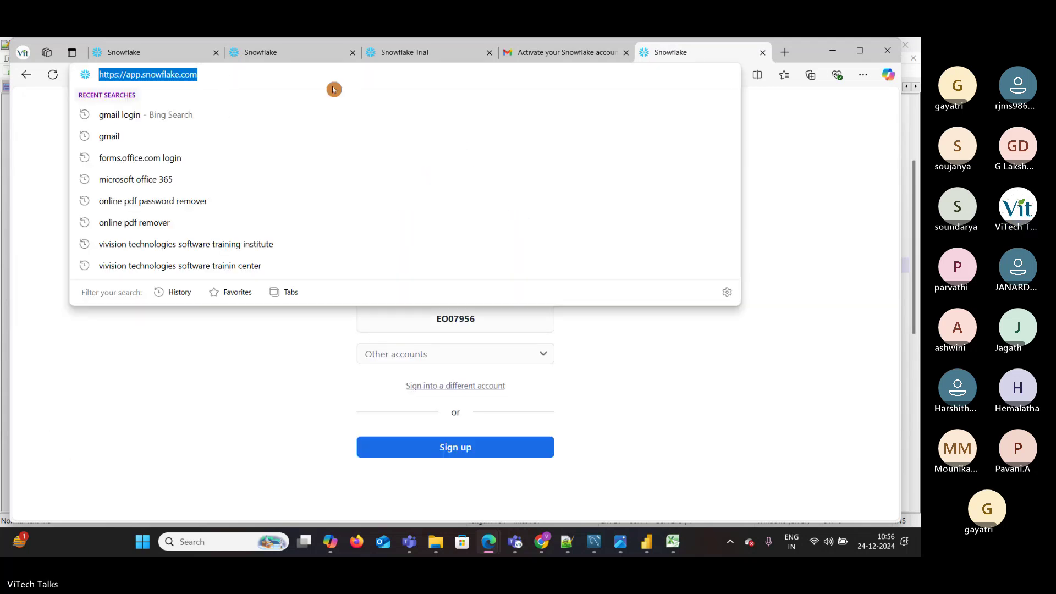
- Open the 'Welcome To Snowflake!' email in Gmail and select the new account's username
{"action": "left_click", "coordinate": [600, 49]}
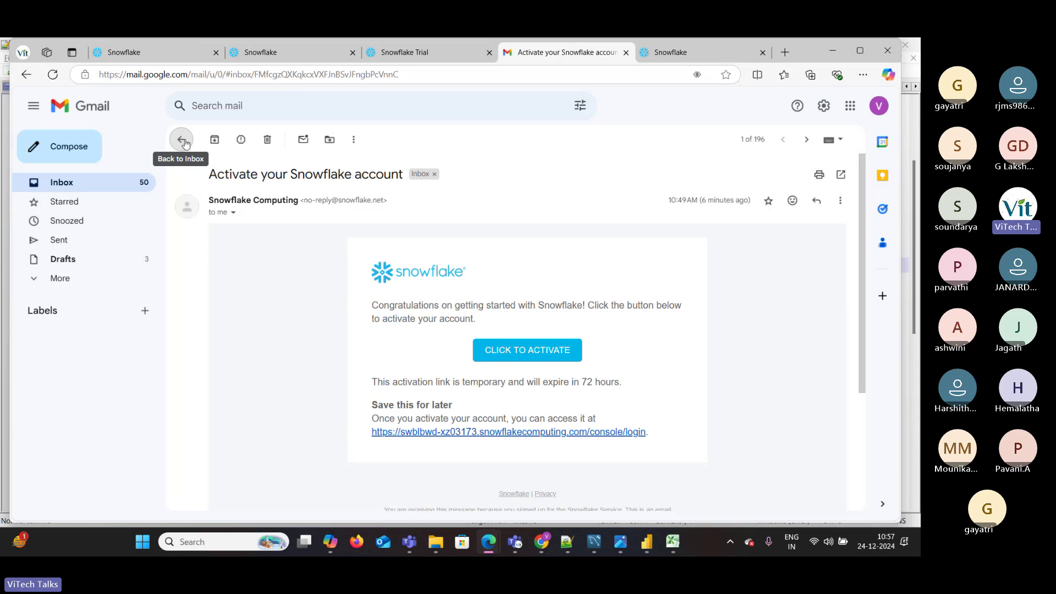
{"action": "left_click", "coordinate": [182, 140]}
{"action": "left_click", "coordinate": [352, 199]}
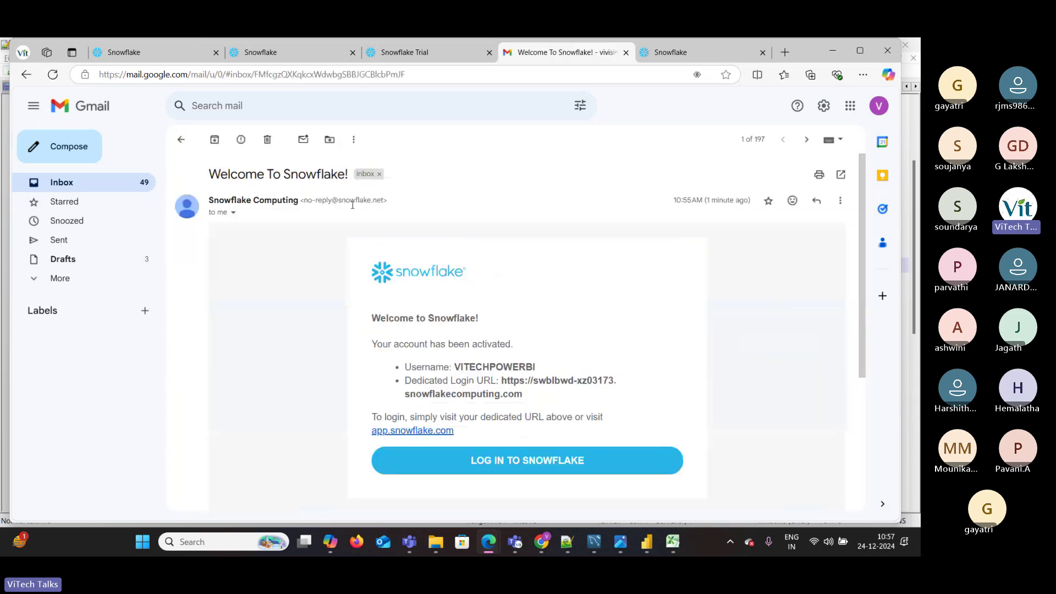
{"action": "double_click", "coordinate": [483, 368]}
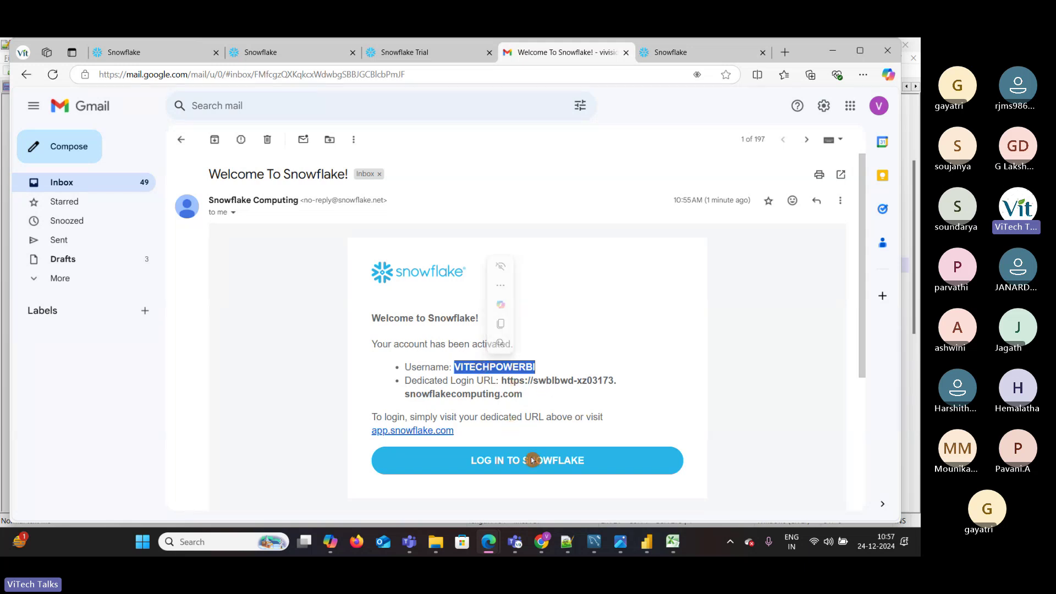
{"action": "double_click", "coordinate": [489, 369]}
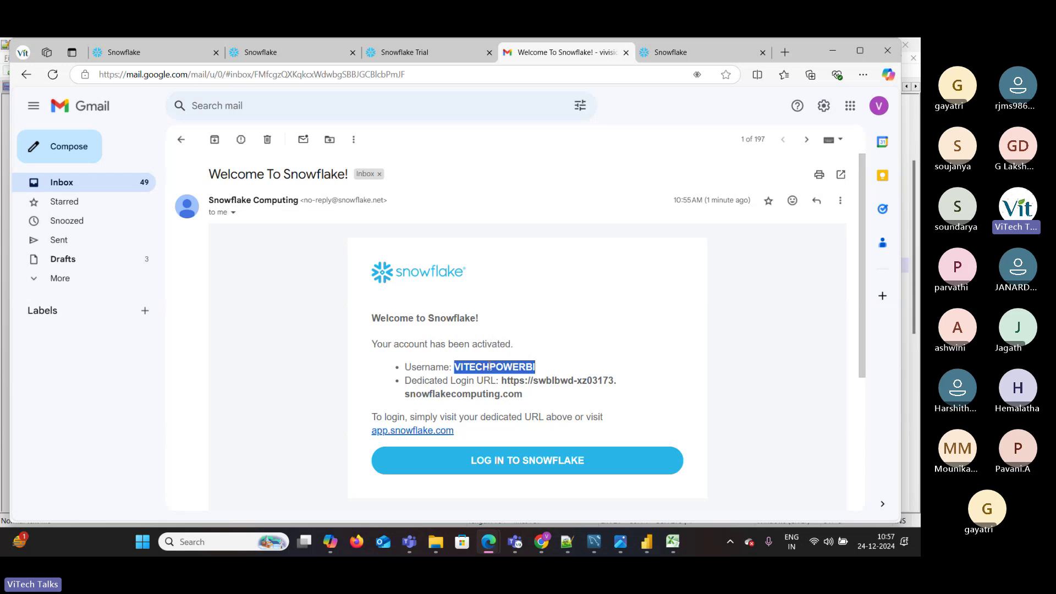
- Sign in through the dedicated login URL with the pasted username and the account password
{"action": "left_click", "coordinate": [537, 385]}
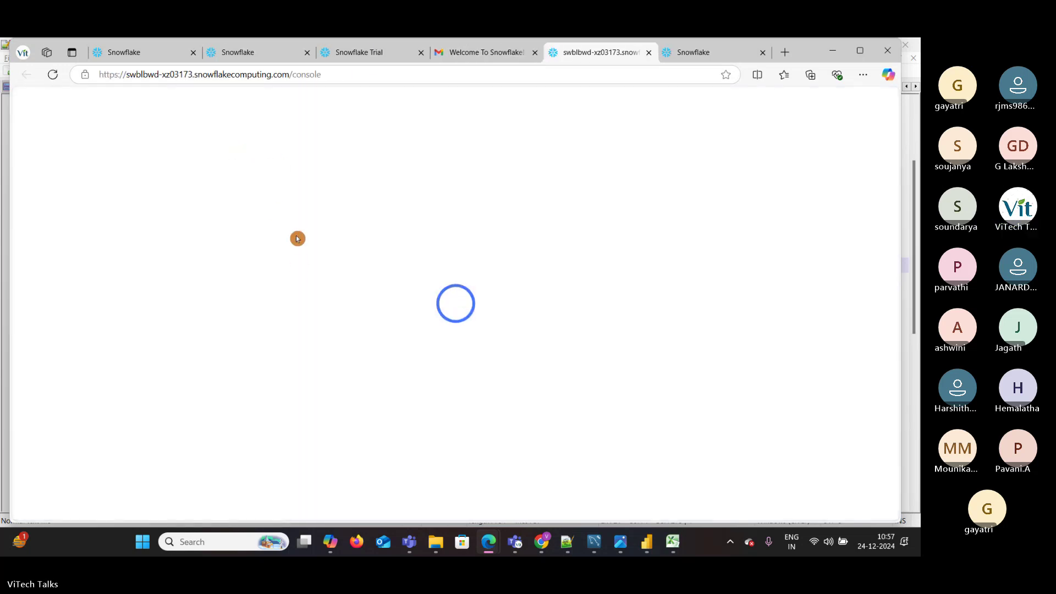
{"action": "key", "text": "ctrl+v"}
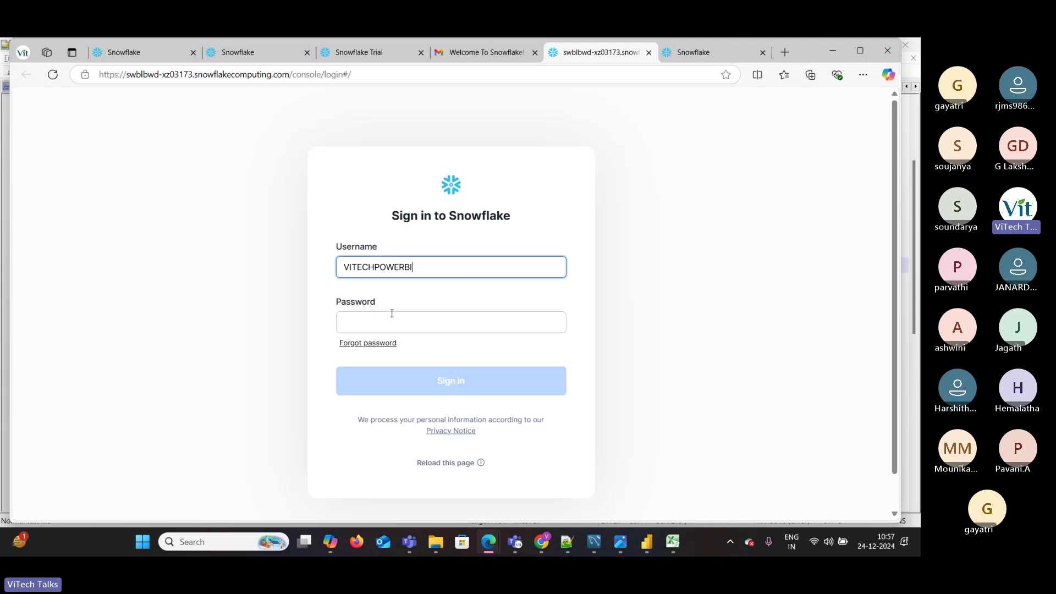
{"action": "left_click", "coordinate": [387, 320]}
{"action": "type", "text": "**"}
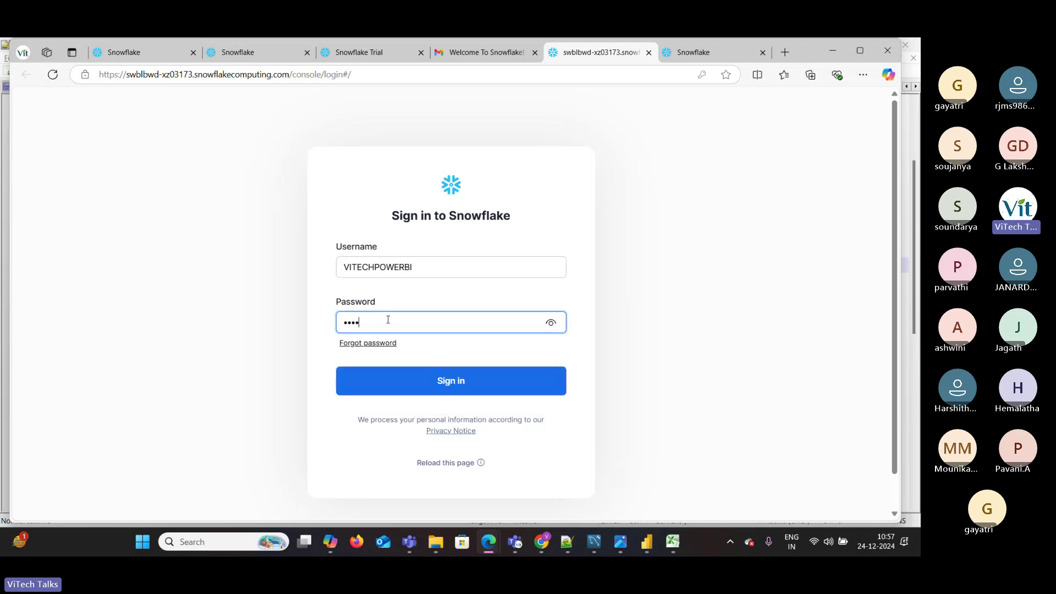
{"action": "type", "text": "*****"}
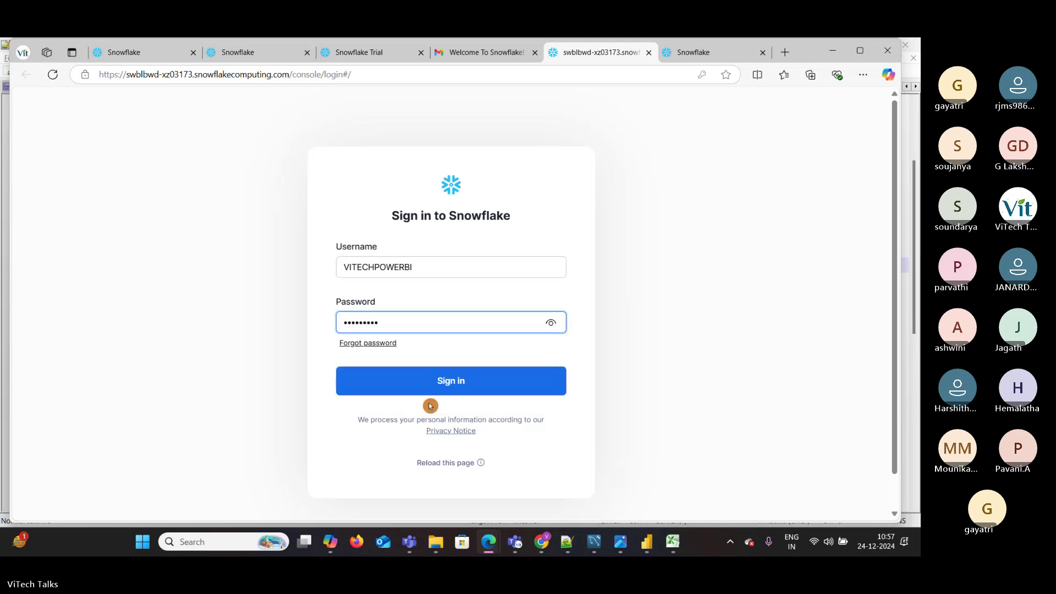
{"action": "left_click", "coordinate": [431, 392]}
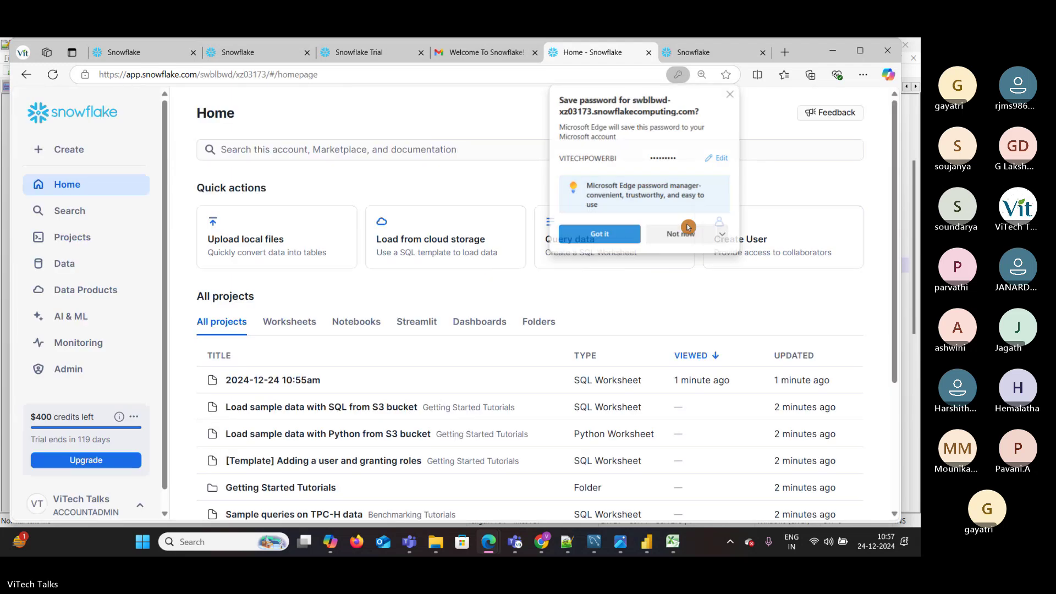
{"action": "left_click", "coordinate": [710, 234]}
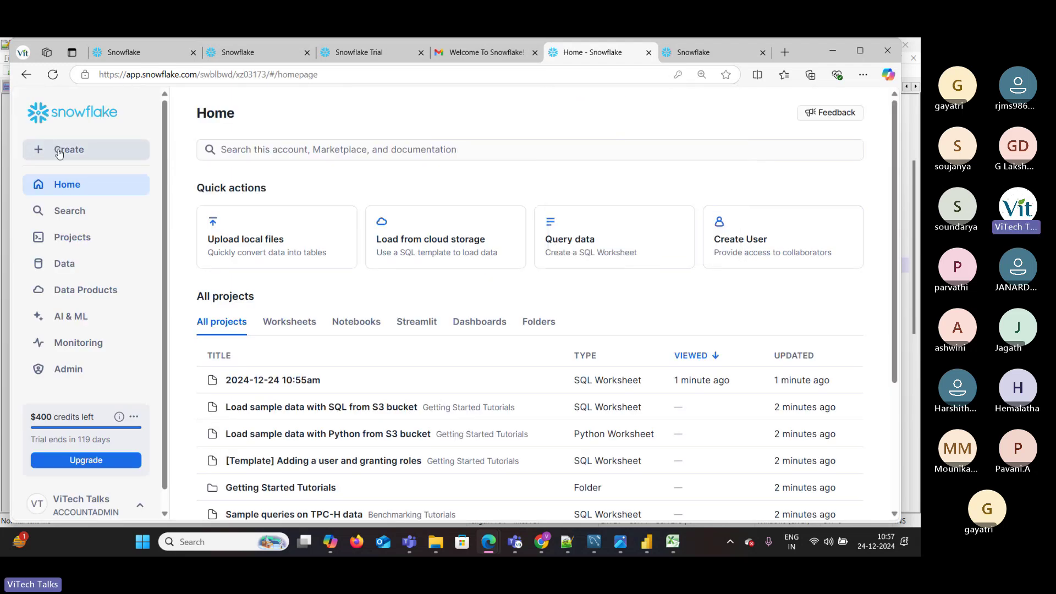
{"action": "left_click", "coordinate": [60, 154]}
{"action": "left_click", "coordinate": [70, 182]}
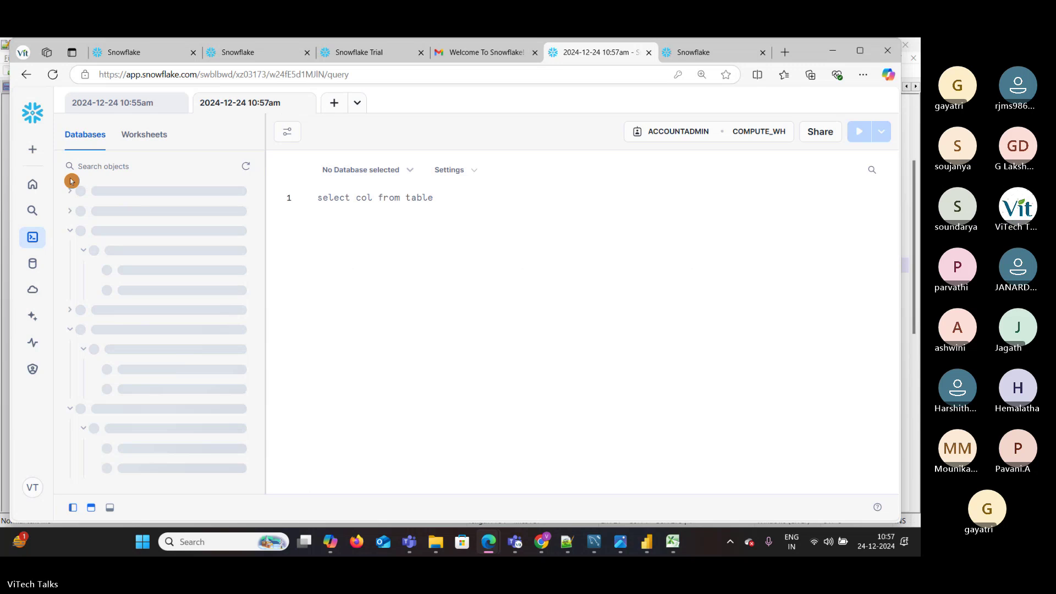
- Expand SNOWFLAKE_SAMPLE_DATA > TPCH_SF10 tables and view the CUSTOMER table's columns and 1.5M rows
{"action": "left_click", "coordinate": [71, 212]}
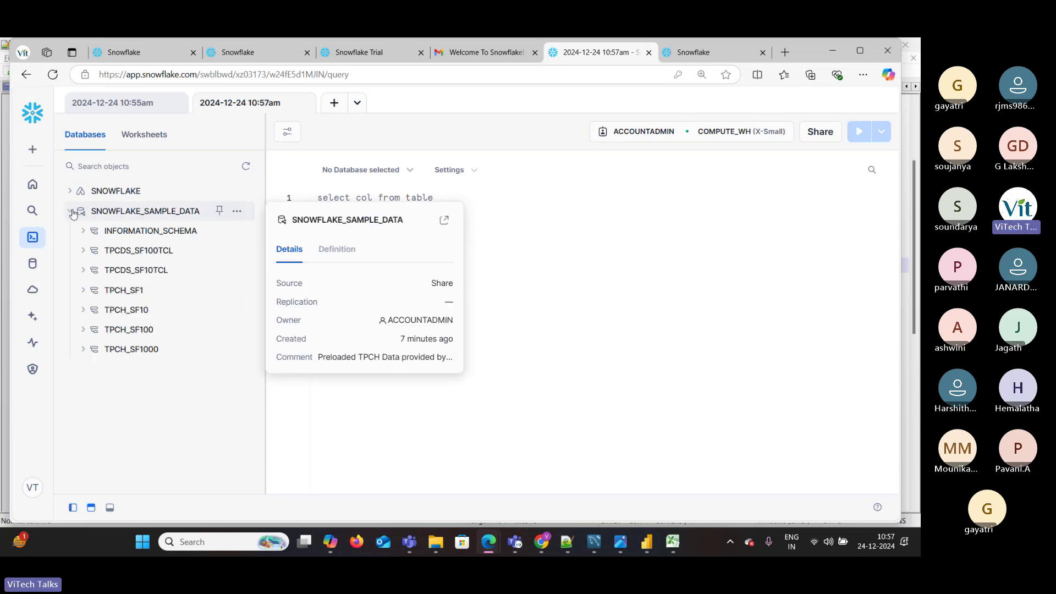
{"action": "left_click", "coordinate": [85, 310]}
{"action": "left_click", "coordinate": [85, 351]}
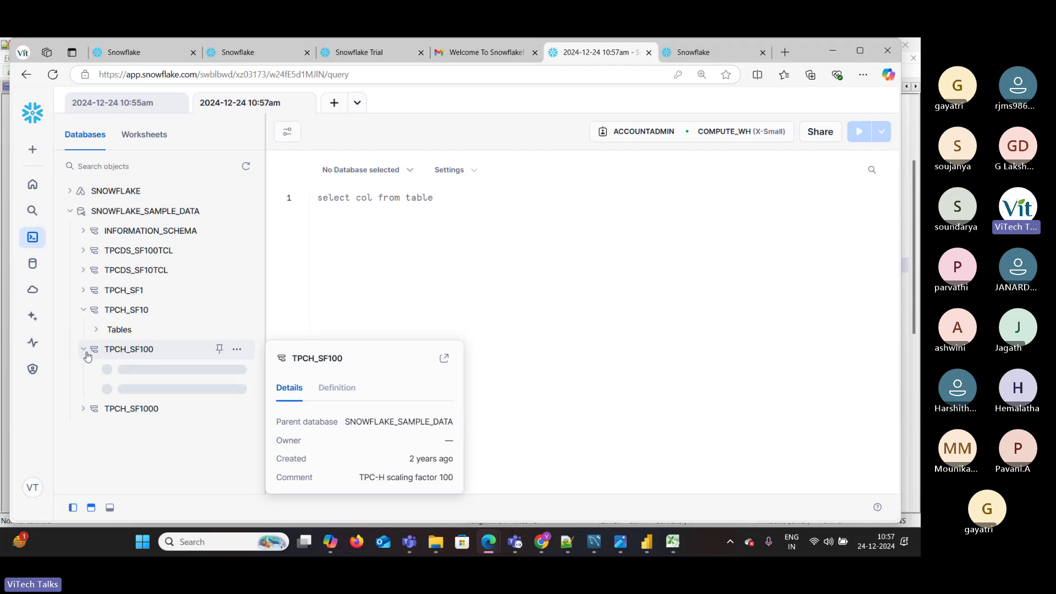
{"action": "left_click", "coordinate": [85, 391]}
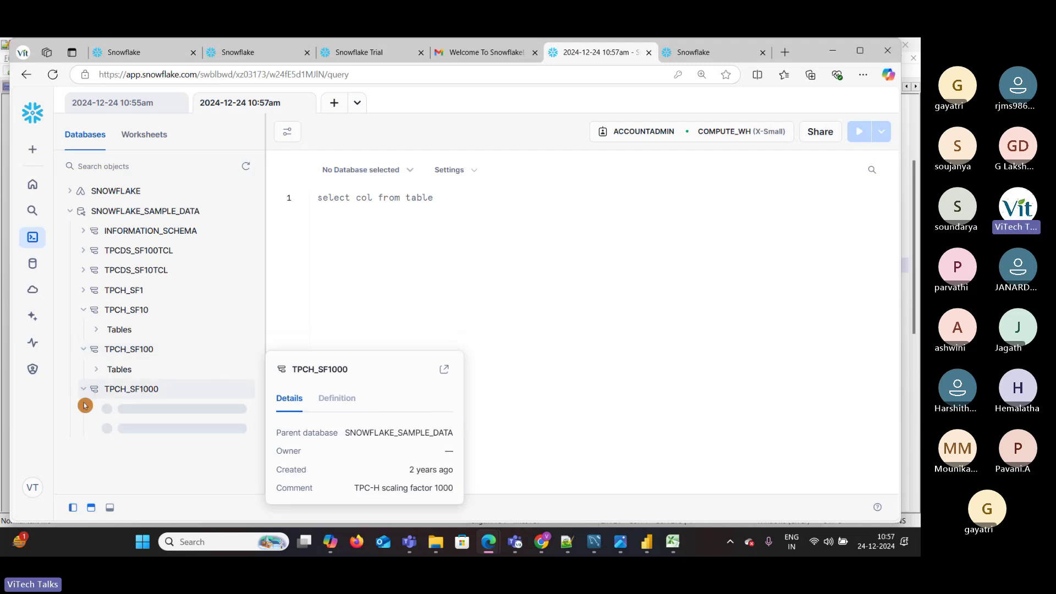
{"action": "left_click", "coordinate": [96, 330]}
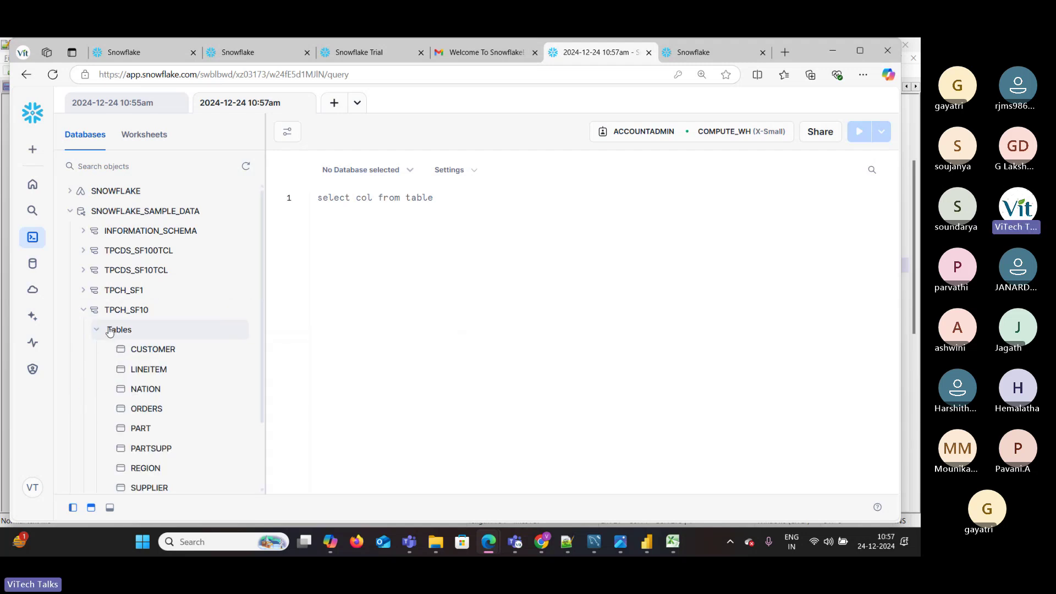
{"action": "left_click", "coordinate": [139, 353]}
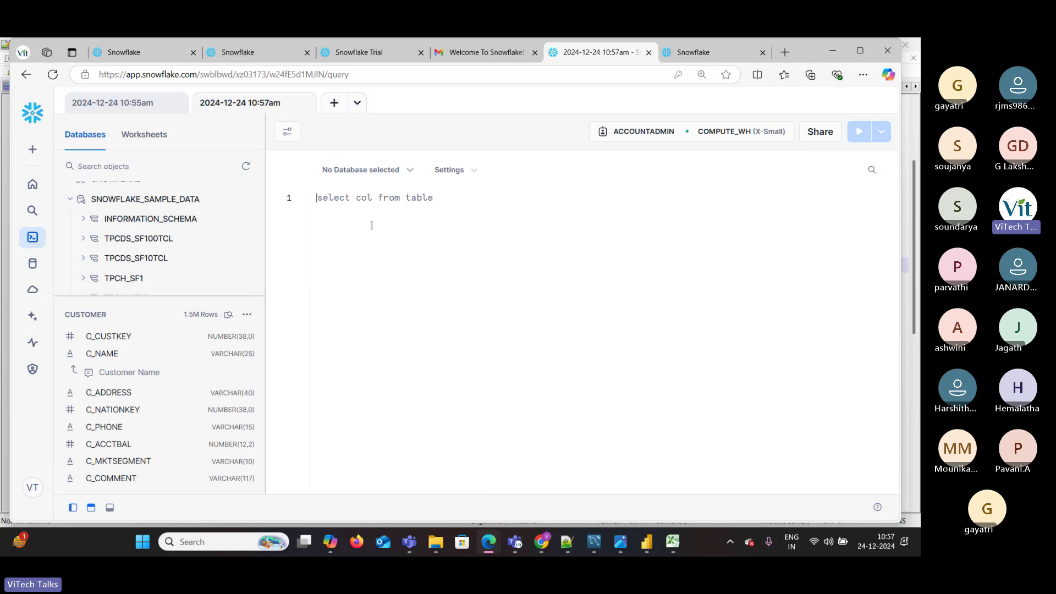
- Enter 'select * from customer' and set the worksheet context to SNOWFLAKE_SAMPLE_DATA.TPCH_SF1
{"action": "type", "text": "select"}
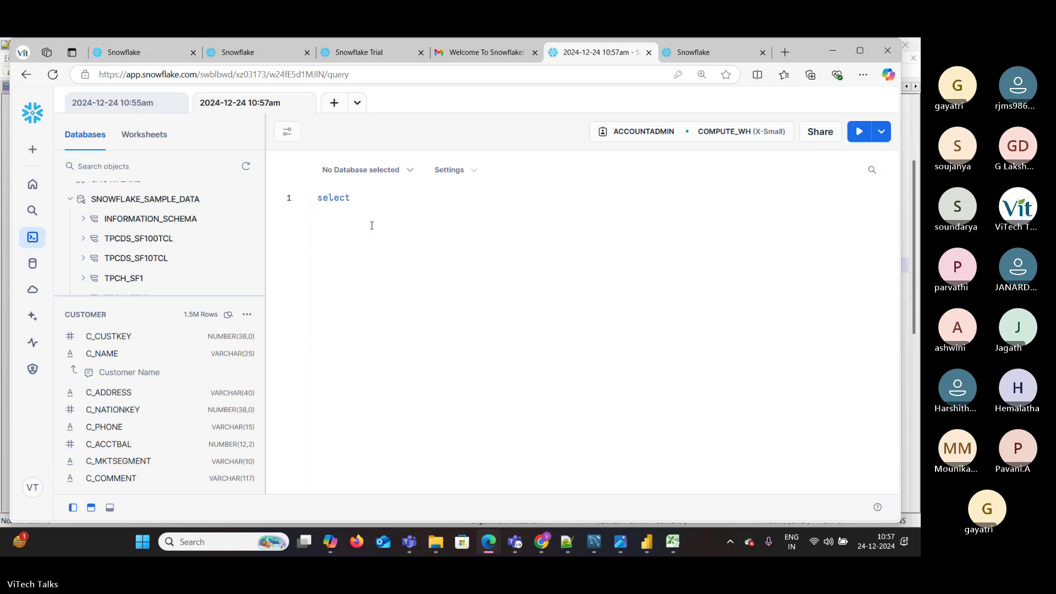
{"action": "type", "text": " * from cust"}
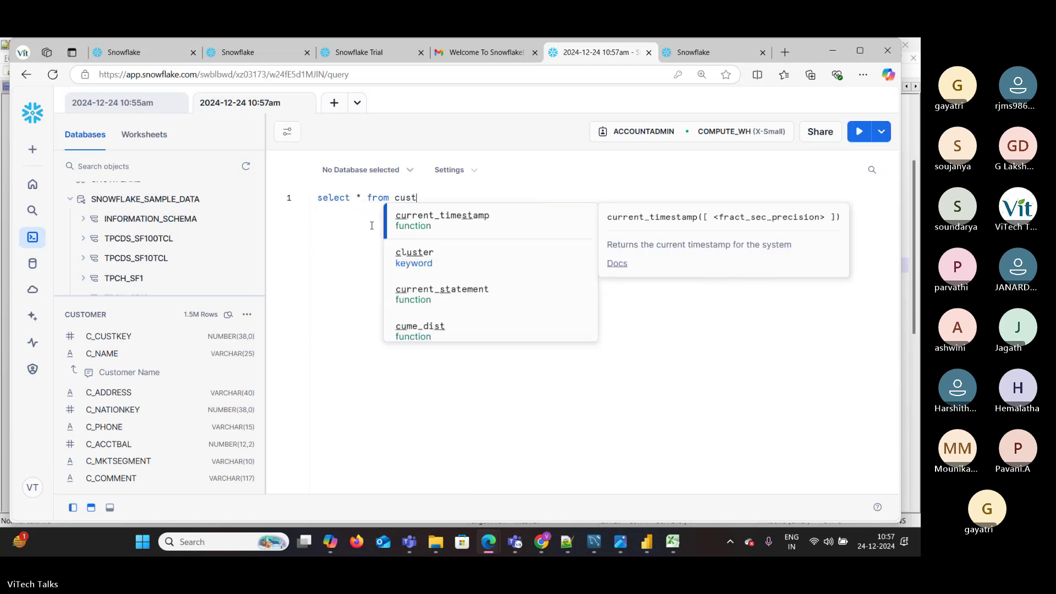
{"action": "type", "text": "omers"}
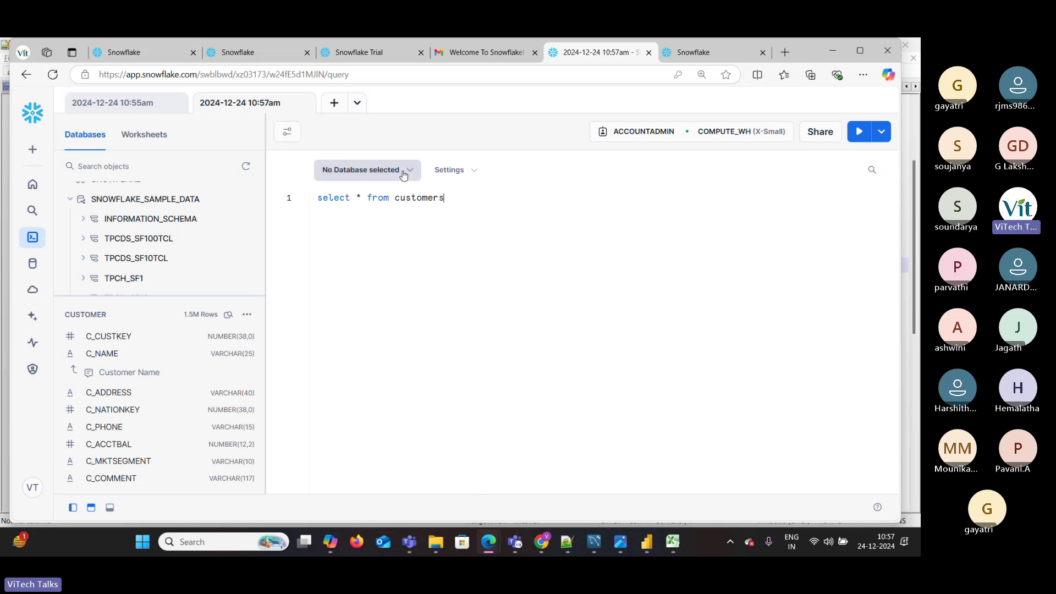
{"action": "left_click", "coordinate": [366, 170]}
{"action": "left_click", "coordinate": [374, 264]}
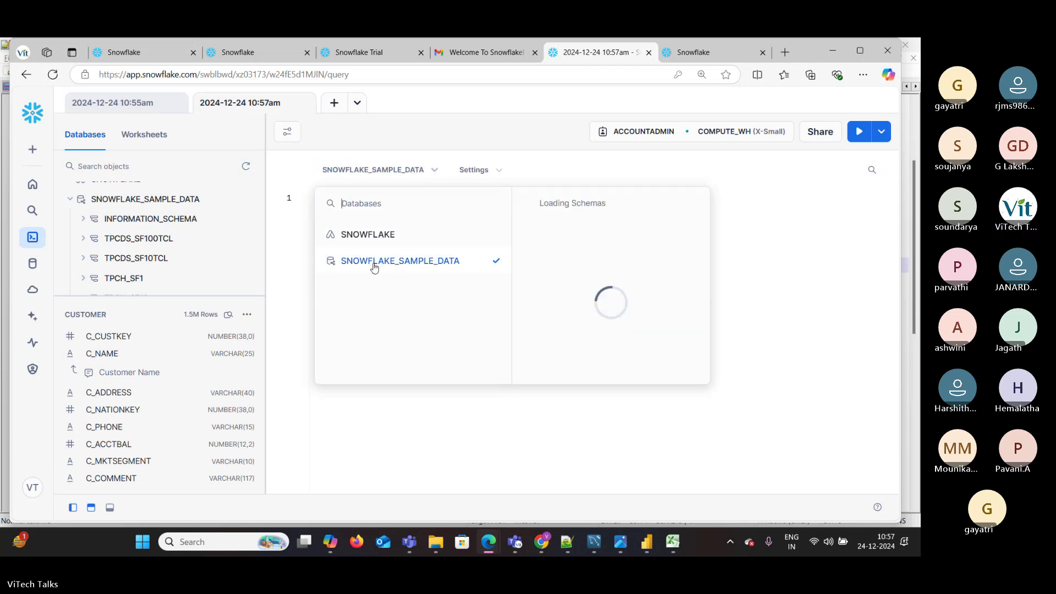
{"action": "left_click", "coordinate": [568, 321]}
{"action": "left_click", "coordinate": [865, 260]}
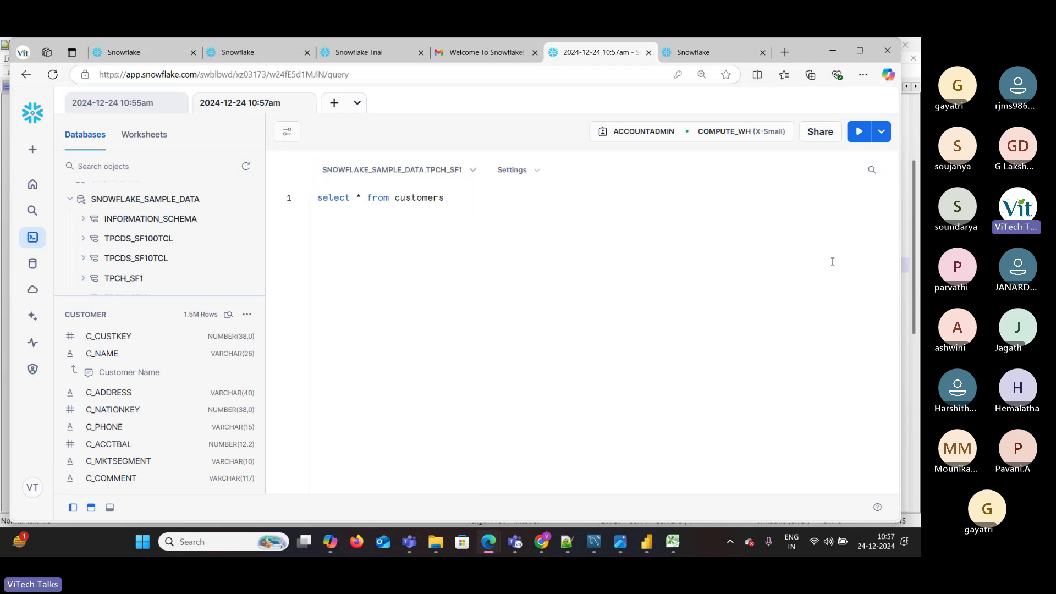
- Run the corrected customer query, returning 150K rows with C_CUSTKEY, C_NAME and C_ADDRESS
{"action": "left_click_drag", "start_coordinate": [493, 202], "coordinate": [309, 198]}
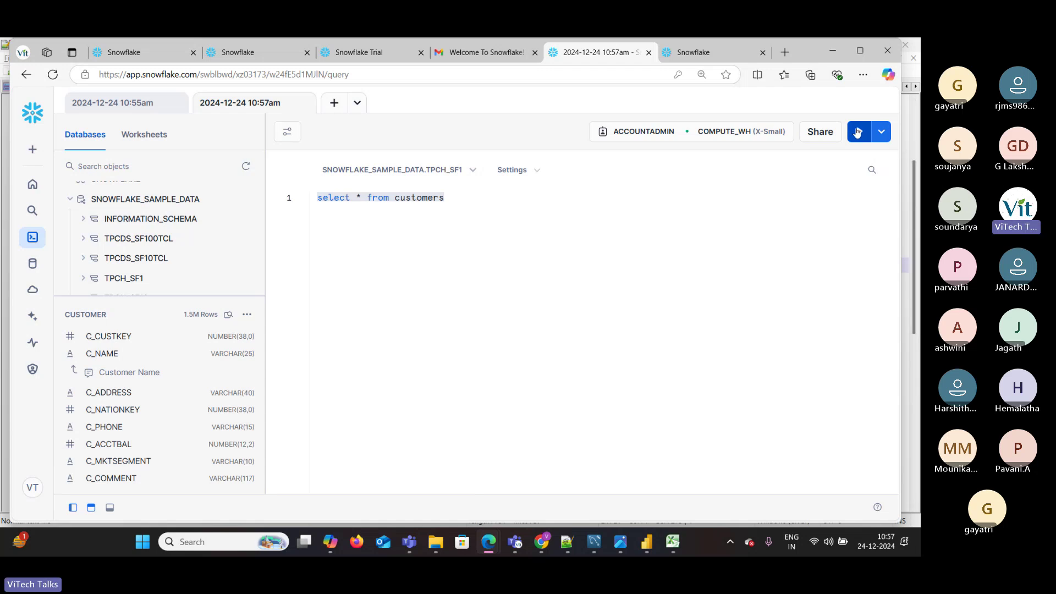
{"action": "key", "text": "ctrl+Return"}
{"action": "left_click", "coordinate": [462, 202]}
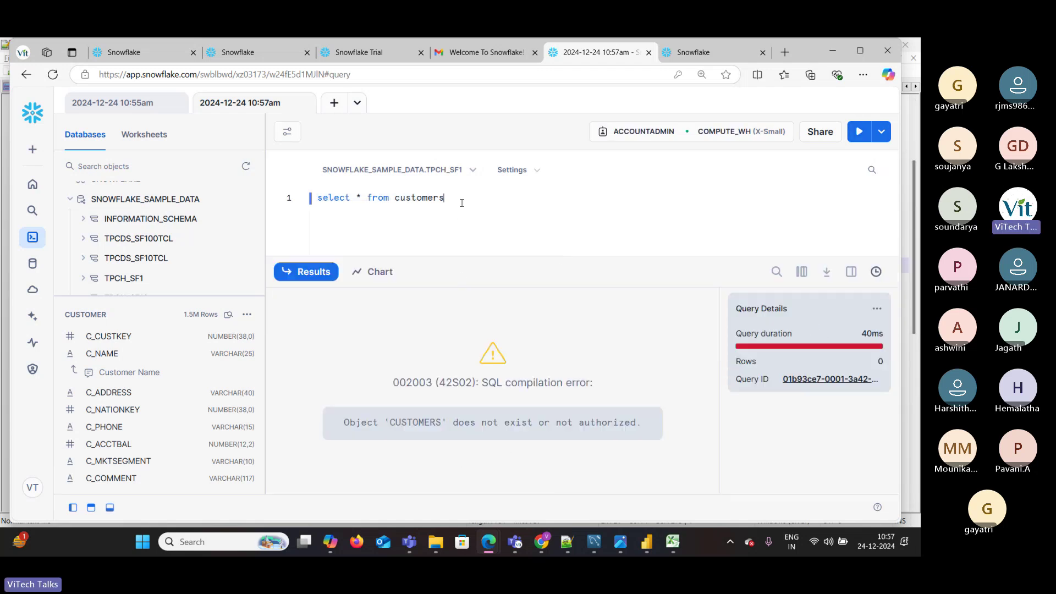
{"action": "left_click_drag", "start_coordinate": [458, 203], "coordinate": [328, 201]}
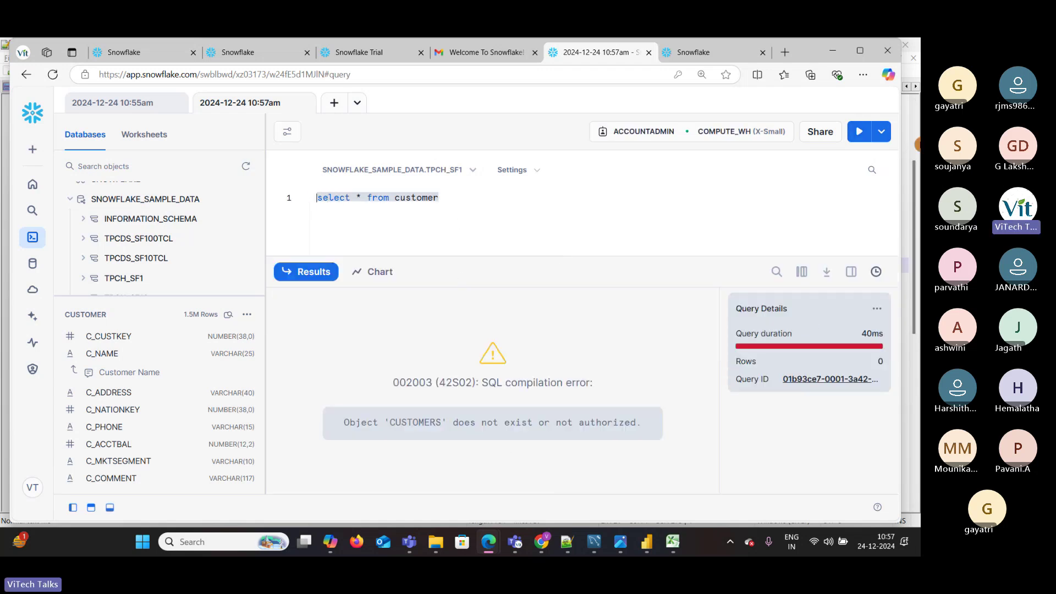
{"action": "left_click", "coordinate": [860, 132]}
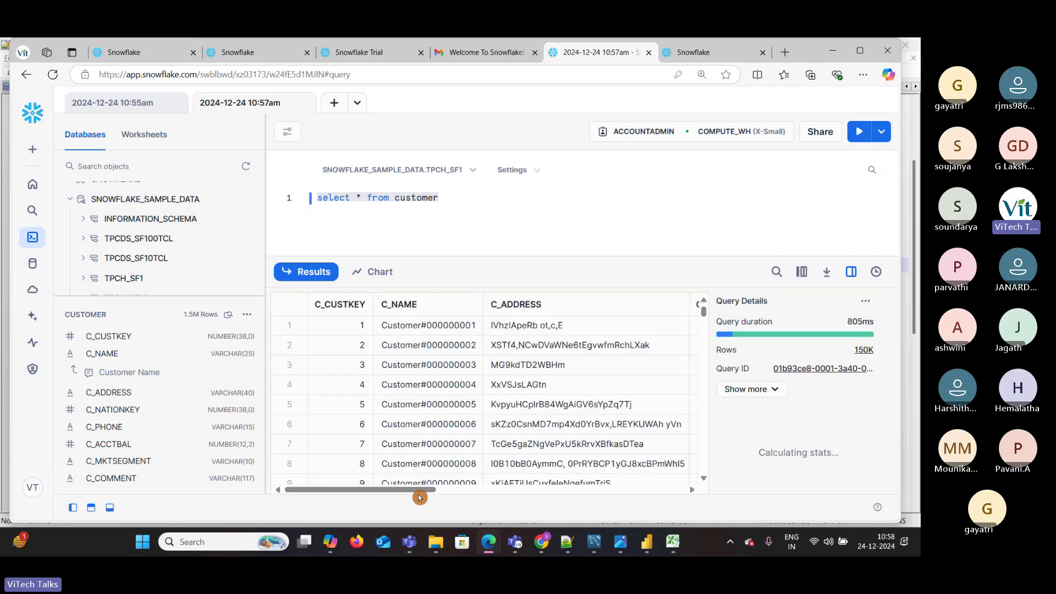
{"action": "left_click_drag", "start_coordinate": [419, 498], "coordinate": [618, 499]}
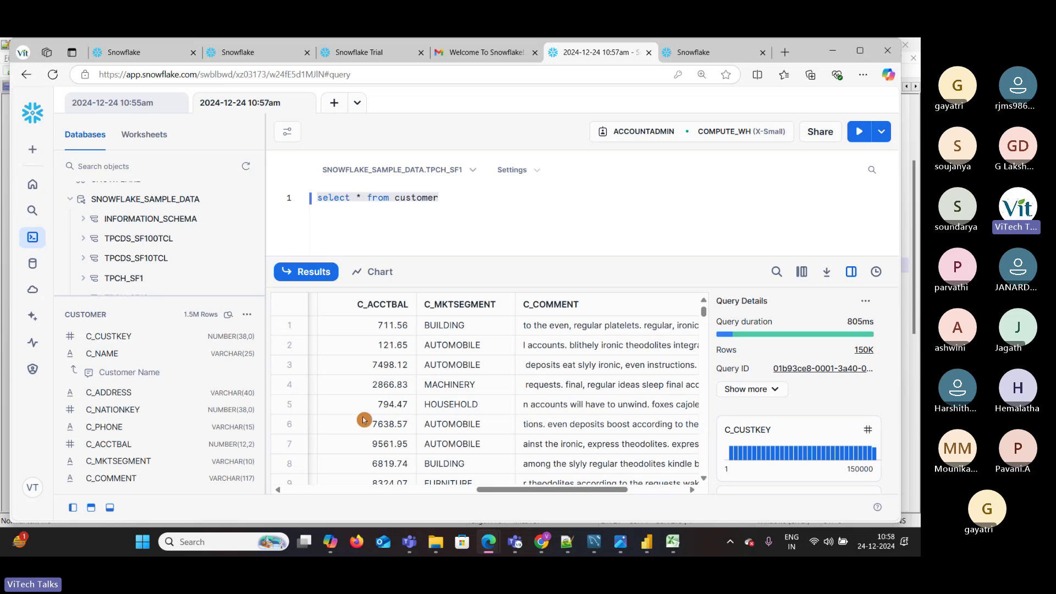
{"action": "scroll", "coordinate": [364, 420], "scroll_direction": "down", "scroll_amount": 5}
{"action": "scroll", "coordinate": [366, 420], "scroll_direction": "up", "scroll_amount": 5}
{"action": "scroll", "coordinate": [481, 451], "scroll_direction": "down", "scroll_amount": 10}
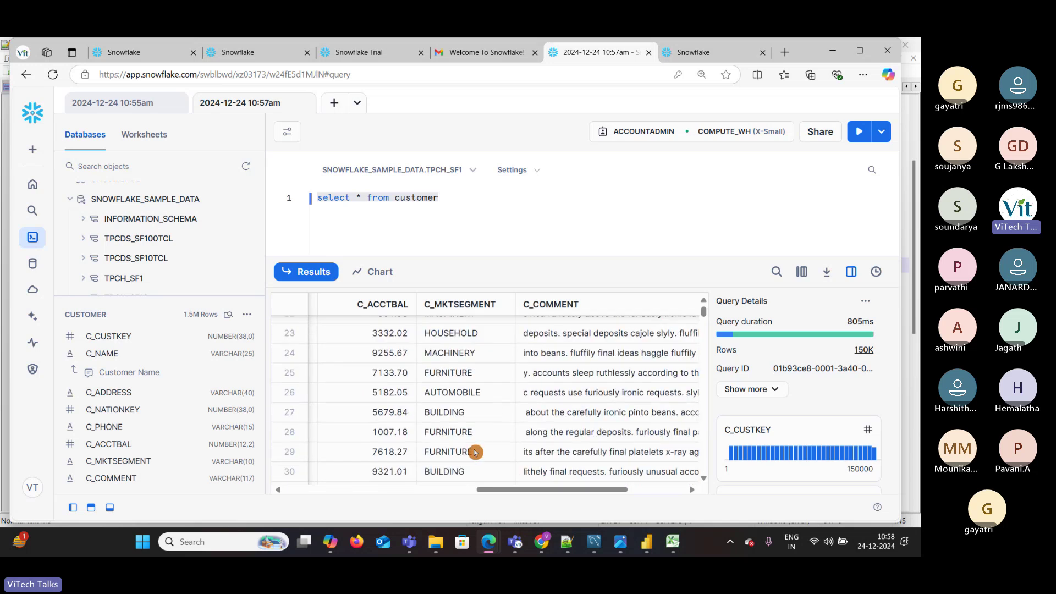
{"action": "scroll", "coordinate": [479, 458], "scroll_direction": "down", "scroll_amount": 6}
{"action": "left_click_drag", "start_coordinate": [504, 490], "coordinate": [358, 481]}
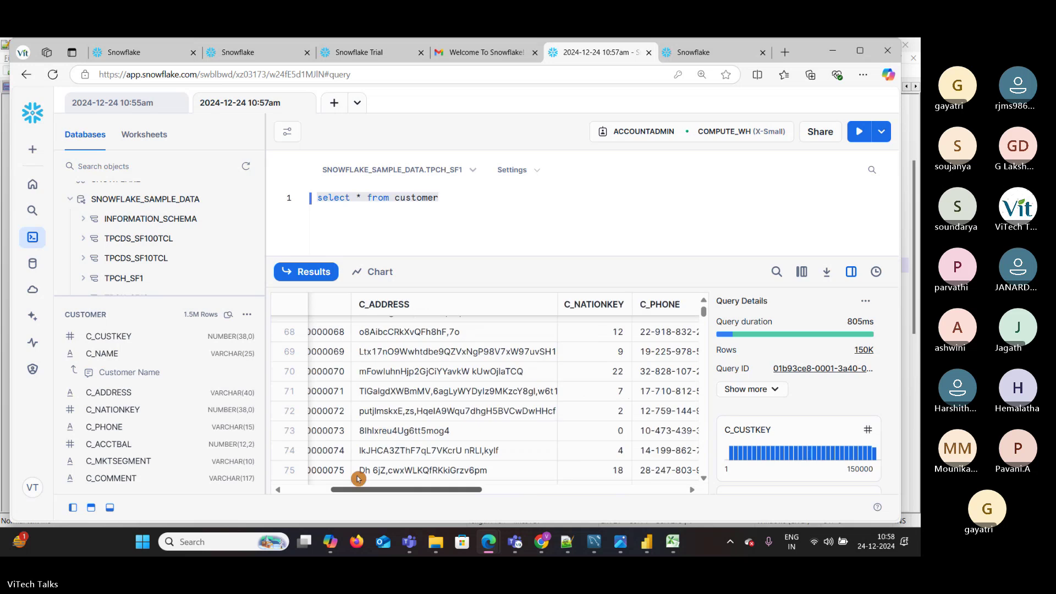
{"action": "scroll", "coordinate": [207, 254], "scroll_direction": "down", "scroll_amount": 5}
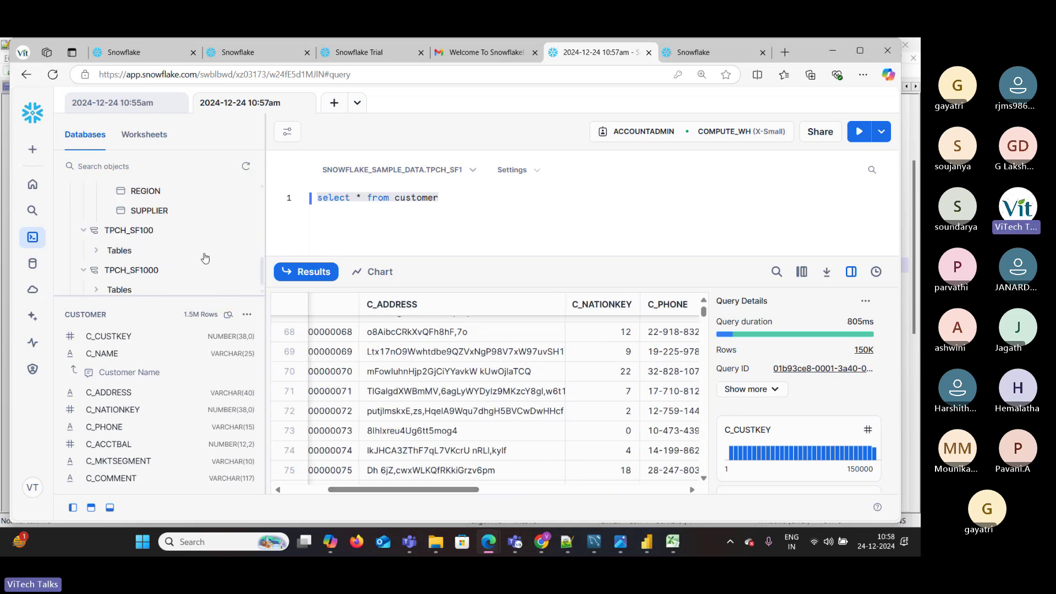
{"action": "scroll", "coordinate": [210, 250], "scroll_direction": "up", "scroll_amount": 3}
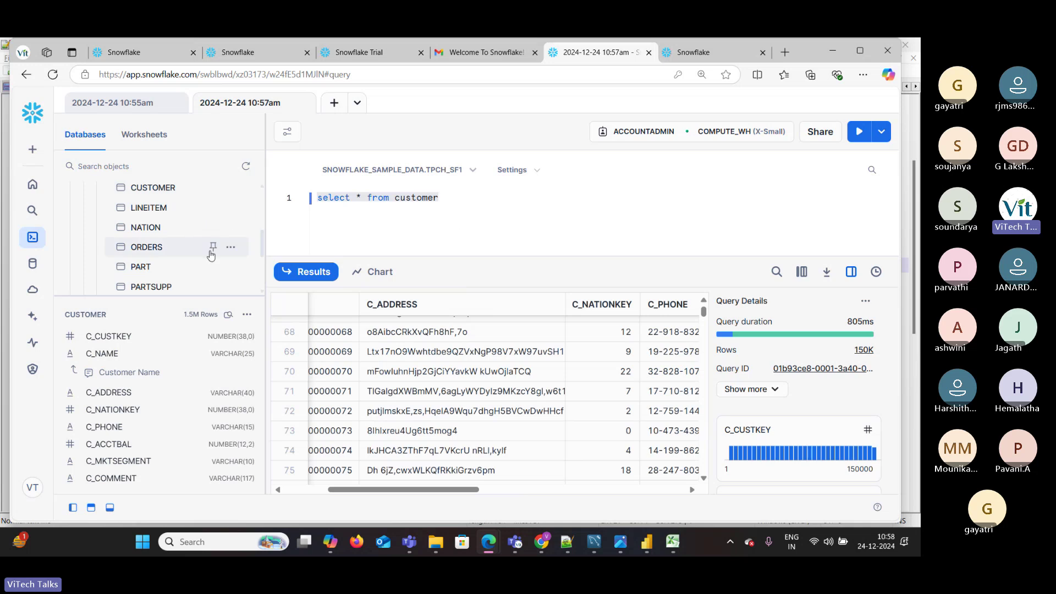
{"action": "left_click", "coordinate": [480, 225]}
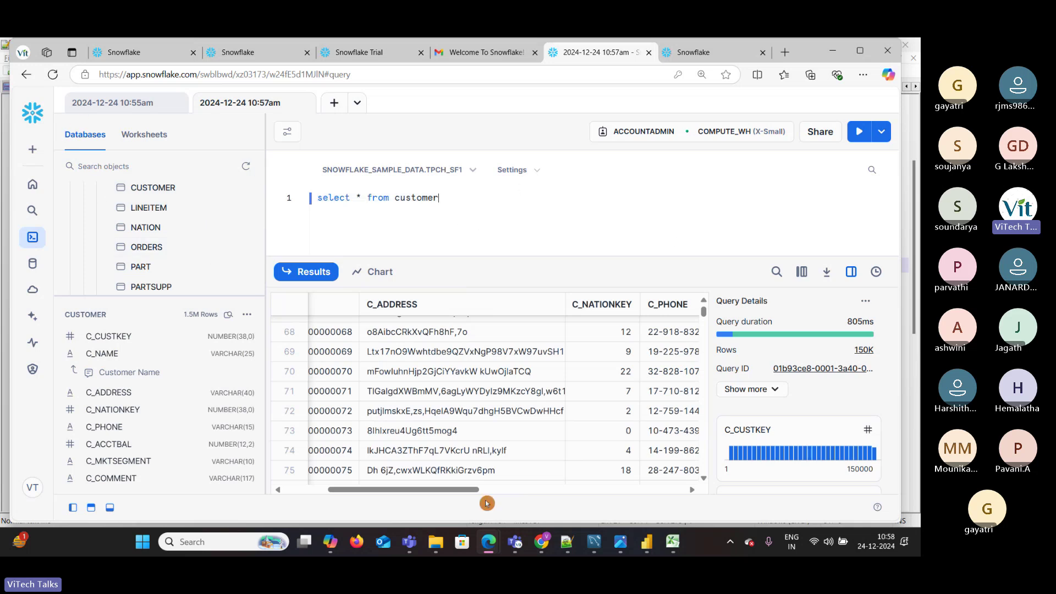
{"action": "left_click", "coordinate": [569, 553]}
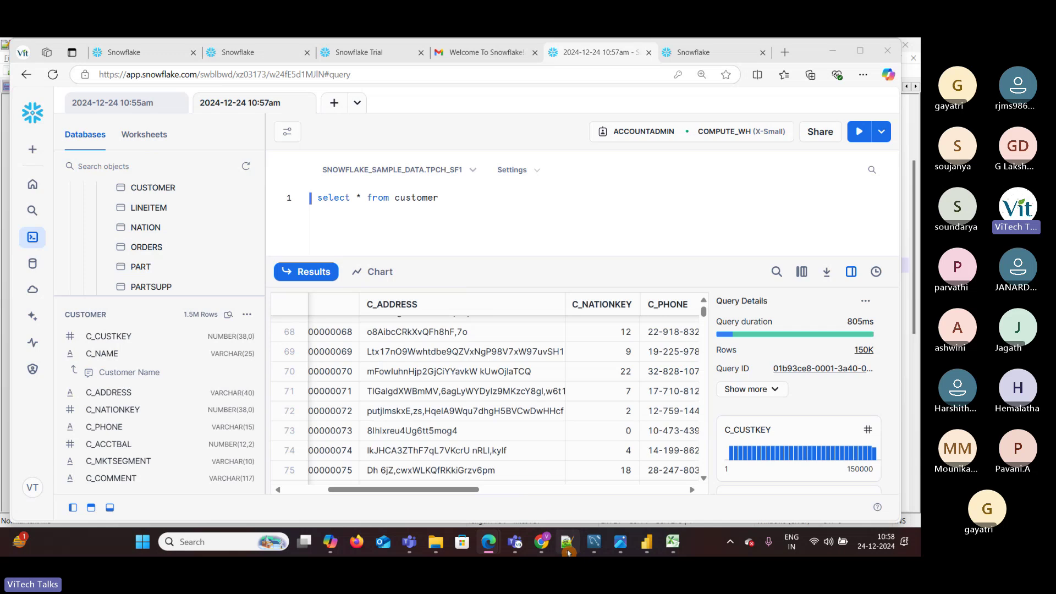
{"action": "left_click_drag", "start_coordinate": [633, 311], "coordinate": [40, 263]}
{"action": "left_click", "coordinate": [857, 46]}
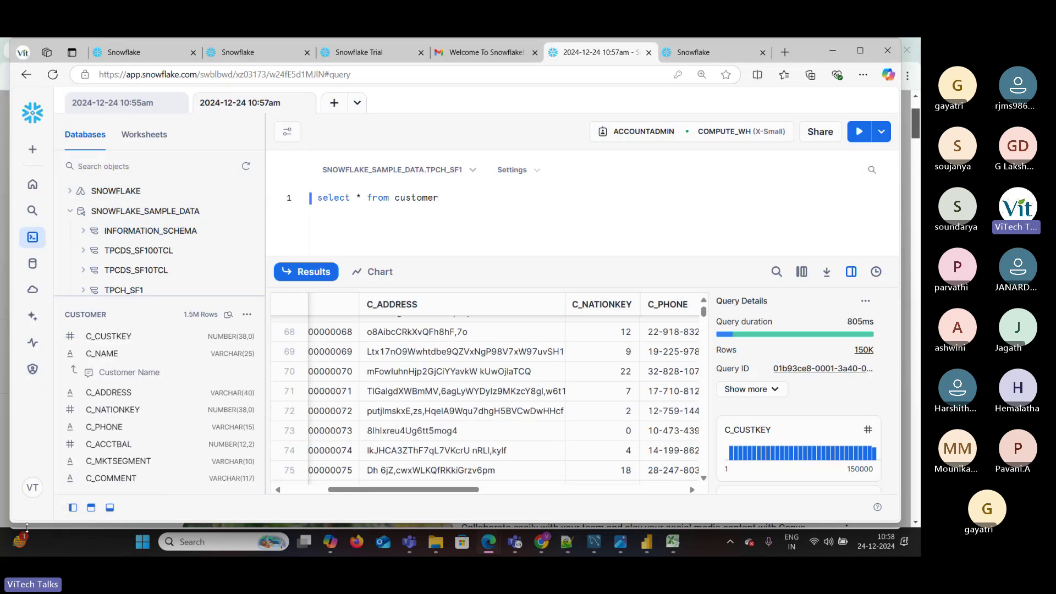
- Copy the current account's URL from the avatar's Account submenu, then bring Notepad++ forward
{"action": "left_click", "coordinate": [30, 493]}
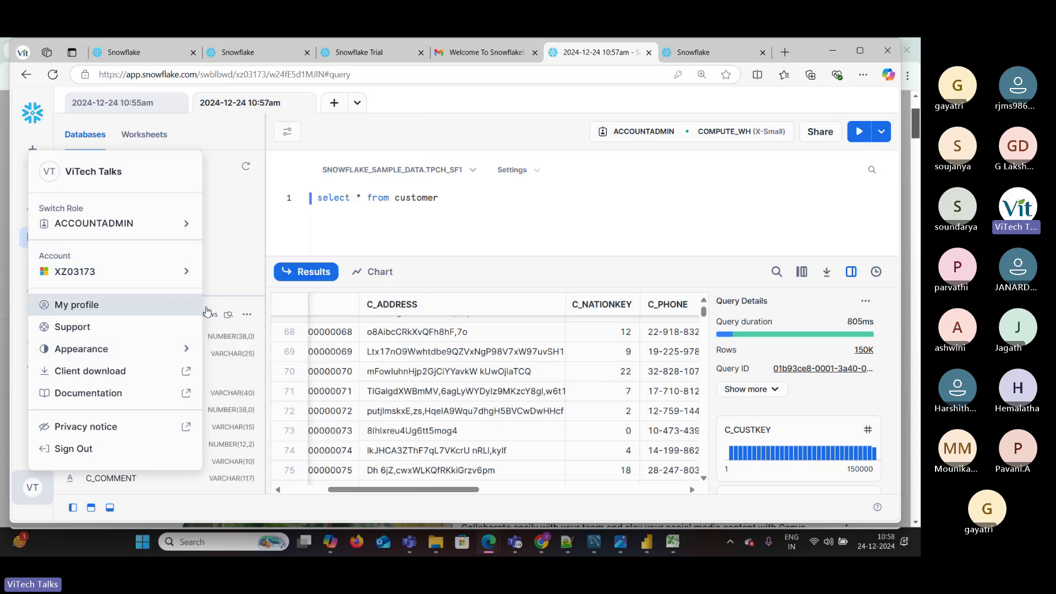
{"action": "mouse_move", "coordinate": [181, 272]}
{"action": "mouse_move", "coordinate": [266, 324]}
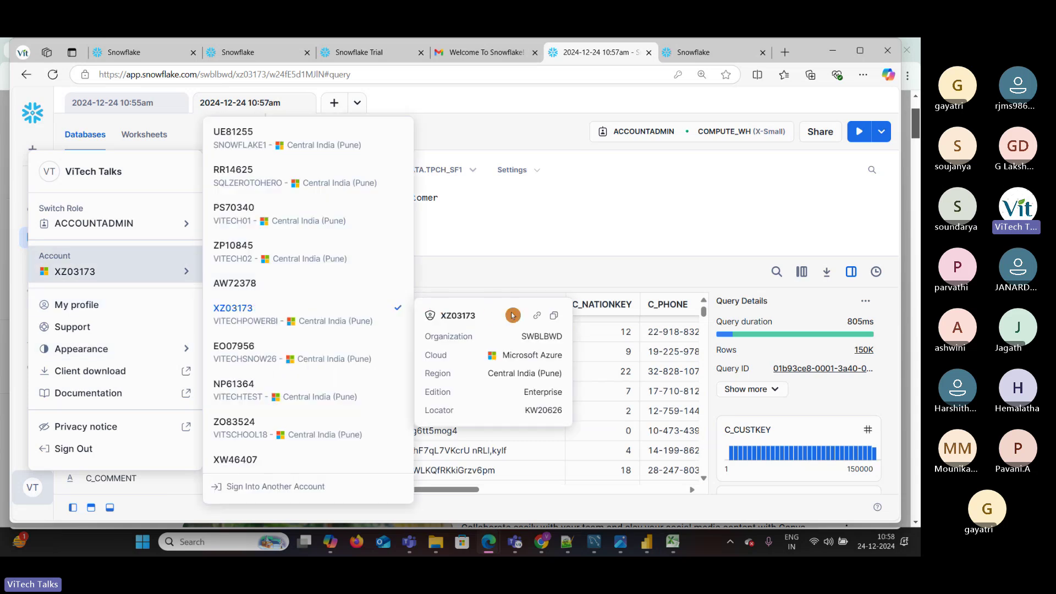
{"action": "left_click", "coordinate": [537, 318]}
{"action": "left_click", "coordinate": [567, 545]}
{"action": "left_click", "coordinate": [656, 315]}
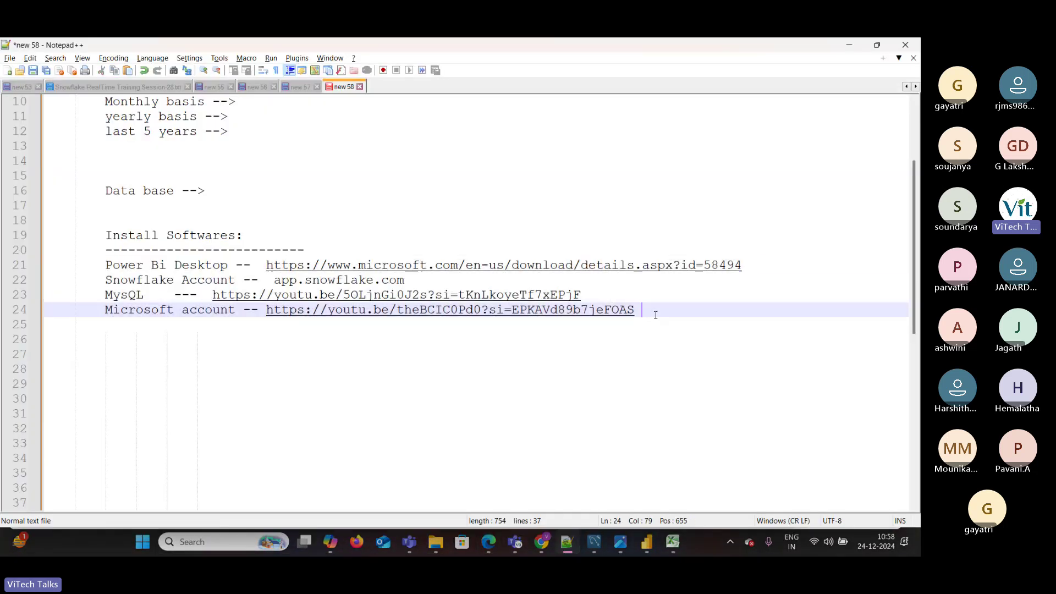
{"action": "key", "text": "Return"}
{"action": "key", "text": "Return"}
{"action": "key", "text": "Return"}
{"action": "key", "text": "Return"}
{"action": "key", "text": "Return"}
{"action": "type", "text": "https://kw20626.central-india.azure.snowflakecomputing.com"}
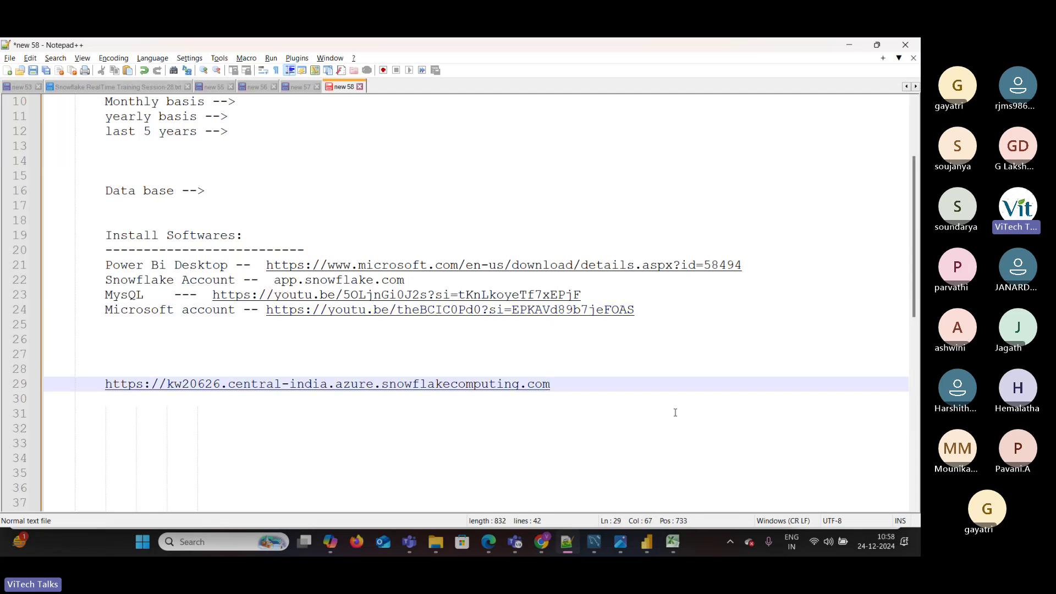
{"action": "key", "text": "Left"}
{"action": "key", "text": "Left"}
{"action": "key", "text": "Left"}
{"action": "key", "text": "Left"}
{"action": "key", "text": "Left"}
{"action": "key", "text": "Left"}
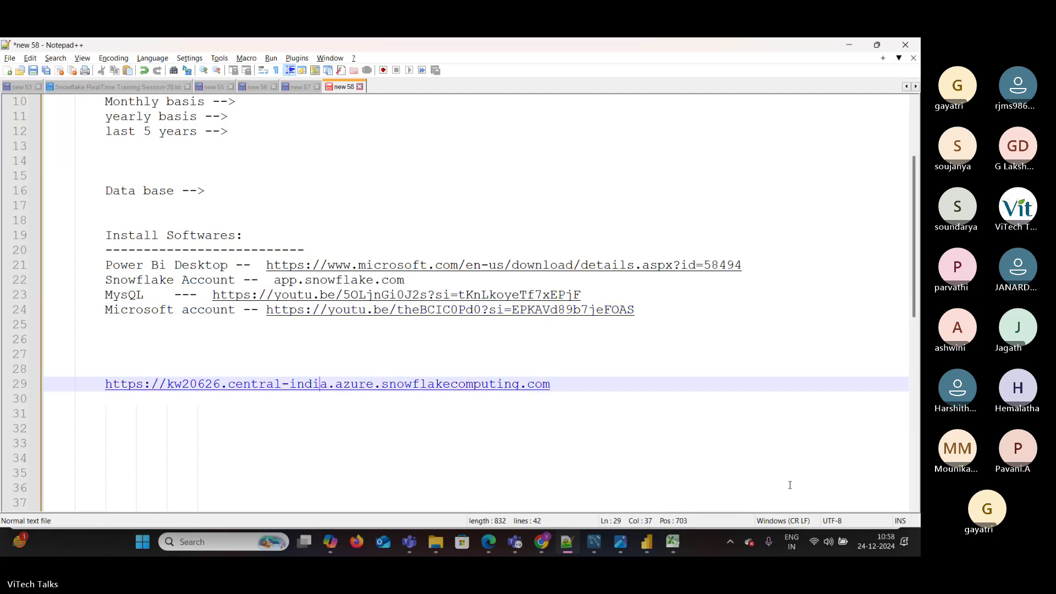
{"action": "key", "text": "Left"}
{"action": "key", "text": "Left"}
{"action": "key", "text": "Left"}
{"action": "key", "text": "Left"}
{"action": "key", "text": "Left"}
{"action": "key", "text": "Left"}
{"action": "key", "text": "Left"}
{"action": "key", "text": "Left"}
{"action": "key", "text": "Left"}
{"action": "key", "text": "Left"}
{"action": "key", "text": "Left"}
{"action": "key", "text": "Left"}
{"action": "key", "text": "Left"}
{"action": "key", "text": "Left"}
{"action": "key", "text": "Left"}
{"action": "key", "text": "Left"}
{"action": "key", "text": "Left"}
{"action": "key", "text": "Left"}
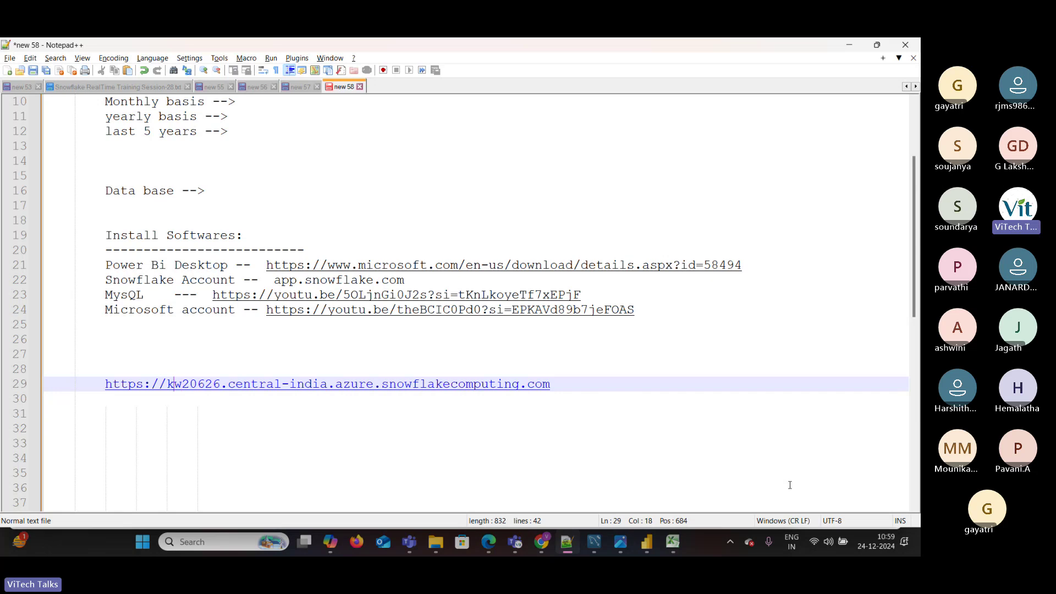
{"action": "key", "text": "BackSpace"}
{"action": "key", "text": "BackSpace"}
{"action": "key", "text": "BackSpace"}
{"action": "key", "text": "BackSpace"}
{"action": "key", "text": "BackSpace"}
{"action": "key", "text": "BackSpace"}
{"action": "key", "text": "BackSpace"}
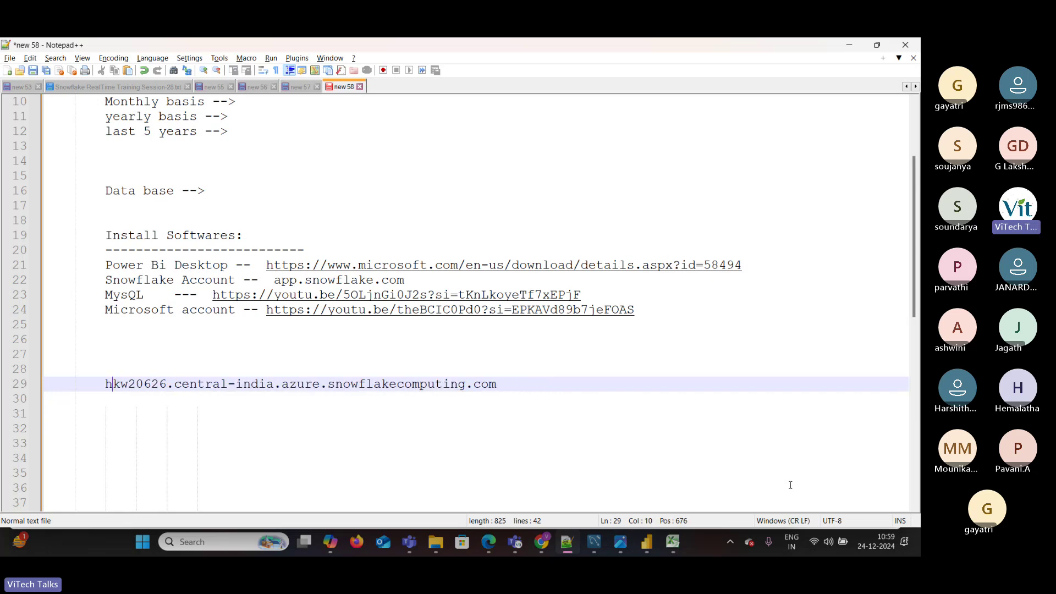
{"action": "key", "text": "BackSpace"}
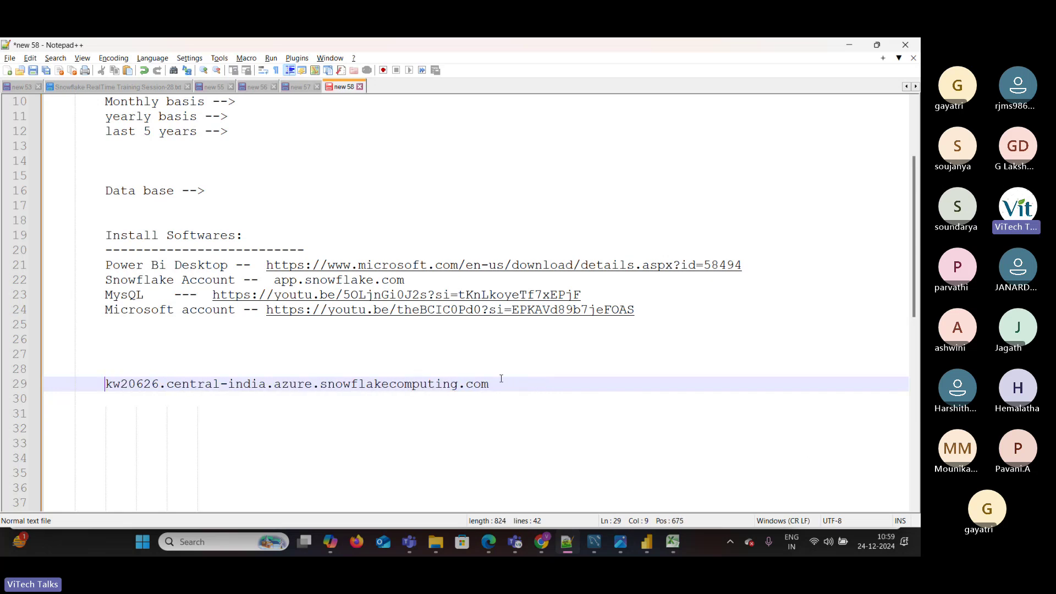
- Add lines 'username', 'pwd' and 'warehouse -COMPUTE_WH' below the server address
{"action": "left_click", "coordinate": [501, 378]}
{"action": "key", "text": "Return"}
{"action": "type", "text": "user"}
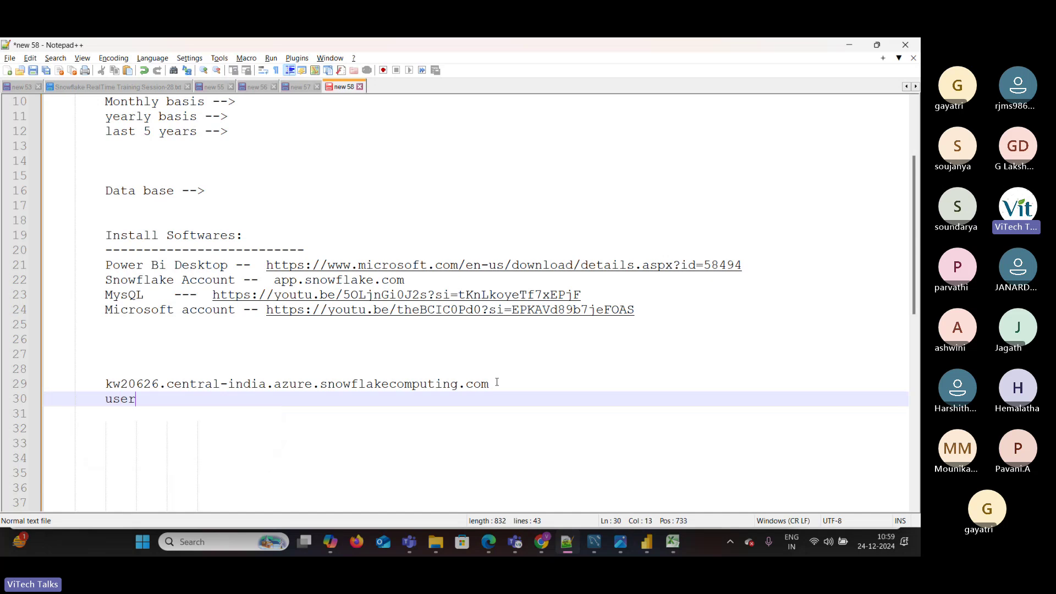
{"action": "type", "text": "name"}
{"action": "key", "text": "Return"}
{"action": "type", "text": "p"}
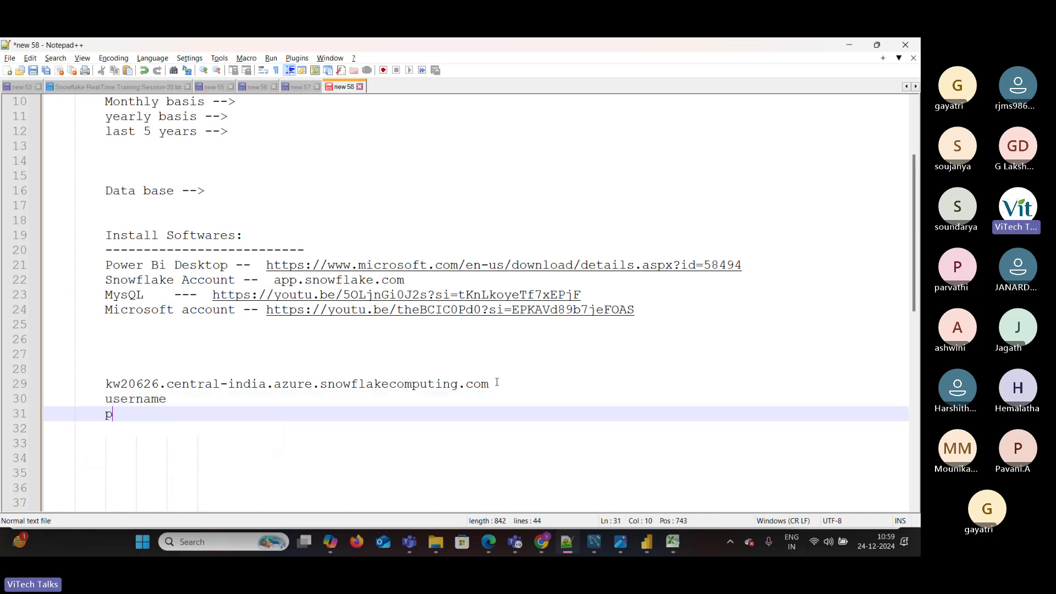
{"action": "type", "text": "wd"}
{"action": "key", "text": "Return"}
{"action": "type", "text": "war"}
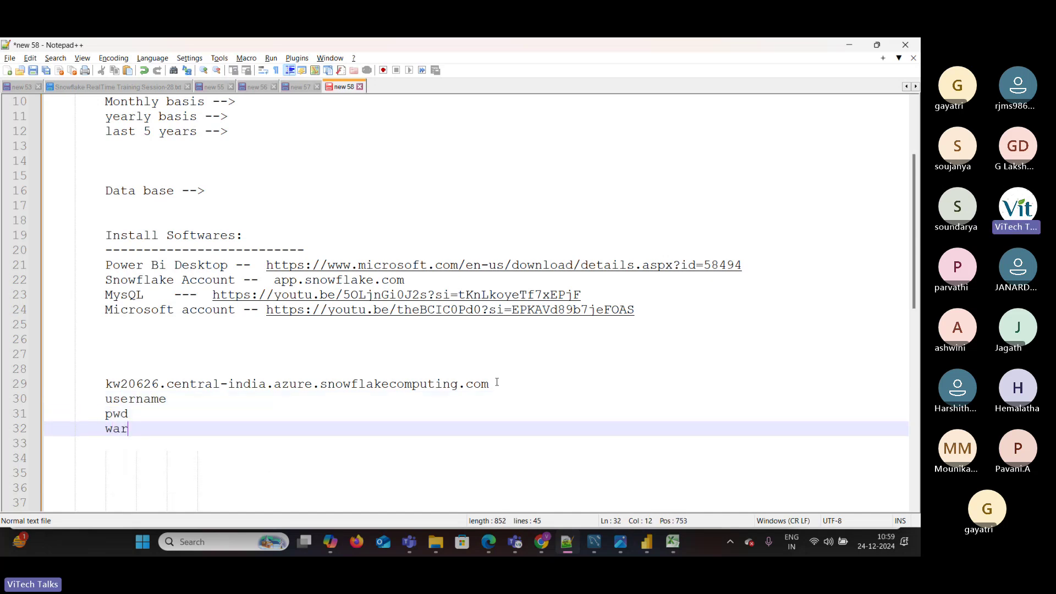
{"action": "type", "text": "ehouse -COMPUTE"}
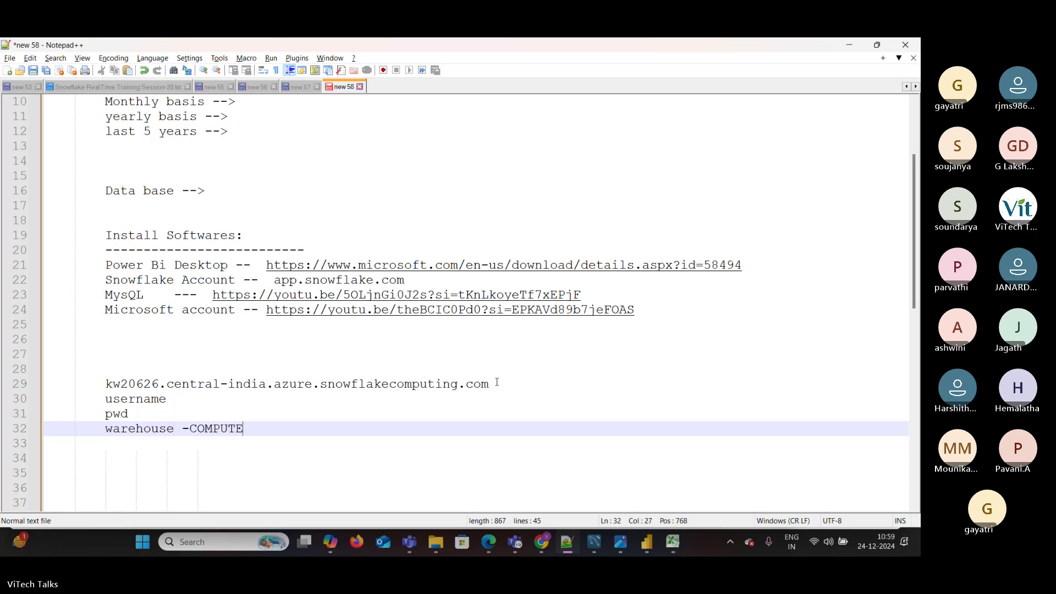
{"action": "type", "text": "_WH"}
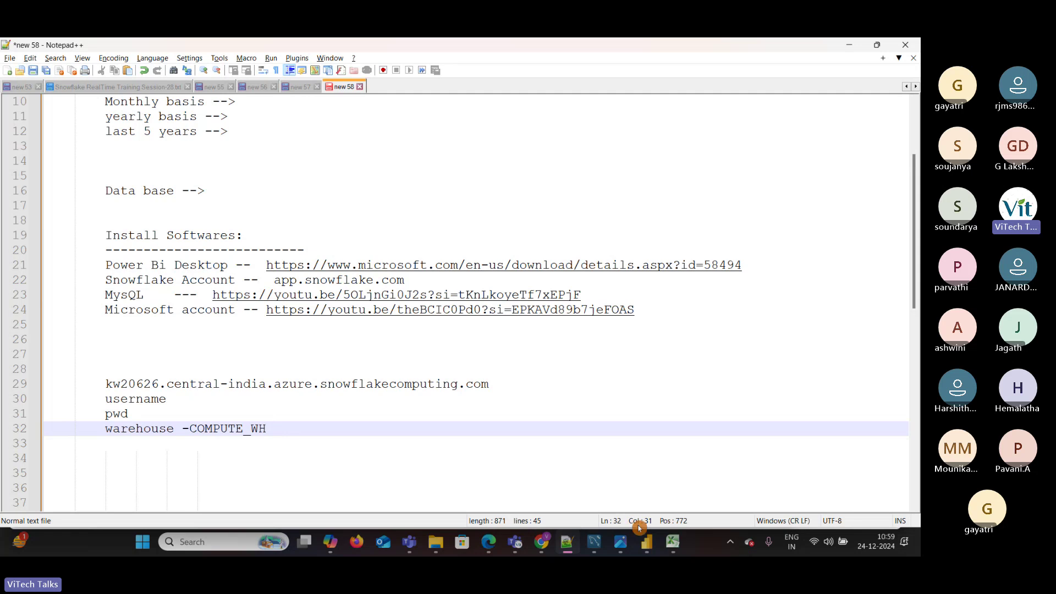
- In Power BI's Data pane expand ORDERS and collapse Employees, then return to Notepad++
{"action": "mouse_move", "coordinate": [646, 542]}
{"action": "left_click", "coordinate": [637, 450]}
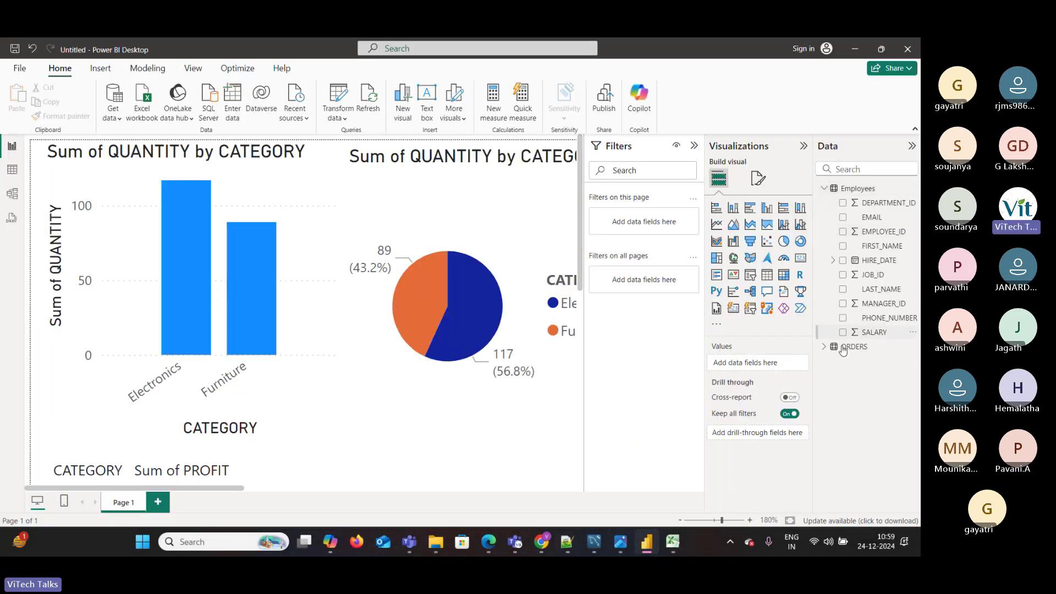
{"action": "left_click", "coordinate": [844, 348]}
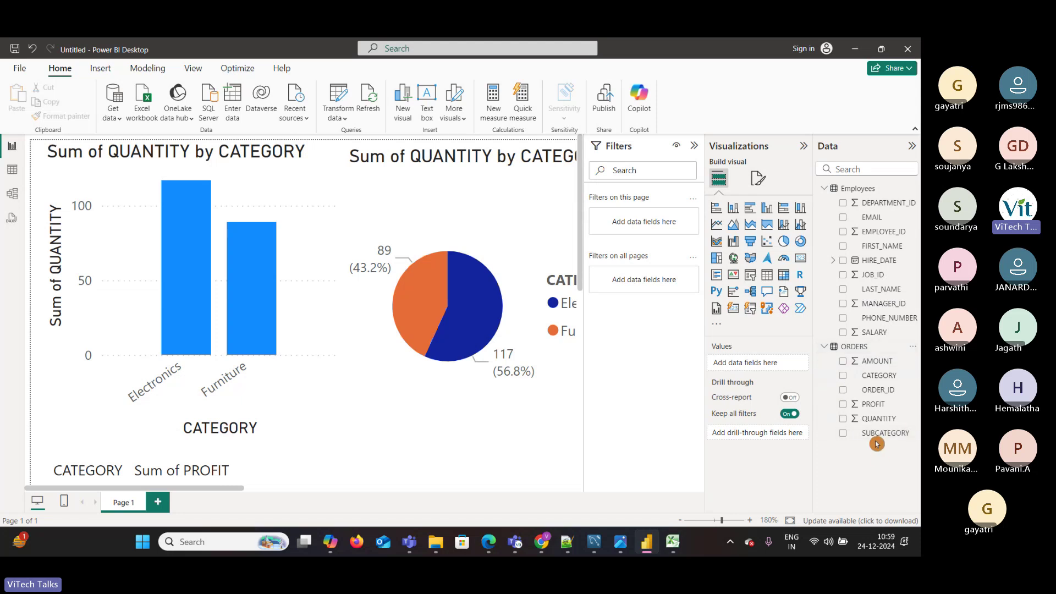
{"action": "left_click", "coordinate": [826, 191]}
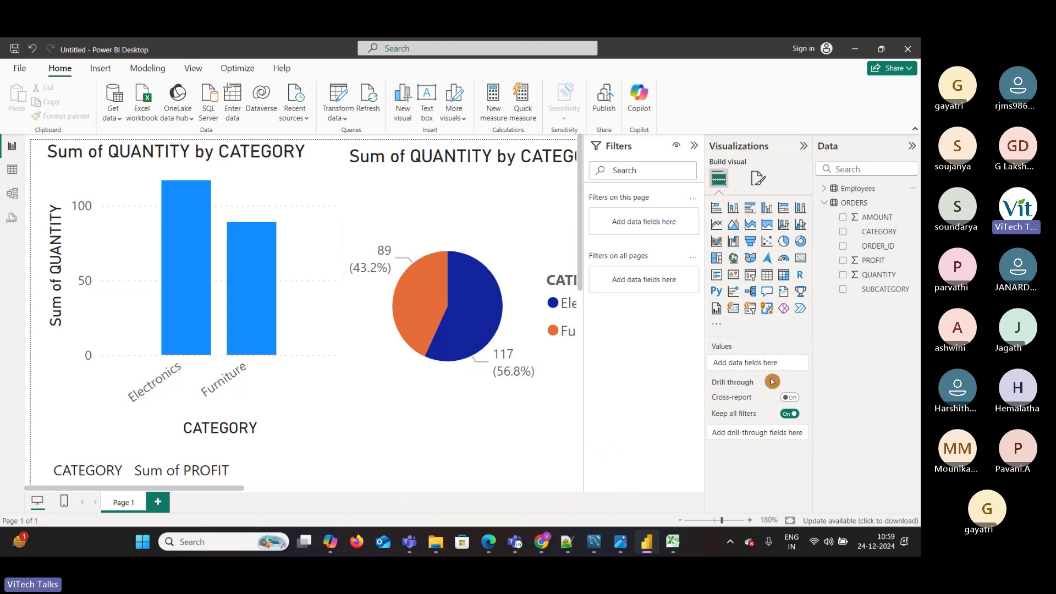
{"action": "left_click", "coordinate": [565, 544]}
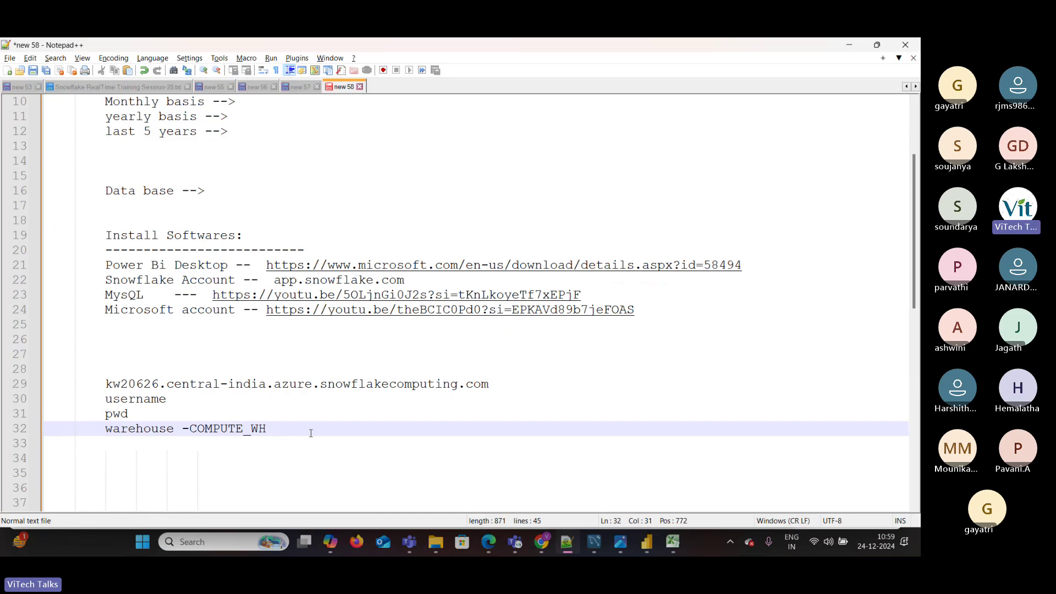
{"action": "left_click_drag", "start_coordinate": [310, 432], "coordinate": [44, 235]}
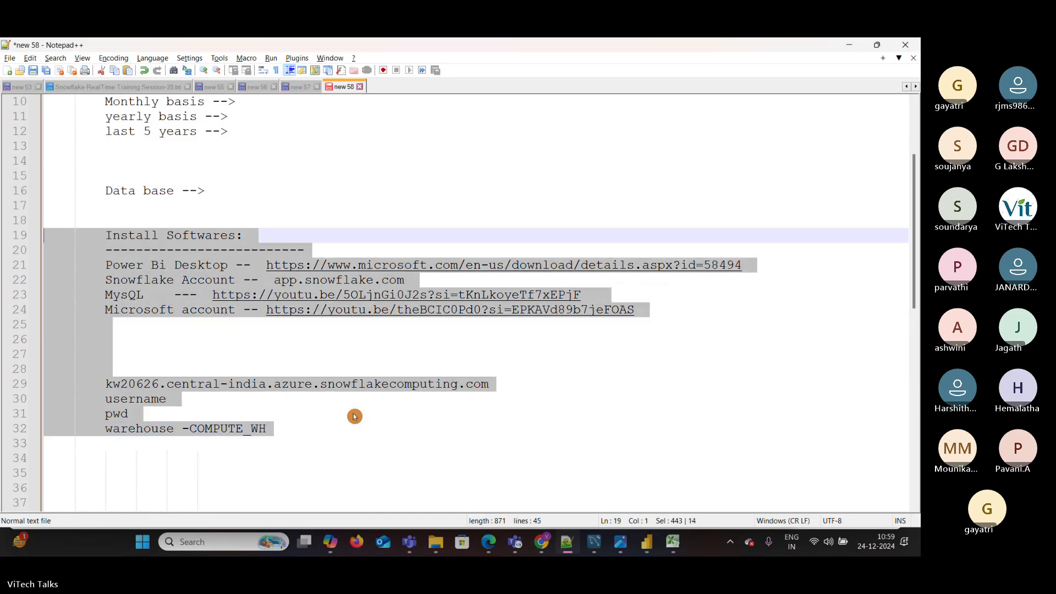
{"action": "left_click", "coordinate": [295, 434]}
{"action": "left_click_drag", "start_coordinate": [295, 434], "coordinate": [14, 236]}
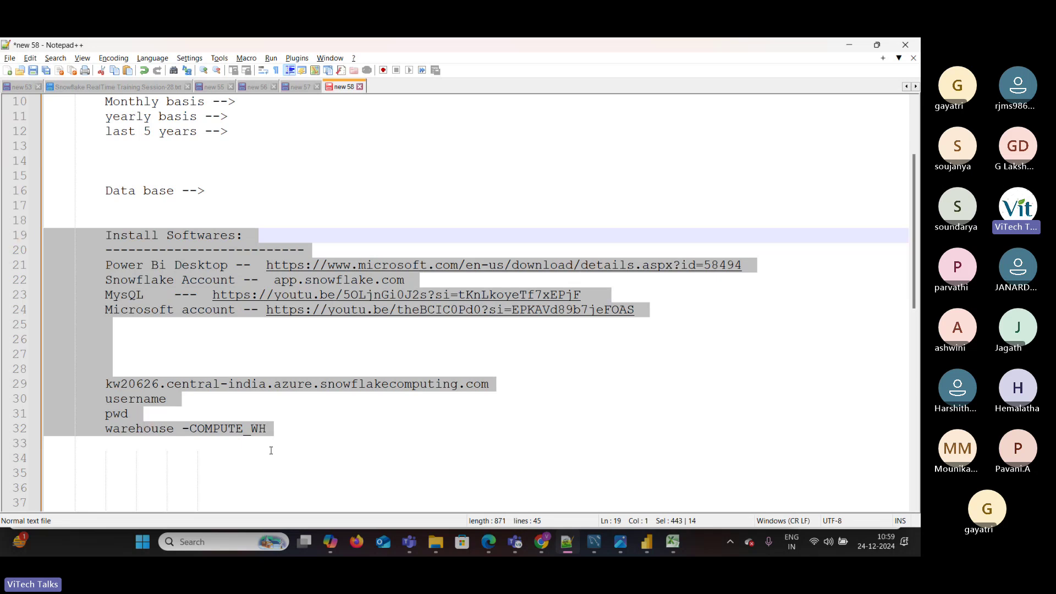
{"action": "left_click", "coordinate": [307, 440]}
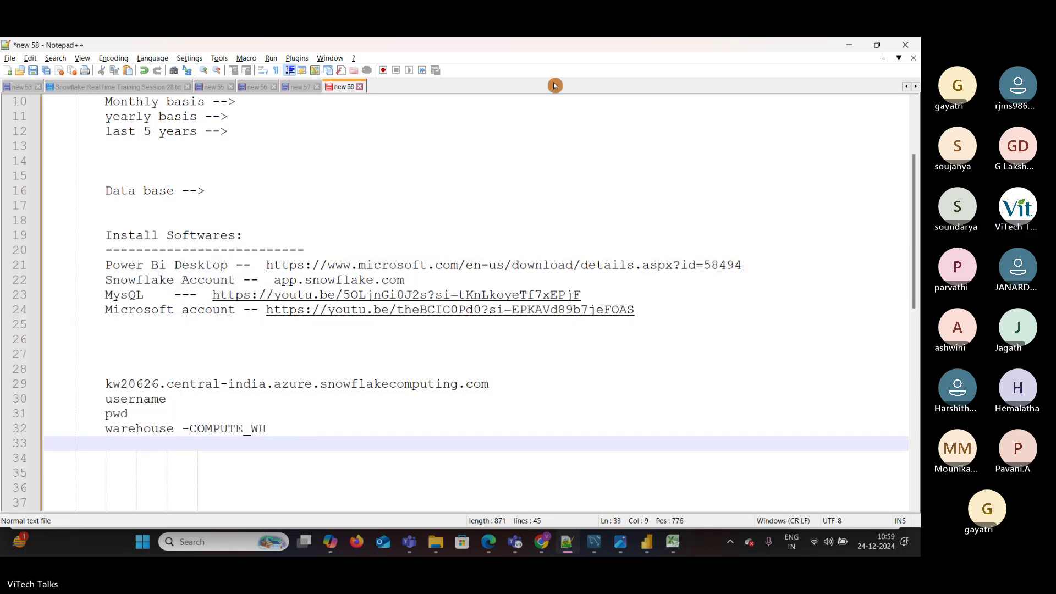